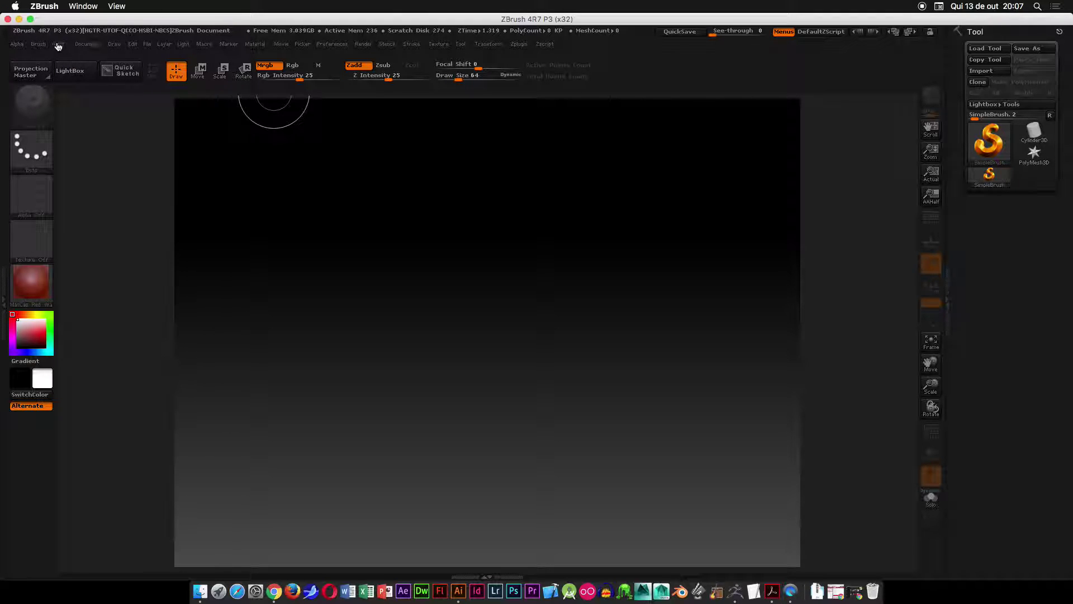
{"action": "left_click", "coordinate": [19, 46]}
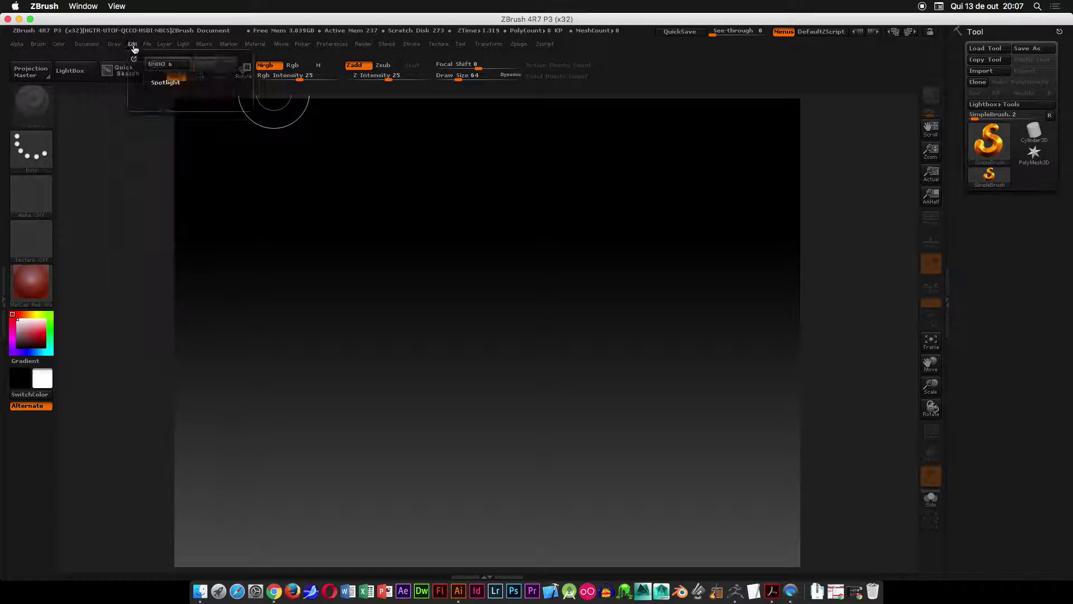
{"action": "mouse_move", "coordinate": [150, 48]}
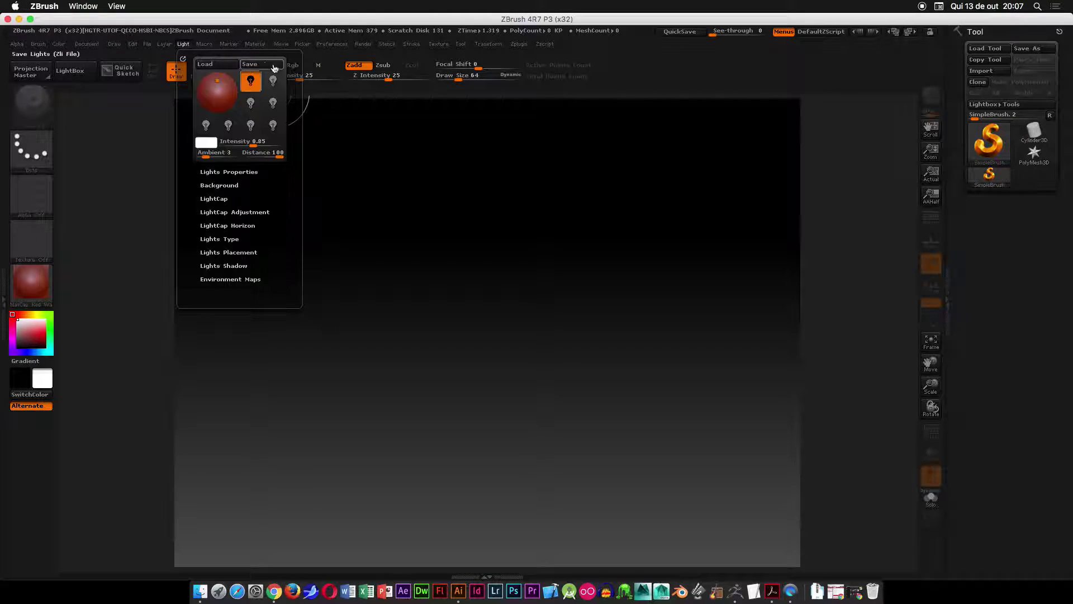
{"action": "left_click", "coordinate": [146, 49]}
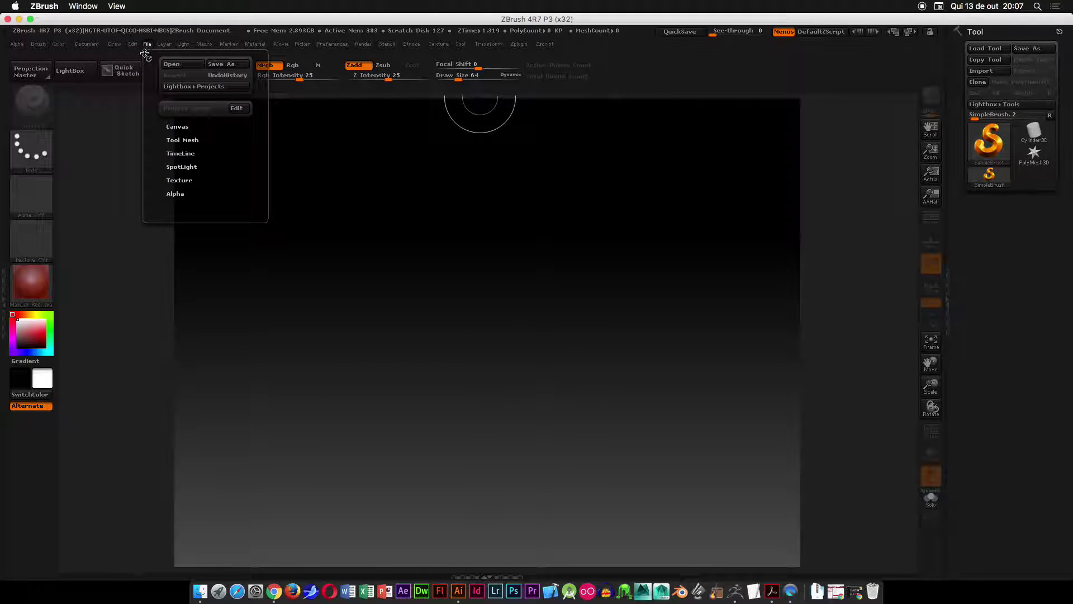
{"action": "left_click", "coordinate": [145, 49]}
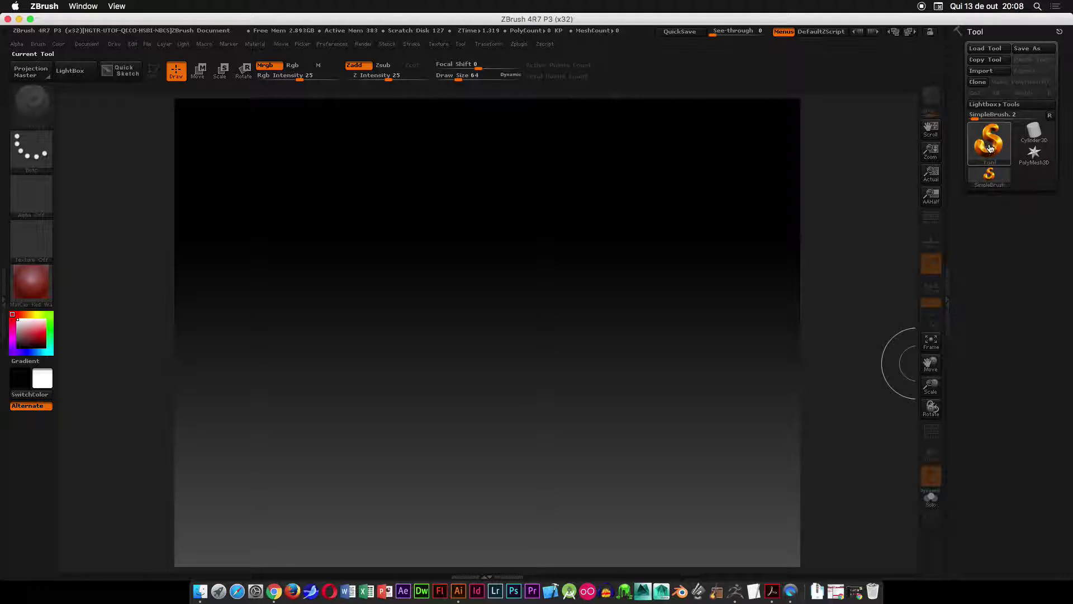
- Choose the Sphere3D primitive from the 3D meshes as the active tool
{"action": "mouse_move", "coordinate": [983, 154]}
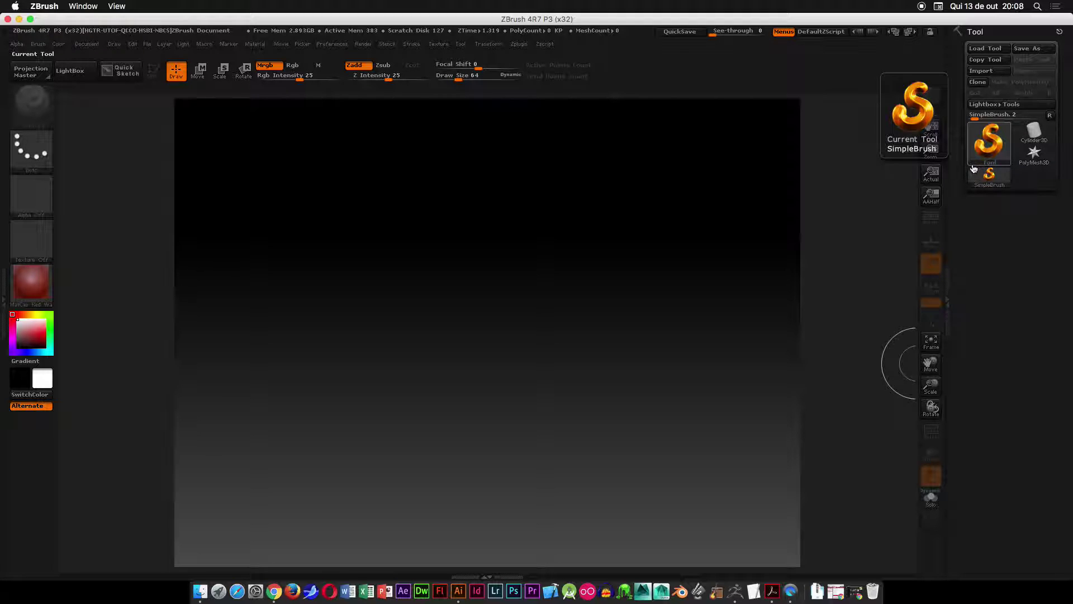
{"action": "left_click", "coordinate": [993, 144]}
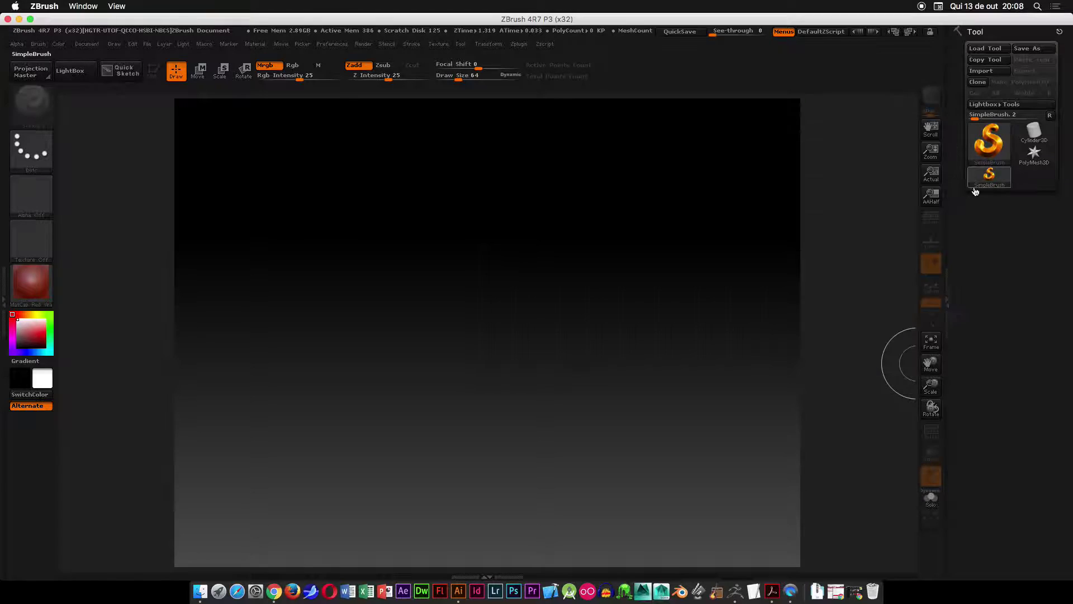
{"action": "left_click", "coordinate": [987, 144]}
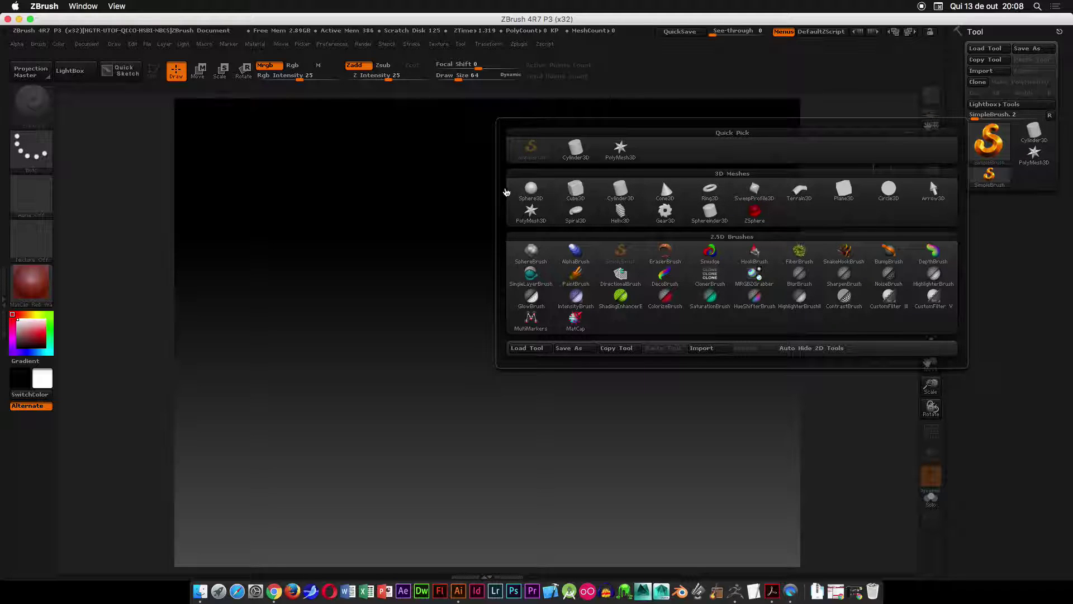
{"action": "mouse_move", "coordinate": [660, 208]}
{"action": "mouse_move", "coordinate": [636, 192]}
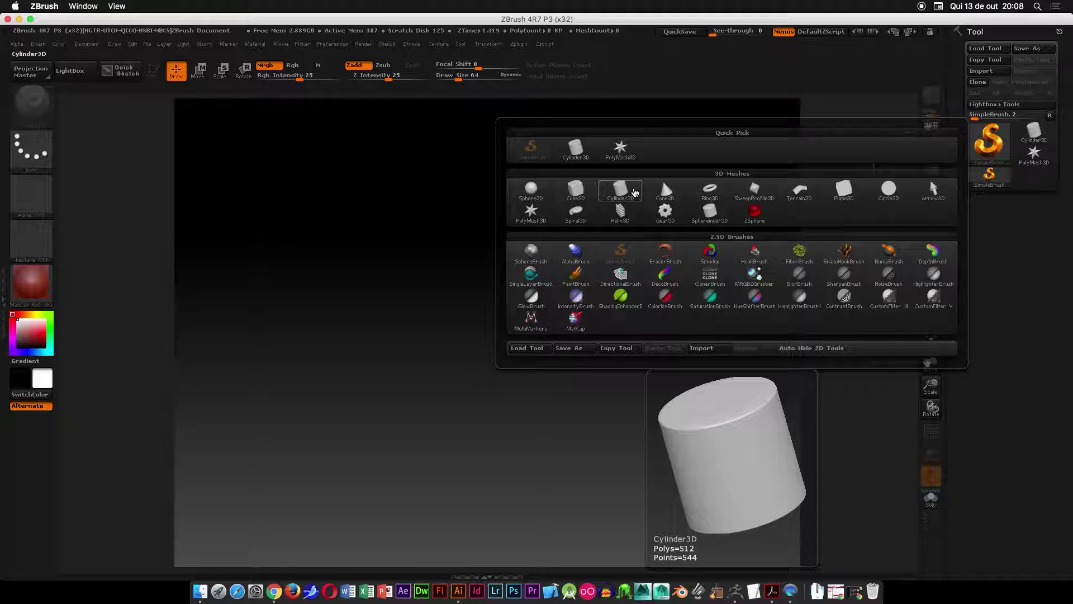
{"action": "mouse_move", "coordinate": [543, 193]}
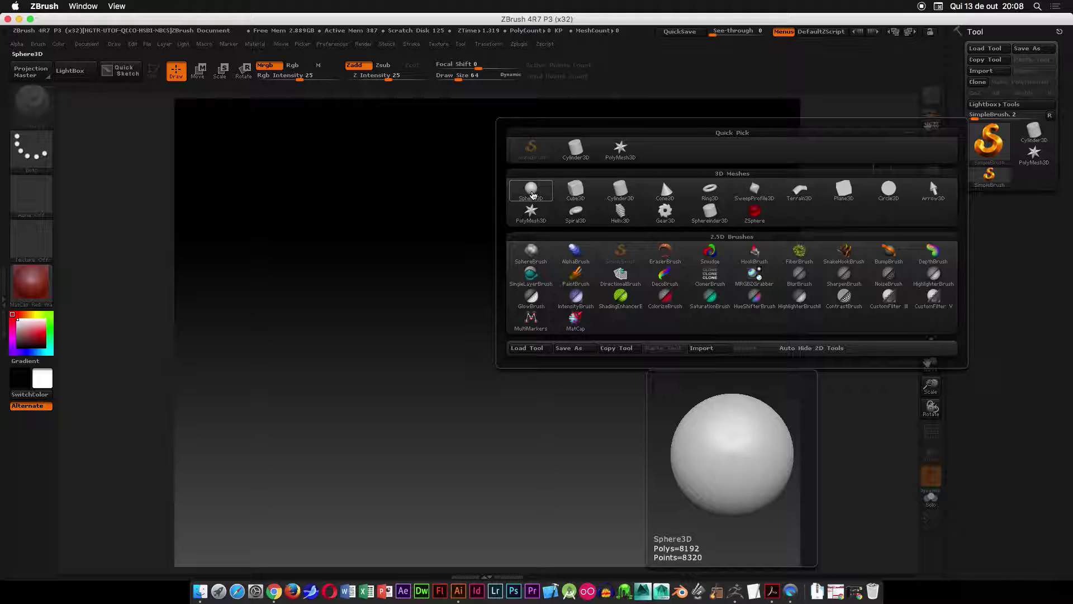
{"action": "left_click", "coordinate": [534, 189]}
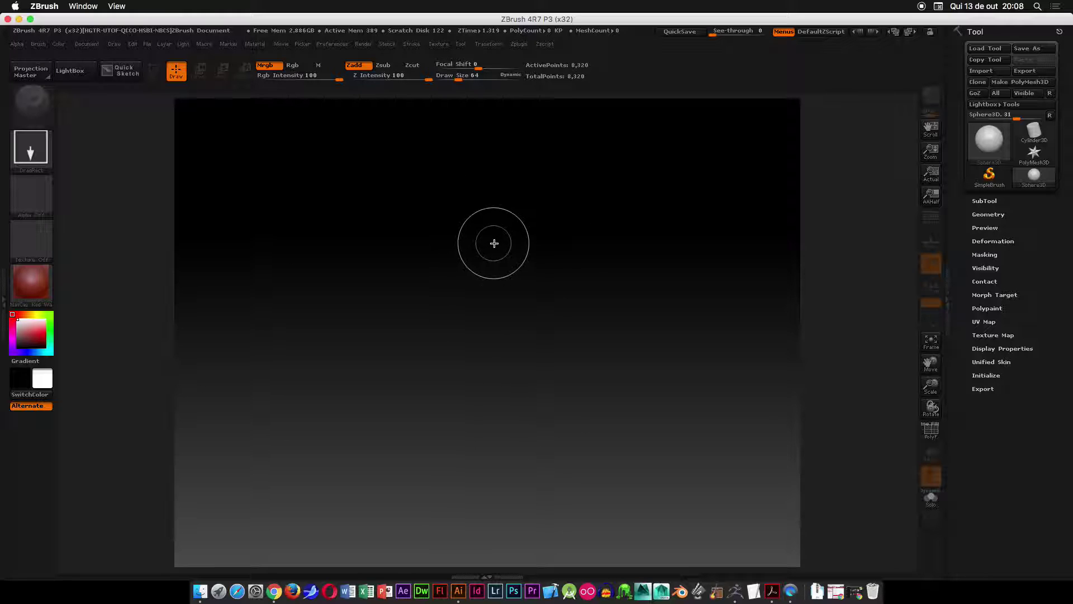
{"action": "left_click", "coordinate": [988, 147]}
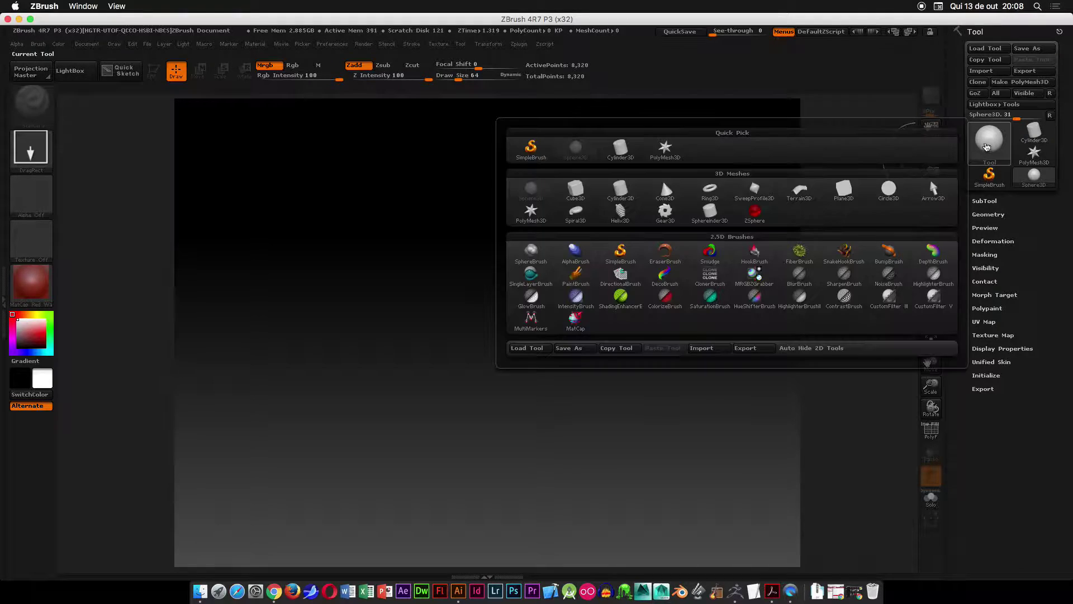
{"action": "left_click", "coordinate": [991, 145]}
{"action": "left_click", "coordinate": [993, 147]}
{"action": "left_click", "coordinate": [530, 190]}
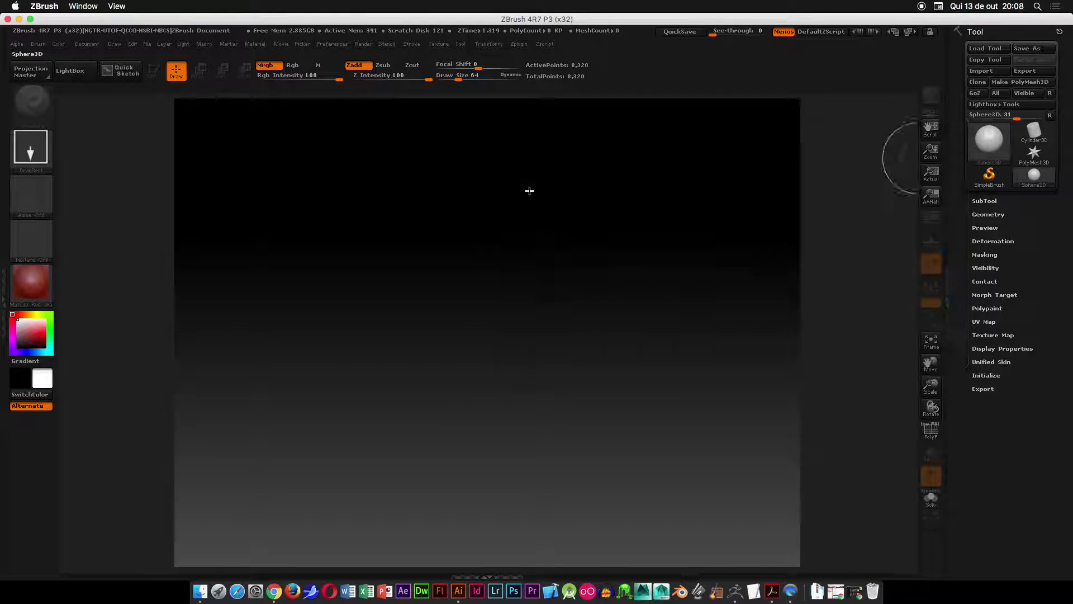
- Draw many overlapping spheres of different sizes across the canvas and clear the whole canvas
{"action": "mouse_move", "coordinate": [480, 236]}
{"action": "left_mouse_down"}
{"action": "mouse_move", "coordinate": [424, 407]}
{"action": "mouse_move", "coordinate": [505, 306]}
{"action": "mouse_move", "coordinate": [508, 276]}
{"action": "mouse_move", "coordinate": [474, 441]}
{"action": "mouse_move", "coordinate": [501, 330]}
{"action": "mouse_move", "coordinate": [484, 420]}
{"action": "mouse_move", "coordinate": [450, 371]}
{"action": "mouse_move", "coordinate": [498, 338]}
{"action": "mouse_move", "coordinate": [481, 421]}
{"action": "mouse_move", "coordinate": [503, 263]}
{"action": "mouse_move", "coordinate": [492, 470]}
{"action": "mouse_move", "coordinate": [472, 350]}
{"action": "mouse_move", "coordinate": [465, 436]}
{"action": "left_mouse_up"}
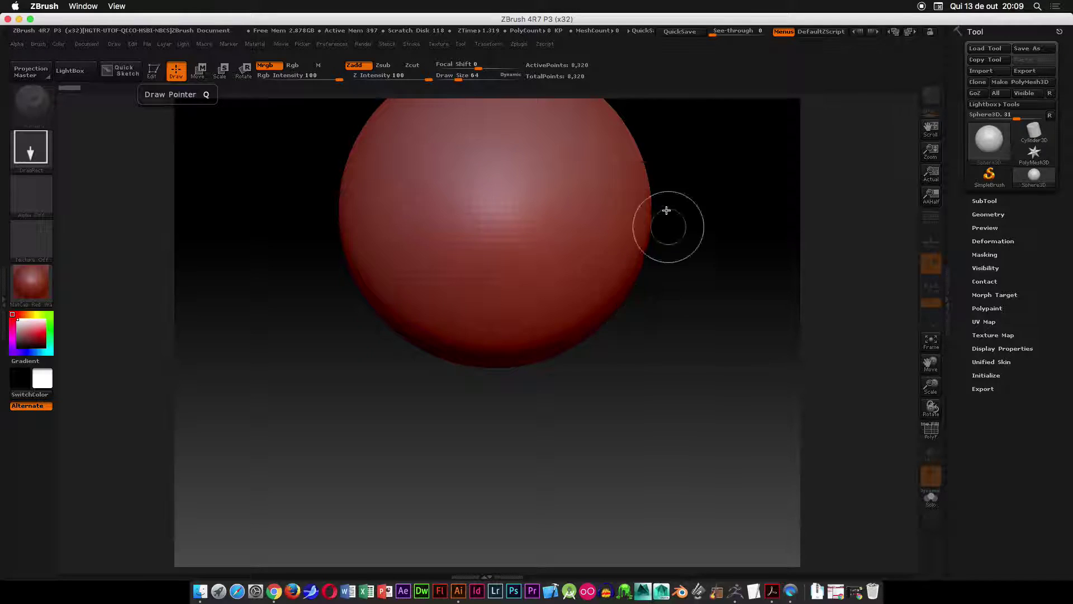
{"action": "mouse_move", "coordinate": [496, 263]}
{"action": "left_mouse_down"}
{"action": "mouse_move", "coordinate": [373, 312]}
{"action": "mouse_move", "coordinate": [372, 411]}
{"action": "left_mouse_up"}
{"action": "left_click_drag", "start_coordinate": [304, 330], "coordinate": [315, 457]}
{"action": "left_click_drag", "start_coordinate": [431, 374], "coordinate": [449, 469]}
{"action": "left_click_drag", "start_coordinate": [481, 364], "coordinate": [499, 493]}
{"action": "left_click_drag", "start_coordinate": [530, 376], "coordinate": [558, 481]}
{"action": "left_click_drag", "start_coordinate": [584, 346], "coordinate": [617, 465]}
{"action": "left_click_drag", "start_coordinate": [635, 296], "coordinate": [666, 390]}
{"action": "left_click_drag", "start_coordinate": [653, 242], "coordinate": [695, 330]}
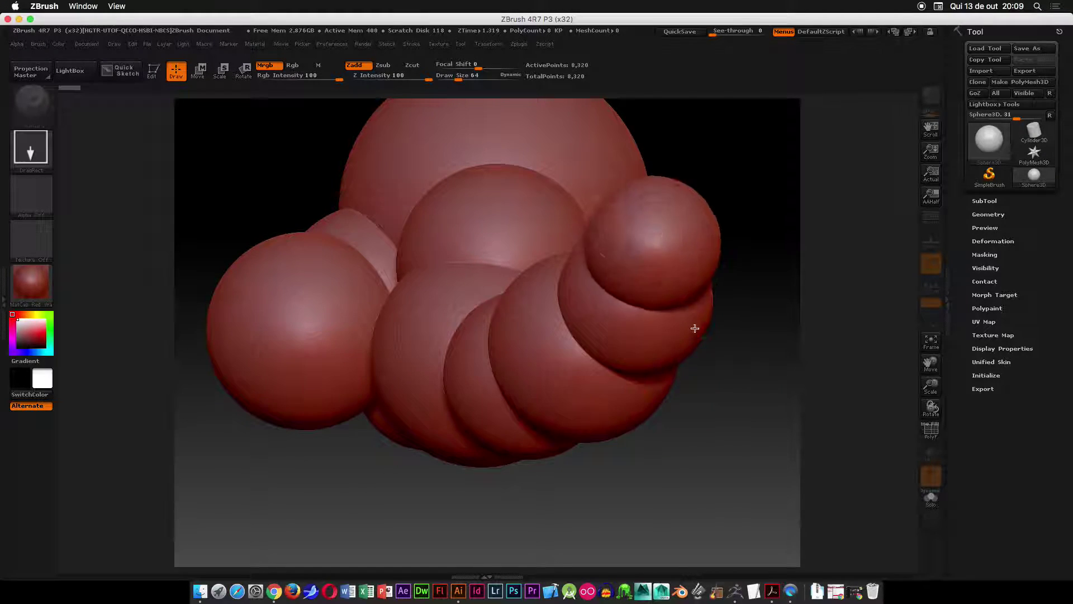
{"action": "left_click_drag", "start_coordinate": [596, 202], "coordinate": [621, 358]}
{"action": "left_click_drag", "start_coordinate": [499, 232], "coordinate": [517, 405]}
{"action": "left_click_drag", "start_coordinate": [421, 240], "coordinate": [439, 397]}
{"action": "left_click_drag", "start_coordinate": [330, 269], "coordinate": [342, 396]}
{"action": "left_click_drag", "start_coordinate": [292, 272], "coordinate": [310, 422]}
{"action": "left_click_drag", "start_coordinate": [397, 363], "coordinate": [418, 465]}
{"action": "left_click_drag", "start_coordinate": [437, 384], "coordinate": [455, 453]}
{"action": "left_click_drag", "start_coordinate": [472, 385], "coordinate": [514, 494]}
{"action": "left_click_drag", "start_coordinate": [551, 368], "coordinate": [570, 409]}
{"action": "left_click_drag", "start_coordinate": [620, 333], "coordinate": [640, 408]}
{"action": "left_click_drag", "start_coordinate": [519, 244], "coordinate": [531, 380]}
{"action": "left_click_drag", "start_coordinate": [413, 229], "coordinate": [416, 342]}
{"action": "mouse_move", "coordinate": [371, 241]}
{"action": "left_mouse_down"}
{"action": "mouse_move", "coordinate": [380, 335]}
{"action": "mouse_move", "coordinate": [486, 346]}
{"action": "left_mouse_up"}
{"action": "left_click_drag", "start_coordinate": [515, 366], "coordinate": [512, 449]}
{"action": "left_click_drag", "start_coordinate": [530, 406], "coordinate": [541, 468]}
{"action": "mouse_move", "coordinate": [562, 423]}
{"action": "left_mouse_down"}
{"action": "mouse_move", "coordinate": [584, 479]}
{"action": "mouse_move", "coordinate": [635, 503]}
{"action": "left_mouse_up"}
{"action": "left_click_drag", "start_coordinate": [618, 407], "coordinate": [617, 480]}
{"action": "left_click_drag", "start_coordinate": [495, 341], "coordinate": [497, 444]}
{"action": "left_click_drag", "start_coordinate": [385, 403], "coordinate": [380, 467]}
{"action": "left_click_drag", "start_coordinate": [338, 392], "coordinate": [330, 476]}
{"action": "mouse_move", "coordinate": [267, 379]}
{"action": "left_mouse_down"}
{"action": "mouse_move", "coordinate": [293, 484]}
{"action": "mouse_move", "coordinate": [290, 470]}
{"action": "left_mouse_up"}
{"action": "left_click_drag", "start_coordinate": [234, 338], "coordinate": [243, 417]}
{"action": "left_click_drag", "start_coordinate": [323, 301], "coordinate": [346, 352]}
{"action": "left_click_drag", "start_coordinate": [418, 262], "coordinate": [454, 294]}
{"action": "left_click_drag", "start_coordinate": [484, 259], "coordinate": [493, 455]}
{"action": "mouse_move", "coordinate": [508, 331]}
{"action": "left_mouse_down"}
{"action": "mouse_move", "coordinate": [445, 460]}
{"action": "mouse_move", "coordinate": [373, 449]}
{"action": "left_mouse_up"}
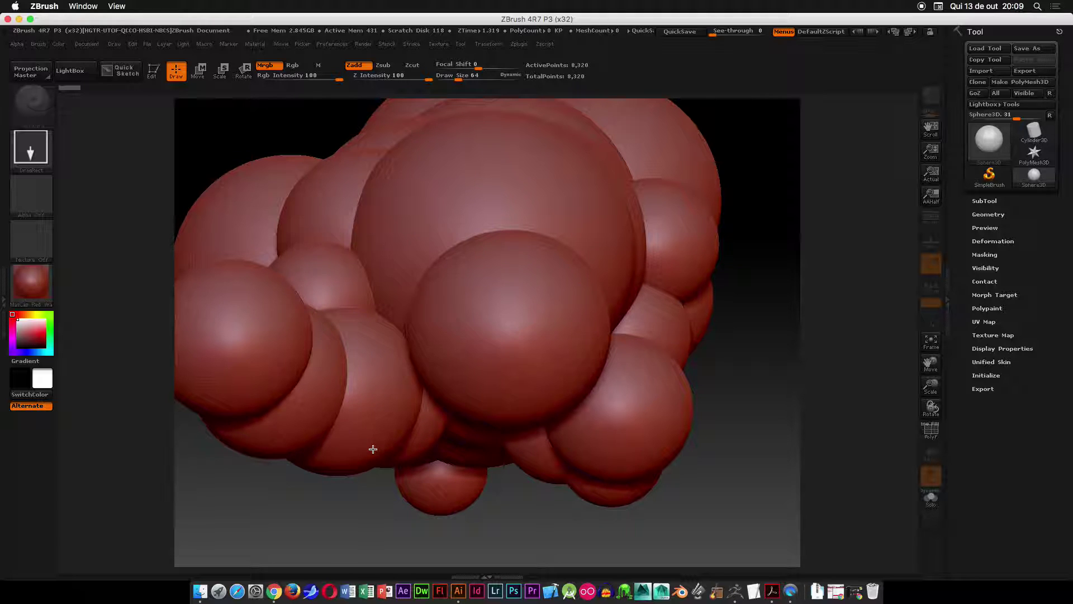
{"action": "mouse_move", "coordinate": [537, 178]}
{"action": "left_mouse_down"}
{"action": "mouse_move", "coordinate": [509, 244]}
{"action": "mouse_move", "coordinate": [505, 402]}
{"action": "mouse_move", "coordinate": [505, 343]}
{"action": "left_mouse_up"}
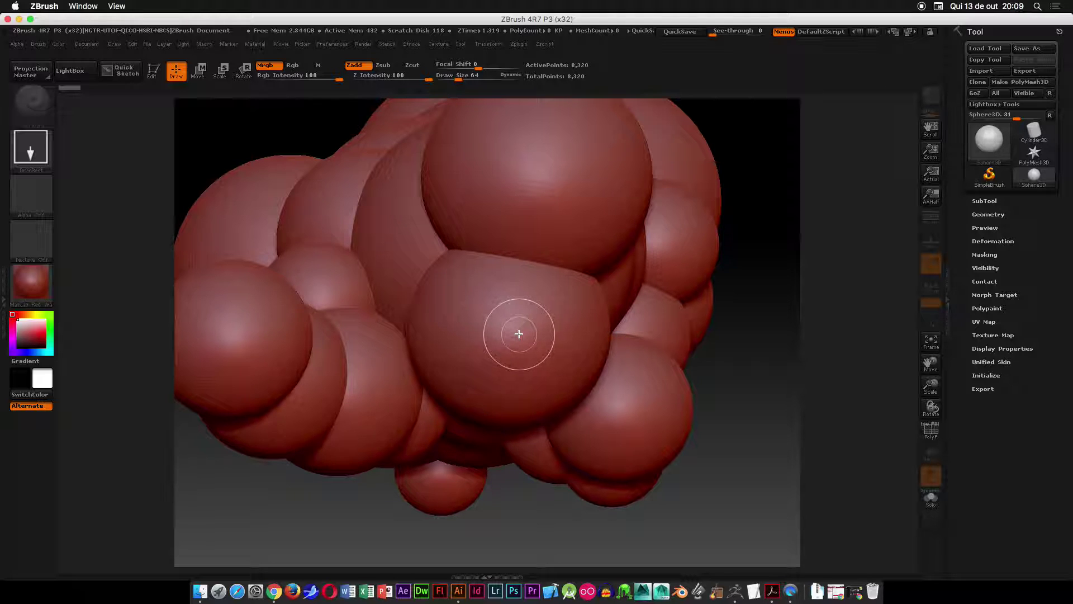
{"action": "key", "text": "ctrl+n"}
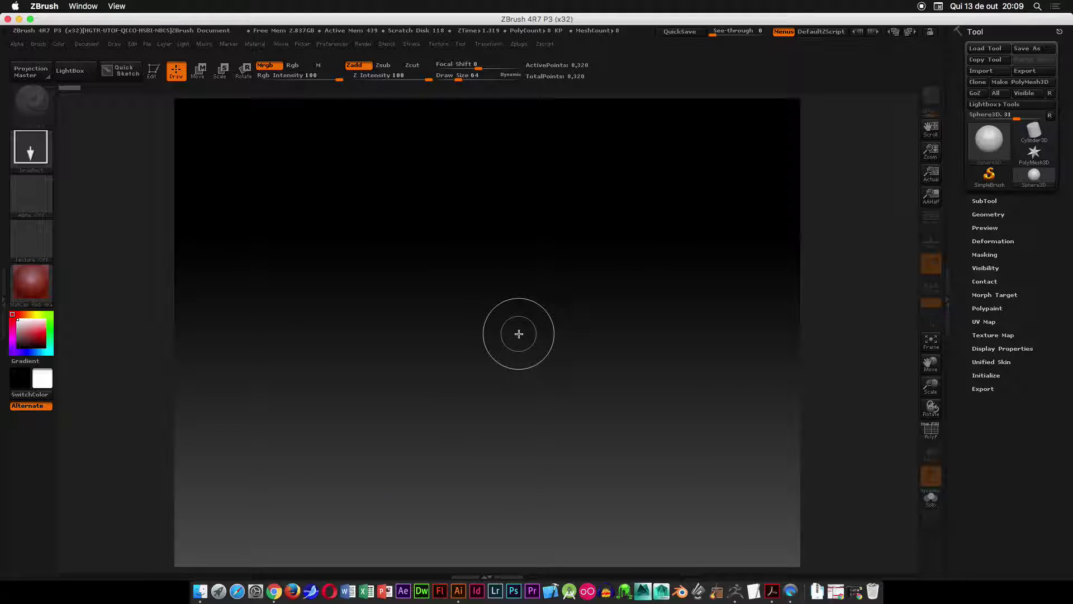
- Draw a single sphere in the upper middle of the canvas and turn on Edit mode for it
{"action": "left_click_drag", "start_coordinate": [508, 257], "coordinate": [491, 425]}
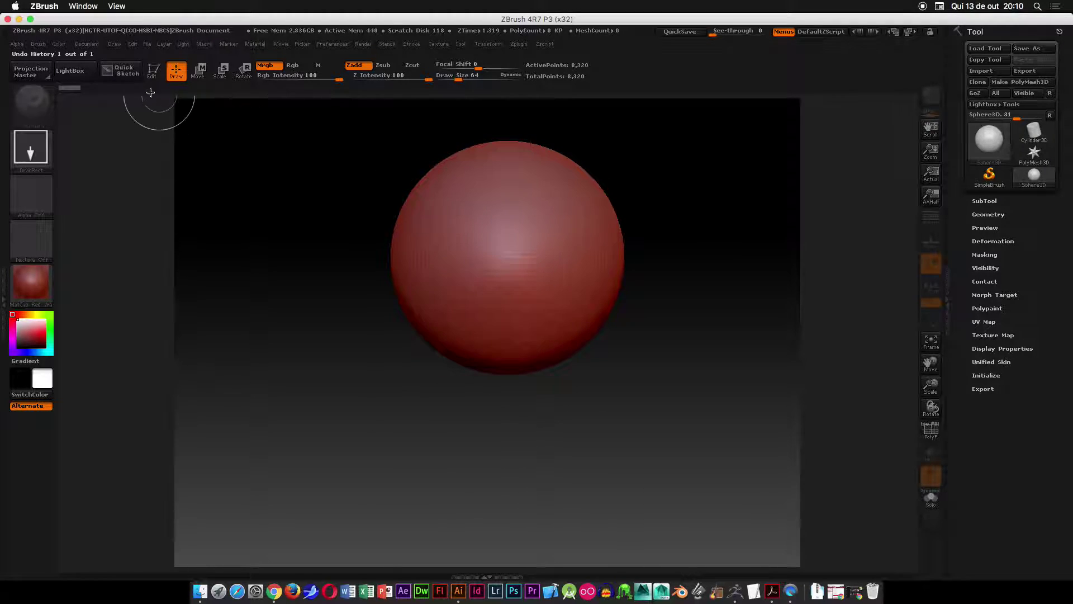
{"action": "left_click", "coordinate": [152, 71]}
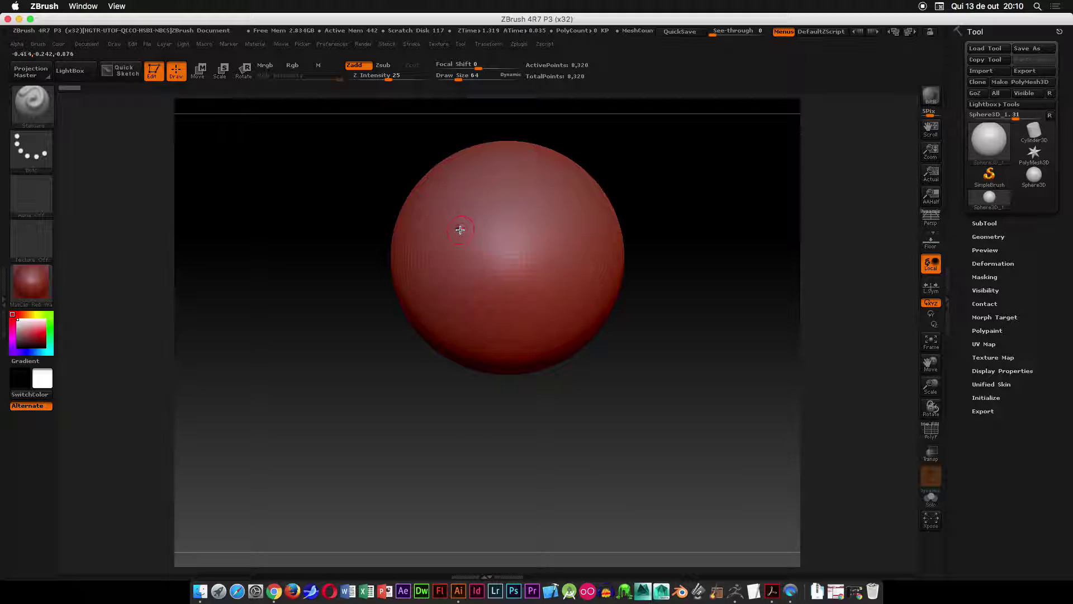
{"action": "left_click", "coordinate": [522, 257]}
{"action": "left_click", "coordinate": [487, 259]}
{"action": "left_click", "coordinate": [483, 218]}
- Convert the sphere with Make PolyMesh3D and keep the converted mesh as the active tool
{"action": "left_click", "coordinate": [1016, 82]}
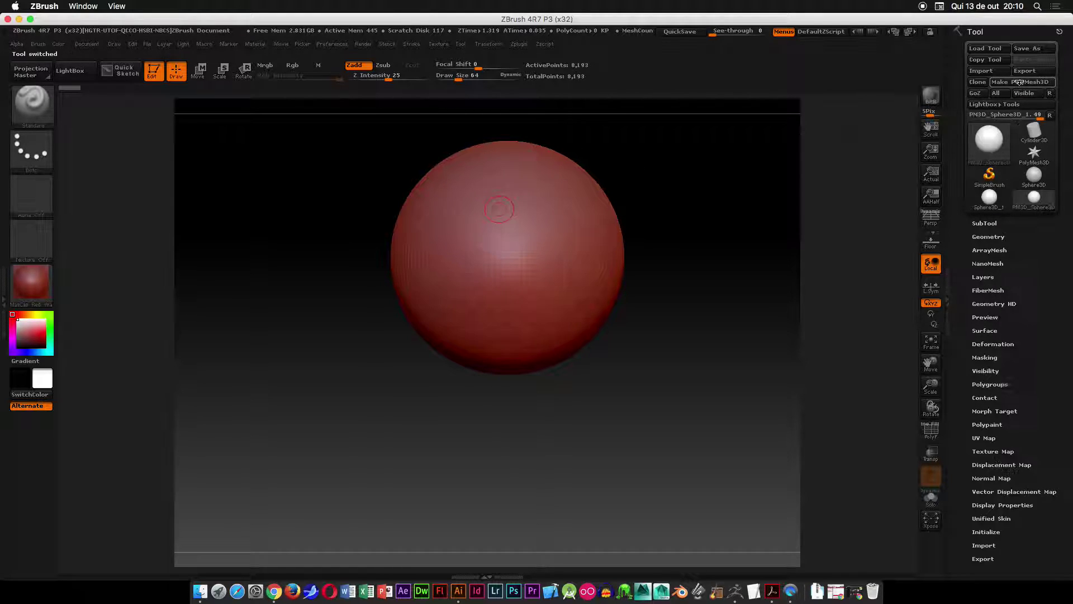
{"action": "left_click", "coordinate": [990, 141]}
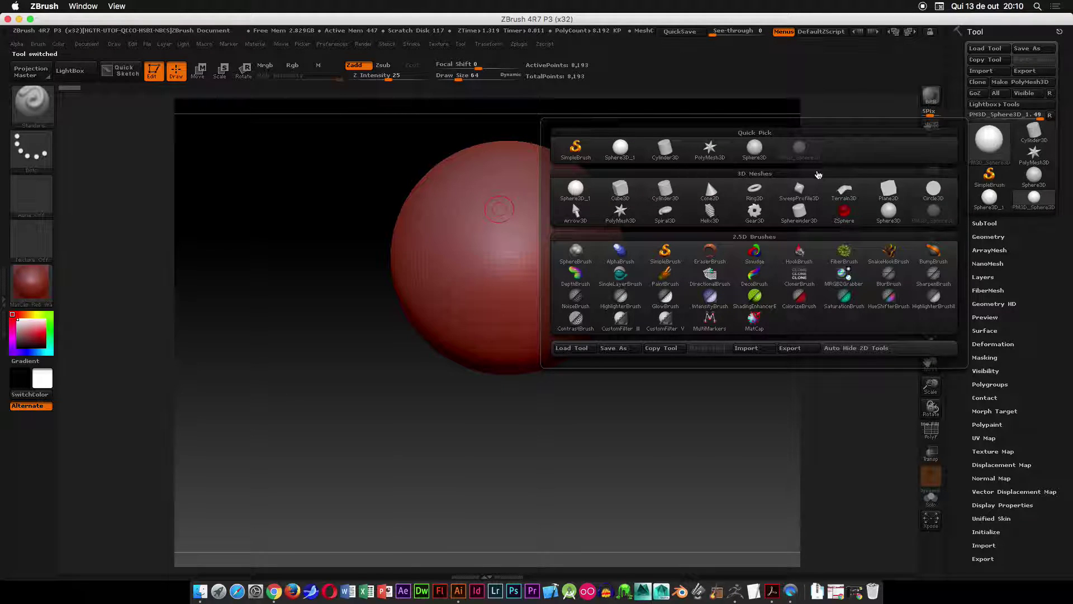
{"action": "left_click", "coordinate": [800, 153]}
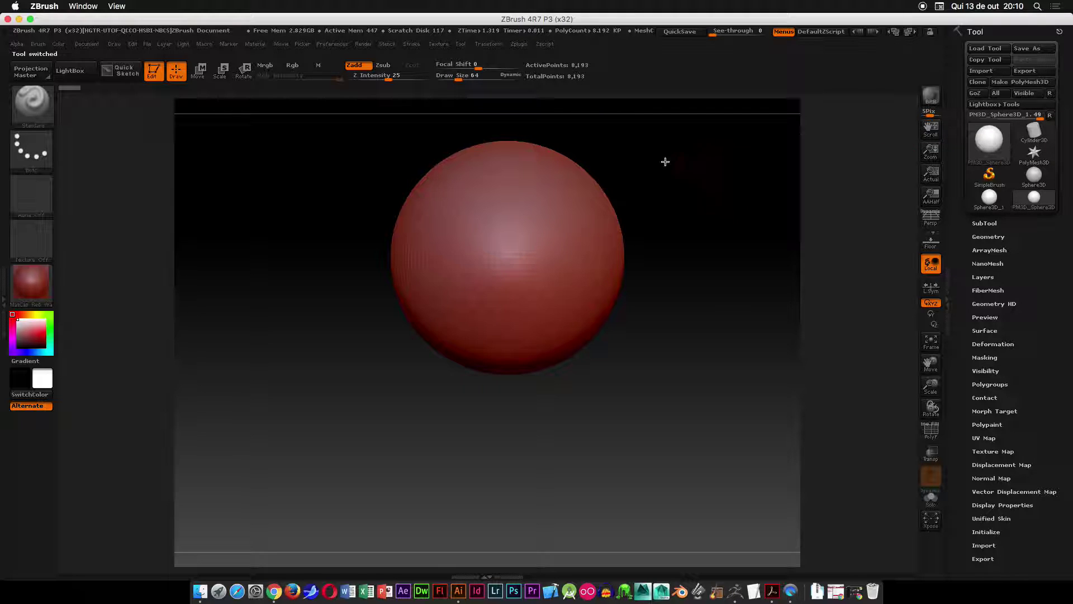
- Sculpt test strokes on the front of the sphere with the Standard brush and undo them
{"action": "mouse_move", "coordinate": [488, 290]}
{"action": "left_mouse_down"}
{"action": "mouse_move", "coordinate": [573, 221]}
{"action": "mouse_move", "coordinate": [493, 302]}
{"action": "mouse_move", "coordinate": [559, 283]}
{"action": "left_mouse_up"}
{"action": "key", "text": "super+z"}
{"action": "mouse_move", "coordinate": [515, 209]}
{"action": "left_mouse_down"}
{"action": "mouse_move", "coordinate": [500, 304]}
{"action": "mouse_move", "coordinate": [458, 326]}
{"action": "mouse_move", "coordinate": [543, 268]}
{"action": "left_mouse_up"}
{"action": "key", "text": "super+z"}
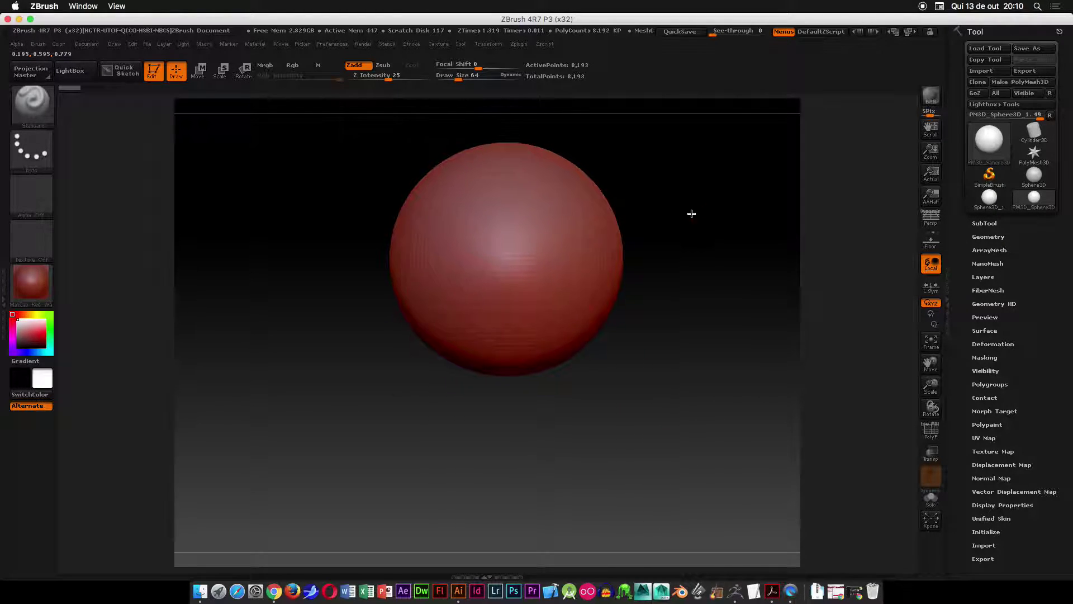
- Turn on the floor grid beneath the sphere
{"action": "left_click_drag", "start_coordinate": [697, 205], "coordinate": [661, 246], "text": "alt"}
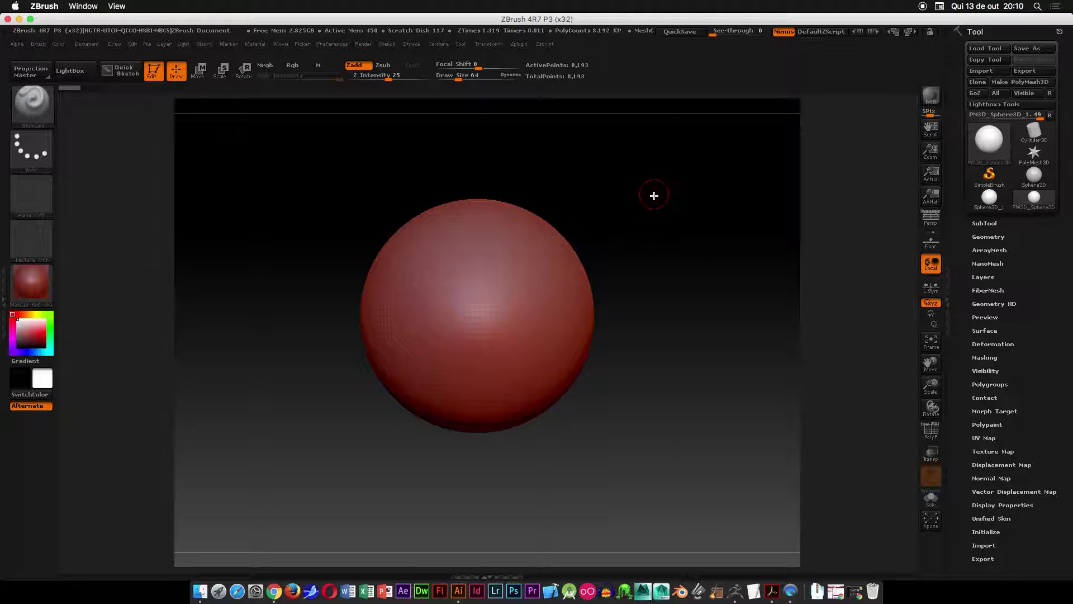
{"action": "left_click_drag", "start_coordinate": [582, 208], "coordinate": [602, 156]}
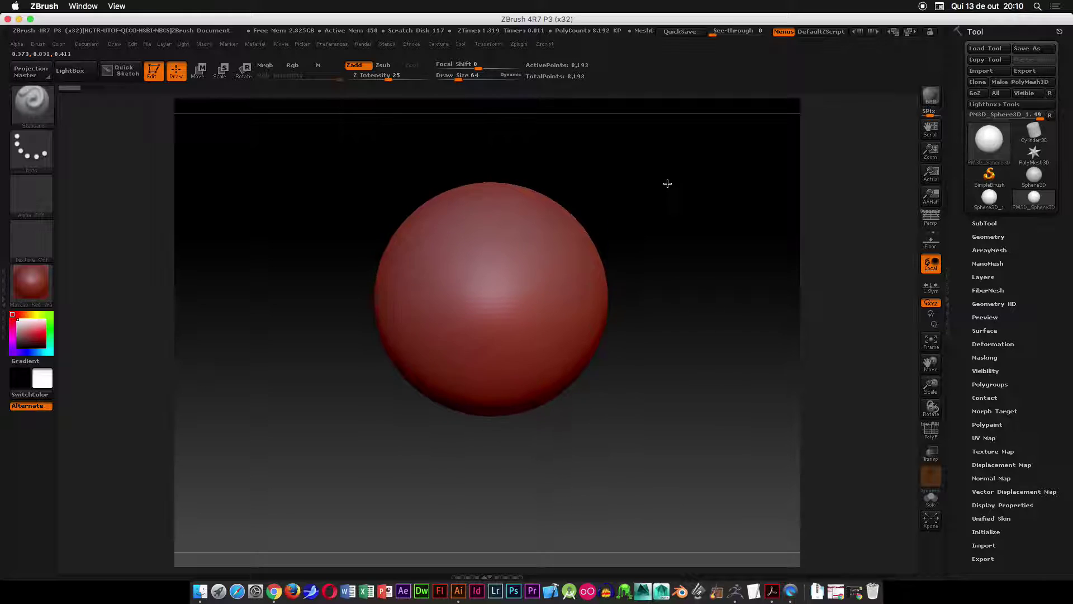
{"action": "mouse_move", "coordinate": [691, 167]}
{"action": "left_mouse_down"}
{"action": "mouse_move", "coordinate": [714, 159]}
{"action": "mouse_move", "coordinate": [711, 175]}
{"action": "mouse_move", "coordinate": [702, 160]}
{"action": "mouse_move", "coordinate": [663, 173]}
{"action": "mouse_move", "coordinate": [678, 146]}
{"action": "mouse_move", "coordinate": [726, 187]}
{"action": "mouse_move", "coordinate": [691, 193]}
{"action": "mouse_move", "coordinate": [706, 158]}
{"action": "left_mouse_up"}
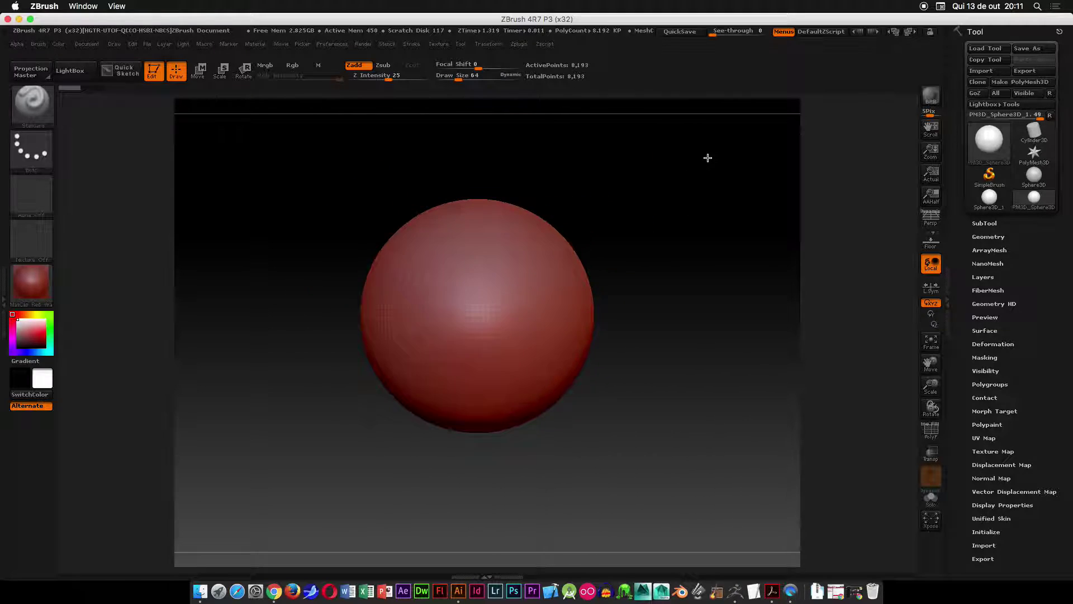
{"action": "left_click", "coordinate": [930, 242]}
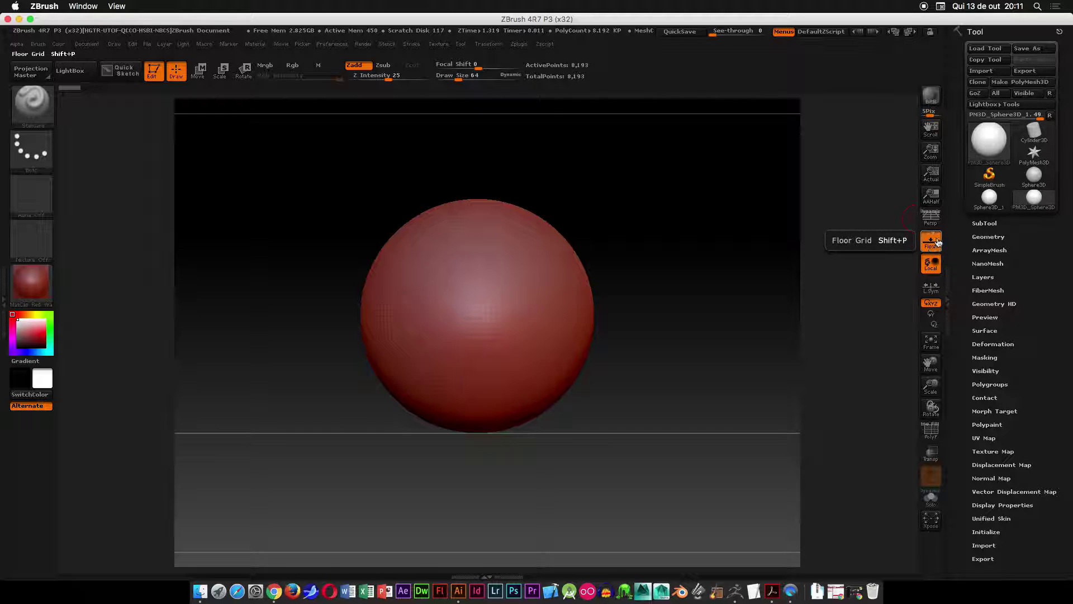
- Examine the sphere and floor grid by orbiting, panning and zooming, framing the mesh once along the way
{"action": "left_click_drag", "start_coordinate": [757, 258], "coordinate": [620, 414]}
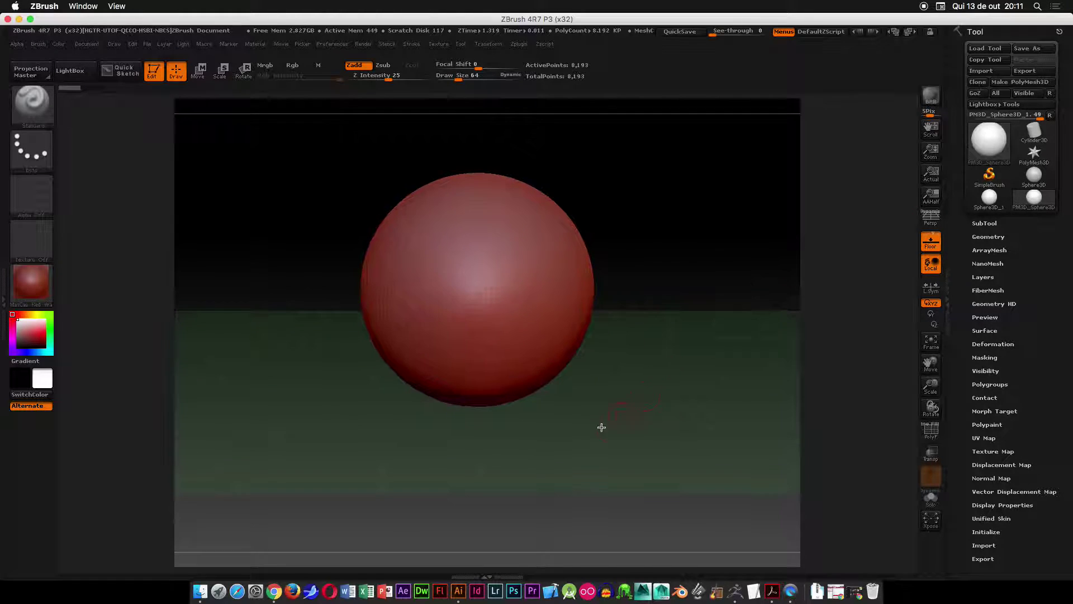
{"action": "mouse_move", "coordinate": [674, 275]}
{"action": "right_mouse_down", "text": "alt"}
{"action": "mouse_move", "coordinate": [659, 245]}
{"action": "mouse_move", "coordinate": [651, 352]}
{"action": "right_mouse_up", "text": "alt"}
{"action": "mouse_move", "coordinate": [735, 325]}
{"action": "right_mouse_down"}
{"action": "mouse_move", "coordinate": [729, 313]}
{"action": "mouse_move", "coordinate": [518, 455]}
{"action": "right_mouse_up"}
{"action": "mouse_move", "coordinate": [637, 433]}
{"action": "right_mouse_down", "text": "alt"}
{"action": "mouse_move", "coordinate": [684, 329]}
{"action": "mouse_move", "coordinate": [642, 436]}
{"action": "mouse_move", "coordinate": [659, 479]}
{"action": "mouse_move", "coordinate": [604, 415]}
{"action": "right_mouse_up", "text": "alt"}
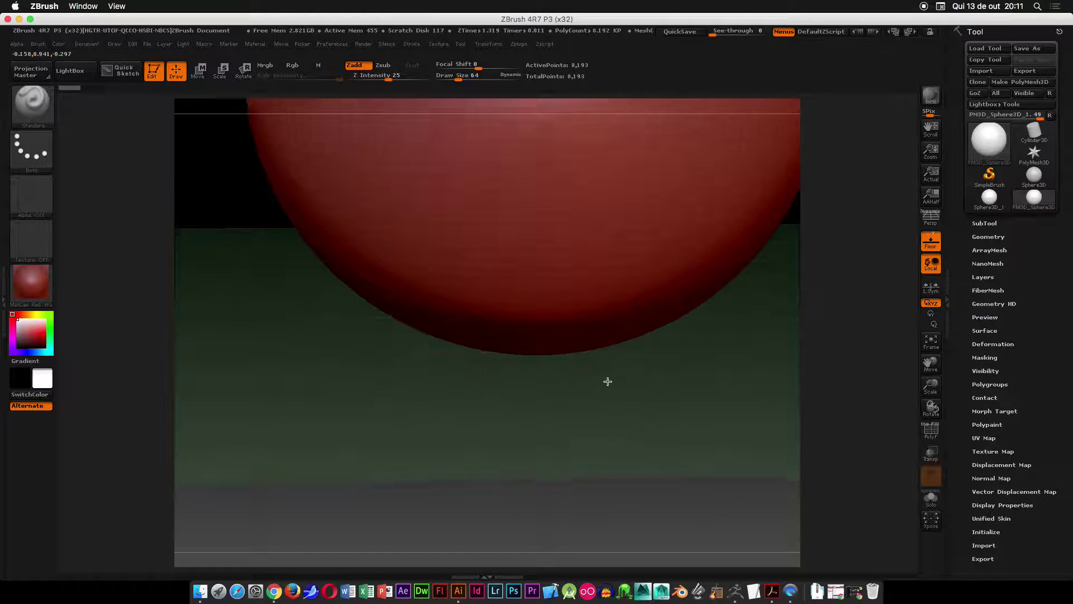
{"action": "right_click_drag", "start_coordinate": [589, 427], "coordinate": [584, 426], "text": "ctrl"}
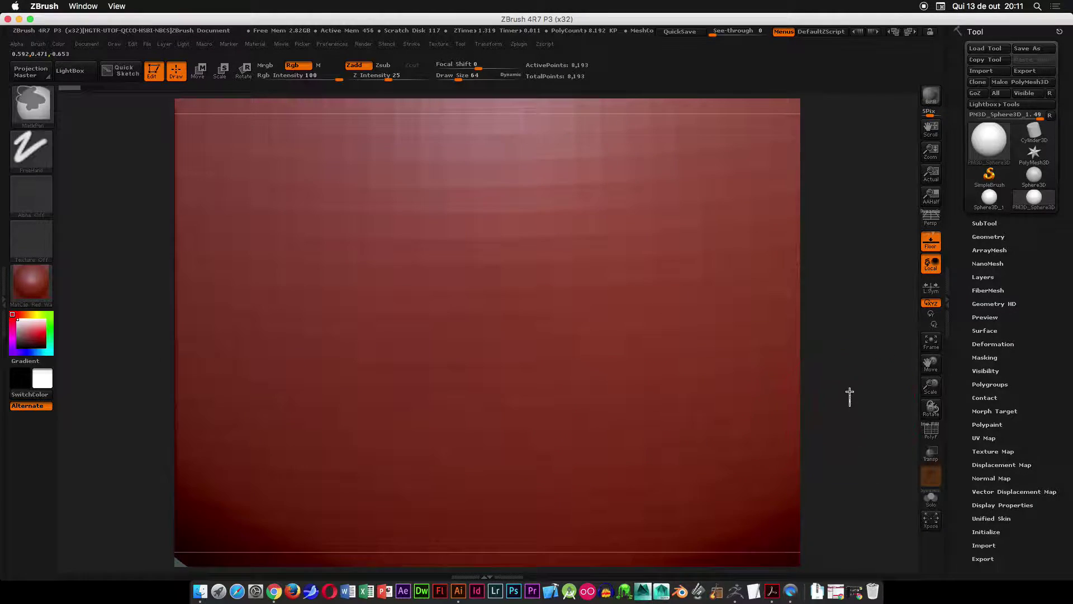
{"action": "mouse_move", "coordinate": [853, 388]}
{"action": "left_mouse_down"}
{"action": "mouse_move", "coordinate": [850, 120]}
{"action": "mouse_move", "coordinate": [525, 414]}
{"action": "left_mouse_up"}
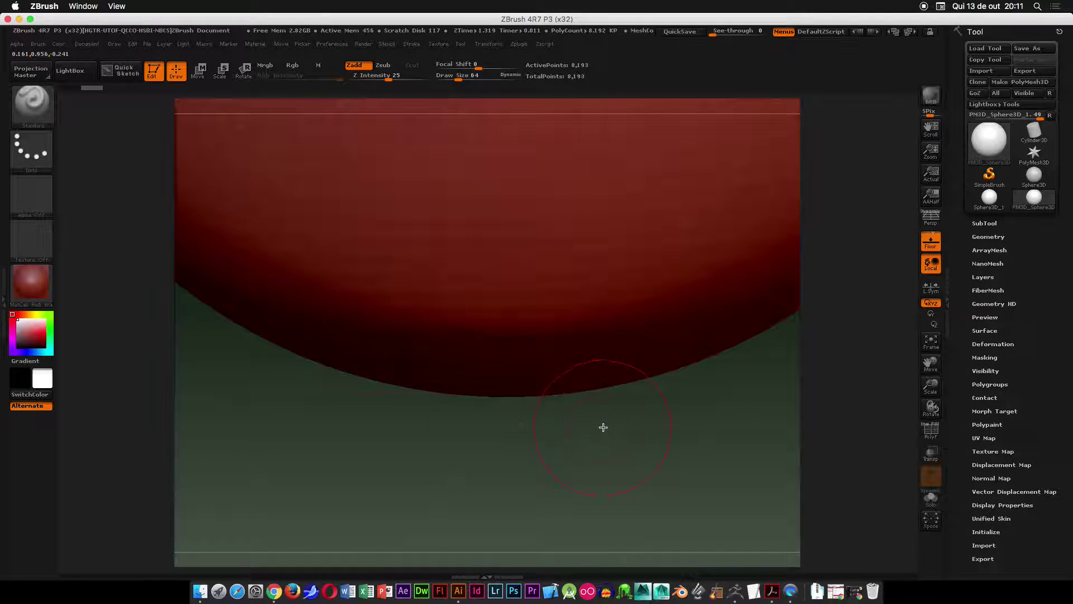
{"action": "key", "text": "f"}
{"action": "left_click_drag", "start_coordinate": [787, 397], "coordinate": [799, 272], "text": "alt"}
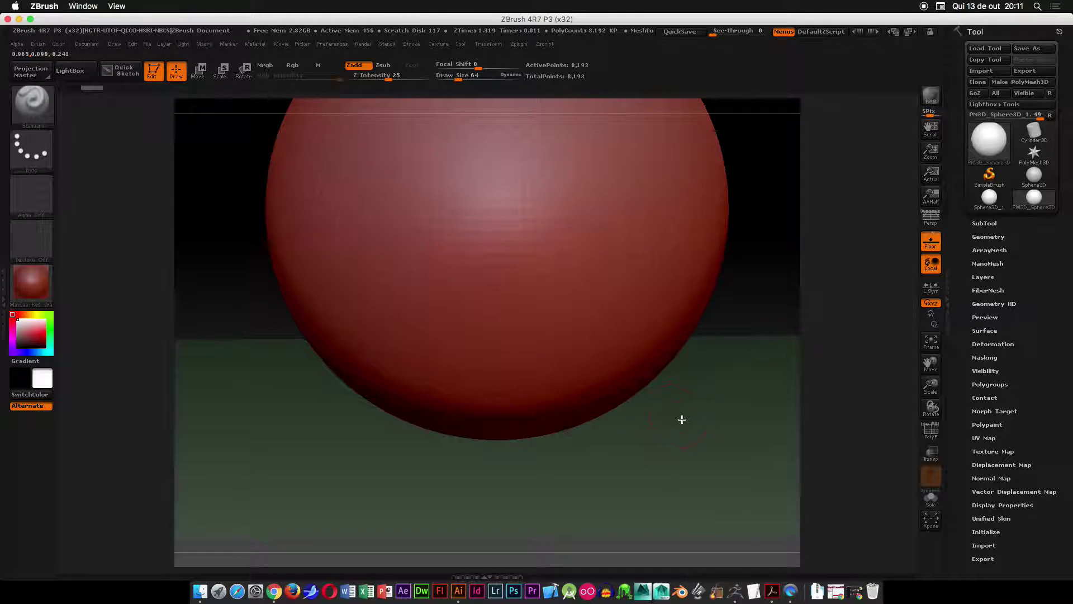
{"action": "left_click_drag", "start_coordinate": [680, 419], "coordinate": [627, 402]}
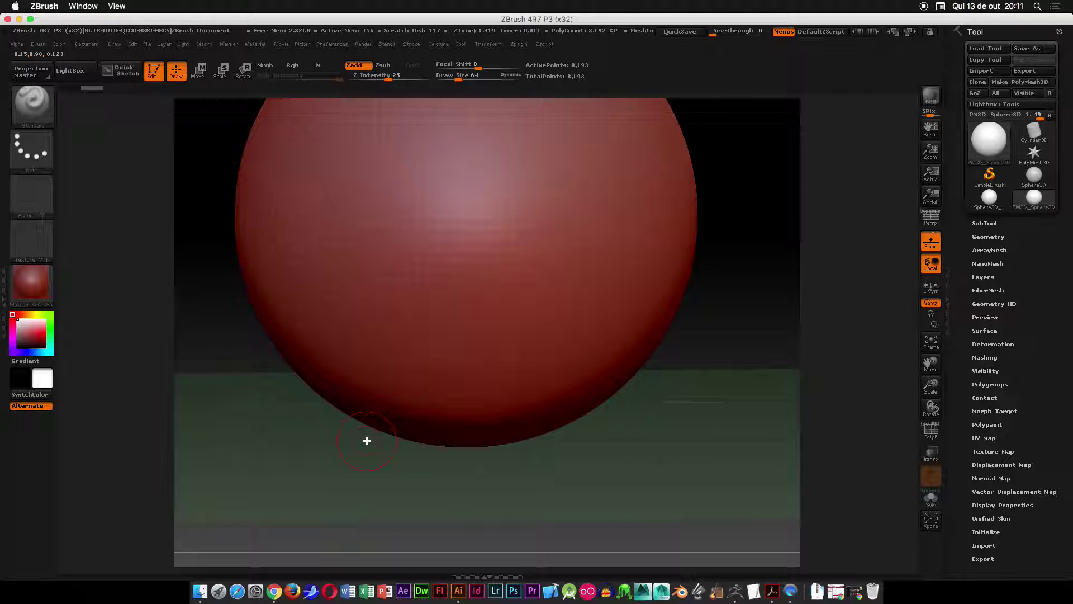
{"action": "left_click_drag", "start_coordinate": [810, 318], "coordinate": [775, 339], "text": "alt"}
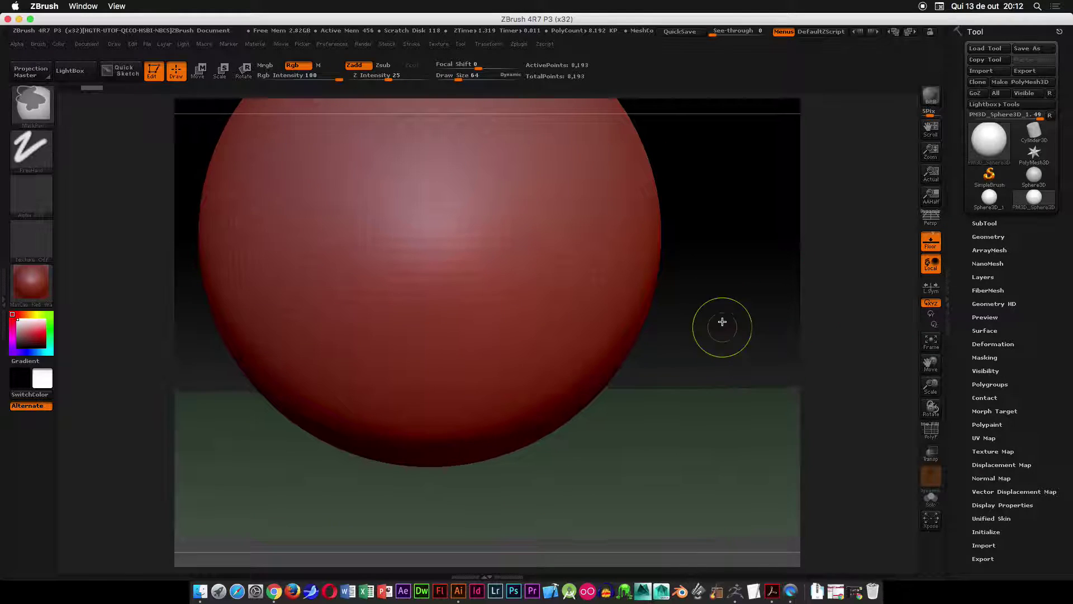
{"action": "right_click_drag", "start_coordinate": [755, 328], "coordinate": [700, 215], "text": "ctrl"}
{"action": "left_click_drag", "start_coordinate": [694, 199], "coordinate": [687, 313], "text": "alt"}
{"action": "right_click_drag", "start_coordinate": [670, 297], "coordinate": [666, 342], "text": "ctrl"}
{"action": "mouse_move", "coordinate": [666, 315]}
{"action": "left_mouse_down"}
{"action": "mouse_move", "coordinate": [699, 293]}
{"action": "mouse_move", "coordinate": [701, 248]}
{"action": "left_mouse_up"}
{"action": "left_click_drag", "start_coordinate": [681, 209], "coordinate": [625, 233]}
- Choose the Move brush and enlarge its draw size to 439
{"action": "left_click", "coordinate": [24, 100]}
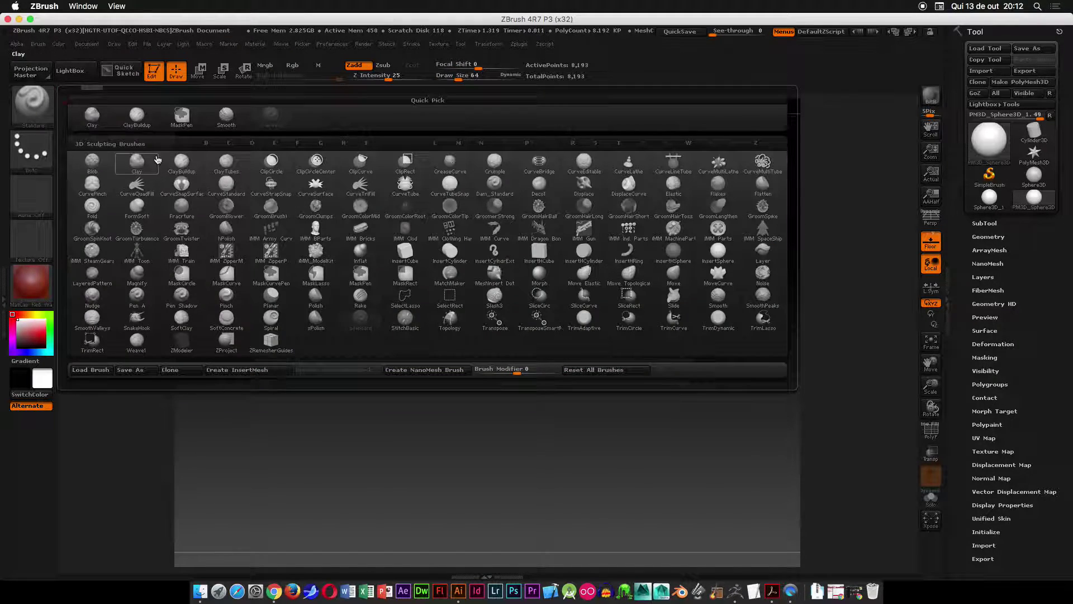
{"action": "left_click", "coordinate": [669, 277]}
{"action": "right_click", "coordinate": [508, 261]}
{"action": "left_click_drag", "start_coordinate": [539, 260], "coordinate": [541, 260]}
- Pull the lower front of the sphere downward with the Move brush to form a pointed chin
{"action": "left_click_drag", "start_coordinate": [619, 256], "coordinate": [592, 230]}
{"action": "left_click_drag", "start_coordinate": [422, 338], "coordinate": [461, 379]}
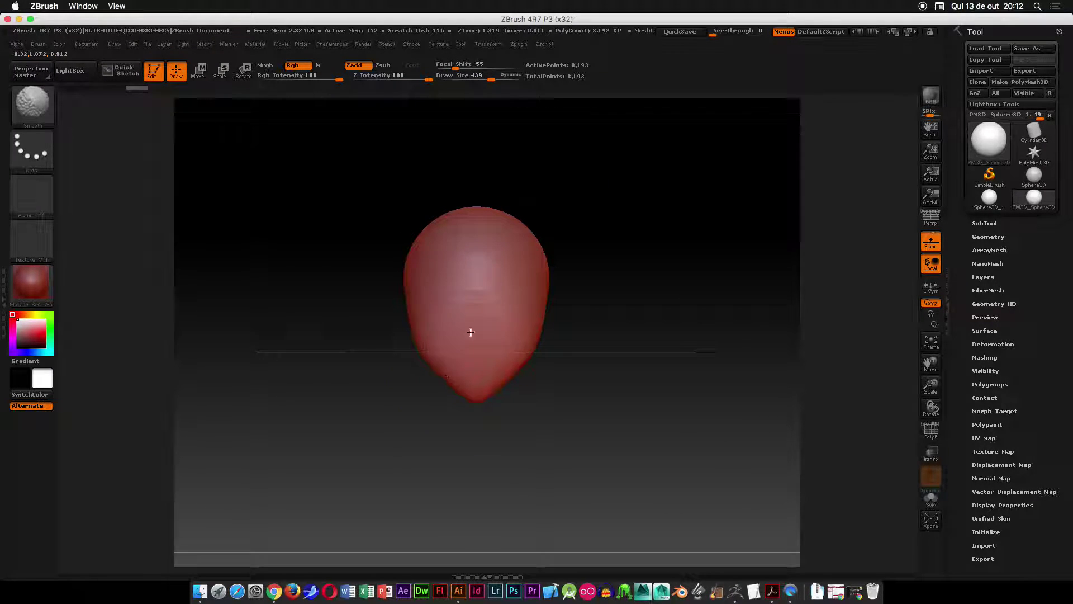
{"action": "left_click_drag", "start_coordinate": [627, 308], "coordinate": [568, 300]}
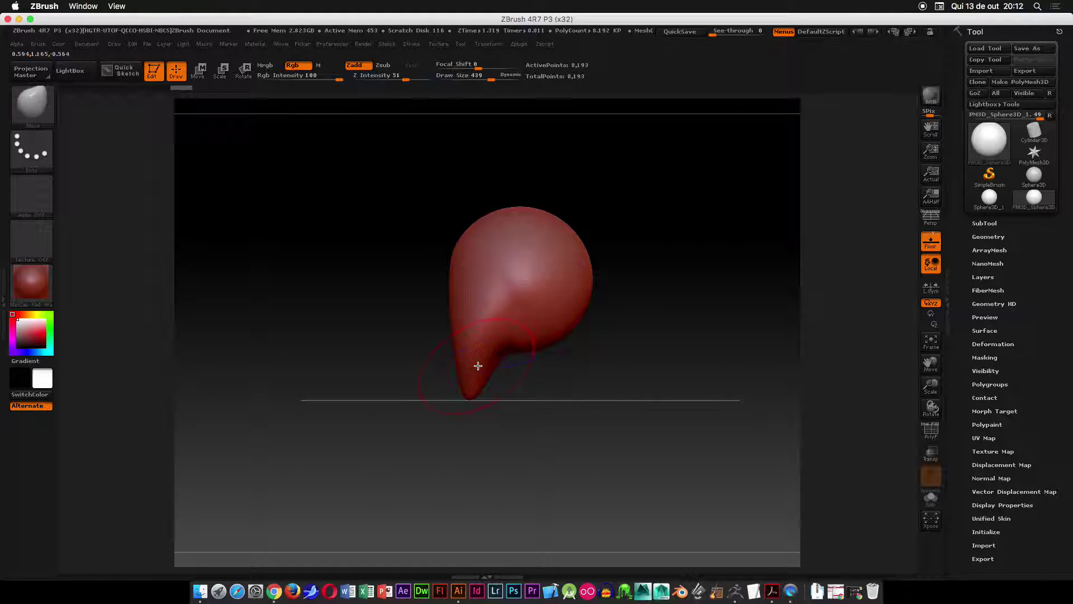
- Examine the reshaped mesh from the front and side by orbiting, panning and zooming around it
{"action": "left_click_drag", "start_coordinate": [661, 354], "coordinate": [422, 251]}
{"action": "mouse_move", "coordinate": [647, 237]}
{"action": "left_mouse_down"}
{"action": "mouse_move", "coordinate": [680, 240]}
{"action": "mouse_move", "coordinate": [647, 259]}
{"action": "mouse_move", "coordinate": [676, 211]}
{"action": "mouse_move", "coordinate": [692, 228]}
{"action": "mouse_move", "coordinate": [715, 226]}
{"action": "mouse_move", "coordinate": [673, 201]}
{"action": "mouse_move", "coordinate": [695, 202]}
{"action": "mouse_move", "coordinate": [695, 276]}
{"action": "mouse_move", "coordinate": [659, 271]}
{"action": "mouse_move", "coordinate": [672, 277]}
{"action": "mouse_move", "coordinate": [667, 322]}
{"action": "mouse_move", "coordinate": [665, 283]}
{"action": "mouse_move", "coordinate": [690, 278]}
{"action": "mouse_move", "coordinate": [664, 280]}
{"action": "mouse_move", "coordinate": [685, 285]}
{"action": "left_mouse_up"}
{"action": "key", "text": "ctrl"}
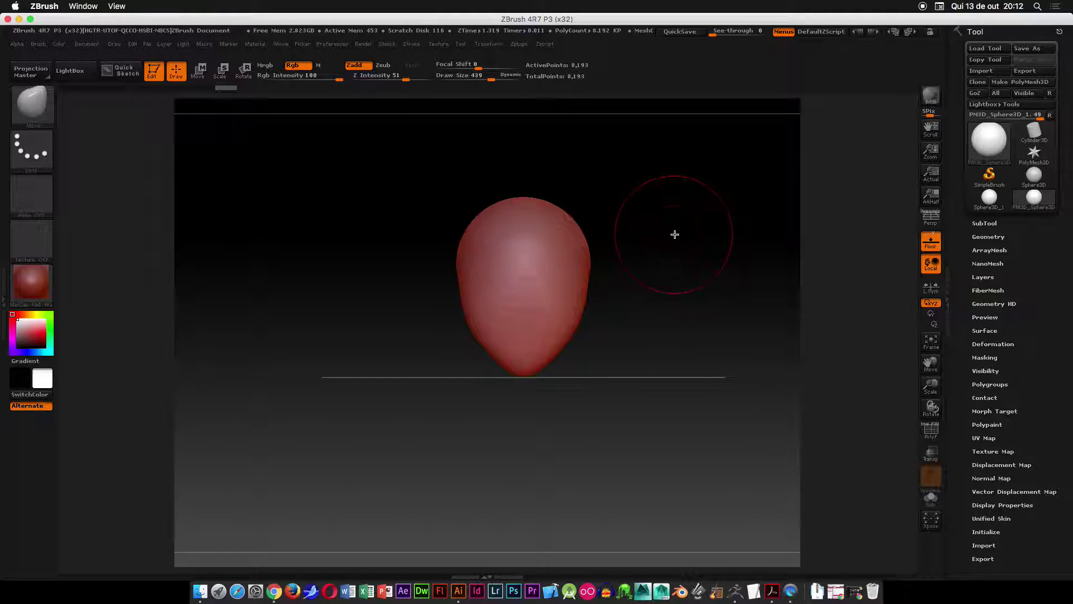
{"action": "mouse_move", "coordinate": [715, 215]}
{"action": "left_mouse_down", "text": "alt"}
{"action": "mouse_move", "coordinate": [726, 243]}
{"action": "mouse_move", "coordinate": [661, 279]}
{"action": "mouse_move", "coordinate": [626, 199]}
{"action": "mouse_move", "coordinate": [688, 244]}
{"action": "mouse_move", "coordinate": [699, 235]}
{"action": "mouse_move", "coordinate": [619, 229]}
{"action": "mouse_move", "coordinate": [666, 228]}
{"action": "mouse_move", "coordinate": [669, 268]}
{"action": "mouse_move", "coordinate": [640, 227]}
{"action": "mouse_move", "coordinate": [653, 226]}
{"action": "mouse_move", "coordinate": [534, 202]}
{"action": "mouse_move", "coordinate": [692, 192]}
{"action": "mouse_move", "coordinate": [612, 185]}
{"action": "left_mouse_up", "text": "alt"}
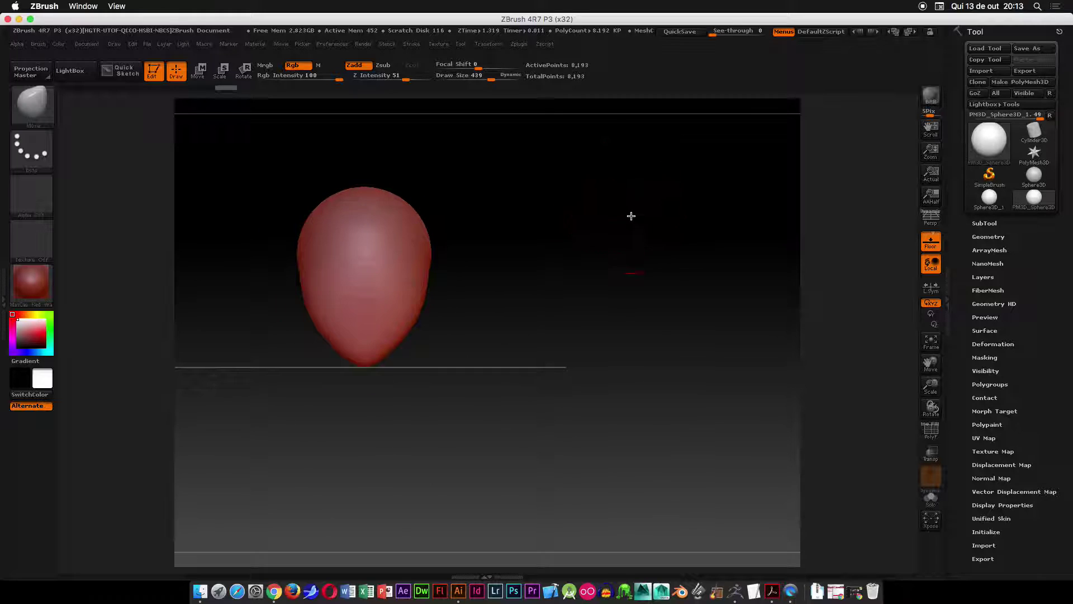
{"action": "right_click_drag", "start_coordinate": [604, 254], "coordinate": [603, 270], "text": "ctrl"}
{"action": "mouse_move", "coordinate": [603, 252]}
{"action": "left_mouse_down"}
{"action": "mouse_move", "coordinate": [591, 330]}
{"action": "mouse_move", "coordinate": [591, 268]}
{"action": "left_mouse_up"}
{"action": "mouse_move", "coordinate": [598, 264]}
{"action": "right_mouse_down", "text": "ctrl"}
{"action": "mouse_move", "coordinate": [594, 283]}
{"action": "mouse_move", "coordinate": [591, 232]}
{"action": "mouse_move", "coordinate": [585, 279]}
{"action": "mouse_move", "coordinate": [575, 227]}
{"action": "right_mouse_up", "text": "ctrl"}
{"action": "mouse_move", "coordinate": [560, 335]}
{"action": "left_mouse_down", "text": "alt"}
{"action": "mouse_move", "coordinate": [556, 246]}
{"action": "mouse_move", "coordinate": [565, 242]}
{"action": "mouse_move", "coordinate": [568, 434]}
{"action": "mouse_move", "coordinate": [519, 275]}
{"action": "mouse_move", "coordinate": [542, 328]}
{"action": "mouse_move", "coordinate": [527, 353]}
{"action": "mouse_move", "coordinate": [537, 403]}
{"action": "mouse_move", "coordinate": [501, 282]}
{"action": "mouse_move", "coordinate": [531, 338]}
{"action": "mouse_move", "coordinate": [546, 300]}
{"action": "mouse_move", "coordinate": [538, 244]}
{"action": "mouse_move", "coordinate": [589, 457]}
{"action": "mouse_move", "coordinate": [539, 168]}
{"action": "mouse_move", "coordinate": [591, 419]}
{"action": "mouse_move", "coordinate": [542, 256]}
{"action": "mouse_move", "coordinate": [693, 249]}
{"action": "mouse_move", "coordinate": [683, 211]}
{"action": "mouse_move", "coordinate": [709, 172]}
{"action": "left_mouse_up", "text": "alt"}
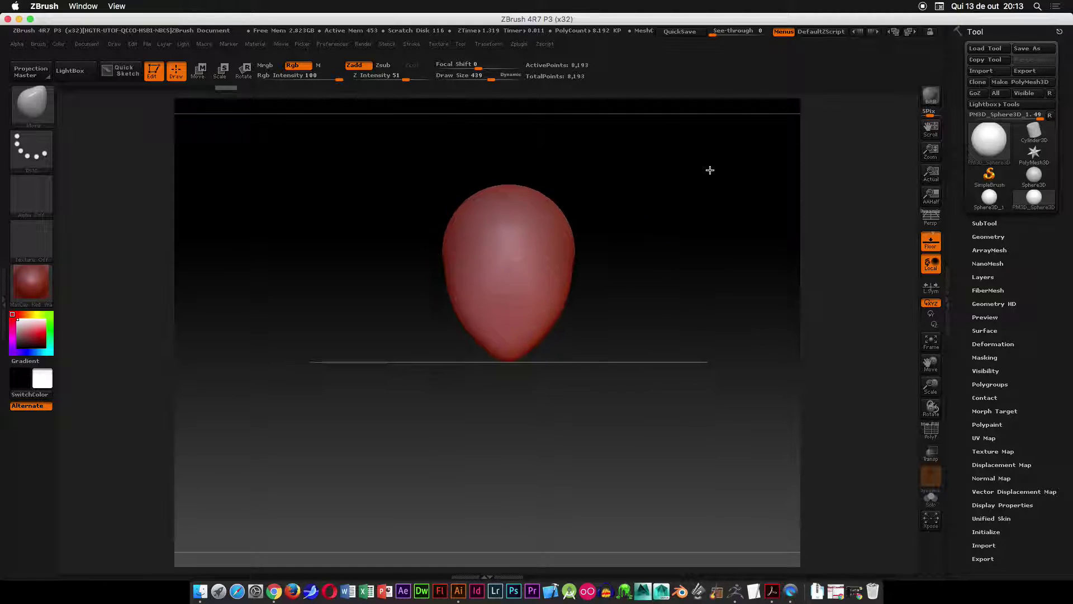
{"action": "left_click_drag", "start_coordinate": [682, 230], "coordinate": [577, 279], "text": "alt"}
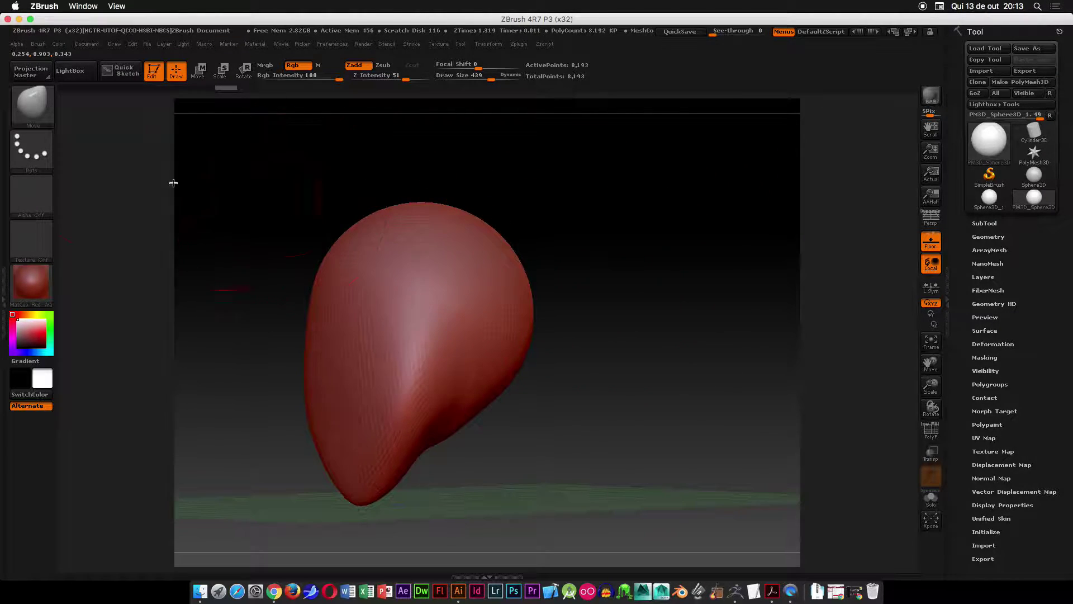
{"action": "left_click", "coordinate": [53, 108]}
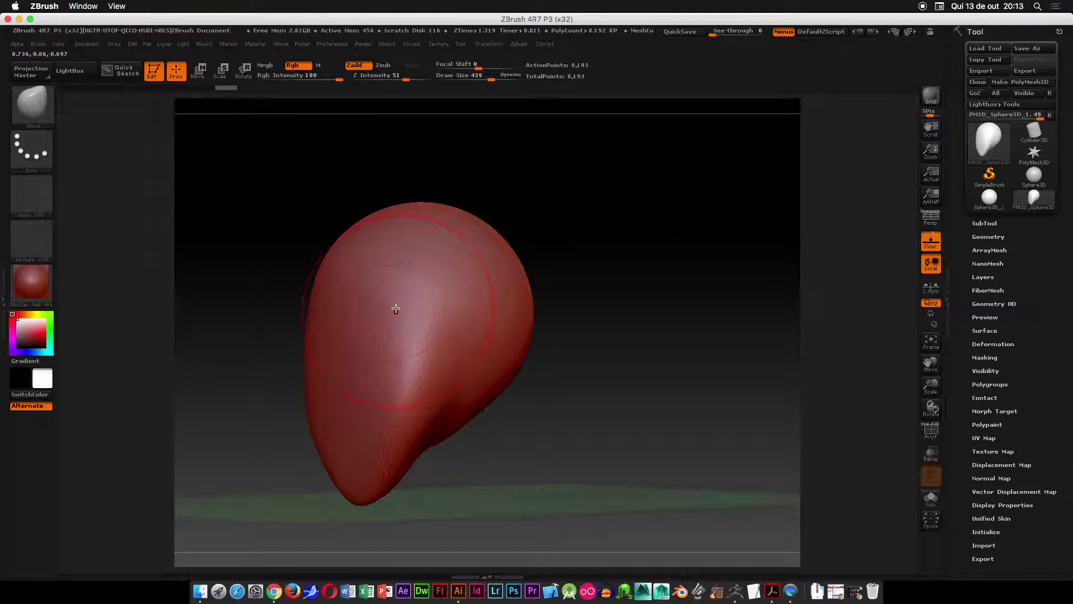
- Set the draw size to 430 and broaden the pointed chin with the Move brush
{"action": "key", "text": "space"}
{"action": "left_click_drag", "start_coordinate": [419, 454], "coordinate": [423, 450]}
{"action": "right_click_drag", "start_coordinate": [599, 290], "coordinate": [630, 231], "text": "alt"}
{"action": "right_click_drag", "start_coordinate": [609, 315], "coordinate": [578, 460], "text": "ctrl"}
{"action": "mouse_move", "coordinate": [578, 460]}
{"action": "left_mouse_down"}
{"action": "mouse_move", "coordinate": [464, 292]}
{"action": "mouse_move", "coordinate": [584, 385]}
{"action": "left_mouse_up"}
{"action": "left_click_drag", "start_coordinate": [630, 284], "coordinate": [698, 472], "text": "alt"}
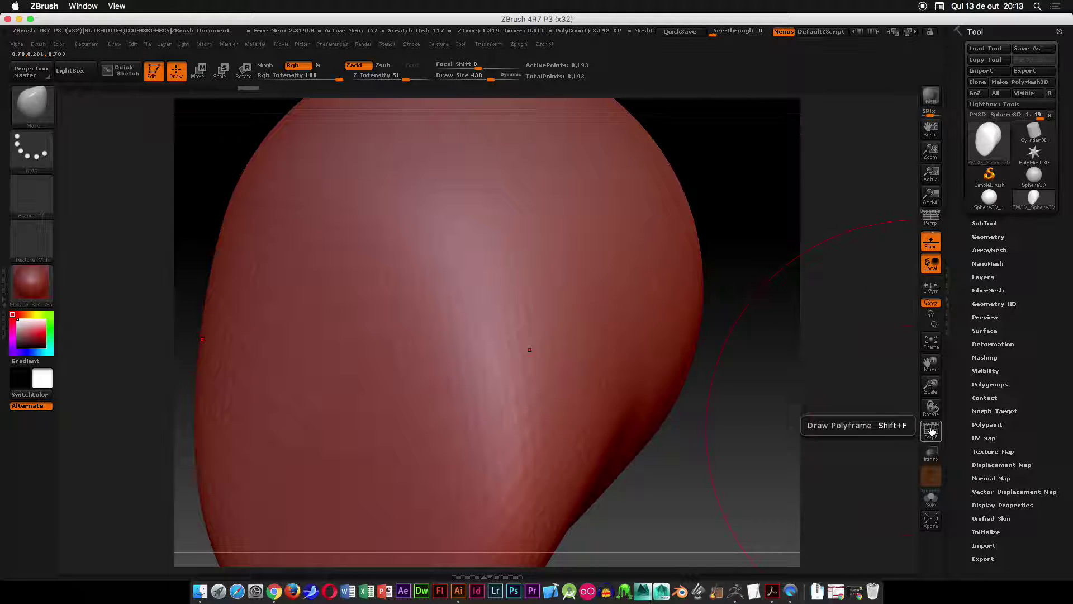
- Turn on the polyframe and examine the mesh's polygon grid from the front and at an angle
{"action": "key", "text": "shift"}
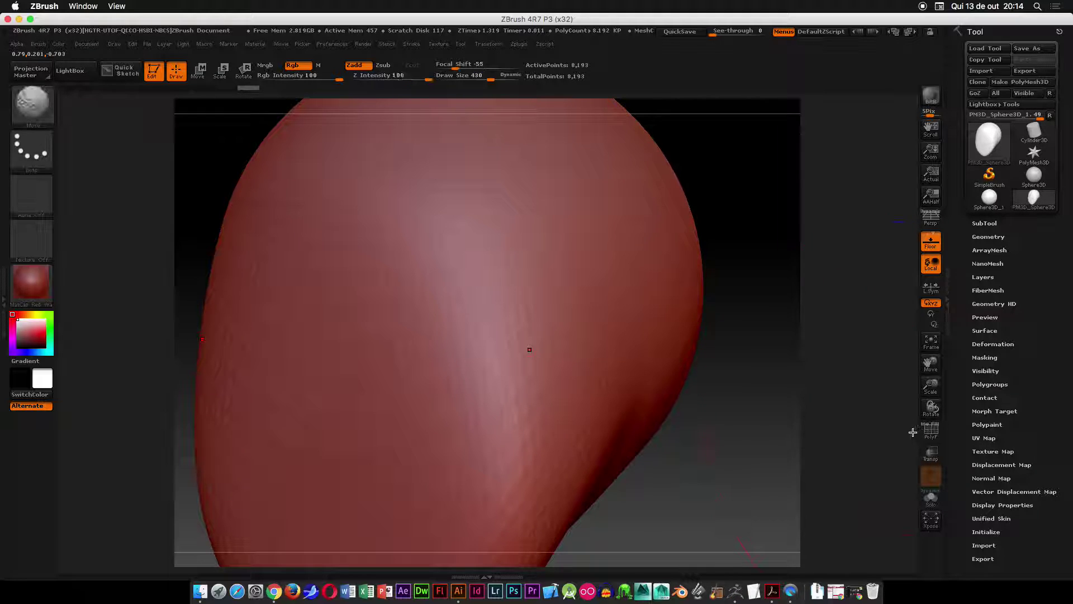
{"action": "key", "text": "shift+f"}
{"action": "mouse_move", "coordinate": [812, 287]}
{"action": "right_mouse_down", "text": "alt"}
{"action": "mouse_move", "coordinate": [823, 280]}
{"action": "mouse_move", "coordinate": [811, 307]}
{"action": "right_mouse_up", "text": "alt"}
{"action": "mouse_move", "coordinate": [764, 345]}
{"action": "right_mouse_down", "text": "ctrl"}
{"action": "mouse_move", "coordinate": [686, 206]}
{"action": "mouse_move", "coordinate": [695, 282]}
{"action": "mouse_move", "coordinate": [730, 245]}
{"action": "right_mouse_up", "text": "ctrl"}
{"action": "right_click_drag", "start_coordinate": [745, 300], "coordinate": [701, 413], "text": "ctrl"}
{"action": "mouse_move", "coordinate": [671, 359]}
{"action": "right_mouse_down"}
{"action": "mouse_move", "coordinate": [666, 407]}
{"action": "mouse_move", "coordinate": [596, 412]}
{"action": "mouse_move", "coordinate": [621, 495]}
{"action": "mouse_move", "coordinate": [642, 390]}
{"action": "right_mouse_up"}
{"action": "right_click_drag", "start_coordinate": [345, 366], "coordinate": [378, 408], "text": "shift"}
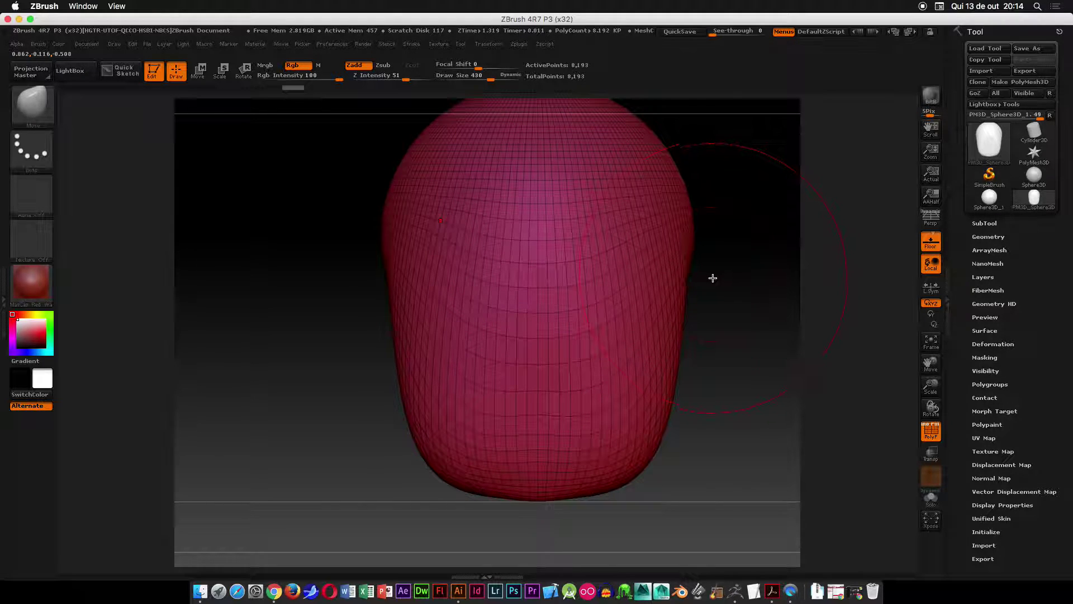
{"action": "left_click_drag", "start_coordinate": [753, 264], "coordinate": [721, 266]}
{"action": "left_click_drag", "start_coordinate": [357, 324], "coordinate": [528, 229]}
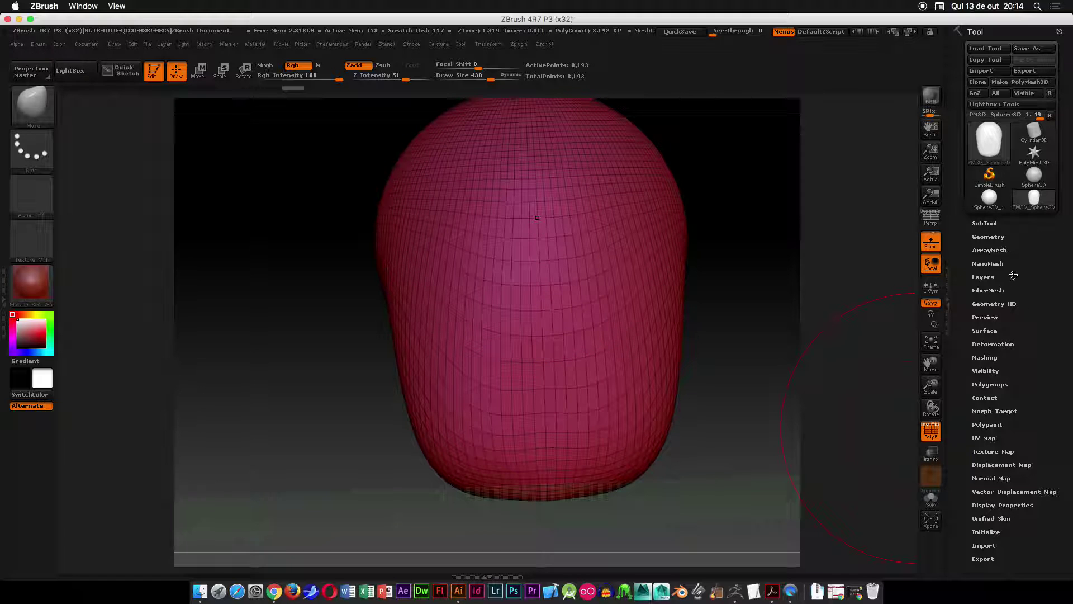
- Divide the mesh geometry up to subdivision level 4 and check the denser polygon grid
{"action": "left_click", "coordinate": [987, 223]}
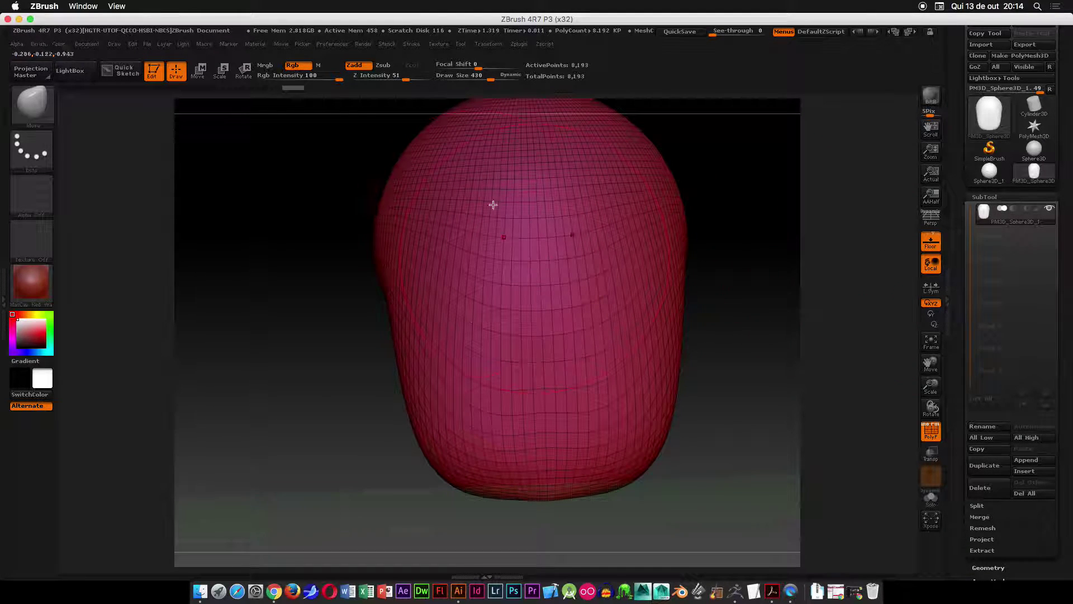
{"action": "left_click", "coordinate": [984, 198]}
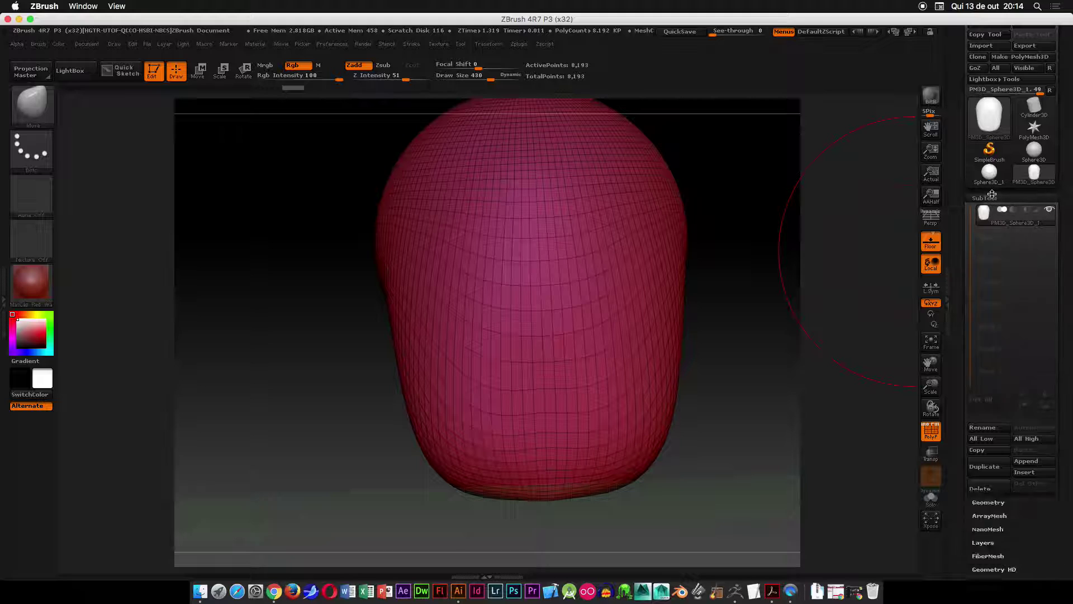
{"action": "left_click", "coordinate": [984, 211]}
{"action": "left_click", "coordinate": [983, 294]}
{"action": "left_click", "coordinate": [995, 298]}
{"action": "mouse_move", "coordinate": [744, 261]}
{"action": "left_mouse_down"}
{"action": "mouse_move", "coordinate": [726, 261]}
{"action": "mouse_move", "coordinate": [778, 244]}
{"action": "left_mouse_up"}
{"action": "key", "text": "ctrl"}
{"action": "mouse_move", "coordinate": [761, 164]}
{"action": "left_mouse_down"}
{"action": "mouse_move", "coordinate": [729, 263]}
{"action": "mouse_move", "coordinate": [765, 263]}
{"action": "mouse_move", "coordinate": [697, 227]}
{"action": "mouse_move", "coordinate": [692, 289]}
{"action": "mouse_move", "coordinate": [742, 280]}
{"action": "mouse_move", "coordinate": [1033, 311]}
{"action": "left_mouse_up"}
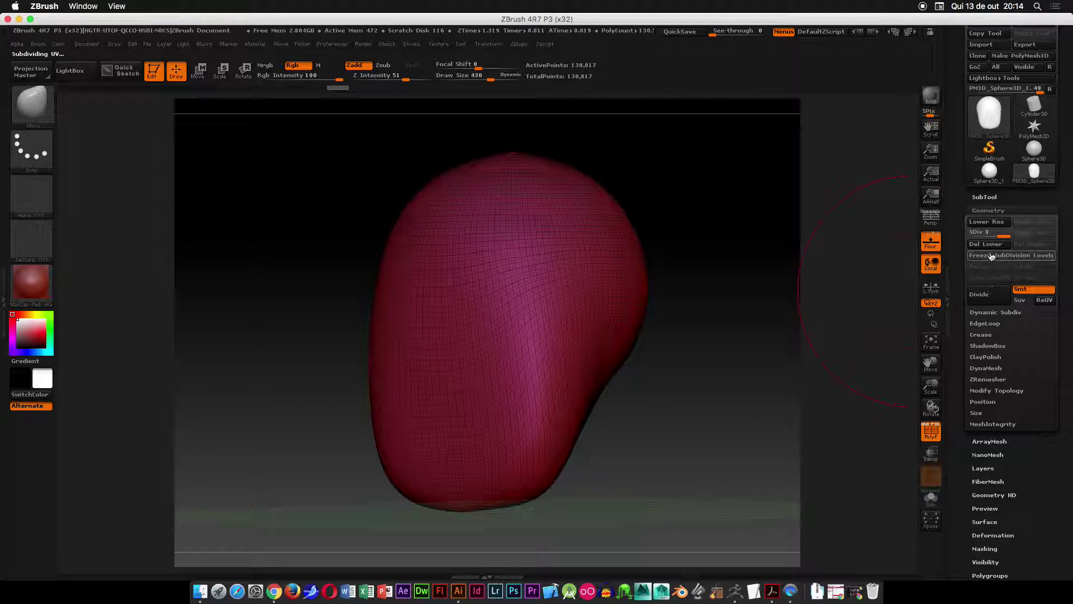
{"action": "left_click", "coordinate": [991, 306]}
{"action": "left_click_drag", "start_coordinate": [736, 307], "coordinate": [749, 293]}
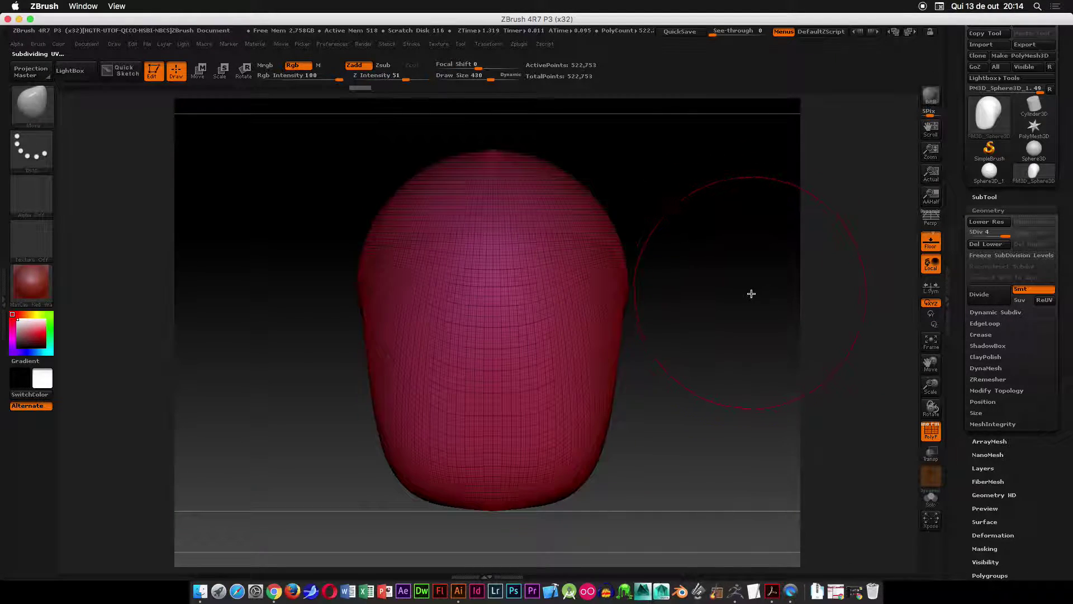
{"action": "key", "text": "ctrl"}
{"action": "mouse_move", "coordinate": [744, 236]}
{"action": "left_mouse_down", "text": "ctrl"}
{"action": "mouse_move", "coordinate": [663, 209]}
{"action": "mouse_move", "coordinate": [654, 278]}
{"action": "mouse_move", "coordinate": [604, 352]}
{"action": "mouse_move", "coordinate": [667, 325]}
{"action": "left_mouse_up", "text": "ctrl"}
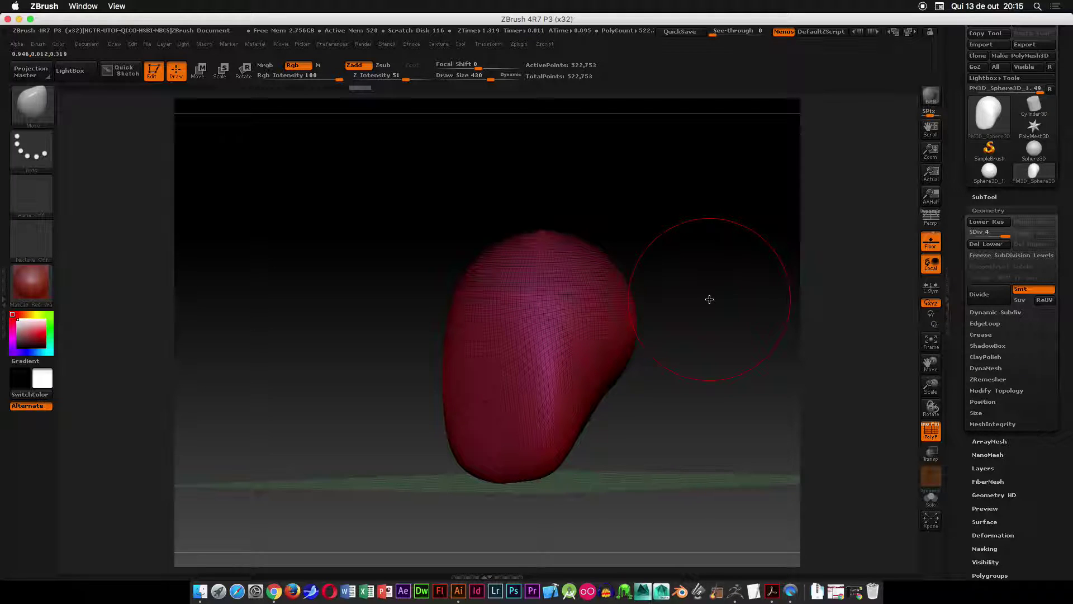
- Switch the mesh between subdivision levels, ending at level 1, and turn off the polyframe
{"action": "left_click", "coordinate": [972, 236]}
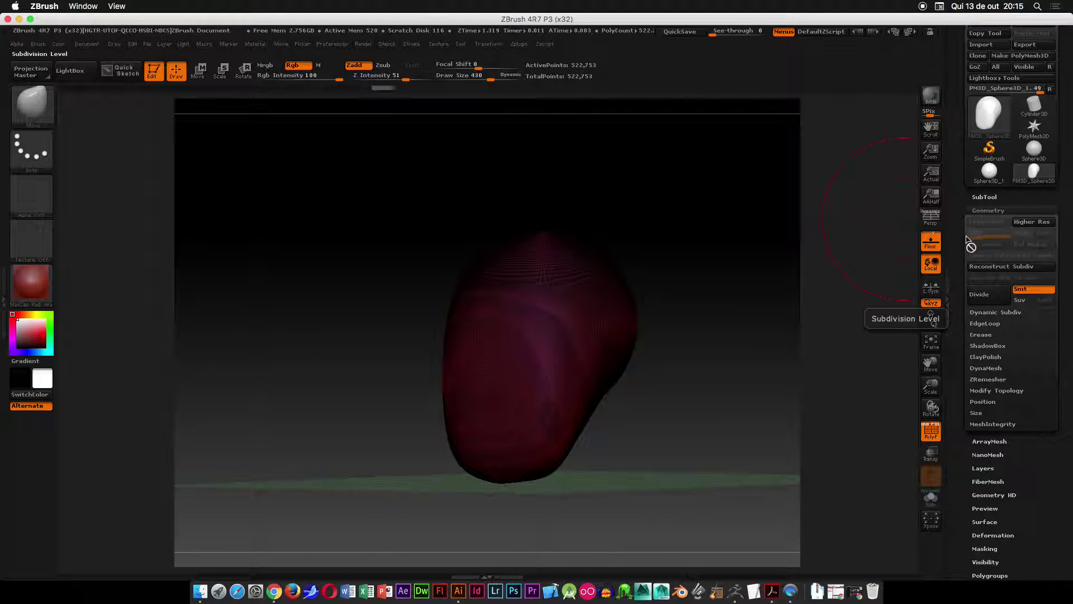
{"action": "key", "text": "d"}
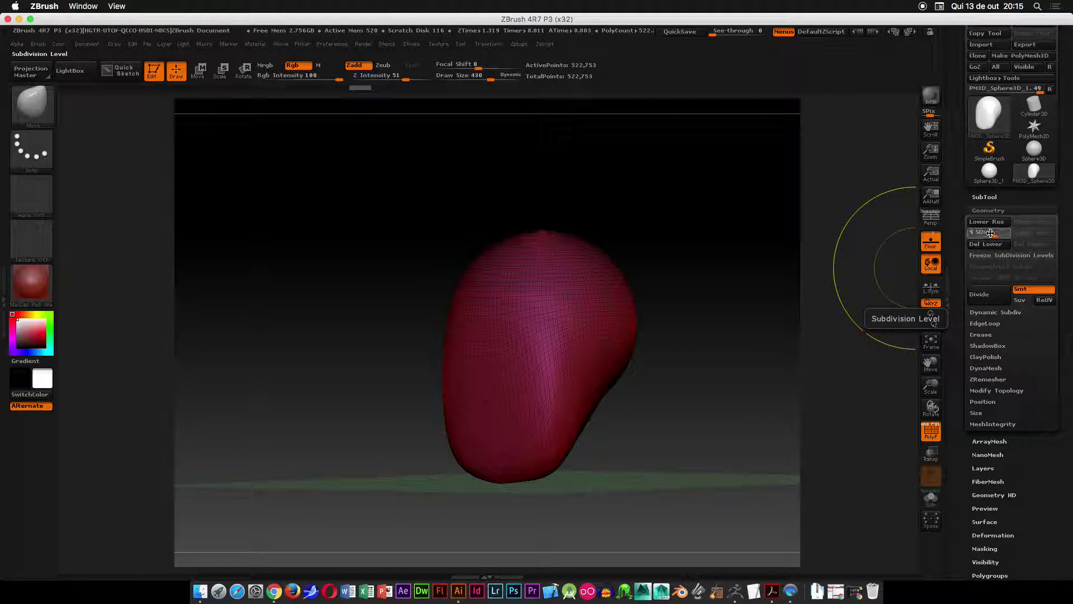
{"action": "left_click", "coordinate": [972, 234]}
{"action": "right_click_drag", "start_coordinate": [743, 347], "coordinate": [664, 448], "text": "alt"}
{"action": "key", "text": "shift+f"}
{"action": "right_click_drag", "start_coordinate": [699, 333], "coordinate": [710, 312], "text": "ctrl"}
{"action": "mouse_move", "coordinate": [665, 274]}
{"action": "right_mouse_down", "text": "alt"}
{"action": "mouse_move", "coordinate": [674, 199]}
{"action": "mouse_move", "coordinate": [665, 334]}
{"action": "right_mouse_up", "text": "alt"}
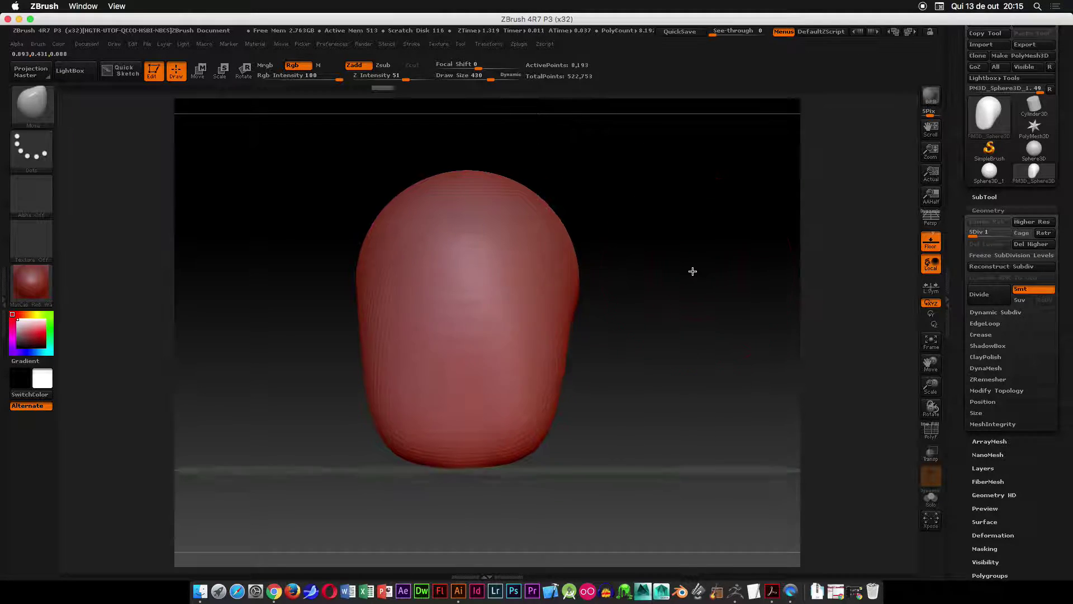
{"action": "left_click_drag", "start_coordinate": [691, 271], "coordinate": [678, 254]}
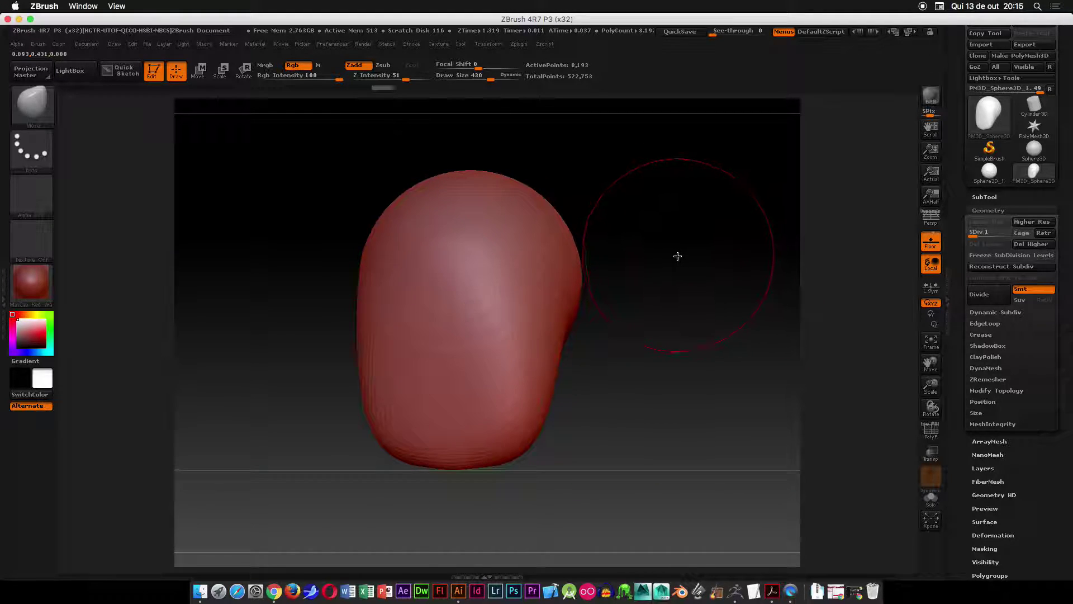
- Delete the subdivision levels above level 1
{"action": "left_click", "coordinate": [1033, 243]}
{"action": "right_click_drag", "start_coordinate": [668, 206], "coordinate": [608, 254]}
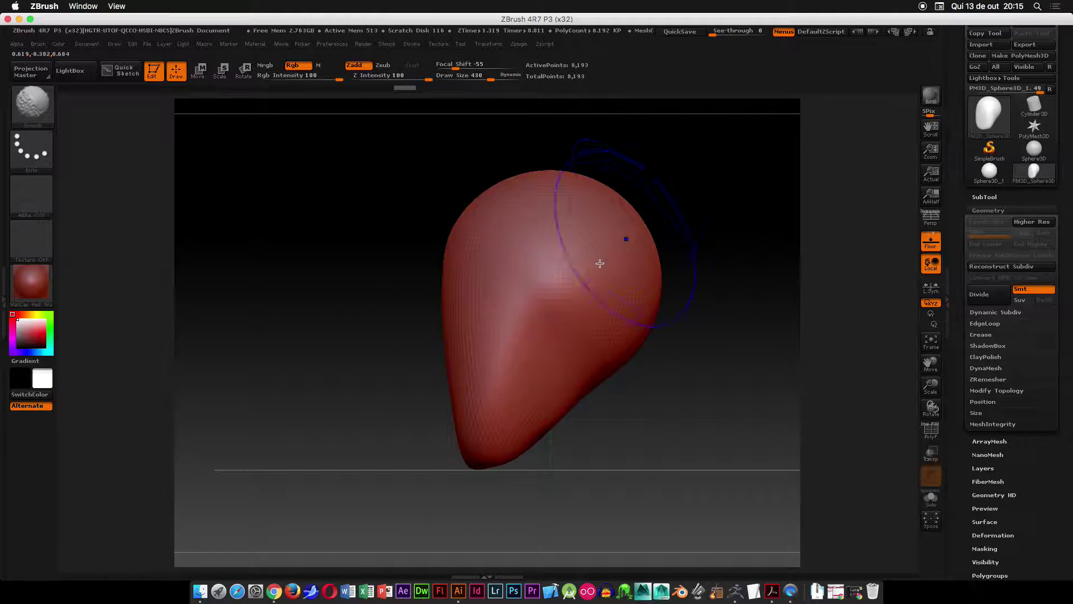
{"action": "mouse_move", "coordinate": [698, 196]}
{"action": "right_mouse_down", "text": "ctrl"}
{"action": "mouse_move", "coordinate": [676, 263]}
{"action": "mouse_move", "coordinate": [642, 237]}
{"action": "right_mouse_up", "text": "ctrl"}
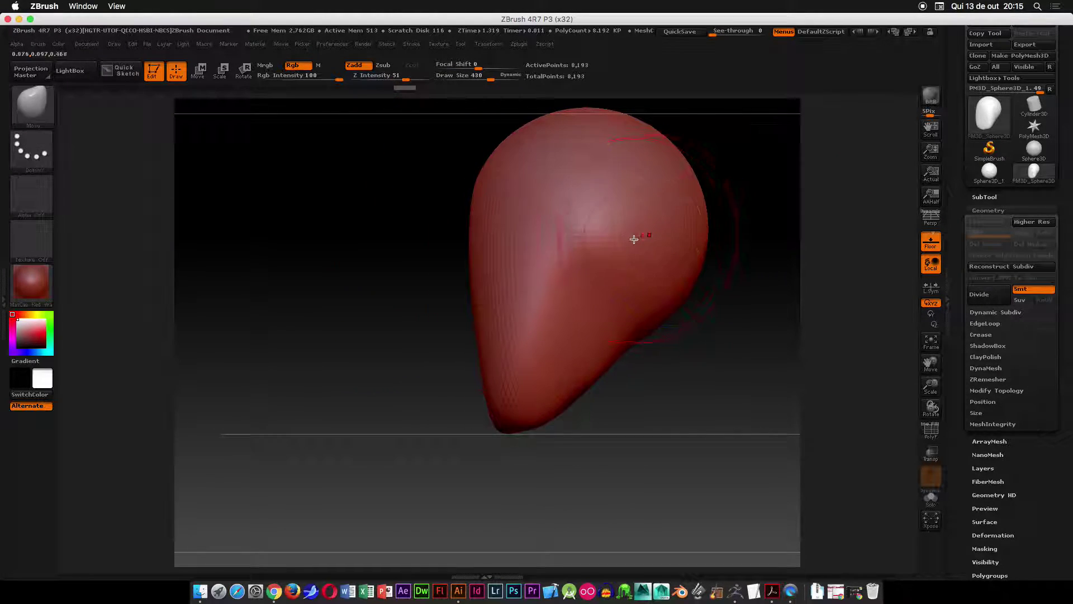
- Turn the polyframe back on and examine the low-resolution polygon grid from the front and side
{"action": "key", "text": "shift+f"}
{"action": "mouse_move", "coordinate": [553, 263]}
{"action": "right_mouse_down"}
{"action": "mouse_move", "coordinate": [412, 288]}
{"action": "mouse_move", "coordinate": [468, 274]}
{"action": "right_mouse_up"}
{"action": "right_click_drag", "start_coordinate": [779, 250], "coordinate": [642, 311], "text": "alt"}
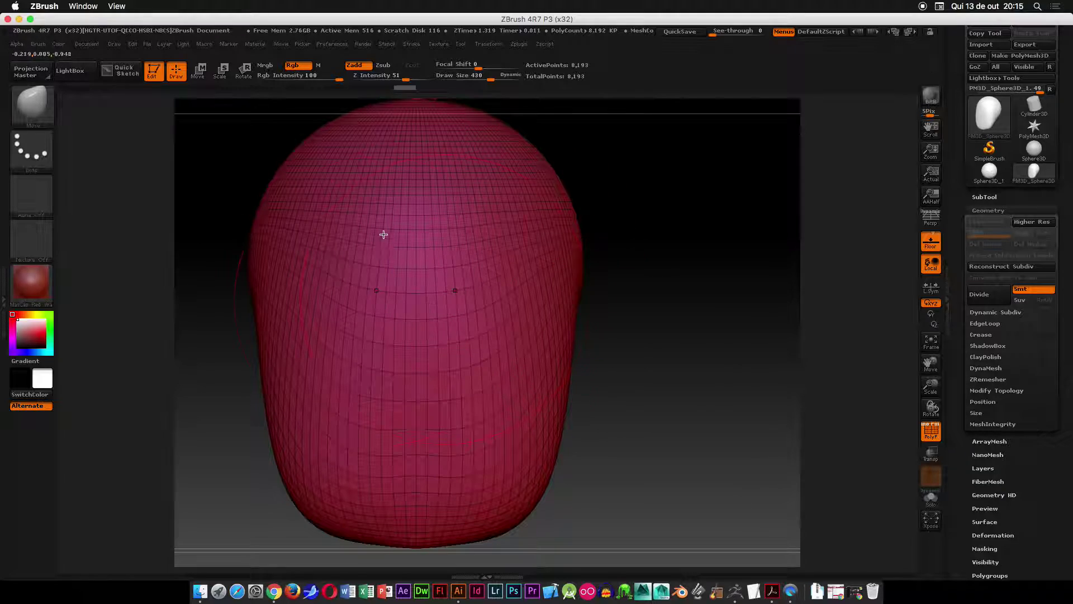
{"action": "right_click_drag", "start_coordinate": [630, 375], "coordinate": [597, 381]}
{"action": "right_click_drag", "start_coordinate": [758, 215], "coordinate": [816, 148], "text": "alt"}
{"action": "mouse_move", "coordinate": [816, 148]}
{"action": "right_mouse_down"}
{"action": "mouse_move", "coordinate": [716, 261]}
{"action": "mouse_move", "coordinate": [631, 268]}
{"action": "right_mouse_up"}
{"action": "mouse_move", "coordinate": [331, 370]}
{"action": "right_mouse_down"}
{"action": "mouse_move", "coordinate": [439, 280]}
{"action": "mouse_move", "coordinate": [427, 230]}
{"action": "right_mouse_up"}
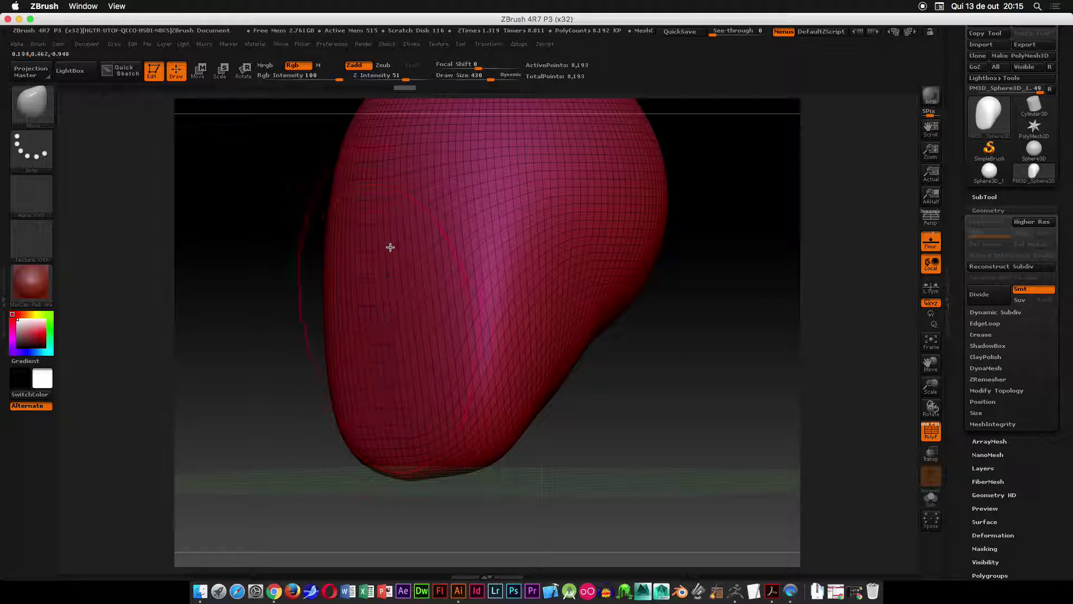
- Set the Move brush's draw size to 537 and pull the chin down into a long point
{"action": "right_click", "coordinate": [392, 258]}
{"action": "left_click_drag", "start_coordinate": [413, 252], "coordinate": [419, 253]}
{"action": "mouse_move", "coordinate": [708, 349]}
{"action": "left_mouse_down", "text": "alt"}
{"action": "mouse_move", "coordinate": [696, 351]}
{"action": "mouse_move", "coordinate": [618, 266]}
{"action": "mouse_move", "coordinate": [594, 256]}
{"action": "left_mouse_up", "text": "alt"}
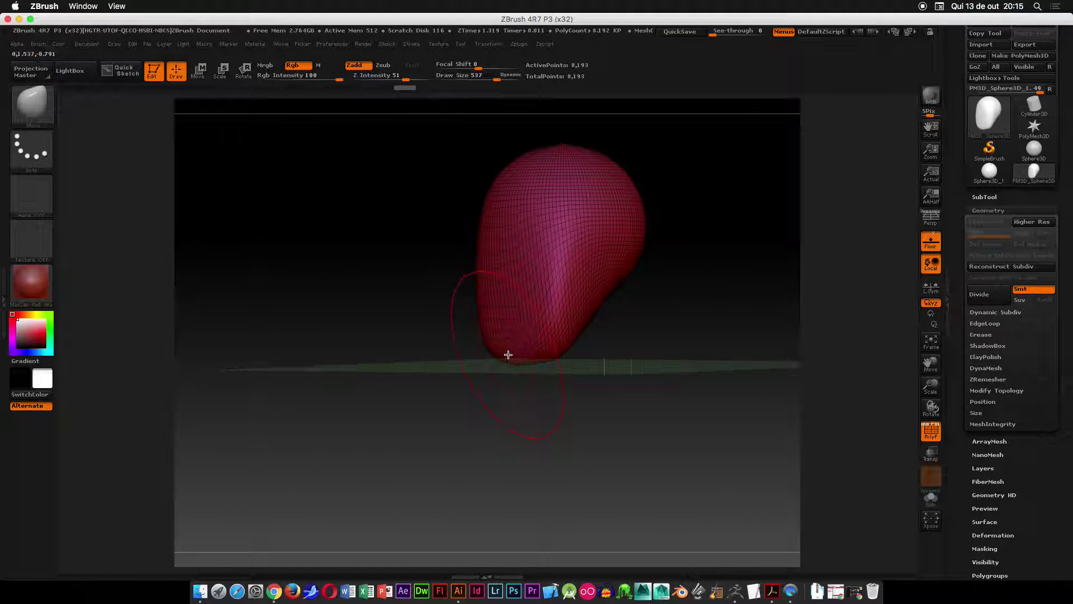
{"action": "left_click_drag", "start_coordinate": [508, 334], "coordinate": [502, 502]}
{"action": "left_click_drag", "start_coordinate": [665, 377], "coordinate": [694, 387]}
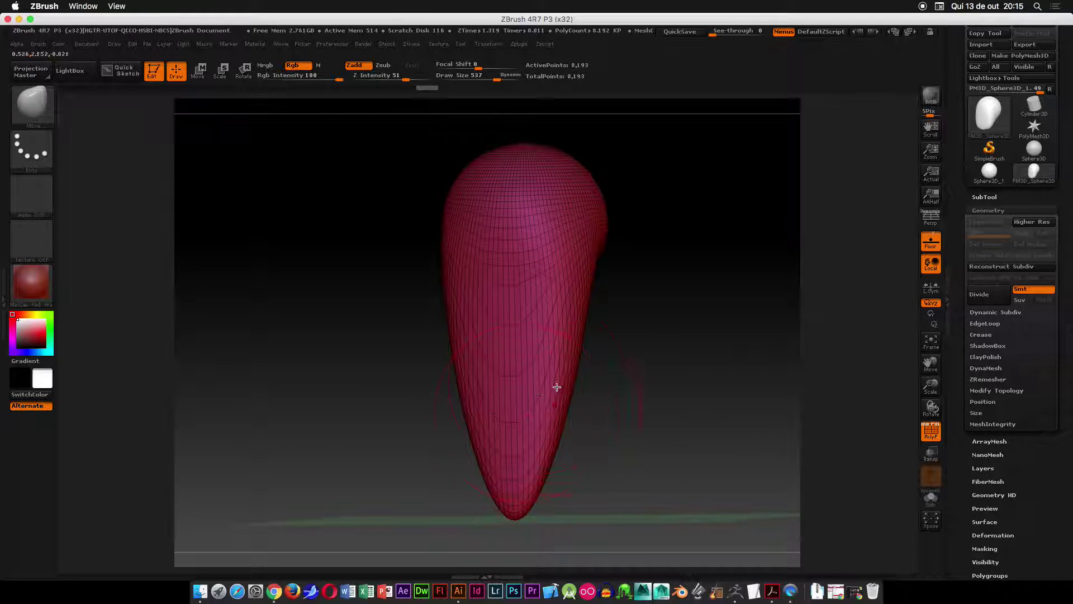
- Examine the stretched polygons along the elongated chin and turn off the polyframe
{"action": "left_click_drag", "start_coordinate": [664, 340], "coordinate": [532, 236], "text": "alt"}
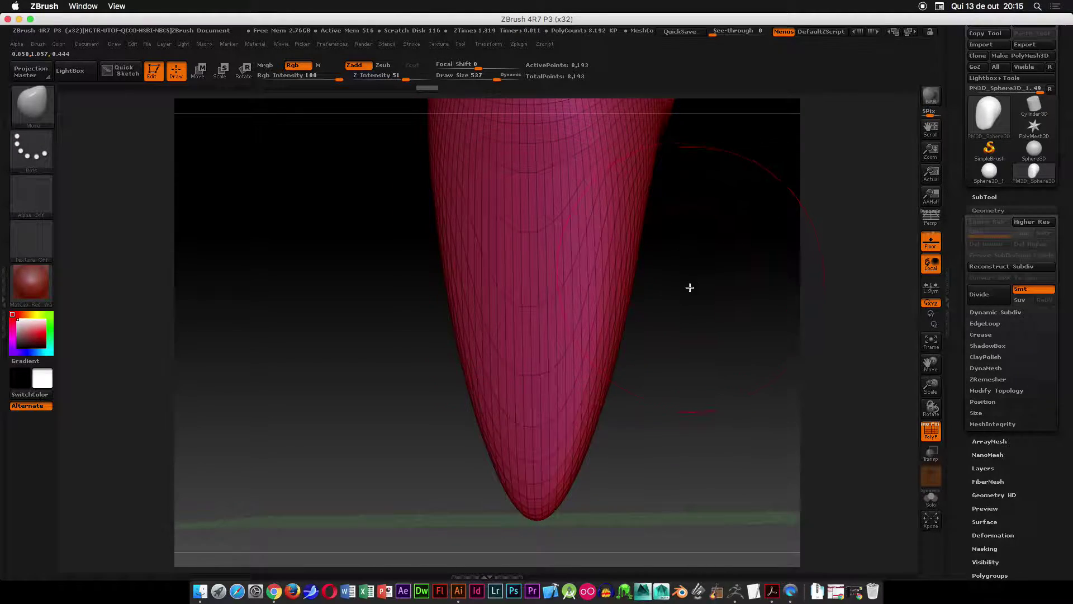
{"action": "left_click_drag", "start_coordinate": [693, 282], "coordinate": [662, 411], "text": "alt"}
{"action": "mouse_move", "coordinate": [602, 323]}
{"action": "left_mouse_down"}
{"action": "mouse_move", "coordinate": [680, 349]}
{"action": "mouse_move", "coordinate": [695, 306]}
{"action": "left_mouse_up"}
{"action": "left_click_drag", "start_coordinate": [619, 214], "coordinate": [701, 191]}
{"action": "mouse_move", "coordinate": [728, 223]}
{"action": "right_mouse_down", "text": "ctrl"}
{"action": "mouse_move", "coordinate": [677, 166]}
{"action": "mouse_move", "coordinate": [659, 239]}
{"action": "mouse_move", "coordinate": [668, 280]}
{"action": "right_mouse_up", "text": "ctrl"}
{"action": "key", "text": "shift+f"}
- Pull a beak-like protrusion out of the front of the mesh with the Move brush, reducing the draw size to 310
{"action": "left_click_drag", "start_coordinate": [706, 254], "coordinate": [686, 262]}
{"action": "mouse_move", "coordinate": [472, 334]}
{"action": "left_mouse_down"}
{"action": "mouse_move", "coordinate": [441, 343]}
{"action": "mouse_move", "coordinate": [408, 330]}
{"action": "mouse_move", "coordinate": [417, 326]}
{"action": "left_mouse_up"}
{"action": "mouse_move", "coordinate": [361, 358]}
{"action": "left_mouse_down"}
{"action": "mouse_move", "coordinate": [337, 367]}
{"action": "mouse_move", "coordinate": [367, 305]}
{"action": "left_mouse_up"}
{"action": "mouse_move", "coordinate": [431, 273]}
{"action": "left_mouse_down"}
{"action": "mouse_move", "coordinate": [403, 268]}
{"action": "mouse_move", "coordinate": [452, 271]}
{"action": "mouse_move", "coordinate": [339, 265]}
{"action": "mouse_move", "coordinate": [317, 304]}
{"action": "mouse_move", "coordinate": [323, 335]}
{"action": "left_mouse_up"}
{"action": "key", "text": "space"}
{"action": "mouse_move", "coordinate": [354, 381]}
{"action": "left_mouse_down"}
{"action": "mouse_move", "coordinate": [327, 383]}
{"action": "mouse_move", "coordinate": [397, 411]}
{"action": "left_mouse_up"}
{"action": "mouse_move", "coordinate": [459, 353]}
{"action": "left_mouse_down"}
{"action": "mouse_move", "coordinate": [486, 340]}
{"action": "mouse_move", "coordinate": [475, 349]}
{"action": "left_mouse_up"}
{"action": "left_click_drag", "start_coordinate": [496, 310], "coordinate": [524, 310]}
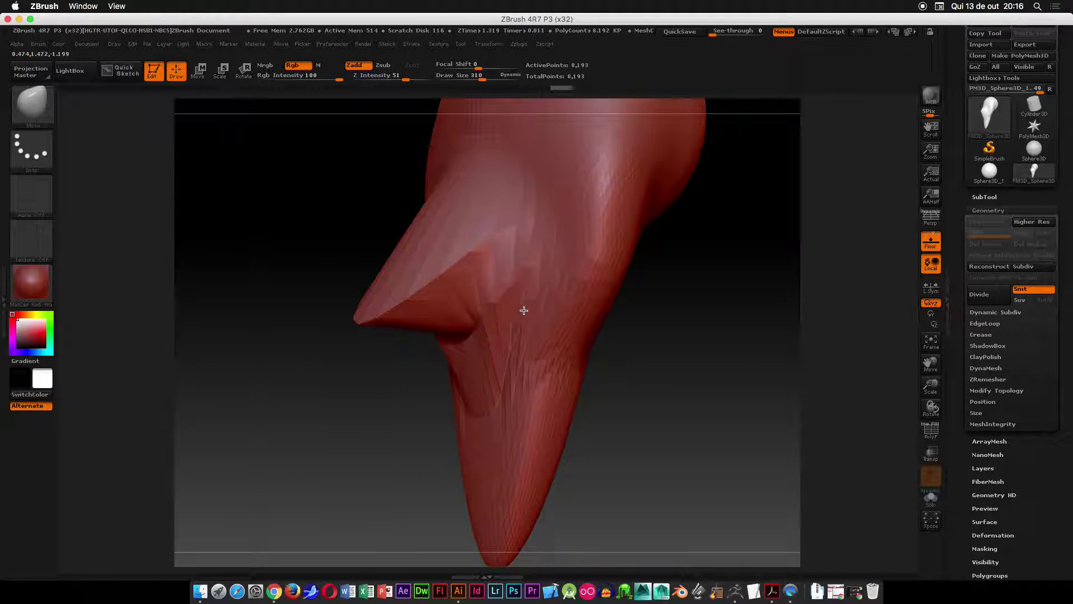
{"action": "mouse_move", "coordinate": [646, 356]}
{"action": "left_mouse_down"}
{"action": "mouse_move", "coordinate": [471, 318]}
{"action": "mouse_move", "coordinate": [659, 328]}
{"action": "mouse_move", "coordinate": [597, 299]}
{"action": "mouse_move", "coordinate": [538, 321]}
{"action": "left_mouse_up"}
{"action": "mouse_move", "coordinate": [532, 249]}
{"action": "left_mouse_down"}
{"action": "mouse_move", "coordinate": [563, 242]}
{"action": "mouse_move", "coordinate": [254, 290]}
{"action": "mouse_move", "coordinate": [563, 273]}
{"action": "left_mouse_up"}
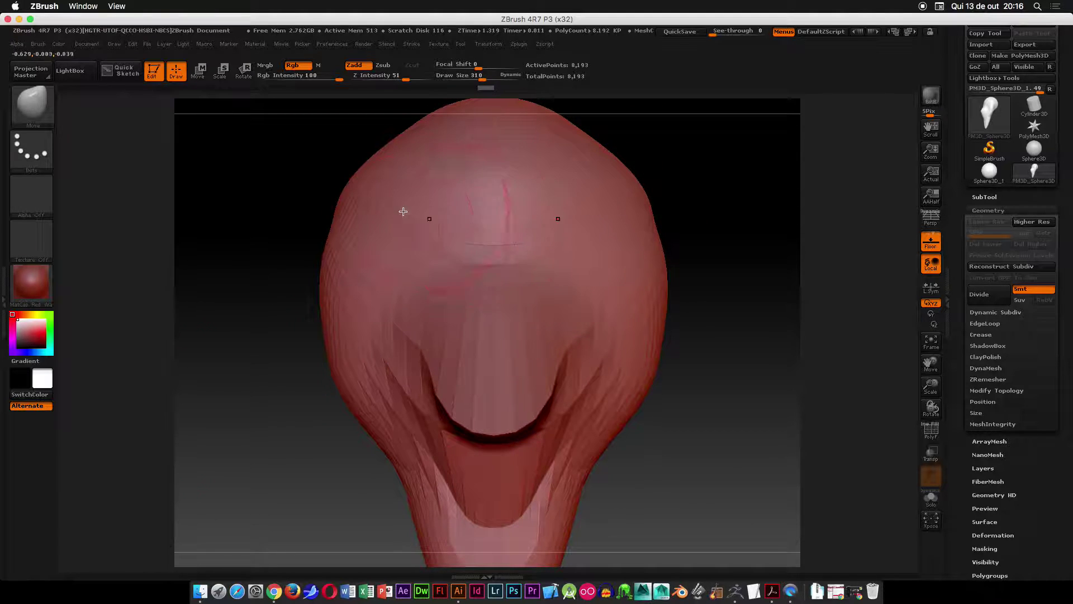
- Examine the beak-like protrusion from the front and side, showing the polyframe temporarily to inspect its stretched polygons
{"action": "right_click_drag", "start_coordinate": [683, 396], "coordinate": [598, 285], "text": "alt"}
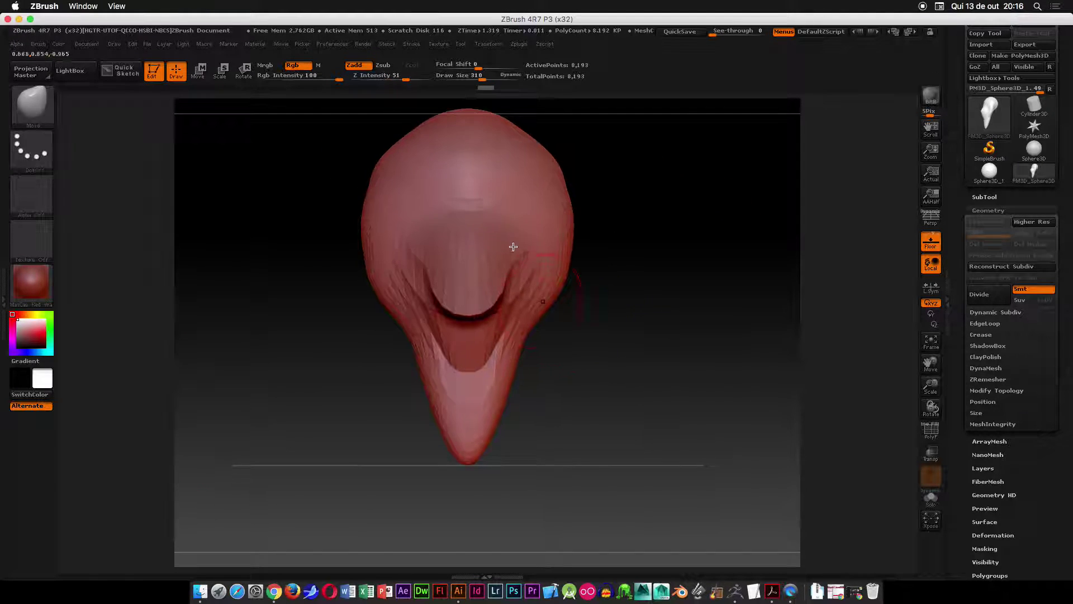
{"action": "mouse_move", "coordinate": [615, 279]}
{"action": "left_mouse_down"}
{"action": "mouse_move", "coordinate": [661, 280]}
{"action": "mouse_move", "coordinate": [558, 298]}
{"action": "left_mouse_up"}
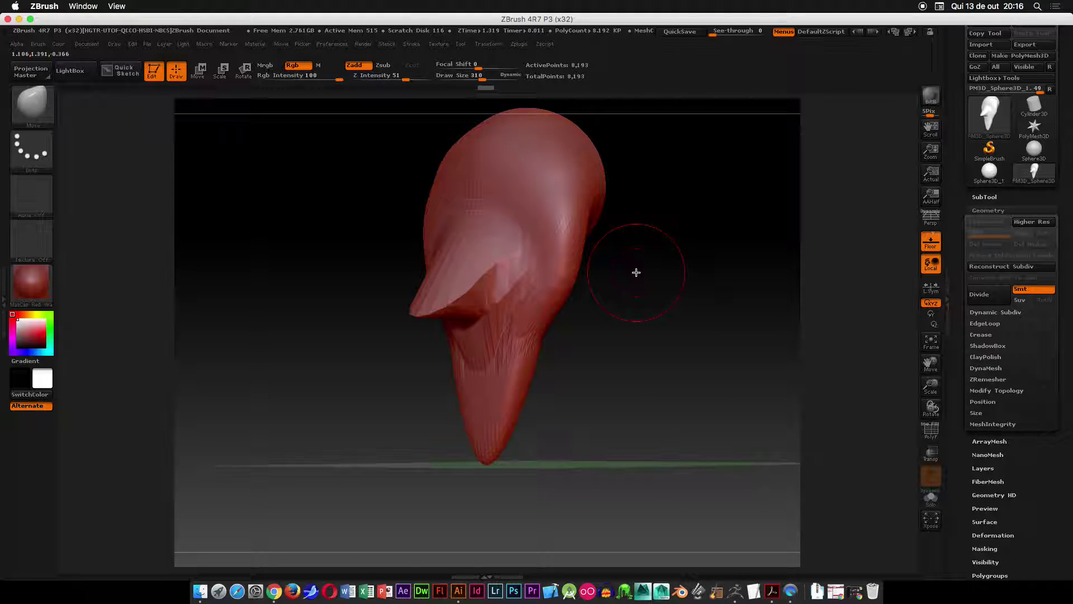
{"action": "key", "text": "shift+f"}
{"action": "right_click_drag", "start_coordinate": [364, 247], "coordinate": [442, 439], "text": "alt"}
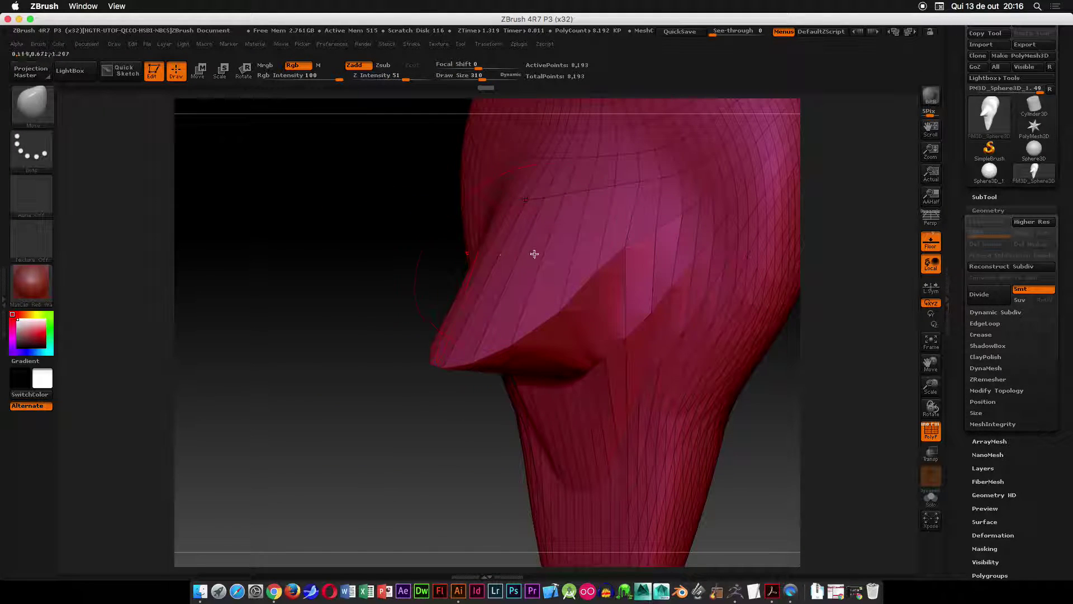
{"action": "mouse_move", "coordinate": [467, 264]}
{"action": "right_mouse_down"}
{"action": "mouse_move", "coordinate": [383, 306]}
{"action": "mouse_move", "coordinate": [608, 238]}
{"action": "right_mouse_up"}
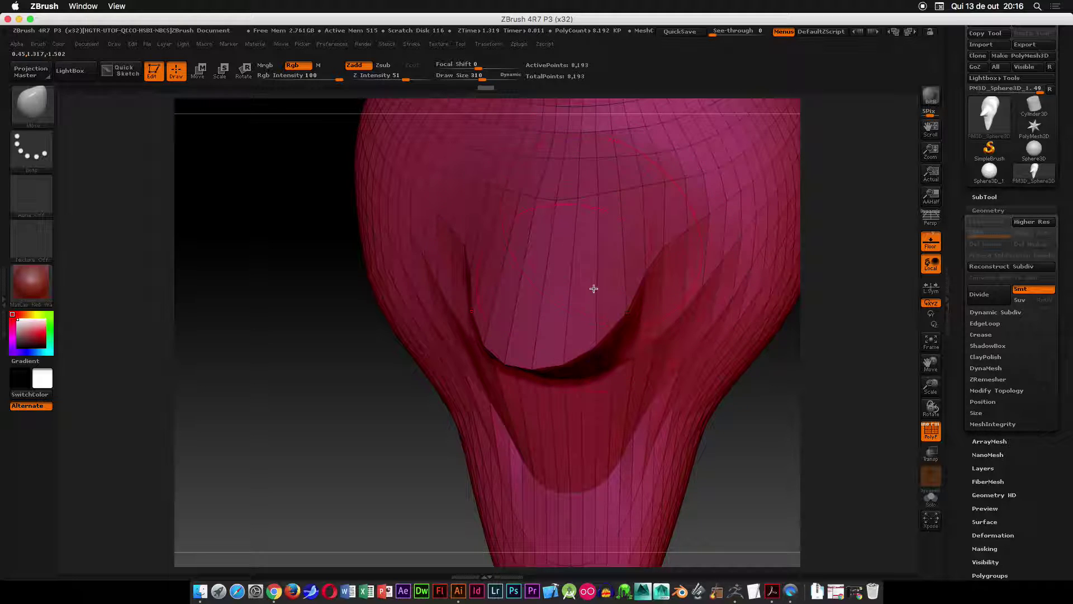
{"action": "key", "text": "shift+f"}
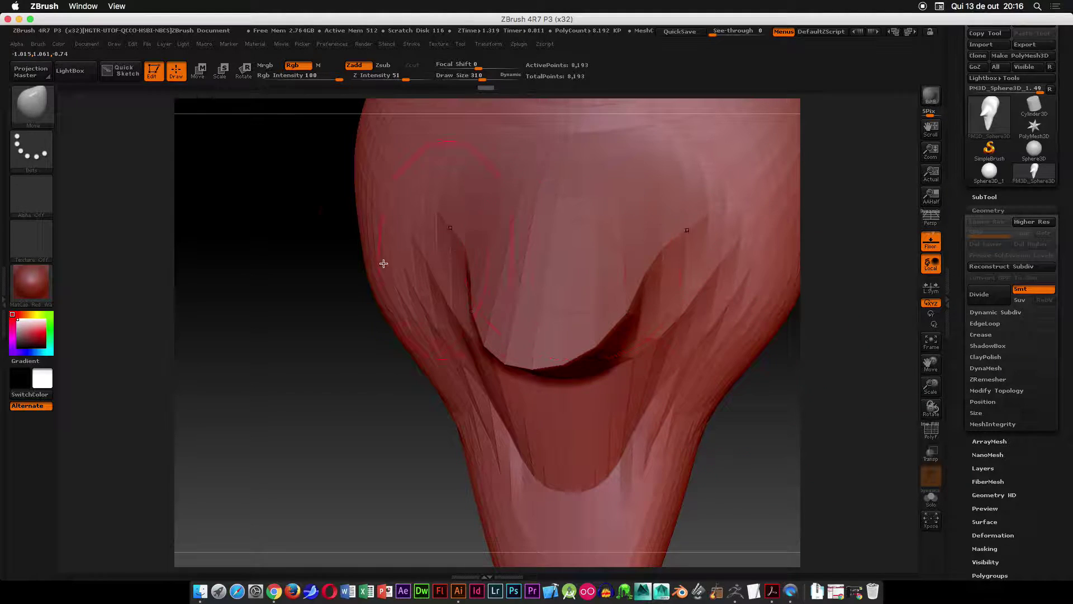
- Set the Move brush's draw size to 516 and pull the back of the pointed chin outward to thicken it
{"action": "mouse_move", "coordinate": [286, 270]}
{"action": "left_mouse_down"}
{"action": "mouse_move", "coordinate": [338, 300]}
{"action": "mouse_move", "coordinate": [371, 302]}
{"action": "mouse_move", "coordinate": [380, 385]}
{"action": "left_mouse_up"}
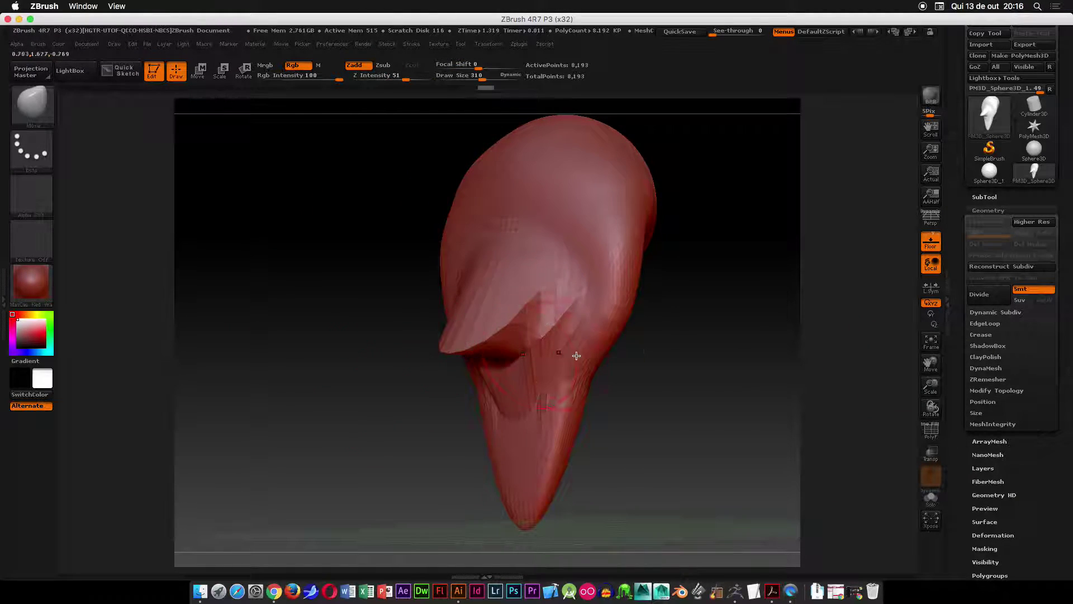
{"action": "left_click_drag", "start_coordinate": [713, 333], "coordinate": [657, 324]}
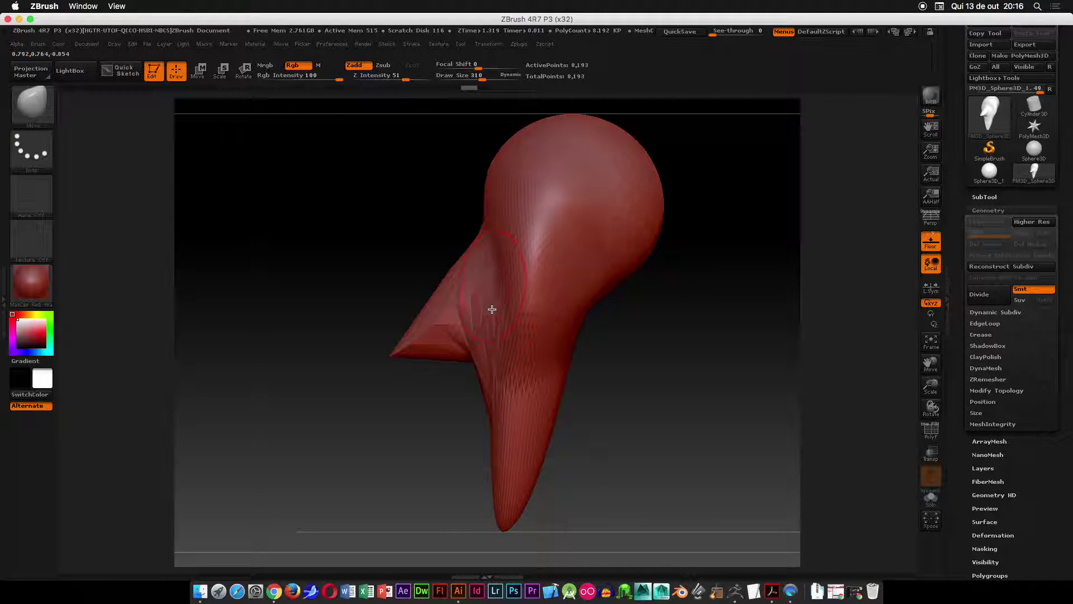
{"action": "key", "text": "space"}
{"action": "left_click_drag", "start_coordinate": [582, 307], "coordinate": [595, 306]}
{"action": "mouse_move", "coordinate": [556, 412]}
{"action": "left_mouse_down"}
{"action": "mouse_move", "coordinate": [575, 460]}
{"action": "mouse_move", "coordinate": [562, 508]}
{"action": "left_mouse_up"}
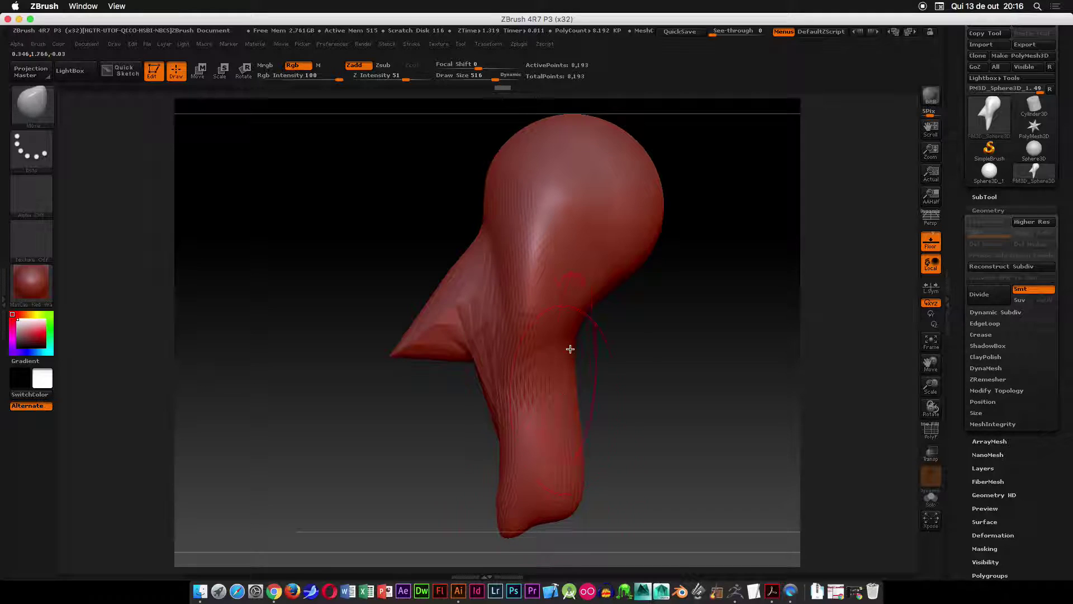
- Widen both sides of the jaw symmetrically from the front view with the Move brush
{"action": "left_click_drag", "start_coordinate": [585, 363], "coordinate": [738, 358]}
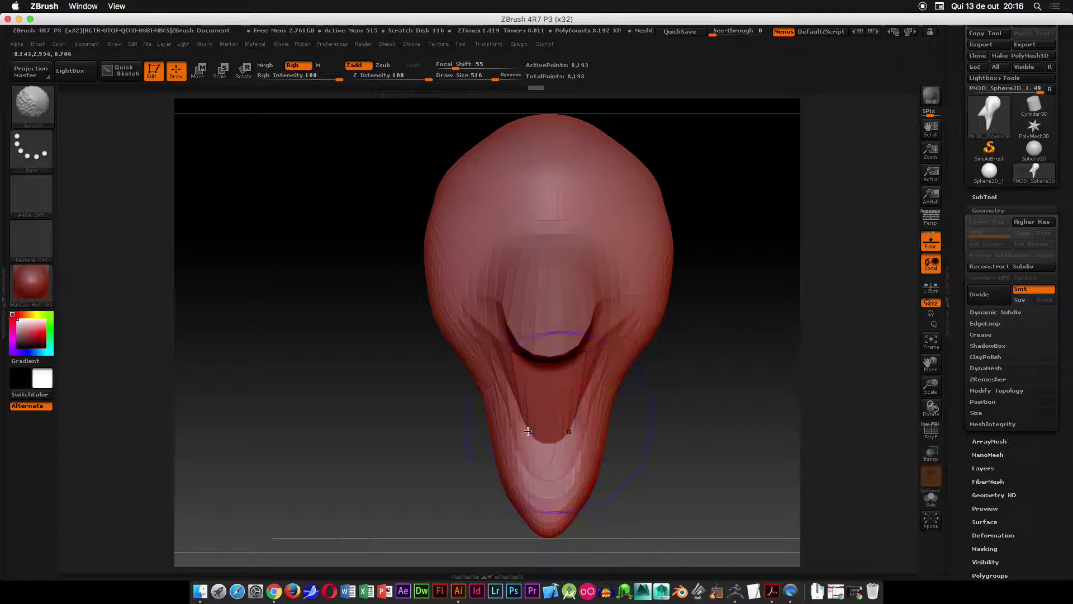
{"action": "mouse_move", "coordinate": [493, 450]}
{"action": "left_mouse_down"}
{"action": "mouse_move", "coordinate": [457, 470]}
{"action": "mouse_move", "coordinate": [462, 486]}
{"action": "left_mouse_up"}
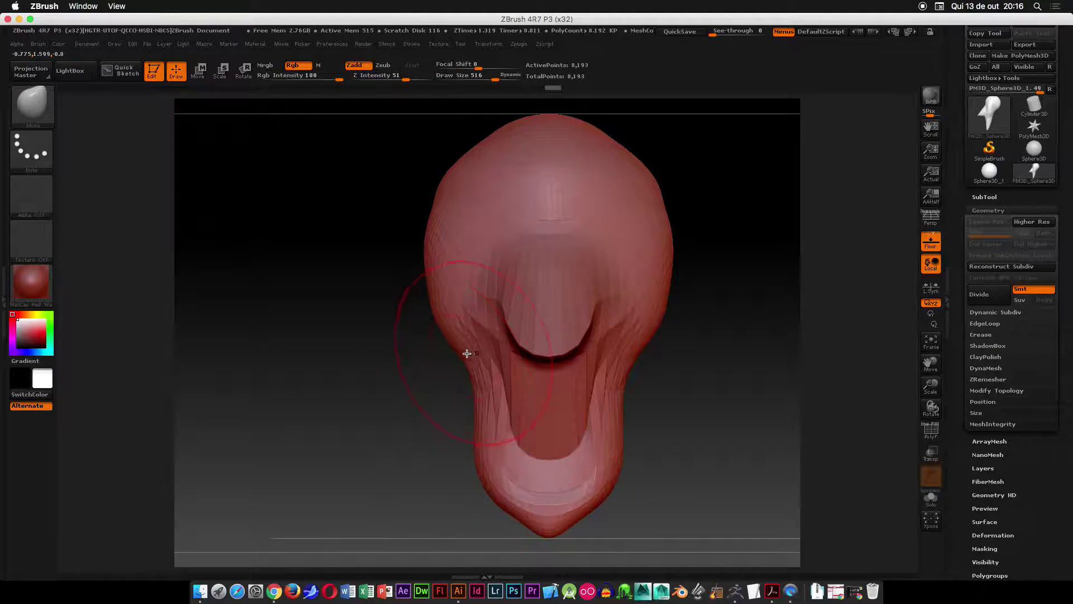
{"action": "left_click_drag", "start_coordinate": [470, 353], "coordinate": [448, 341]}
{"action": "left_click_drag", "start_coordinate": [724, 176], "coordinate": [749, 245], "text": "alt"}
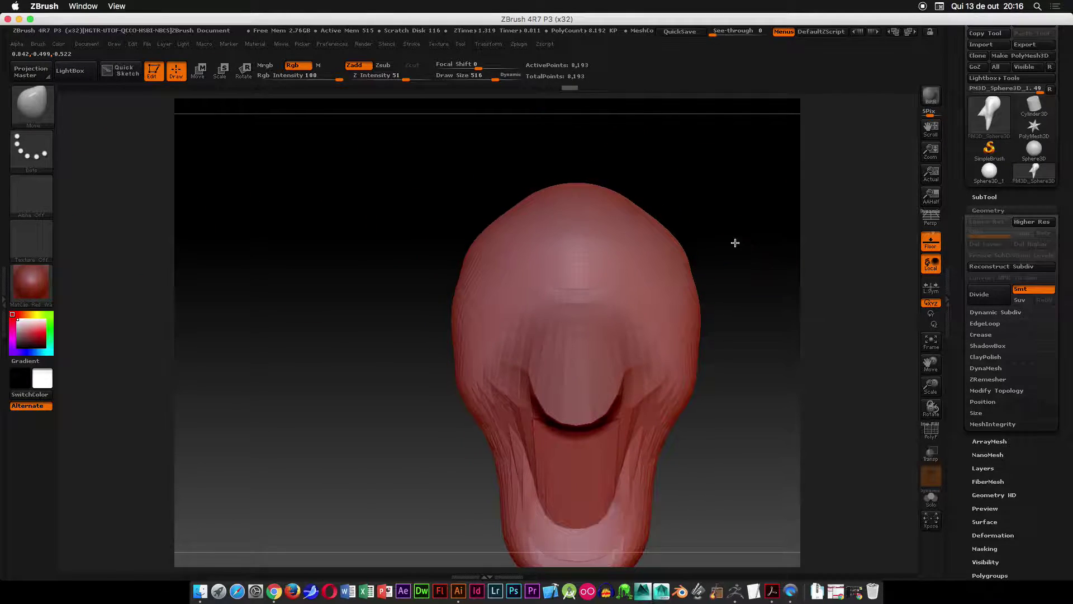
- Examine the sculpting brushes and their previews in the brush library
{"action": "left_click", "coordinate": [40, 98]}
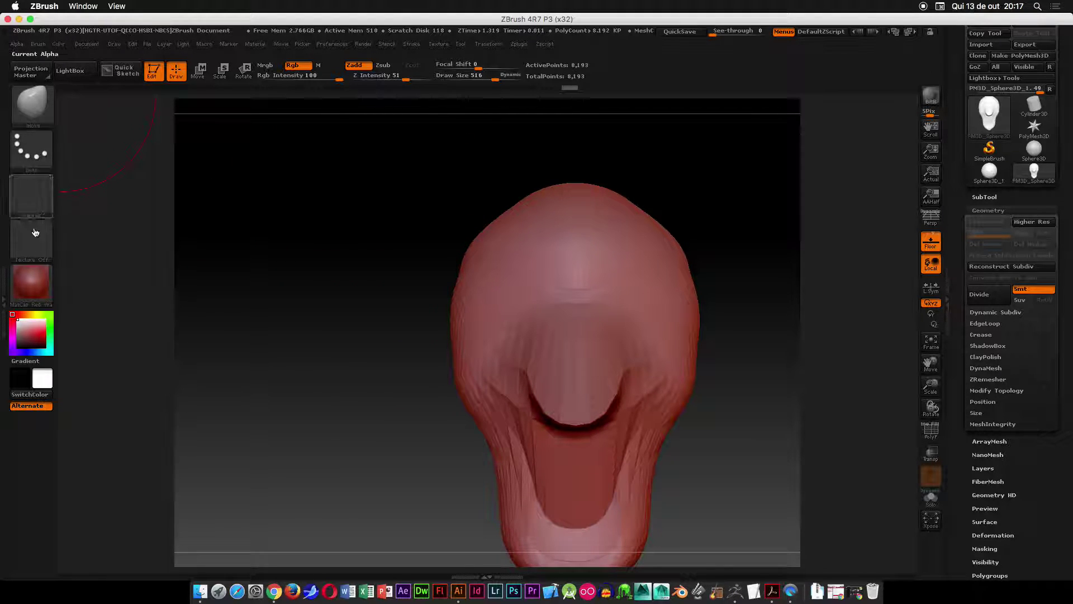
{"action": "left_click", "coordinate": [36, 116]}
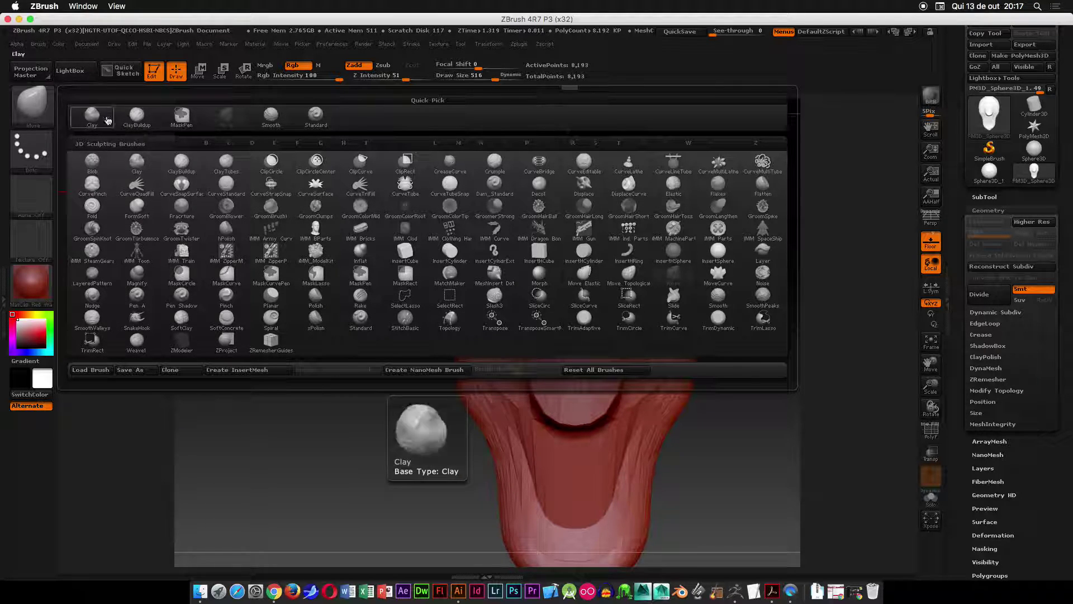
{"action": "left_click", "coordinate": [32, 104]}
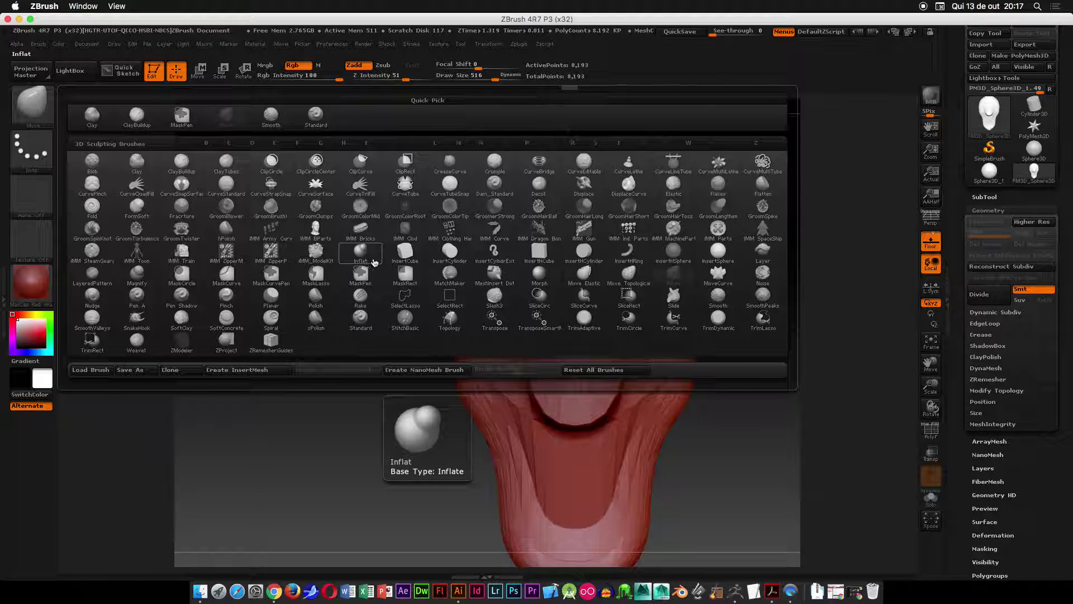
{"action": "left_click", "coordinate": [305, 123]}
{"action": "left_click", "coordinate": [29, 104]}
{"action": "left_click", "coordinate": [29, 105]}
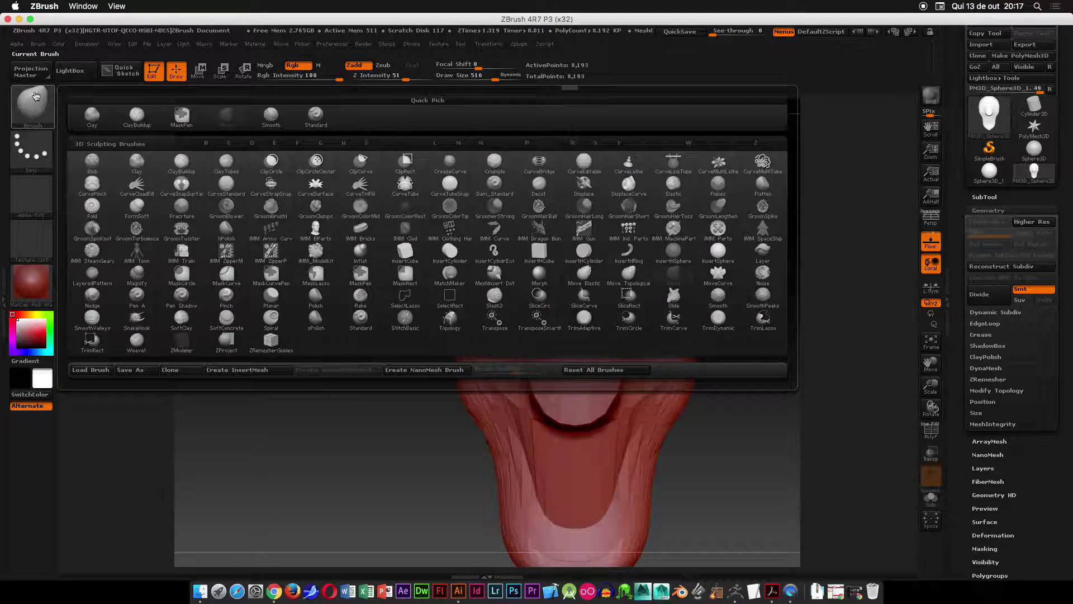
- Filter the brush library to names starting with M and choose the Move brush
{"action": "key", "text": "b"}
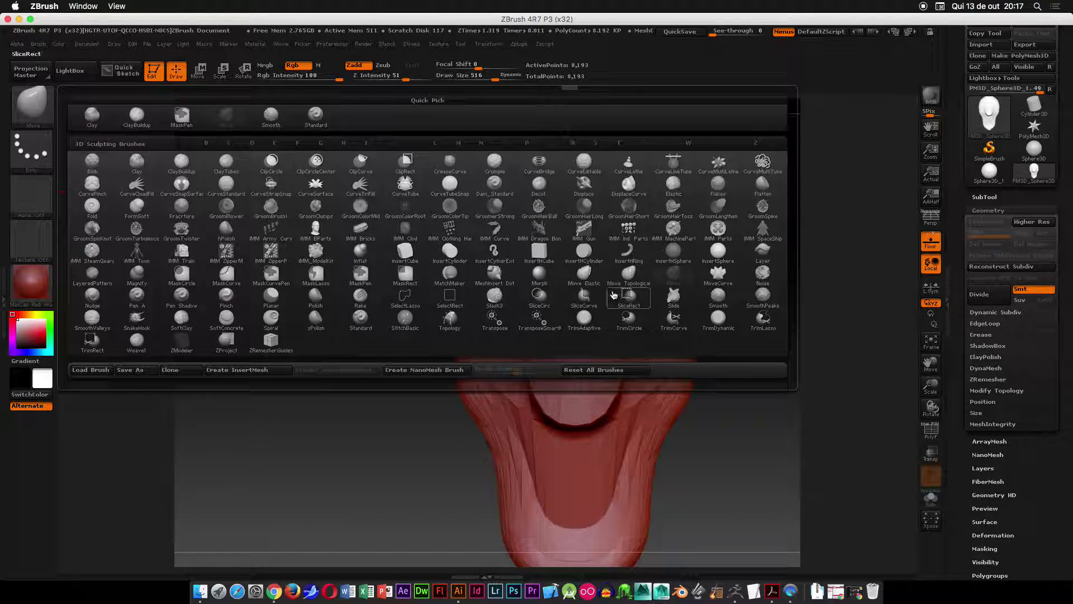
{"action": "key", "text": "m"}
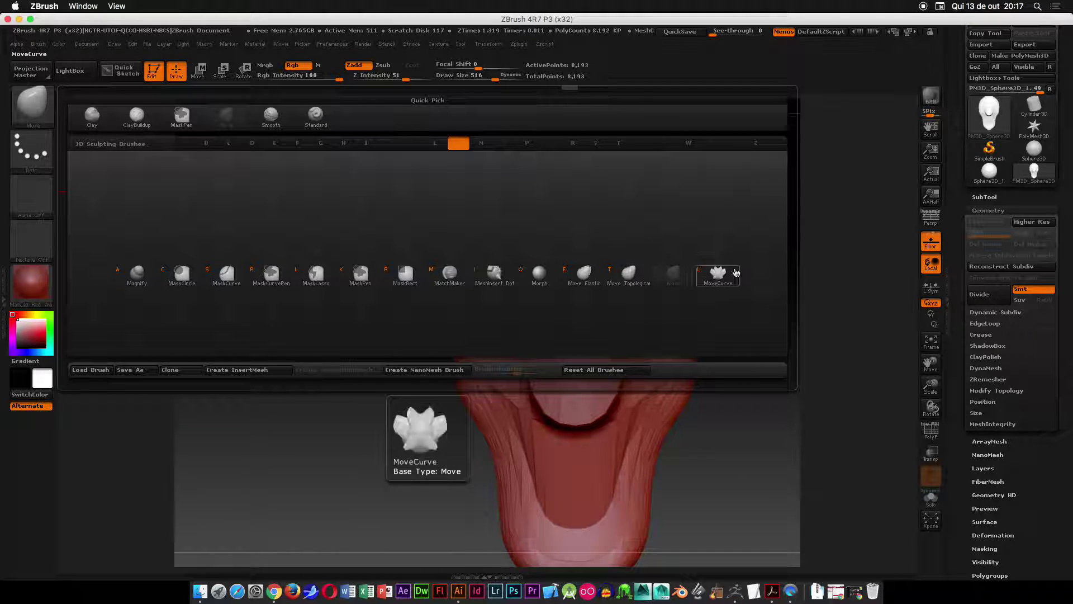
{"action": "left_click", "coordinate": [681, 280]}
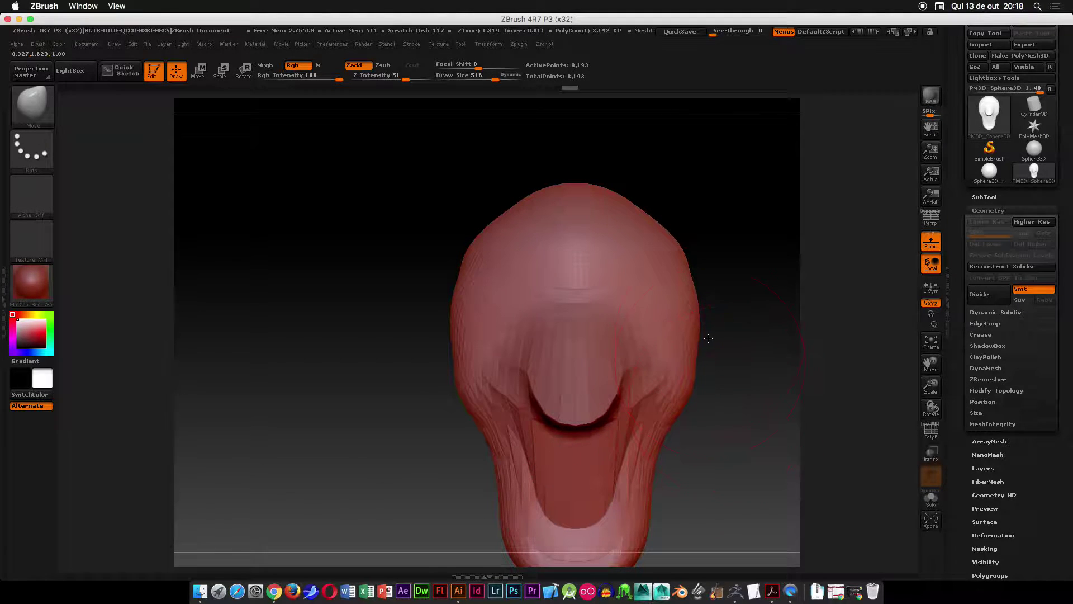
- Pull the back of the head outward and narrow the upper sides of the skull with the Move brush
{"action": "mouse_move", "coordinate": [682, 323]}
{"action": "left_mouse_down"}
{"action": "mouse_move", "coordinate": [735, 326]}
{"action": "mouse_move", "coordinate": [697, 314]}
{"action": "mouse_move", "coordinate": [646, 318]}
{"action": "mouse_move", "coordinate": [681, 331]}
{"action": "mouse_move", "coordinate": [615, 331]}
{"action": "left_mouse_up"}
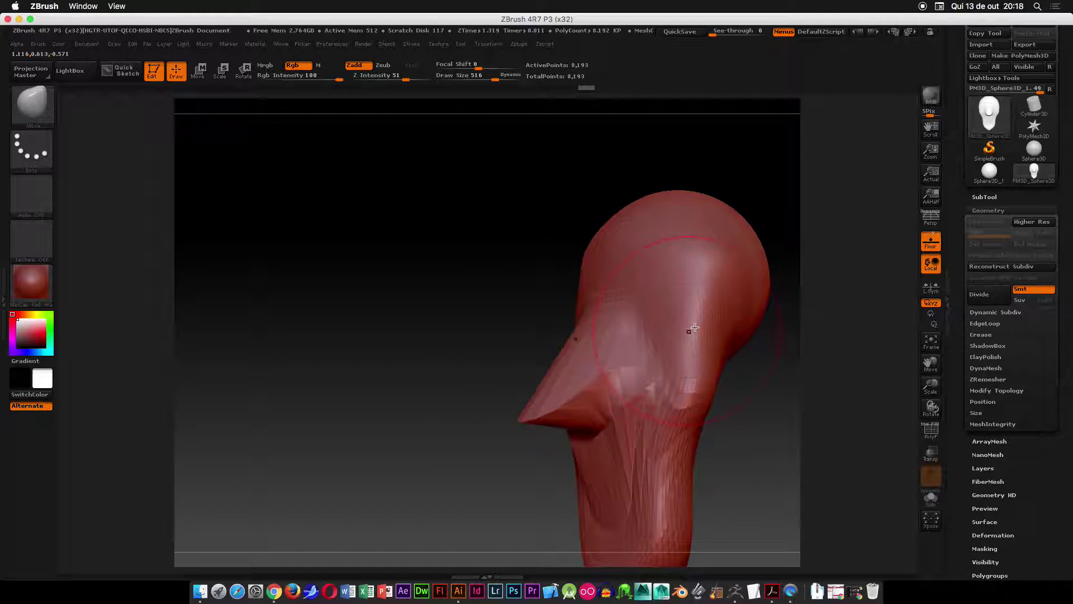
{"action": "left_click_drag", "start_coordinate": [447, 240], "coordinate": [263, 175]}
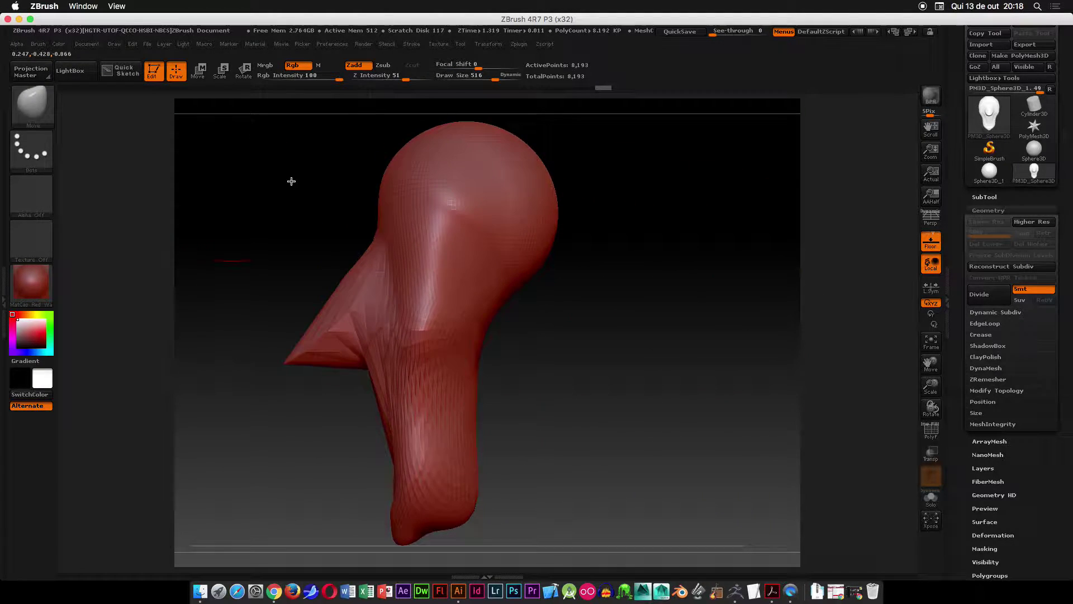
{"action": "mouse_move", "coordinate": [540, 285]}
{"action": "left_mouse_down"}
{"action": "mouse_move", "coordinate": [551, 297]}
{"action": "mouse_move", "coordinate": [555, 201]}
{"action": "mouse_move", "coordinate": [570, 199]}
{"action": "mouse_move", "coordinate": [554, 148]}
{"action": "left_mouse_up"}
{"action": "mouse_move", "coordinate": [569, 270]}
{"action": "left_mouse_down"}
{"action": "mouse_move", "coordinate": [579, 290]}
{"action": "mouse_move", "coordinate": [630, 308]}
{"action": "mouse_move", "coordinate": [572, 292]}
{"action": "mouse_move", "coordinate": [570, 328]}
{"action": "mouse_move", "coordinate": [596, 266]}
{"action": "left_mouse_up"}
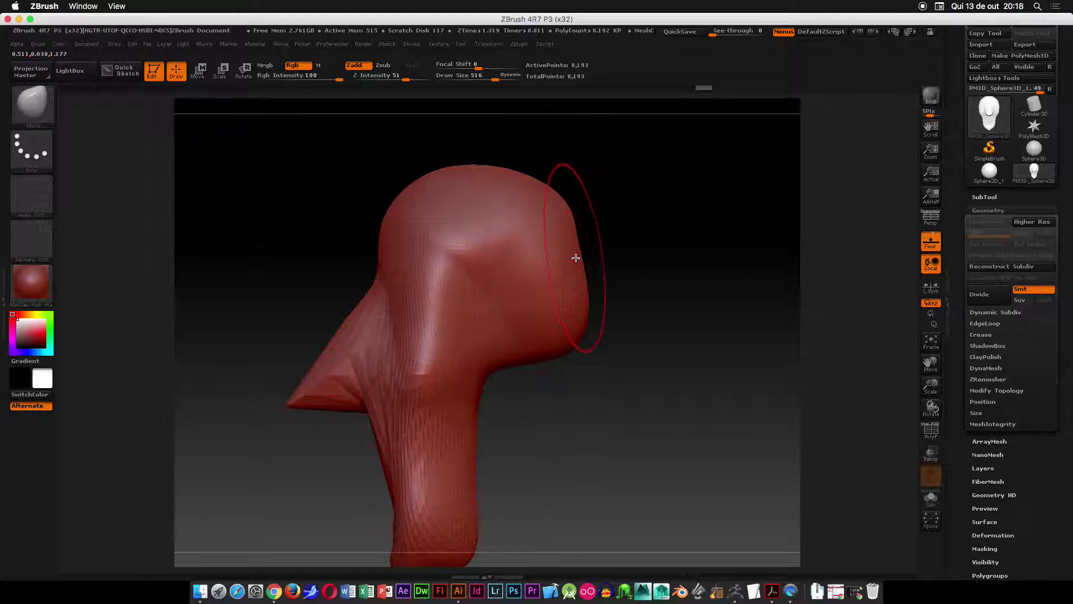
{"action": "left_click_drag", "start_coordinate": [688, 270], "coordinate": [618, 271]}
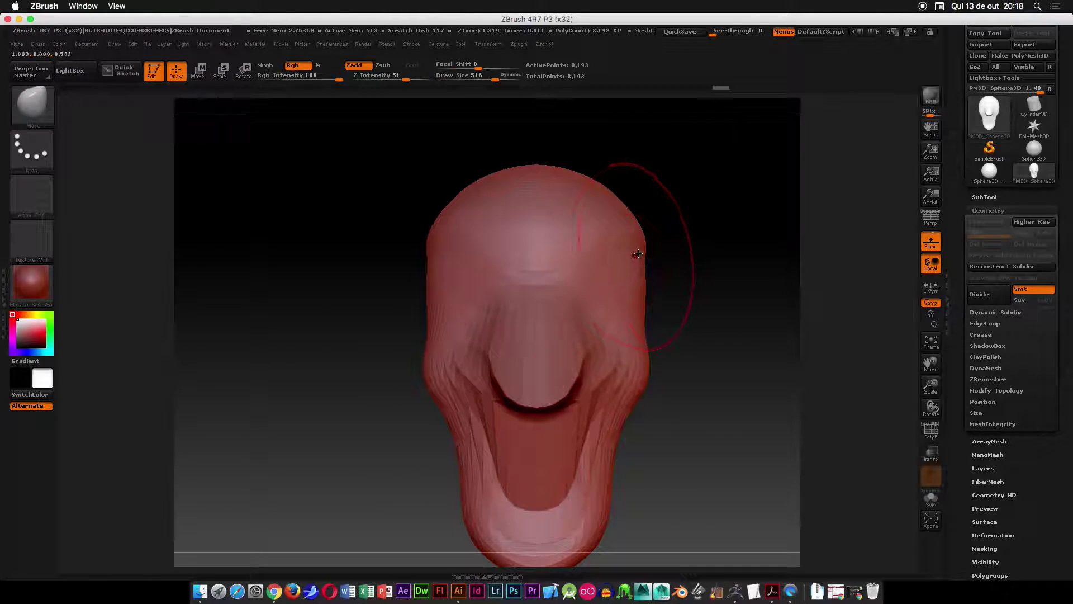
{"action": "mouse_move", "coordinate": [700, 240]}
{"action": "left_mouse_down"}
{"action": "mouse_move", "coordinate": [699, 253]}
{"action": "mouse_move", "coordinate": [637, 224]}
{"action": "left_mouse_up"}
- Set the Move brush's draw size to 295 and reshape the eye area beside the bridge of the beak-like nose
{"action": "left_click_drag", "start_coordinate": [479, 274], "coordinate": [411, 211], "text": "alt"}
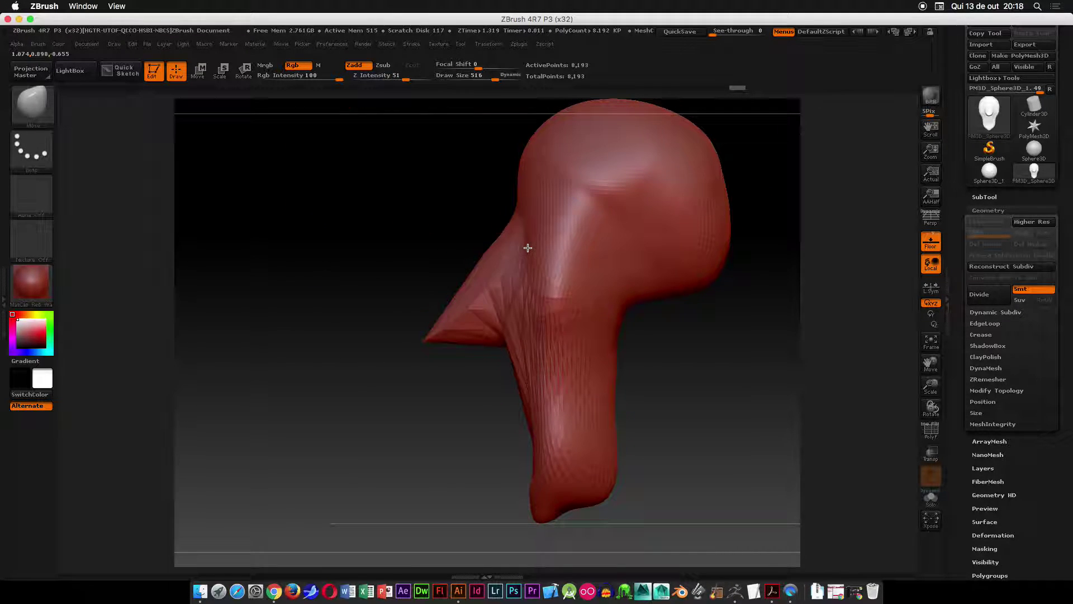
{"action": "key", "text": "space"}
{"action": "left_click_drag", "start_coordinate": [541, 250], "coordinate": [523, 251]}
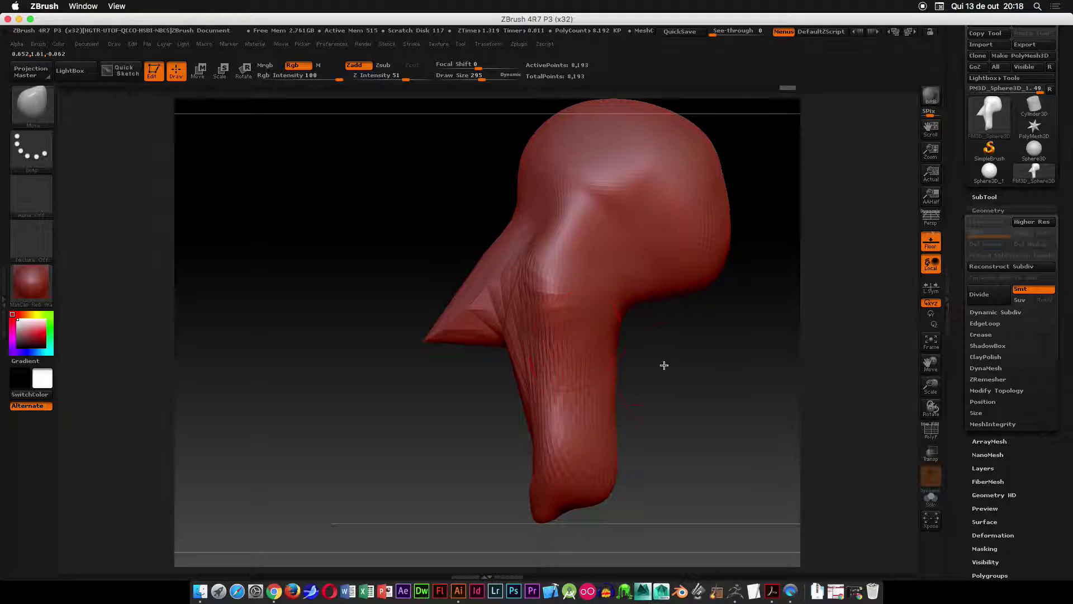
{"action": "left_click_drag", "start_coordinate": [654, 360], "coordinate": [771, 361], "text": "shift"}
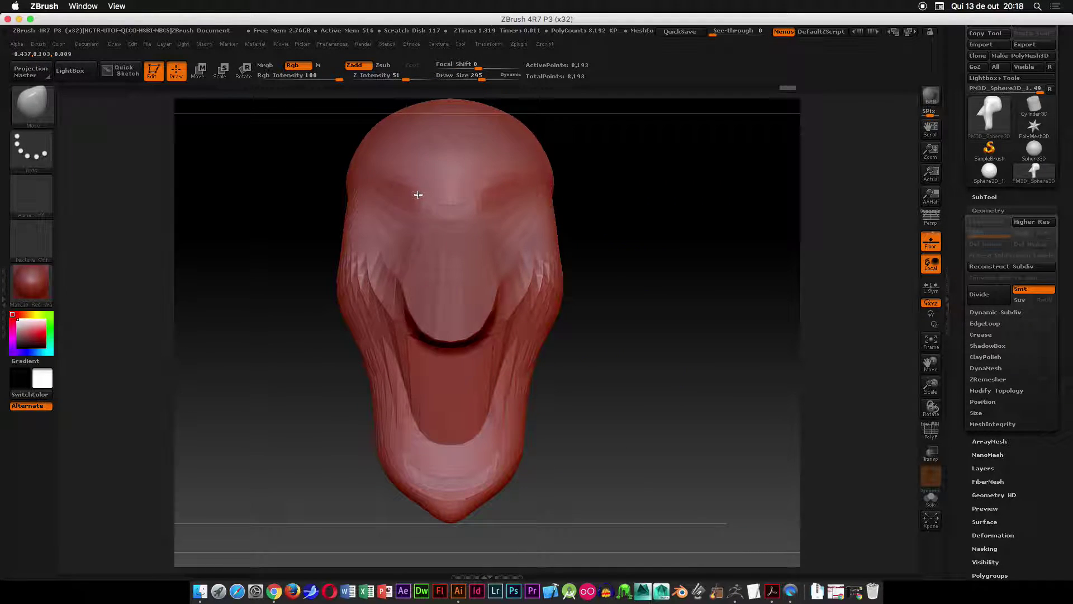
{"action": "left_click_drag", "start_coordinate": [581, 343], "coordinate": [551, 378]}
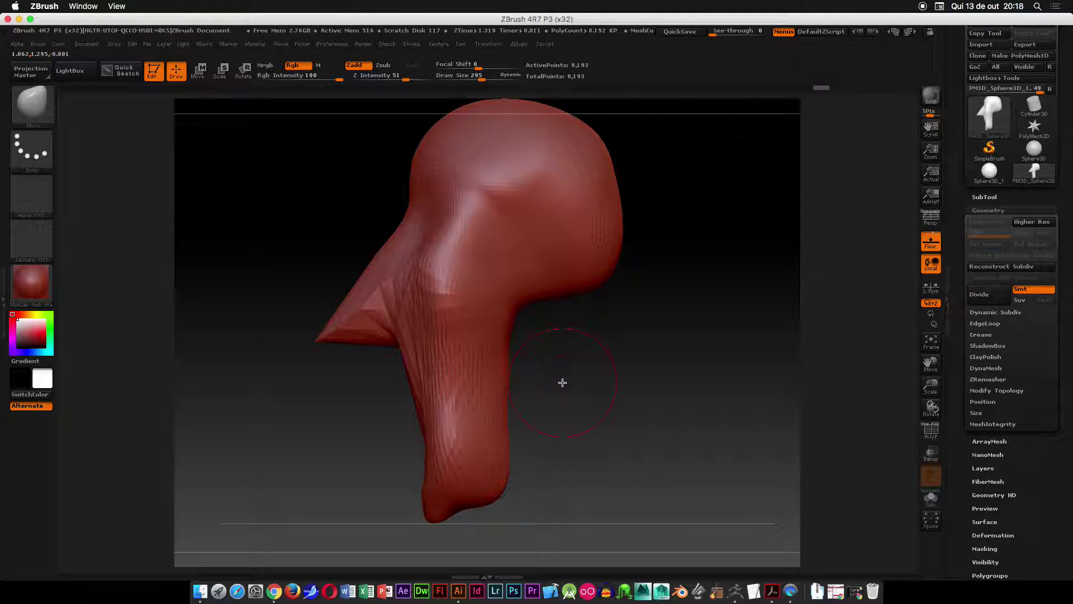
- Set the Move brush's draw size to 467 and round off the back of the head
{"action": "left_click_drag", "start_coordinate": [696, 234], "coordinate": [672, 296], "text": "alt"}
{"action": "right_click_drag", "start_coordinate": [670, 267], "coordinate": [661, 201], "text": "ctrl"}
{"action": "mouse_move", "coordinate": [590, 357]}
{"action": "left_mouse_down"}
{"action": "mouse_move", "coordinate": [527, 335]}
{"action": "mouse_move", "coordinate": [521, 305]}
{"action": "mouse_move", "coordinate": [484, 341]}
{"action": "left_mouse_up"}
{"action": "key", "text": "space"}
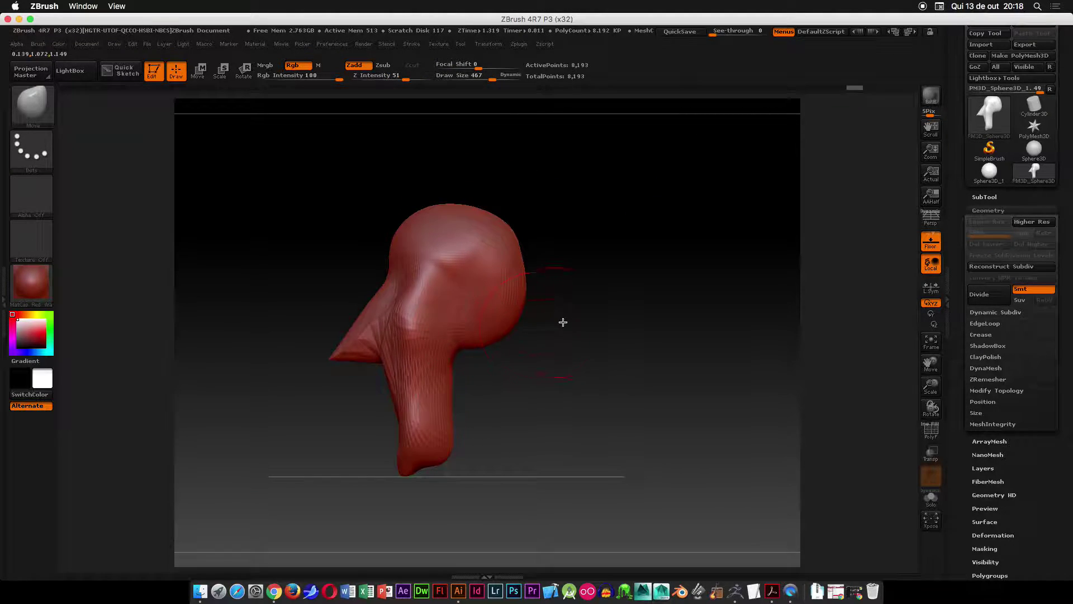
{"action": "left_click_drag", "start_coordinate": [563, 321], "coordinate": [510, 323], "text": "shift"}
{"action": "left_click_drag", "start_coordinate": [424, 326], "coordinate": [422, 326]}
{"action": "left_click_drag", "start_coordinate": [429, 270], "coordinate": [347, 328]}
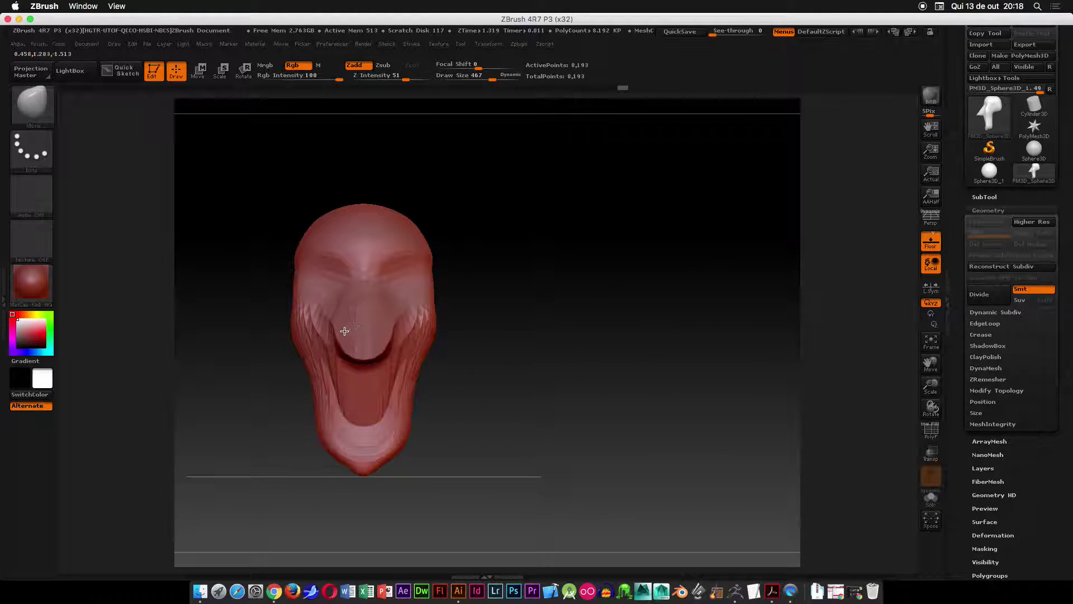
- Choose the Clay brush, set its draw size to 217, and build up brow ridges above the eyes
{"action": "left_click", "coordinate": [49, 106]}
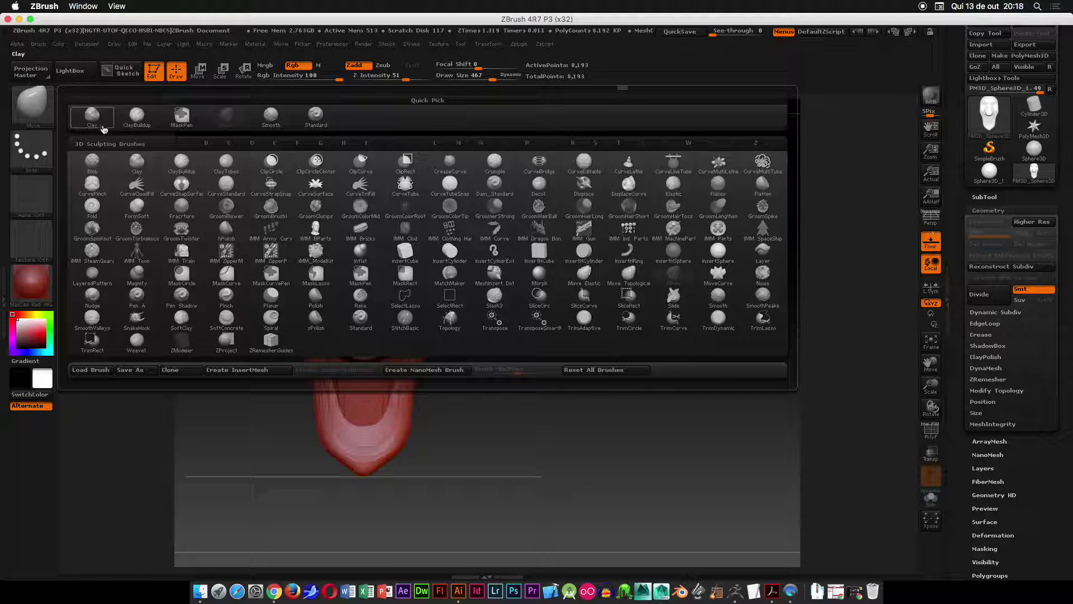
{"action": "mouse_move", "coordinate": [138, 119]}
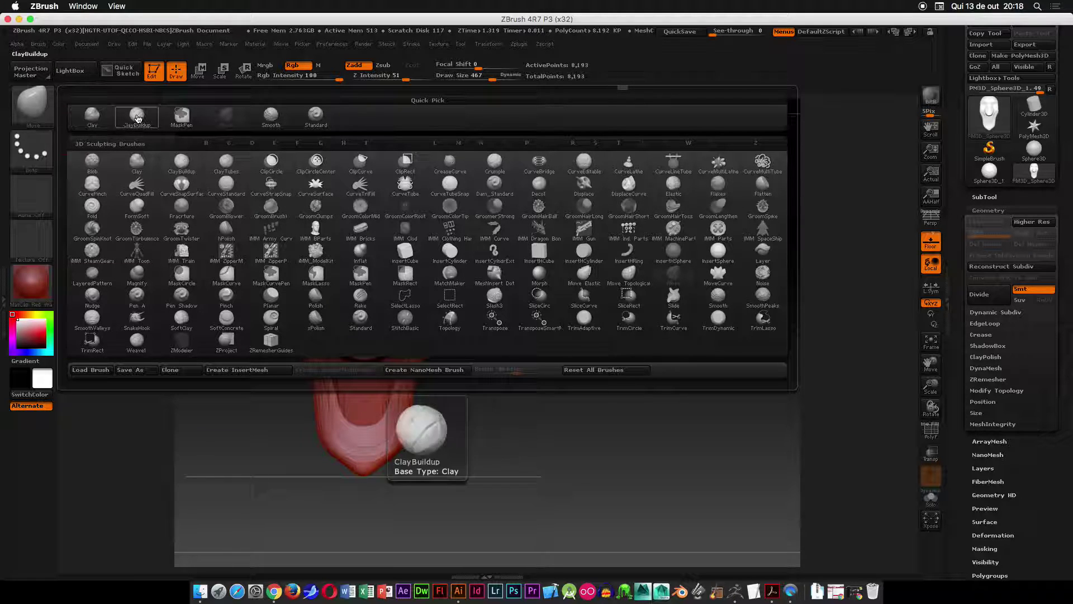
{"action": "left_click", "coordinate": [100, 118]}
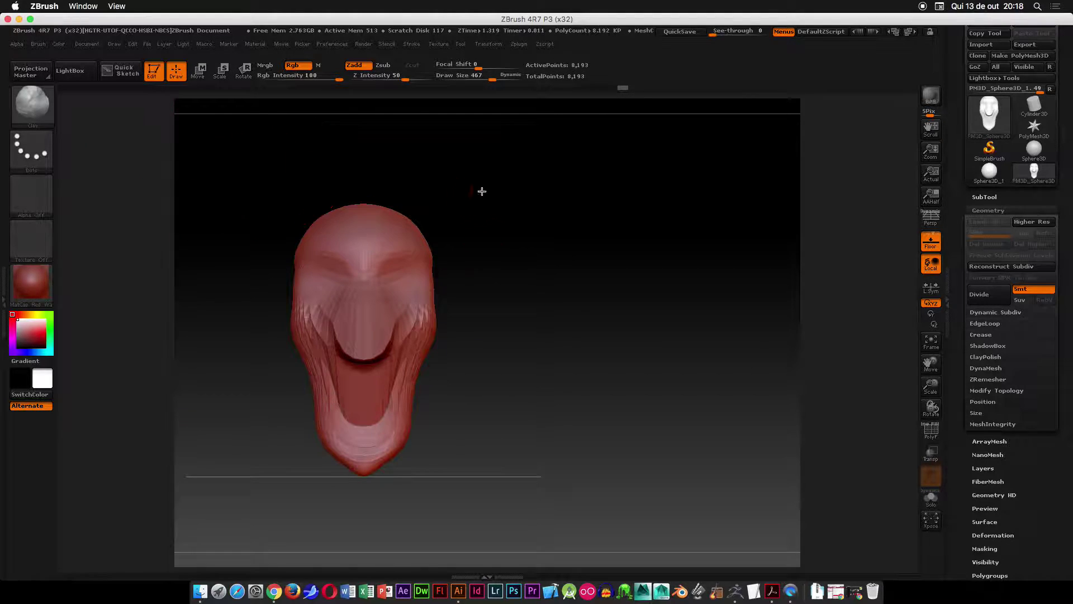
{"action": "mouse_move", "coordinate": [520, 221]}
{"action": "right_mouse_down", "text": "alt"}
{"action": "mouse_move", "coordinate": [558, 194]}
{"action": "mouse_move", "coordinate": [503, 322]}
{"action": "right_mouse_up", "text": "alt"}
{"action": "right_click", "coordinate": [464, 235]}
{"action": "left_click_drag", "start_coordinate": [464, 235], "coordinate": [451, 236]}
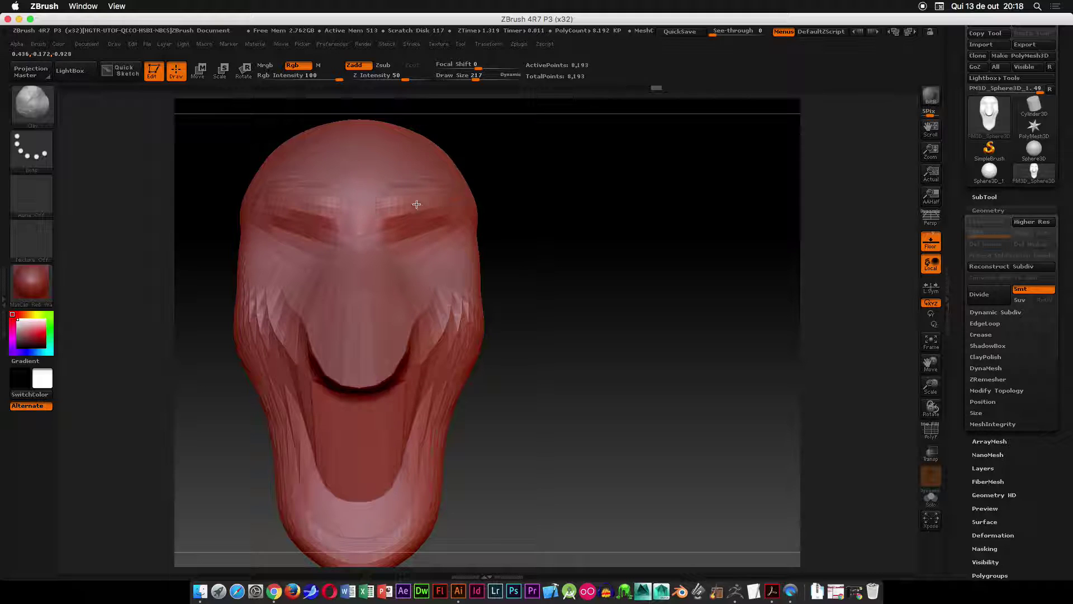
- Strengthen the brow ridges and extend them around the outer edges of the eye sockets with the Clay brush
{"action": "right_click_drag", "start_coordinate": [479, 197], "coordinate": [483, 203]}
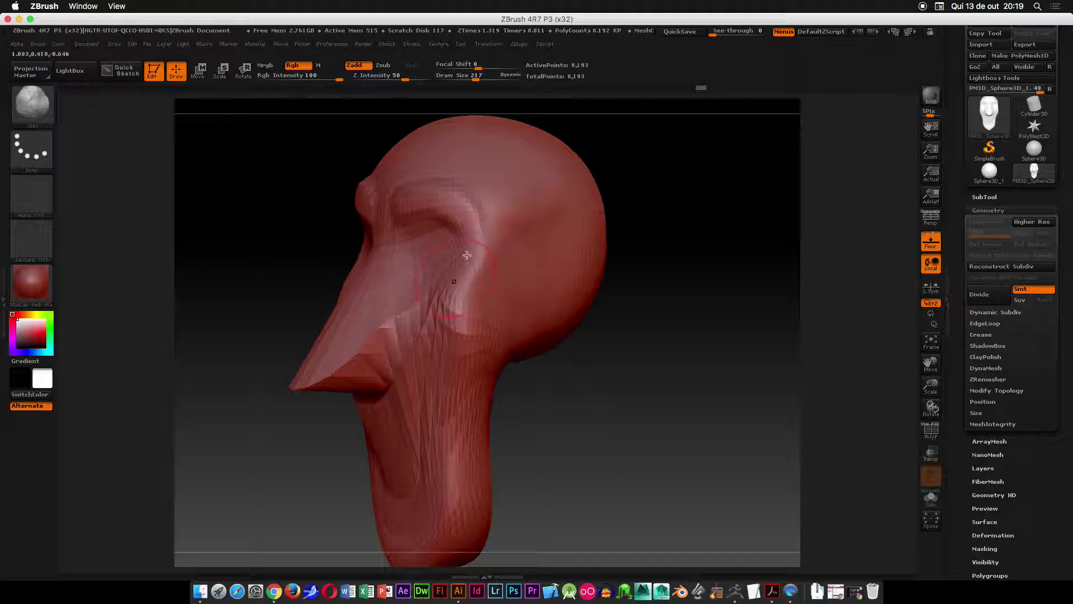
{"action": "left_click_drag", "start_coordinate": [675, 231], "coordinate": [492, 234], "text": "shift"}
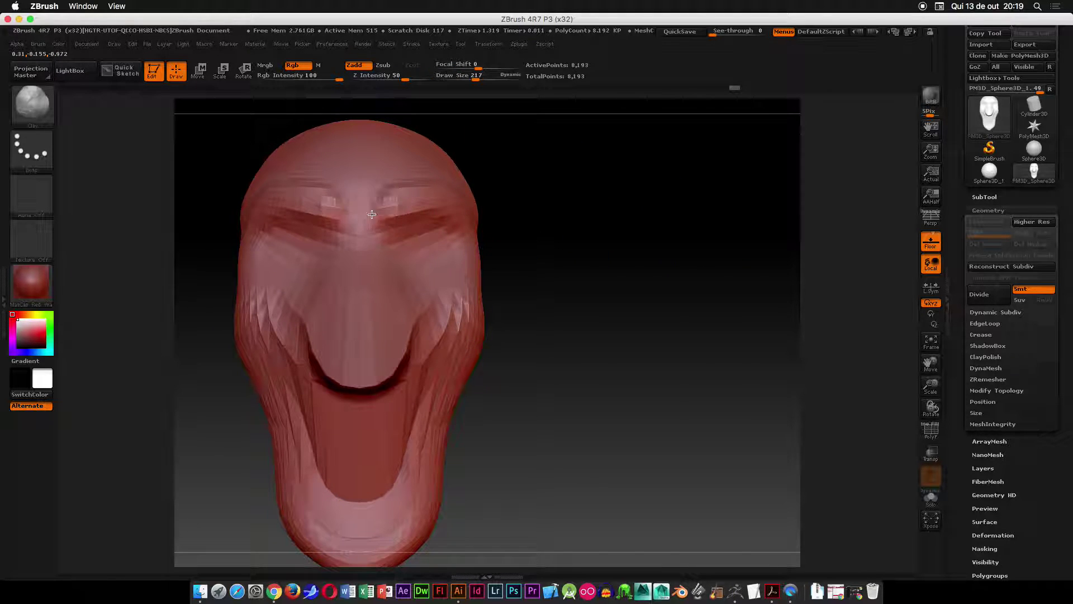
{"action": "left_click_drag", "start_coordinate": [585, 242], "coordinate": [637, 294]}
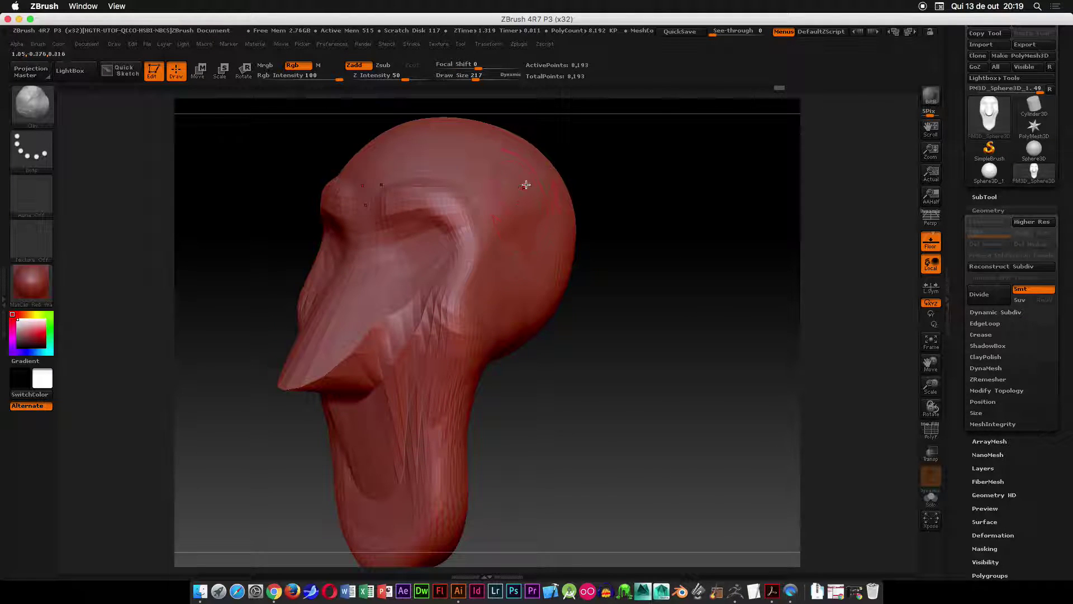
- Smooth the brow ridges, temples and eye sockets with the Smooth brush
{"action": "left_click_drag", "start_coordinate": [479, 203], "coordinate": [476, 187], "text": "shift"}
{"action": "key", "text": "shift"}
{"action": "key", "text": "shift"}
{"action": "key", "text": "shift"}
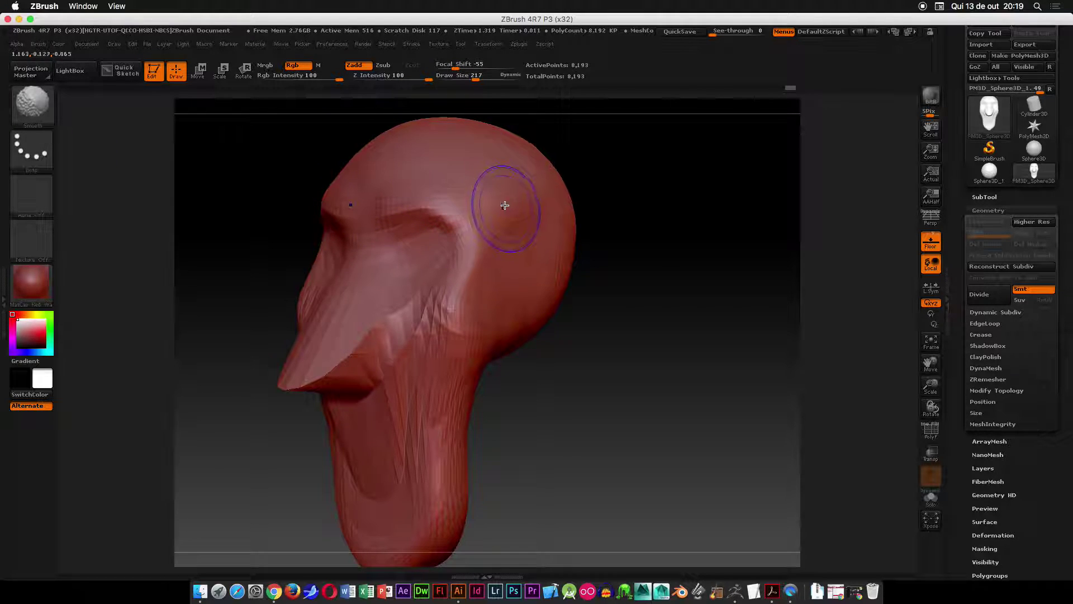
{"action": "mouse_move", "coordinate": [543, 175]}
{"action": "left_mouse_down"}
{"action": "mouse_move", "coordinate": [693, 162]}
{"action": "mouse_move", "coordinate": [671, 168]}
{"action": "left_mouse_up"}
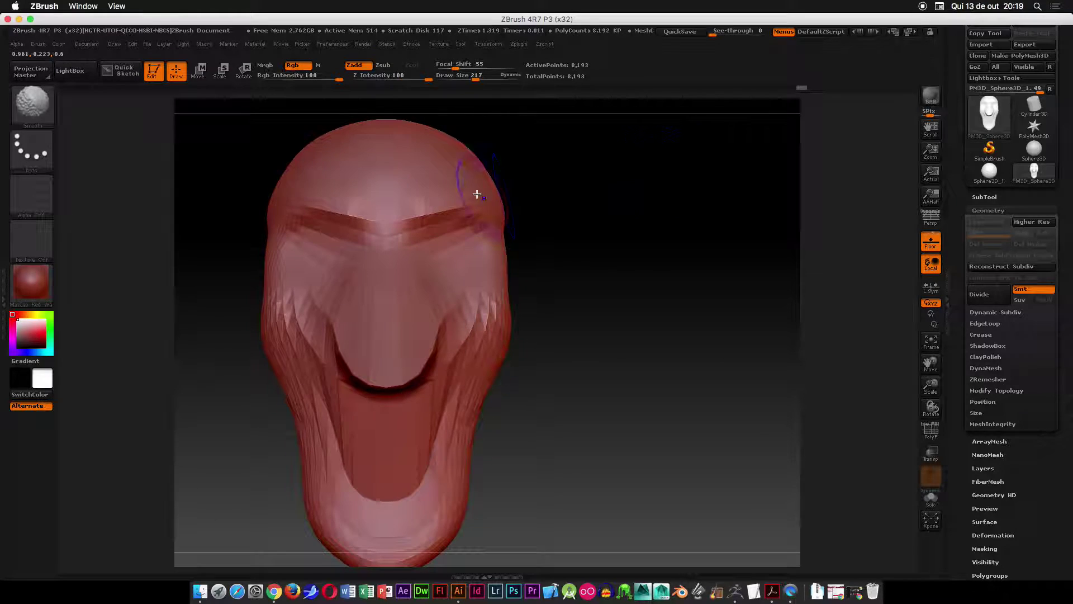
{"action": "mouse_move", "coordinate": [537, 385]}
{"action": "left_mouse_down"}
{"action": "mouse_move", "coordinate": [587, 330]}
{"action": "mouse_move", "coordinate": [486, 239]}
{"action": "left_mouse_up"}
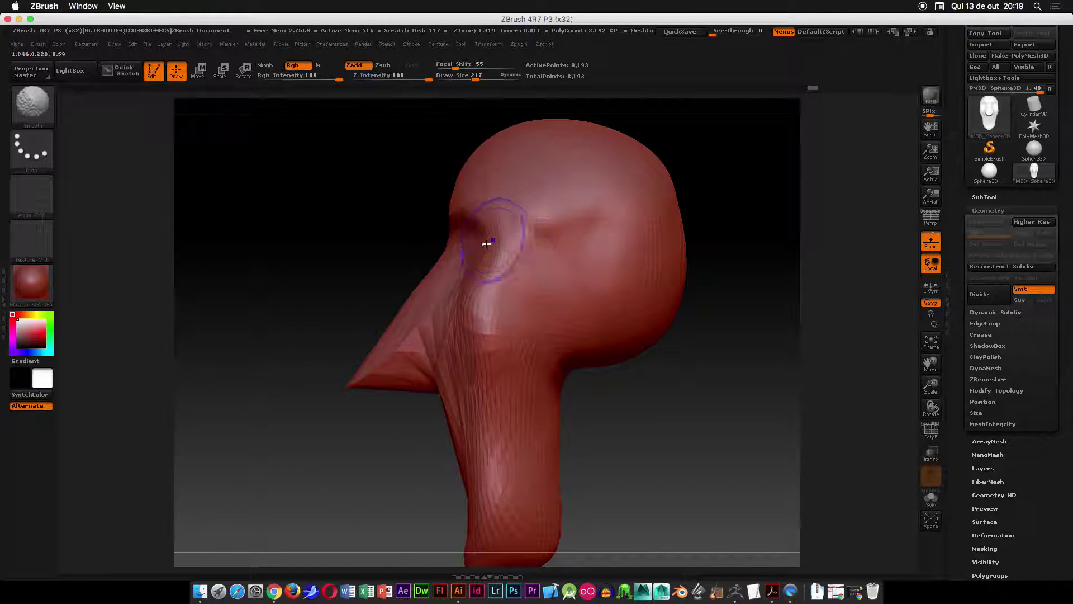
- Deepen the eye sockets beneath the brow ridges with the Clay brush
{"action": "left_click_drag", "start_coordinate": [269, 239], "coordinate": [342, 247]}
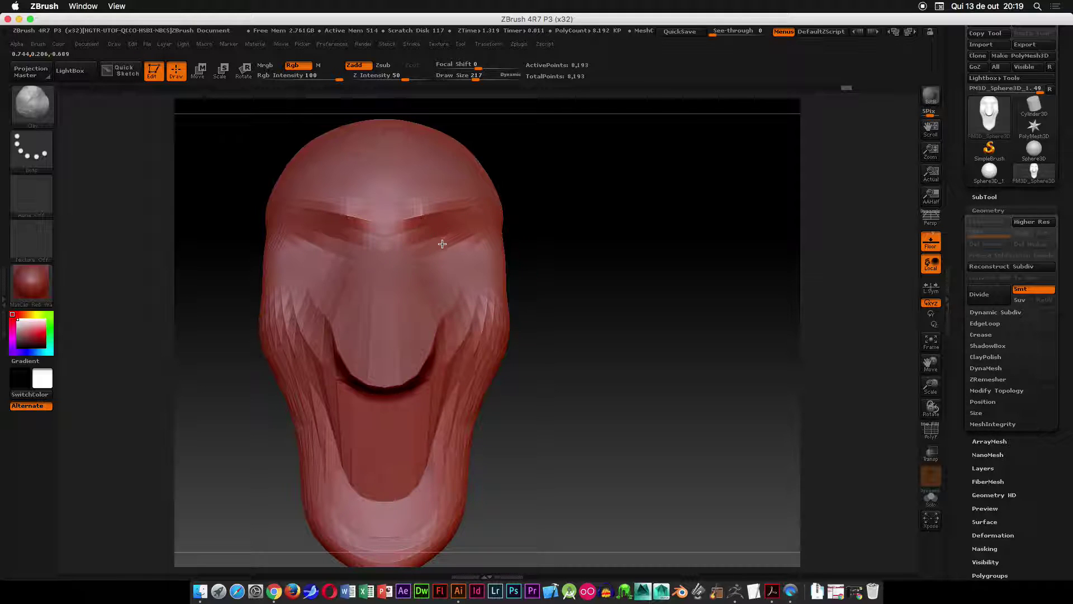
{"action": "left_click_drag", "start_coordinate": [464, 246], "coordinate": [436, 242]}
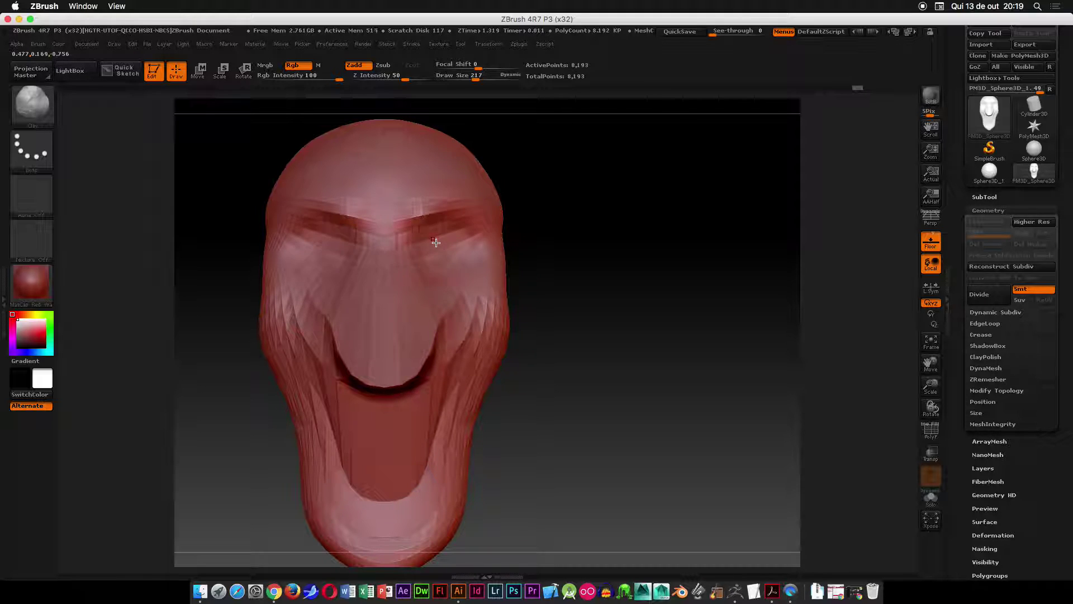
{"action": "mouse_move", "coordinate": [610, 232]}
{"action": "left_mouse_down"}
{"action": "mouse_move", "coordinate": [558, 239]}
{"action": "mouse_move", "coordinate": [524, 220]}
{"action": "mouse_move", "coordinate": [534, 238]}
{"action": "mouse_move", "coordinate": [563, 225]}
{"action": "mouse_move", "coordinate": [534, 252]}
{"action": "left_mouse_up"}
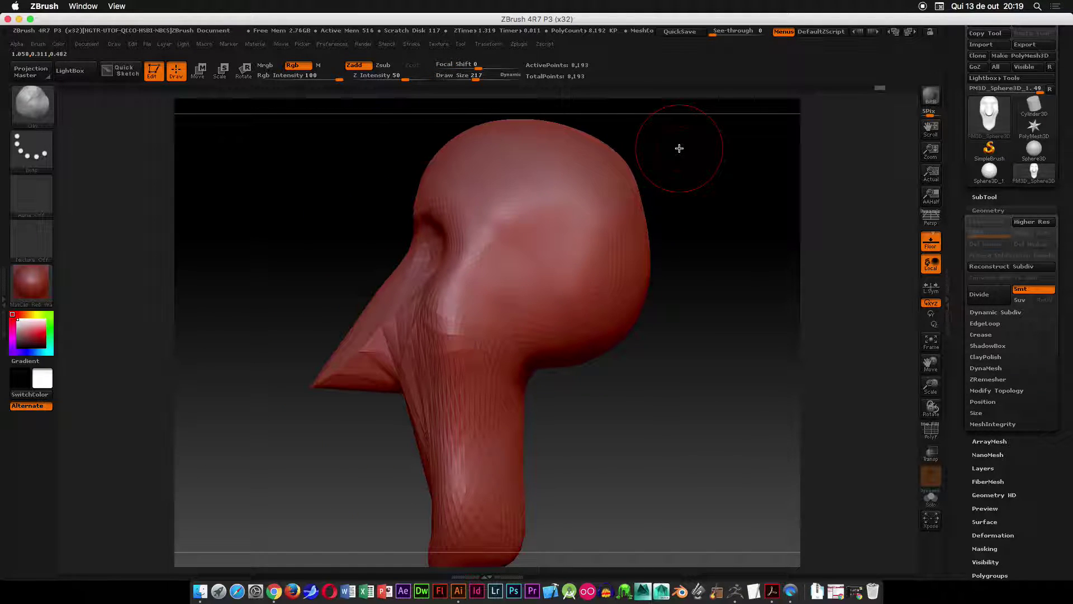
{"action": "left_click_drag", "start_coordinate": [757, 222], "coordinate": [699, 232], "text": "shift"}
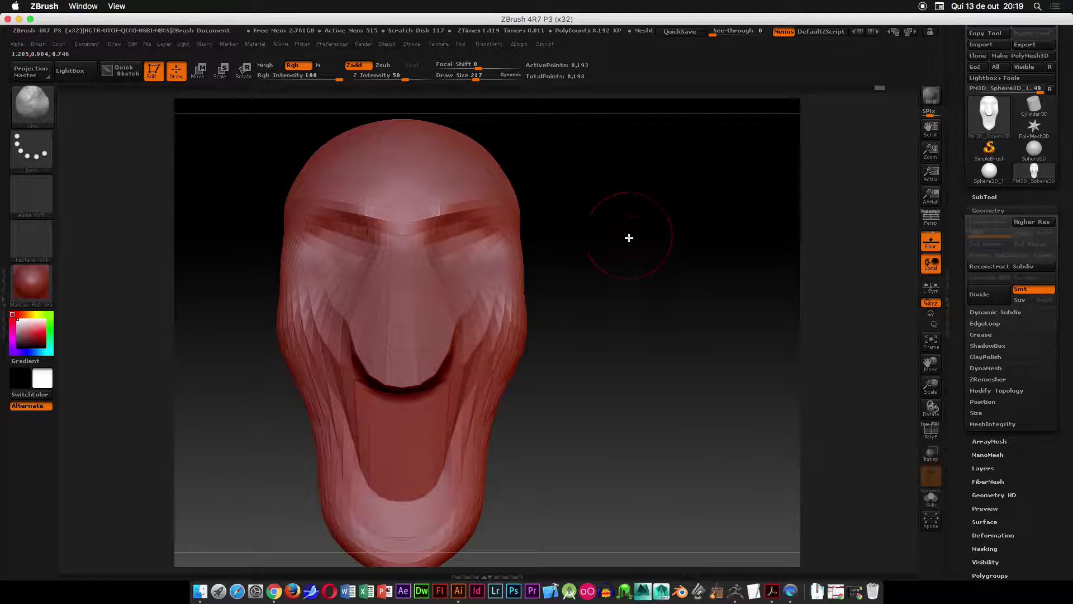
{"action": "left_click_drag", "start_coordinate": [628, 235], "coordinate": [682, 198], "text": "alt"}
{"action": "mouse_move", "coordinate": [682, 199]}
{"action": "right_mouse_down", "text": "ctrl"}
{"action": "mouse_move", "coordinate": [629, 183]}
{"action": "mouse_move", "coordinate": [609, 269]}
{"action": "right_mouse_up", "text": "ctrl"}
{"action": "mouse_move", "coordinate": [682, 269]}
{"action": "left_mouse_down"}
{"action": "mouse_move", "coordinate": [655, 263]}
{"action": "mouse_move", "coordinate": [689, 194]}
{"action": "mouse_move", "coordinate": [762, 185]}
{"action": "mouse_move", "coordinate": [609, 240]}
{"action": "left_mouse_up"}
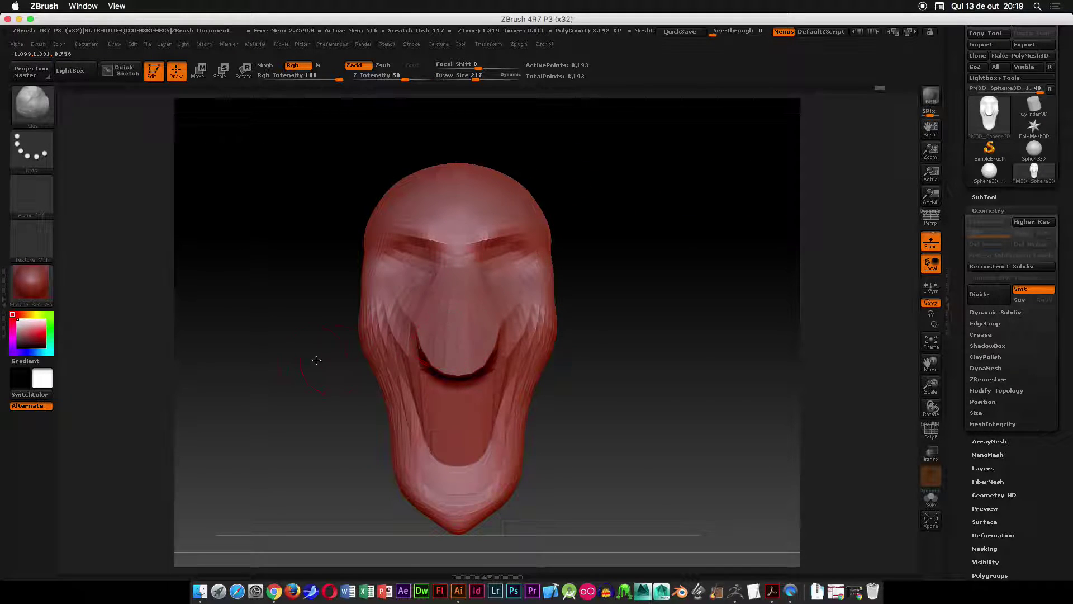
- Set the Clay brush's draw size to 101 and add clay at the lower outer corners of the nose
{"action": "left_click_drag", "start_coordinate": [321, 360], "coordinate": [261, 350]}
{"action": "left_click_drag", "start_coordinate": [311, 307], "coordinate": [398, 240], "text": "alt"}
{"action": "right_click_drag", "start_coordinate": [359, 302], "coordinate": [358, 361], "text": "ctrl"}
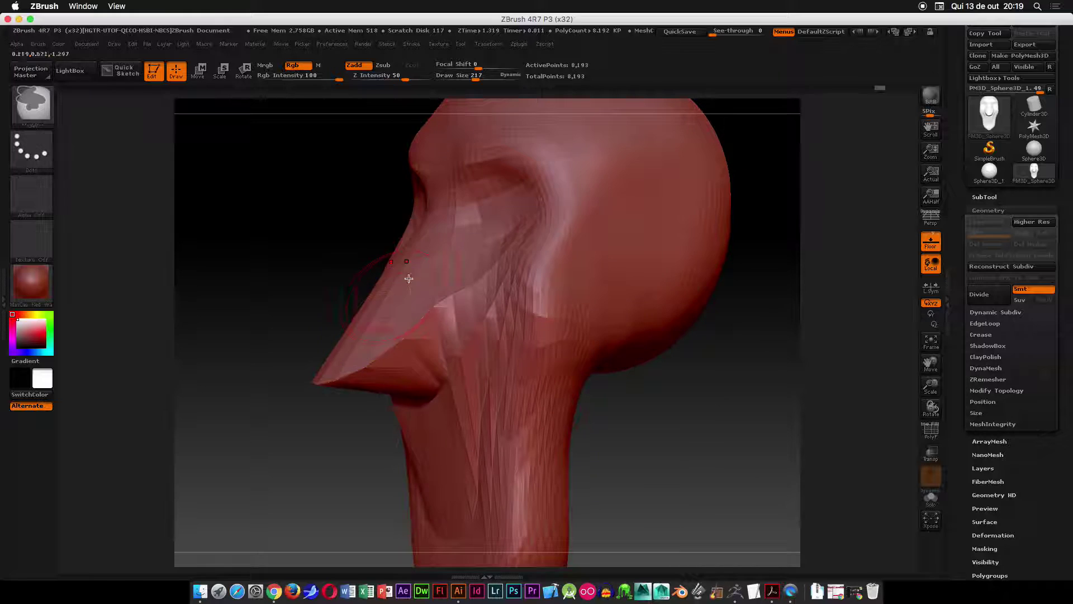
{"action": "left_click_drag", "start_coordinate": [302, 309], "coordinate": [333, 263]}
{"action": "mouse_move", "coordinate": [683, 319]}
{"action": "left_mouse_down"}
{"action": "mouse_move", "coordinate": [690, 266]}
{"action": "mouse_move", "coordinate": [612, 252]}
{"action": "left_mouse_up"}
{"action": "key", "text": "space"}
{"action": "left_click_drag", "start_coordinate": [497, 285], "coordinate": [484, 284]}
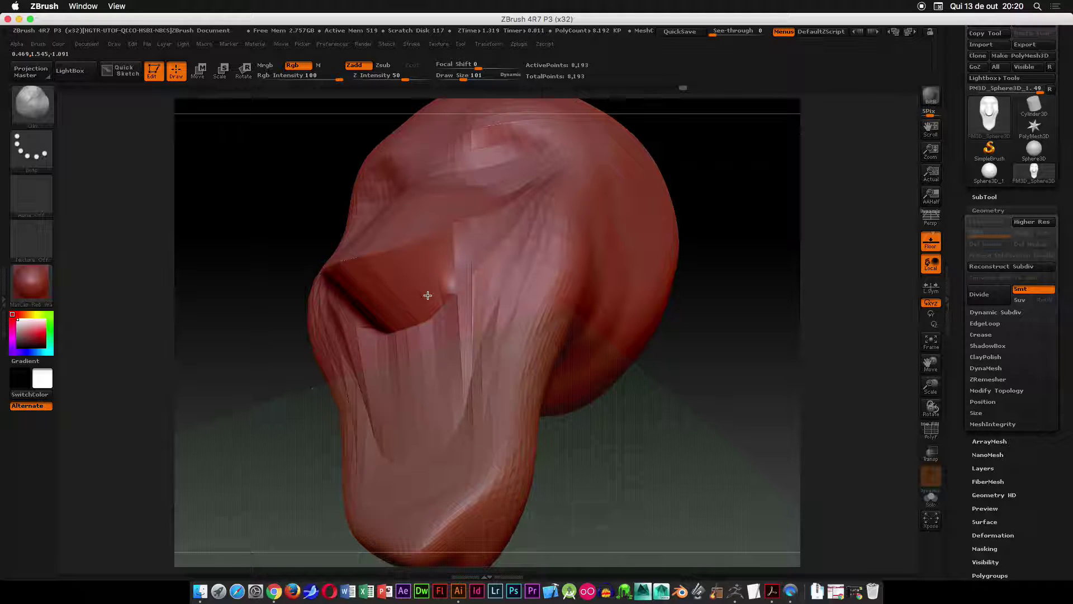
{"action": "left_click_drag", "start_coordinate": [793, 233], "coordinate": [379, 312]}
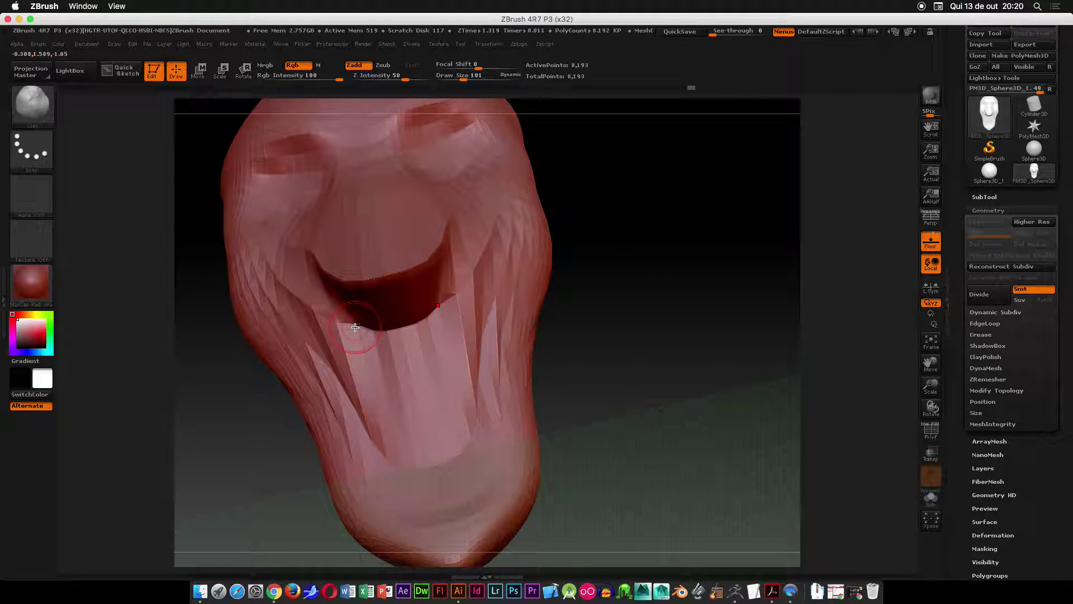
- Turn on the polyframe and examine the polygon stretching around the nose, mouth and jaw
{"action": "key", "text": "shift+f"}
{"action": "left_click_drag", "start_coordinate": [721, 282], "coordinate": [434, 312]}
{"action": "left_click_drag", "start_coordinate": [792, 155], "coordinate": [741, 124]}
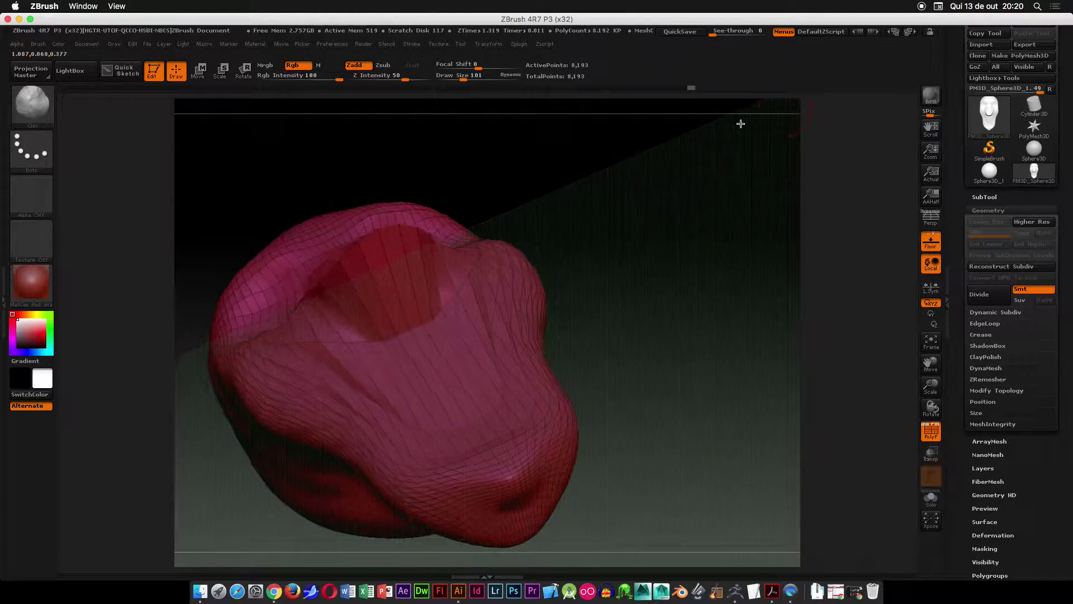
{"action": "left_click_drag", "start_coordinate": [413, 294], "coordinate": [426, 313]}
{"action": "mouse_move", "coordinate": [593, 312]}
{"action": "left_mouse_down"}
{"action": "mouse_move", "coordinate": [628, 247]}
{"action": "mouse_move", "coordinate": [627, 257]}
{"action": "mouse_move", "coordinate": [451, 278]}
{"action": "left_mouse_up"}
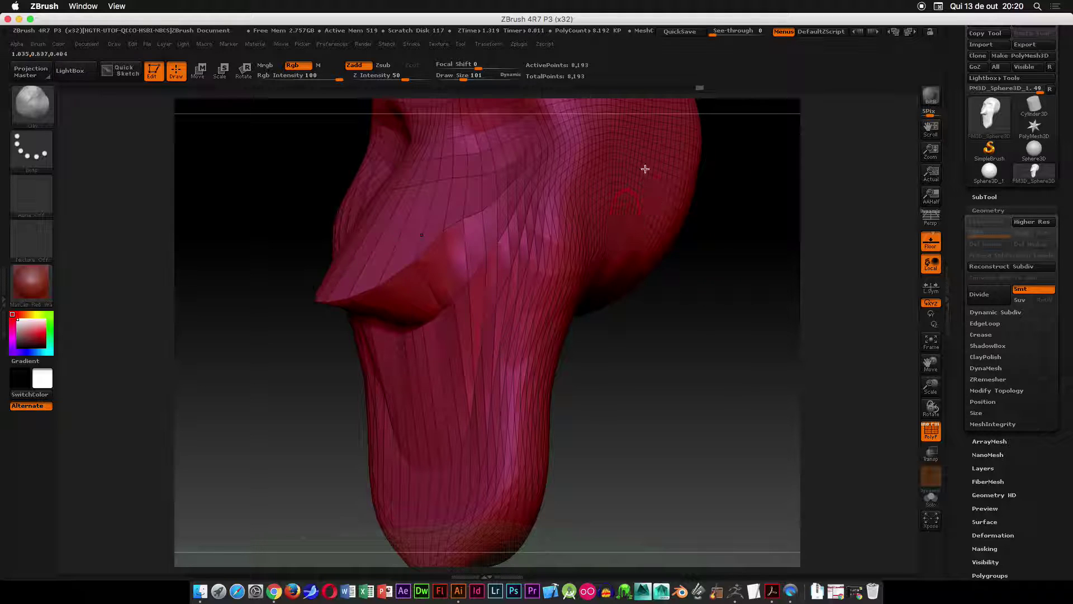
{"action": "key", "text": "f"}
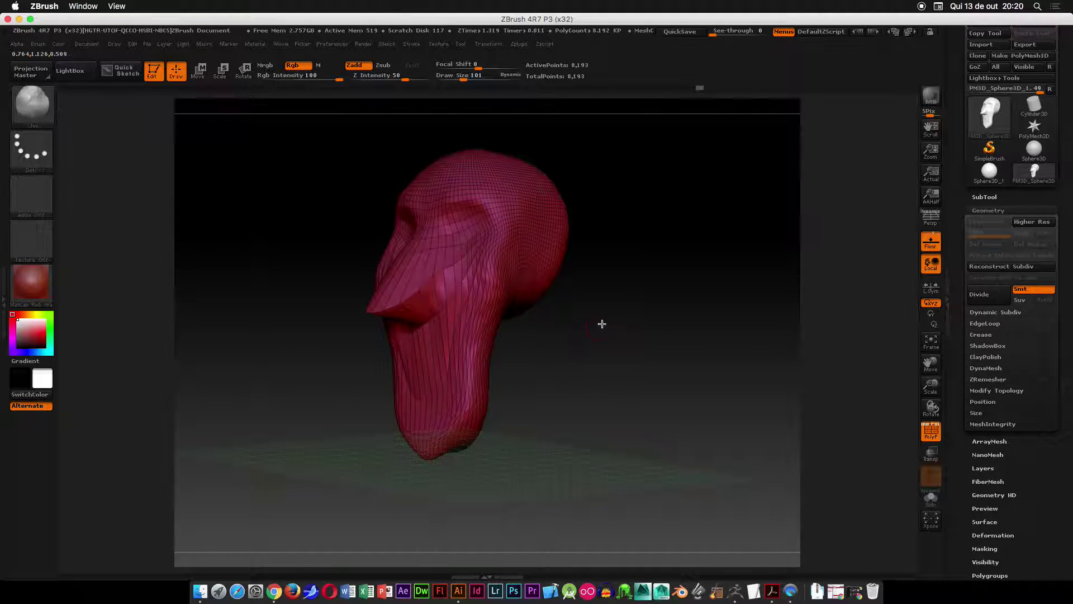
{"action": "left_click_drag", "start_coordinate": [617, 364], "coordinate": [541, 354]}
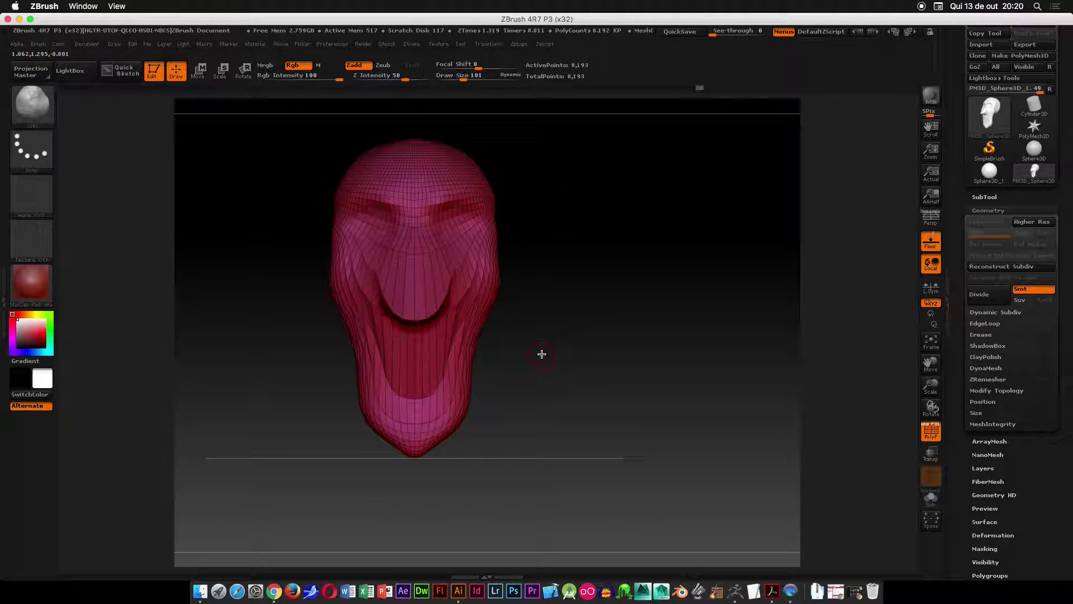
- Choose the Move brush, set its draw size to 230, and reshape the chin into a broader, rounder form
{"action": "left_click", "coordinate": [32, 104]}
{"action": "left_click", "coordinate": [672, 274]}
{"action": "key", "text": "space"}
{"action": "left_click_drag", "start_coordinate": [458, 378], "coordinate": [466, 379]}
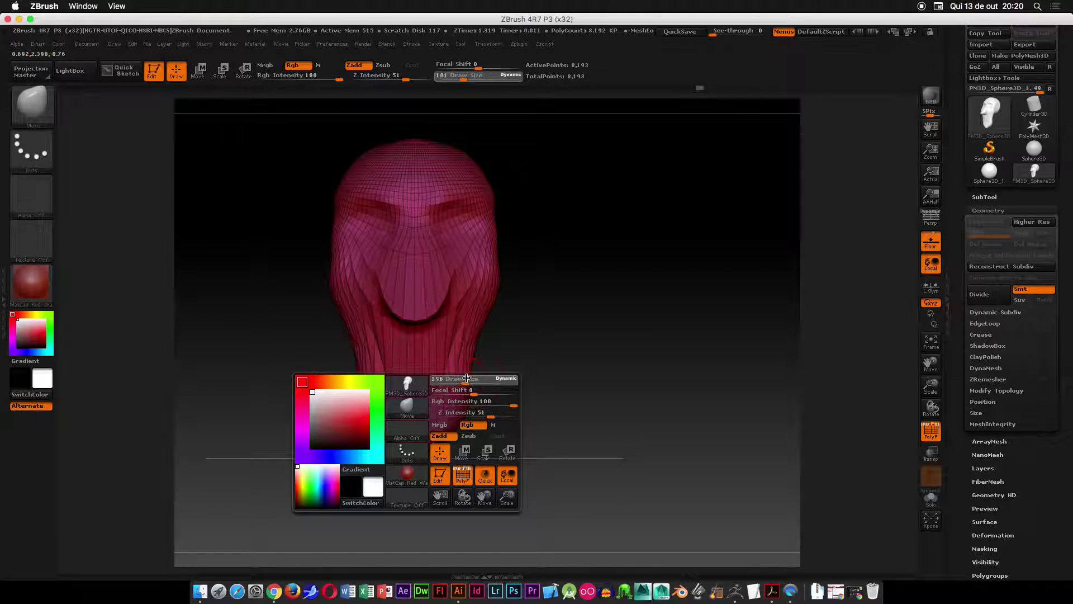
{"action": "left_click_drag", "start_coordinate": [446, 446], "coordinate": [491, 412]}
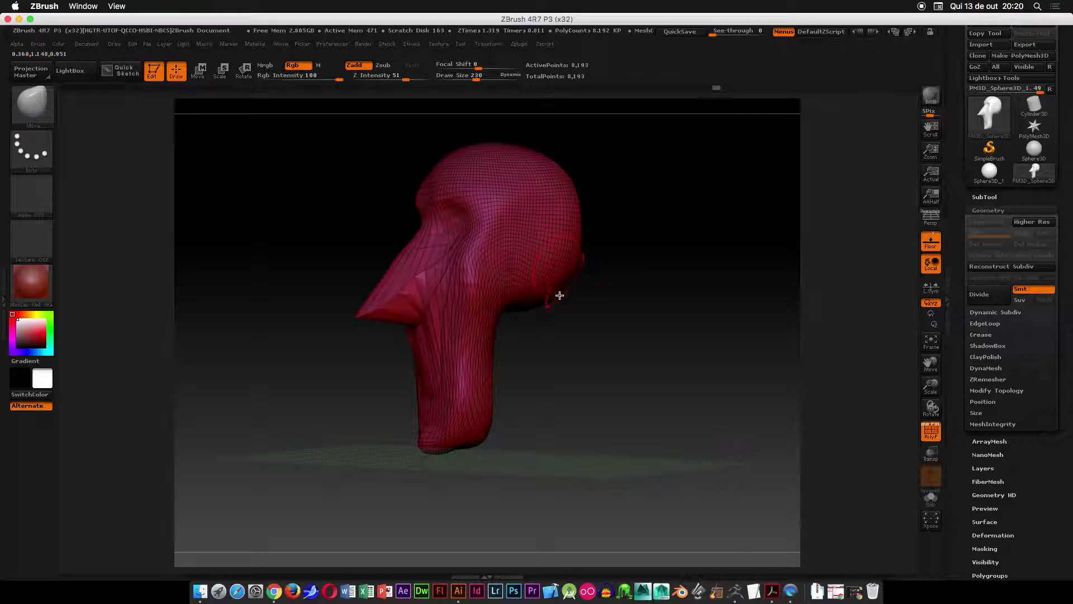
{"action": "mouse_move", "coordinate": [637, 364]}
{"action": "left_mouse_down", "text": "shift"}
{"action": "mouse_move", "coordinate": [570, 302]}
{"action": "mouse_move", "coordinate": [582, 309]}
{"action": "mouse_move", "coordinate": [553, 328]}
{"action": "mouse_move", "coordinate": [435, 358]}
{"action": "left_mouse_up", "text": "shift"}
- Turn off the polyframe and examine the chin and jaw from the side and front
{"action": "key", "text": "shift+f"}
{"action": "right_click_drag", "start_coordinate": [328, 369], "coordinate": [330, 435], "text": "ctrl"}
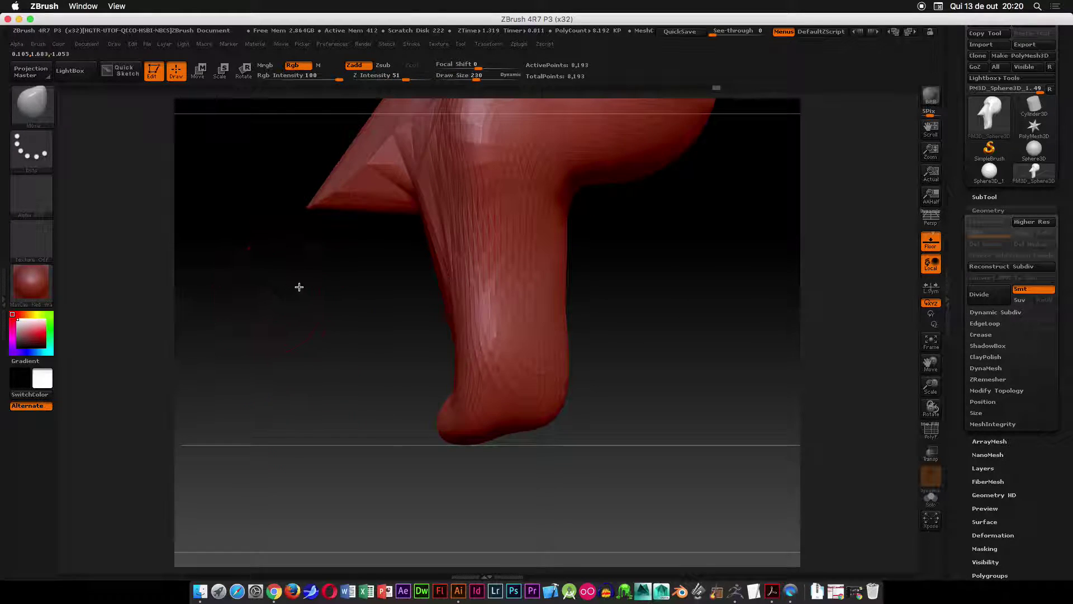
{"action": "left_click_drag", "start_coordinate": [298, 286], "coordinate": [379, 311], "text": "shift"}
{"action": "left_click_drag", "start_coordinate": [720, 300], "coordinate": [646, 446], "text": "alt"}
{"action": "right_click_drag", "start_coordinate": [646, 445], "coordinate": [615, 289], "text": "ctrl"}
{"action": "key", "text": "f"}
{"action": "left_click_drag", "start_coordinate": [732, 264], "coordinate": [695, 261]}
{"action": "right_click_drag", "start_coordinate": [690, 275], "coordinate": [680, 252], "text": "ctrl"}
{"action": "mouse_move", "coordinate": [680, 257]}
{"action": "left_mouse_down"}
{"action": "mouse_move", "coordinate": [661, 274]}
{"action": "mouse_move", "coordinate": [564, 268]}
{"action": "left_mouse_up"}
- Choose the ClayBuildup brush and build up a pair of horns from the upper sides of the head
{"action": "left_click", "coordinate": [52, 102]}
{"action": "left_click", "coordinate": [92, 115]}
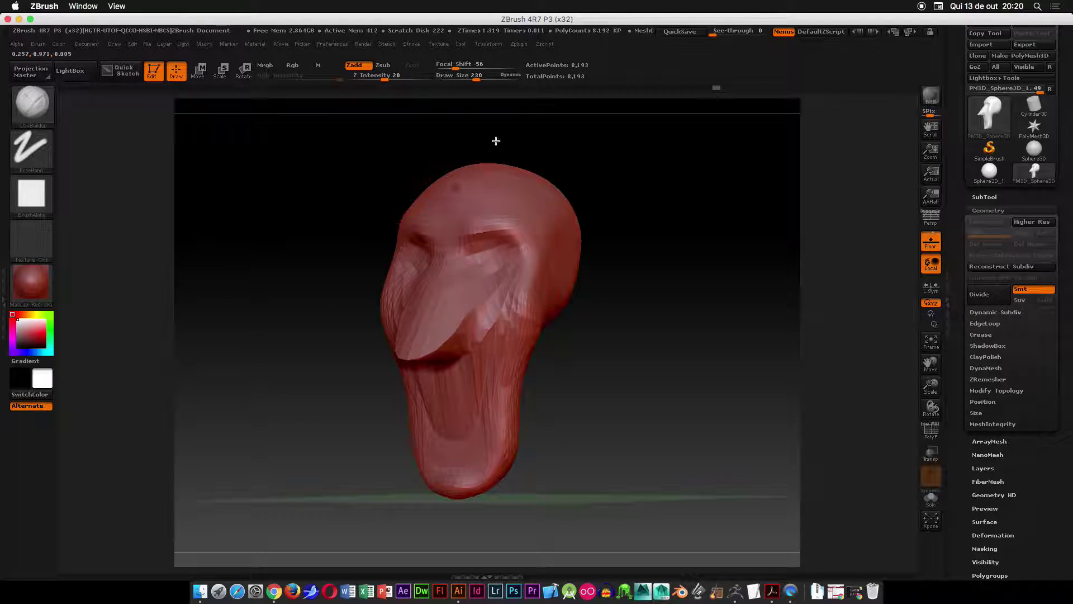
{"action": "left_click", "coordinate": [32, 102]}
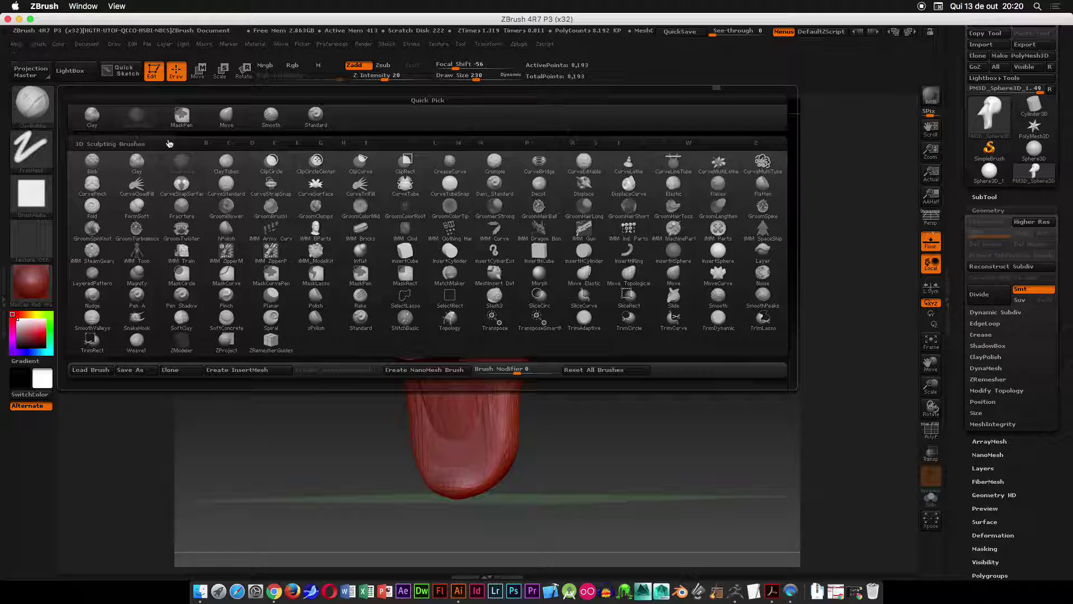
{"action": "left_click_drag", "start_coordinate": [608, 410], "coordinate": [586, 355]}
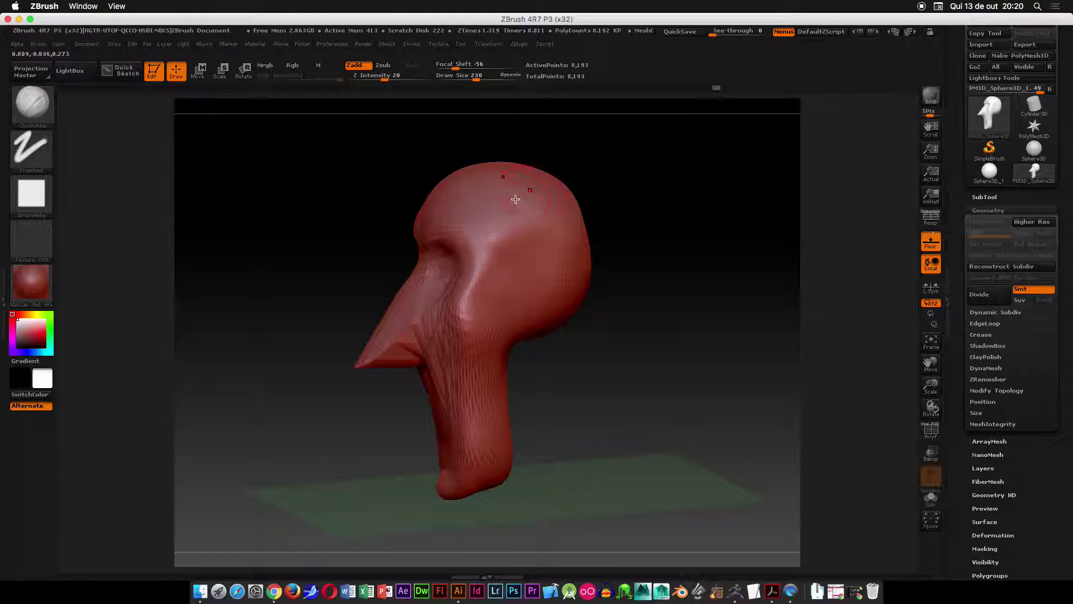
{"action": "left_click_drag", "start_coordinate": [520, 209], "coordinate": [522, 215]}
{"action": "left_click_drag", "start_coordinate": [666, 235], "coordinate": [706, 225]}
{"action": "left_click_drag", "start_coordinate": [551, 202], "coordinate": [574, 196]}
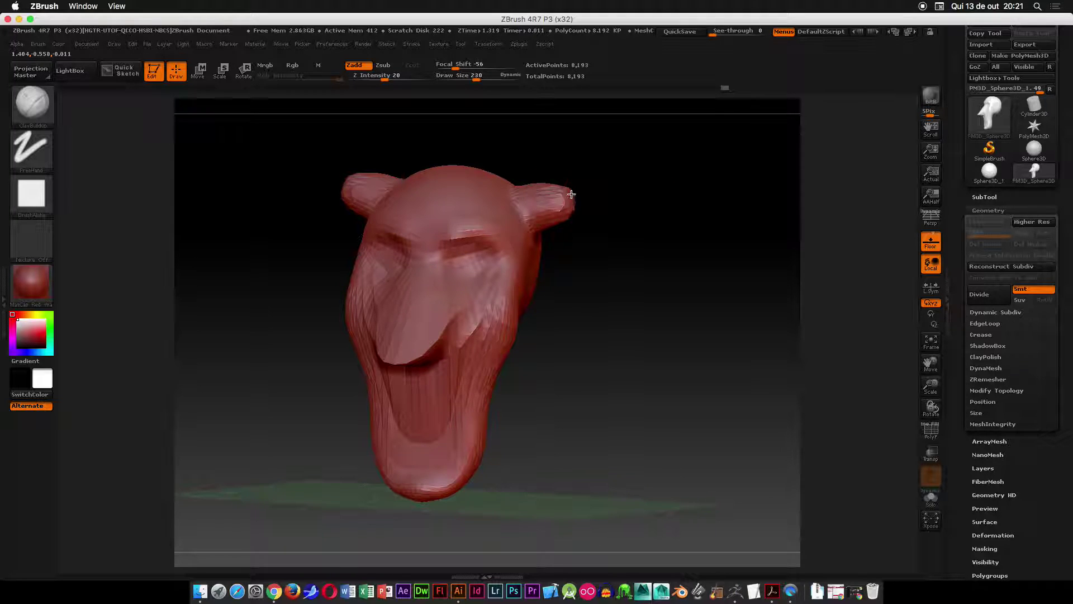
{"action": "left_click_drag", "start_coordinate": [660, 196], "coordinate": [597, 237]}
{"action": "left_click_drag", "start_coordinate": [570, 193], "coordinate": [573, 196]}
{"action": "mouse_move", "coordinate": [680, 216]}
{"action": "left_mouse_down", "text": "shift"}
{"action": "mouse_move", "coordinate": [693, 175]}
{"action": "mouse_move", "coordinate": [639, 245]}
{"action": "mouse_move", "coordinate": [635, 299]}
{"action": "left_mouse_up", "text": "shift"}
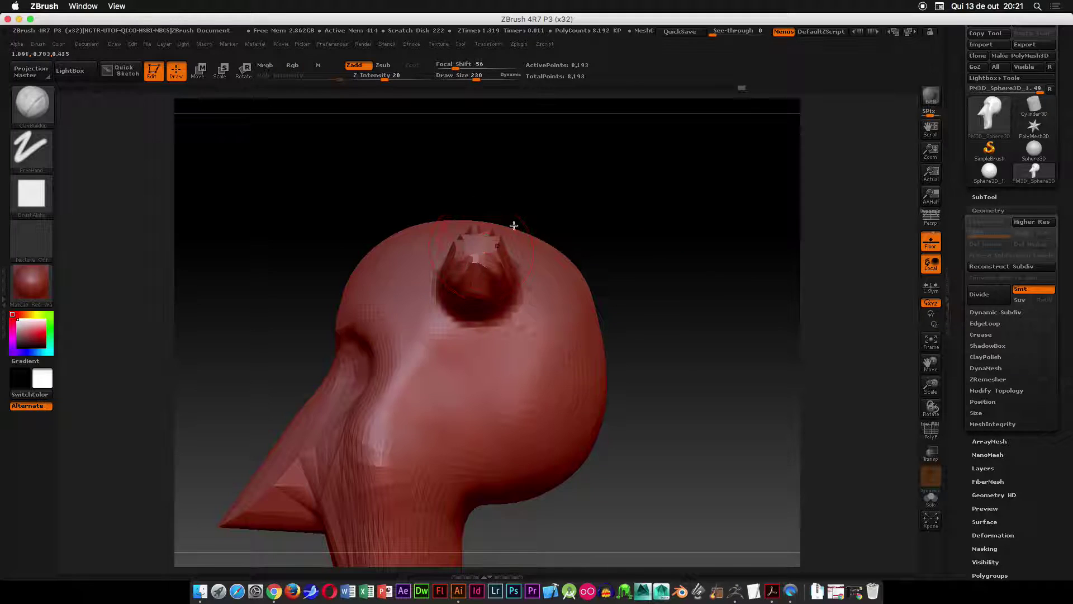
- Try carving a round dent into the centre of the forehead with the ClayBuildup brush and undo the trial strokes
{"action": "left_click_drag", "start_coordinate": [548, 166], "coordinate": [625, 130], "text": "alt"}
{"action": "key", "text": "ctrl"}
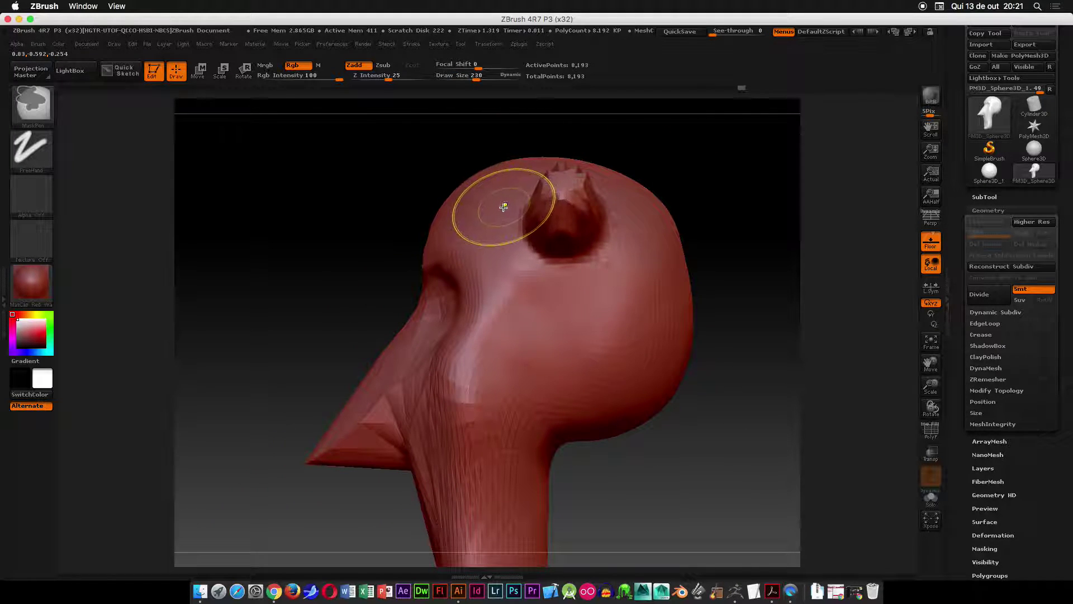
{"action": "key", "text": "ctrl"}
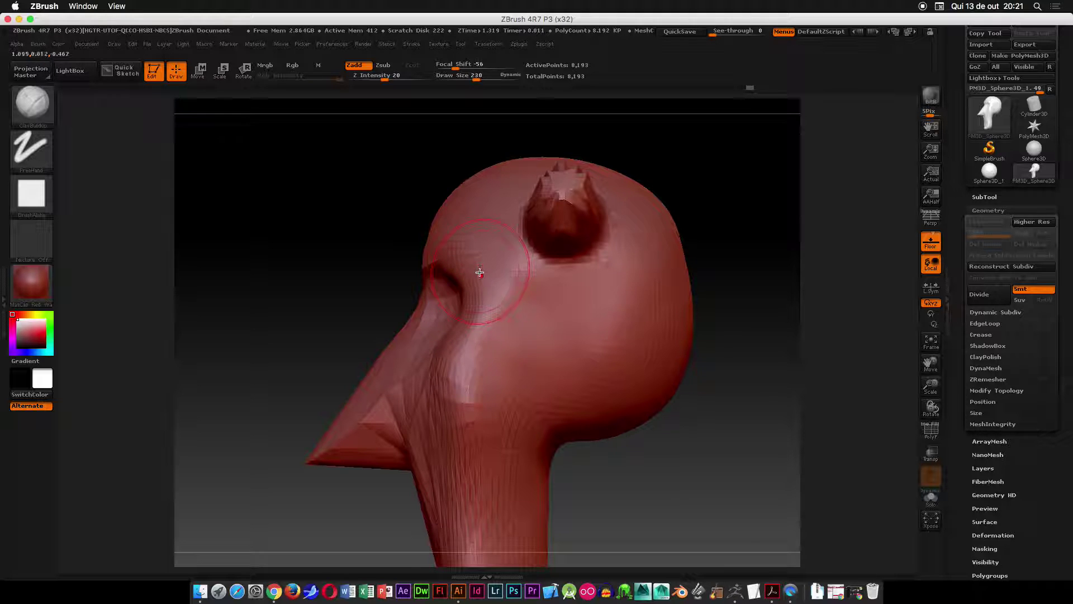
{"action": "left_click_drag", "start_coordinate": [467, 172], "coordinate": [491, 308]}
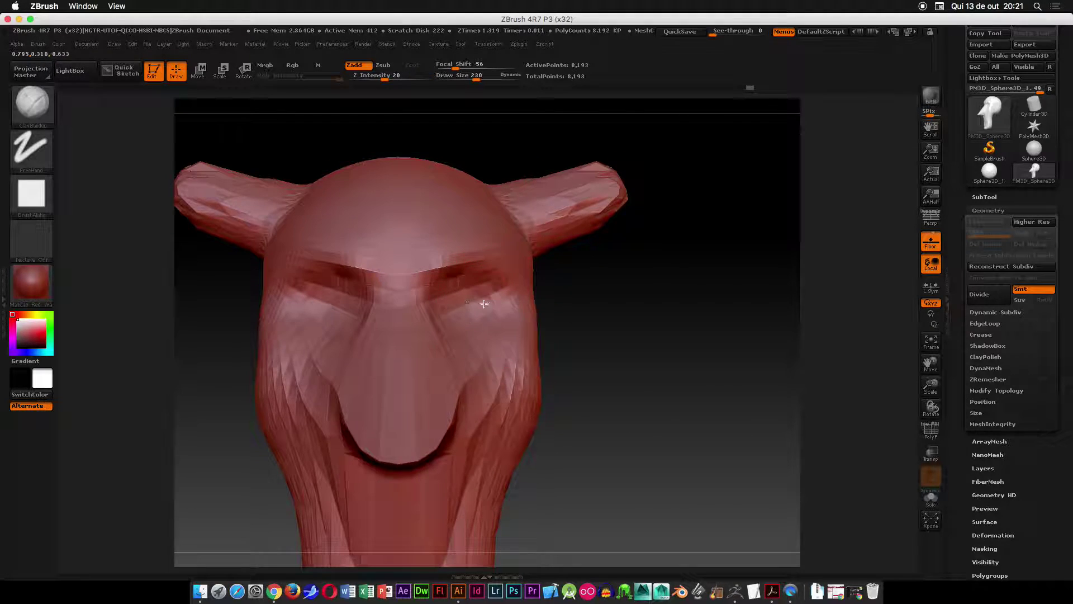
{"action": "left_click_drag", "start_coordinate": [394, 192], "coordinate": [394, 196]}
{"action": "left_click_drag", "start_coordinate": [658, 283], "coordinate": [443, 231]}
{"action": "key", "text": "ctrl+z"}
{"action": "left_click_drag", "start_coordinate": [394, 182], "coordinate": [408, 201]}
{"action": "left_click_drag", "start_coordinate": [550, 279], "coordinate": [642, 288]}
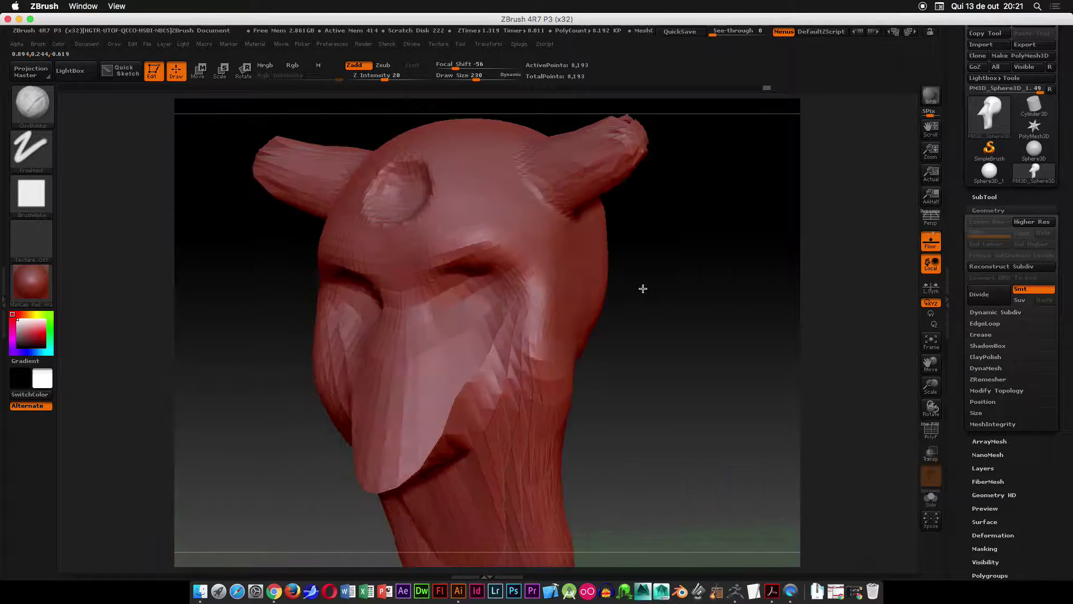
{"action": "left_click_drag", "start_coordinate": [394, 194], "coordinate": [399, 193]}
{"action": "key", "text": "ctrl+z"}
- Inspect the horned head's mesh from the front by briefly displaying the polyframe
{"action": "mouse_move", "coordinate": [699, 306]}
{"action": "left_mouse_down"}
{"action": "mouse_move", "coordinate": [568, 259]}
{"action": "mouse_move", "coordinate": [572, 218]}
{"action": "mouse_move", "coordinate": [551, 257]}
{"action": "mouse_move", "coordinate": [577, 288]}
{"action": "mouse_move", "coordinate": [553, 256]}
{"action": "mouse_move", "coordinate": [560, 244]}
{"action": "mouse_move", "coordinate": [630, 247]}
{"action": "mouse_move", "coordinate": [618, 244]}
{"action": "left_mouse_up"}
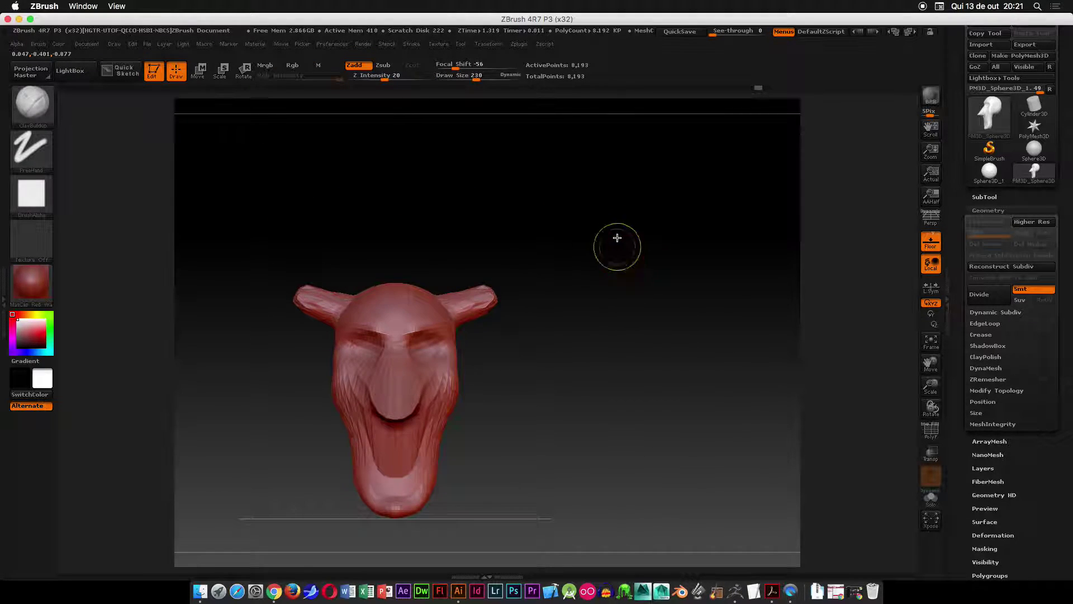
{"action": "right_click_drag", "start_coordinate": [611, 259], "coordinate": [577, 294], "text": "ctrl"}
{"action": "key", "text": "shift+f"}
{"action": "key", "text": "shift+f"}
- Choose the Move brush, set its draw size to 393, and pull the horns outward and upward
{"action": "left_click_drag", "start_coordinate": [613, 278], "coordinate": [538, 275], "text": "alt"}
{"action": "right_click_drag", "start_coordinate": [538, 275], "coordinate": [538, 481], "text": "ctrl"}
{"action": "left_click_drag", "start_coordinate": [725, 282], "coordinate": [614, 337], "text": "alt"}
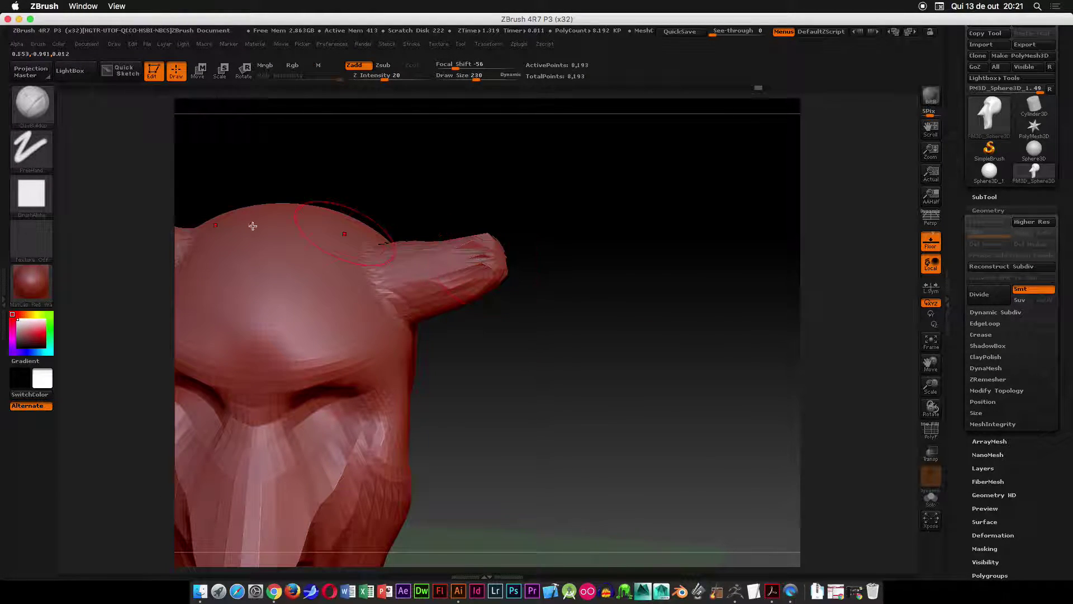
{"action": "left_click", "coordinate": [32, 102]}
{"action": "left_click", "coordinate": [674, 276]}
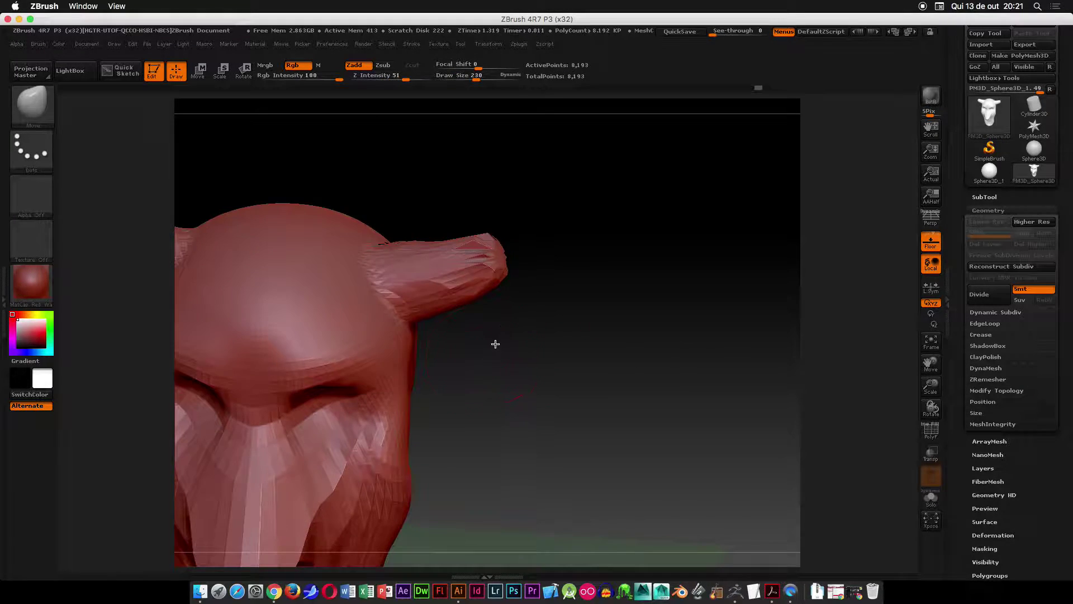
{"action": "left_click_drag", "start_coordinate": [493, 345], "coordinate": [511, 360]}
{"action": "key", "text": "space"}
{"action": "left_click_drag", "start_coordinate": [503, 282], "coordinate": [642, 227]}
{"action": "left_click_drag", "start_coordinate": [673, 268], "coordinate": [706, 359], "text": "alt"}
{"action": "left_click_drag", "start_coordinate": [642, 335], "coordinate": [586, 146]}
- Set the Move brush's draw size to 210 and pull the lower edge of the horns outward into an angular bend
{"action": "key", "text": "space"}
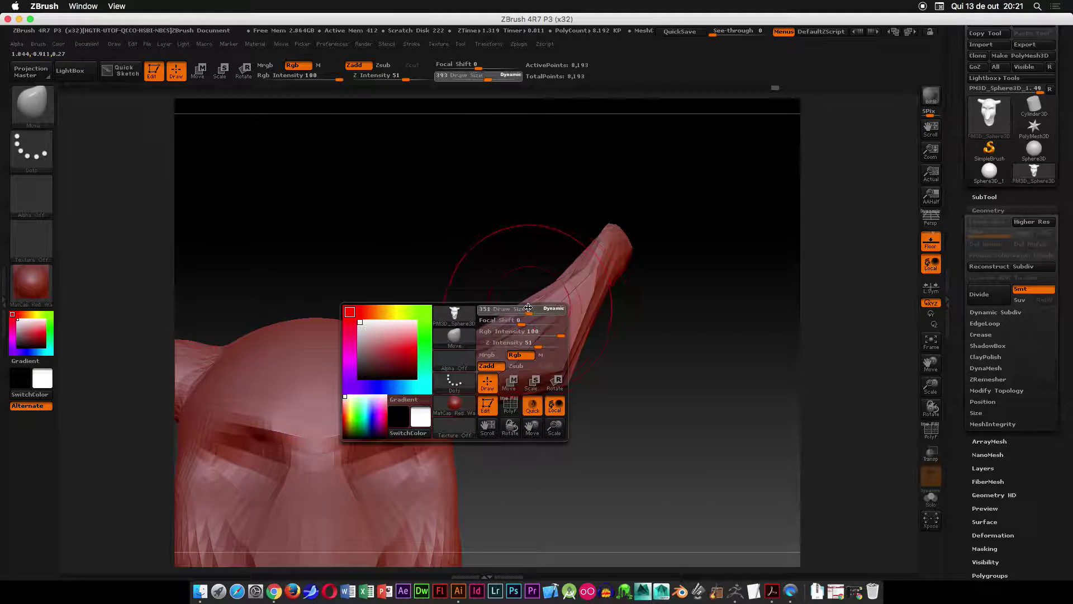
{"action": "left_click_drag", "start_coordinate": [527, 305], "coordinate": [516, 307]}
{"action": "left_click_drag", "start_coordinate": [615, 347], "coordinate": [689, 394]}
{"action": "key", "text": "shift+f"}
{"action": "right_click_drag", "start_coordinate": [688, 394], "coordinate": [630, 303], "text": "ctrl"}
{"action": "key", "text": "shift+f"}
{"action": "left_click_drag", "start_coordinate": [685, 299], "coordinate": [642, 259]}
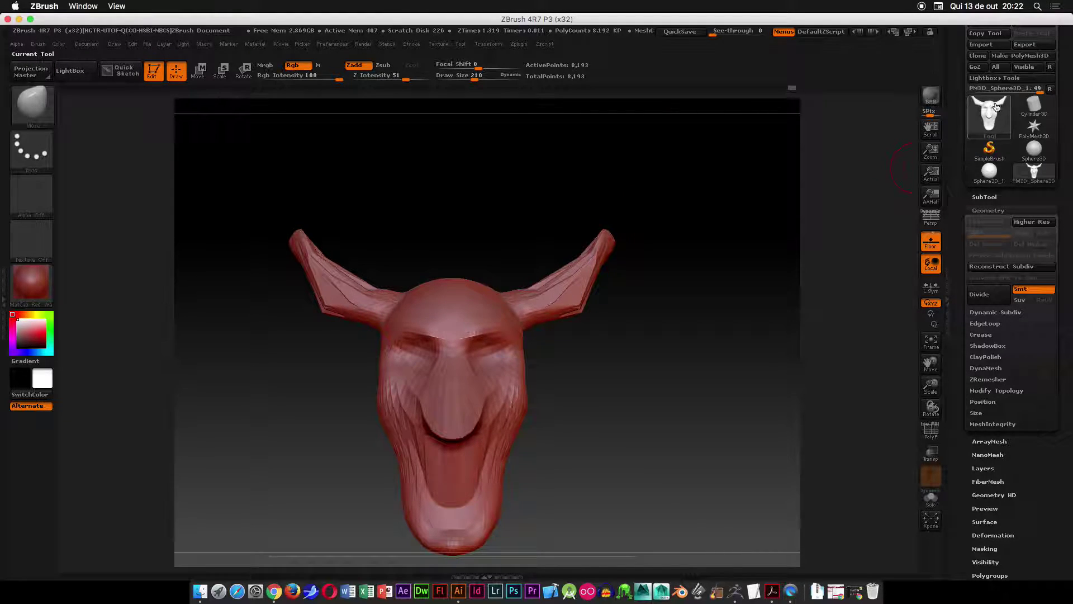
- Look through the model's SubTool options and the remaining tool settings, and open the Geometry settings
{"action": "scroll", "coordinate": [1060, 153], "scroll_direction": "up", "scroll_amount": 2}
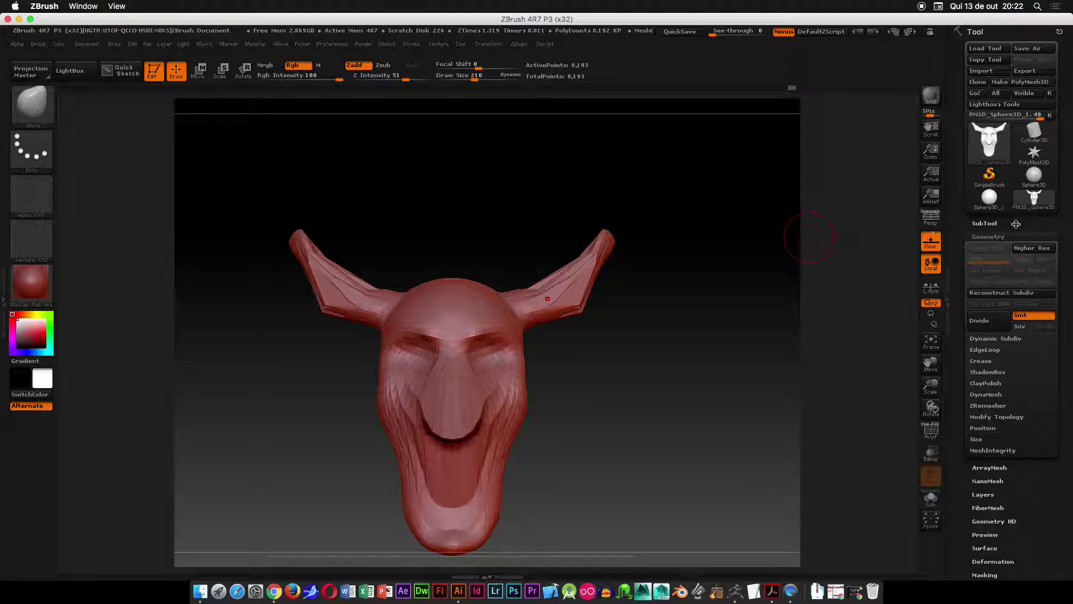
{"action": "left_click", "coordinate": [987, 223]}
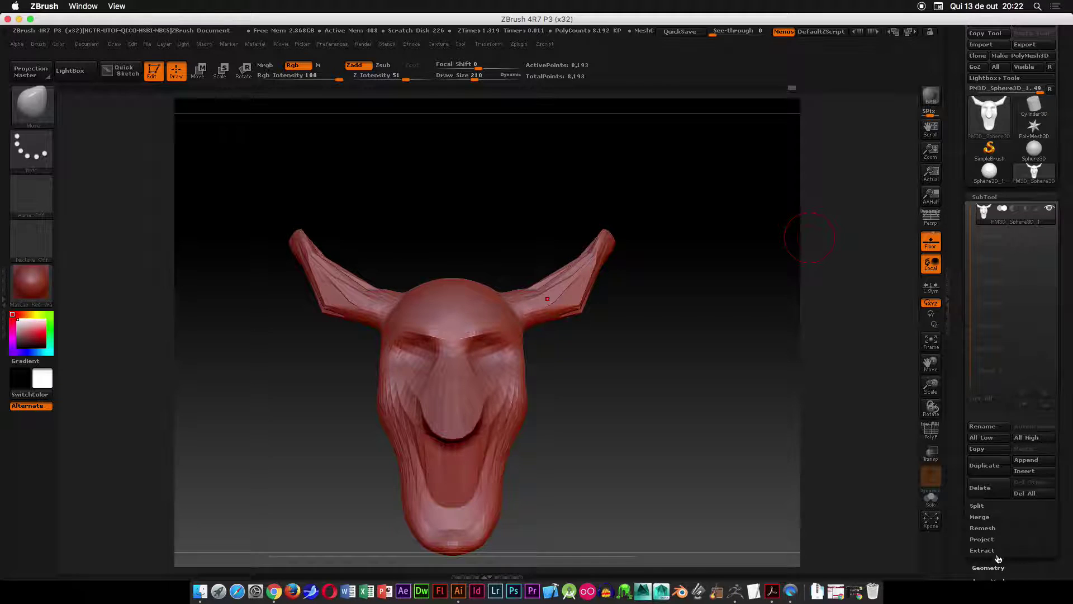
{"action": "left_click_drag", "start_coordinate": [1000, 568], "coordinate": [1016, 415]}
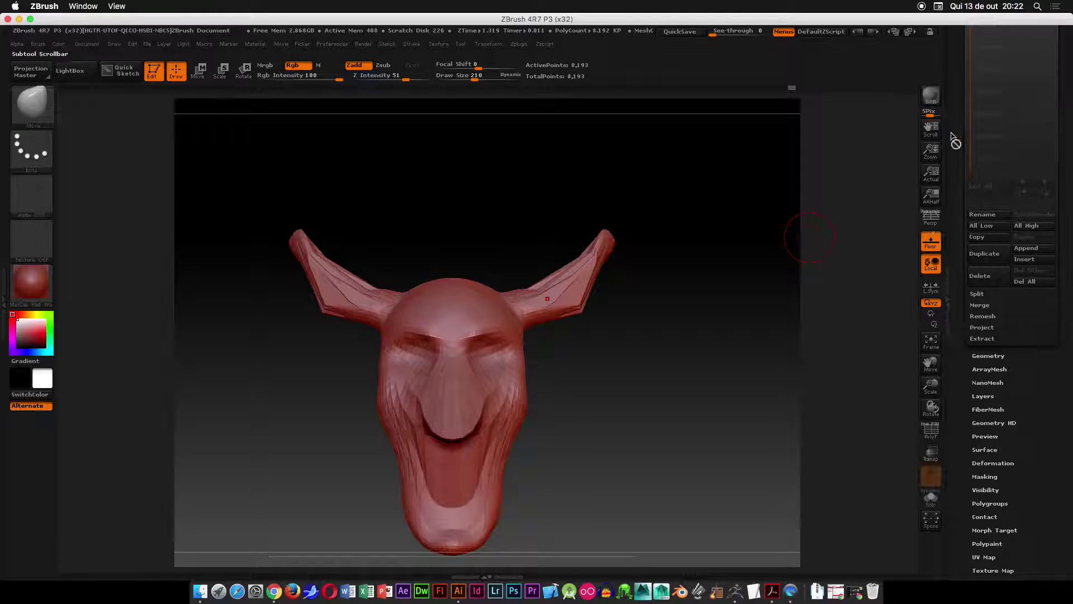
{"action": "left_click_drag", "start_coordinate": [992, 488], "coordinate": [993, 454]}
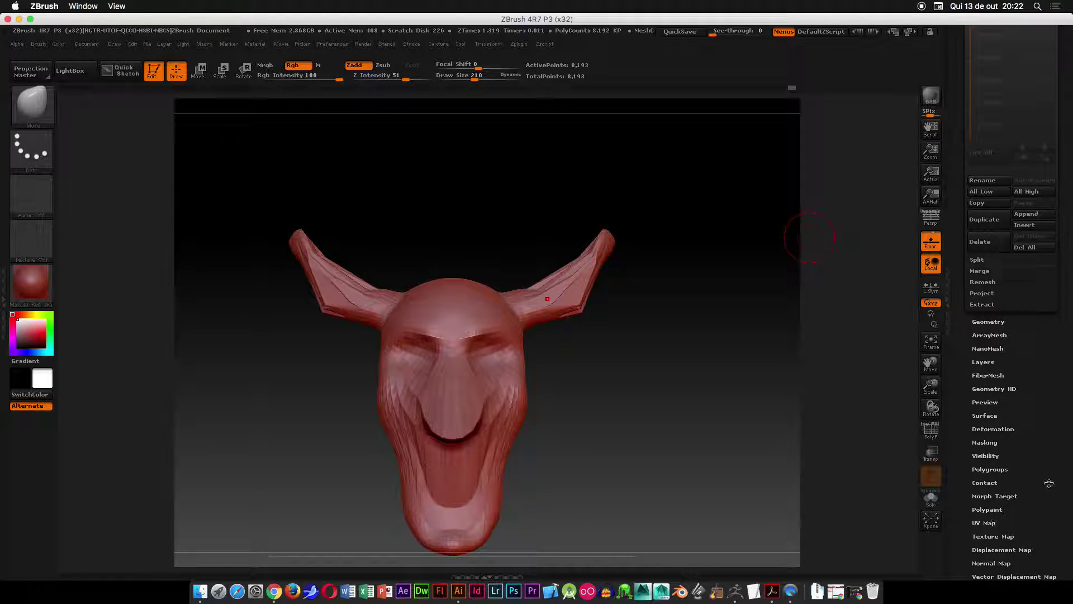
{"action": "left_click_drag", "start_coordinate": [1051, 482], "coordinate": [1020, 370]}
{"action": "left_click_drag", "start_coordinate": [1058, 40], "coordinate": [1047, 263]}
{"action": "left_click_drag", "start_coordinate": [983, 58], "coordinate": [1000, 119]}
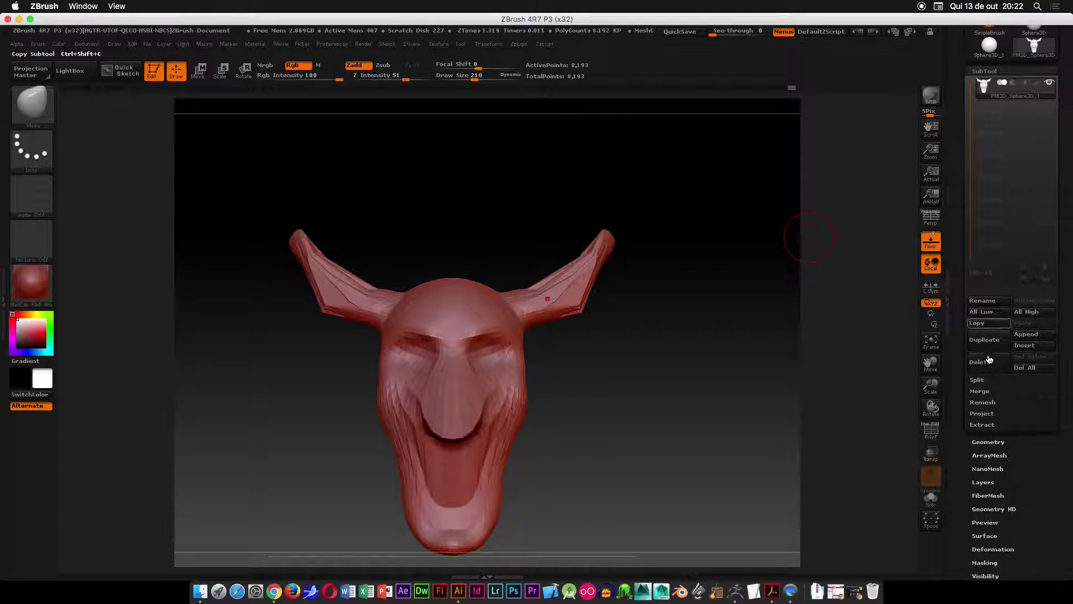
{"action": "left_click", "coordinate": [988, 442]}
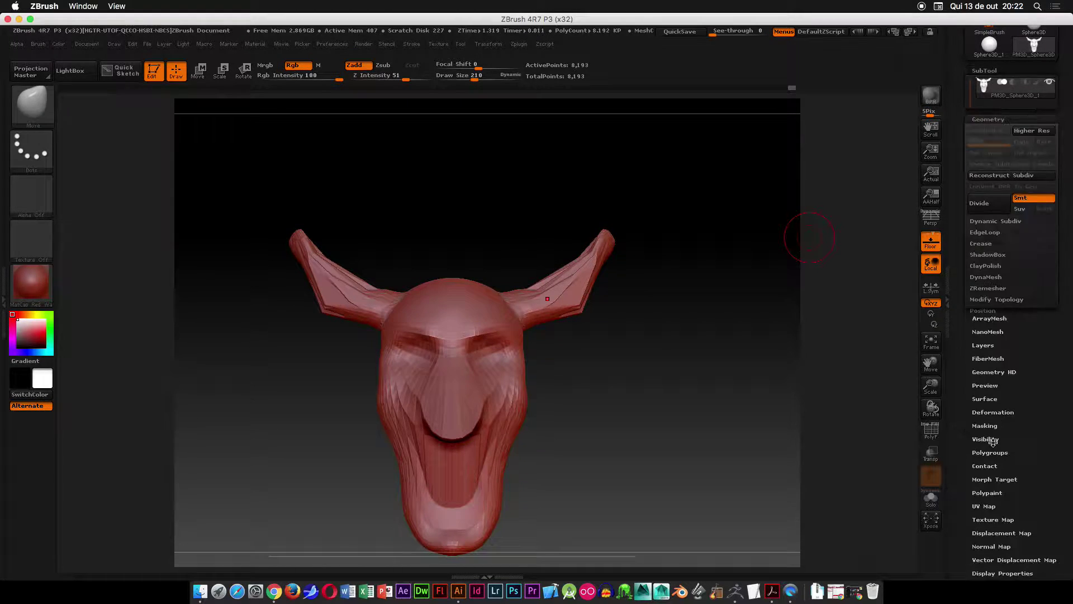
- Browse the model's Geometry settings and open the DynaMesh options
{"action": "left_click_drag", "start_coordinate": [958, 151], "coordinate": [953, 225]}
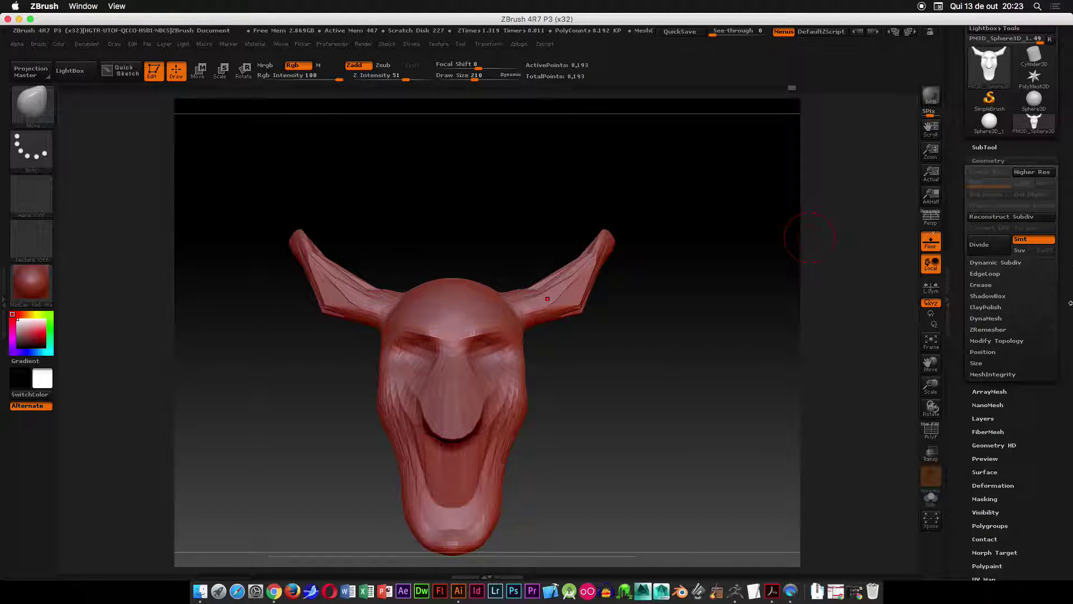
{"action": "left_click_drag", "start_coordinate": [1070, 375], "coordinate": [1032, 494]}
{"action": "mouse_move", "coordinate": [960, 233]}
{"action": "left_mouse_down"}
{"action": "mouse_move", "coordinate": [954, 197]}
{"action": "mouse_move", "coordinate": [953, 220]}
{"action": "left_mouse_up"}
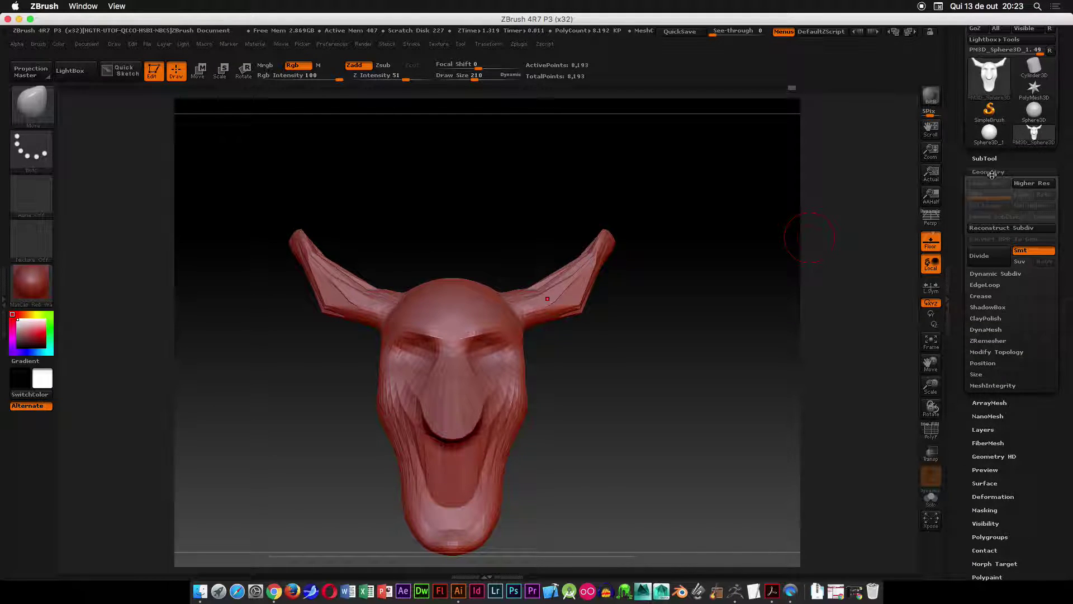
{"action": "left_click", "coordinate": [986, 329]}
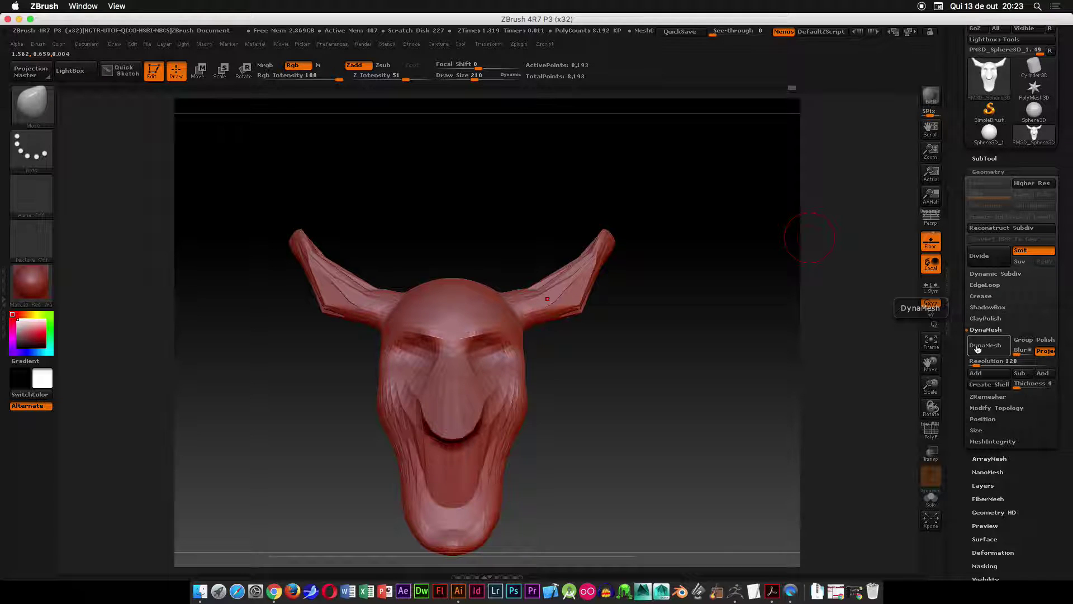
- Display the polyframe and examine the polygon density on the horns, the face and the crown
{"action": "mouse_move", "coordinate": [766, 326]}
{"action": "left_mouse_down"}
{"action": "mouse_move", "coordinate": [712, 321]}
{"action": "mouse_move", "coordinate": [746, 230]}
{"action": "mouse_move", "coordinate": [747, 331]}
{"action": "mouse_move", "coordinate": [790, 266]}
{"action": "mouse_move", "coordinate": [725, 302]}
{"action": "left_mouse_up"}
{"action": "mouse_move", "coordinate": [808, 267]}
{"action": "left_mouse_down"}
{"action": "mouse_move", "coordinate": [748, 311]}
{"action": "mouse_move", "coordinate": [673, 161]}
{"action": "mouse_move", "coordinate": [767, 273]}
{"action": "left_mouse_up"}
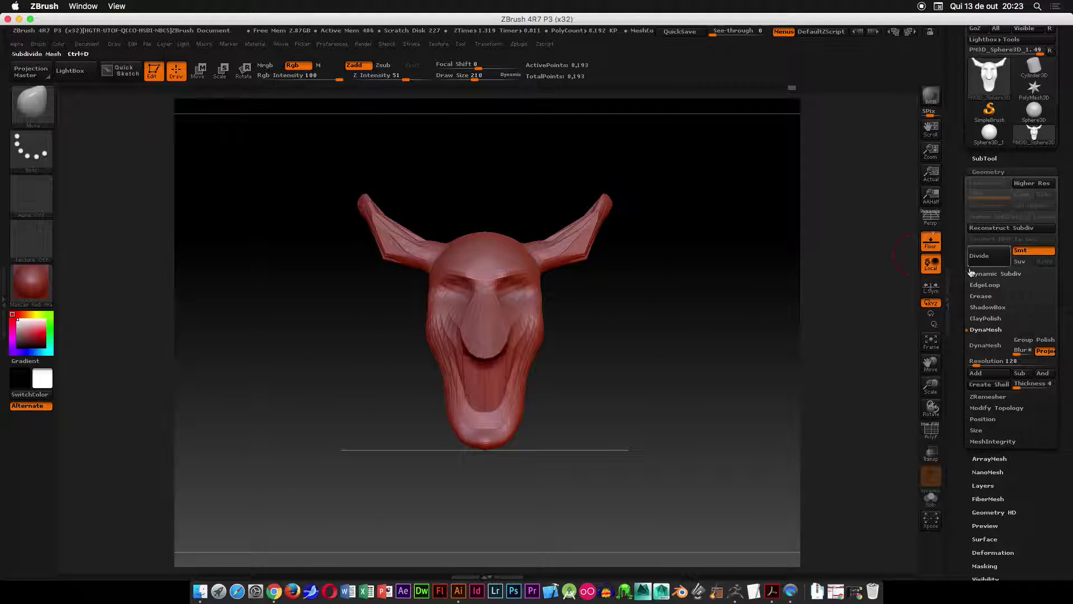
{"action": "key", "text": "shift+f"}
{"action": "left_click_drag", "start_coordinate": [621, 333], "coordinate": [508, 234]}
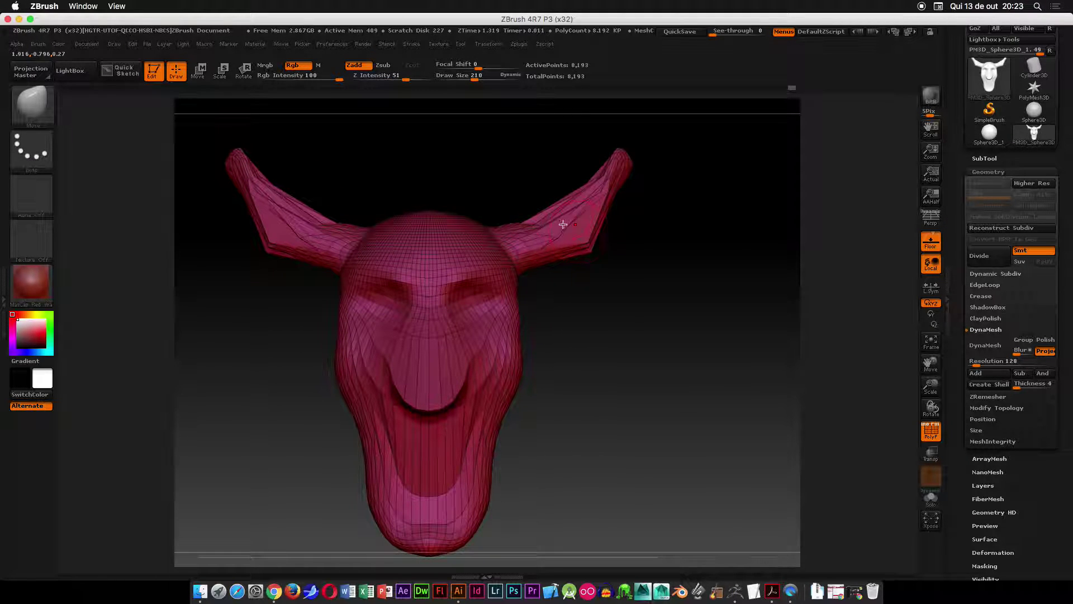
{"action": "mouse_move", "coordinate": [635, 293]}
{"action": "left_mouse_down", "text": "shift"}
{"action": "mouse_move", "coordinate": [645, 431]}
{"action": "mouse_move", "coordinate": [577, 257]}
{"action": "left_mouse_up", "text": "shift"}
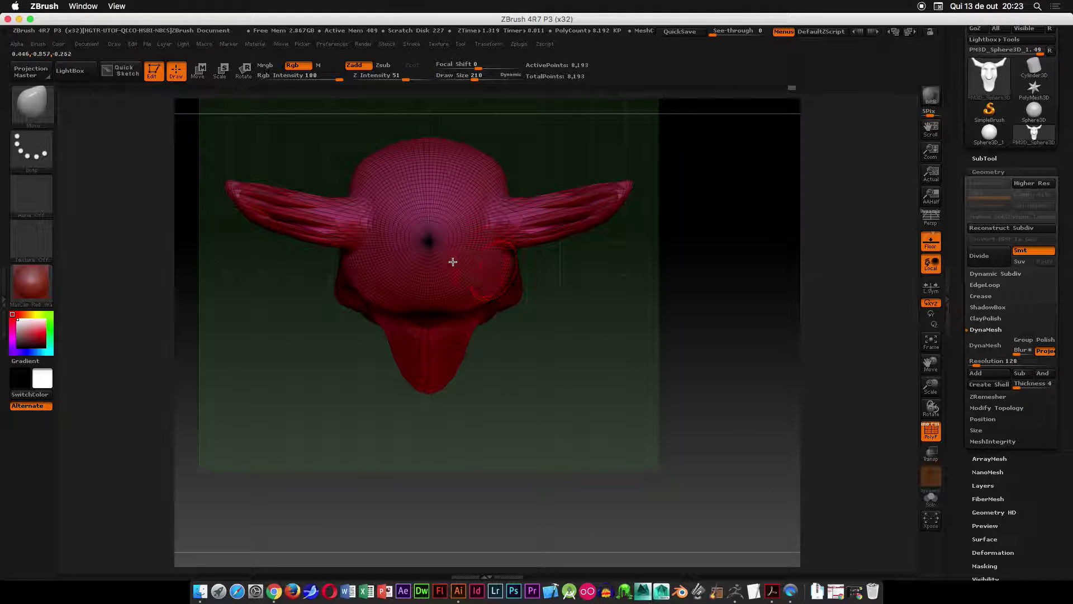
- Set the Move brush's draw size to 506 and pull the horns forward toward the face as seen from above
{"action": "left_click", "coordinate": [31, 104]}
{"action": "key", "text": "space"}
{"action": "mouse_move", "coordinate": [591, 207]}
{"action": "left_mouse_down"}
{"action": "mouse_move", "coordinate": [627, 201]}
{"action": "mouse_move", "coordinate": [632, 253]}
{"action": "left_mouse_up"}
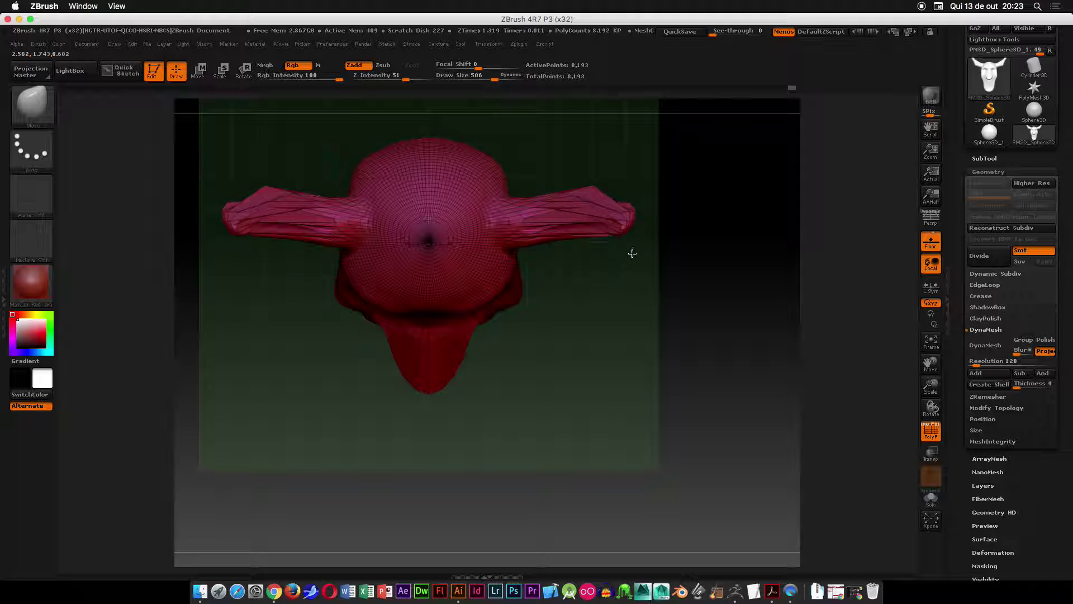
{"action": "mouse_move", "coordinate": [600, 190]}
{"action": "left_mouse_down"}
{"action": "mouse_move", "coordinate": [596, 222]}
{"action": "mouse_move", "coordinate": [627, 238]}
{"action": "left_mouse_up"}
{"action": "mouse_move", "coordinate": [608, 349]}
{"action": "left_mouse_down"}
{"action": "mouse_move", "coordinate": [602, 275]}
{"action": "mouse_move", "coordinate": [589, 292]}
{"action": "left_mouse_up"}
{"action": "left_click_drag", "start_coordinate": [639, 354], "coordinate": [661, 238], "text": "alt"}
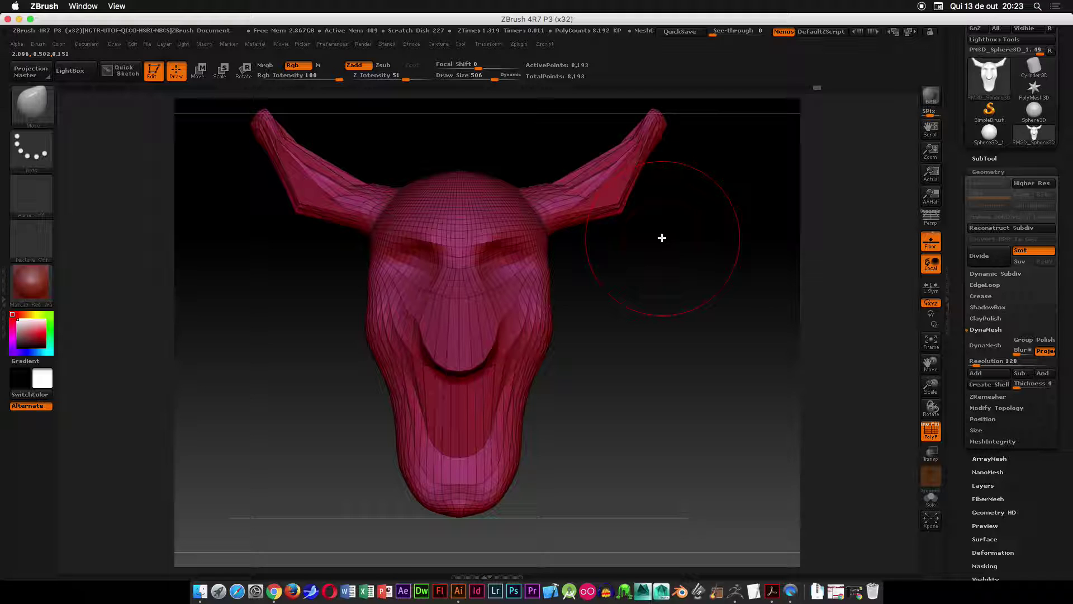
- Remesh the horned head with DynaMesh at resolution 128
{"action": "left_click_drag", "start_coordinate": [753, 318], "coordinate": [438, 258]}
{"action": "left_click_drag", "start_coordinate": [610, 357], "coordinate": [621, 387]}
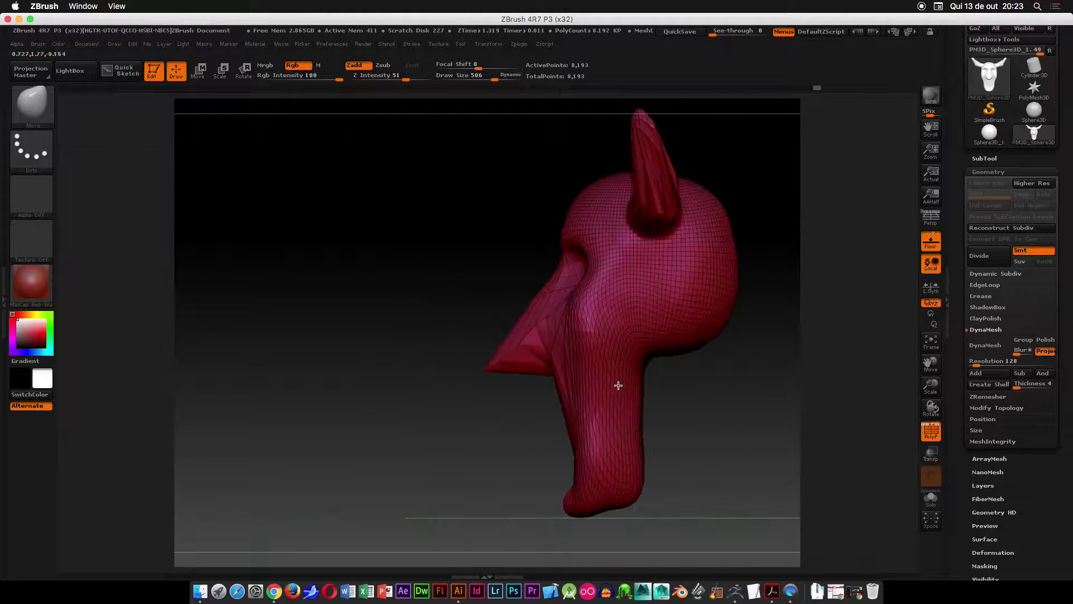
{"action": "left_click_drag", "start_coordinate": [388, 339], "coordinate": [727, 329]}
{"action": "left_click", "coordinate": [931, 324]}
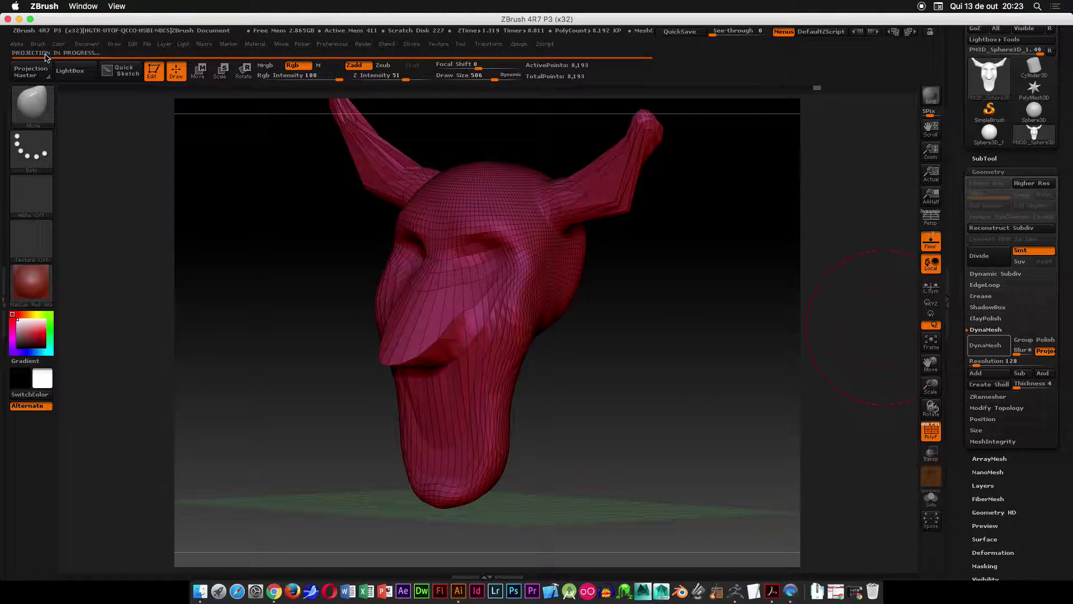
- Inspect the remeshed head from several sides, toggling the polyframe to compare the surface with its mesh
{"action": "mouse_move", "coordinate": [674, 300]}
{"action": "right_mouse_down"}
{"action": "mouse_move", "coordinate": [645, 292]}
{"action": "mouse_move", "coordinate": [623, 319]}
{"action": "right_mouse_up"}
{"action": "key", "text": "shift+f"}
{"action": "mouse_move", "coordinate": [376, 278]}
{"action": "right_mouse_down", "text": "alt"}
{"action": "mouse_move", "coordinate": [360, 242]}
{"action": "mouse_move", "coordinate": [455, 340]}
{"action": "right_mouse_up", "text": "alt"}
{"action": "key", "text": "b"}
{"action": "key", "text": "m"}
{"action": "key", "text": "v"}
{"action": "mouse_move", "coordinate": [395, 276]}
{"action": "right_mouse_down"}
{"action": "mouse_move", "coordinate": [376, 266]}
{"action": "mouse_move", "coordinate": [527, 287]}
{"action": "mouse_move", "coordinate": [455, 308]}
{"action": "right_mouse_up"}
{"action": "left_click_drag", "start_coordinate": [454, 307], "coordinate": [397, 250]}
{"action": "key", "text": "shift+f"}
{"action": "key", "text": "shift+f"}
{"action": "right_click_drag", "start_coordinate": [397, 250], "coordinate": [465, 302]}
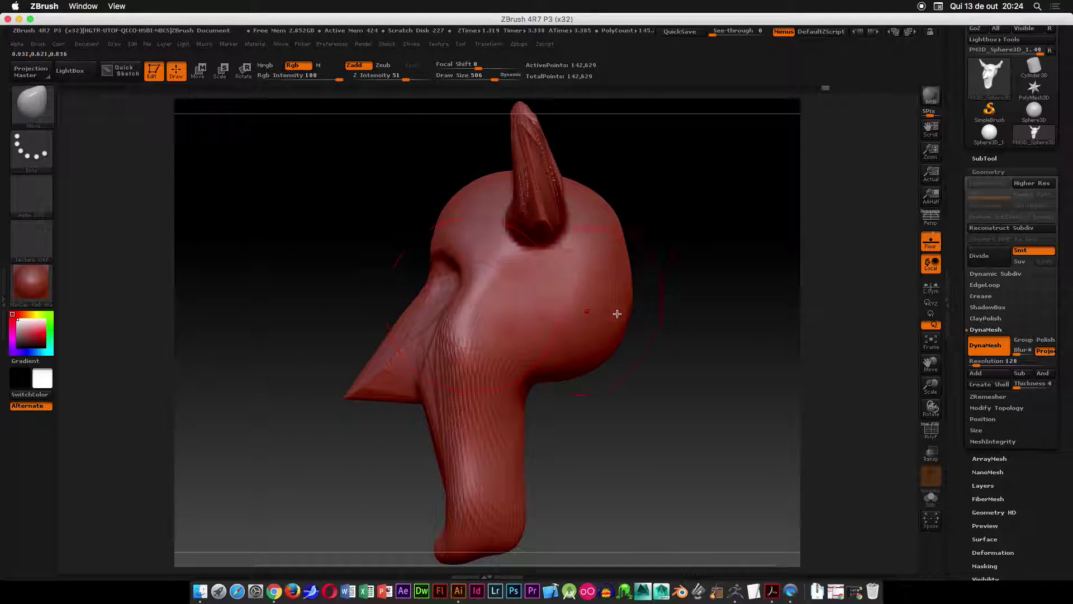
- Restore free XYZ rotation and examine the new polygon grid around the eyes, nose and cheeks with the polyframe displayed
{"action": "key", "text": "shift+f"}
{"action": "mouse_move", "coordinate": [702, 304]}
{"action": "left_mouse_down"}
{"action": "mouse_move", "coordinate": [754, 305]}
{"action": "mouse_move", "coordinate": [720, 346]}
{"action": "mouse_move", "coordinate": [742, 345]}
{"action": "left_mouse_up"}
{"action": "left_click", "coordinate": [930, 302]}
{"action": "mouse_move", "coordinate": [702, 312]}
{"action": "left_mouse_down"}
{"action": "mouse_move", "coordinate": [713, 311]}
{"action": "mouse_move", "coordinate": [613, 245]}
{"action": "mouse_move", "coordinate": [697, 257]}
{"action": "left_mouse_up"}
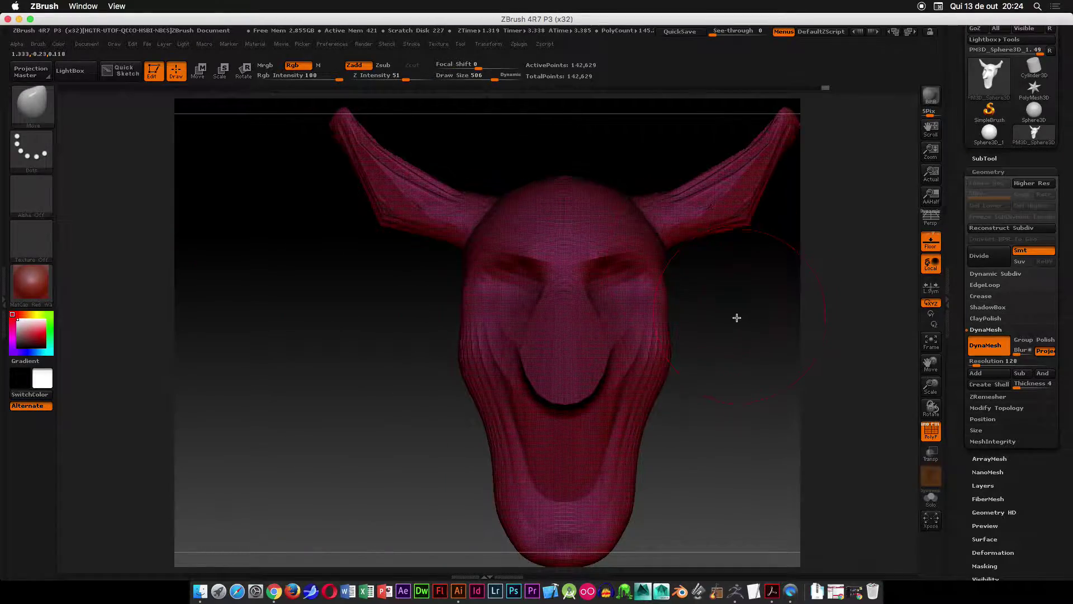
{"action": "left_click_drag", "start_coordinate": [738, 317], "coordinate": [690, 278]}
{"action": "mouse_move", "coordinate": [696, 324]}
{"action": "right_mouse_down", "text": "ctrl"}
{"action": "mouse_move", "coordinate": [668, 439]}
{"action": "mouse_move", "coordinate": [668, 386]}
{"action": "mouse_move", "coordinate": [647, 467]}
{"action": "mouse_move", "coordinate": [557, 323]}
{"action": "mouse_move", "coordinate": [533, 304]}
{"action": "right_mouse_up", "text": "ctrl"}
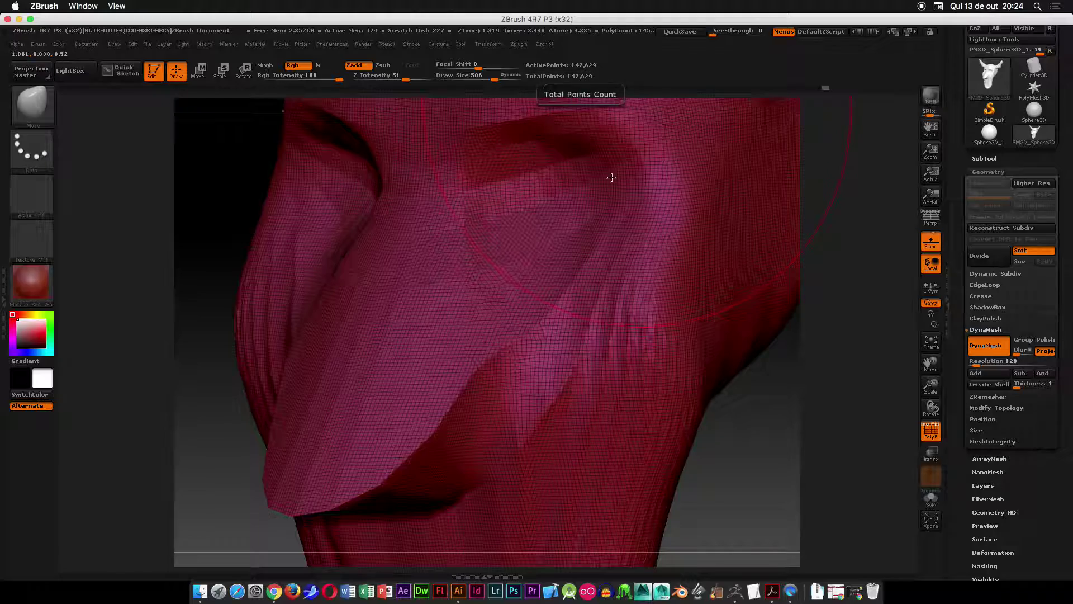
{"action": "key", "text": "shift"}
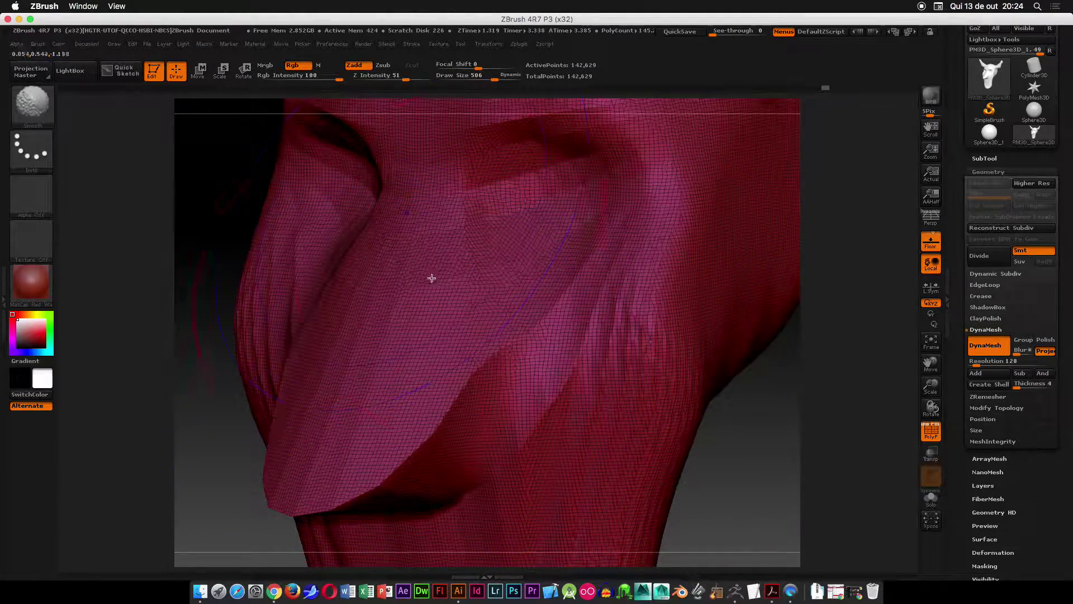
{"action": "mouse_move", "coordinate": [616, 306]}
{"action": "right_mouse_down", "text": "ctrl"}
{"action": "mouse_move", "coordinate": [573, 438]}
{"action": "mouse_move", "coordinate": [557, 318]}
{"action": "mouse_move", "coordinate": [521, 339]}
{"action": "right_mouse_up", "text": "ctrl"}
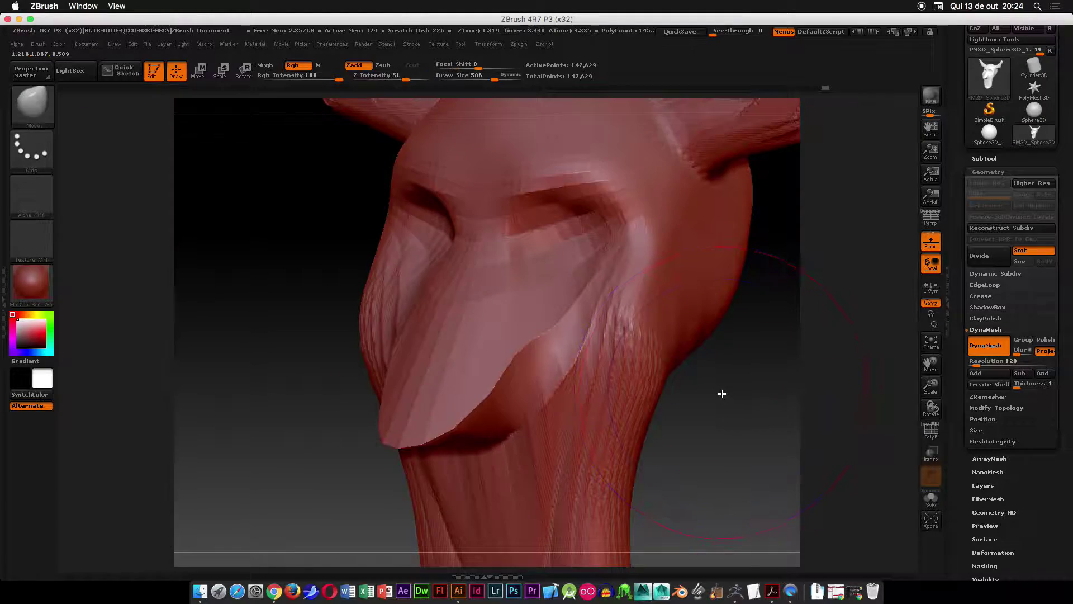
- Smooth the creases across the face, around the nose and the mouth
{"action": "left_click_drag", "start_coordinate": [719, 391], "coordinate": [618, 417]}
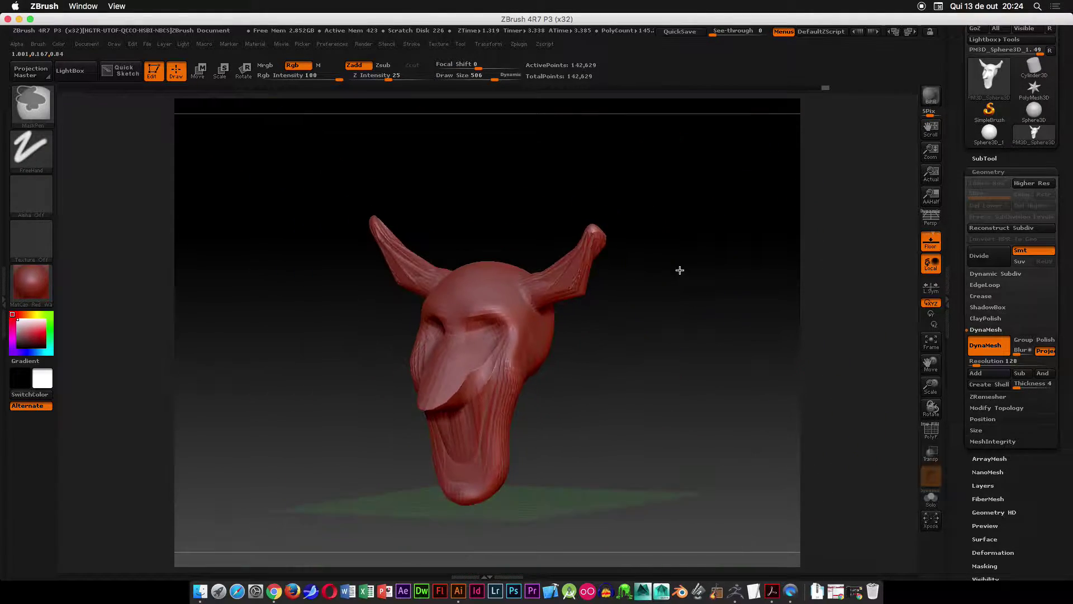
{"action": "left_click_drag", "start_coordinate": [681, 269], "coordinate": [668, 333]}
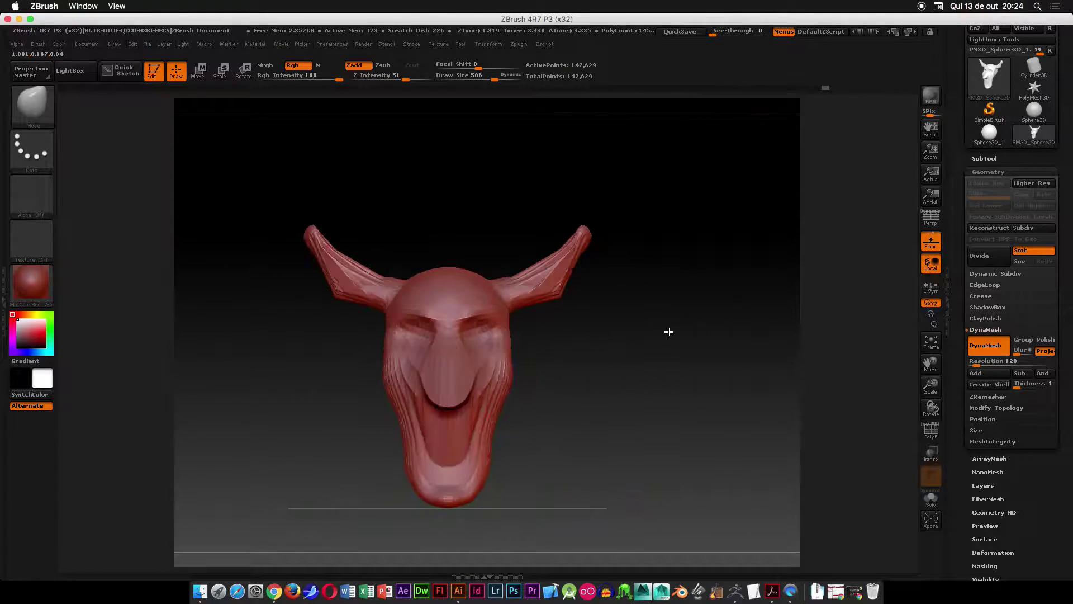
{"action": "left_click_drag", "start_coordinate": [589, 327], "coordinate": [580, 370], "text": "alt"}
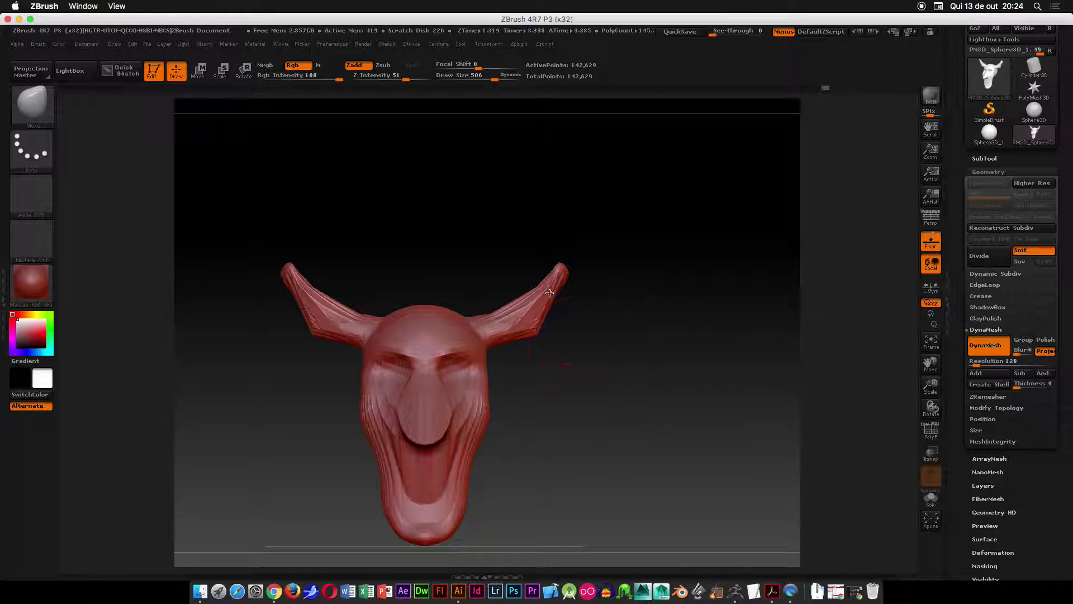
{"action": "left_click_drag", "start_coordinate": [460, 374], "coordinate": [409, 403], "text": "shift"}
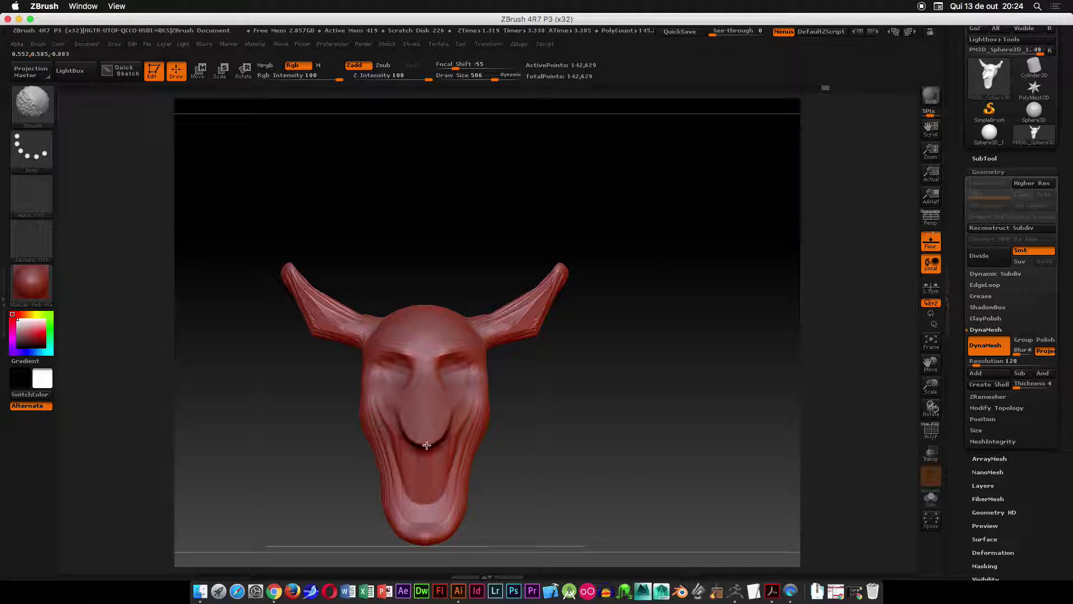
- Smooth the ridges along the horns from the front and the side
{"action": "mouse_move", "coordinate": [502, 319]}
{"action": "left_mouse_down", "text": "shift"}
{"action": "mouse_move", "coordinate": [551, 282]}
{"action": "mouse_move", "coordinate": [532, 301]}
{"action": "left_mouse_up", "text": "shift"}
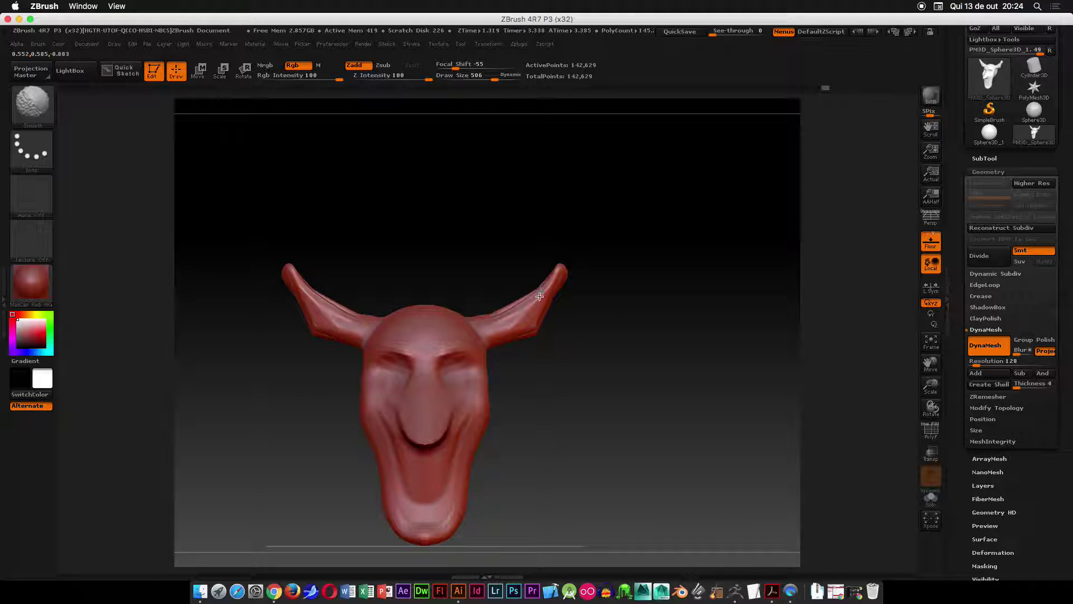
{"action": "mouse_move", "coordinate": [549, 379]}
{"action": "left_mouse_down"}
{"action": "mouse_move", "coordinate": [541, 335]}
{"action": "mouse_move", "coordinate": [613, 314]}
{"action": "mouse_move", "coordinate": [612, 235]}
{"action": "left_mouse_up"}
{"action": "left_click_drag", "start_coordinate": [517, 386], "coordinate": [562, 410], "text": "alt"}
{"action": "right_click_drag", "start_coordinate": [562, 410], "coordinate": [552, 475], "text": "ctrl"}
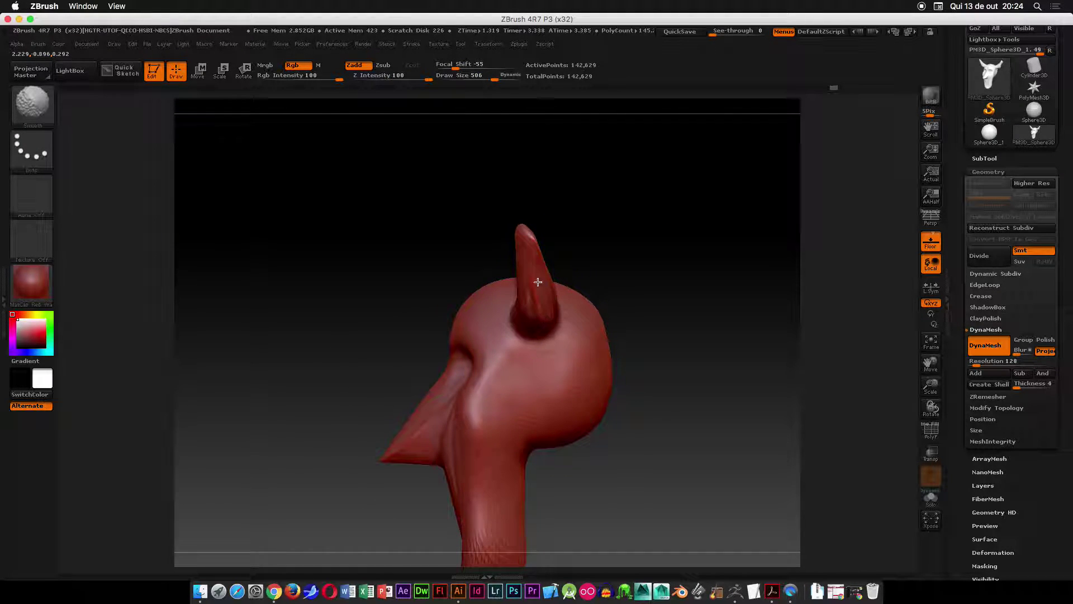
{"action": "mouse_move", "coordinate": [583, 230]}
{"action": "left_mouse_down", "text": "shift"}
{"action": "mouse_move", "coordinate": [627, 223]}
{"action": "mouse_move", "coordinate": [606, 337]}
{"action": "left_mouse_up", "text": "shift"}
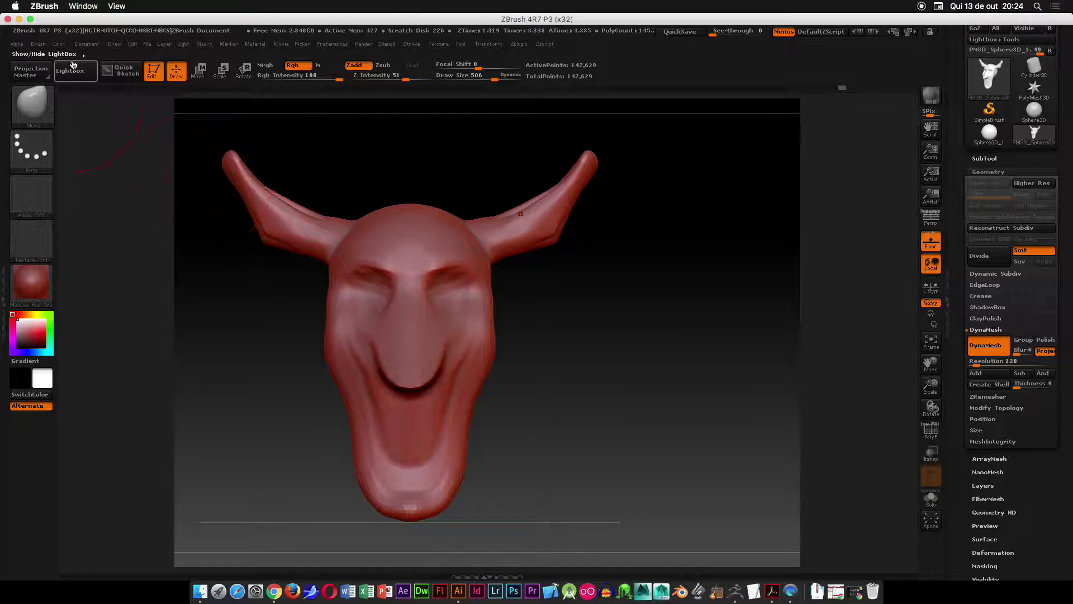
- Choose the ClayBuildup brush, set its draw size to 359, and build up and smooth the grooved surface of the horns
{"action": "left_click", "coordinate": [32, 115]}
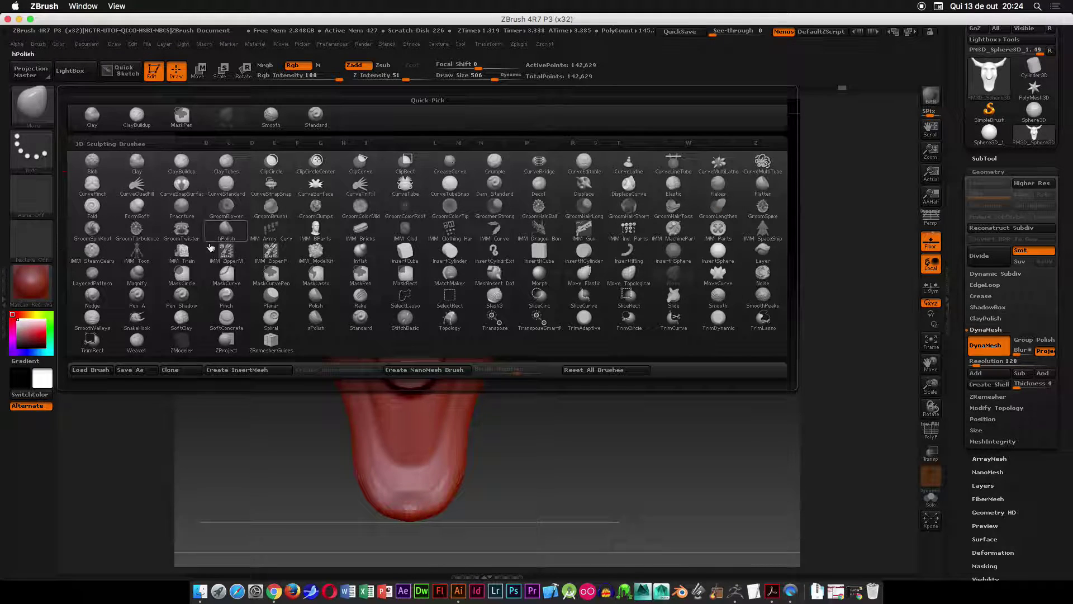
{"action": "left_click", "coordinate": [186, 178]}
{"action": "left_click_drag", "start_coordinate": [650, 271], "coordinate": [575, 354], "text": "alt"}
{"action": "right_click_drag", "start_coordinate": [581, 319], "coordinate": [565, 459], "text": "ctrl"}
{"action": "key", "text": "space"}
{"action": "left_click_drag", "start_coordinate": [464, 302], "coordinate": [459, 313]}
{"action": "mouse_move", "coordinate": [542, 287]}
{"action": "left_mouse_down"}
{"action": "mouse_move", "coordinate": [588, 391]}
{"action": "mouse_move", "coordinate": [520, 352]}
{"action": "left_mouse_up"}
{"action": "left_click_drag", "start_coordinate": [435, 323], "coordinate": [449, 316]}
{"action": "key", "text": "shift"}
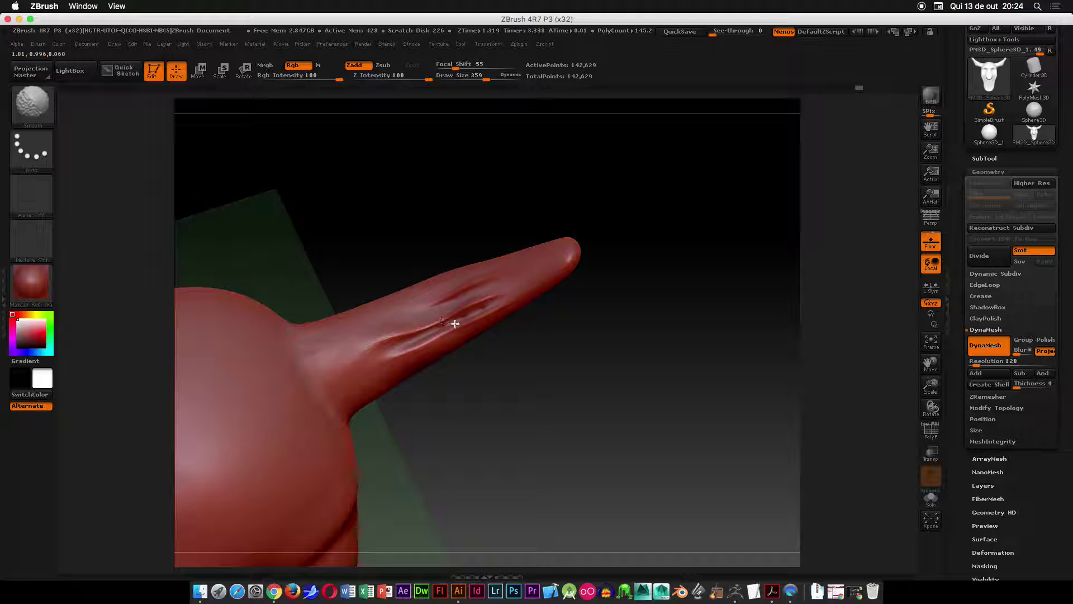
- Reduce the ClayBuildup draw size to 135 and fill the remaining grooves with strokes along the horn
{"action": "key", "text": "space"}
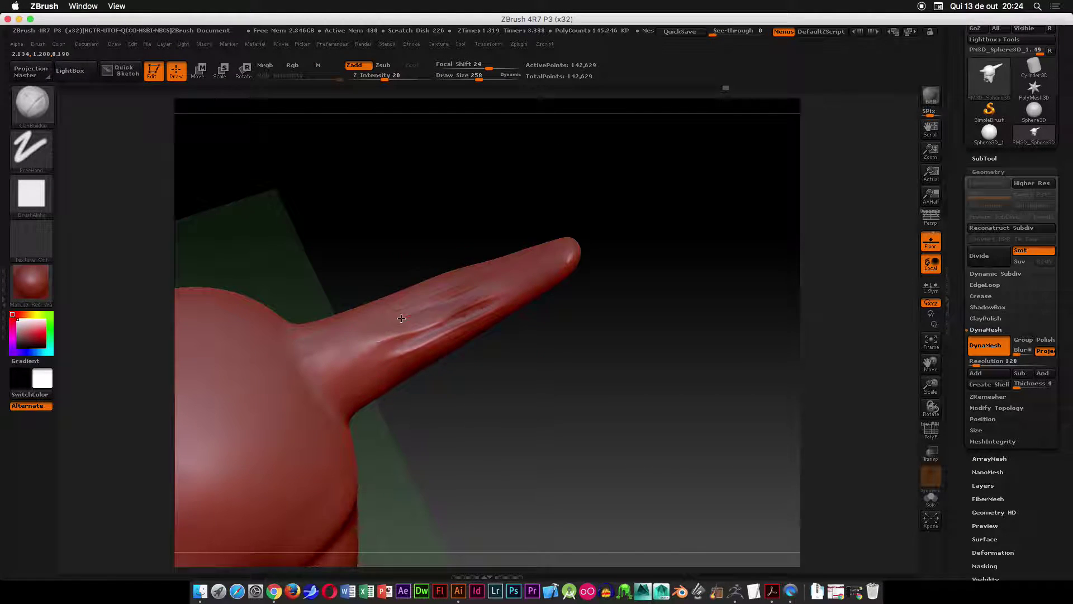
{"action": "mouse_move", "coordinate": [540, 356]}
{"action": "right_mouse_down", "text": "alt"}
{"action": "mouse_move", "coordinate": [554, 333]}
{"action": "mouse_move", "coordinate": [539, 405]}
{"action": "right_mouse_up", "text": "alt"}
{"action": "key", "text": "space"}
{"action": "left_click_drag", "start_coordinate": [475, 294], "coordinate": [460, 293]}
{"action": "left_click_drag", "start_coordinate": [315, 344], "coordinate": [531, 247]}
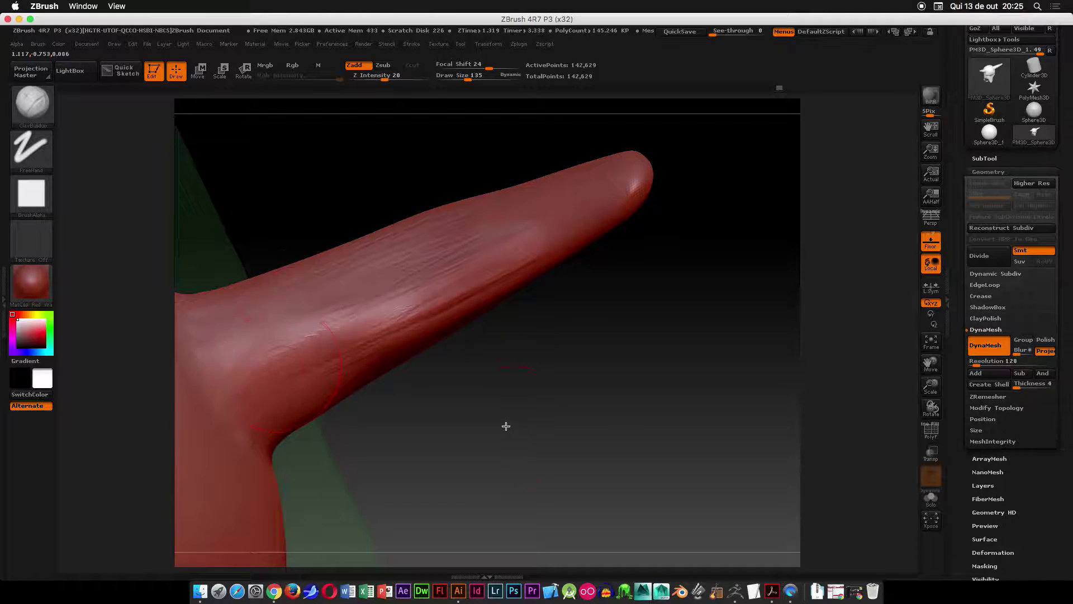
- Add more clay strokes along the middle of the horn and undo the last one
{"action": "left_click_drag", "start_coordinate": [511, 428], "coordinate": [450, 307]}
{"action": "mouse_move", "coordinate": [388, 279]}
{"action": "left_mouse_down"}
{"action": "mouse_move", "coordinate": [448, 299]}
{"action": "mouse_move", "coordinate": [439, 290]}
{"action": "left_mouse_up"}
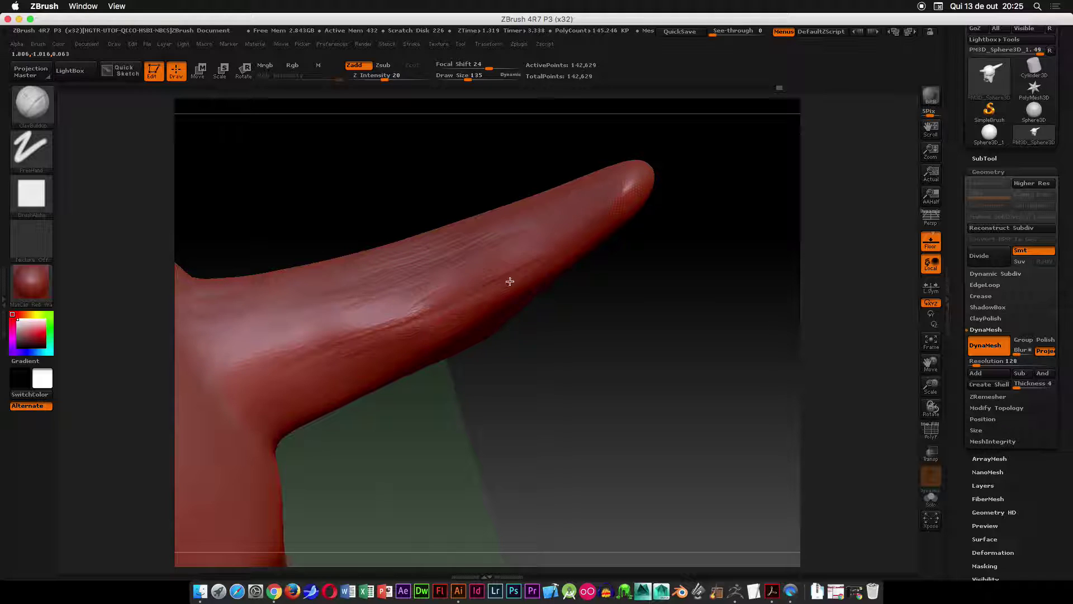
{"action": "mouse_move", "coordinate": [447, 302]}
{"action": "left_mouse_down"}
{"action": "mouse_move", "coordinate": [393, 326]}
{"action": "mouse_move", "coordinate": [409, 309]}
{"action": "mouse_move", "coordinate": [427, 322]}
{"action": "left_mouse_up"}
{"action": "key", "text": "ctrl+z"}
- Build up clay around the horn's angular bend and down its side toward the base to round its shape
{"action": "left_click_drag", "start_coordinate": [557, 424], "coordinate": [531, 318]}
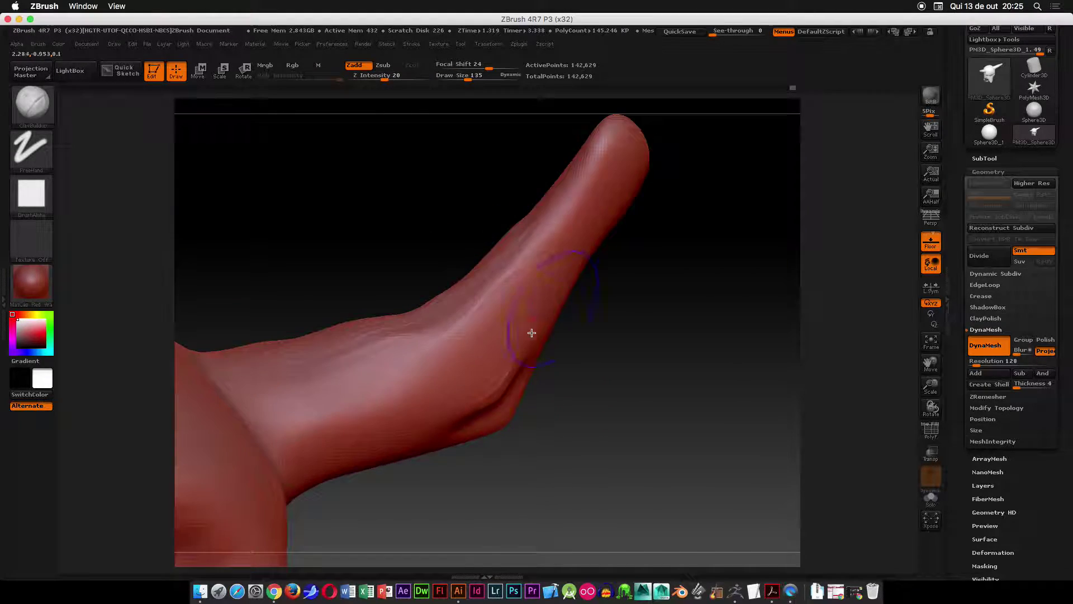
{"action": "left_click_drag", "start_coordinate": [553, 426], "coordinate": [497, 417]}
{"action": "mouse_move", "coordinate": [592, 376]}
{"action": "left_mouse_down"}
{"action": "mouse_move", "coordinate": [486, 397]}
{"action": "mouse_move", "coordinate": [492, 421]}
{"action": "mouse_move", "coordinate": [513, 330]}
{"action": "mouse_move", "coordinate": [493, 420]}
{"action": "left_mouse_up"}
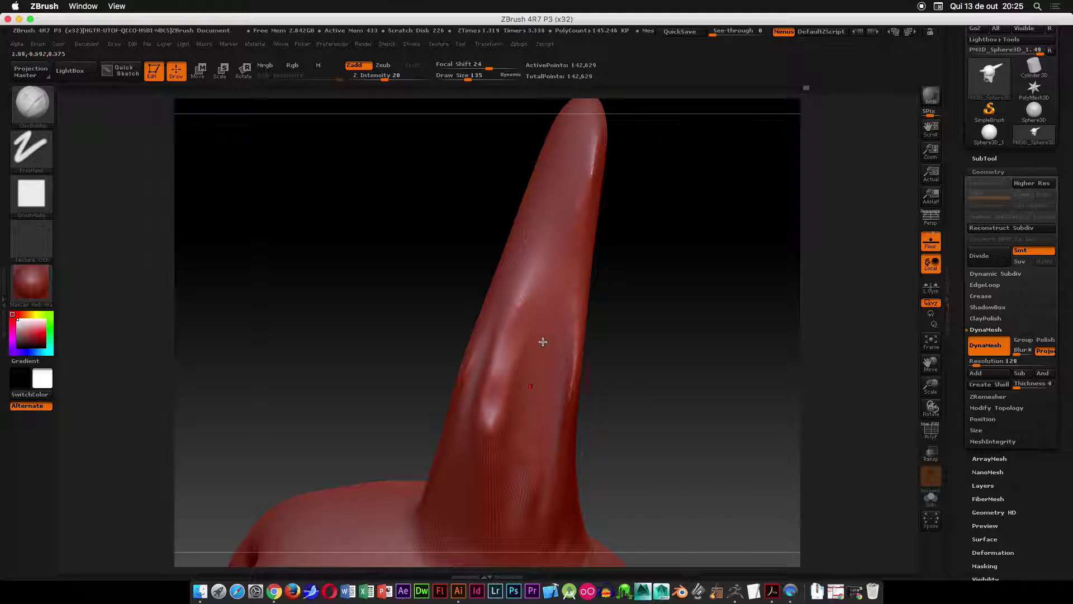
{"action": "left_click_drag", "start_coordinate": [540, 354], "coordinate": [518, 476]}
{"action": "left_click_drag", "start_coordinate": [559, 349], "coordinate": [538, 475]}
{"action": "mouse_move", "coordinate": [489, 352]}
{"action": "left_mouse_down"}
{"action": "mouse_move", "coordinate": [482, 416]}
{"action": "mouse_move", "coordinate": [472, 411]}
{"action": "left_mouse_up"}
- Set the ClayBuildup brush's draw size to 656 and its focal shift to 14
{"action": "mouse_move", "coordinate": [642, 403]}
{"action": "left_mouse_down"}
{"action": "mouse_move", "coordinate": [676, 395]}
{"action": "mouse_move", "coordinate": [665, 427]}
{"action": "mouse_move", "coordinate": [702, 465]}
{"action": "mouse_move", "coordinate": [721, 322]}
{"action": "mouse_move", "coordinate": [682, 328]}
{"action": "mouse_move", "coordinate": [678, 311]}
{"action": "mouse_move", "coordinate": [699, 249]}
{"action": "mouse_move", "coordinate": [558, 245]}
{"action": "left_mouse_up"}
{"action": "mouse_move", "coordinate": [559, 246]}
{"action": "right_mouse_down", "text": "ctrl"}
{"action": "mouse_move", "coordinate": [539, 173]}
{"action": "mouse_move", "coordinate": [449, 210]}
{"action": "right_mouse_up", "text": "ctrl"}
{"action": "mouse_move", "coordinate": [490, 209]}
{"action": "right_mouse_down", "text": "ctrl"}
{"action": "mouse_move", "coordinate": [496, 267]}
{"action": "mouse_move", "coordinate": [487, 242]}
{"action": "right_mouse_up", "text": "ctrl"}
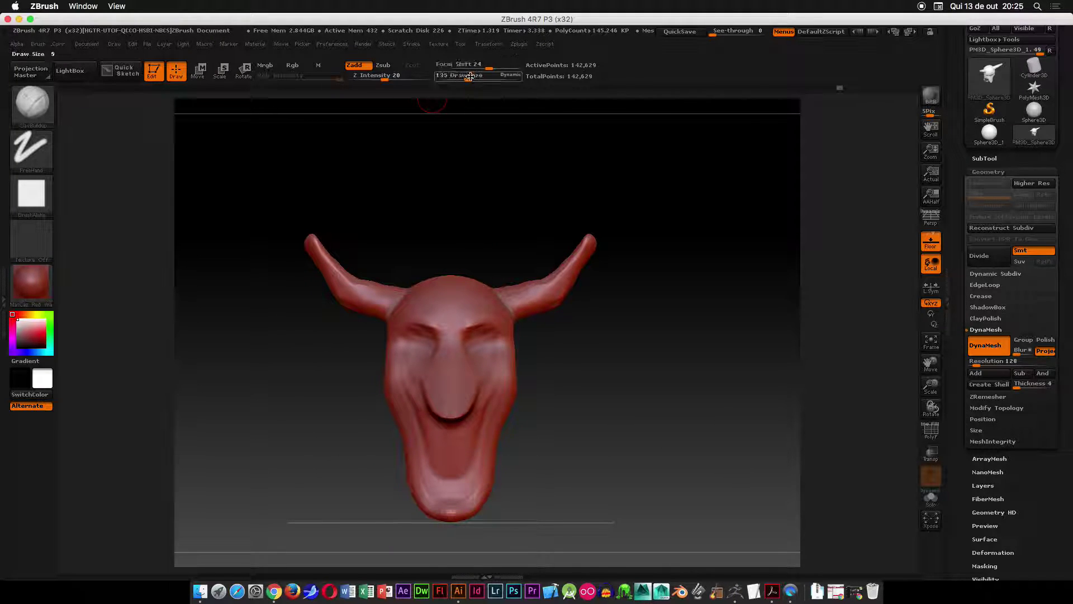
{"action": "mouse_move", "coordinate": [493, 68]}
{"action": "left_mouse_down"}
{"action": "mouse_move", "coordinate": [479, 78]}
{"action": "mouse_move", "coordinate": [502, 80]}
{"action": "left_mouse_up"}
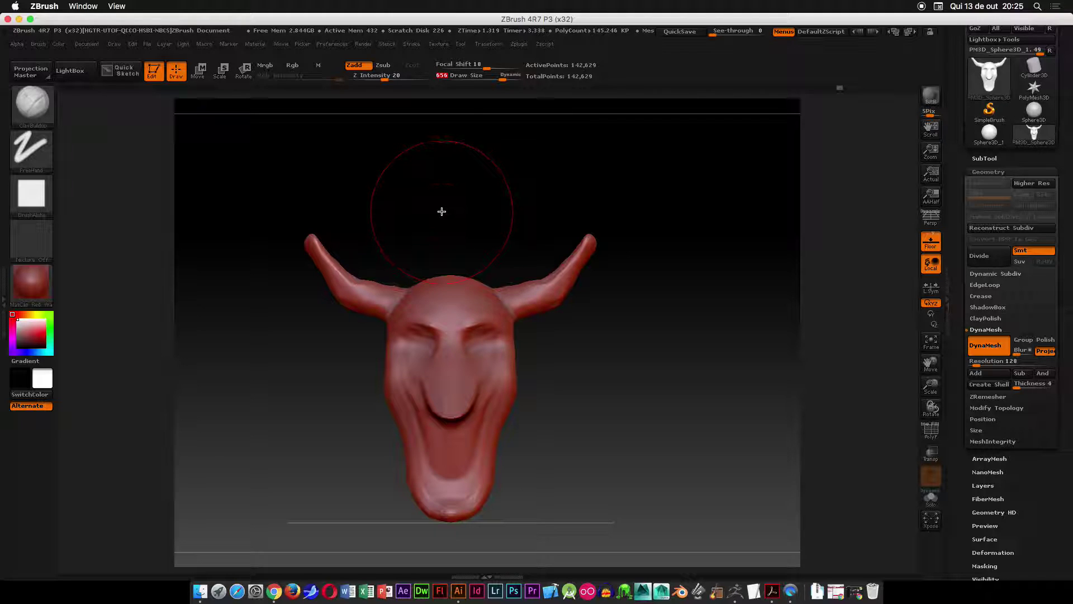
{"action": "mouse_move", "coordinate": [488, 67]}
{"action": "left_mouse_down"}
{"action": "mouse_move", "coordinate": [513, 66]}
{"action": "mouse_move", "coordinate": [450, 69]}
{"action": "mouse_move", "coordinate": [492, 74]}
{"action": "mouse_move", "coordinate": [484, 71]}
{"action": "left_mouse_up"}
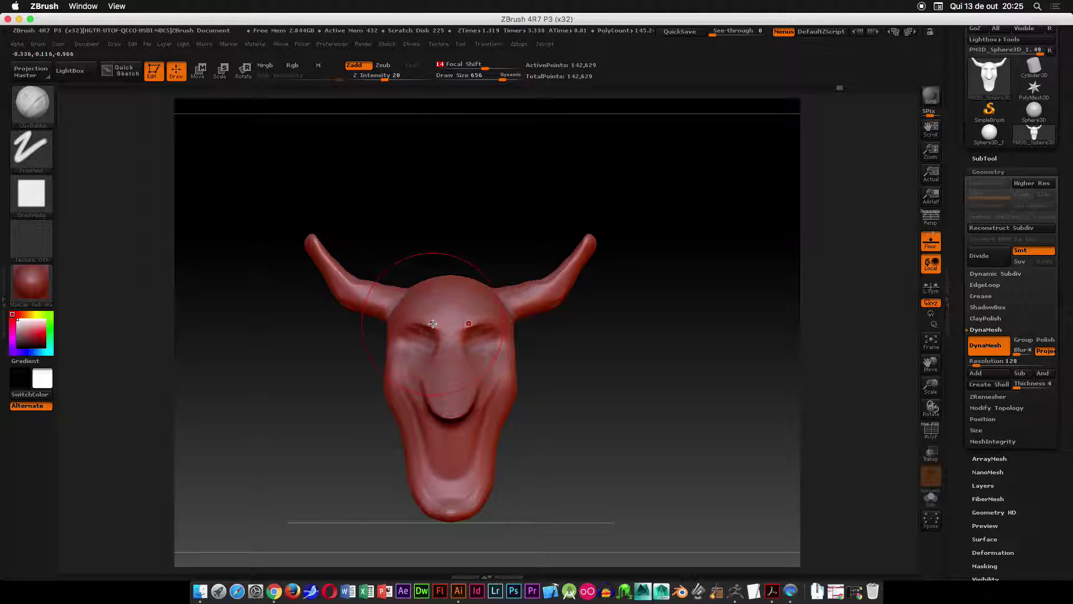
- Set the draw size to 310 and build up a round bump in the middle of the forehead
{"action": "left_click_drag", "start_coordinate": [471, 182], "coordinate": [438, 327], "text": "alt"}
{"action": "left_click_drag", "start_coordinate": [410, 189], "coordinate": [460, 182], "text": "alt"}
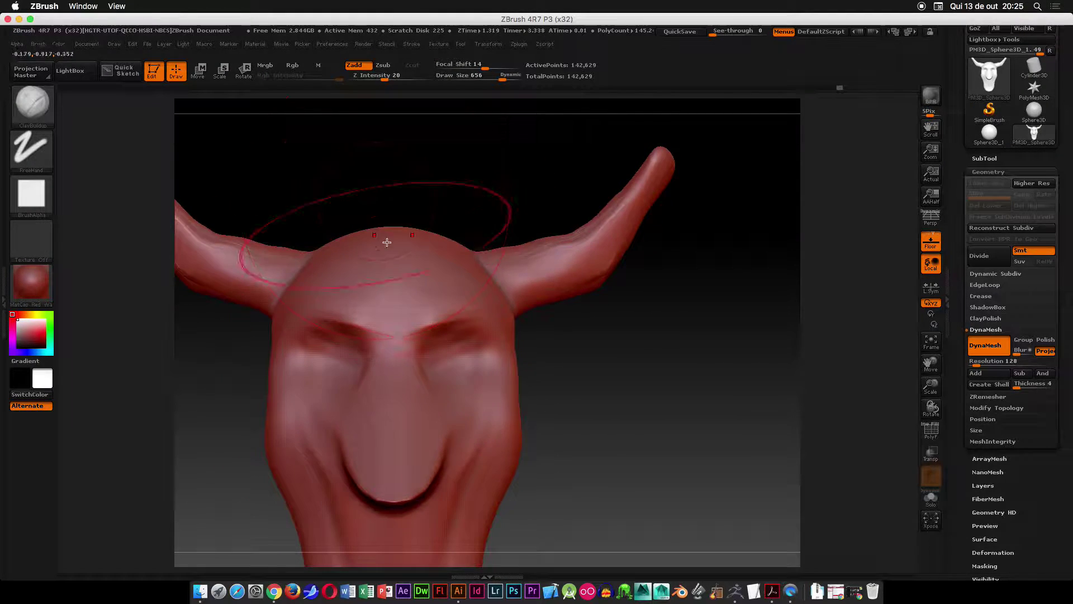
{"action": "key", "text": "space"}
{"action": "left_click_drag", "start_coordinate": [388, 273], "coordinate": [370, 273]}
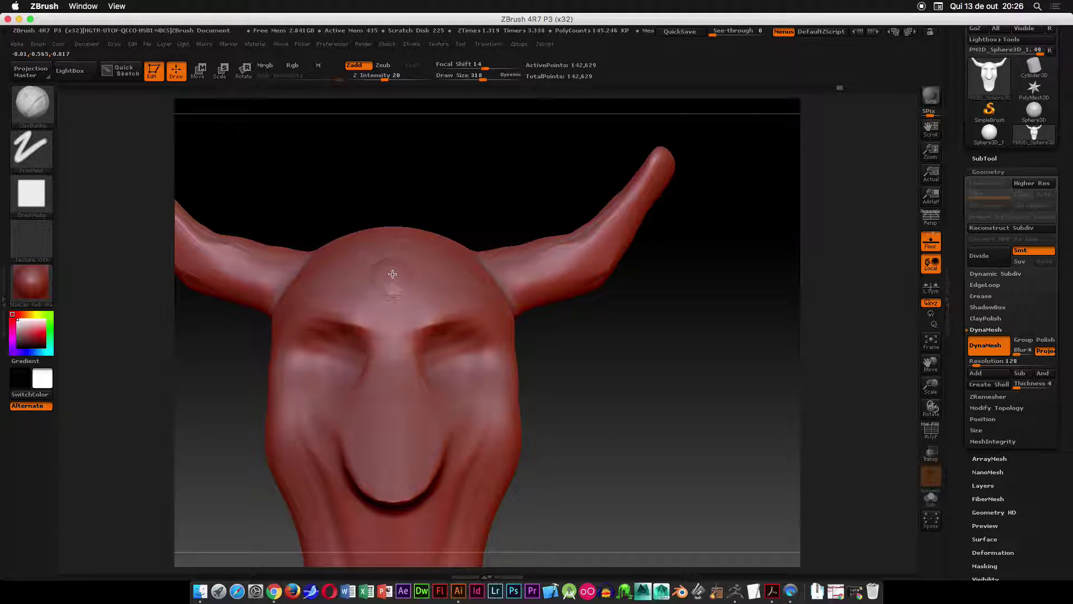
{"action": "left_click_drag", "start_coordinate": [395, 282], "coordinate": [400, 271]}
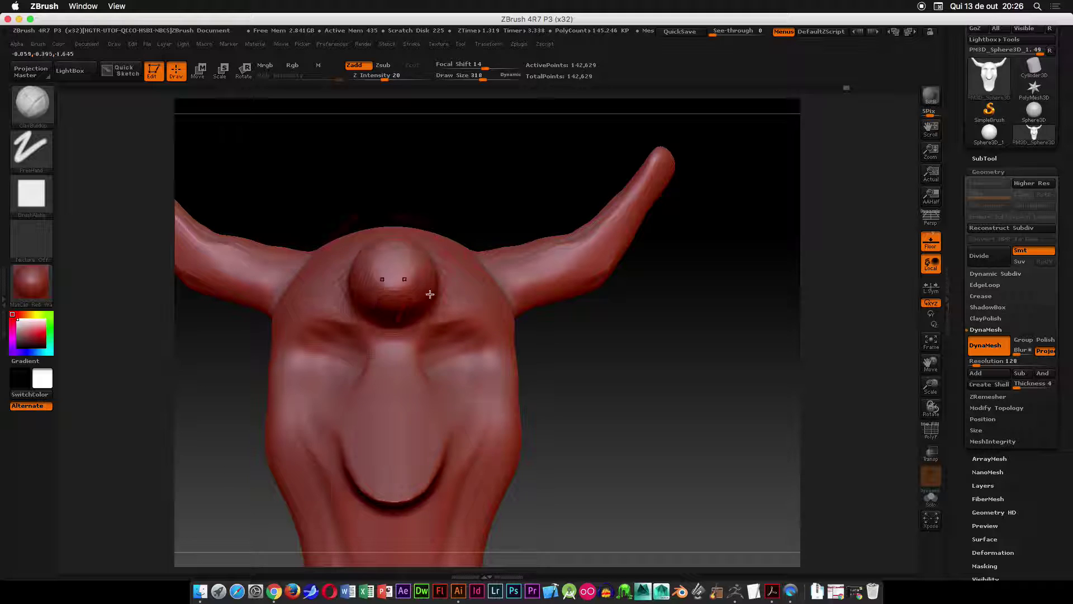
- Undo the forehead bump strokes and build up clay along the brow ridge above the eyes
{"action": "key", "text": "super+z"}
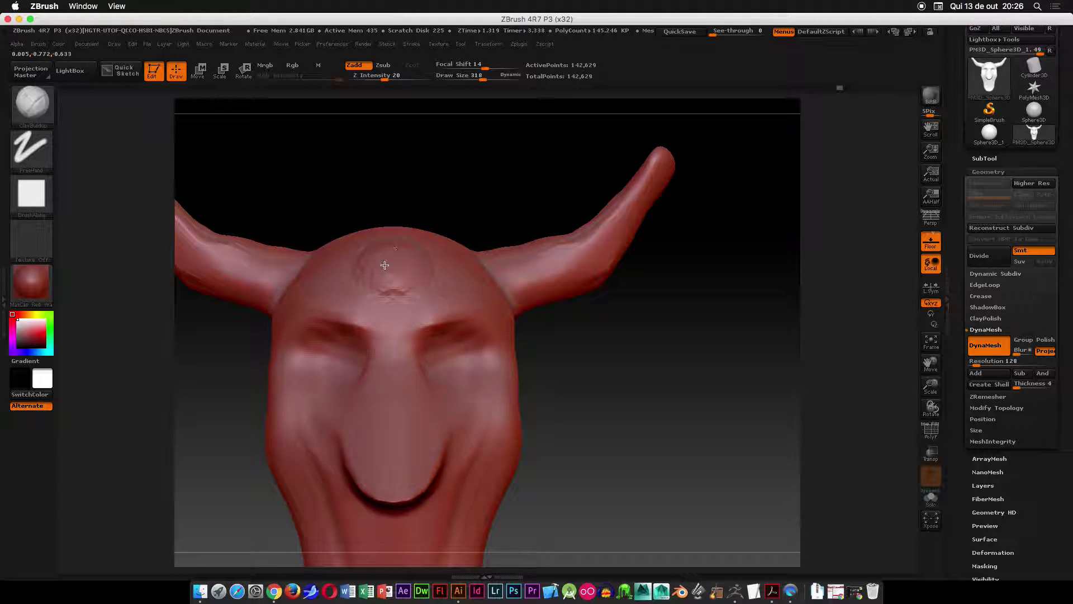
{"action": "key", "text": "super+z"}
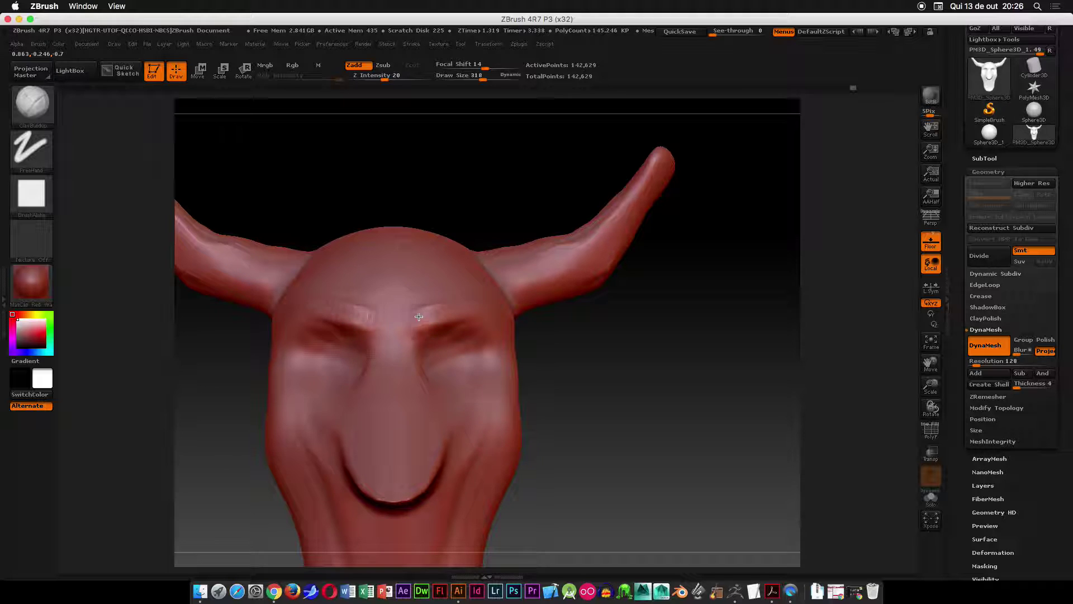
{"action": "mouse_move", "coordinate": [434, 312]}
{"action": "left_mouse_down"}
{"action": "mouse_move", "coordinate": [341, 327]}
{"action": "mouse_move", "coordinate": [375, 335]}
{"action": "left_mouse_up"}
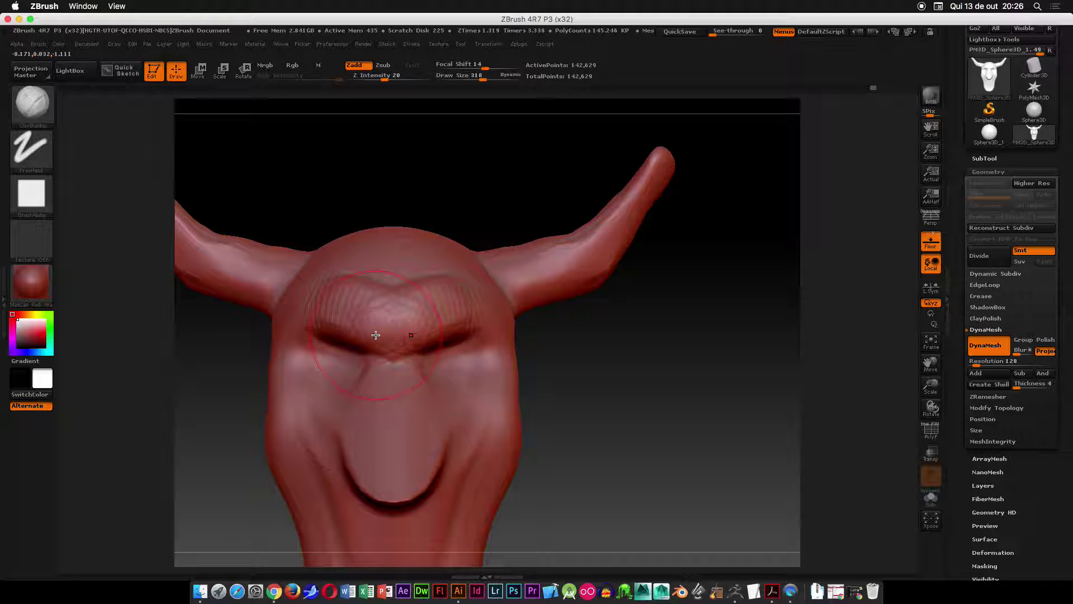
{"action": "left_click_drag", "start_coordinate": [586, 356], "coordinate": [532, 350]}
{"action": "key", "text": "super+z"}
{"action": "left_click_drag", "start_coordinate": [319, 304], "coordinate": [461, 318]}
- Set the draw size to 237 and smooth the clay marks on the brow ridge
{"action": "key", "text": "space"}
{"action": "left_click_drag", "start_coordinate": [545, 377], "coordinate": [522, 360]}
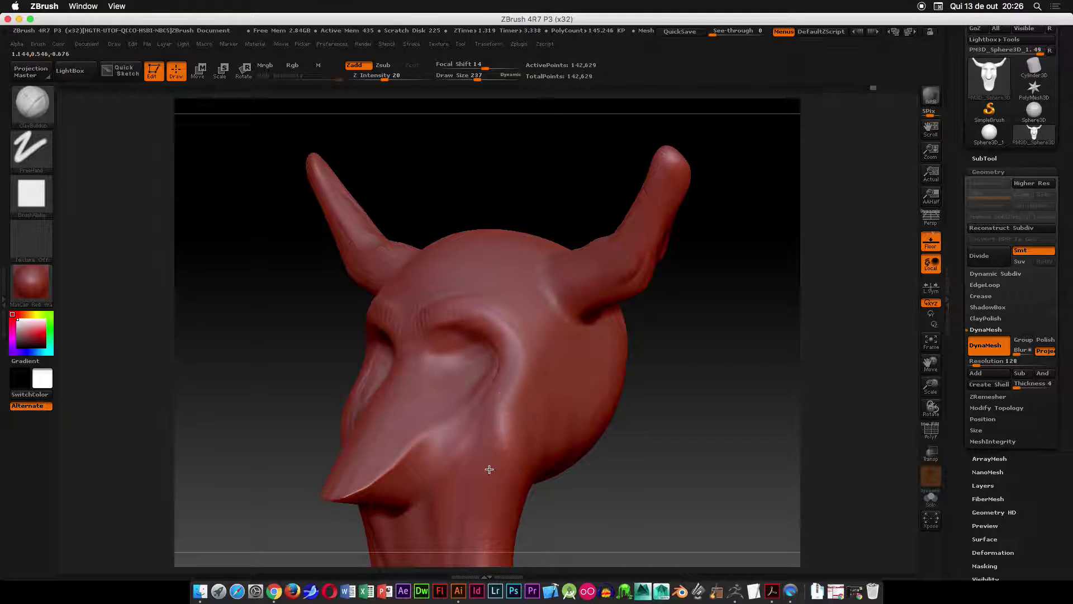
{"action": "left_click_drag", "start_coordinate": [666, 396], "coordinate": [566, 320]}
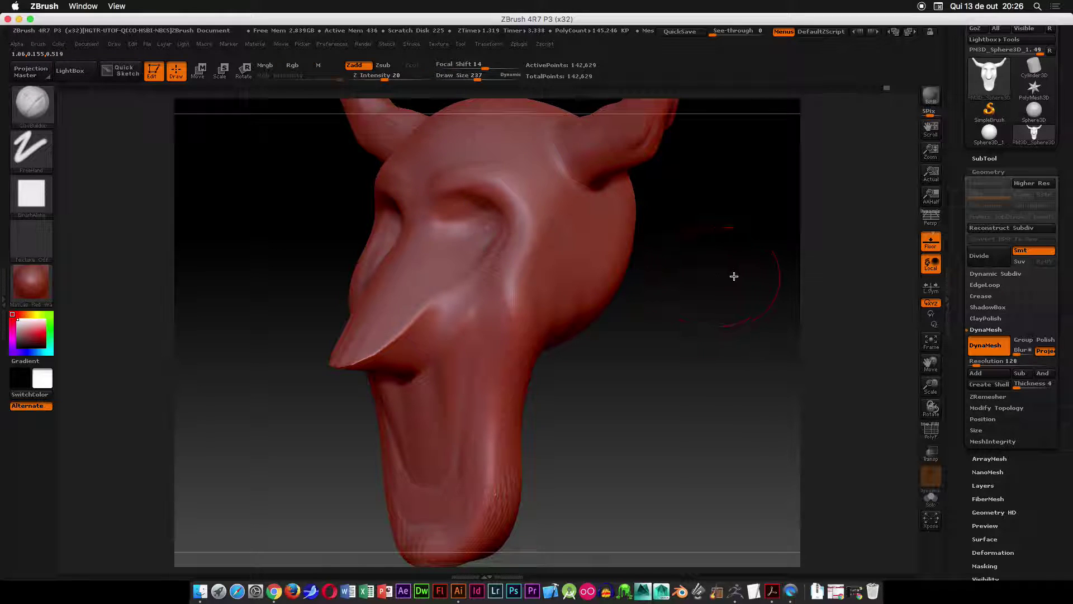
{"action": "left_click_drag", "start_coordinate": [733, 276], "coordinate": [608, 273], "text": "shift"}
{"action": "left_click", "coordinate": [372, 77]}
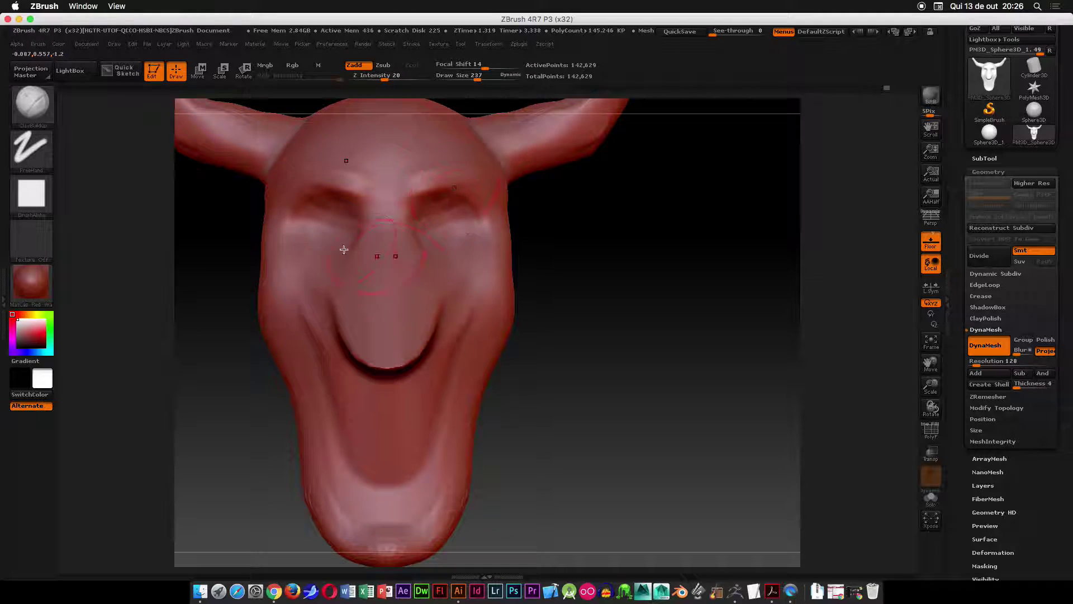
- Set the draw size to 185 and try a clay stroke on the cheek beside the nose, undoing it
{"action": "key", "text": "space"}
{"action": "left_click_drag", "start_coordinate": [358, 209], "coordinate": [339, 206]}
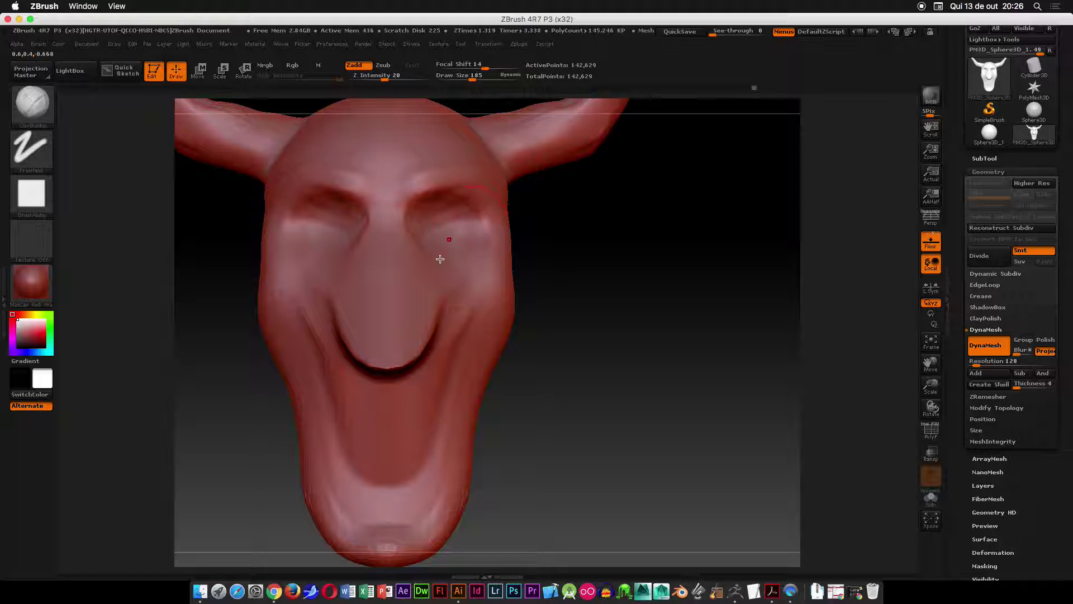
{"action": "left_click_drag", "start_coordinate": [451, 277], "coordinate": [464, 284]}
{"action": "key", "text": "ctrl+z"}
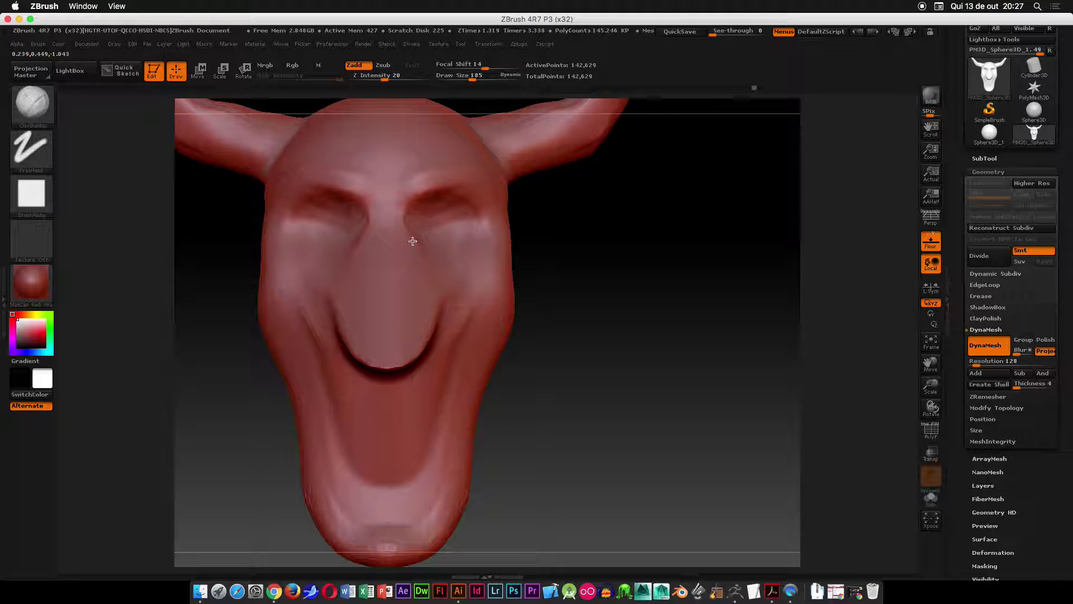
- Smooth the area below the eye and along the side of the nose bridge
{"action": "left_click_drag", "start_coordinate": [591, 291], "coordinate": [554, 285]}
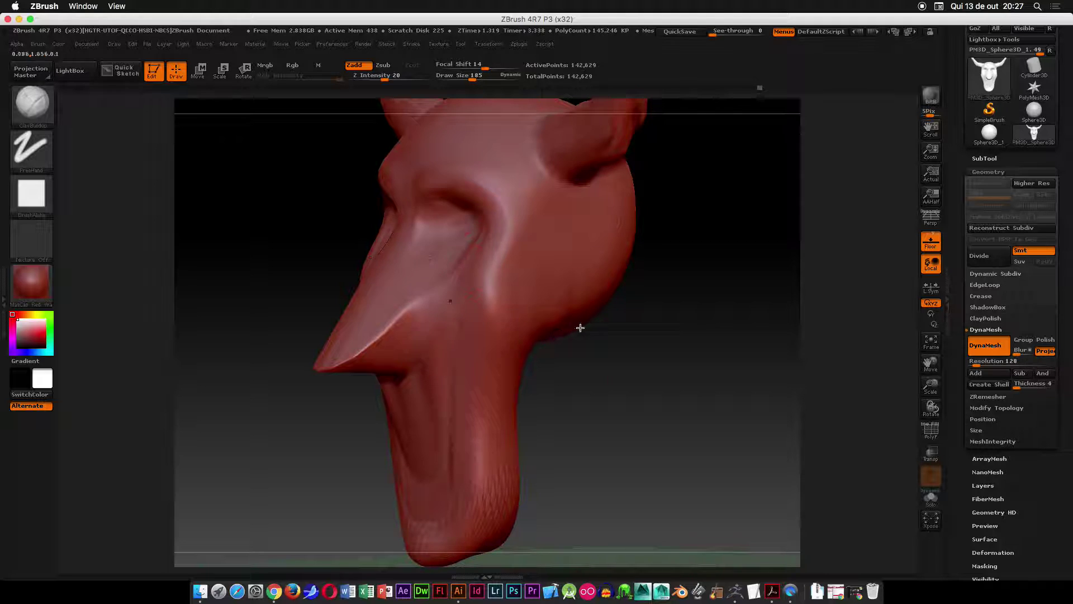
{"action": "left_click_drag", "start_coordinate": [560, 311], "coordinate": [599, 360], "text": "shift"}
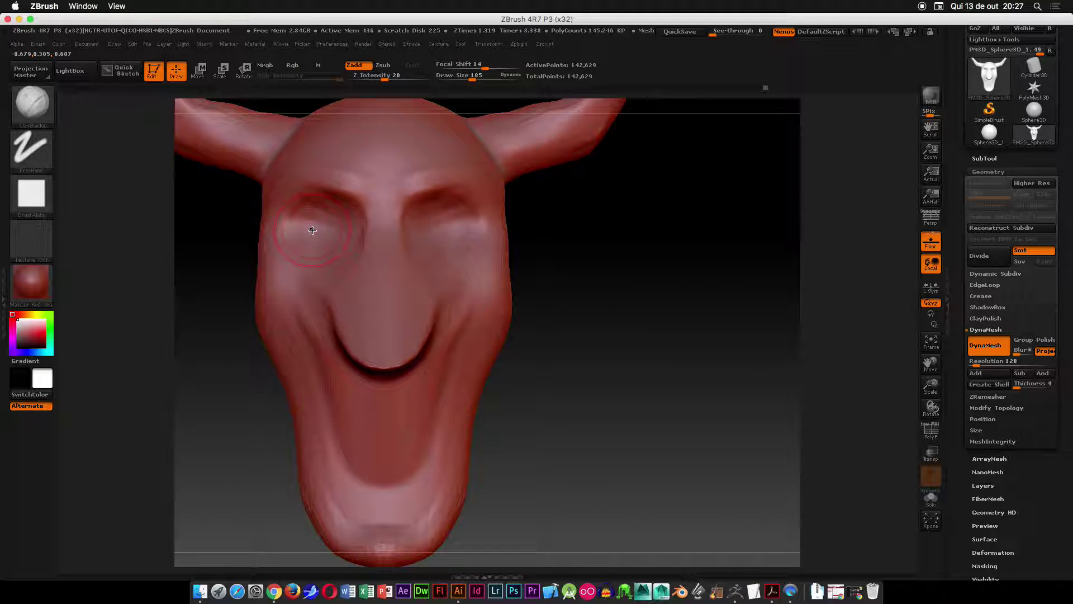
{"action": "left_click_drag", "start_coordinate": [592, 266], "coordinate": [462, 220], "text": "shift"}
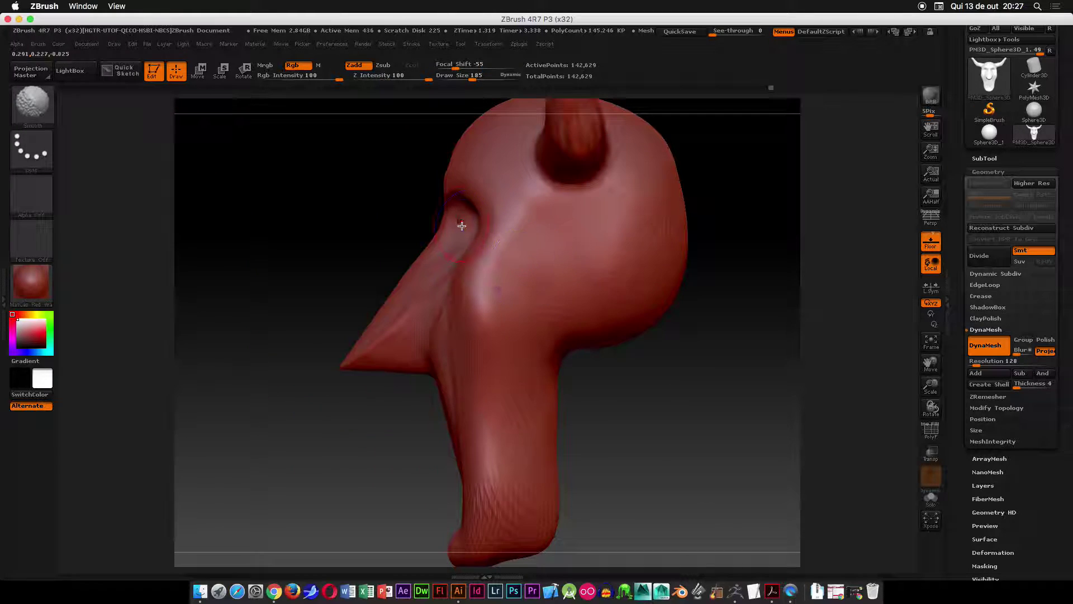
{"action": "mouse_move", "coordinate": [267, 375]}
{"action": "left_mouse_down", "text": "shift"}
{"action": "mouse_move", "coordinate": [475, 341]}
{"action": "mouse_move", "coordinate": [606, 290]}
{"action": "left_mouse_up", "text": "shift"}
{"action": "mouse_move", "coordinate": [606, 290]}
{"action": "right_mouse_down", "text": "ctrl"}
{"action": "mouse_move", "coordinate": [525, 244]}
{"action": "mouse_move", "coordinate": [520, 261]}
{"action": "right_mouse_up", "text": "ctrl"}
{"action": "left_click_drag", "start_coordinate": [521, 261], "coordinate": [496, 333], "text": "alt"}
{"action": "mouse_move", "coordinate": [521, 262]}
{"action": "left_mouse_down"}
{"action": "mouse_move", "coordinate": [491, 328]}
{"action": "mouse_move", "coordinate": [503, 373]}
{"action": "mouse_move", "coordinate": [467, 357]}
{"action": "mouse_move", "coordinate": [481, 290]}
{"action": "mouse_move", "coordinate": [462, 462]}
{"action": "mouse_move", "coordinate": [467, 279]}
{"action": "left_mouse_up"}
{"action": "left_click_drag", "start_coordinate": [515, 359], "coordinate": [567, 242], "text": "alt"}
- Set the draw size to 130 and try a clay stroke at the side of the nose, undoing it
{"action": "key", "text": "space"}
{"action": "left_click_drag", "start_coordinate": [445, 304], "coordinate": [440, 304]}
{"action": "left_click_drag", "start_coordinate": [643, 271], "coordinate": [520, 274]}
{"action": "left_click_drag", "start_coordinate": [399, 285], "coordinate": [399, 308]}
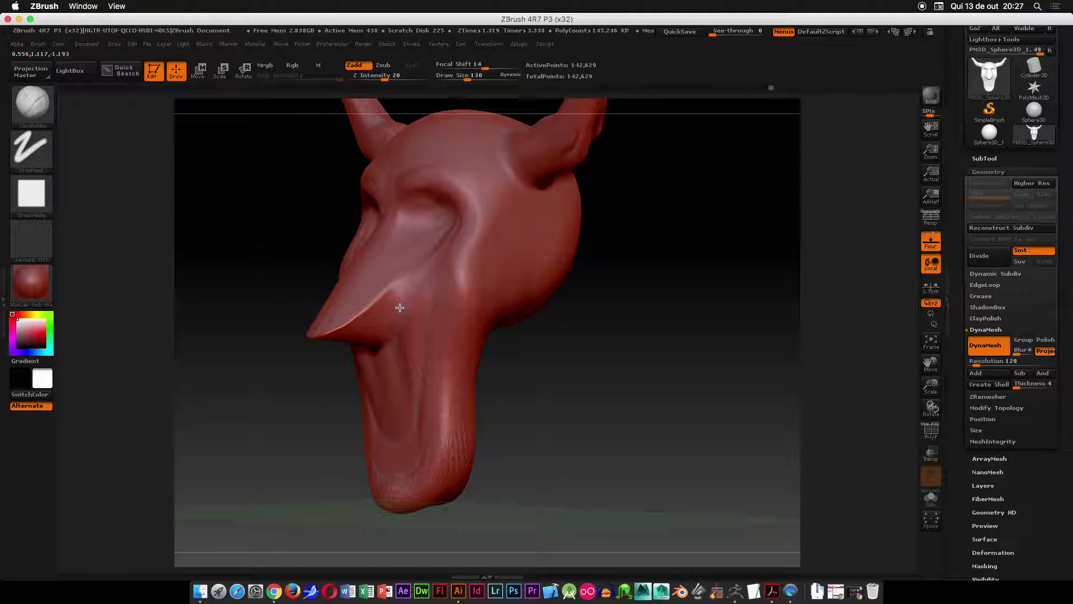
{"action": "key", "text": "super+z"}
- Smooth the crease beside the mouth down toward the chin
{"action": "mouse_move", "coordinate": [583, 350]}
{"action": "left_mouse_down", "text": "alt"}
{"action": "mouse_move", "coordinate": [587, 318]}
{"action": "mouse_move", "coordinate": [565, 380]}
{"action": "left_mouse_up", "text": "alt"}
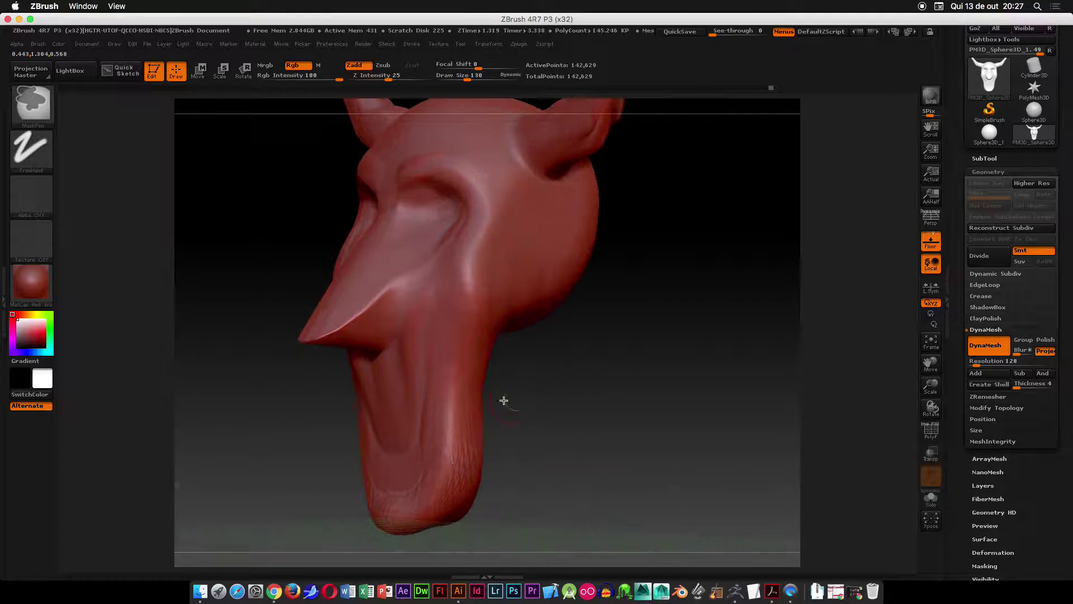
{"action": "left_click_drag", "start_coordinate": [422, 414], "coordinate": [415, 461], "text": "shift"}
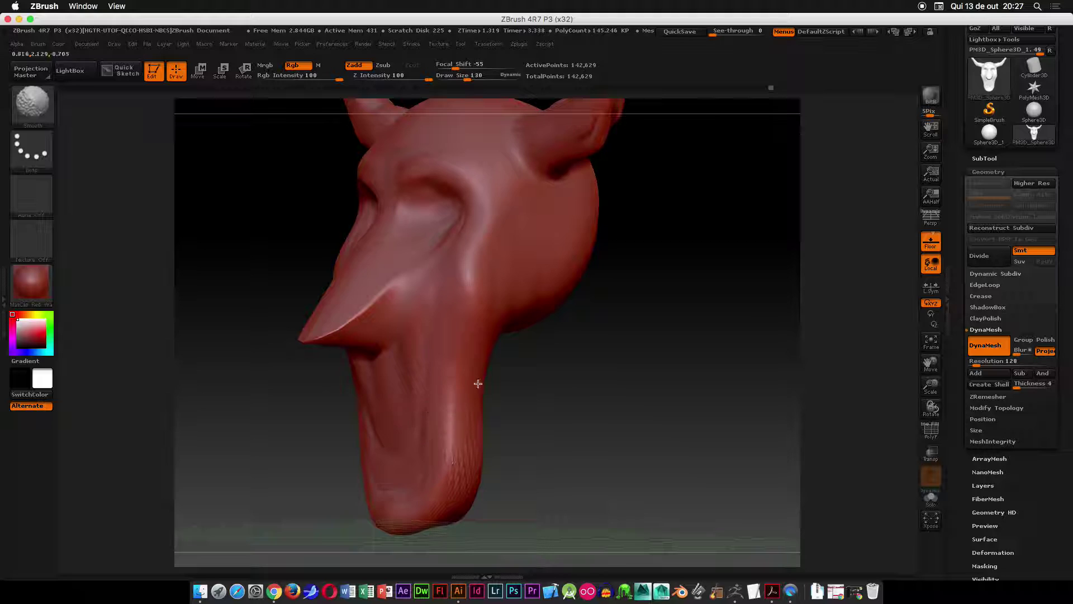
{"action": "left_click_drag", "start_coordinate": [632, 385], "coordinate": [558, 384], "text": "shift"}
- Build up clay around the side of the nose to form the nostril wing
{"action": "mouse_move", "coordinate": [531, 477]}
{"action": "left_mouse_down"}
{"action": "mouse_move", "coordinate": [559, 354]}
{"action": "mouse_move", "coordinate": [408, 295]}
{"action": "left_mouse_up"}
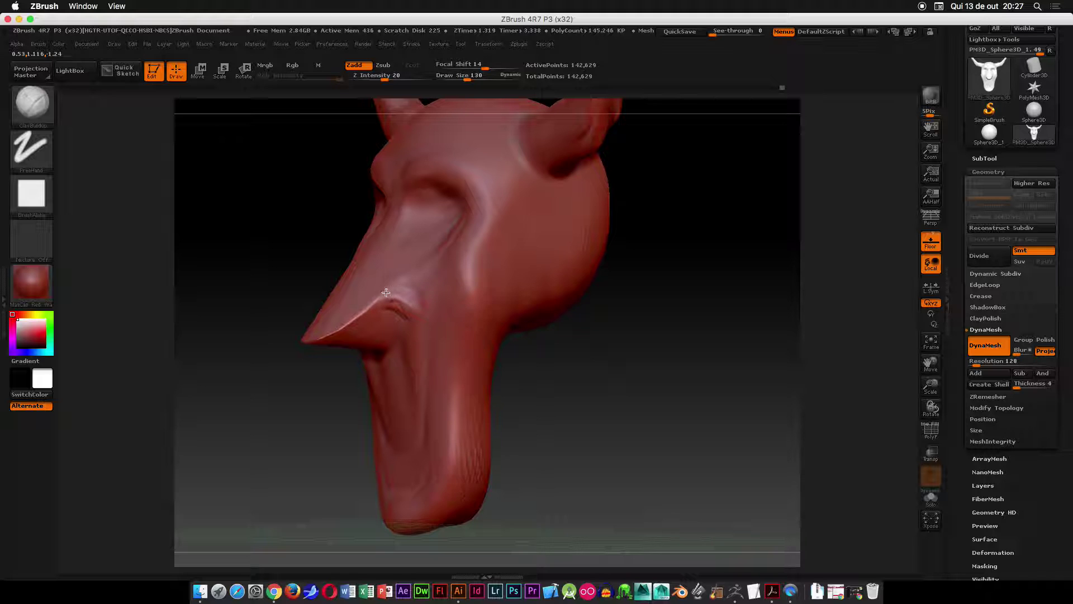
{"action": "left_click_drag", "start_coordinate": [651, 246], "coordinate": [740, 266]}
{"action": "left_click_drag", "start_coordinate": [515, 304], "coordinate": [618, 36]}
{"action": "left_click_drag", "start_coordinate": [611, 346], "coordinate": [603, 240]}
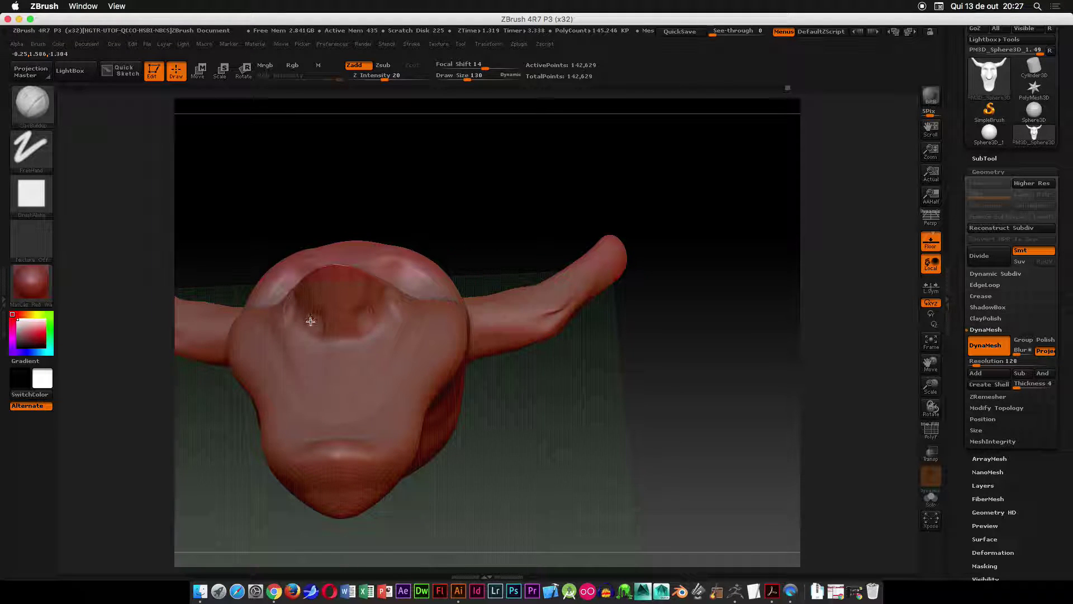
- Carve two nostrils into the underside of the nose and smooth the surface around them
{"action": "left_click_drag", "start_coordinate": [569, 193], "coordinate": [562, 270]}
{"action": "right_click_drag", "start_coordinate": [542, 302], "coordinate": [593, 295], "text": "ctrl"}
{"action": "mouse_move", "coordinate": [593, 295]}
{"action": "left_mouse_down"}
{"action": "mouse_move", "coordinate": [623, 328]}
{"action": "mouse_move", "coordinate": [647, 211]}
{"action": "left_mouse_up"}
{"action": "mouse_move", "coordinate": [320, 293]}
{"action": "left_mouse_down", "text": "alt"}
{"action": "mouse_move", "coordinate": [305, 304]}
{"action": "mouse_move", "coordinate": [326, 291]}
{"action": "left_mouse_up", "text": "alt"}
{"action": "mouse_move", "coordinate": [330, 336]}
{"action": "left_mouse_down", "text": "alt"}
{"action": "mouse_move", "coordinate": [335, 315]}
{"action": "mouse_move", "coordinate": [298, 297]}
{"action": "mouse_move", "coordinate": [320, 316]}
{"action": "mouse_move", "coordinate": [237, 309]}
{"action": "left_mouse_up", "text": "alt"}
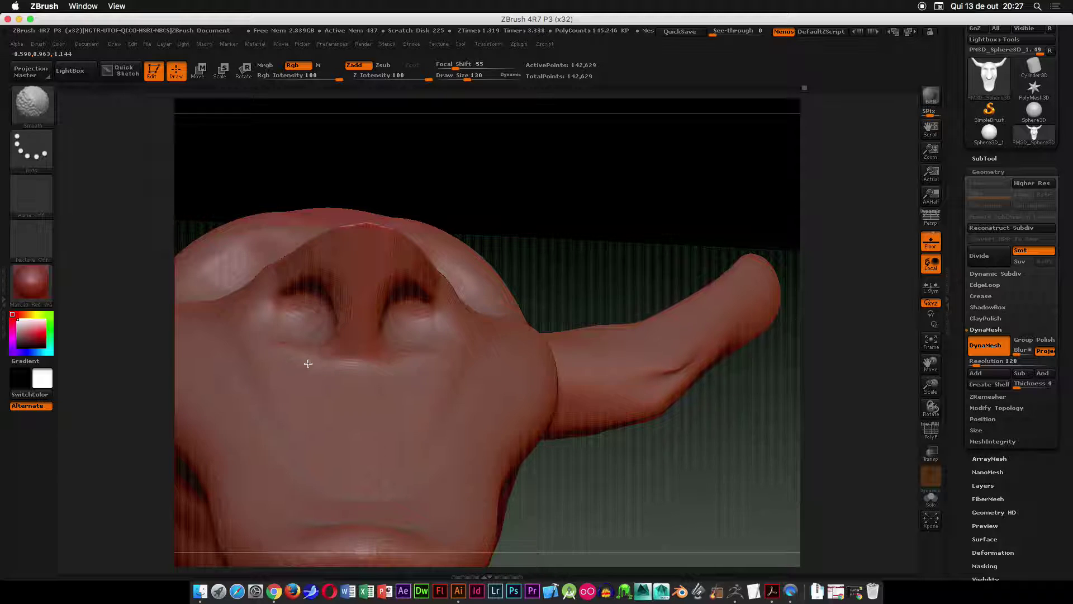
{"action": "left_click_drag", "start_coordinate": [582, 220], "coordinate": [479, 311]}
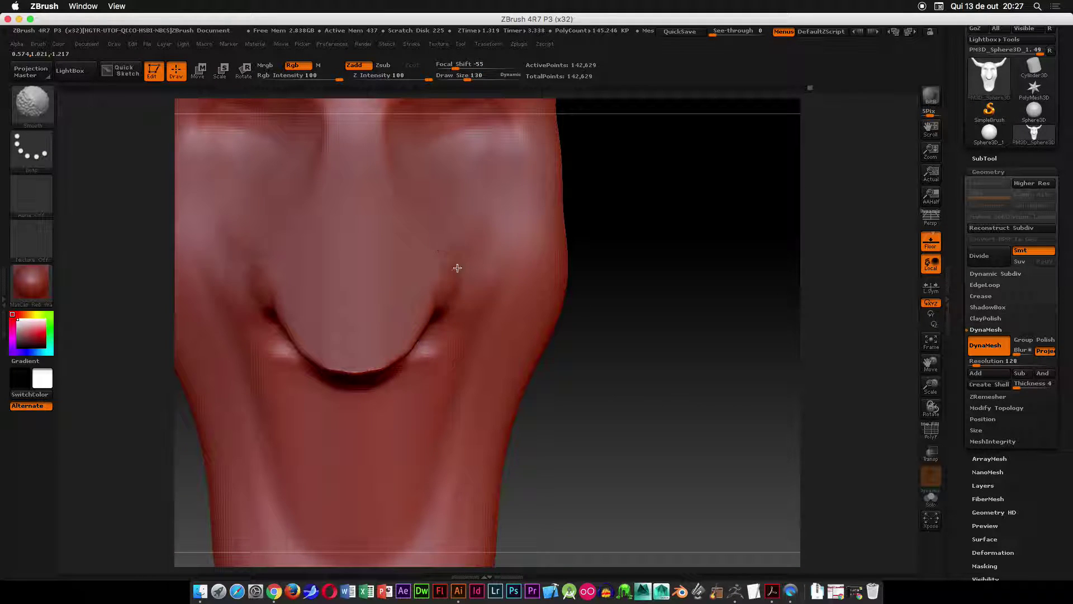
{"action": "key", "text": "f"}
{"action": "left_click_drag", "start_coordinate": [668, 338], "coordinate": [622, 334]}
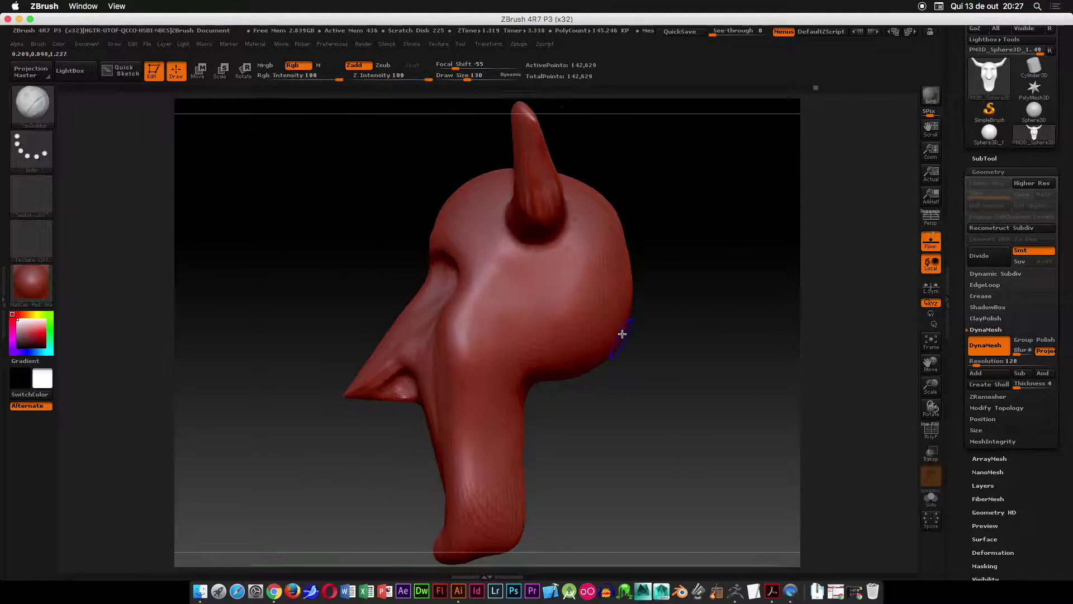
- Select the Move brush, set the draw size to 385, and bend the horns backward in profile
{"action": "left_click", "coordinate": [31, 105]}
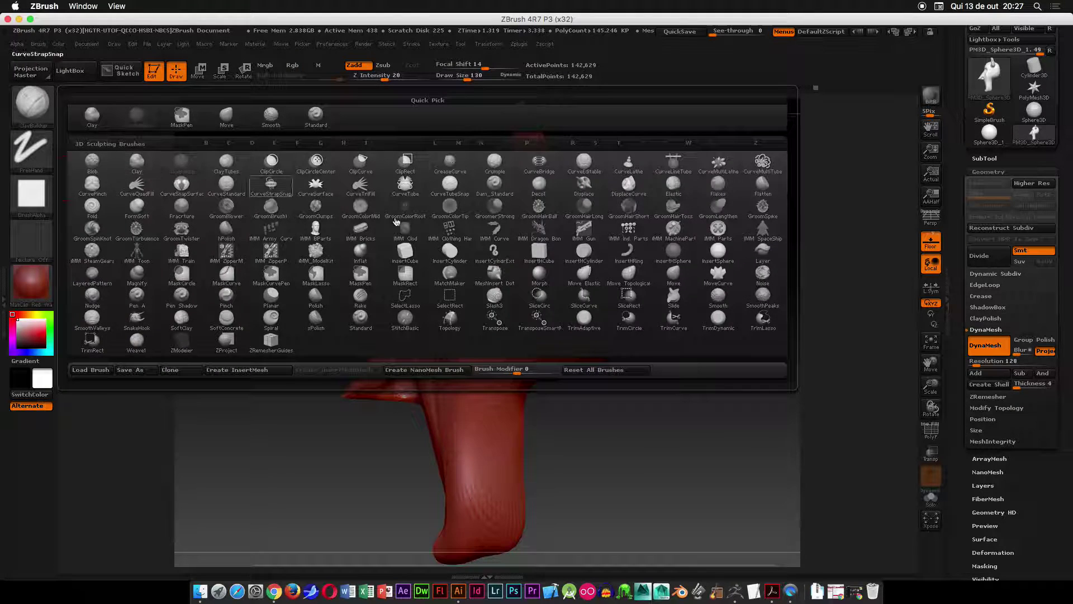
{"action": "left_click", "coordinate": [659, 272]}
{"action": "key", "text": "space"}
{"action": "left_click_drag", "start_coordinate": [556, 207], "coordinate": [571, 204]}
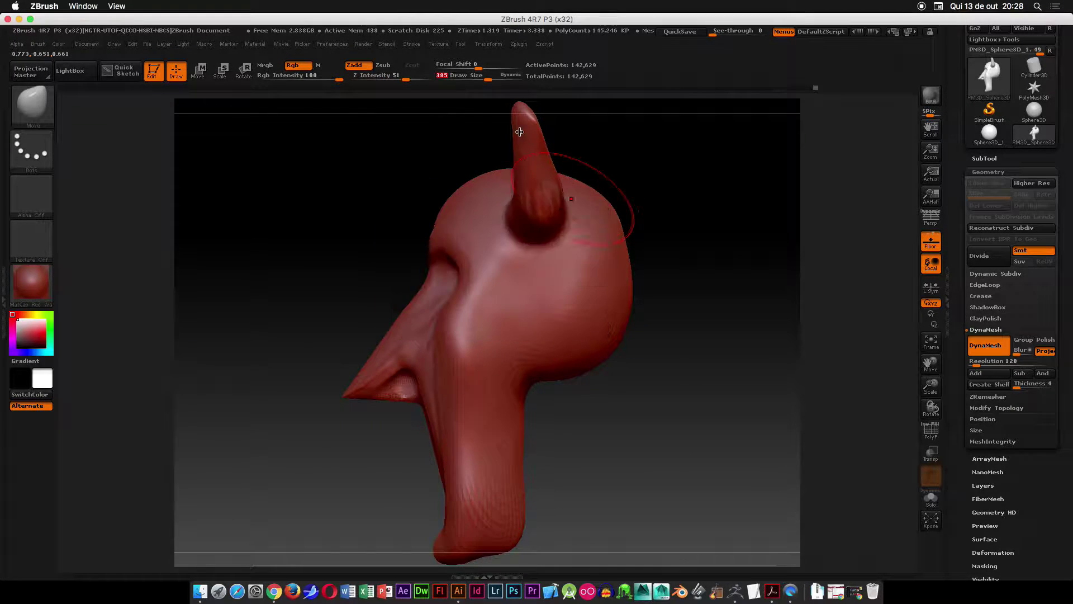
{"action": "left_click_drag", "start_coordinate": [525, 118], "coordinate": [531, 118]}
{"action": "left_click_drag", "start_coordinate": [512, 161], "coordinate": [535, 158]}
- Set the Move brush's draw size to 265 and adjust the shape of the horns
{"action": "mouse_move", "coordinate": [630, 163]}
{"action": "left_mouse_down", "text": "shift"}
{"action": "mouse_move", "coordinate": [666, 161]}
{"action": "mouse_move", "coordinate": [632, 238]}
{"action": "left_mouse_up", "text": "shift"}
{"action": "mouse_move", "coordinate": [446, 265]}
{"action": "left_mouse_down"}
{"action": "mouse_move", "coordinate": [486, 251]}
{"action": "mouse_move", "coordinate": [499, 230]}
{"action": "left_mouse_up"}
{"action": "key", "text": "space"}
{"action": "left_click_drag", "start_coordinate": [538, 193], "coordinate": [542, 196]}
{"action": "left_click_drag", "start_coordinate": [608, 206], "coordinate": [616, 297], "text": "shift"}
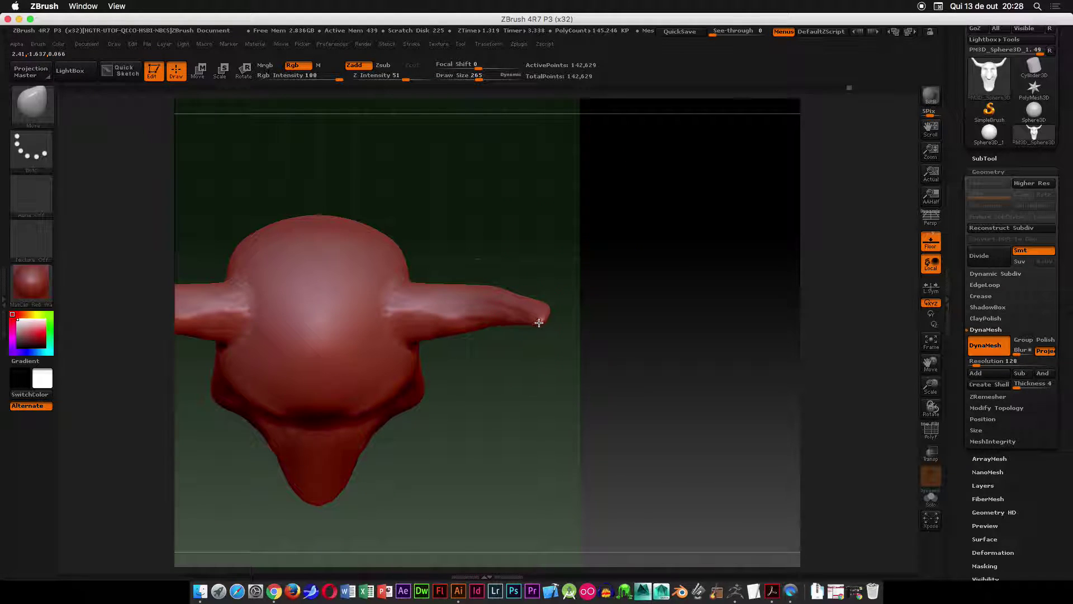
- Reshape the underside of the pointed nose near its tip with the Move brush
{"action": "key", "text": "shift"}
{"action": "mouse_move", "coordinate": [495, 388]}
{"action": "left_mouse_down", "text": "shift"}
{"action": "mouse_move", "coordinate": [536, 271]}
{"action": "mouse_move", "coordinate": [656, 211]}
{"action": "mouse_move", "coordinate": [611, 182]}
{"action": "left_mouse_up", "text": "shift"}
{"action": "key", "text": "shift"}
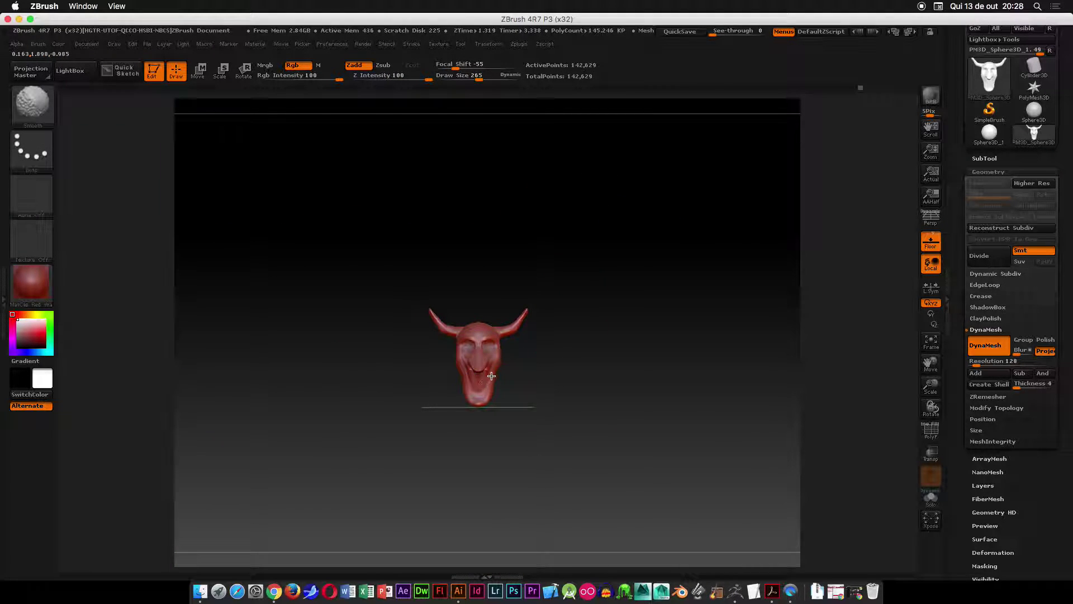
{"action": "mouse_move", "coordinate": [527, 309]}
{"action": "left_mouse_down", "text": "alt"}
{"action": "mouse_move", "coordinate": [559, 347]}
{"action": "mouse_move", "coordinate": [549, 363]}
{"action": "mouse_move", "coordinate": [549, 330]}
{"action": "mouse_move", "coordinate": [512, 357]}
{"action": "mouse_move", "coordinate": [489, 284]}
{"action": "mouse_move", "coordinate": [460, 319]}
{"action": "left_mouse_up", "text": "alt"}
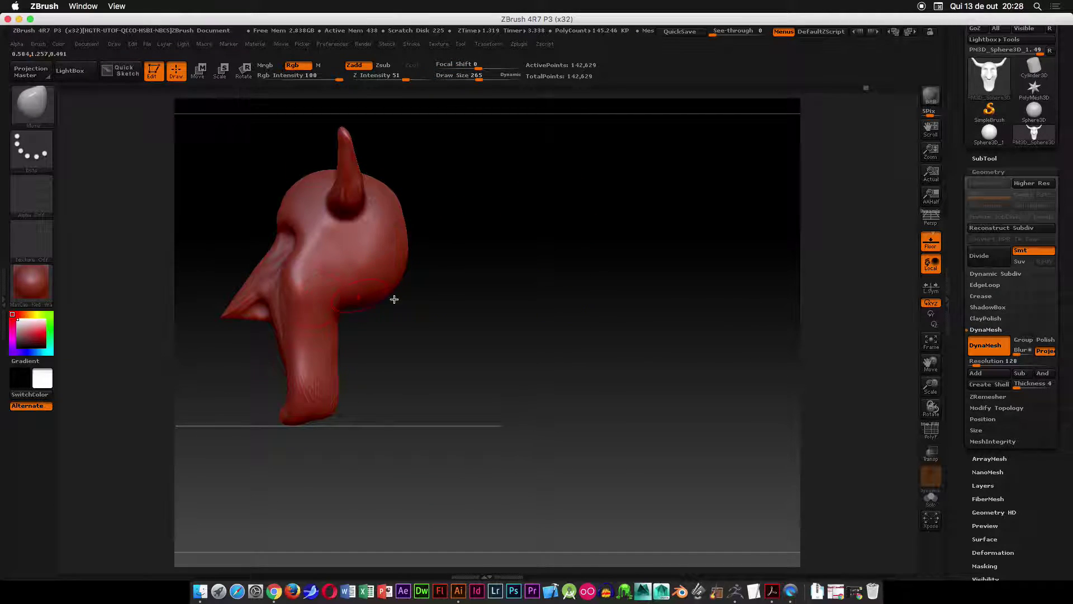
{"action": "mouse_move", "coordinate": [426, 333]}
{"action": "left_mouse_down", "text": "alt"}
{"action": "mouse_move", "coordinate": [498, 362]}
{"action": "mouse_move", "coordinate": [492, 405]}
{"action": "left_mouse_up", "text": "alt"}
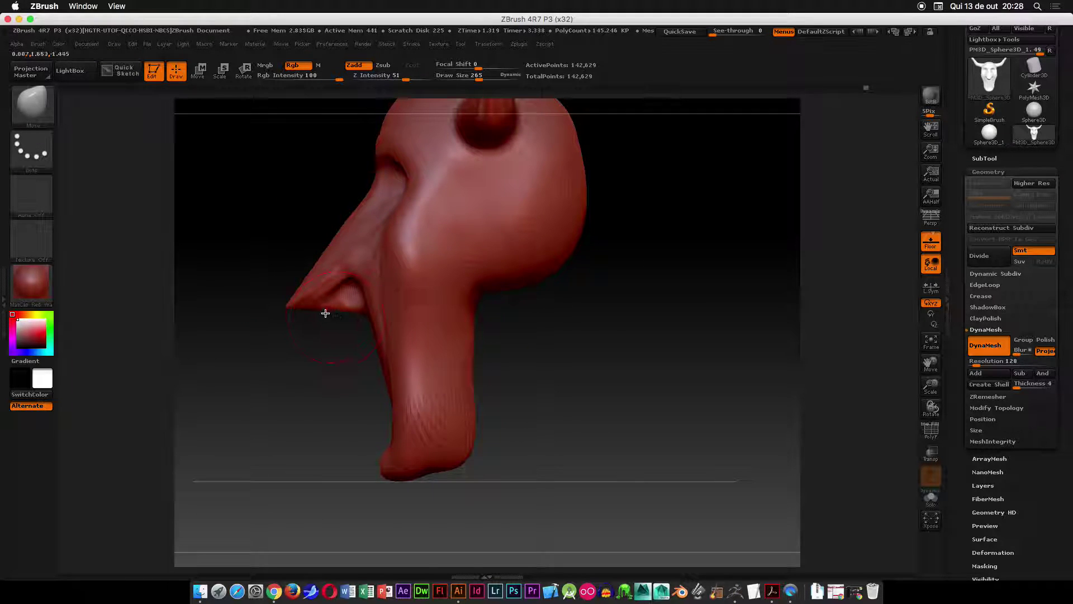
{"action": "mouse_move", "coordinate": [292, 301]}
{"action": "left_mouse_down"}
{"action": "mouse_move", "coordinate": [319, 354]}
{"action": "mouse_move", "coordinate": [319, 338]}
{"action": "mouse_move", "coordinate": [365, 313]}
{"action": "mouse_move", "coordinate": [359, 323]}
{"action": "mouse_move", "coordinate": [316, 314]}
{"action": "left_mouse_up"}
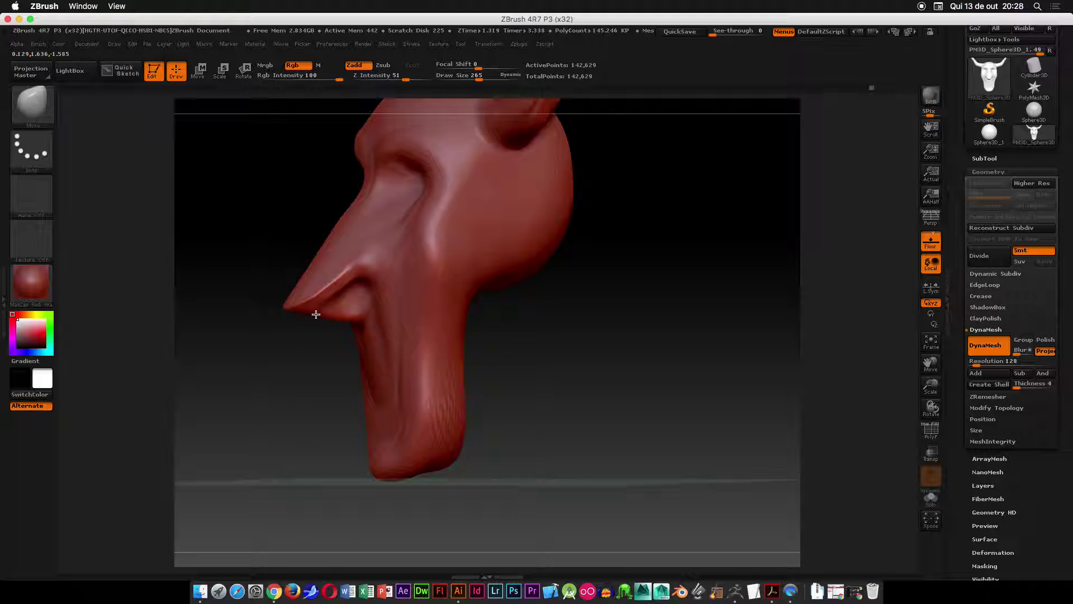
{"action": "mouse_move", "coordinate": [479, 318]}
{"action": "left_mouse_down"}
{"action": "mouse_move", "coordinate": [402, 293]}
{"action": "mouse_move", "coordinate": [393, 312]}
{"action": "left_mouse_up"}
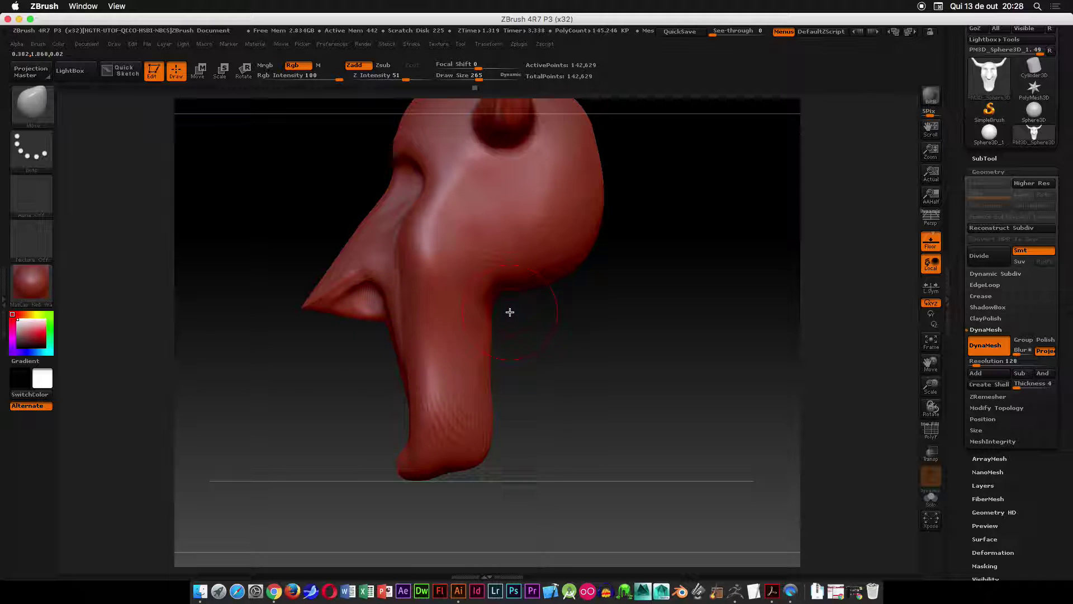
- Mask a round patch on the lower back of the head, clearing the first mask and repainting it larger
{"action": "mouse_move", "coordinate": [618, 333]}
{"action": "left_mouse_down"}
{"action": "mouse_move", "coordinate": [615, 288]}
{"action": "mouse_move", "coordinate": [597, 276]}
{"action": "left_mouse_up"}
{"action": "left_click_drag", "start_coordinate": [542, 309], "coordinate": [551, 321], "text": "ctrl"}
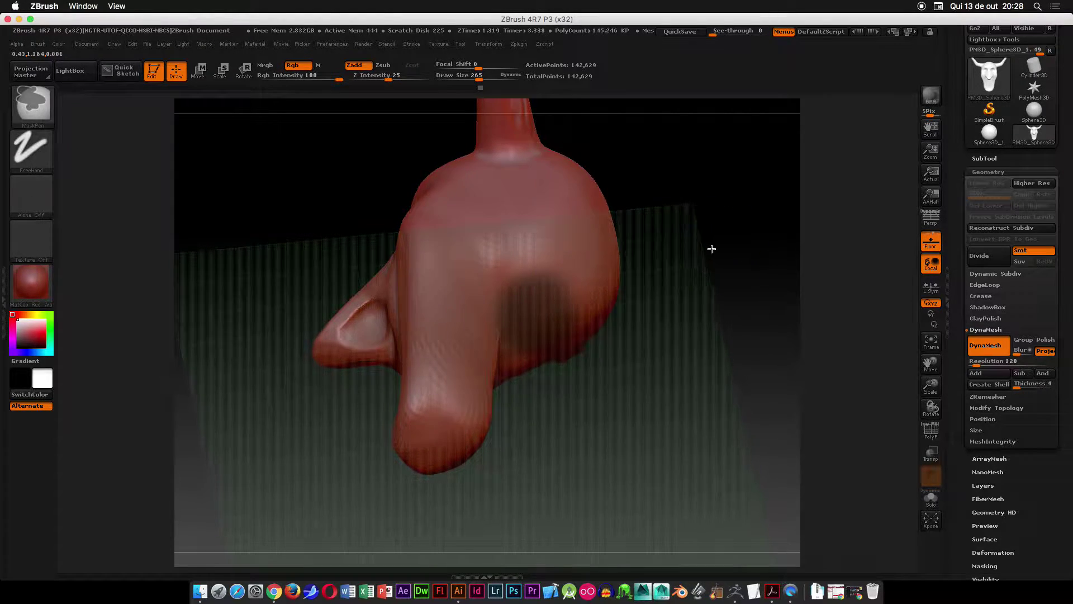
{"action": "left_click", "coordinate": [715, 249], "text": "ctrl"}
{"action": "left_click_drag", "start_coordinate": [678, 276], "coordinate": [707, 280], "text": "ctrl"}
{"action": "mouse_move", "coordinate": [527, 291]}
{"action": "left_mouse_down", "text": "ctrl"}
{"action": "mouse_move", "coordinate": [539, 292]}
{"action": "mouse_move", "coordinate": [534, 319]}
{"action": "mouse_move", "coordinate": [578, 297]}
{"action": "left_mouse_up", "text": "ctrl"}
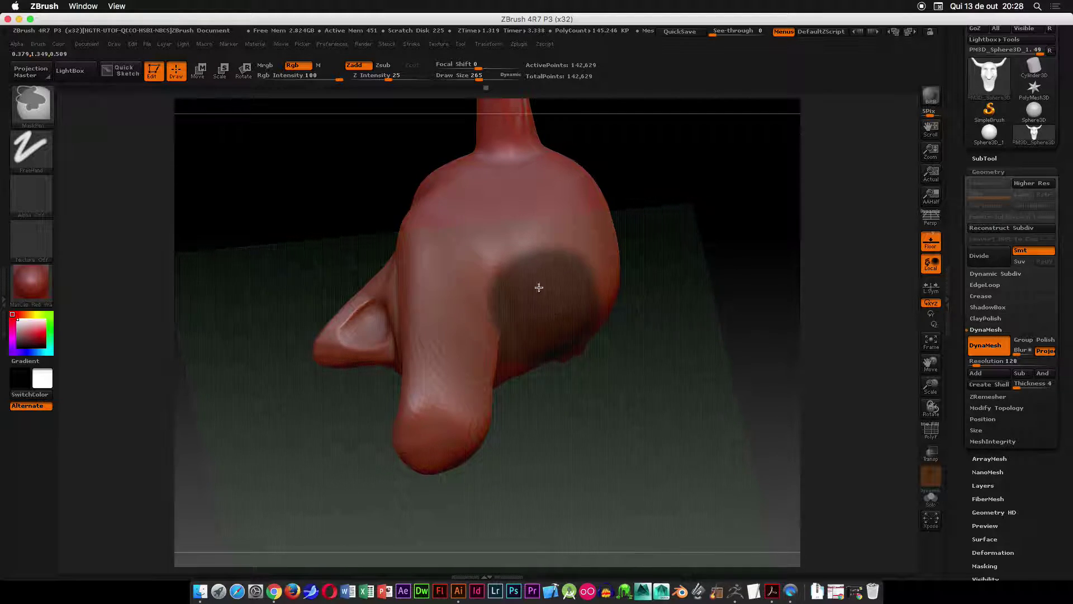
{"action": "mouse_move", "coordinate": [677, 291]}
{"action": "left_mouse_down"}
{"action": "mouse_move", "coordinate": [689, 326]}
{"action": "mouse_move", "coordinate": [706, 332]}
{"action": "left_mouse_up"}
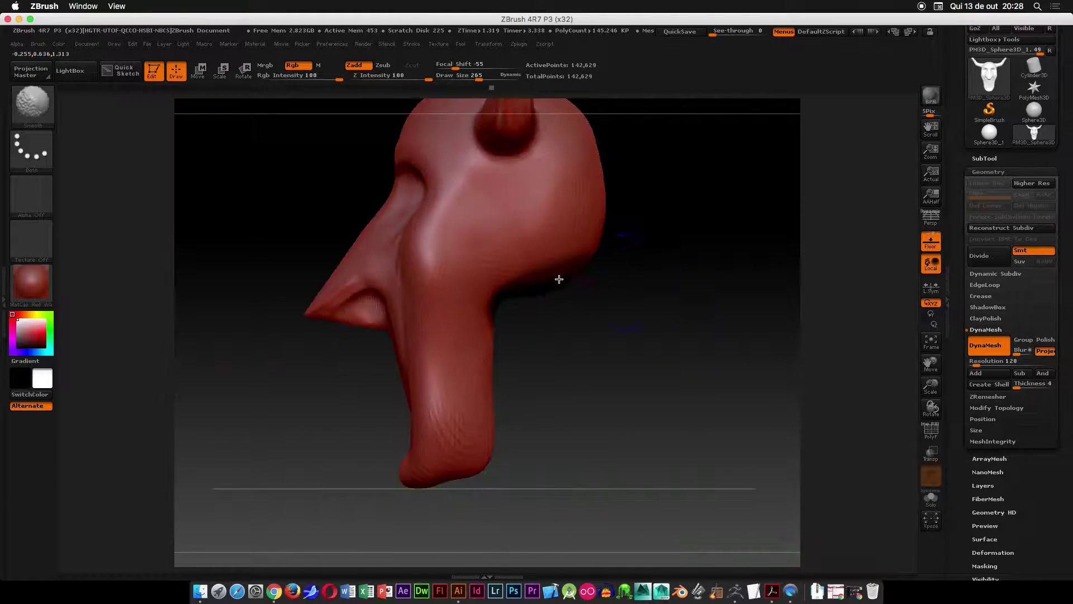
{"action": "left_click_drag", "start_coordinate": [610, 373], "coordinate": [469, 228]}
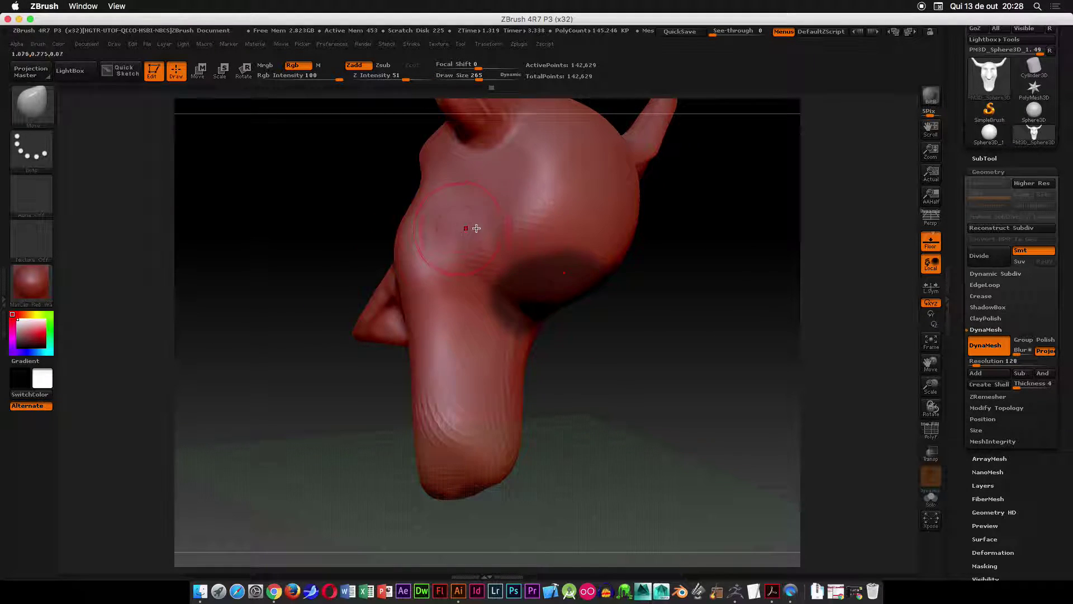
- Select the ClayBuildup brush and invert the mask covering the underside of the skull and the back of the neck
{"action": "left_click", "coordinate": [33, 103]}
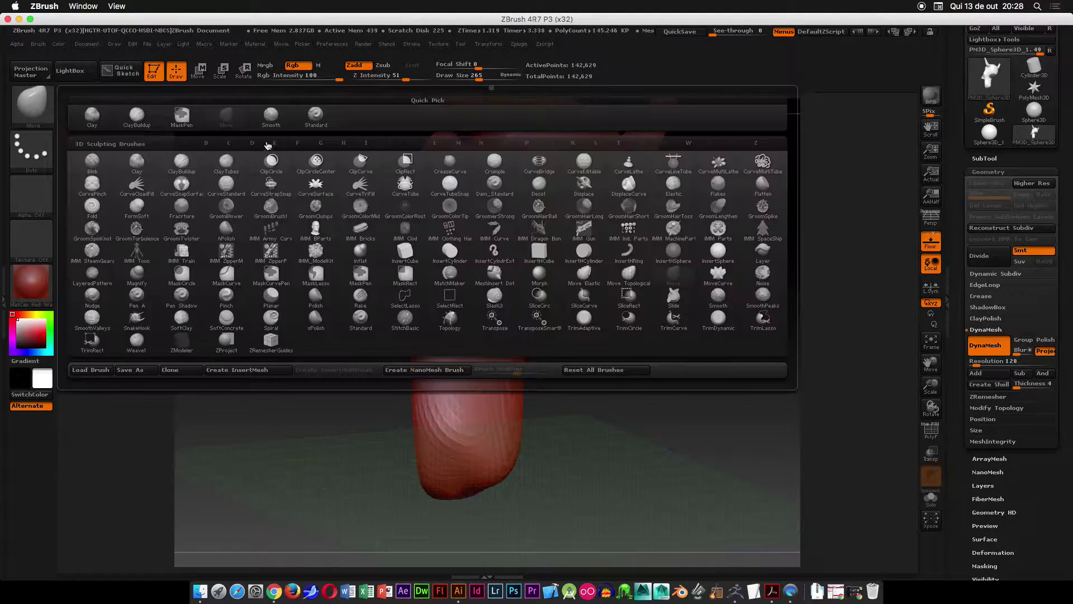
{"action": "left_click", "coordinate": [134, 119]}
{"action": "mouse_move", "coordinate": [486, 280]}
{"action": "left_mouse_down"}
{"action": "mouse_move", "coordinate": [508, 246]}
{"action": "mouse_move", "coordinate": [472, 293]}
{"action": "mouse_move", "coordinate": [511, 321]}
{"action": "mouse_move", "coordinate": [565, 242]}
{"action": "mouse_move", "coordinate": [506, 274]}
{"action": "left_mouse_up"}
{"action": "mouse_move", "coordinate": [686, 374]}
{"action": "left_mouse_down"}
{"action": "mouse_move", "coordinate": [510, 290]}
{"action": "mouse_move", "coordinate": [347, 289]}
{"action": "mouse_move", "coordinate": [372, 283]}
{"action": "mouse_move", "coordinate": [386, 299]}
{"action": "mouse_move", "coordinate": [525, 285]}
{"action": "mouse_move", "coordinate": [551, 322]}
{"action": "mouse_move", "coordinate": [522, 312]}
{"action": "mouse_move", "coordinate": [560, 300]}
{"action": "mouse_move", "coordinate": [532, 270]}
{"action": "mouse_move", "coordinate": [604, 304]}
{"action": "left_mouse_up"}
{"action": "key", "text": "ctrl"}
{"action": "mouse_move", "coordinate": [721, 330]}
{"action": "left_mouse_down"}
{"action": "mouse_move", "coordinate": [762, 352]}
{"action": "mouse_move", "coordinate": [732, 289]}
{"action": "left_mouse_up"}
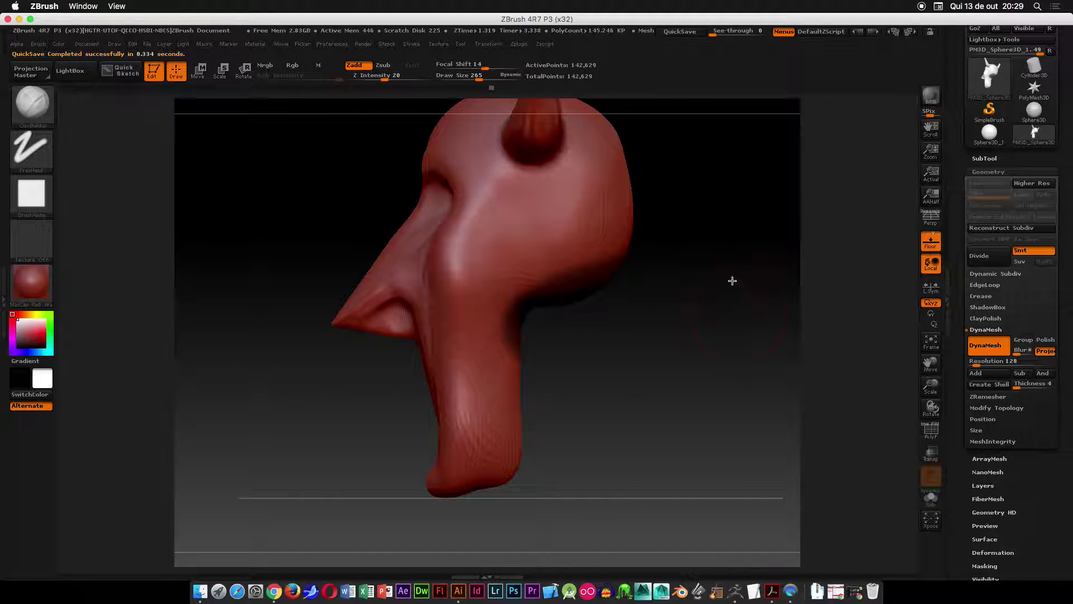
{"action": "right_click_drag", "start_coordinate": [678, 310], "coordinate": [572, 321], "text": "alt"}
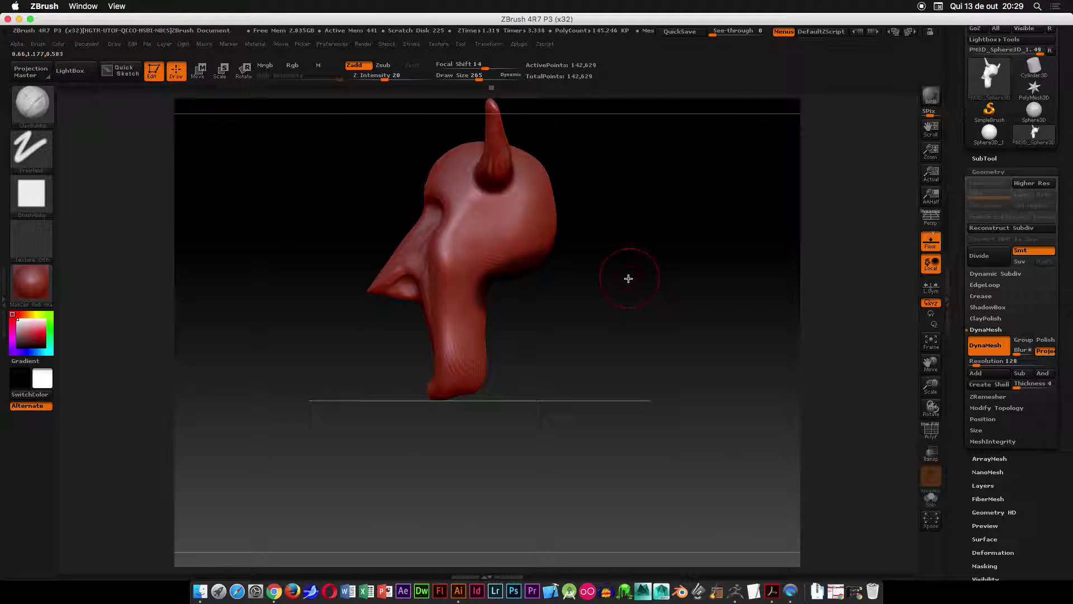
{"action": "left_click", "coordinate": [667, 216], "text": "ctrl"}
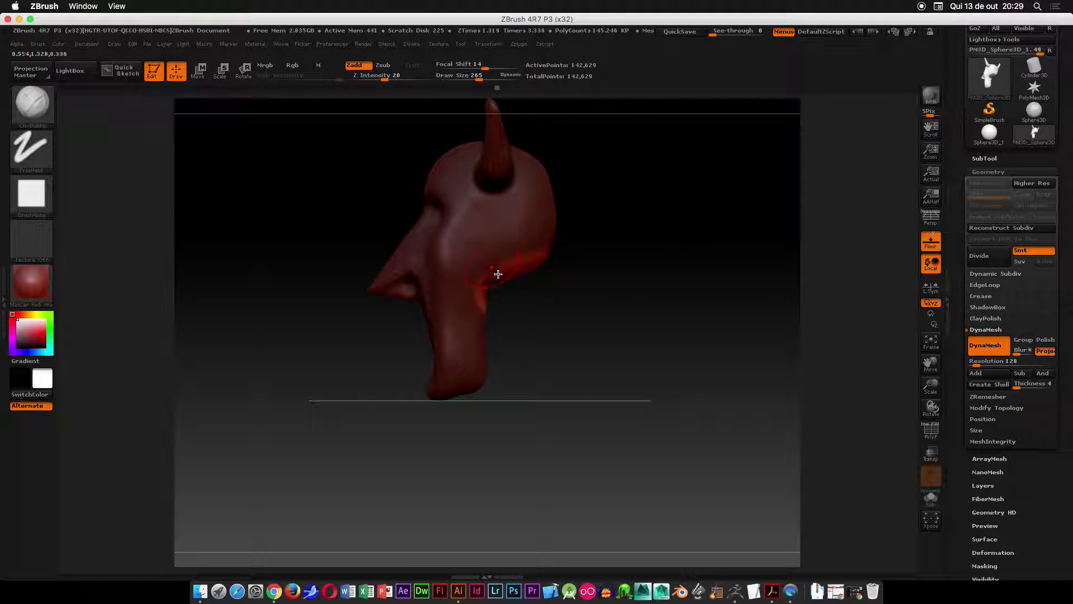
- Switch to the Move brush and set its draw size to 931
{"action": "left_click_drag", "start_coordinate": [579, 332], "coordinate": [537, 271]}
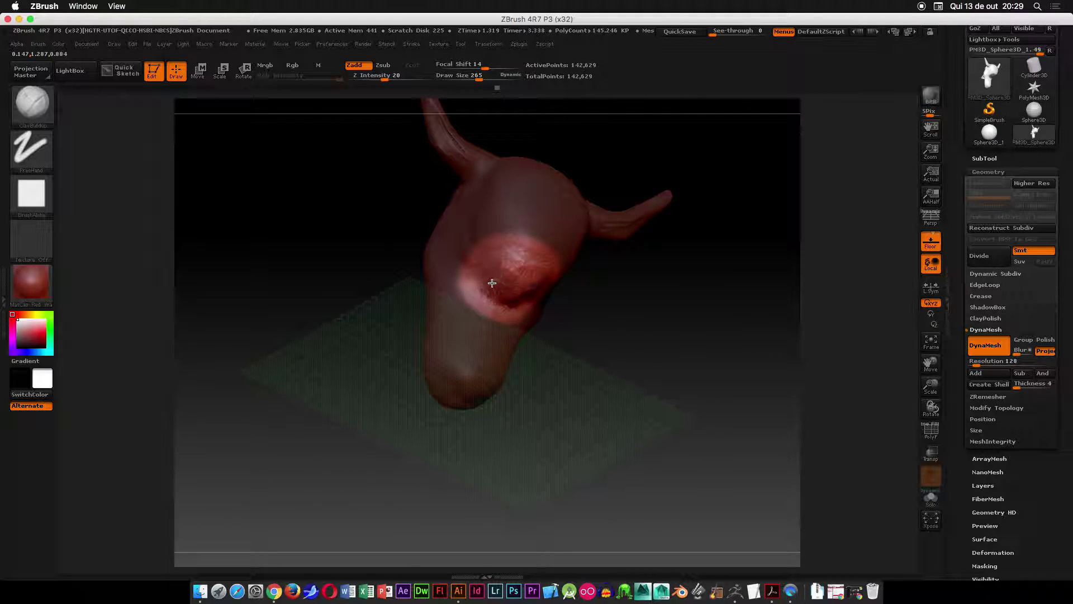
{"action": "key", "text": "b"}
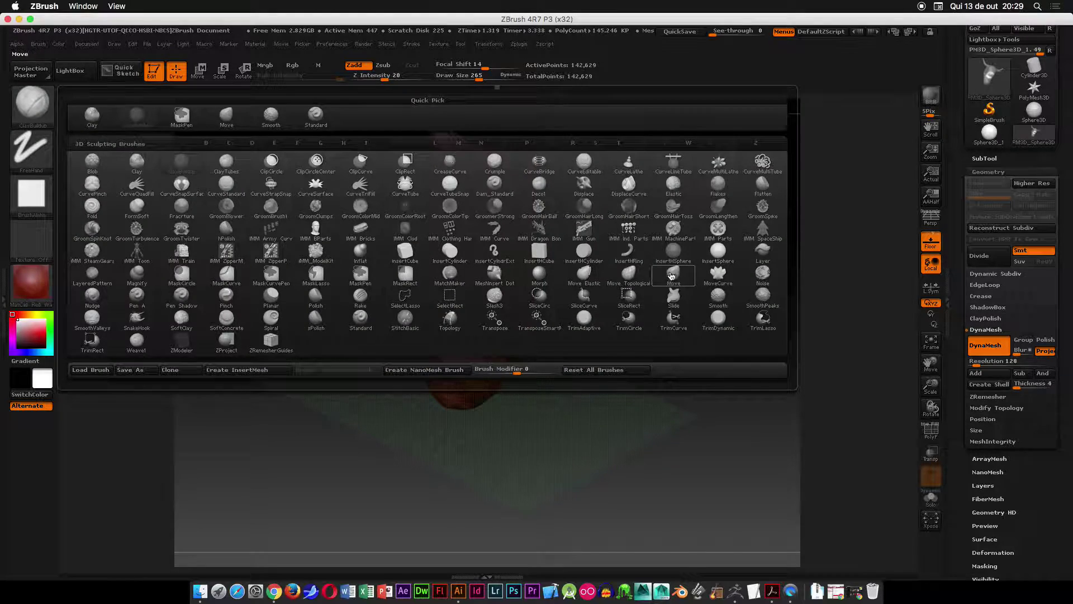
{"action": "key", "text": "m"}
{"action": "key", "text": "v"}
{"action": "key", "text": "space"}
{"action": "left_click_drag", "start_coordinate": [501, 259], "coordinate": [529, 258]}
{"action": "key", "text": "space"}
{"action": "left_click_drag", "start_coordinate": [590, 284], "coordinate": [628, 281]}
{"action": "left_click_drag", "start_coordinate": [649, 316], "coordinate": [596, 326], "text": "shift"}
{"action": "mouse_move", "coordinate": [522, 269]}
{"action": "left_mouse_down"}
{"action": "mouse_move", "coordinate": [512, 409]}
{"action": "mouse_move", "coordinate": [520, 439]}
{"action": "left_mouse_up"}
{"action": "left_click_drag", "start_coordinate": [622, 328], "coordinate": [684, 336]}
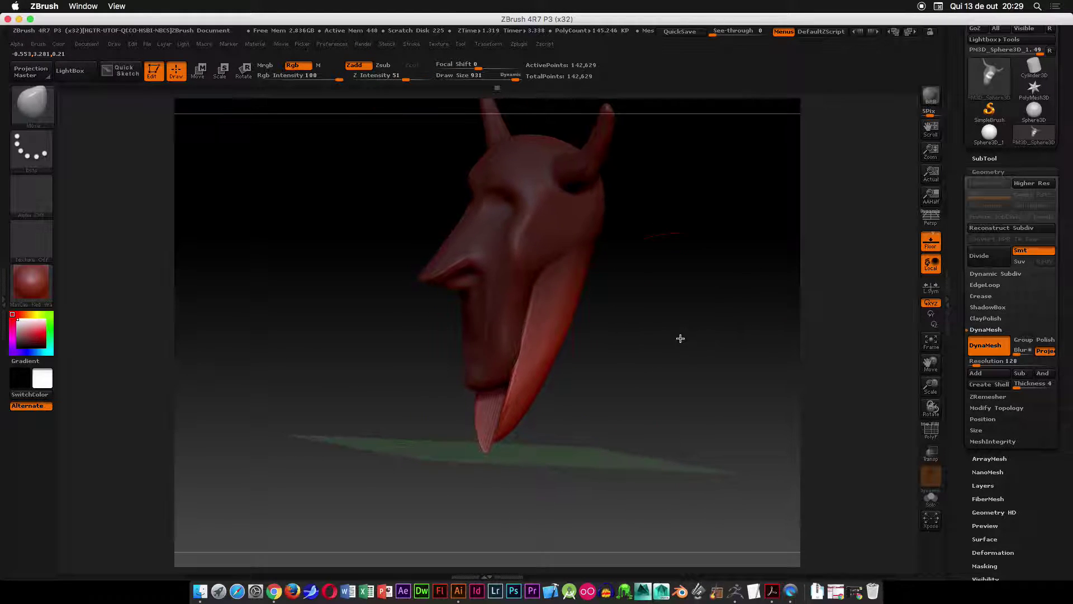
- Pull the unmasked area beneath the skull down and back with the Move brush to form a neck, and clear the mask
{"action": "left_click_drag", "start_coordinate": [639, 364], "coordinate": [563, 288]}
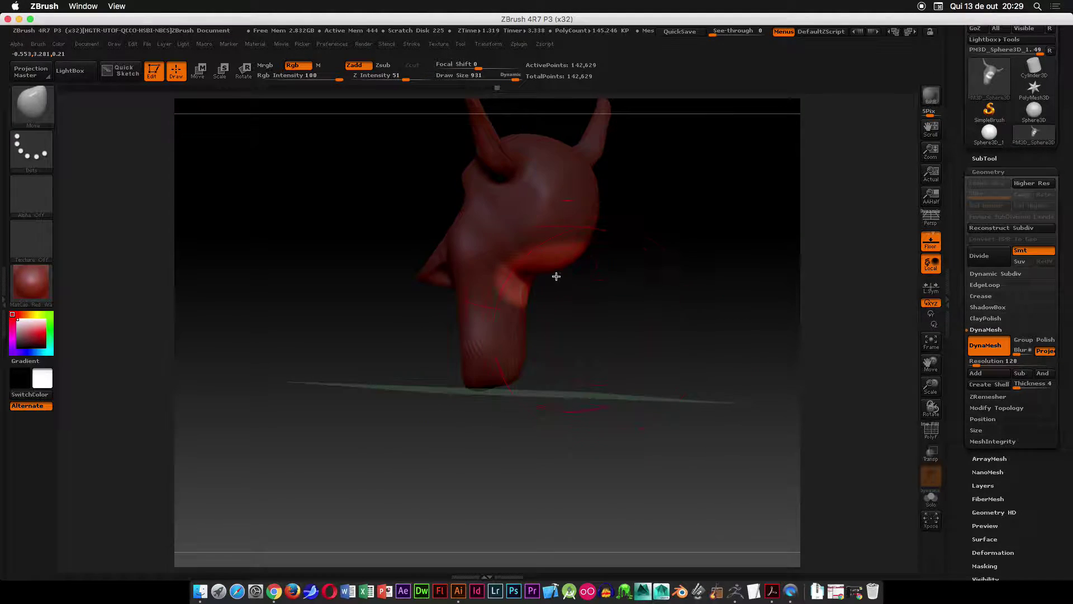
{"action": "left_click_drag", "start_coordinate": [584, 360], "coordinate": [591, 391]}
{"action": "left_click_drag", "start_coordinate": [683, 304], "coordinate": [711, 311]}
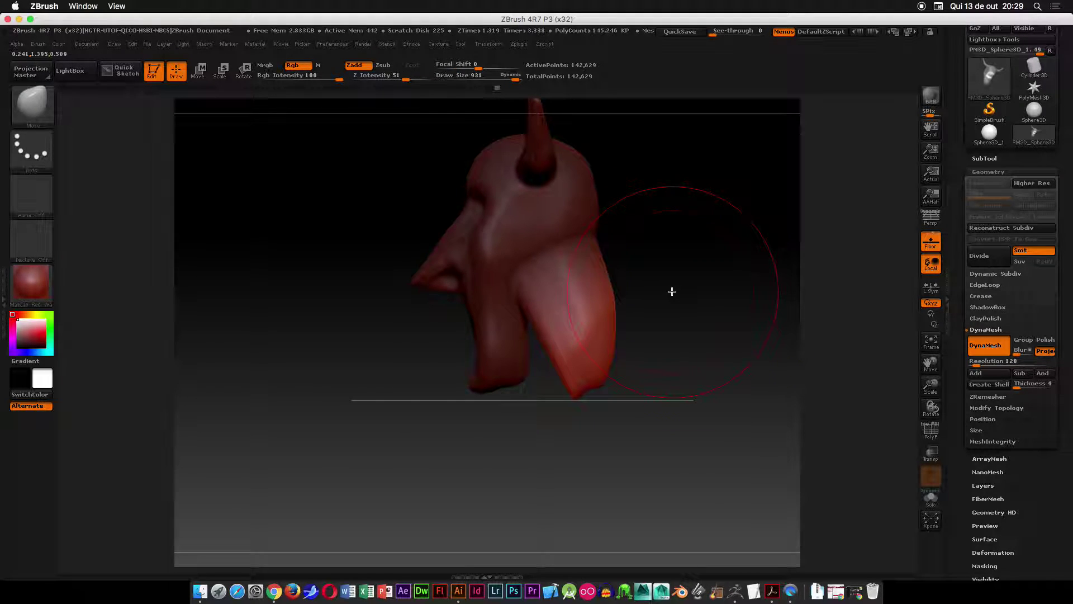
{"action": "left_click_drag", "start_coordinate": [721, 279], "coordinate": [683, 250]}
- Set the draw size to 204 and switch to the ClayBuildup brush for work on the face
{"action": "key", "text": "space"}
{"action": "left_click_drag", "start_coordinate": [595, 243], "coordinate": [532, 245]}
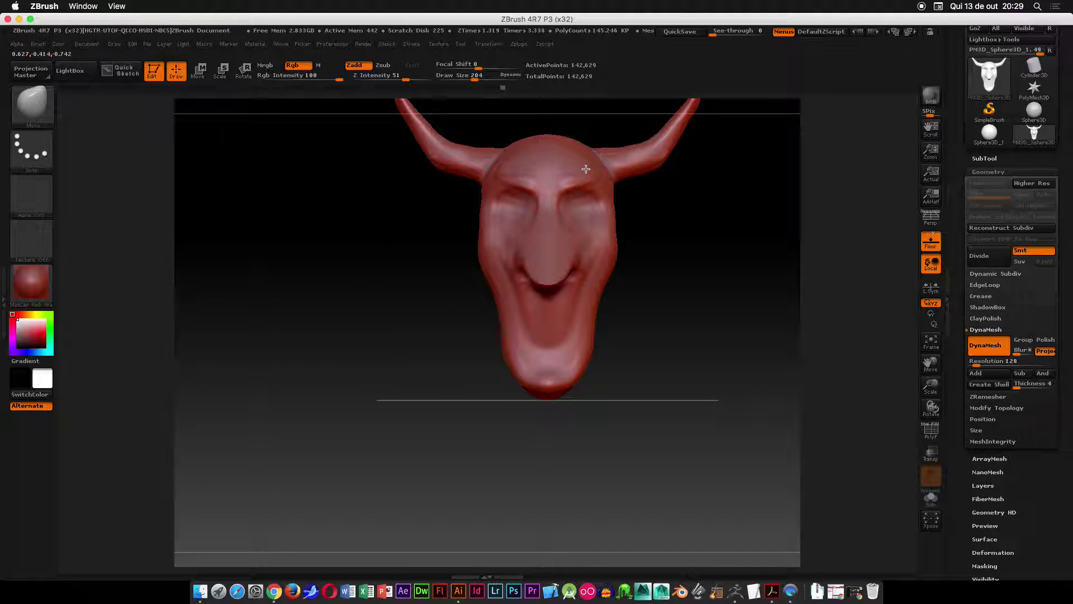
{"action": "left_click", "coordinate": [21, 101]}
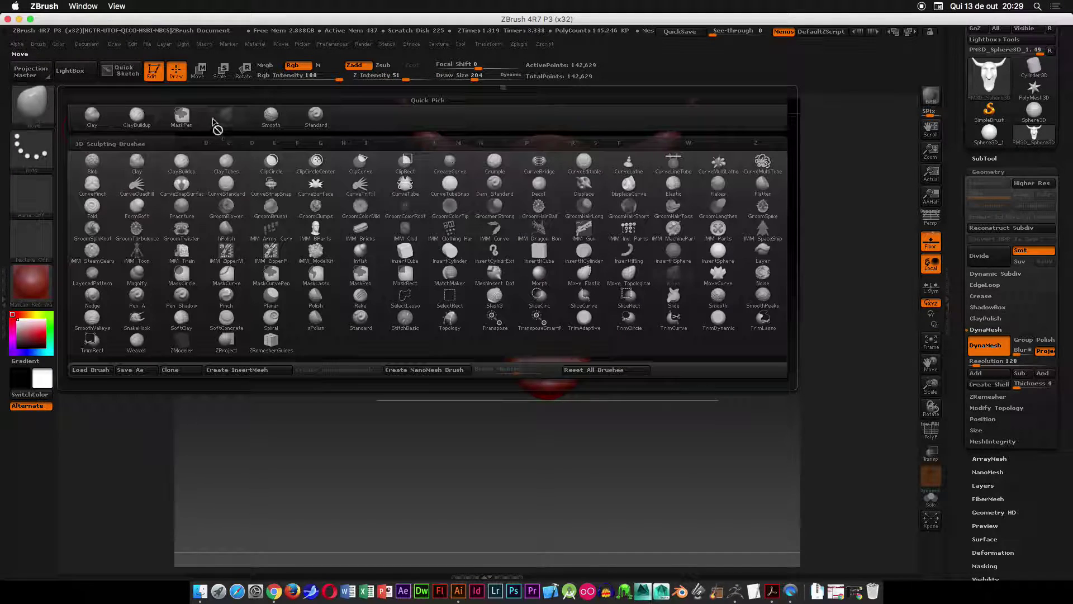
{"action": "left_click", "coordinate": [139, 114]}
{"action": "mouse_move", "coordinate": [672, 215]}
{"action": "right_mouse_down", "text": "alt"}
{"action": "mouse_move", "coordinate": [609, 326]}
{"action": "mouse_move", "coordinate": [601, 378]}
{"action": "right_mouse_up", "text": "alt"}
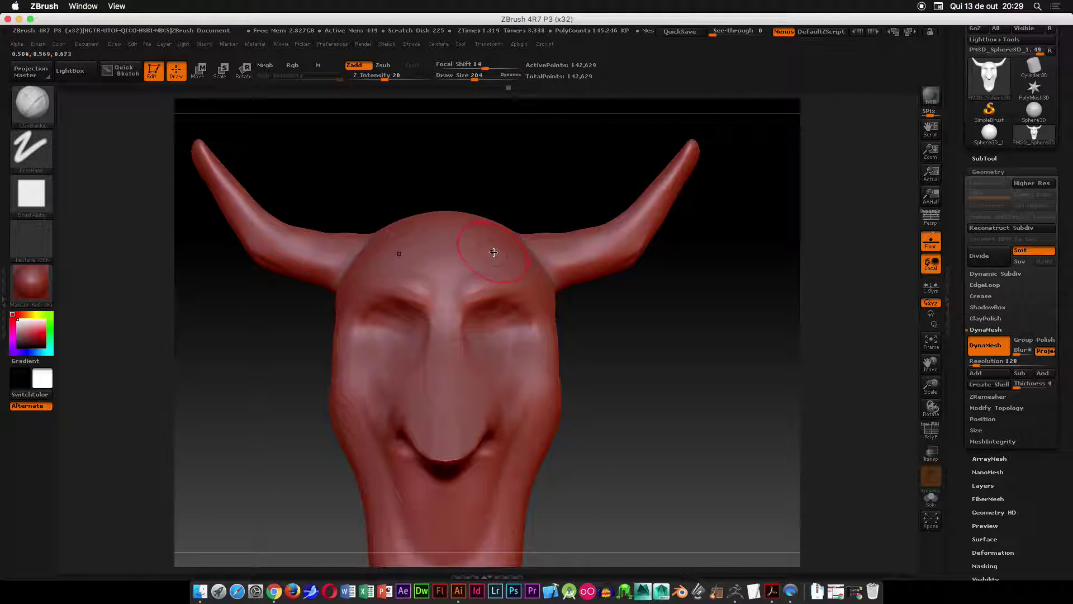
- Build up the sides of the nose and the area under the eyes with ClayBuildup, smoothing the cheeks
{"action": "mouse_move", "coordinate": [491, 239]}
{"action": "left_mouse_down"}
{"action": "mouse_move", "coordinate": [528, 330]}
{"action": "mouse_move", "coordinate": [522, 425]}
{"action": "mouse_move", "coordinate": [464, 506]}
{"action": "left_mouse_up"}
{"action": "key", "text": "space"}
{"action": "key", "text": "ctrl+z"}
{"action": "key", "text": "shift"}
{"action": "key", "text": "shift"}
{"action": "left_click_drag", "start_coordinate": [435, 302], "coordinate": [432, 377], "text": "shift"}
{"action": "left_click_drag", "start_coordinate": [418, 327], "coordinate": [421, 318]}
{"action": "left_click_drag", "start_coordinate": [419, 382], "coordinate": [425, 361]}
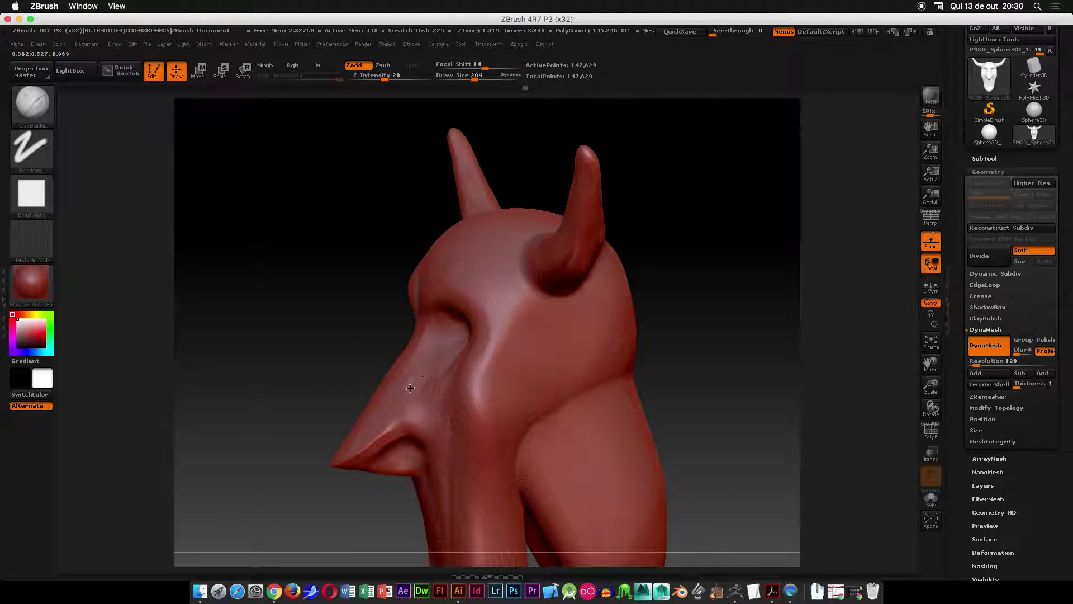
{"action": "left_click_drag", "start_coordinate": [726, 286], "coordinate": [755, 341]}
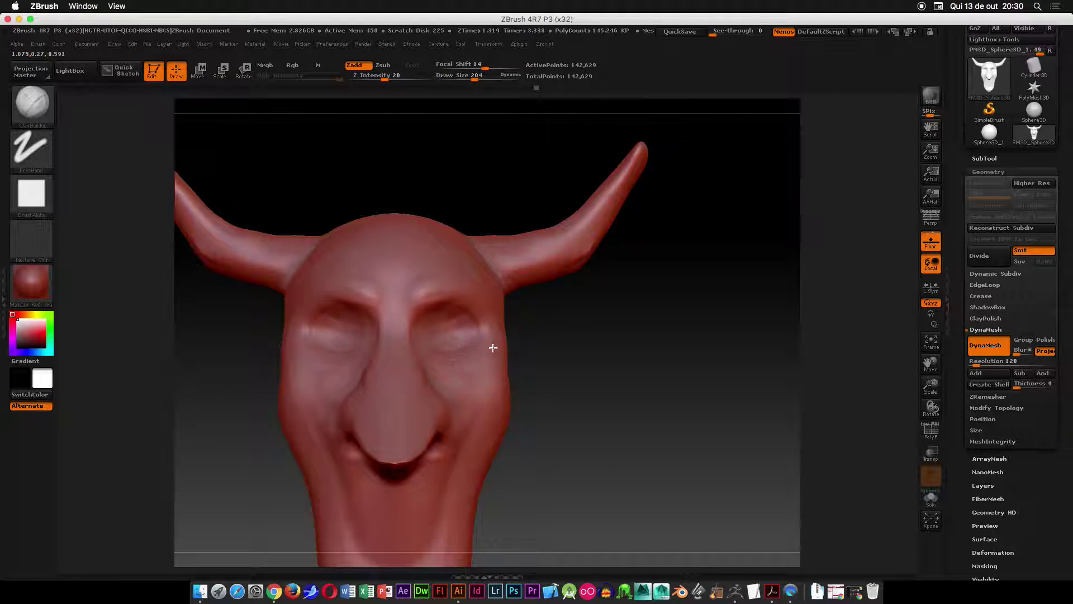
{"action": "left_click_drag", "start_coordinate": [507, 366], "coordinate": [483, 336], "text": "shift"}
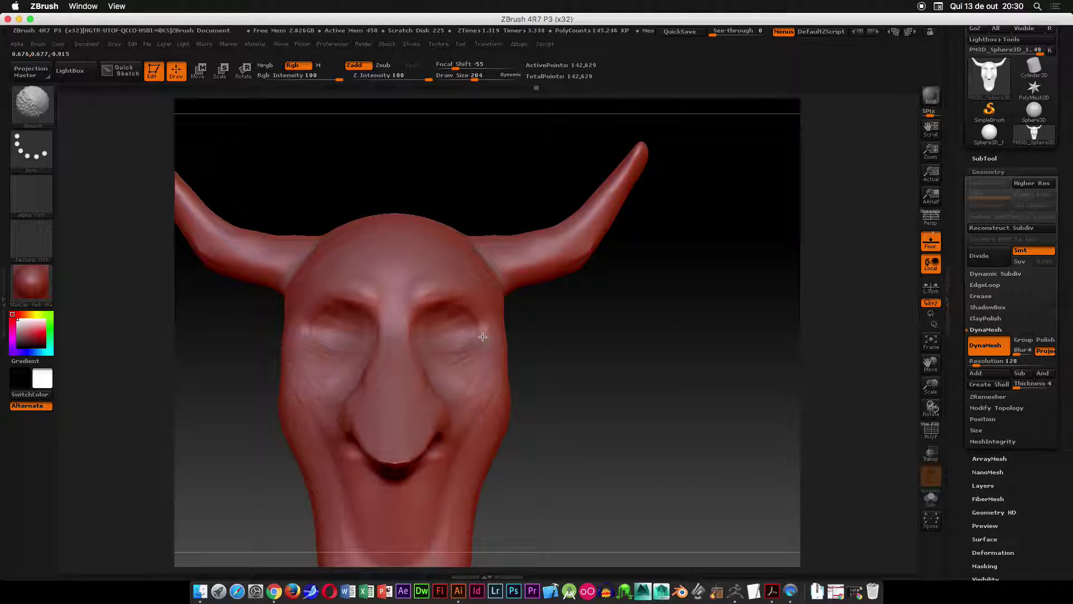
- Set the draw size to 237 and examine the polygons of the pulled-out neck with the wireframe displayed
{"action": "left_click_drag", "start_coordinate": [461, 453], "coordinate": [573, 383]}
{"action": "left_click_drag", "start_coordinate": [751, 337], "coordinate": [673, 256]}
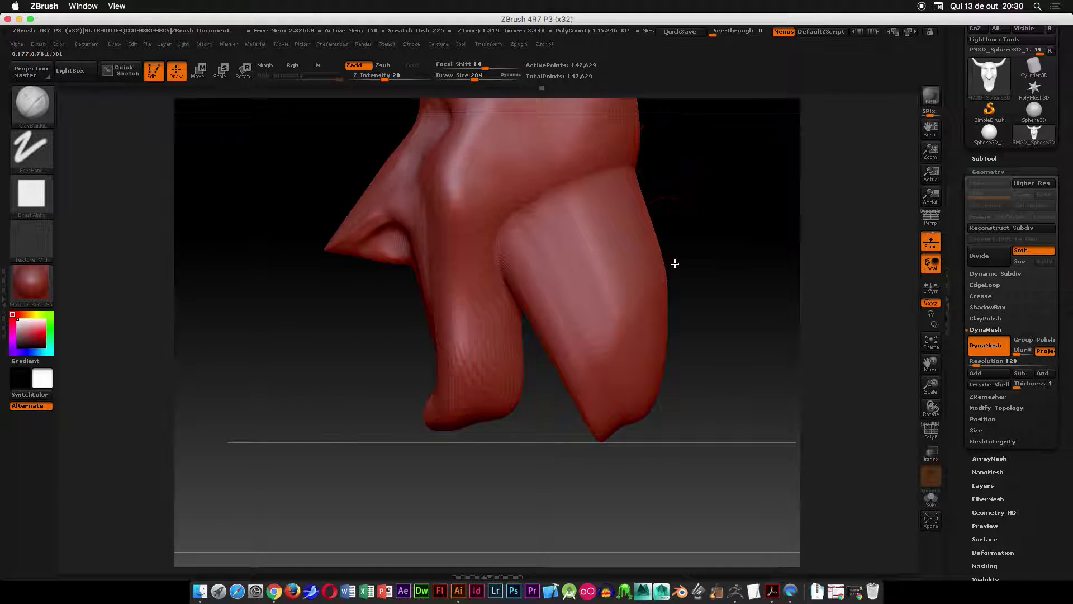
{"action": "key", "text": "space"}
{"action": "left_click_drag", "start_coordinate": [624, 285], "coordinate": [630, 285]}
{"action": "left_click_drag", "start_coordinate": [712, 257], "coordinate": [693, 263], "text": "shift"}
{"action": "key", "text": "shift+f"}
{"action": "left_click_drag", "start_coordinate": [688, 309], "coordinate": [575, 415]}
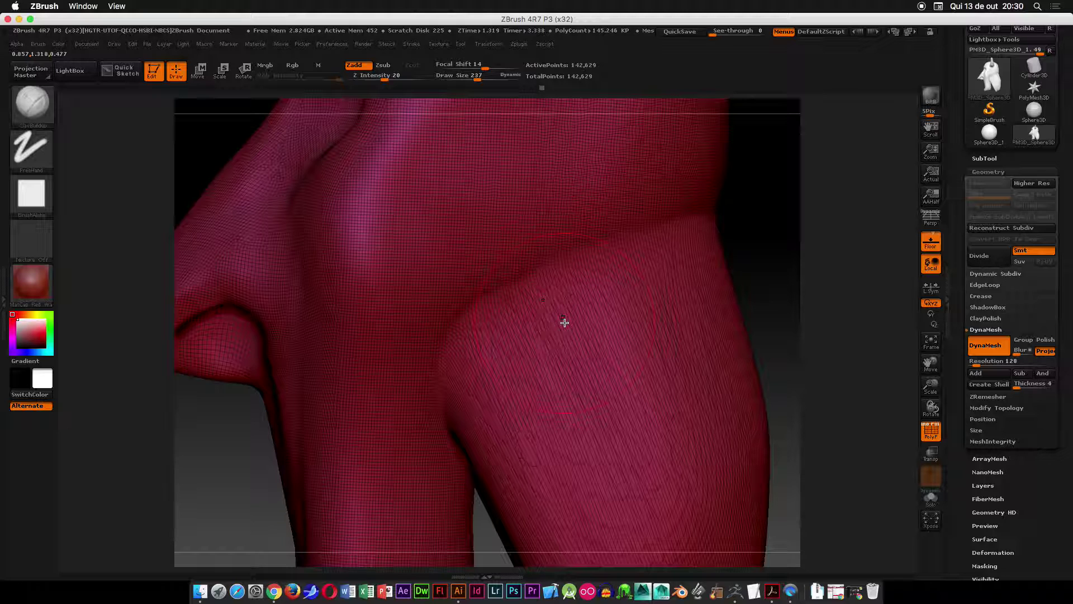
{"action": "key", "text": "shift+f"}
{"action": "right_click_drag", "start_coordinate": [743, 311], "coordinate": [616, 165], "text": "alt"}
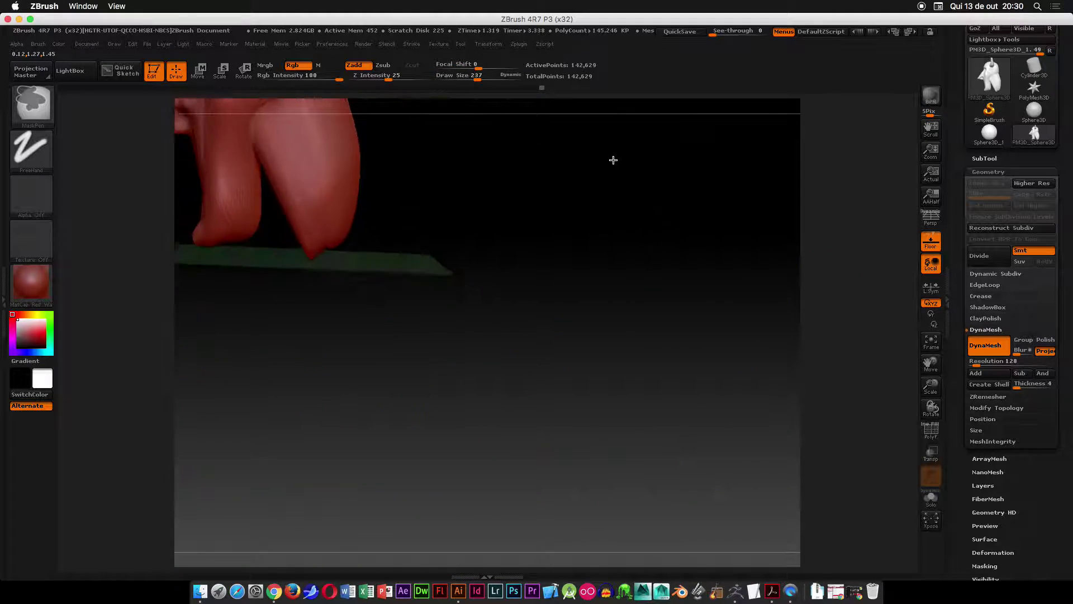
{"action": "key", "text": "f"}
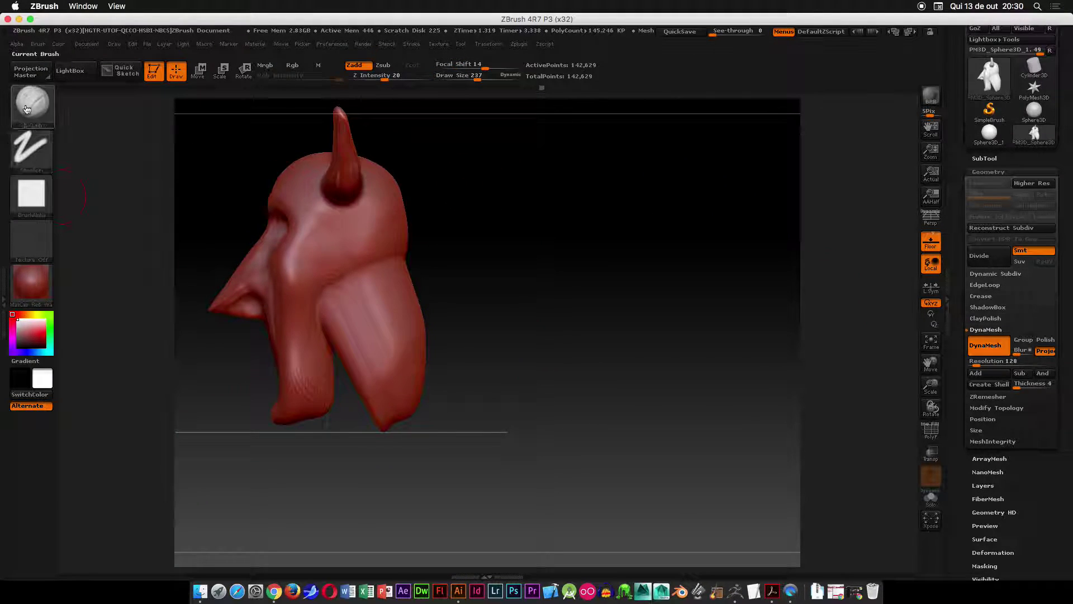
- Select the Move brush, set its draw size to 527 and reshape the front edge of the neck
{"action": "left_click", "coordinate": [25, 112]}
{"action": "left_click", "coordinate": [678, 278]}
{"action": "key", "text": "space"}
{"action": "mouse_move", "coordinate": [473, 317]}
{"action": "left_mouse_down"}
{"action": "mouse_move", "coordinate": [489, 315]}
{"action": "mouse_move", "coordinate": [455, 343]}
{"action": "left_mouse_up"}
{"action": "mouse_move", "coordinate": [263, 362]}
{"action": "left_mouse_down"}
{"action": "mouse_move", "coordinate": [189, 380]}
{"action": "mouse_move", "coordinate": [169, 424]}
{"action": "mouse_move", "coordinate": [371, 481]}
{"action": "mouse_move", "coordinate": [488, 421]}
{"action": "mouse_move", "coordinate": [471, 355]}
{"action": "mouse_move", "coordinate": [479, 400]}
{"action": "mouse_move", "coordinate": [455, 424]}
{"action": "mouse_move", "coordinate": [466, 411]}
{"action": "left_mouse_up"}
{"action": "mouse_move", "coordinate": [429, 276]}
{"action": "left_mouse_down"}
{"action": "mouse_move", "coordinate": [451, 313]}
{"action": "mouse_move", "coordinate": [466, 256]}
{"action": "left_mouse_up"}
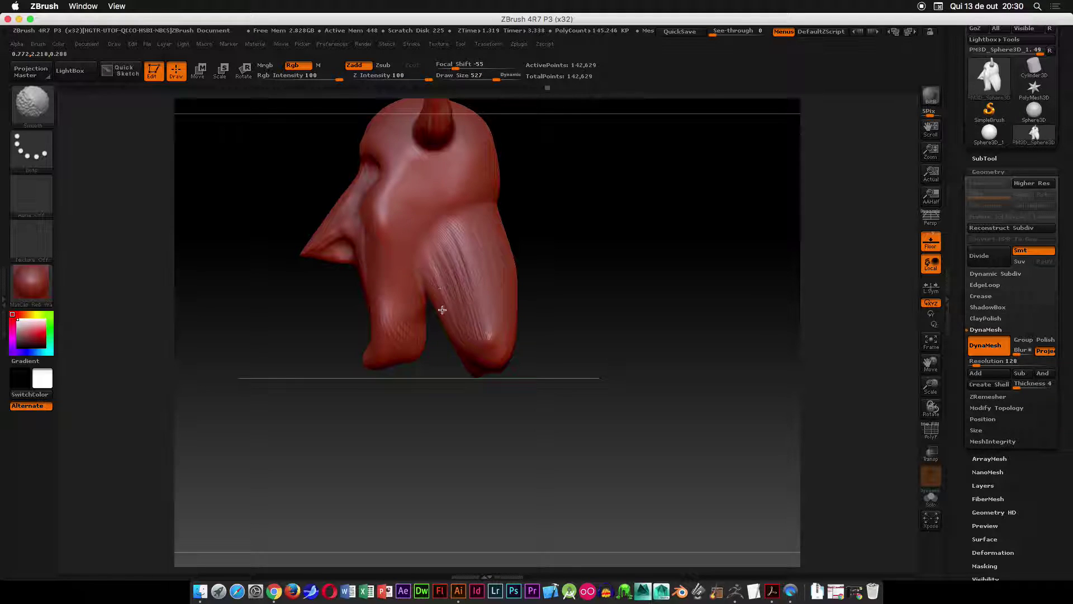
- Lengthen the neck by pulling its lower end further down with the Move brush
{"action": "mouse_move", "coordinate": [530, 282]}
{"action": "right_mouse_down", "text": "alt"}
{"action": "mouse_move", "coordinate": [534, 253]}
{"action": "mouse_move", "coordinate": [545, 299]}
{"action": "right_mouse_up", "text": "alt"}
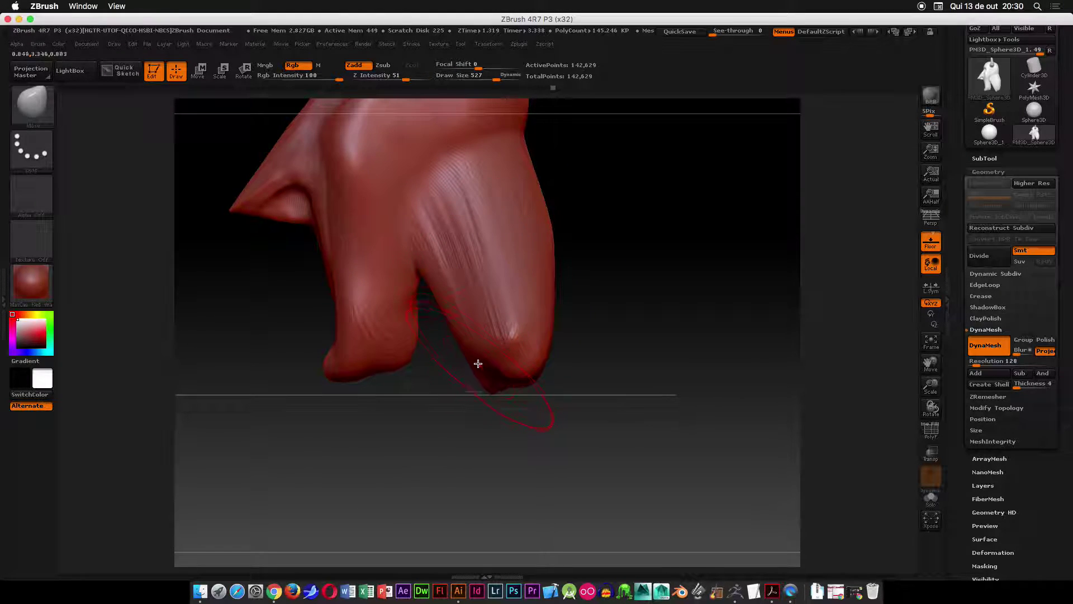
{"action": "left_click_drag", "start_coordinate": [478, 364], "coordinate": [503, 461]}
{"action": "mouse_move", "coordinate": [556, 288]}
{"action": "left_mouse_down"}
{"action": "mouse_move", "coordinate": [611, 390]}
{"action": "mouse_move", "coordinate": [618, 335]}
{"action": "mouse_move", "coordinate": [512, 237]}
{"action": "left_mouse_up"}
{"action": "left_click_drag", "start_coordinate": [542, 505], "coordinate": [663, 432]}
{"action": "right_click_drag", "start_coordinate": [663, 432], "coordinate": [572, 298], "text": "ctrl"}
{"action": "right_click_drag", "start_coordinate": [573, 298], "coordinate": [583, 379], "text": "ctrl"}
{"action": "mouse_move", "coordinate": [356, 415]}
{"action": "left_mouse_down"}
{"action": "mouse_move", "coordinate": [328, 524]}
{"action": "mouse_move", "coordinate": [313, 535]}
{"action": "left_mouse_up"}
{"action": "left_click_drag", "start_coordinate": [422, 430], "coordinate": [420, 500]}
{"action": "left_click_drag", "start_coordinate": [378, 454], "coordinate": [372, 492]}
{"action": "mouse_move", "coordinate": [682, 319]}
{"action": "left_mouse_down"}
{"action": "mouse_move", "coordinate": [570, 310]}
{"action": "mouse_move", "coordinate": [609, 254]}
{"action": "mouse_move", "coordinate": [603, 243]}
{"action": "left_mouse_up"}
- Set the draw size to 891 and stretch the base of the neck down and back, adjusting its front and rear contours
{"action": "key", "text": "space"}
{"action": "left_click_drag", "start_coordinate": [482, 285], "coordinate": [497, 286]}
{"action": "mouse_move", "coordinate": [472, 331]}
{"action": "left_mouse_down"}
{"action": "mouse_move", "coordinate": [521, 338]}
{"action": "mouse_move", "coordinate": [520, 379]}
{"action": "left_mouse_up"}
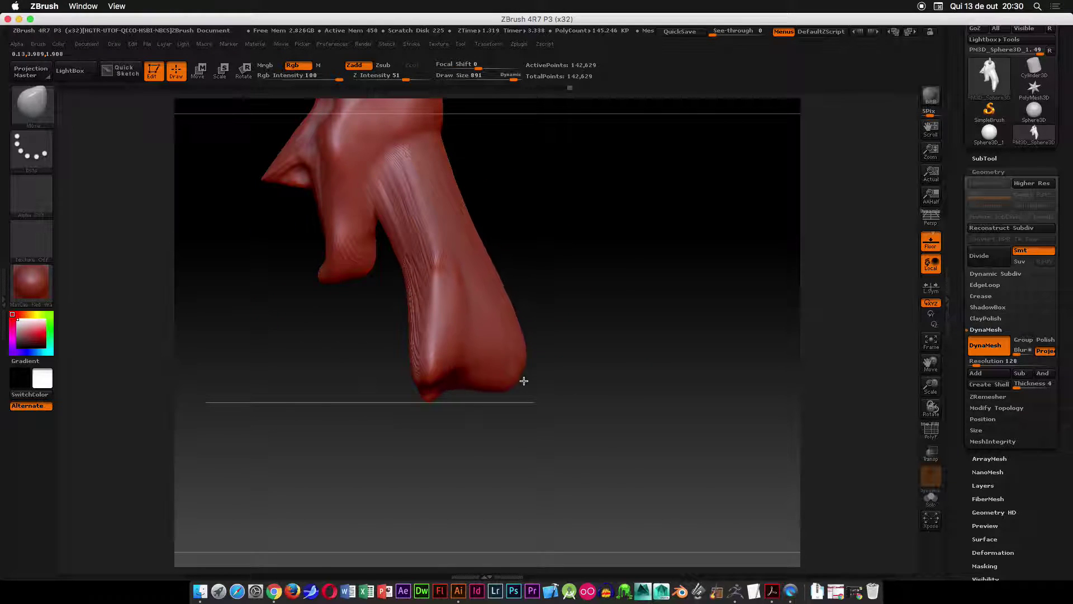
{"action": "mouse_move", "coordinate": [412, 355]}
{"action": "left_mouse_down"}
{"action": "mouse_move", "coordinate": [402, 364]}
{"action": "mouse_move", "coordinate": [410, 375]}
{"action": "mouse_move", "coordinate": [369, 427]}
{"action": "mouse_move", "coordinate": [347, 343]}
{"action": "left_mouse_up"}
{"action": "mouse_move", "coordinate": [350, 254]}
{"action": "left_mouse_down"}
{"action": "mouse_move", "coordinate": [338, 343]}
{"action": "mouse_move", "coordinate": [404, 280]}
{"action": "left_mouse_up"}
{"action": "mouse_move", "coordinate": [503, 257]}
{"action": "left_mouse_down"}
{"action": "mouse_move", "coordinate": [606, 237]}
{"action": "mouse_move", "coordinate": [604, 292]}
{"action": "mouse_move", "coordinate": [576, 318]}
{"action": "left_mouse_up"}
{"action": "key", "text": "ctrl"}
{"action": "mouse_move", "coordinate": [472, 366]}
{"action": "left_mouse_down", "text": "shift"}
{"action": "mouse_move", "coordinate": [508, 338]}
{"action": "mouse_move", "coordinate": [508, 348]}
{"action": "left_mouse_up", "text": "shift"}
{"action": "key", "text": "super+z"}
{"action": "right_click_drag", "start_coordinate": [583, 324], "coordinate": [633, 327], "text": "alt"}
{"action": "right_click_drag", "start_coordinate": [633, 327], "coordinate": [582, 366], "text": "ctrl"}
- Remesh the head and neck with DynaMesh at resolution 128 and check the new polygons in the wireframe display
{"action": "left_click_drag", "start_coordinate": [656, 353], "coordinate": [595, 280]}
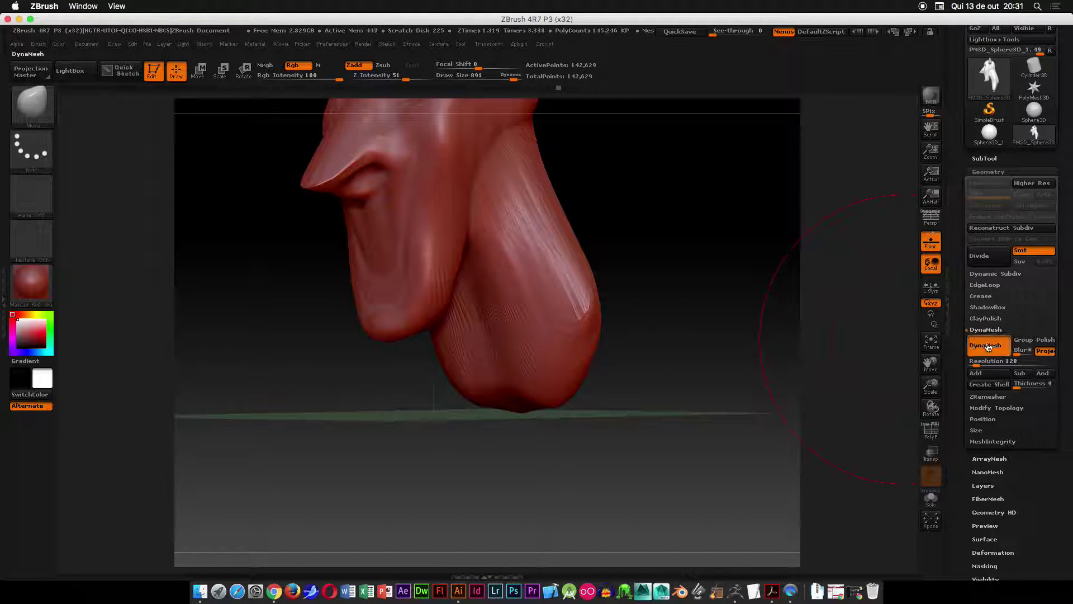
{"action": "key", "text": "ctrl"}
{"action": "key", "text": "ctrl"}
{"action": "key", "text": "ctrl"}
{"action": "mouse_move", "coordinate": [642, 154]}
{"action": "left_mouse_down", "text": "ctrl"}
{"action": "mouse_move", "coordinate": [778, 336]}
{"action": "mouse_move", "coordinate": [790, 307]}
{"action": "mouse_move", "coordinate": [772, 335]}
{"action": "mouse_move", "coordinate": [797, 324]}
{"action": "left_mouse_up", "text": "ctrl"}
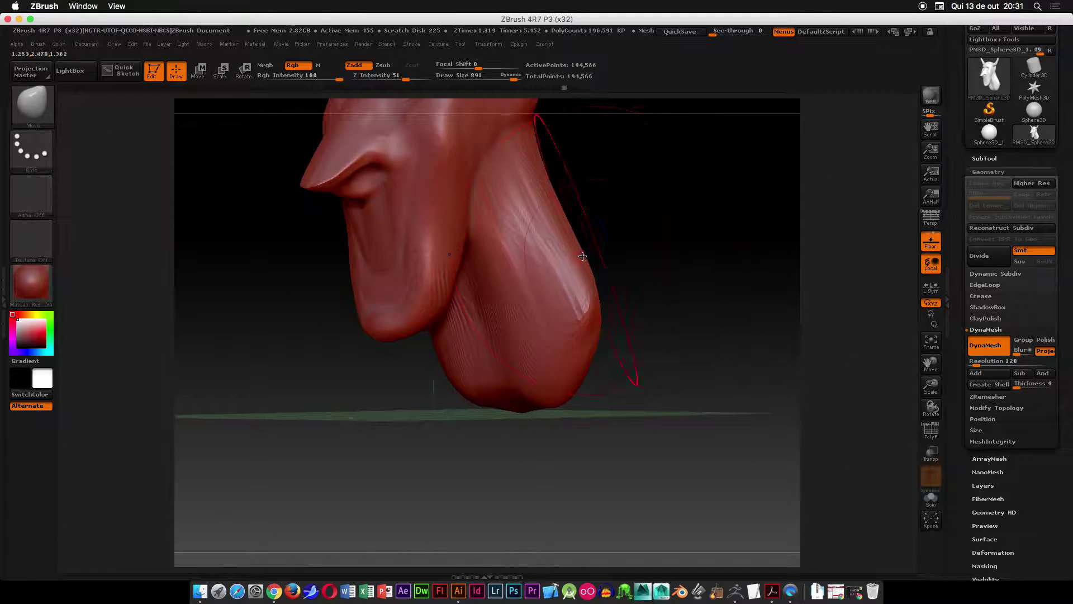
{"action": "key", "text": "shift+f"}
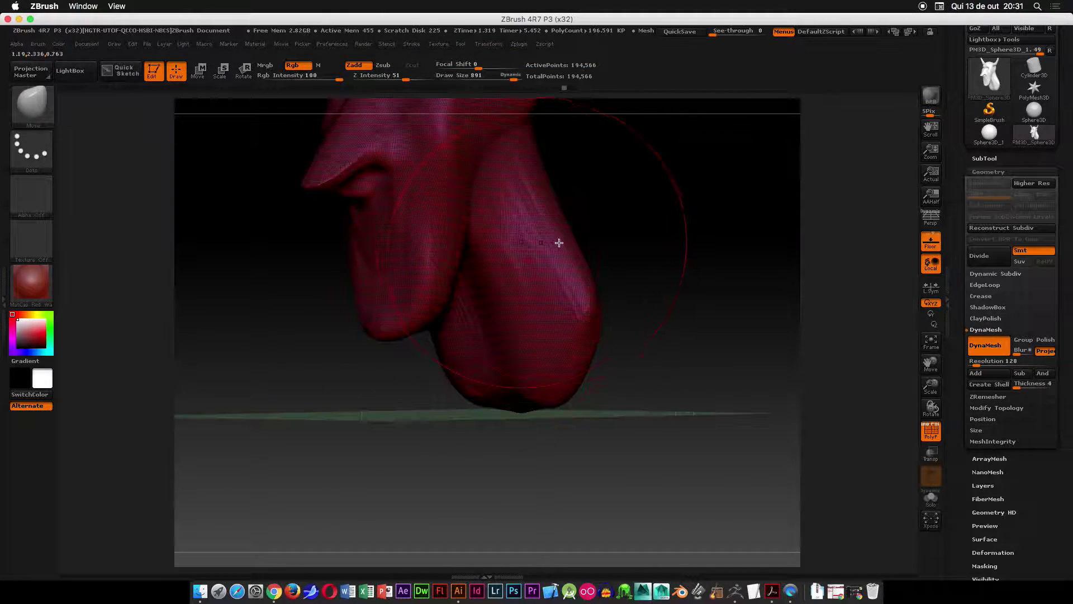
{"action": "left_click_drag", "start_coordinate": [551, 240], "coordinate": [621, 395], "text": "alt"}
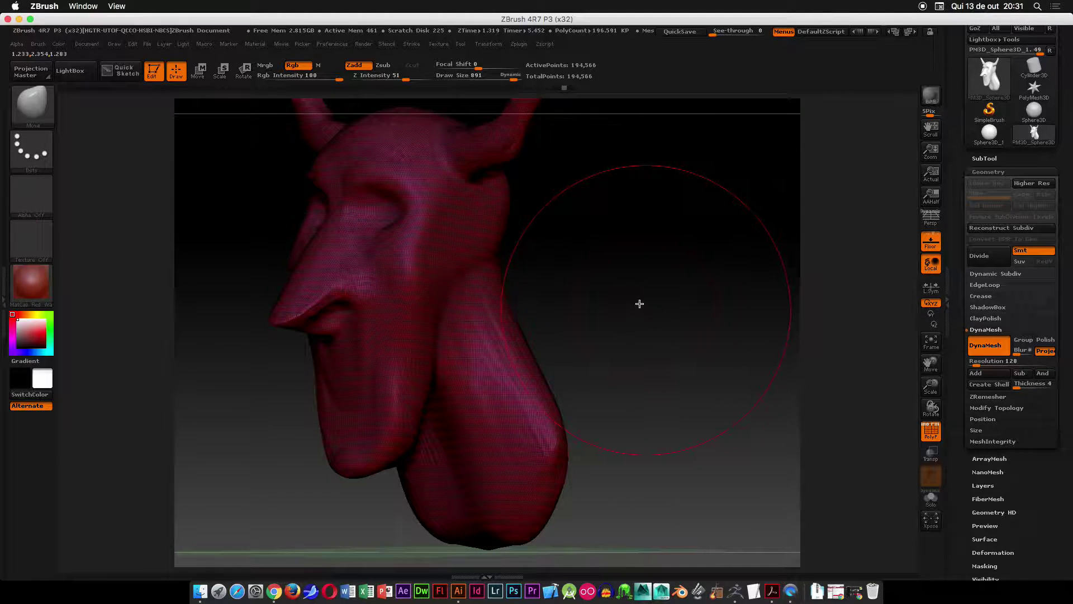
{"action": "key", "text": "shift+f"}
- Smooth the neck and pull its lower end down with the Move brush into a long, tapering torso
{"action": "mouse_move", "coordinate": [598, 297]}
{"action": "left_mouse_down", "text": "alt"}
{"action": "mouse_move", "coordinate": [678, 266]}
{"action": "mouse_move", "coordinate": [512, 367]}
{"action": "left_mouse_up", "text": "alt"}
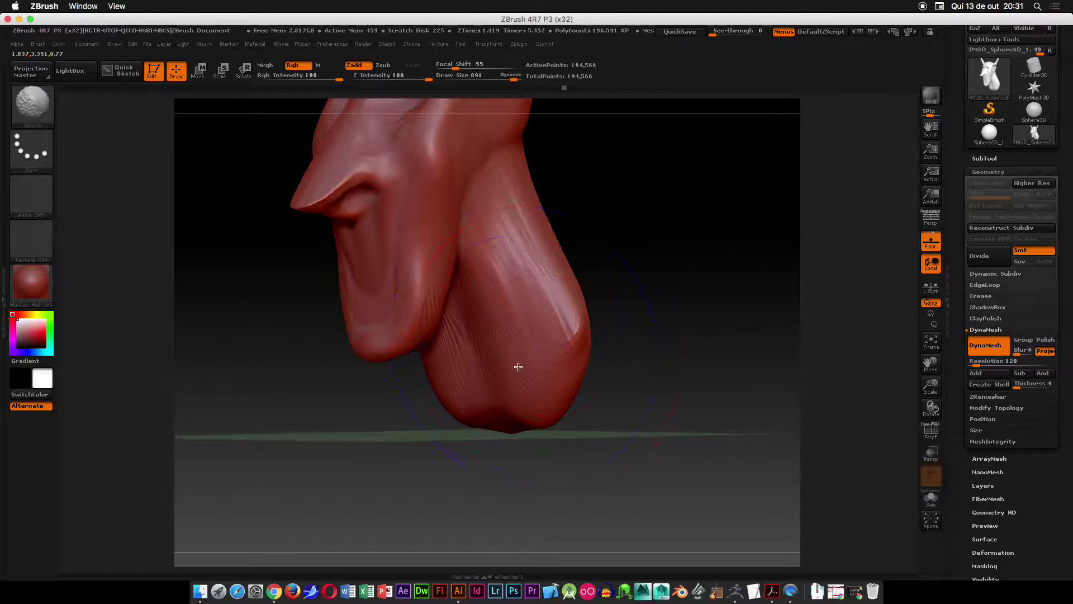
{"action": "left_click_drag", "start_coordinate": [635, 376], "coordinate": [623, 276]}
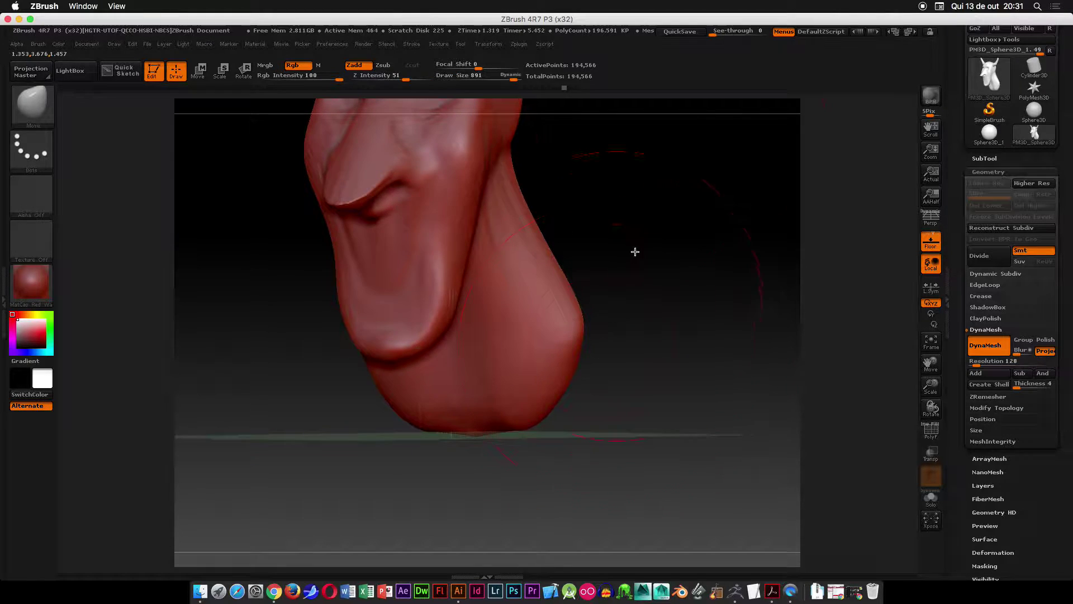
{"action": "mouse_move", "coordinate": [562, 366]}
{"action": "left_mouse_down"}
{"action": "mouse_move", "coordinate": [726, 518]}
{"action": "mouse_move", "coordinate": [682, 516]}
{"action": "left_mouse_up"}
{"action": "left_click_drag", "start_coordinate": [448, 468], "coordinate": [414, 328], "text": "alt"}
{"action": "right_click_drag", "start_coordinate": [414, 328], "coordinate": [416, 338], "text": "ctrl"}
{"action": "mouse_move", "coordinate": [505, 350]}
{"action": "left_mouse_down"}
{"action": "mouse_move", "coordinate": [477, 421]}
{"action": "mouse_move", "coordinate": [484, 410]}
{"action": "mouse_move", "coordinate": [373, 394]}
{"action": "left_mouse_up"}
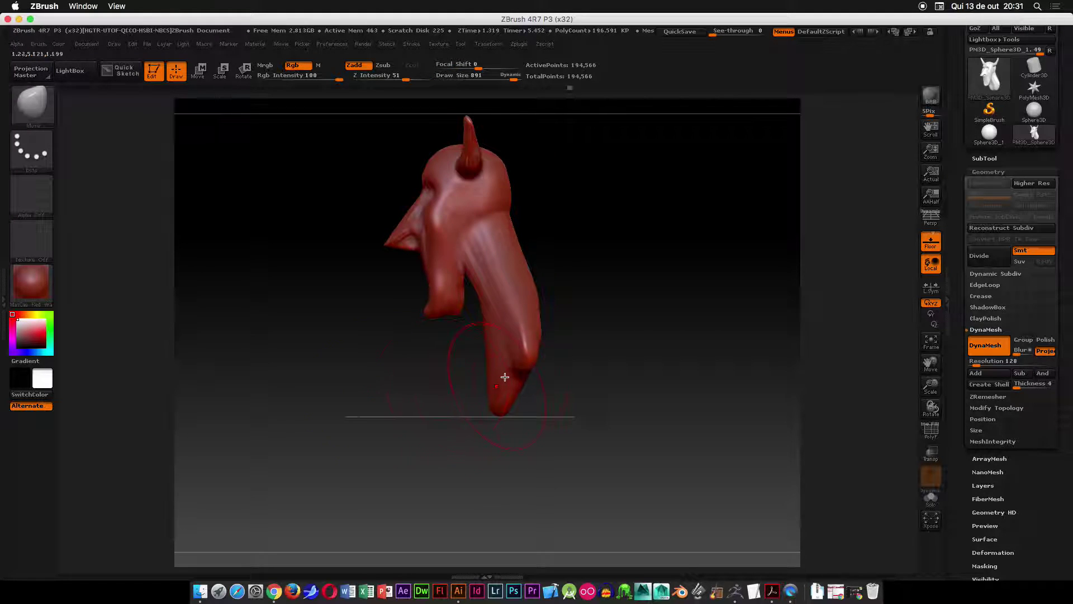
{"action": "left_click_drag", "start_coordinate": [513, 460], "coordinate": [525, 364]}
{"action": "left_click_drag", "start_coordinate": [585, 317], "coordinate": [585, 362]}
{"action": "mouse_move", "coordinate": [400, 388]}
{"action": "left_mouse_down"}
{"action": "mouse_move", "coordinate": [501, 422]}
{"action": "mouse_move", "coordinate": [714, 300]}
{"action": "mouse_move", "coordinate": [494, 364]}
{"action": "mouse_move", "coordinate": [467, 472]}
{"action": "mouse_move", "coordinate": [536, 401]}
{"action": "mouse_move", "coordinate": [538, 486]}
{"action": "mouse_move", "coordinate": [549, 384]}
{"action": "mouse_move", "coordinate": [542, 496]}
{"action": "left_mouse_up"}
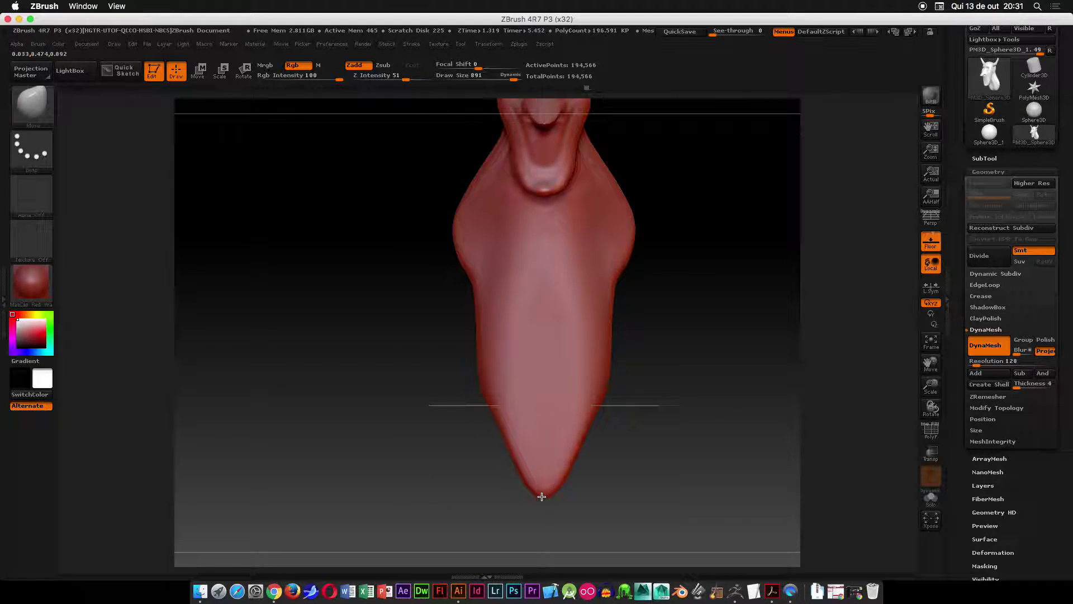
{"action": "mouse_move", "coordinate": [693, 366]}
{"action": "left_mouse_down"}
{"action": "mouse_move", "coordinate": [635, 355]}
{"action": "mouse_move", "coordinate": [623, 318]}
{"action": "mouse_move", "coordinate": [565, 326]}
{"action": "mouse_move", "coordinate": [566, 311]}
{"action": "left_mouse_up"}
- Remesh the elongated torso with DynaMesh to even out its stretched polygons
{"action": "key", "text": "space"}
{"action": "left_click", "coordinate": [566, 314]}
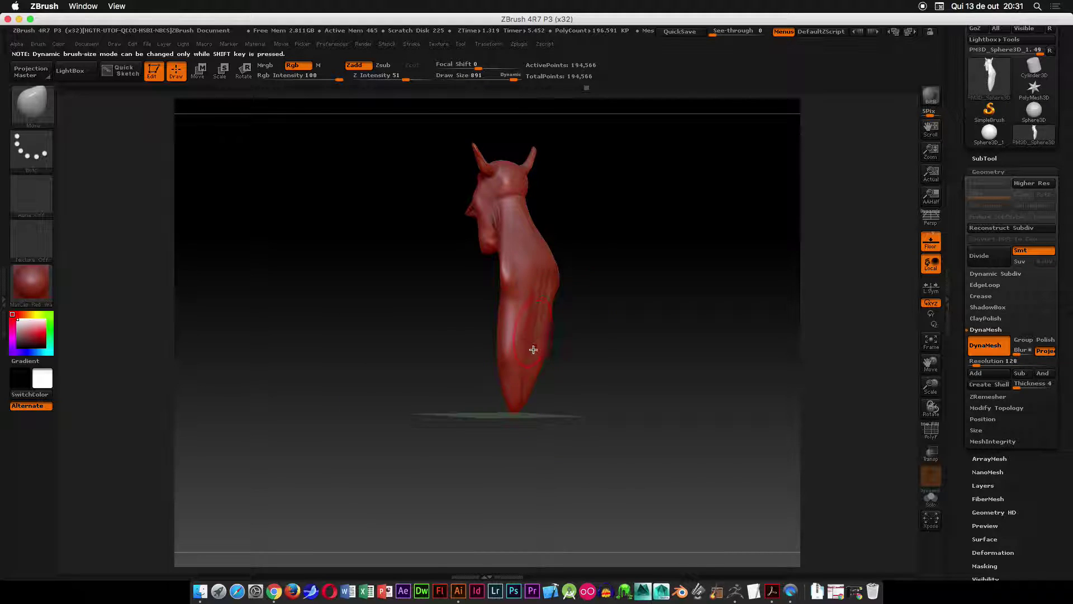
{"action": "key", "text": "ctrl"}
{"action": "left_click_drag", "start_coordinate": [655, 329], "coordinate": [615, 328]}
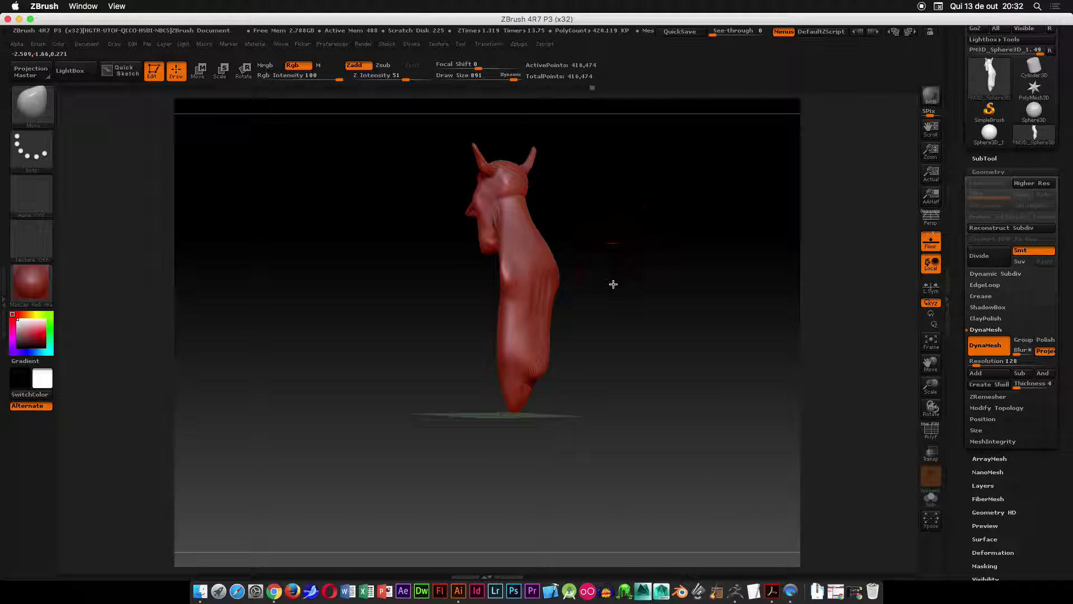
{"action": "left_click_drag", "start_coordinate": [611, 280], "coordinate": [620, 309], "text": "shift"}
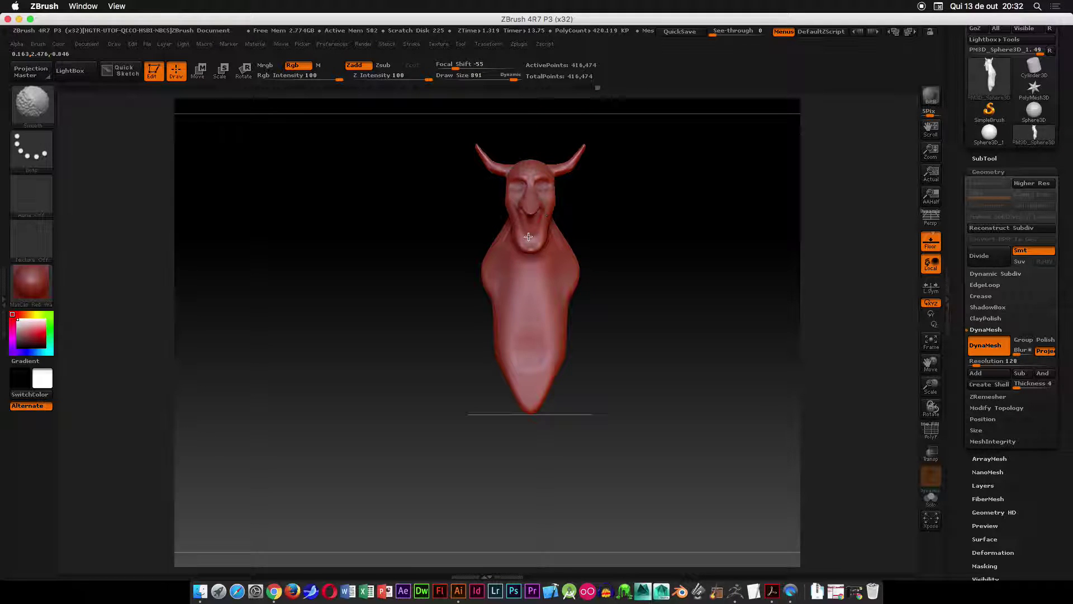
{"action": "mouse_move", "coordinate": [585, 235]}
{"action": "left_mouse_down"}
{"action": "mouse_move", "coordinate": [656, 197]}
{"action": "mouse_move", "coordinate": [601, 174]}
{"action": "left_mouse_up"}
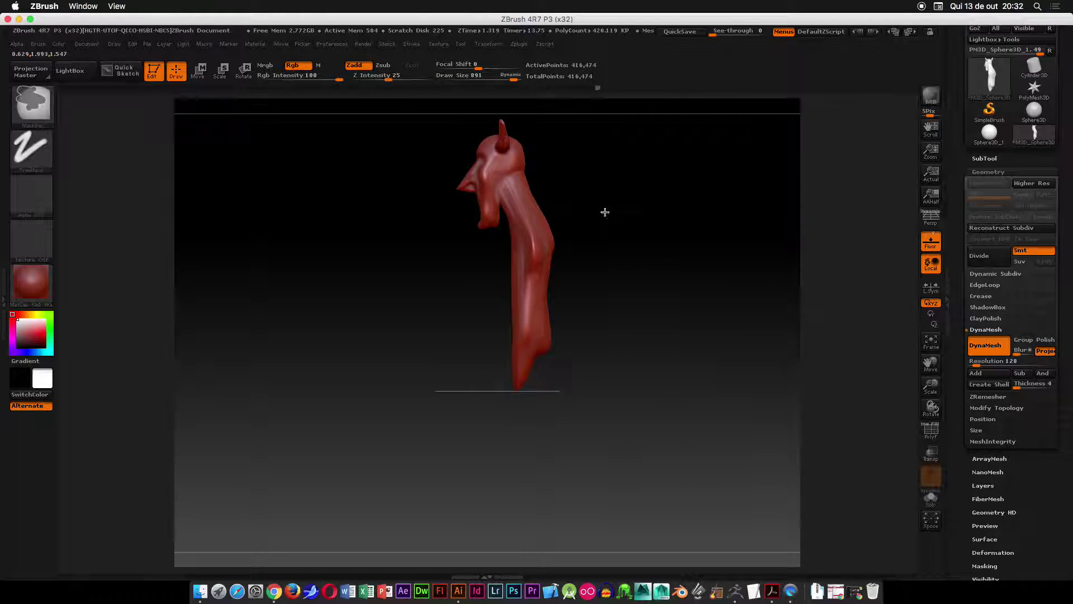
{"action": "right_click_drag", "start_coordinate": [606, 203], "coordinate": [598, 246], "text": "ctrl"}
- Select the ClayBuildup brush and add volume along the front, waist and upper sides of the torso
{"action": "key", "text": "b"}
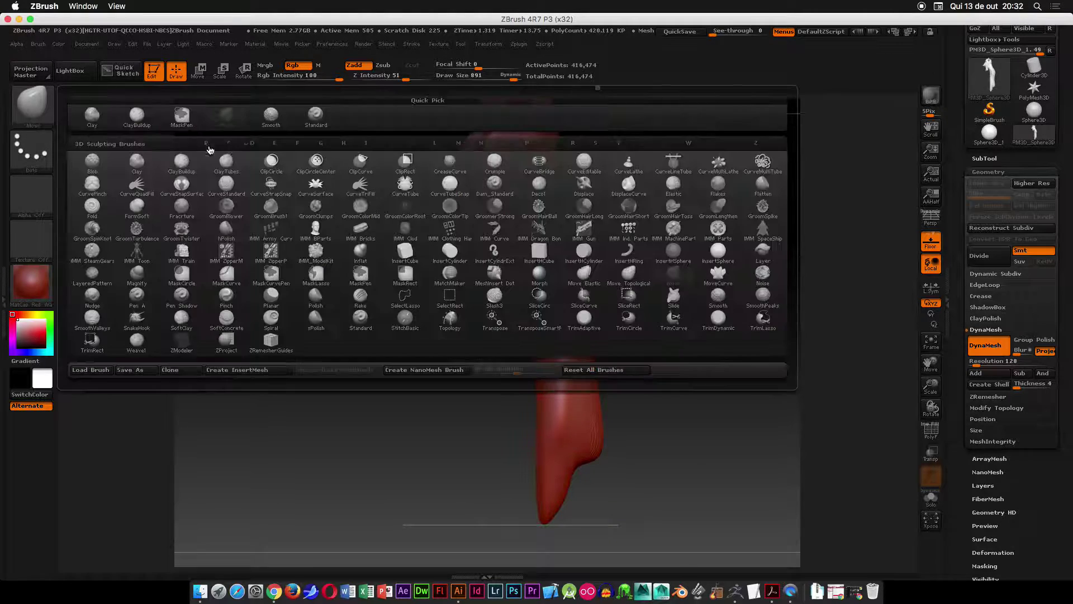
{"action": "left_click", "coordinate": [156, 117]}
{"action": "left_click_drag", "start_coordinate": [647, 338], "coordinate": [583, 345]}
{"action": "mouse_move", "coordinate": [501, 370]}
{"action": "left_mouse_down"}
{"action": "mouse_move", "coordinate": [488, 343]}
{"action": "mouse_move", "coordinate": [457, 352]}
{"action": "left_mouse_up"}
{"action": "mouse_move", "coordinate": [455, 407]}
{"action": "left_mouse_down"}
{"action": "mouse_move", "coordinate": [475, 405]}
{"action": "mouse_move", "coordinate": [514, 477]}
{"action": "mouse_move", "coordinate": [479, 485]}
{"action": "mouse_move", "coordinate": [474, 447]}
{"action": "left_mouse_up"}
{"action": "mouse_move", "coordinate": [620, 380]}
{"action": "left_mouse_down"}
{"action": "mouse_move", "coordinate": [726, 369]}
{"action": "mouse_move", "coordinate": [601, 369]}
{"action": "mouse_move", "coordinate": [587, 357]}
{"action": "left_mouse_up"}
{"action": "left_click_drag", "start_coordinate": [468, 246], "coordinate": [471, 223]}
{"action": "left_click_drag", "start_coordinate": [570, 219], "coordinate": [691, 216]}
{"action": "mouse_move", "coordinate": [413, 246]}
{"action": "left_mouse_down"}
{"action": "mouse_move", "coordinate": [429, 263]}
{"action": "mouse_move", "coordinate": [412, 283]}
{"action": "mouse_move", "coordinate": [451, 263]}
{"action": "mouse_move", "coordinate": [333, 280]}
{"action": "mouse_move", "coordinate": [330, 268]}
{"action": "mouse_move", "coordinate": [343, 374]}
{"action": "mouse_move", "coordinate": [358, 403]}
{"action": "mouse_move", "coordinate": [369, 358]}
{"action": "mouse_move", "coordinate": [347, 439]}
{"action": "mouse_move", "coordinate": [308, 381]}
{"action": "mouse_move", "coordinate": [378, 443]}
{"action": "mouse_move", "coordinate": [398, 347]}
{"action": "left_mouse_up"}
{"action": "mouse_move", "coordinate": [517, 276]}
{"action": "left_mouse_down"}
{"action": "mouse_move", "coordinate": [472, 261]}
{"action": "mouse_move", "coordinate": [438, 233]}
{"action": "mouse_move", "coordinate": [468, 269]}
{"action": "mouse_move", "coordinate": [481, 246]}
{"action": "mouse_move", "coordinate": [462, 244]}
{"action": "left_mouse_up"}
- Set the draw size to 825 and build up rounded shoulders on both sides of the upper torso
{"action": "key", "text": "space"}
{"action": "left_click", "coordinate": [463, 254]}
{"action": "left_click_drag", "start_coordinate": [362, 312], "coordinate": [407, 304]}
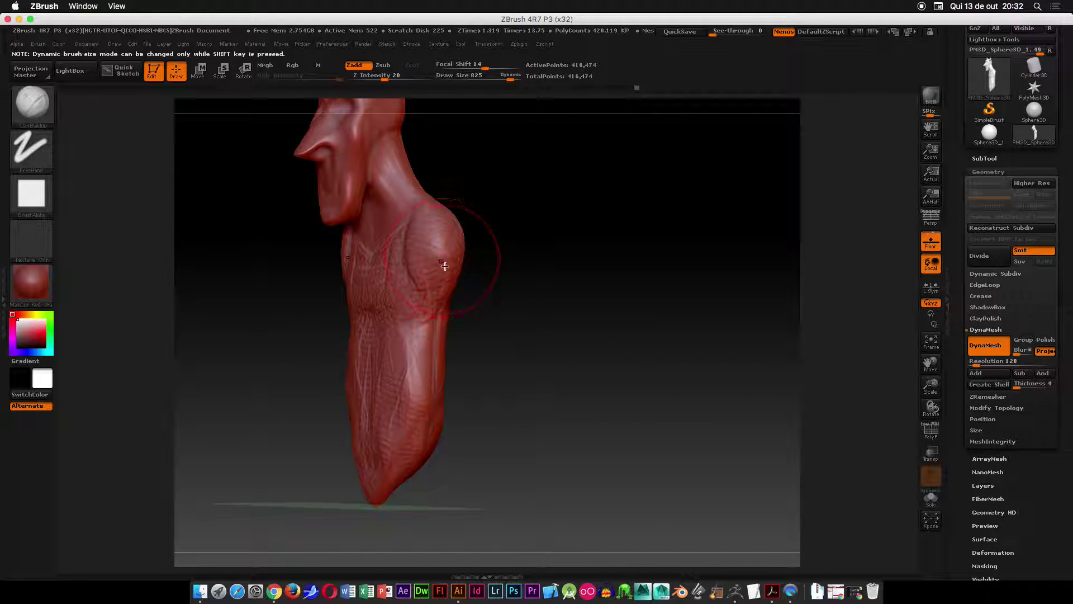
{"action": "mouse_move", "coordinate": [455, 256]}
{"action": "left_mouse_down"}
{"action": "mouse_move", "coordinate": [455, 273]}
{"action": "mouse_move", "coordinate": [460, 249]}
{"action": "left_mouse_up"}
{"action": "left_click_drag", "start_coordinate": [508, 268], "coordinate": [565, 270]}
{"action": "mouse_move", "coordinate": [454, 234]}
{"action": "left_mouse_down"}
{"action": "mouse_move", "coordinate": [461, 259]}
{"action": "mouse_move", "coordinate": [460, 241]}
{"action": "left_mouse_up"}
{"action": "left_click_drag", "start_coordinate": [531, 263], "coordinate": [503, 262]}
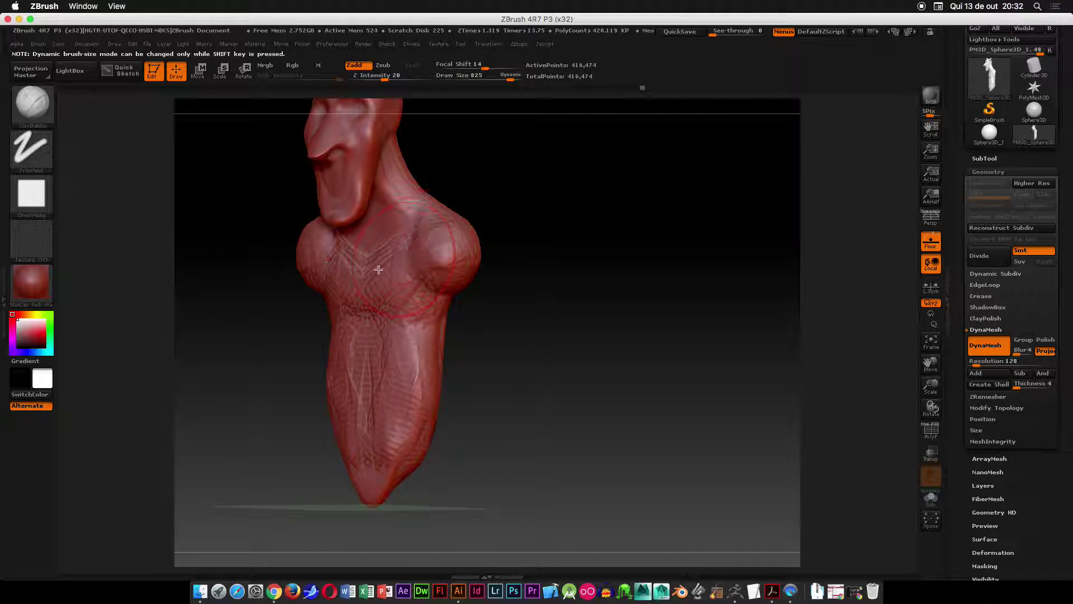
- Set the draw size to 579 and build up the chest muscles across the upper torso with ClayBuildup
{"action": "left_click_drag", "start_coordinate": [575, 295], "coordinate": [594, 285], "text": "shift"}
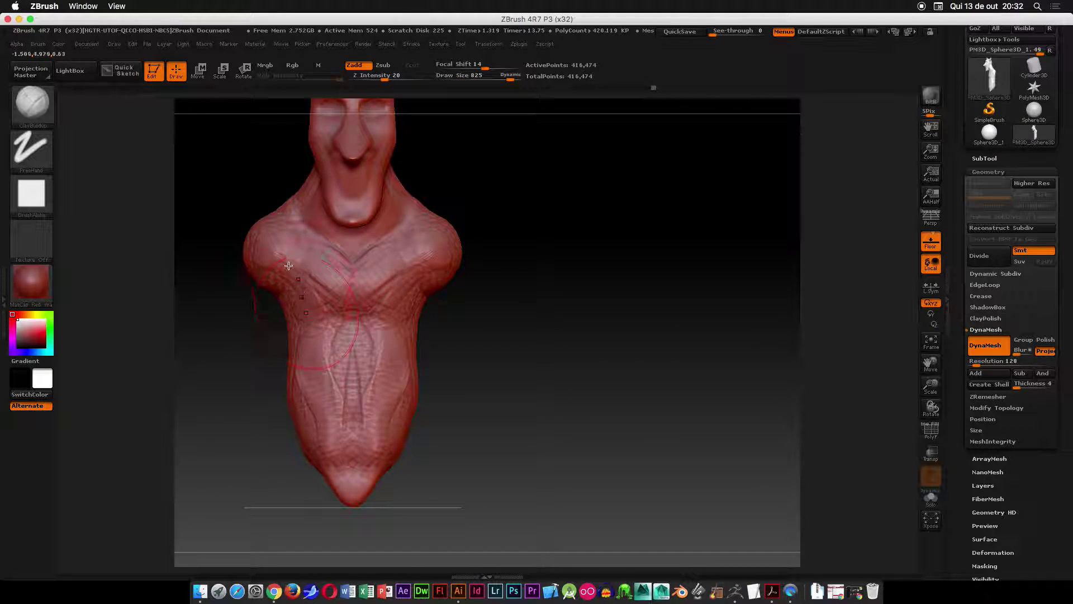
{"action": "left_click_drag", "start_coordinate": [304, 295], "coordinate": [327, 288]}
{"action": "key", "text": "space"}
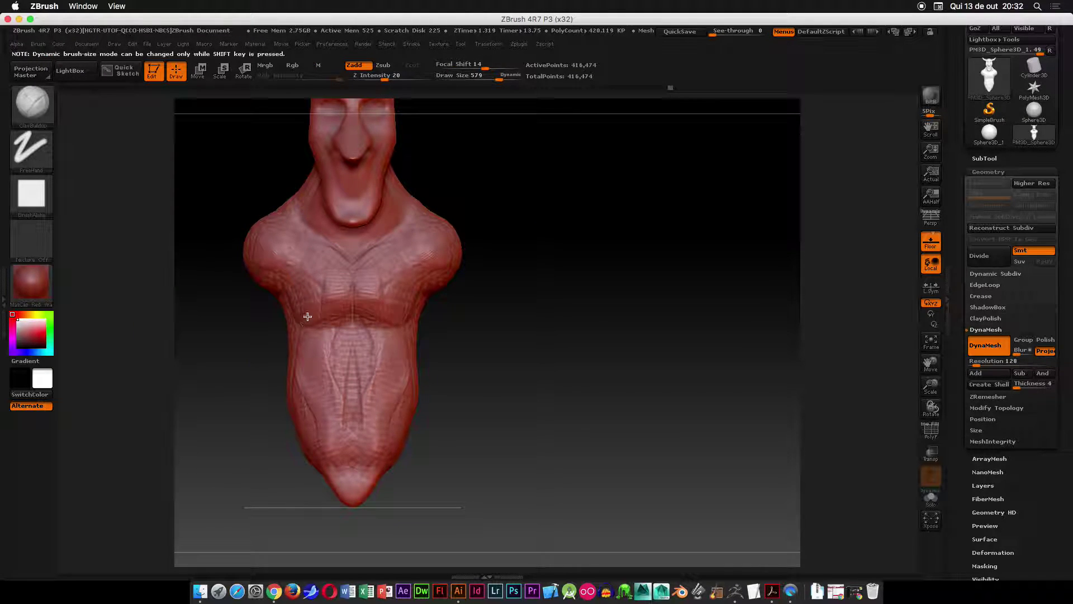
{"action": "left_click_drag", "start_coordinate": [299, 257], "coordinate": [429, 253]}
{"action": "left_click_drag", "start_coordinate": [533, 177], "coordinate": [488, 250]}
{"action": "left_click_drag", "start_coordinate": [464, 295], "coordinate": [503, 268]}
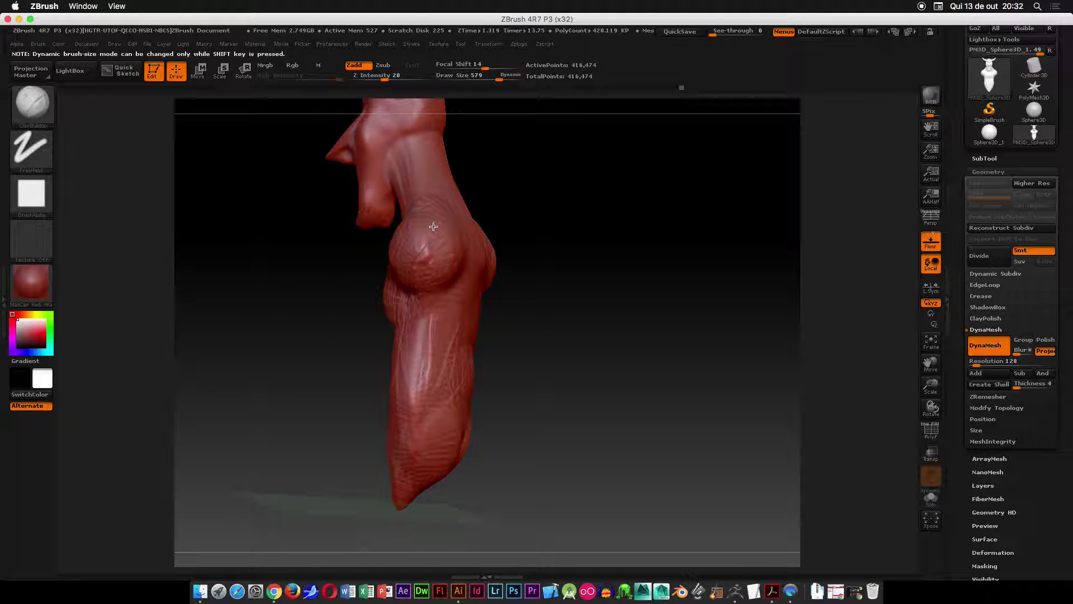
{"action": "left_click_drag", "start_coordinate": [536, 237], "coordinate": [594, 259], "text": "shift"}
{"action": "mouse_move", "coordinate": [534, 268]}
{"action": "right_mouse_down", "text": "ctrl"}
{"action": "mouse_move", "coordinate": [657, 280]}
{"action": "mouse_move", "coordinate": [458, 156]}
{"action": "mouse_move", "coordinate": [449, 132]}
{"action": "right_mouse_up", "text": "ctrl"}
{"action": "mouse_move", "coordinate": [505, 234]}
{"action": "right_mouse_down", "text": "alt"}
{"action": "mouse_move", "coordinate": [543, 294]}
{"action": "mouse_move", "coordinate": [519, 364]}
{"action": "right_mouse_up", "text": "alt"}
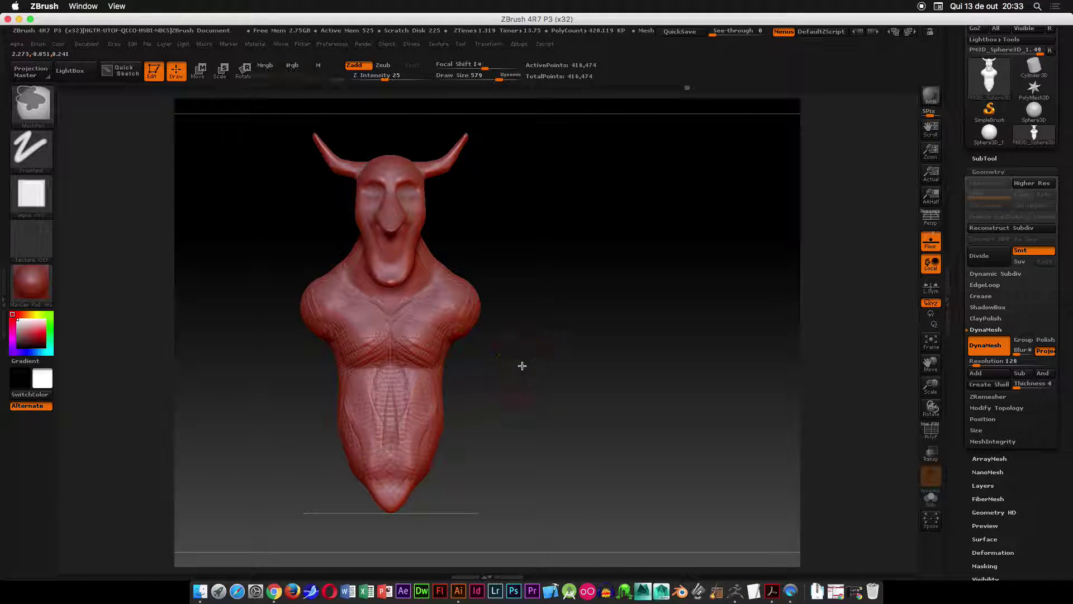
- Paint a mask over the rounded shoulders from the side and invert it to protect the rest of the body
{"action": "left_click_drag", "start_coordinate": [559, 380], "coordinate": [517, 364]}
{"action": "left_click_drag", "start_coordinate": [585, 354], "coordinate": [610, 350], "text": "shift"}
{"action": "right_click_drag", "start_coordinate": [577, 307], "coordinate": [546, 327], "text": "ctrl"}
{"action": "left_click_drag", "start_coordinate": [548, 358], "coordinate": [465, 366]}
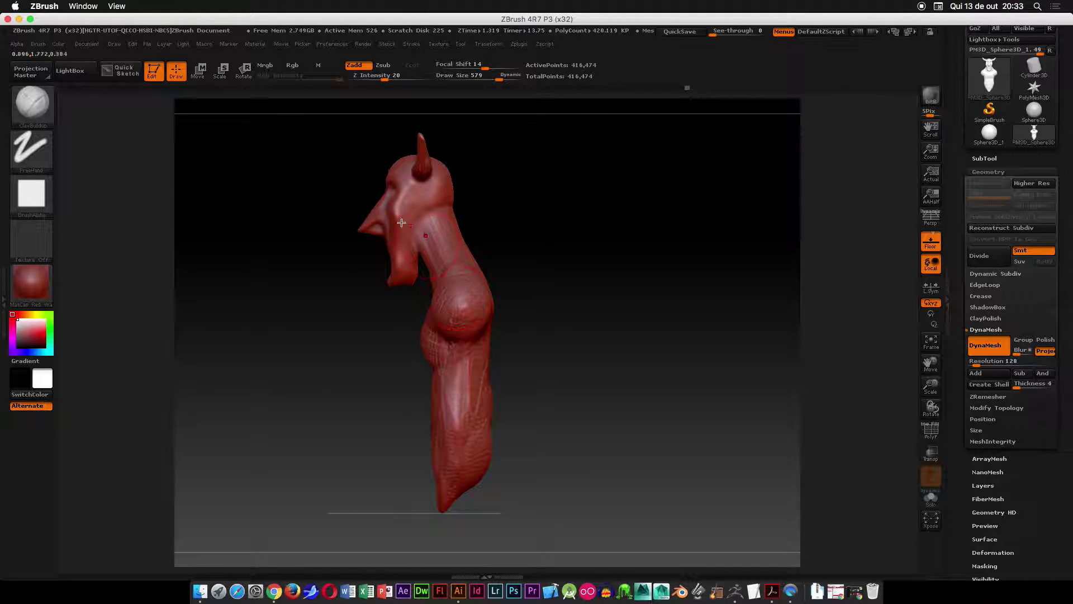
{"action": "left_click_drag", "start_coordinate": [604, 412], "coordinate": [462, 278]}
{"action": "key", "text": "ctrl"}
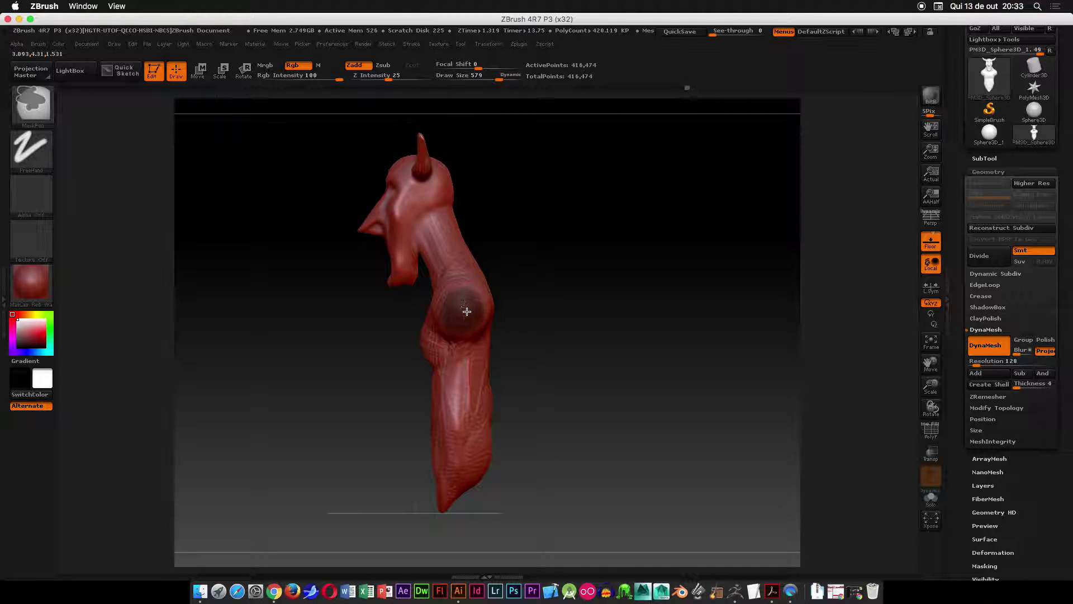
{"action": "left_click", "coordinate": [587, 324], "text": "ctrl"}
{"action": "left_click_drag", "start_coordinate": [587, 323], "coordinate": [649, 333]}
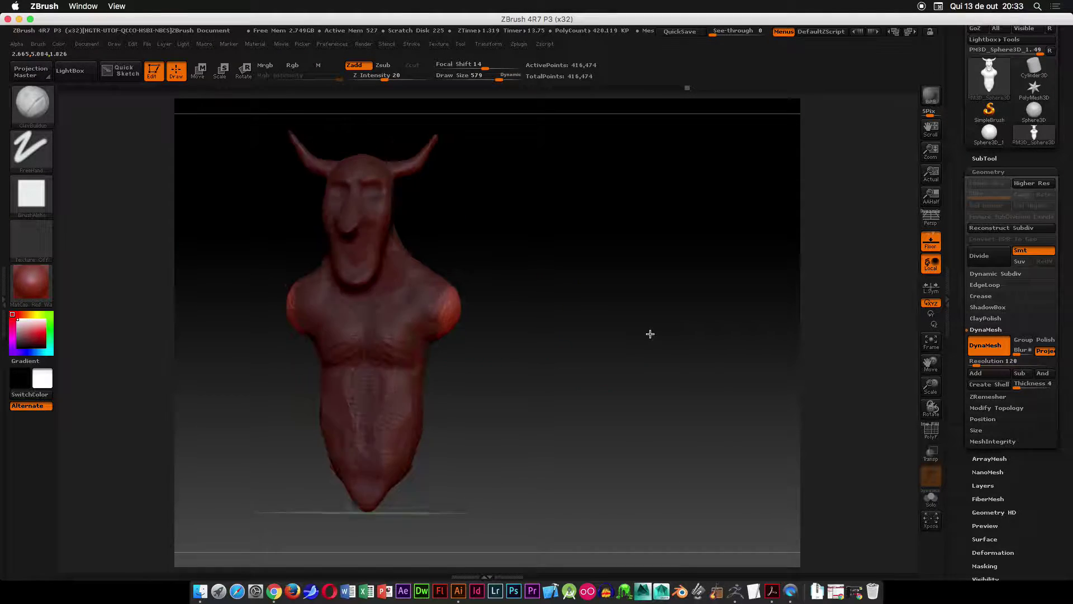
- Select the Move brush, set the draw size to 1000 and pull the unmasked shoulders outward into two arms
{"action": "left_click", "coordinate": [41, 104]}
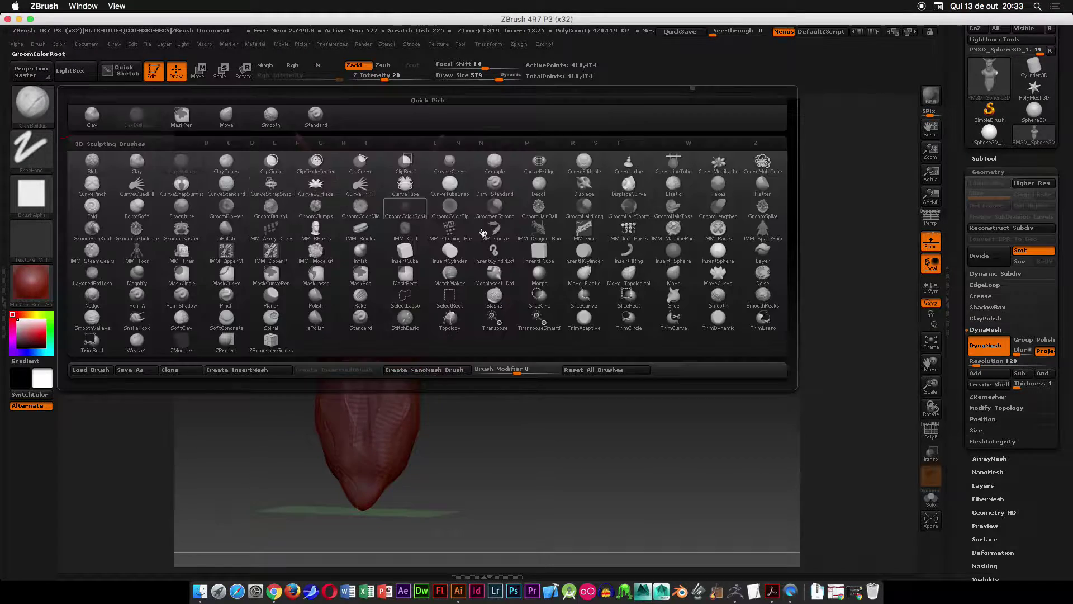
{"action": "left_click", "coordinate": [686, 284]}
{"action": "key", "text": "space"}
{"action": "left_click_drag", "start_coordinate": [496, 302], "coordinate": [520, 304]}
{"action": "left_click_drag", "start_coordinate": [455, 299], "coordinate": [539, 355]}
{"action": "left_click_drag", "start_coordinate": [641, 451], "coordinate": [641, 459], "text": "shift"}
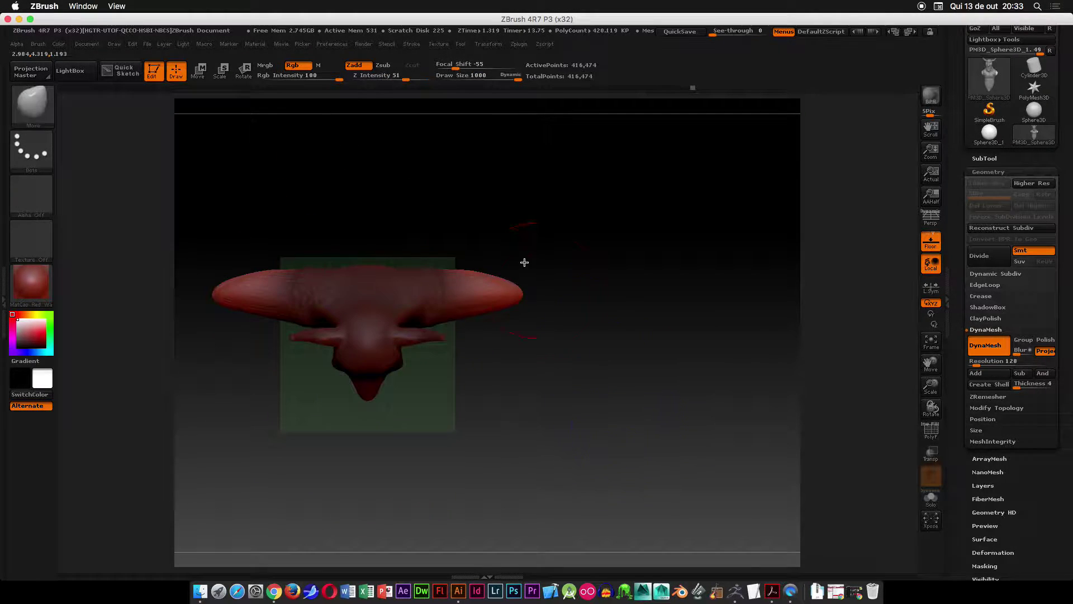
{"action": "mouse_move", "coordinate": [484, 275]}
{"action": "left_mouse_down"}
{"action": "mouse_move", "coordinate": [570, 283]}
{"action": "mouse_move", "coordinate": [562, 293]}
{"action": "mouse_move", "coordinate": [570, 300]}
{"action": "left_mouse_up"}
{"action": "left_click_drag", "start_coordinate": [567, 388], "coordinate": [558, 242], "text": "shift"}
{"action": "left_click_drag", "start_coordinate": [526, 327], "coordinate": [580, 340]}
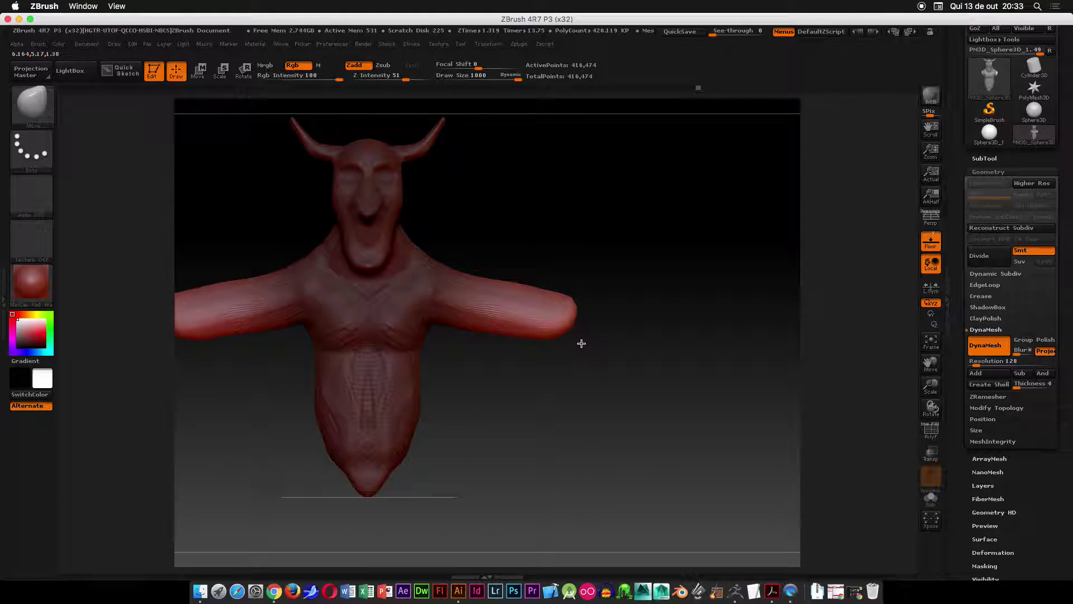
- Clear the mask and remesh the figure with DynaMesh to even out the stretched arms
{"action": "left_click_drag", "start_coordinate": [632, 217], "coordinate": [733, 383], "text": "ctrl"}
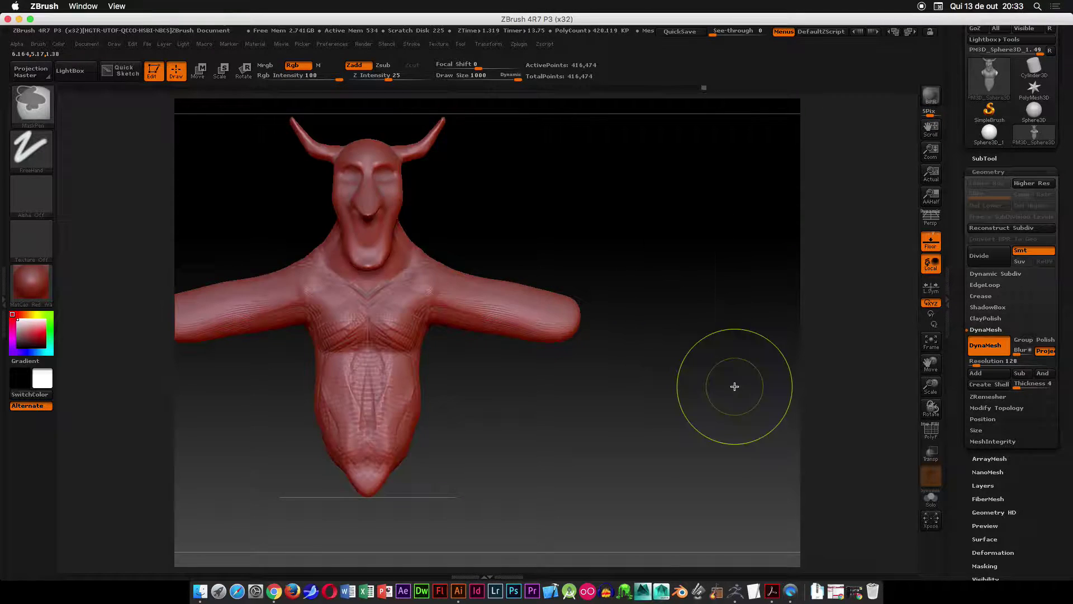
{"action": "left_click_drag", "start_coordinate": [610, 319], "coordinate": [648, 309]}
{"action": "left_click_drag", "start_coordinate": [717, 280], "coordinate": [645, 365], "text": "ctrl"}
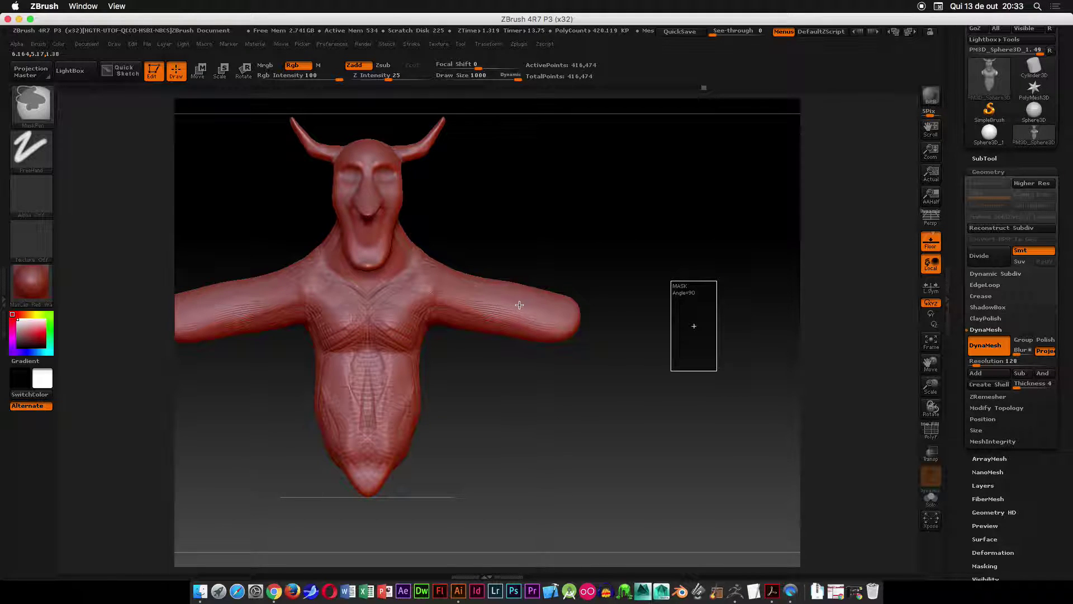
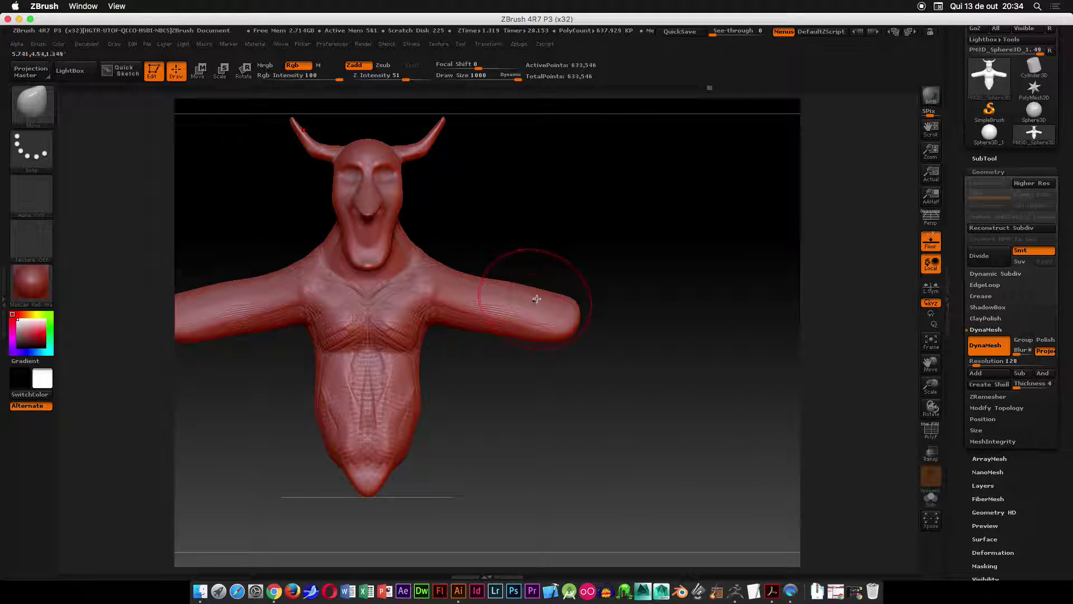
- Adjust the contours of the shoulders, armpits and upper arms with the Move brush
{"action": "left_click_drag", "start_coordinate": [529, 285], "coordinate": [552, 276]}
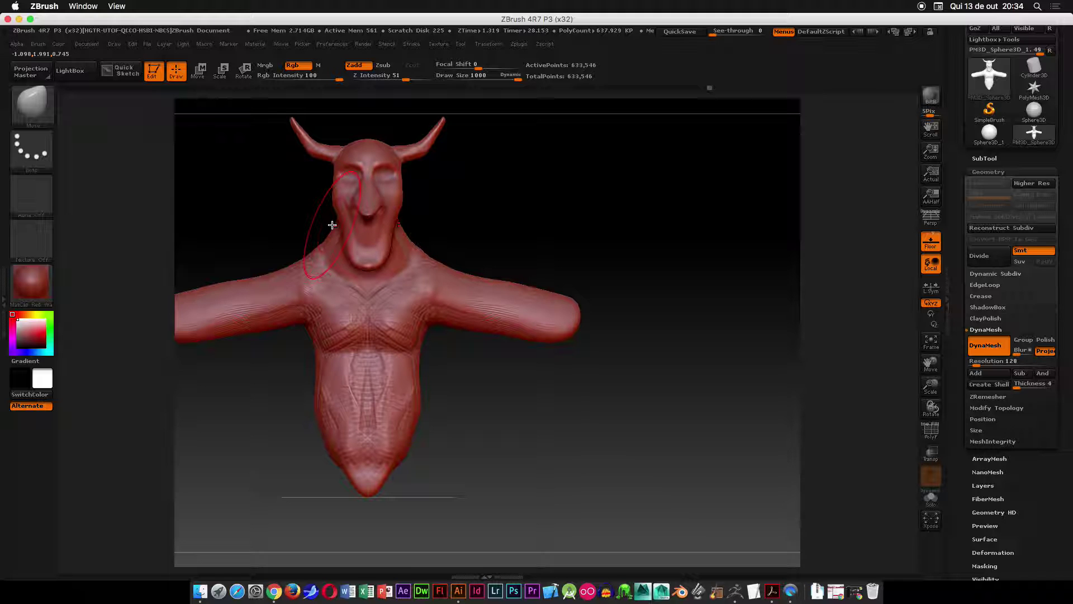
{"action": "mouse_move", "coordinate": [639, 268]}
{"action": "left_mouse_down"}
{"action": "mouse_move", "coordinate": [622, 352]}
{"action": "mouse_move", "coordinate": [501, 292]}
{"action": "mouse_move", "coordinate": [546, 296]}
{"action": "mouse_move", "coordinate": [608, 350]}
{"action": "mouse_move", "coordinate": [584, 280]}
{"action": "left_mouse_up"}
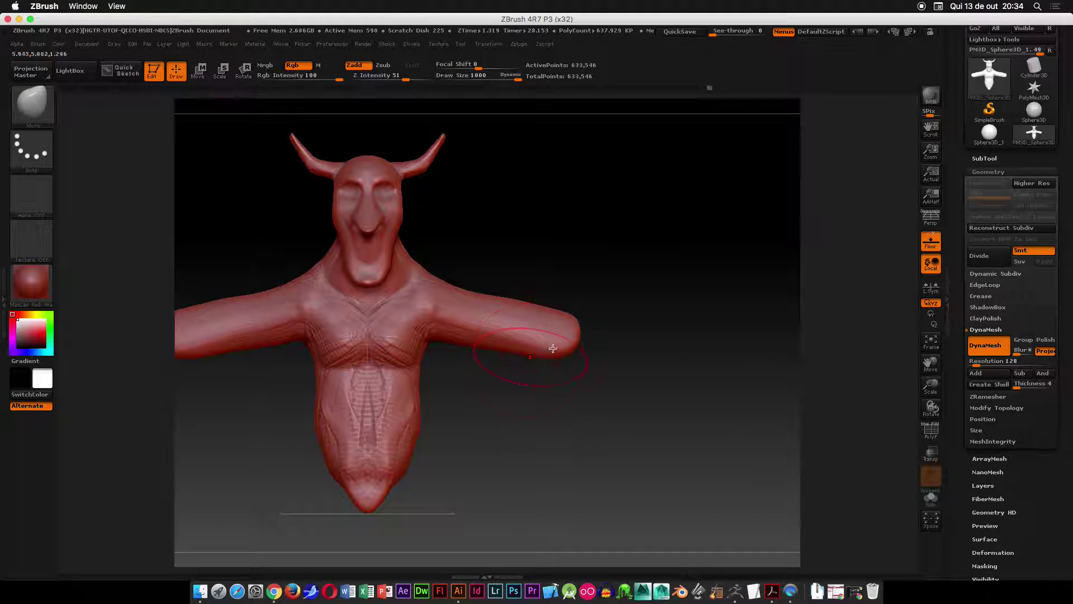
{"action": "left_click_drag", "start_coordinate": [690, 285], "coordinate": [852, 313], "text": "alt"}
{"action": "left_click_drag", "start_coordinate": [650, 253], "coordinate": [700, 304], "text": "alt"}
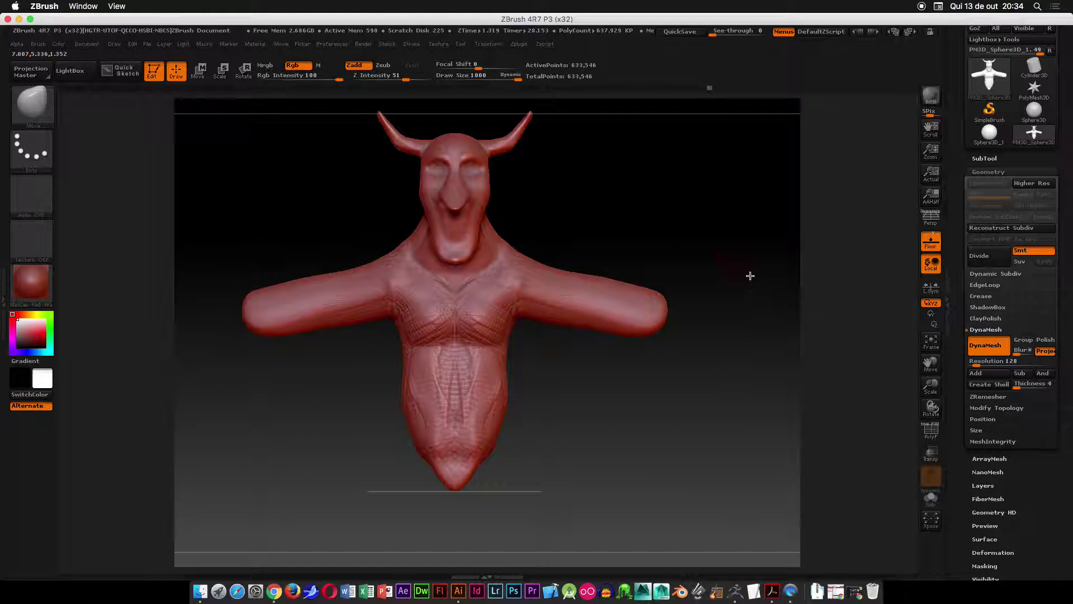
{"action": "left_click", "coordinate": [987, 364]}
{"action": "mouse_move", "coordinate": [546, 234]}
{"action": "left_mouse_down"}
{"action": "mouse_move", "coordinate": [534, 249]}
{"action": "mouse_move", "coordinate": [550, 263]}
{"action": "left_mouse_up"}
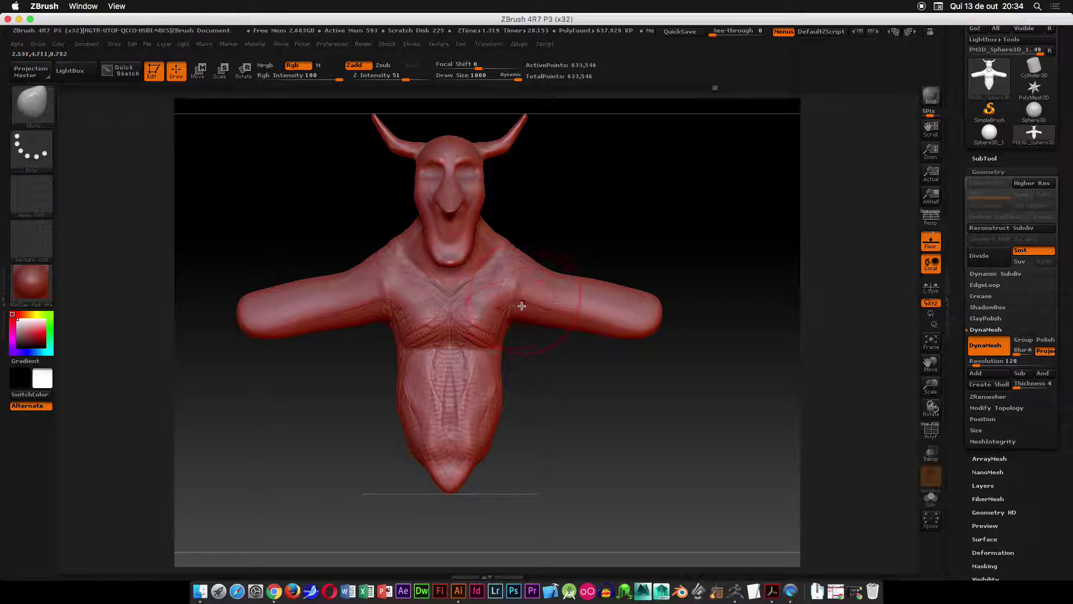
{"action": "left_click_drag", "start_coordinate": [520, 298], "coordinate": [524, 308]}
{"action": "left_click_drag", "start_coordinate": [556, 274], "coordinate": [562, 261]}
{"action": "left_click_drag", "start_coordinate": [569, 324], "coordinate": [575, 310]}
- Push in and taper the arm ends with the Move brush, working from above
{"action": "mouse_move", "coordinate": [574, 120]}
{"action": "left_mouse_down"}
{"action": "mouse_move", "coordinate": [661, 288]}
{"action": "mouse_move", "coordinate": [644, 371]}
{"action": "left_mouse_up"}
{"action": "key", "text": "space"}
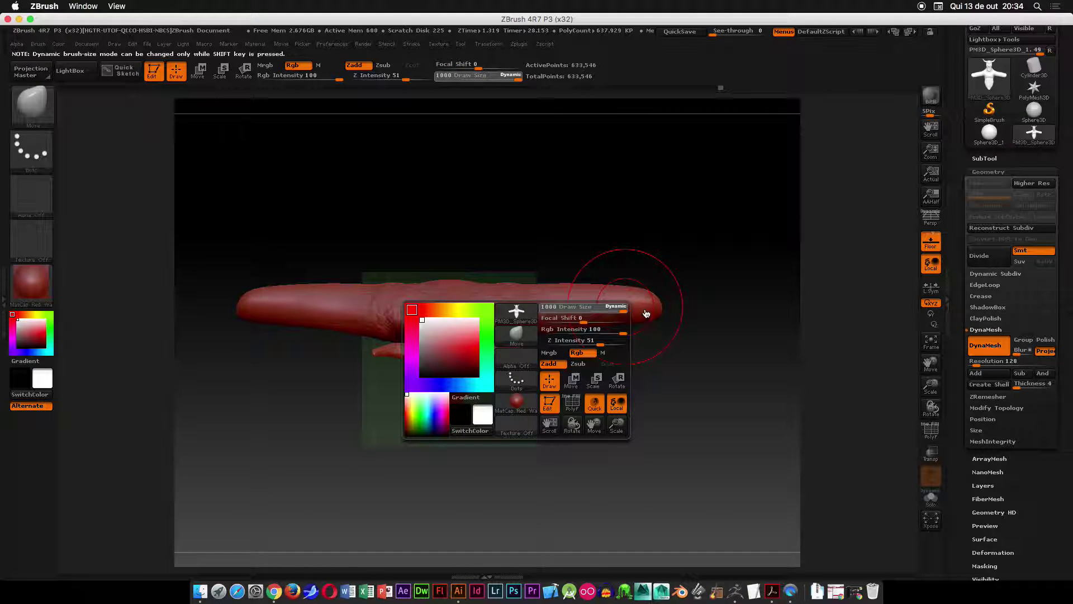
{"action": "left_click_drag", "start_coordinate": [652, 307], "coordinate": [613, 305]}
{"action": "left_click_drag", "start_coordinate": [592, 373], "coordinate": [594, 255], "text": "shift"}
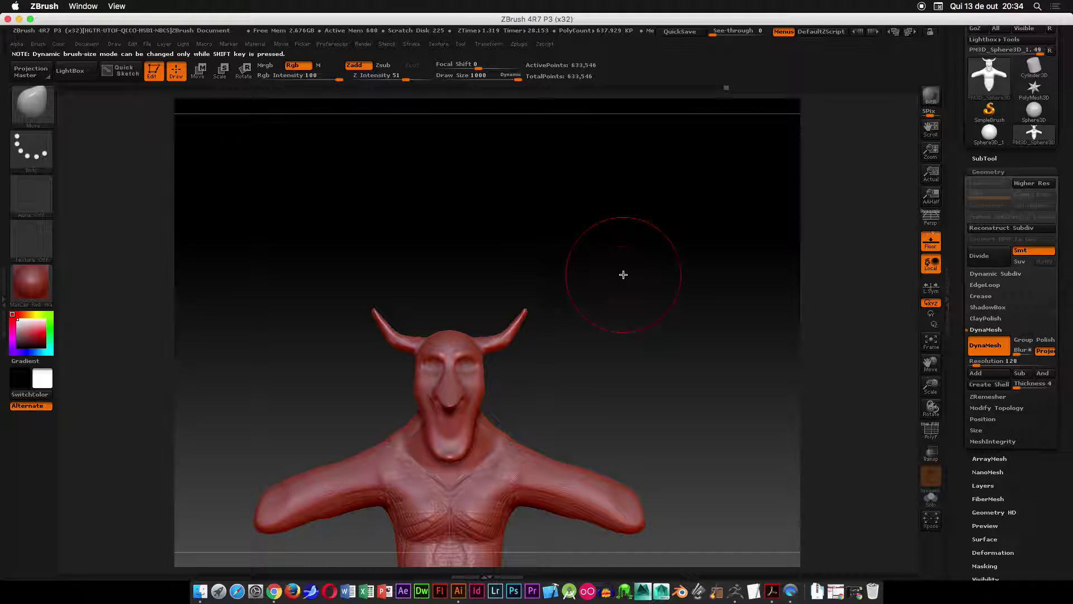
{"action": "left_click_drag", "start_coordinate": [603, 319], "coordinate": [621, 170], "text": "alt"}
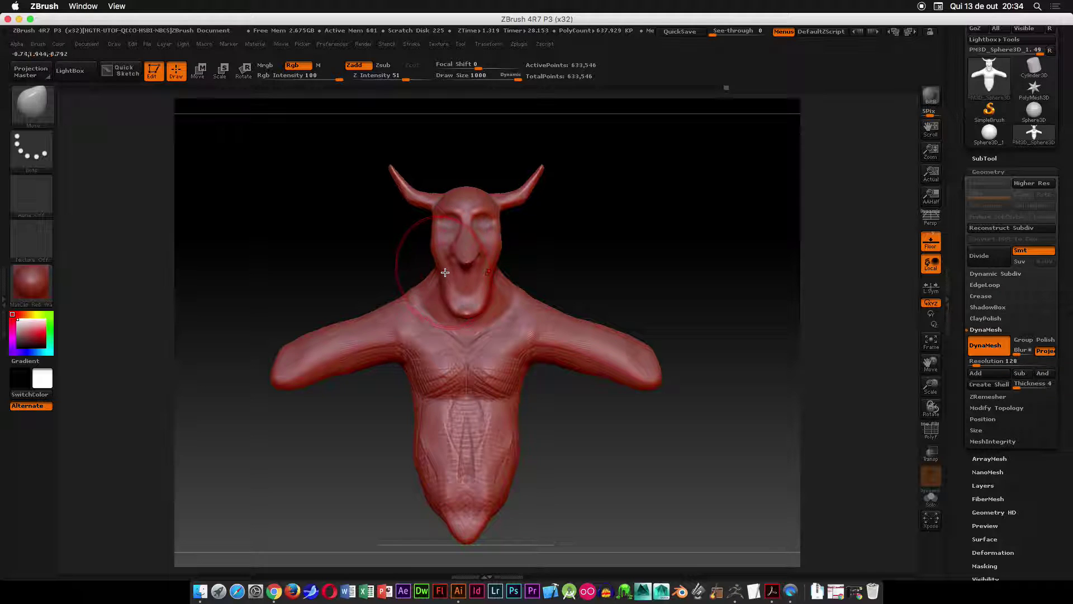
- Set the DynaMesh resolution to 64, remesh the whole figure and check its wireframe
{"action": "left_click_drag", "start_coordinate": [639, 291], "coordinate": [589, 290]}
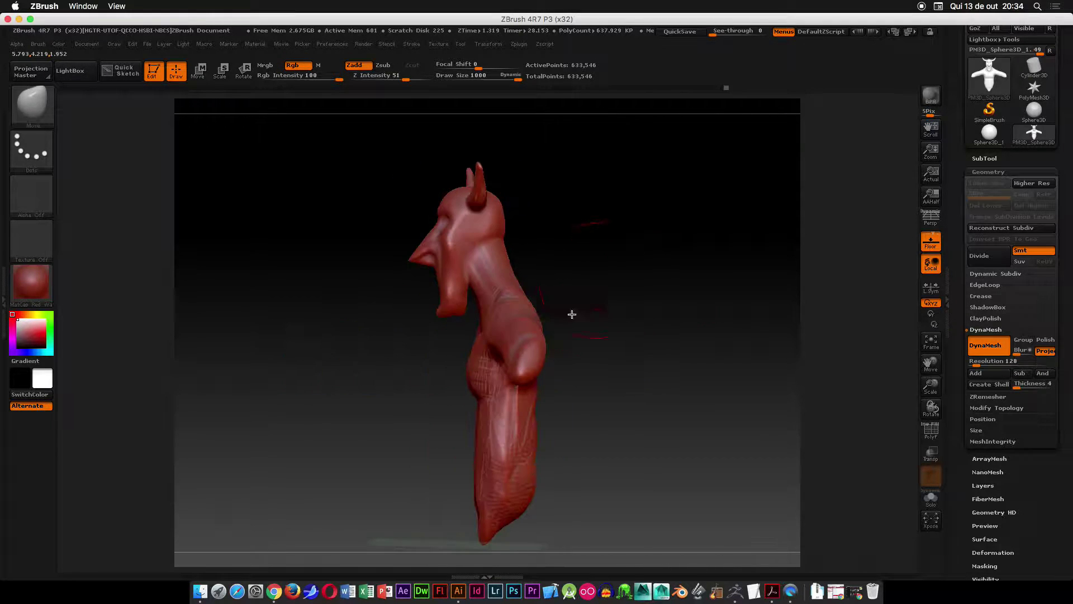
{"action": "left_click_drag", "start_coordinate": [576, 396], "coordinate": [678, 352]}
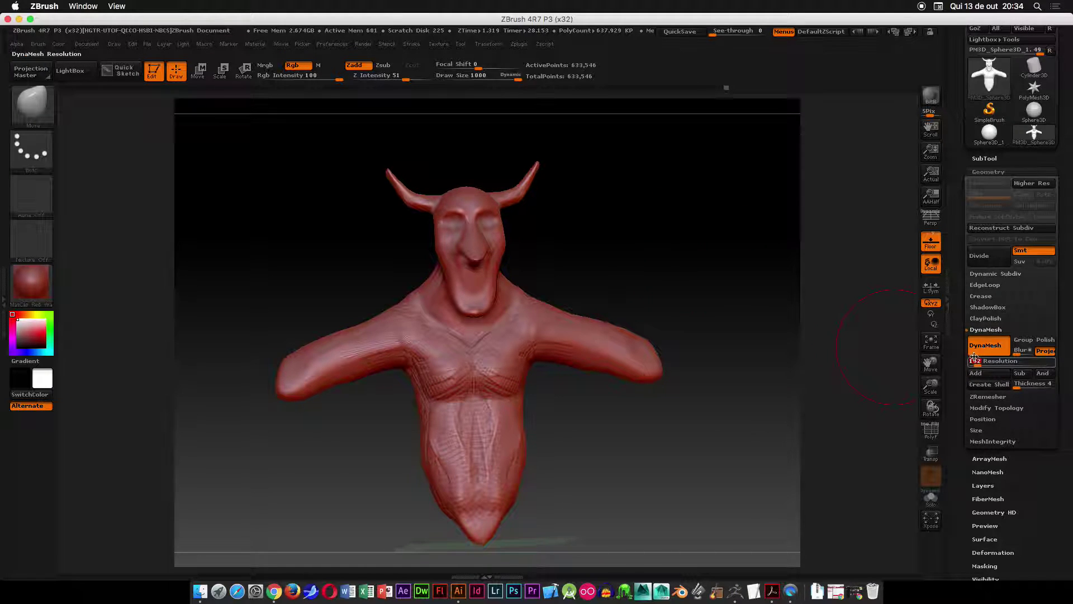
{"action": "left_click_drag", "start_coordinate": [977, 360], "coordinate": [969, 354]}
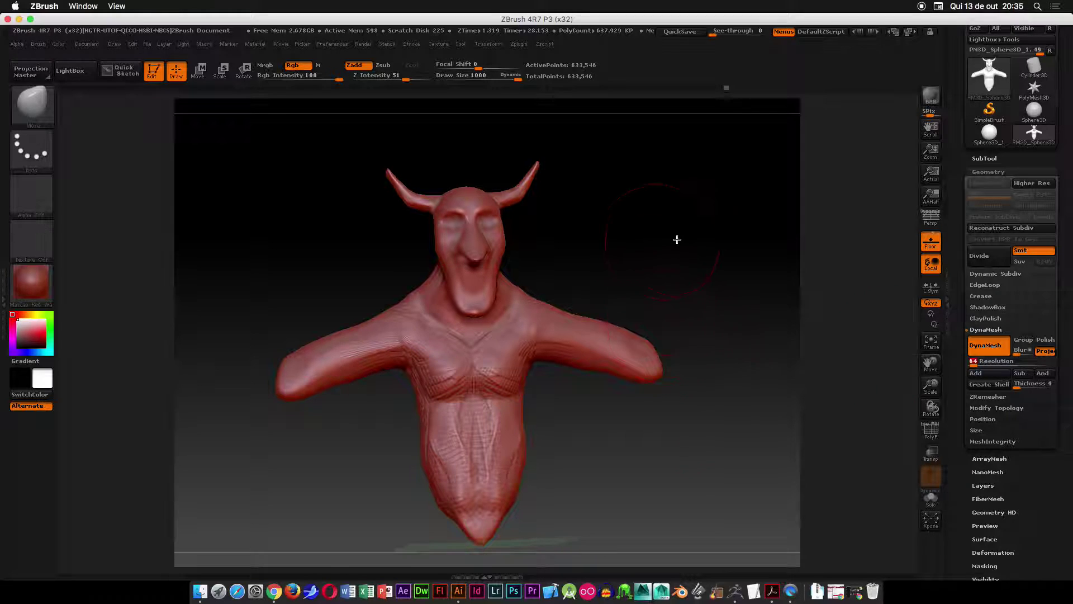
{"action": "left_click_drag", "start_coordinate": [651, 203], "coordinate": [736, 308], "text": "ctrl"}
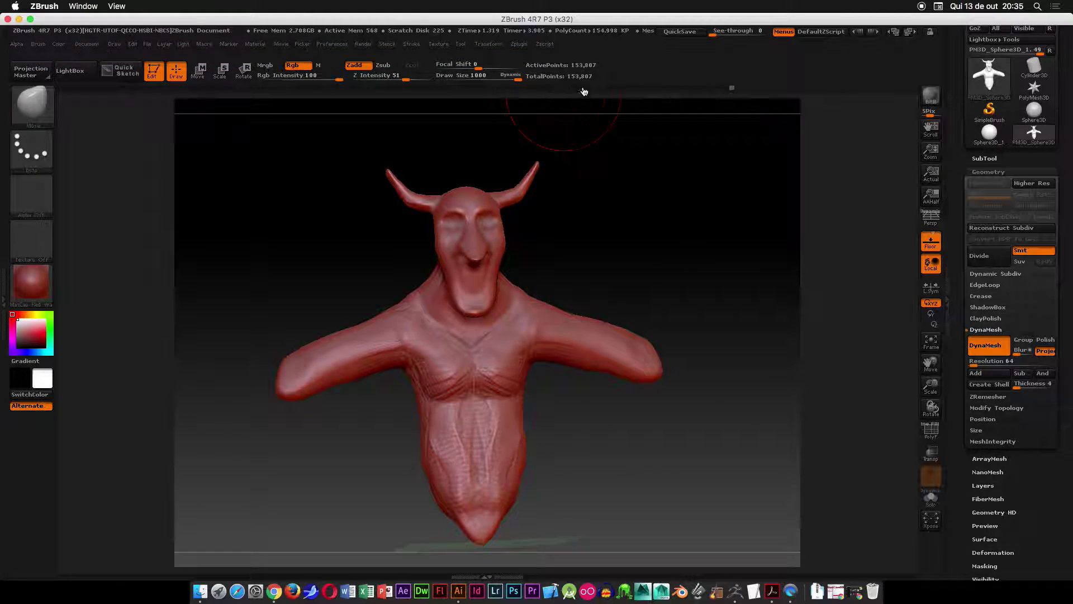
{"action": "key", "text": "shift+f"}
{"action": "key", "text": "shift+f"}
- Reshape the torso's pointed lower end into a broader, blunt base and adjust the waist with the Move brush
{"action": "left_click_drag", "start_coordinate": [699, 252], "coordinate": [719, 132], "text": "alt"}
{"action": "left_click_drag", "start_coordinate": [570, 409], "coordinate": [640, 316]}
{"action": "left_click_drag", "start_coordinate": [503, 397], "coordinate": [563, 427]}
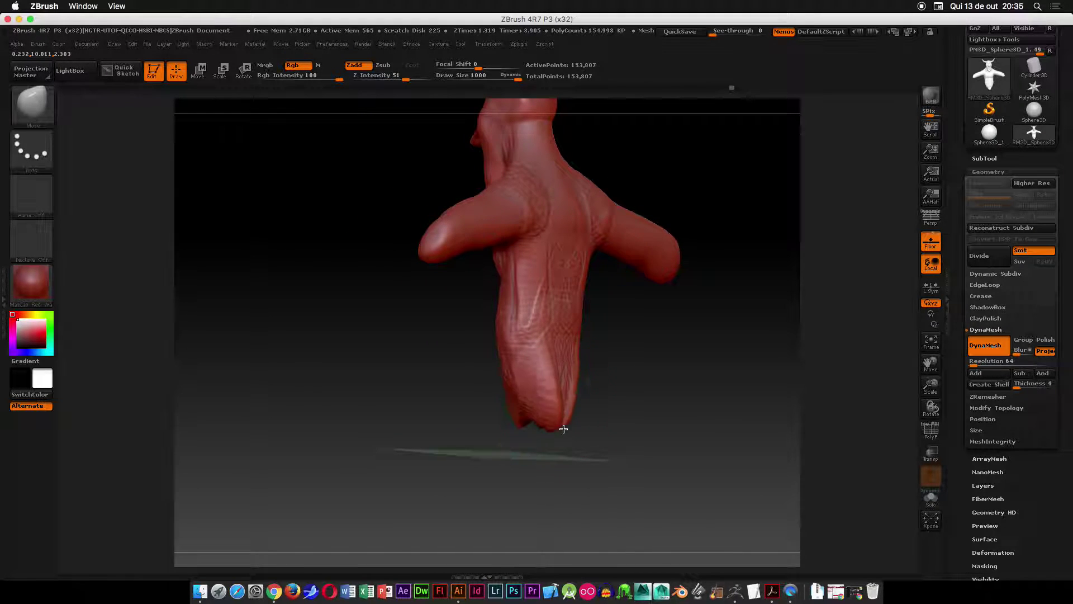
{"action": "left_click_drag", "start_coordinate": [592, 318], "coordinate": [645, 332]}
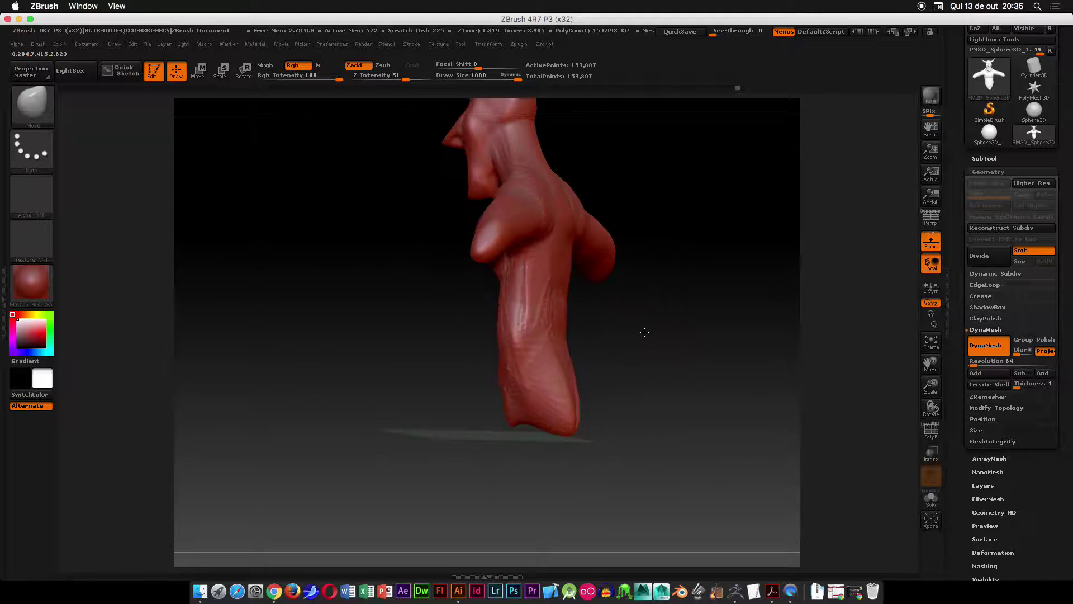
{"action": "key", "text": "space"}
{"action": "left_click", "coordinate": [574, 313]}
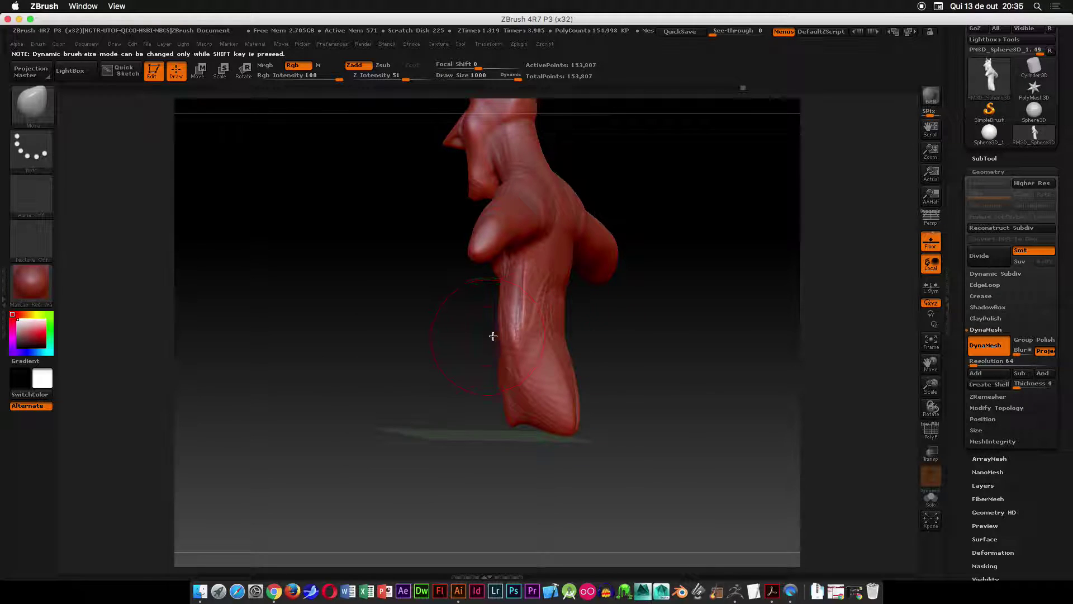
{"action": "left_click_drag", "start_coordinate": [468, 343], "coordinate": [462, 350]}
{"action": "left_click_drag", "start_coordinate": [482, 292], "coordinate": [482, 283]}
- Lengthen both arms outward and bend them slightly with the Move brush, working from above
{"action": "mouse_move", "coordinate": [553, 223]}
{"action": "left_mouse_down"}
{"action": "mouse_move", "coordinate": [565, 223]}
{"action": "mouse_move", "coordinate": [554, 210]}
{"action": "mouse_move", "coordinate": [598, 302]}
{"action": "mouse_move", "coordinate": [580, 330]}
{"action": "mouse_move", "coordinate": [618, 185]}
{"action": "left_mouse_up"}
{"action": "left_click_drag", "start_coordinate": [643, 272], "coordinate": [699, 340], "text": "shift"}
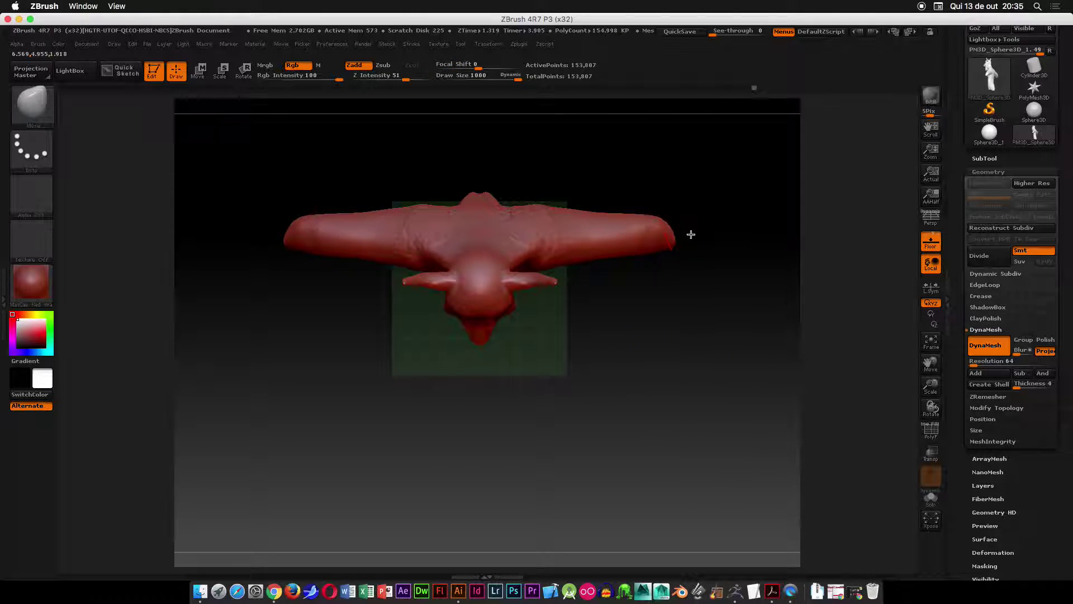
{"action": "left_click_drag", "start_coordinate": [730, 283], "coordinate": [572, 263]}
{"action": "key", "text": "space"}
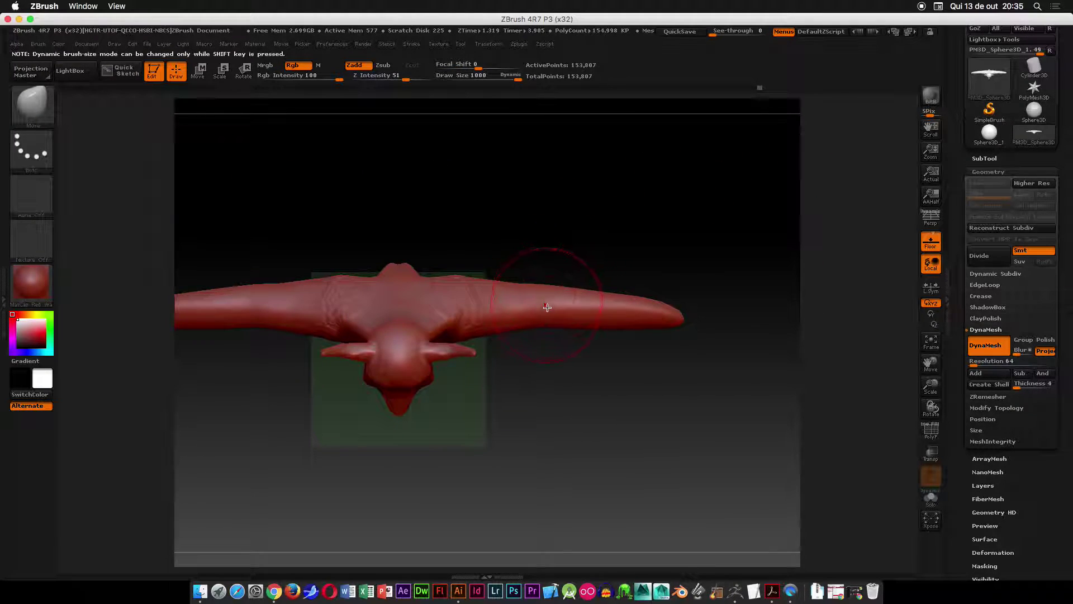
{"action": "left_click_drag", "start_coordinate": [557, 319], "coordinate": [554, 282]}
{"action": "left_click_drag", "start_coordinate": [597, 393], "coordinate": [658, 223]}
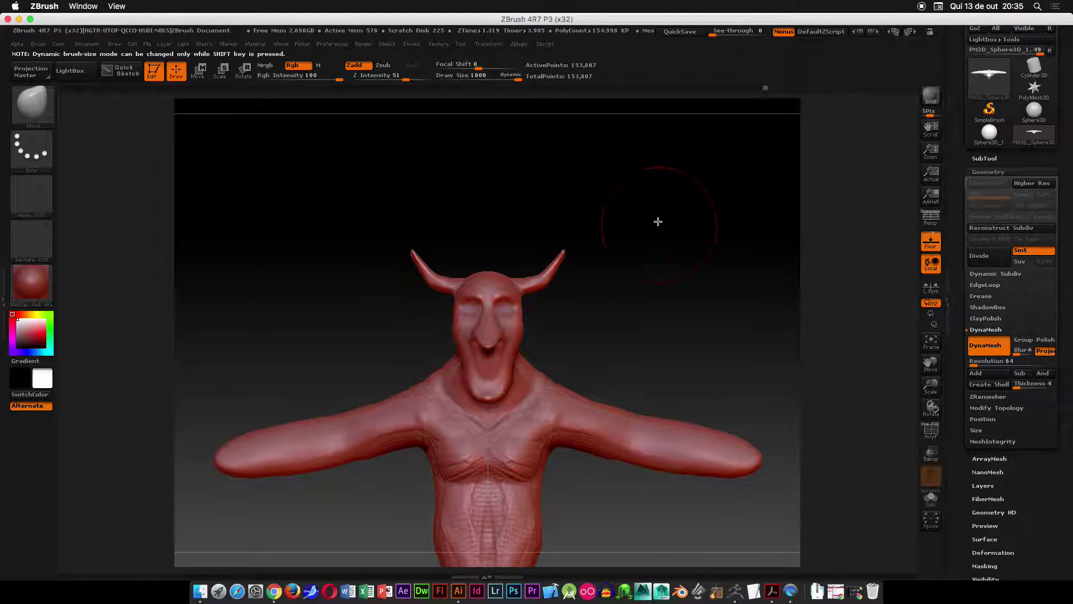
- Pull the lower torso backward with the Move brush into an extended hind body and remesh it with DynaMesh
{"action": "left_click_drag", "start_coordinate": [680, 304], "coordinate": [672, 106], "text": "alt"}
{"action": "mouse_move", "coordinate": [510, 404]}
{"action": "left_mouse_down"}
{"action": "mouse_move", "coordinate": [532, 436]}
{"action": "mouse_move", "coordinate": [546, 414]}
{"action": "mouse_move", "coordinate": [560, 433]}
{"action": "left_mouse_up"}
{"action": "left_click_drag", "start_coordinate": [432, 358], "coordinate": [433, 370]}
{"action": "mouse_move", "coordinate": [559, 363]}
{"action": "left_mouse_down"}
{"action": "mouse_move", "coordinate": [565, 379]}
{"action": "mouse_move", "coordinate": [621, 357]}
{"action": "mouse_move", "coordinate": [512, 373]}
{"action": "mouse_move", "coordinate": [666, 321]}
{"action": "mouse_move", "coordinate": [650, 320]}
{"action": "left_mouse_up"}
{"action": "right_click_drag", "start_coordinate": [643, 338], "coordinate": [577, 216], "text": "ctrl"}
{"action": "right_click_drag", "start_coordinate": [547, 385], "coordinate": [503, 382]}
{"action": "right_click", "coordinate": [522, 356]}
{"action": "left_click", "coordinate": [523, 357]}
{"action": "mouse_move", "coordinate": [584, 345]}
{"action": "left_mouse_down"}
{"action": "mouse_move", "coordinate": [566, 406]}
{"action": "mouse_move", "coordinate": [517, 365]}
{"action": "mouse_move", "coordinate": [569, 352]}
{"action": "mouse_move", "coordinate": [551, 359]}
{"action": "mouse_move", "coordinate": [563, 371]}
{"action": "mouse_move", "coordinate": [632, 306]}
{"action": "mouse_move", "coordinate": [608, 292]}
{"action": "mouse_move", "coordinate": [638, 379]}
{"action": "left_mouse_up"}
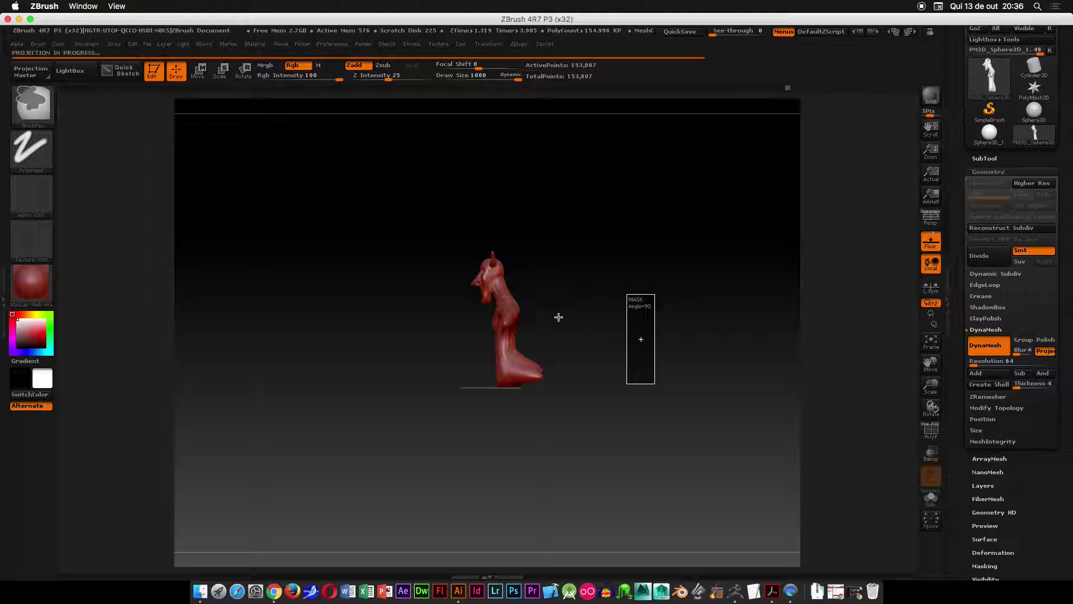
- Widen and fill out the sides and underside of the hind body with the Move brush
{"action": "right_click_drag", "start_coordinate": [600, 366], "coordinate": [521, 384], "text": "alt"}
{"action": "key", "text": "space"}
{"action": "left_click_drag", "start_coordinate": [575, 326], "coordinate": [572, 401]}
{"action": "mouse_move", "coordinate": [510, 281]}
{"action": "left_mouse_down"}
{"action": "mouse_move", "coordinate": [625, 302]}
{"action": "mouse_move", "coordinate": [573, 273]}
{"action": "mouse_move", "coordinate": [481, 340]}
{"action": "mouse_move", "coordinate": [467, 288]}
{"action": "left_mouse_up"}
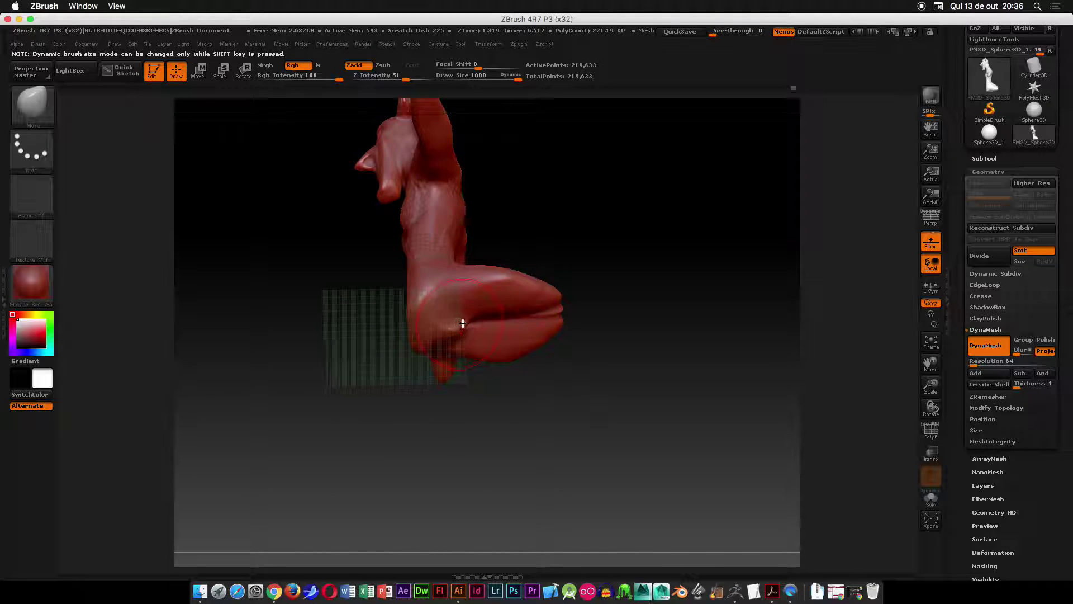
{"action": "mouse_move", "coordinate": [468, 344]}
{"action": "left_mouse_down"}
{"action": "mouse_move", "coordinate": [448, 343]}
{"action": "mouse_move", "coordinate": [427, 390]}
{"action": "mouse_move", "coordinate": [465, 413]}
{"action": "left_mouse_up"}
{"action": "left_click_drag", "start_coordinate": [490, 324], "coordinate": [503, 355]}
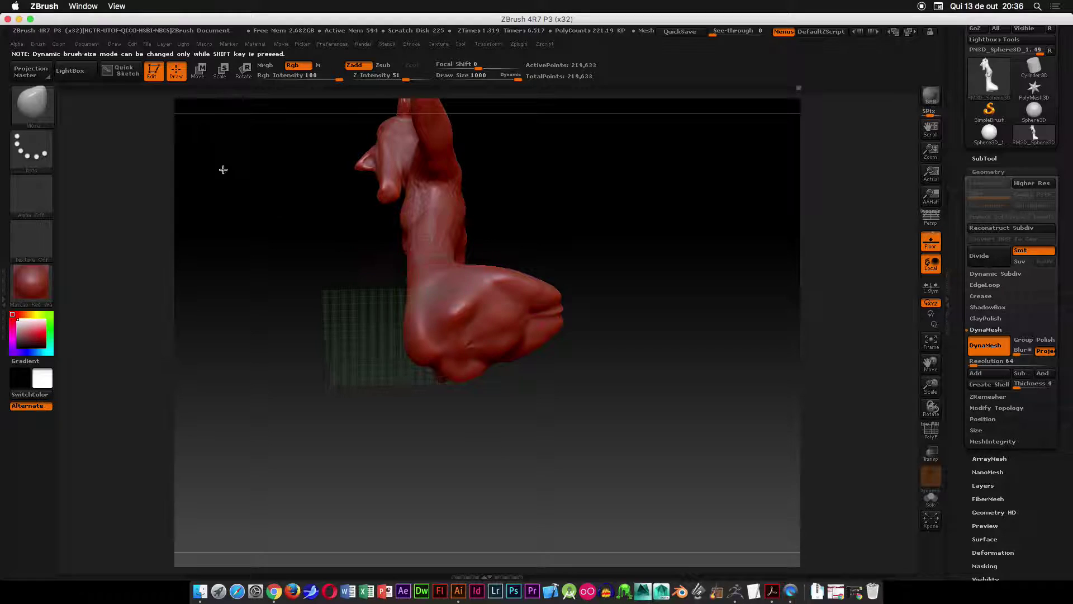
- Build up volume on the rump and sides of the hind body with the ClayBuildup brush
{"action": "left_click", "coordinate": [34, 97]}
{"action": "left_click", "coordinate": [134, 115]}
{"action": "left_click_drag", "start_coordinate": [634, 311], "coordinate": [644, 256]}
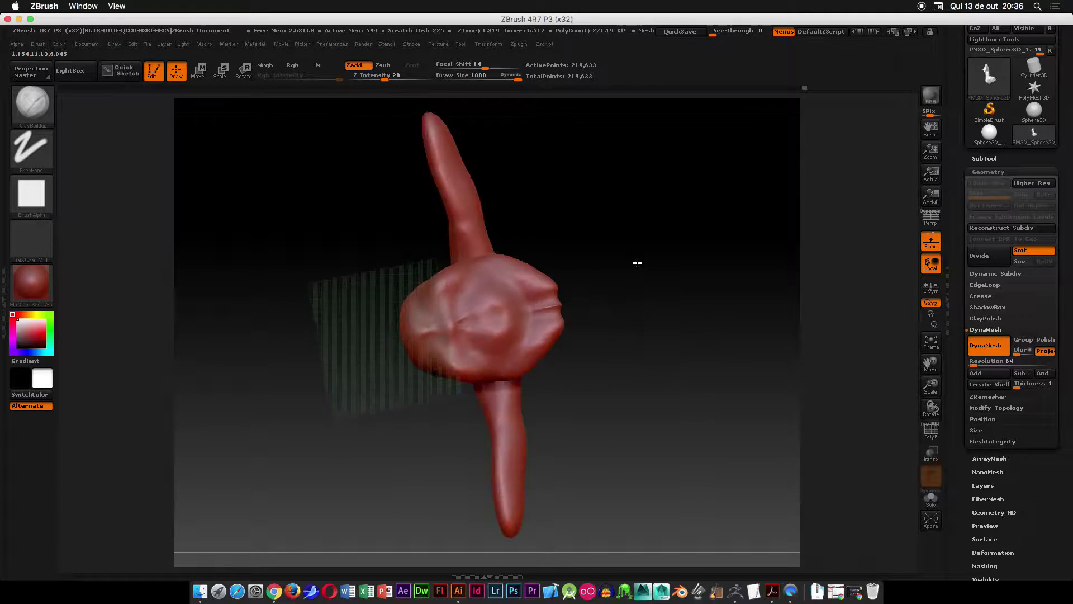
{"action": "mouse_move", "coordinate": [528, 306]}
{"action": "left_mouse_down"}
{"action": "mouse_move", "coordinate": [515, 311]}
{"action": "mouse_move", "coordinate": [472, 288]}
{"action": "mouse_move", "coordinate": [431, 330]}
{"action": "mouse_move", "coordinate": [440, 366]}
{"action": "mouse_move", "coordinate": [540, 323]}
{"action": "mouse_move", "coordinate": [442, 336]}
{"action": "left_mouse_up"}
{"action": "left_click_drag", "start_coordinate": [683, 227], "coordinate": [578, 292]}
{"action": "mouse_move", "coordinate": [486, 335]}
{"action": "left_mouse_down"}
{"action": "mouse_move", "coordinate": [510, 364]}
{"action": "mouse_move", "coordinate": [546, 355]}
{"action": "mouse_move", "coordinate": [540, 345]}
{"action": "left_mouse_up"}
{"action": "mouse_move", "coordinate": [623, 337]}
{"action": "left_mouse_down"}
{"action": "mouse_move", "coordinate": [543, 338]}
{"action": "mouse_move", "coordinate": [558, 374]}
{"action": "mouse_move", "coordinate": [534, 350]}
{"action": "mouse_move", "coordinate": [550, 341]}
{"action": "left_mouse_up"}
{"action": "left_click_drag", "start_coordinate": [372, 366], "coordinate": [459, 357], "text": "shift"}
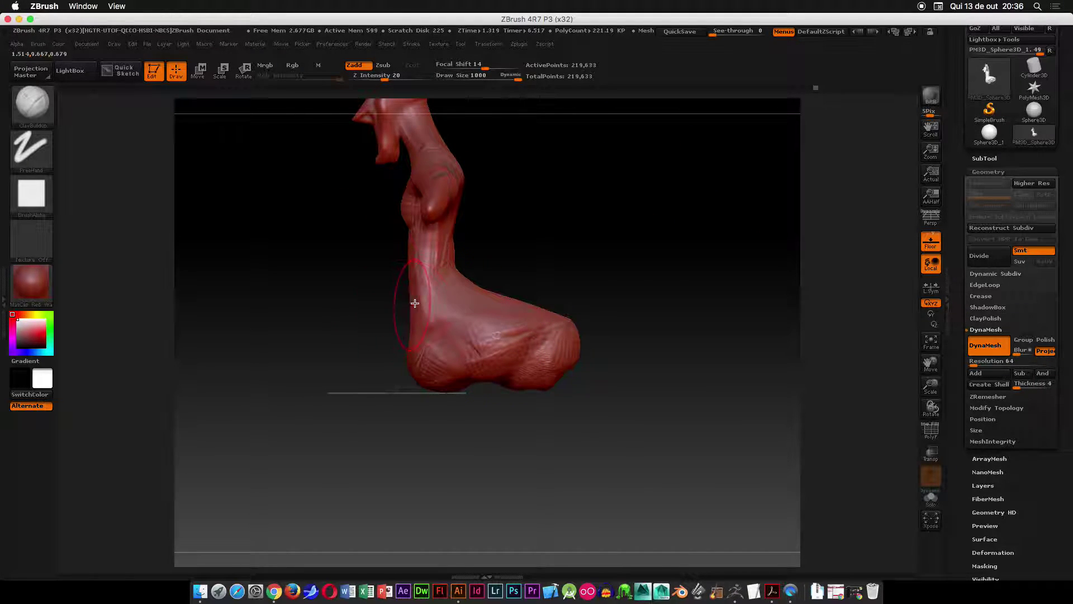
- Add mass to the lower front, underside and flanks of the hind body with ClayBuildup
{"action": "left_click_drag", "start_coordinate": [390, 359], "coordinate": [388, 393], "text": "shift"}
{"action": "mouse_move", "coordinate": [335, 344]}
{"action": "left_mouse_down"}
{"action": "mouse_move", "coordinate": [319, 363]}
{"action": "mouse_move", "coordinate": [355, 402]}
{"action": "mouse_move", "coordinate": [316, 330]}
{"action": "mouse_move", "coordinate": [340, 409]}
{"action": "mouse_move", "coordinate": [314, 393]}
{"action": "mouse_move", "coordinate": [350, 336]}
{"action": "left_mouse_up"}
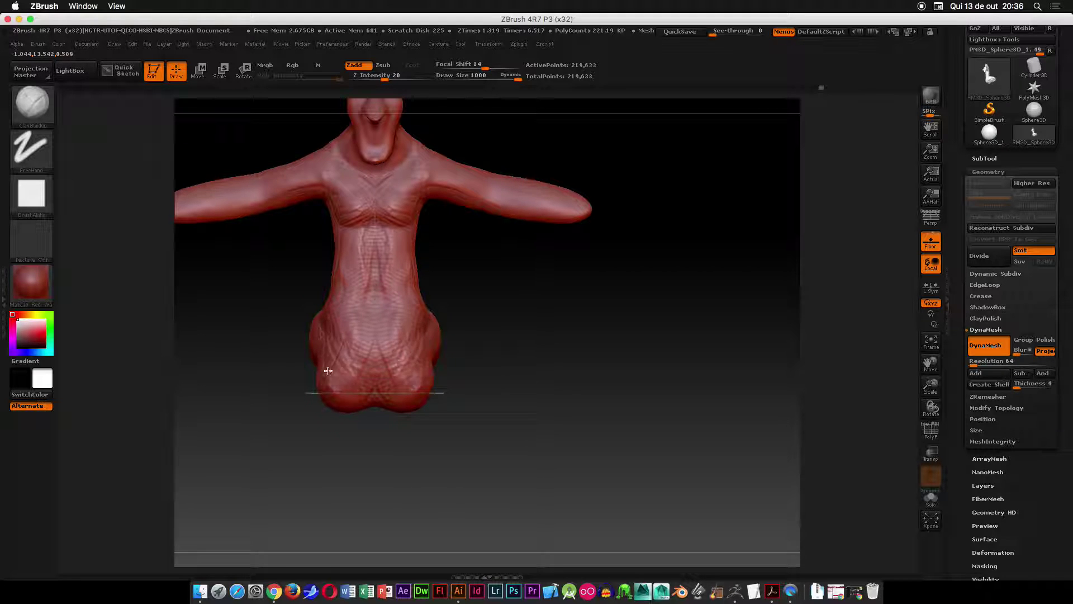
{"action": "mouse_move", "coordinate": [472, 388]}
{"action": "left_mouse_down"}
{"action": "mouse_move", "coordinate": [520, 367]}
{"action": "mouse_move", "coordinate": [517, 239]}
{"action": "mouse_move", "coordinate": [394, 344]}
{"action": "left_mouse_up"}
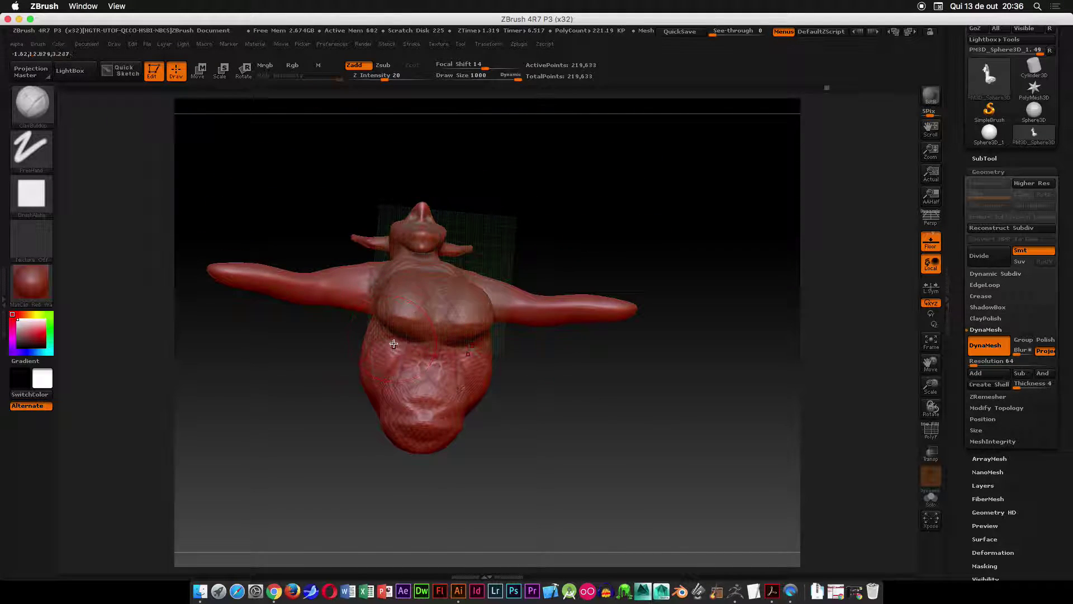
{"action": "left_click_drag", "start_coordinate": [577, 388], "coordinate": [542, 379]}
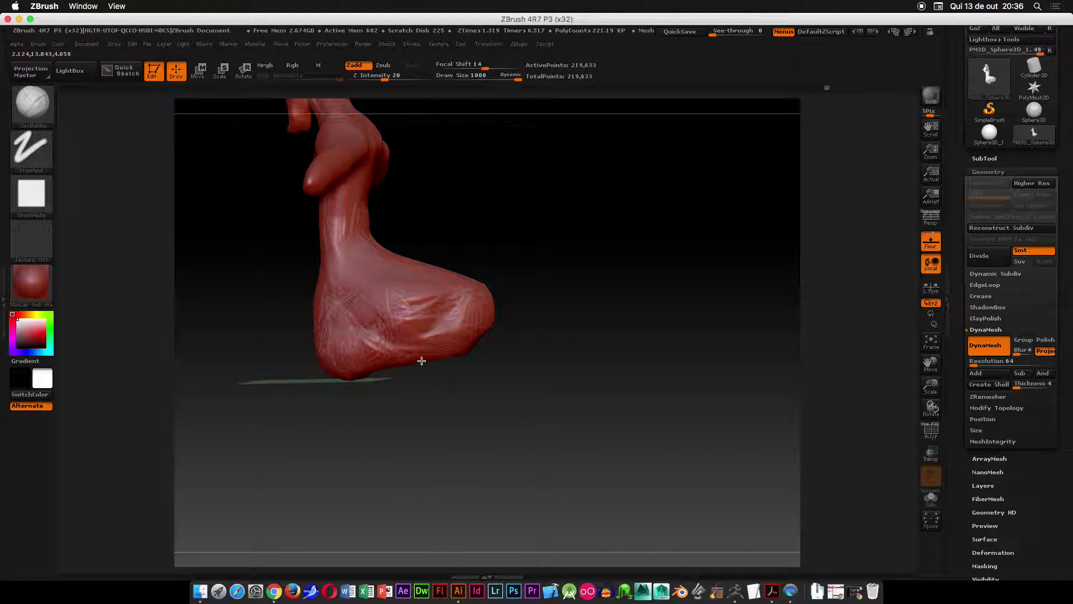
{"action": "mouse_move", "coordinate": [508, 326]}
{"action": "left_mouse_down"}
{"action": "mouse_move", "coordinate": [553, 400]}
{"action": "mouse_move", "coordinate": [432, 302]}
{"action": "mouse_move", "coordinate": [450, 299]}
{"action": "mouse_move", "coordinate": [446, 335]}
{"action": "left_mouse_up"}
{"action": "mouse_move", "coordinate": [469, 375]}
{"action": "left_mouse_down"}
{"action": "mouse_move", "coordinate": [463, 320]}
{"action": "mouse_move", "coordinate": [438, 354]}
{"action": "mouse_move", "coordinate": [421, 417]}
{"action": "mouse_move", "coordinate": [450, 403]}
{"action": "mouse_move", "coordinate": [489, 264]}
{"action": "mouse_move", "coordinate": [601, 254]}
{"action": "left_mouse_up"}
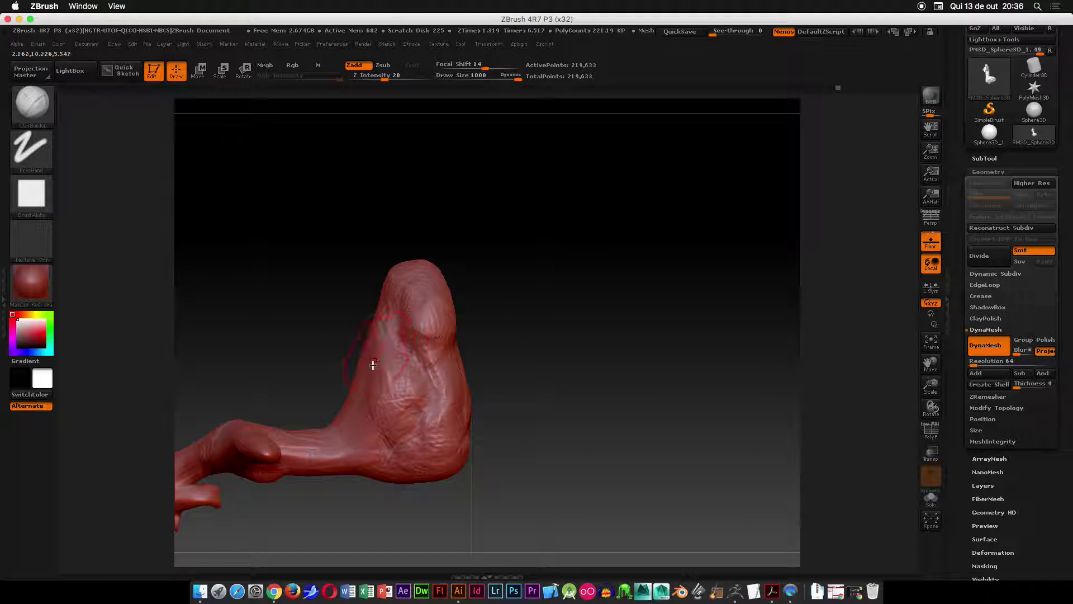
{"action": "mouse_move", "coordinate": [355, 350]}
{"action": "left_mouse_down"}
{"action": "mouse_move", "coordinate": [353, 286]}
{"action": "mouse_move", "coordinate": [508, 177]}
{"action": "mouse_move", "coordinate": [628, 321]}
{"action": "mouse_move", "coordinate": [549, 321]}
{"action": "mouse_move", "coordinate": [492, 368]}
{"action": "mouse_move", "coordinate": [601, 228]}
{"action": "mouse_move", "coordinate": [628, 278]}
{"action": "mouse_move", "coordinate": [517, 293]}
{"action": "mouse_move", "coordinate": [527, 318]}
{"action": "mouse_move", "coordinate": [481, 289]}
{"action": "left_mouse_up"}
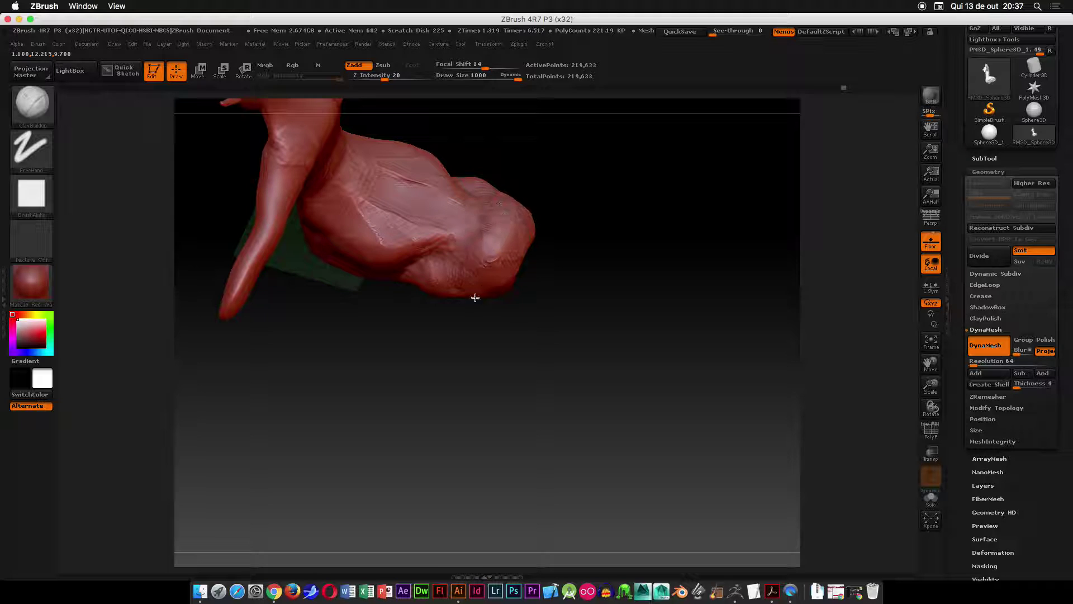
- Round out the rear end of the hind body with ClayBuildup and remesh the model with DynaMesh
{"action": "left_click_drag", "start_coordinate": [565, 276], "coordinate": [520, 246]}
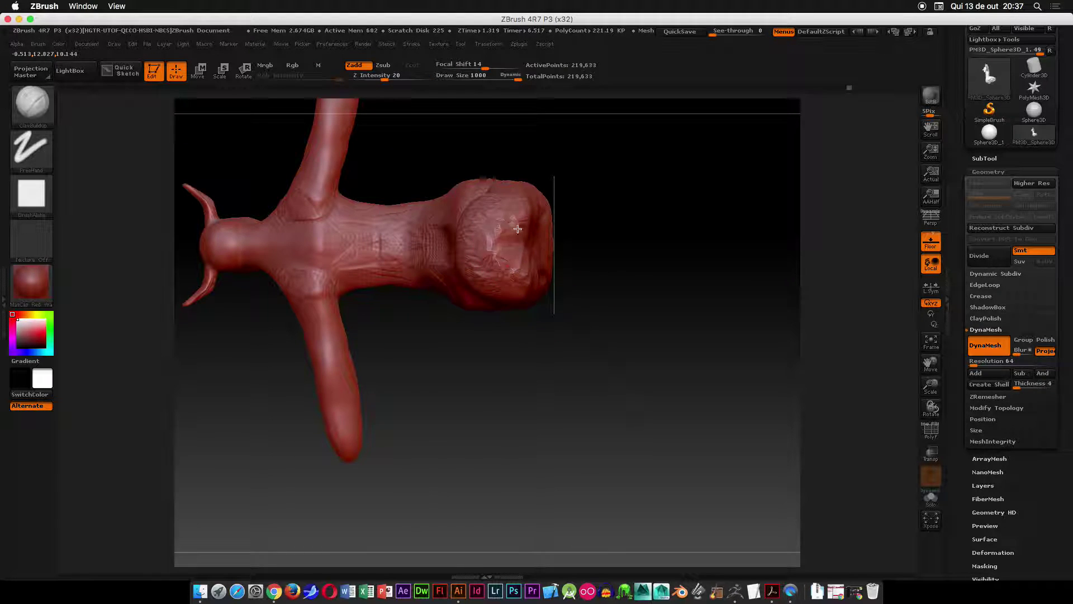
{"action": "mouse_move", "coordinate": [609, 200]}
{"action": "left_mouse_down"}
{"action": "mouse_move", "coordinate": [702, 108]}
{"action": "mouse_move", "coordinate": [613, 220]}
{"action": "mouse_move", "coordinate": [666, 210]}
{"action": "mouse_move", "coordinate": [614, 228]}
{"action": "left_mouse_up"}
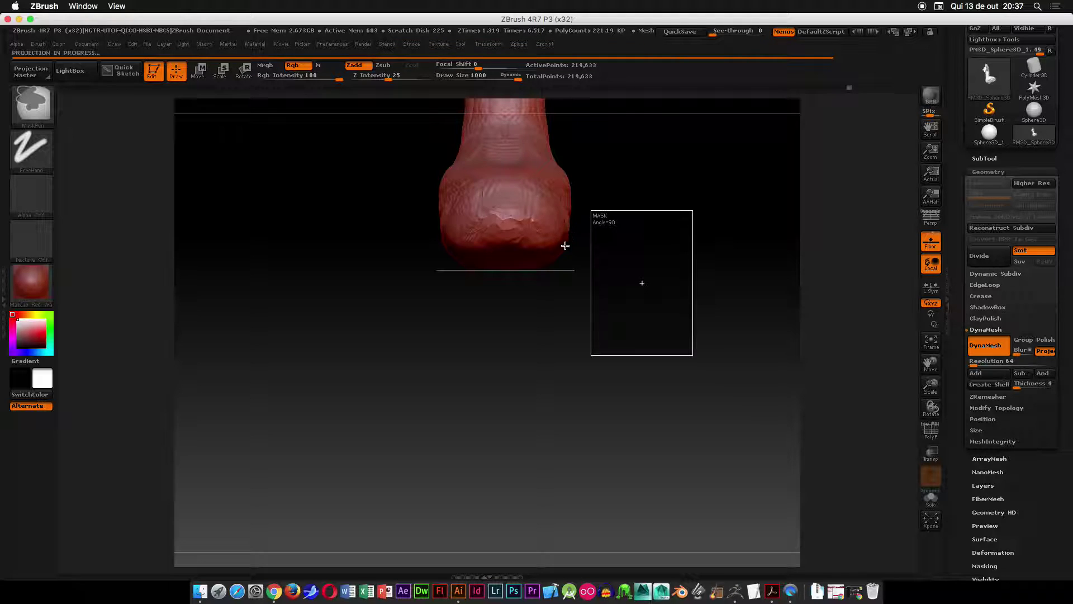
{"action": "key", "text": "e"}
{"action": "left_click_drag", "start_coordinate": [507, 319], "coordinate": [423, 240]}
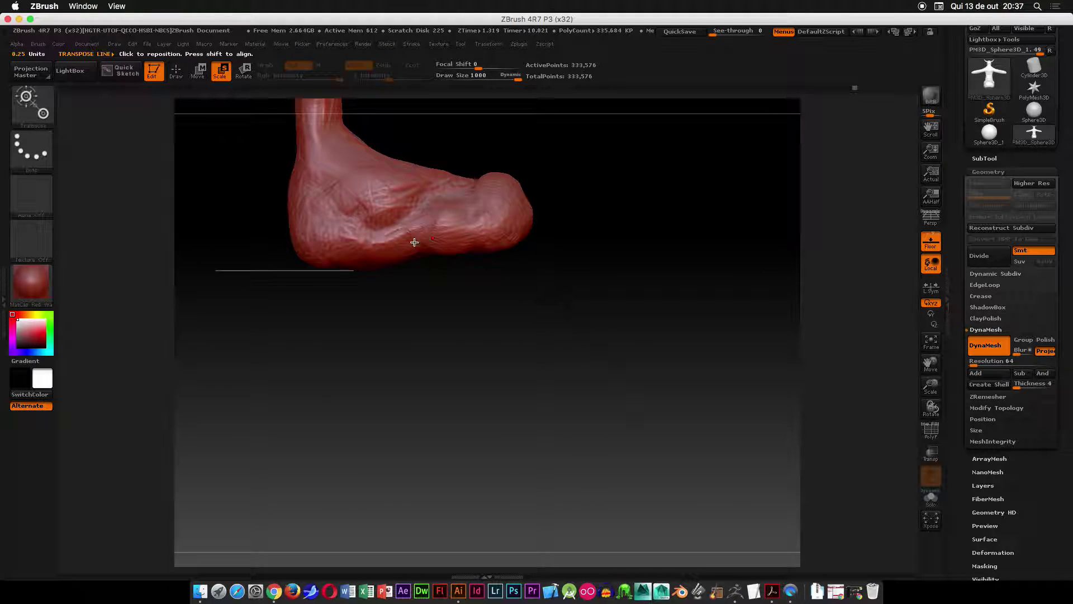
{"action": "left_click_drag", "start_coordinate": [589, 356], "coordinate": [630, 373], "text": "alt"}
{"action": "right_click_drag", "start_coordinate": [555, 299], "coordinate": [306, 217], "text": "ctrl"}
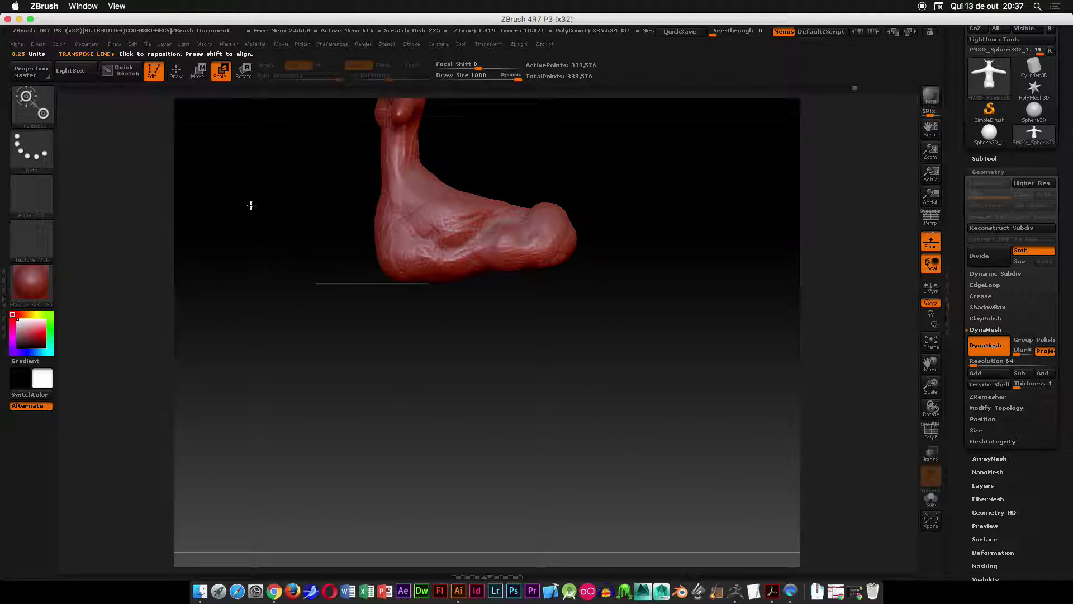
{"action": "key", "text": "q"}
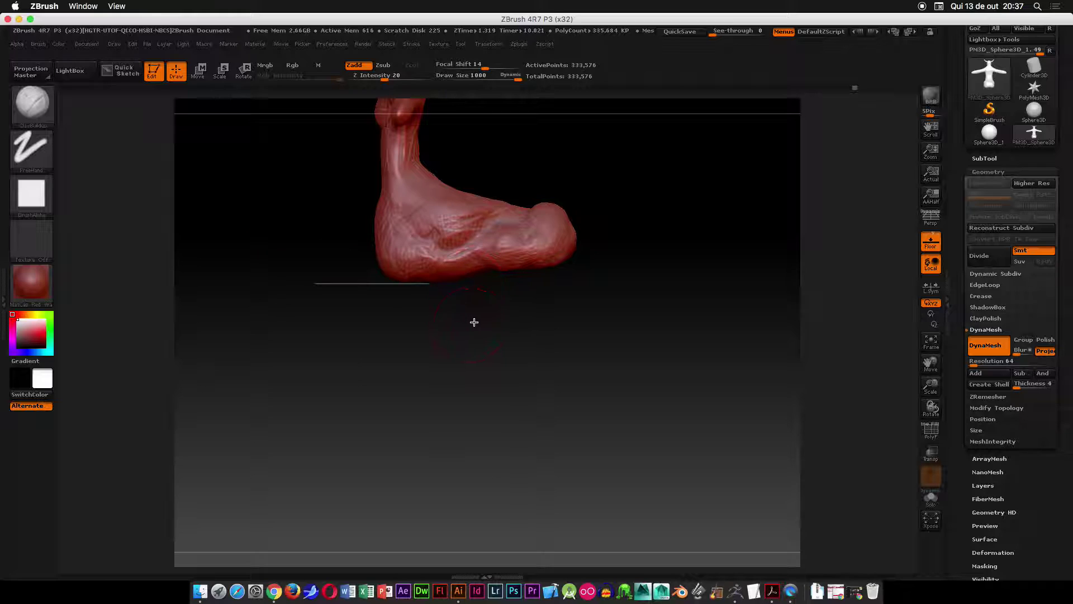
- Build two front leg stubs on the underside below the torso with ClayBuildup
{"action": "left_click_drag", "start_coordinate": [472, 323], "coordinate": [443, 360]}
{"action": "left_click", "coordinate": [31, 104]}
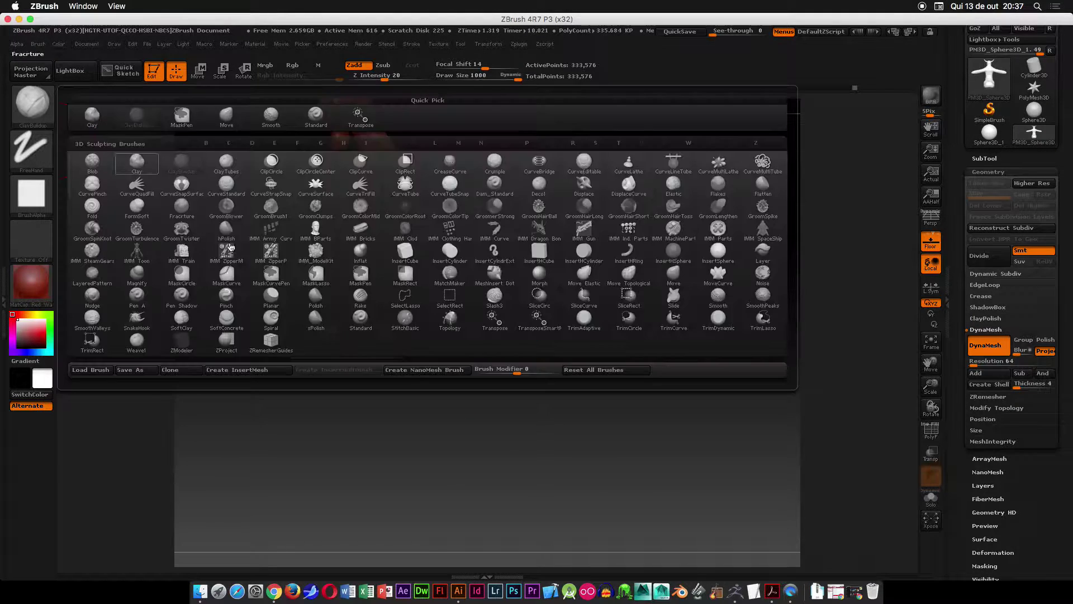
{"action": "left_click_drag", "start_coordinate": [331, 383], "coordinate": [499, 299], "text": "shift"}
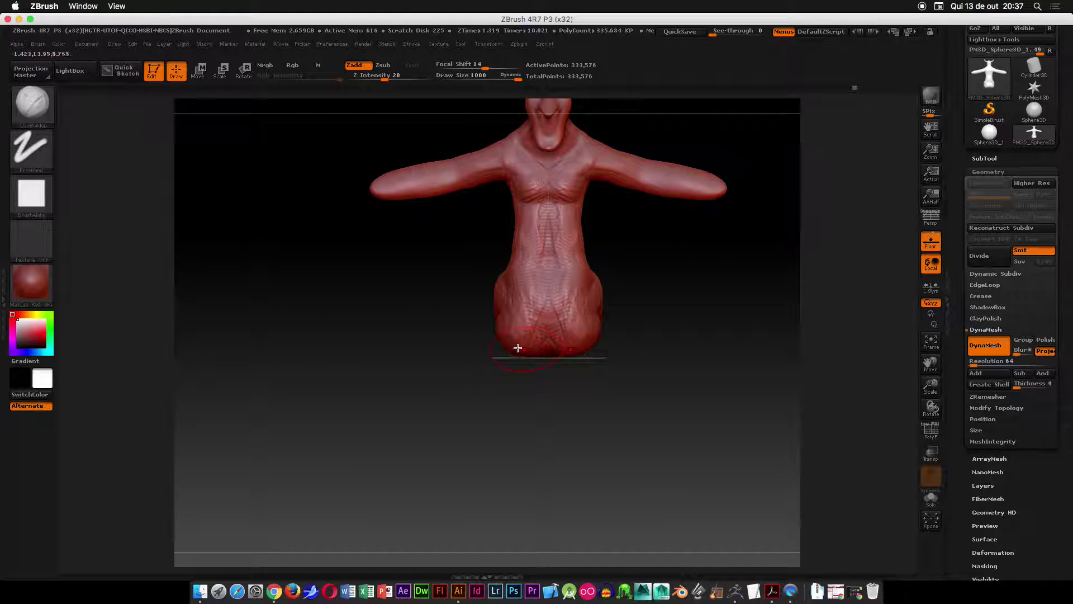
{"action": "left_click_drag", "start_coordinate": [505, 389], "coordinate": [510, 345]}
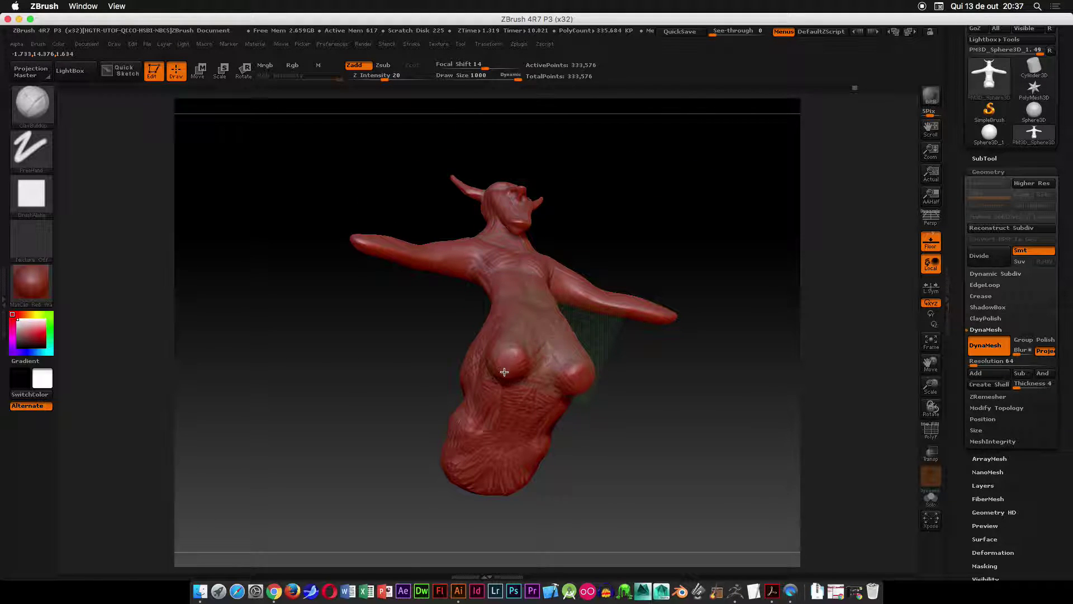
{"action": "left_click_drag", "start_coordinate": [693, 391], "coordinate": [721, 358]}
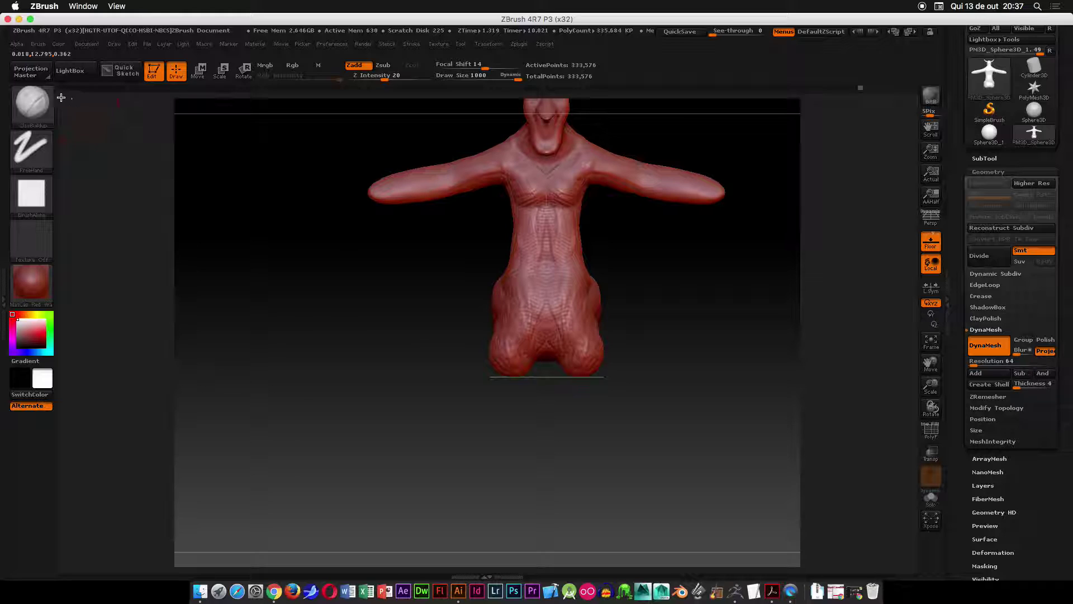
- Pull the two front stubs downward into legs with the Move brush and adjust them from the side
{"action": "left_click", "coordinate": [32, 103]}
{"action": "left_click", "coordinate": [673, 274]}
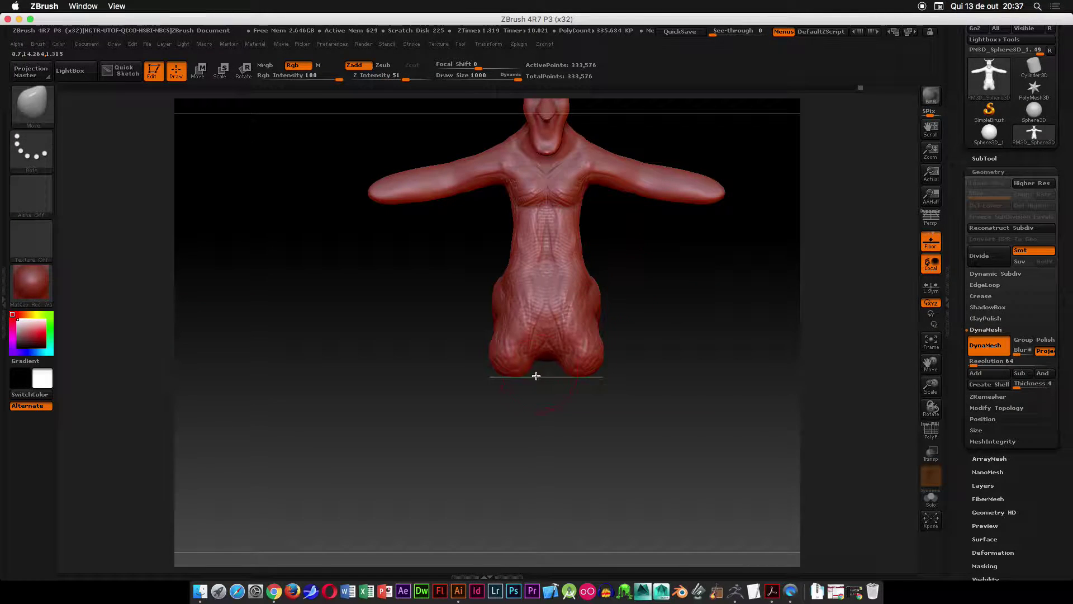
{"action": "left_click_drag", "start_coordinate": [513, 377], "coordinate": [498, 552]}
{"action": "mouse_move", "coordinate": [489, 354]}
{"action": "left_mouse_down"}
{"action": "mouse_move", "coordinate": [503, 354]}
{"action": "mouse_move", "coordinate": [498, 498]}
{"action": "mouse_move", "coordinate": [503, 428]}
{"action": "left_mouse_up"}
{"action": "left_click_drag", "start_coordinate": [403, 275], "coordinate": [376, 240], "text": "alt"}
{"action": "left_click_drag", "start_coordinate": [503, 369], "coordinate": [470, 383], "text": "shift"}
{"action": "left_click_drag", "start_coordinate": [500, 345], "coordinate": [538, 363]}
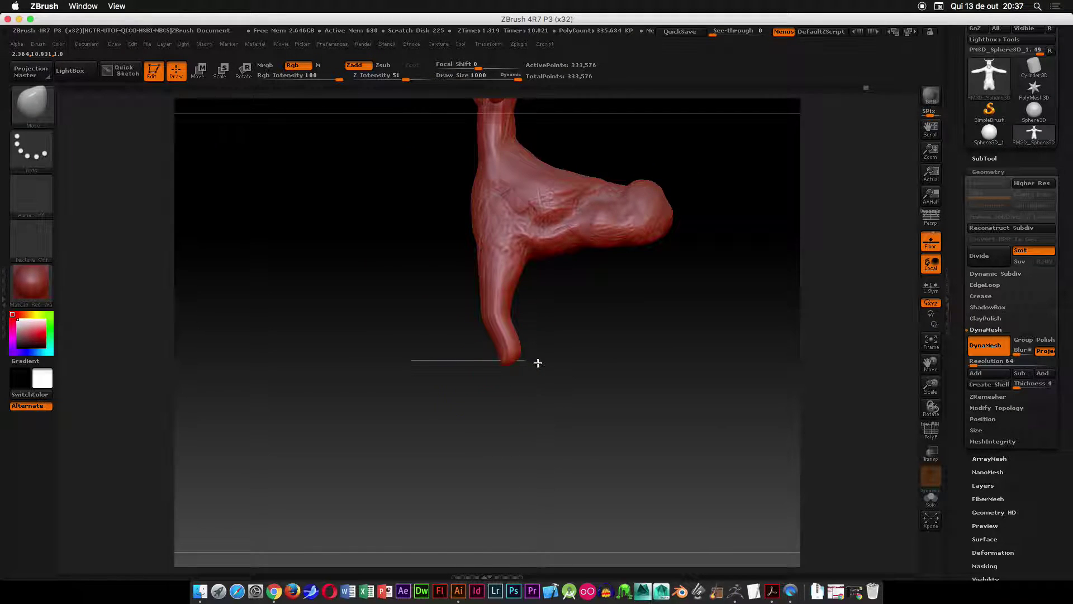
- Lengthen the front legs and shape a slight knee bend in them with the Move brush
{"action": "mouse_move", "coordinate": [485, 307]}
{"action": "left_mouse_down"}
{"action": "mouse_move", "coordinate": [515, 338]}
{"action": "mouse_move", "coordinate": [510, 463]}
{"action": "left_mouse_up"}
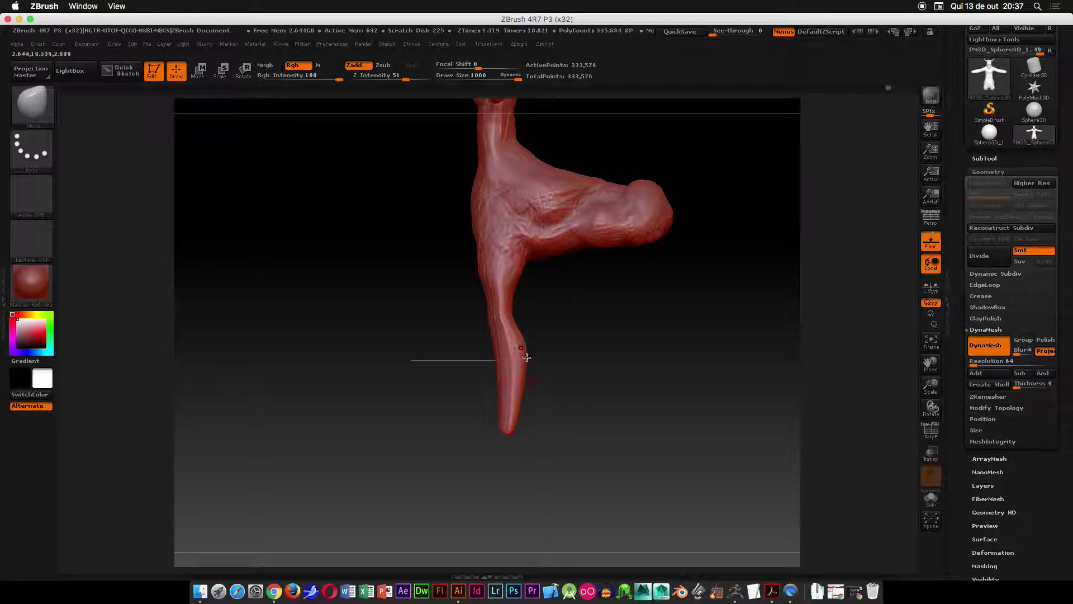
{"action": "left_click_drag", "start_coordinate": [503, 372], "coordinate": [515, 378]}
{"action": "left_click_drag", "start_coordinate": [488, 297], "coordinate": [480, 297]}
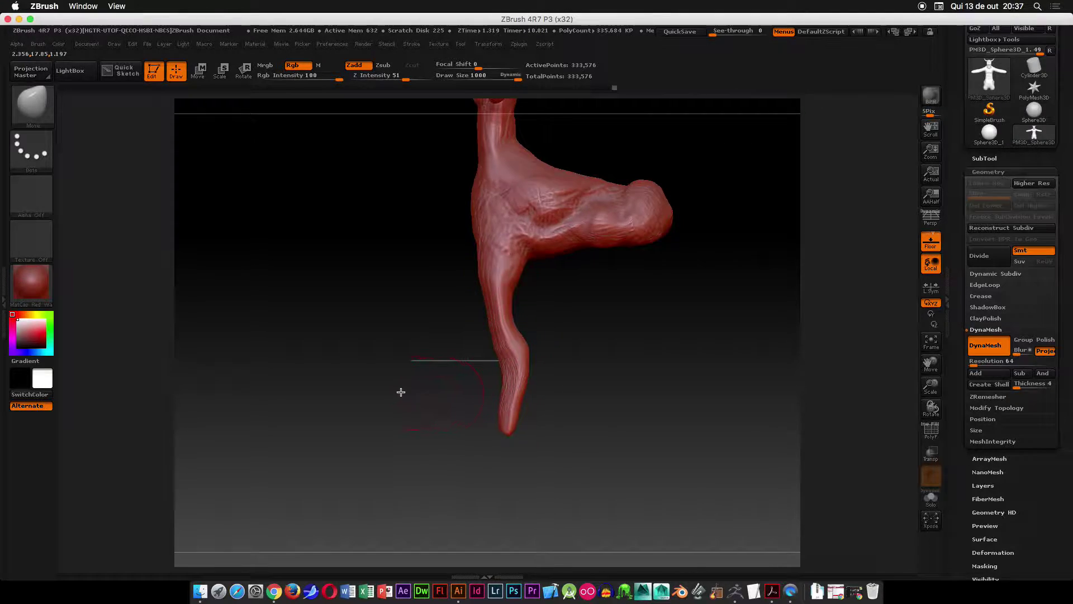
- Stretch the rear end of the hind body backward and reshape the top of the rump with the Move brush
{"action": "left_click_drag", "start_coordinate": [404, 390], "coordinate": [457, 395], "text": "shift"}
{"action": "left_click_drag", "start_coordinate": [545, 396], "coordinate": [539, 376]}
{"action": "left_click_drag", "start_coordinate": [628, 278], "coordinate": [535, 335]}
{"action": "mouse_move", "coordinate": [599, 372]}
{"action": "left_mouse_down"}
{"action": "mouse_move", "coordinate": [594, 448]}
{"action": "mouse_move", "coordinate": [537, 400]}
{"action": "mouse_move", "coordinate": [556, 473]}
{"action": "left_mouse_up"}
{"action": "mouse_move", "coordinate": [523, 398]}
{"action": "left_mouse_down"}
{"action": "mouse_move", "coordinate": [559, 385]}
{"action": "mouse_move", "coordinate": [570, 443]}
{"action": "mouse_move", "coordinate": [613, 364]}
{"action": "left_mouse_up"}
{"action": "mouse_move", "coordinate": [554, 311]}
{"action": "left_mouse_down"}
{"action": "mouse_move", "coordinate": [495, 279]}
{"action": "mouse_move", "coordinate": [531, 280]}
{"action": "left_mouse_up"}
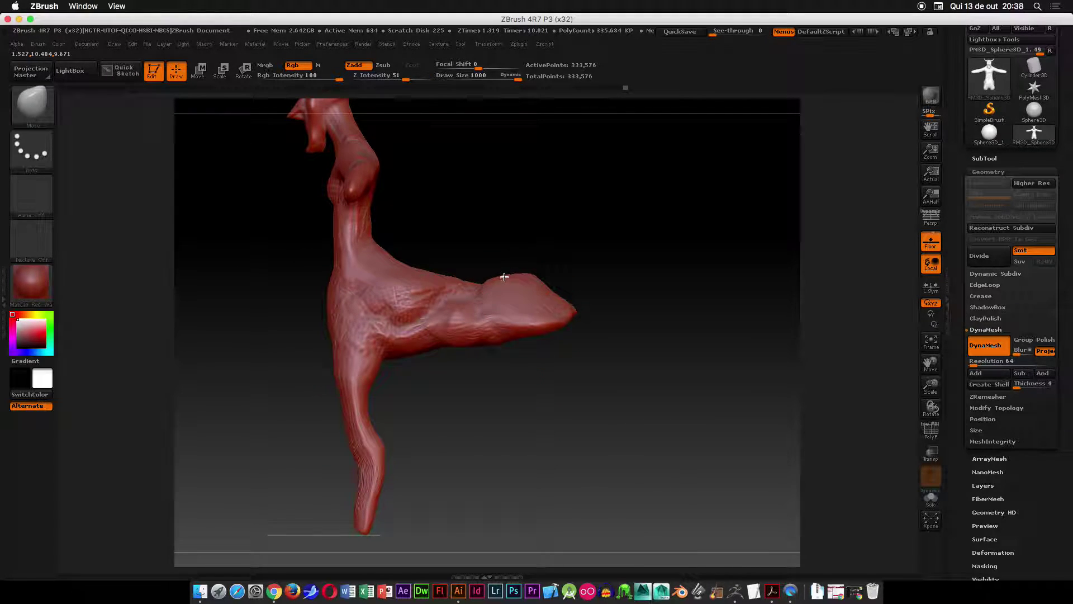
- Pull a pair of hind legs down from the rump with the Move brush and remesh with DynaMesh
{"action": "mouse_move", "coordinate": [511, 341]}
{"action": "left_mouse_down"}
{"action": "mouse_move", "coordinate": [506, 398]}
{"action": "mouse_move", "coordinate": [491, 336]}
{"action": "mouse_move", "coordinate": [472, 391]}
{"action": "mouse_move", "coordinate": [483, 358]}
{"action": "mouse_move", "coordinate": [481, 438]}
{"action": "left_mouse_up"}
{"action": "left_click_drag", "start_coordinate": [505, 385], "coordinate": [517, 376]}
{"action": "mouse_move", "coordinate": [541, 335]}
{"action": "left_mouse_down"}
{"action": "mouse_move", "coordinate": [546, 370]}
{"action": "mouse_move", "coordinate": [481, 410]}
{"action": "mouse_move", "coordinate": [480, 425]}
{"action": "mouse_move", "coordinate": [472, 369]}
{"action": "mouse_move", "coordinate": [508, 400]}
{"action": "left_mouse_up"}
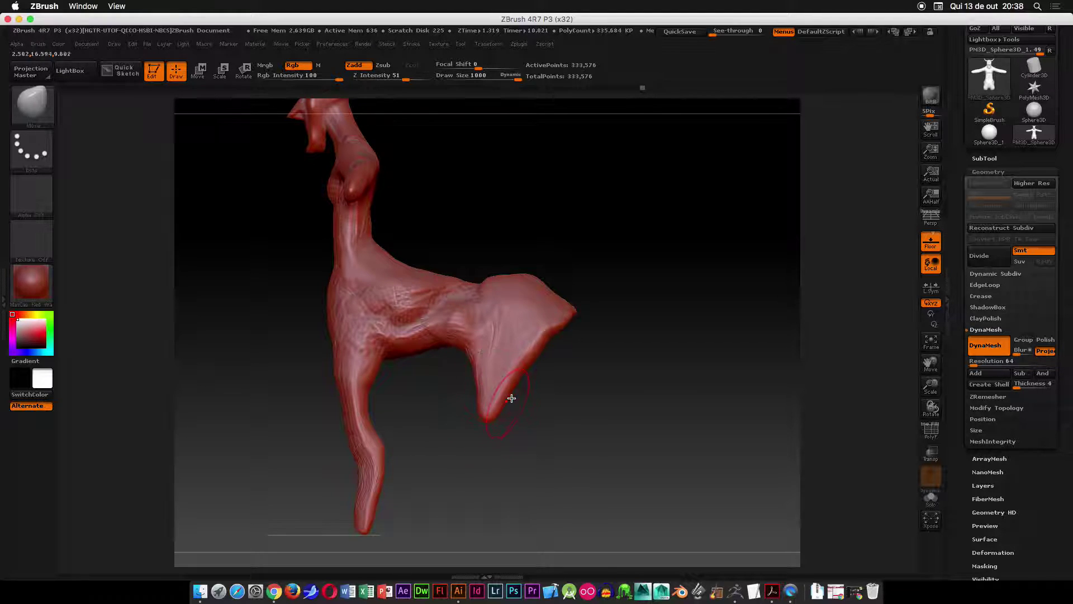
{"action": "left_click_drag", "start_coordinate": [620, 381], "coordinate": [571, 369]}
{"action": "left_click_drag", "start_coordinate": [712, 296], "coordinate": [726, 352], "text": "ctrl"}
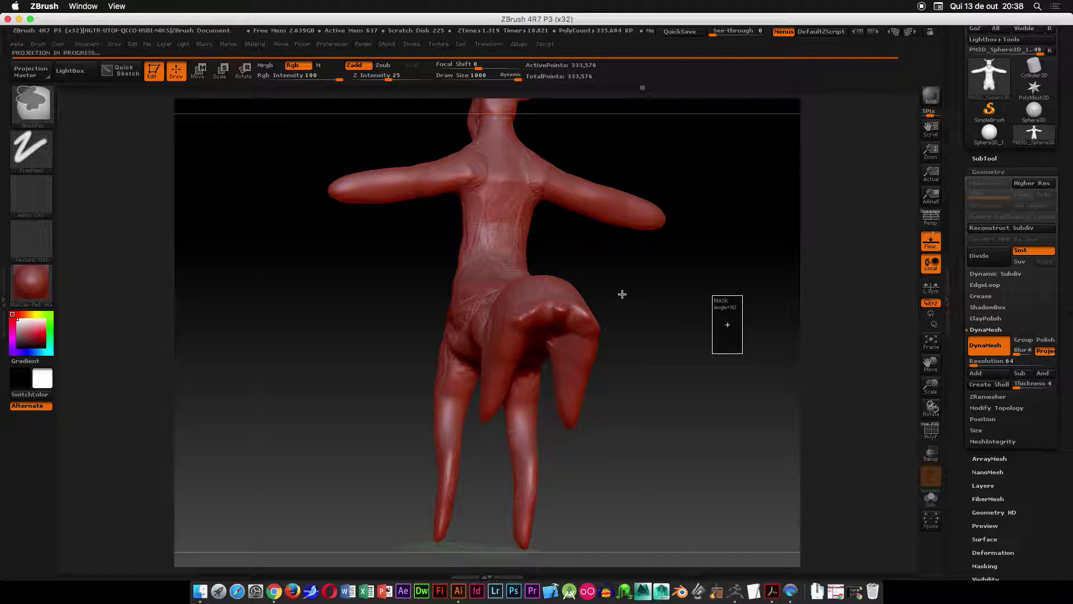
{"action": "left_click_drag", "start_coordinate": [697, 334], "coordinate": [748, 352]}
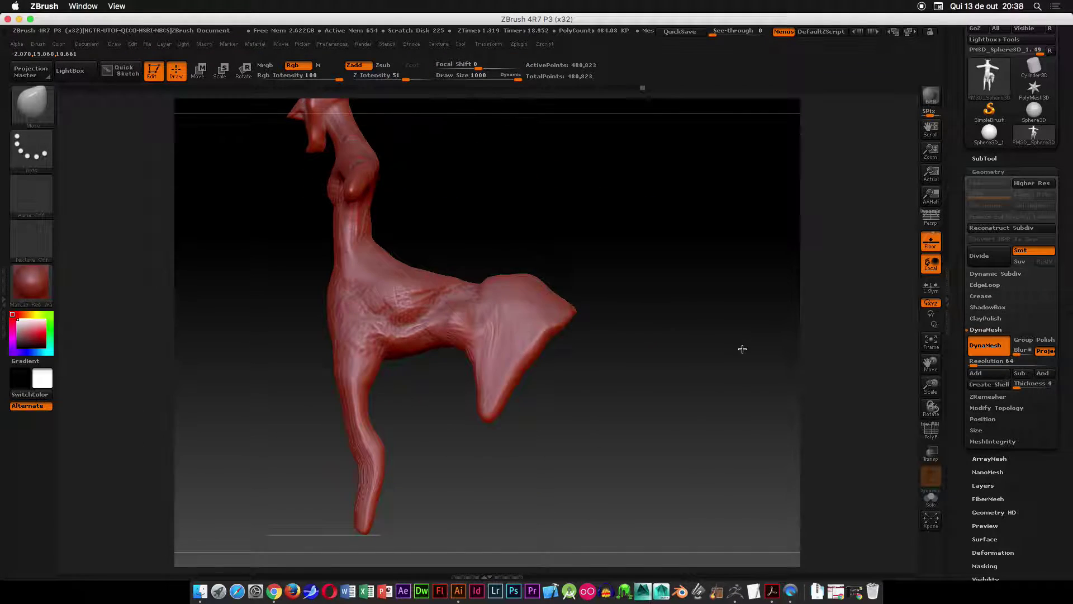
- Extend the hind legs to the front legs' ground level with a backward hock bend using the Move brush
{"action": "mouse_move", "coordinate": [489, 422]}
{"action": "left_mouse_down"}
{"action": "mouse_move", "coordinate": [509, 455]}
{"action": "mouse_move", "coordinate": [488, 455]}
{"action": "mouse_move", "coordinate": [504, 435]}
{"action": "mouse_move", "coordinate": [588, 438]}
{"action": "mouse_move", "coordinate": [475, 466]}
{"action": "left_mouse_up"}
{"action": "mouse_move", "coordinate": [536, 440]}
{"action": "left_mouse_down"}
{"action": "mouse_move", "coordinate": [518, 548]}
{"action": "mouse_move", "coordinate": [508, 549]}
{"action": "left_mouse_up"}
{"action": "mouse_move", "coordinate": [562, 458]}
{"action": "left_mouse_down", "text": "alt"}
{"action": "mouse_move", "coordinate": [598, 330]}
{"action": "mouse_move", "coordinate": [547, 473]}
{"action": "left_mouse_up", "text": "alt"}
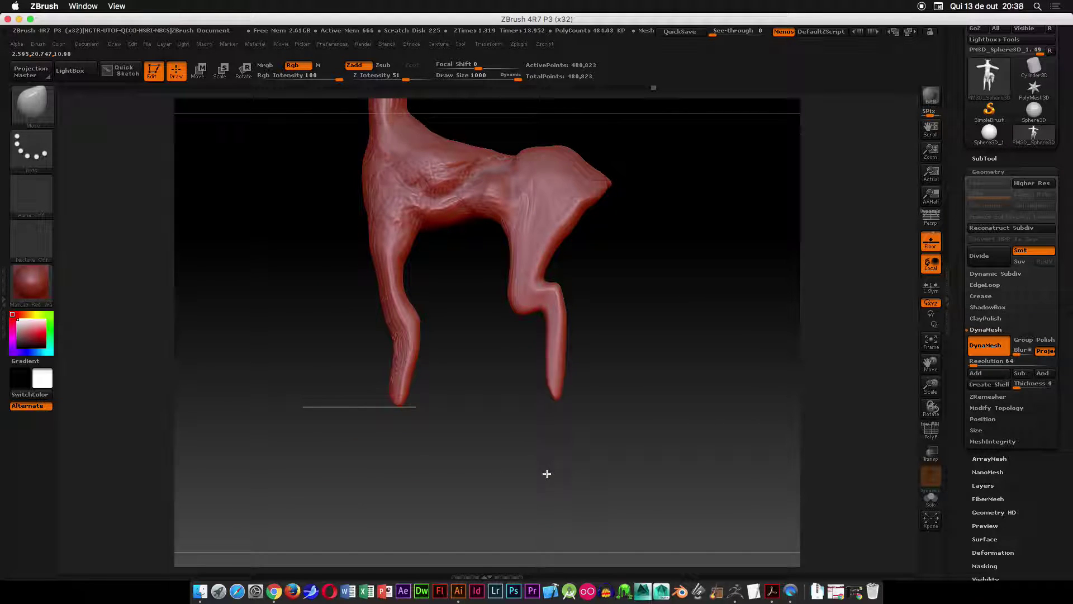
{"action": "left_click_drag", "start_coordinate": [542, 382], "coordinate": [525, 422]}
{"action": "mouse_move", "coordinate": [602, 408]}
{"action": "left_mouse_down"}
{"action": "mouse_move", "coordinate": [569, 388]}
{"action": "mouse_move", "coordinate": [551, 400]}
{"action": "mouse_move", "coordinate": [568, 400]}
{"action": "mouse_move", "coordinate": [555, 396]}
{"action": "left_mouse_up"}
{"action": "left_click_drag", "start_coordinate": [434, 369], "coordinate": [392, 363]}
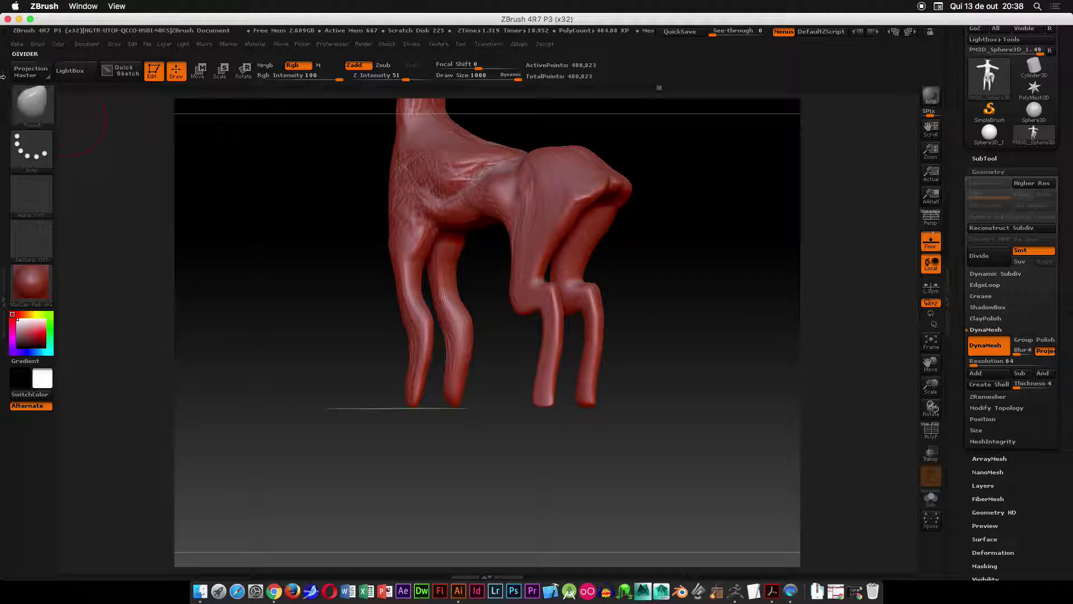
- Fill out the rump and the backs of the thighs with the ClayBuildup brush
{"action": "key", "text": "b"}
{"action": "left_click", "coordinate": [136, 114]}
{"action": "mouse_move", "coordinate": [704, 285]}
{"action": "left_mouse_down"}
{"action": "mouse_move", "coordinate": [726, 216]}
{"action": "mouse_move", "coordinate": [634, 271]}
{"action": "mouse_move", "coordinate": [607, 255]}
{"action": "mouse_move", "coordinate": [642, 274]}
{"action": "left_mouse_up"}
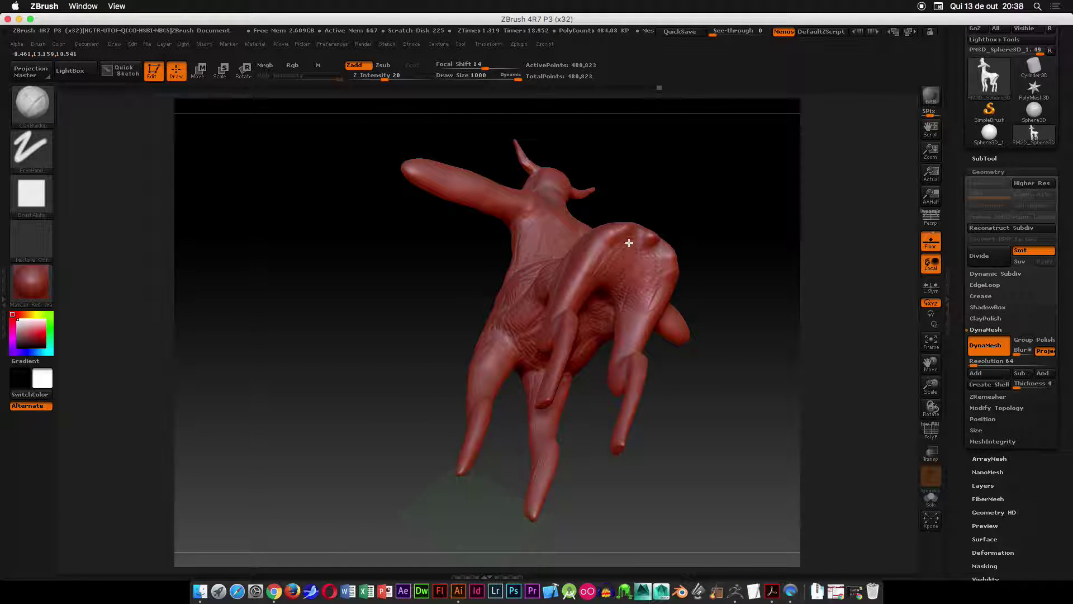
{"action": "left_click_drag", "start_coordinate": [744, 220], "coordinate": [724, 281], "text": "shift"}
{"action": "mouse_move", "coordinate": [660, 266]}
{"action": "left_mouse_down"}
{"action": "mouse_move", "coordinate": [592, 262]}
{"action": "mouse_move", "coordinate": [626, 258]}
{"action": "mouse_move", "coordinate": [598, 233]}
{"action": "mouse_move", "coordinate": [581, 239]}
{"action": "left_mouse_up"}
{"action": "left_click_drag", "start_coordinate": [475, 285], "coordinate": [506, 254]}
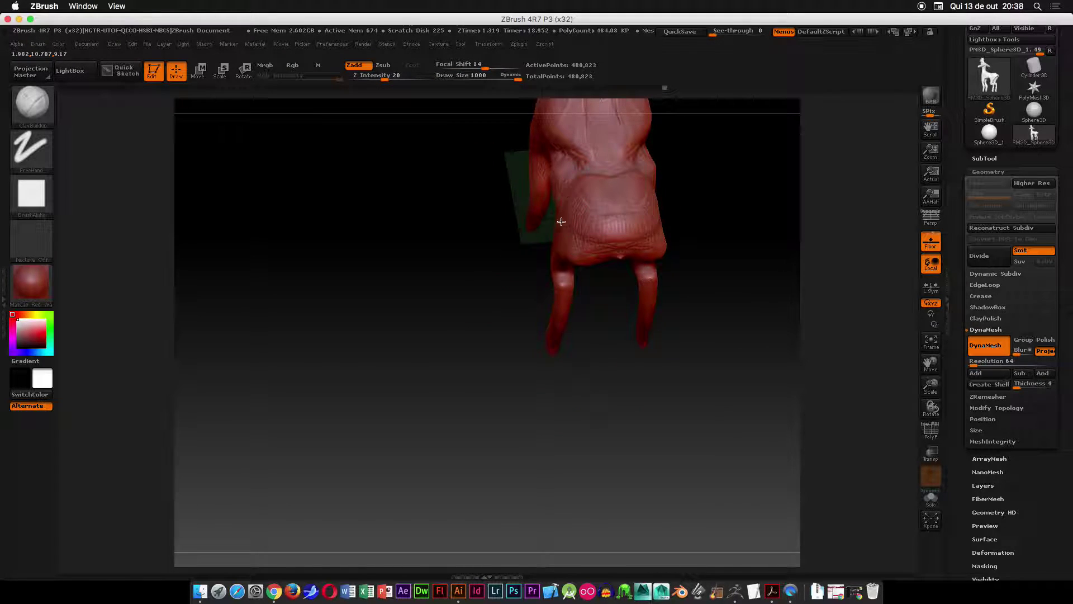
{"action": "key", "text": "F12"}
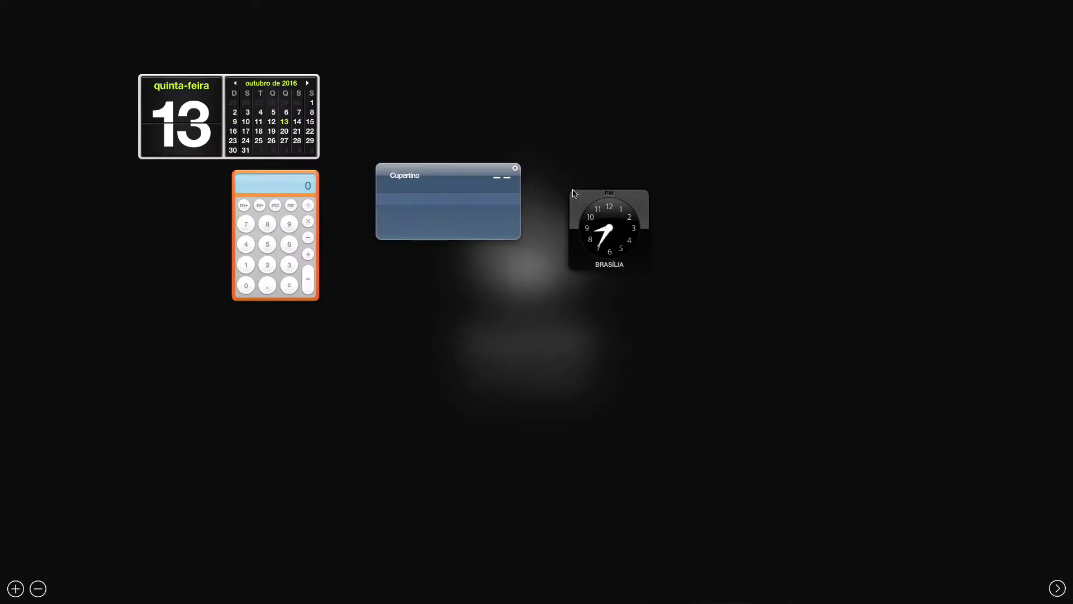
{"action": "left_click", "coordinate": [1057, 588]}
- Add muscle volume to the hips and outer hind thighs with ClayBuildup and remesh with DynaMesh
{"action": "left_click_drag", "start_coordinate": [743, 313], "coordinate": [721, 220]}
{"action": "mouse_move", "coordinate": [570, 236]}
{"action": "left_mouse_down"}
{"action": "mouse_move", "coordinate": [576, 219]}
{"action": "mouse_move", "coordinate": [606, 232]}
{"action": "mouse_move", "coordinate": [609, 202]}
{"action": "left_mouse_up"}
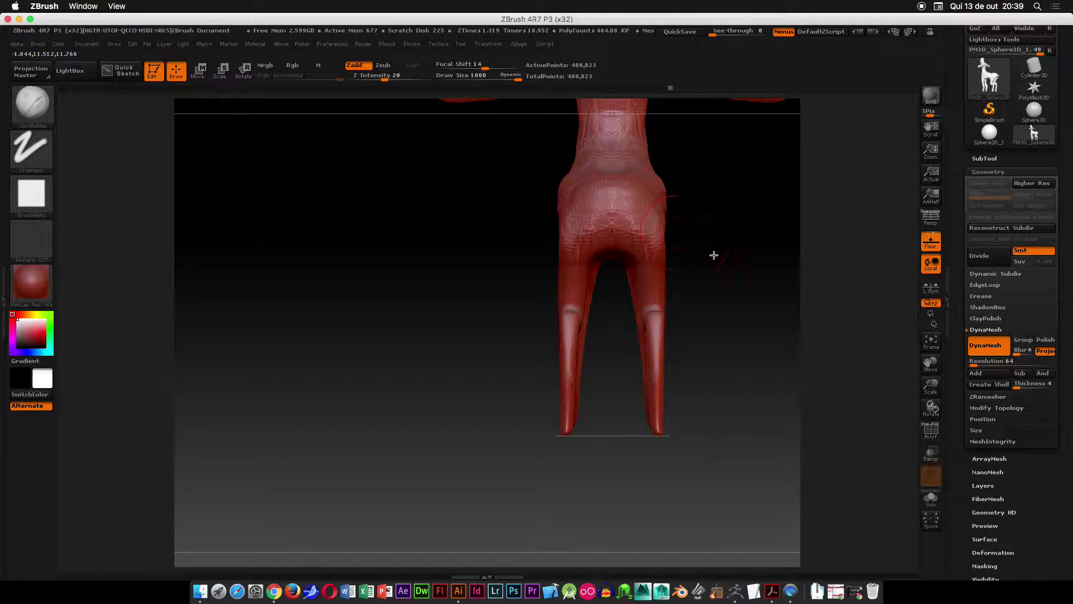
{"action": "left_click_drag", "start_coordinate": [711, 252], "coordinate": [774, 271]}
{"action": "left_click_drag", "start_coordinate": [704, 381], "coordinate": [580, 295], "text": "alt"}
{"action": "left_click_drag", "start_coordinate": [651, 253], "coordinate": [685, 308], "text": "ctrl"}
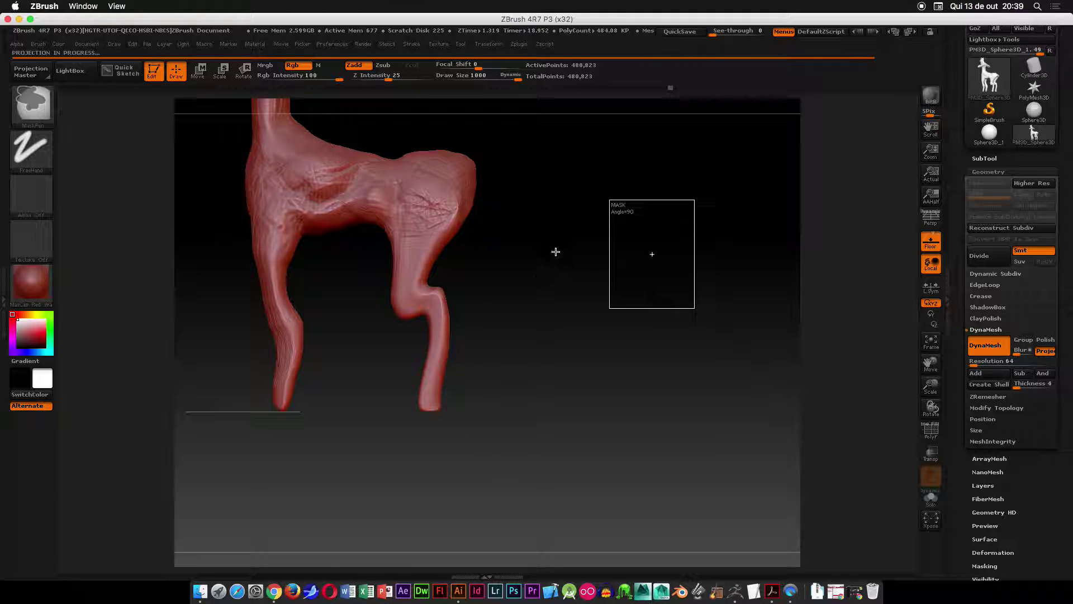
- Build up the back, haunches and upper hind legs with ClayBuildup strokes from above and behind
{"action": "mouse_move", "coordinate": [539, 276]}
{"action": "left_mouse_down"}
{"action": "mouse_move", "coordinate": [572, 278]}
{"action": "mouse_move", "coordinate": [532, 479]}
{"action": "mouse_move", "coordinate": [423, 232]}
{"action": "left_mouse_up"}
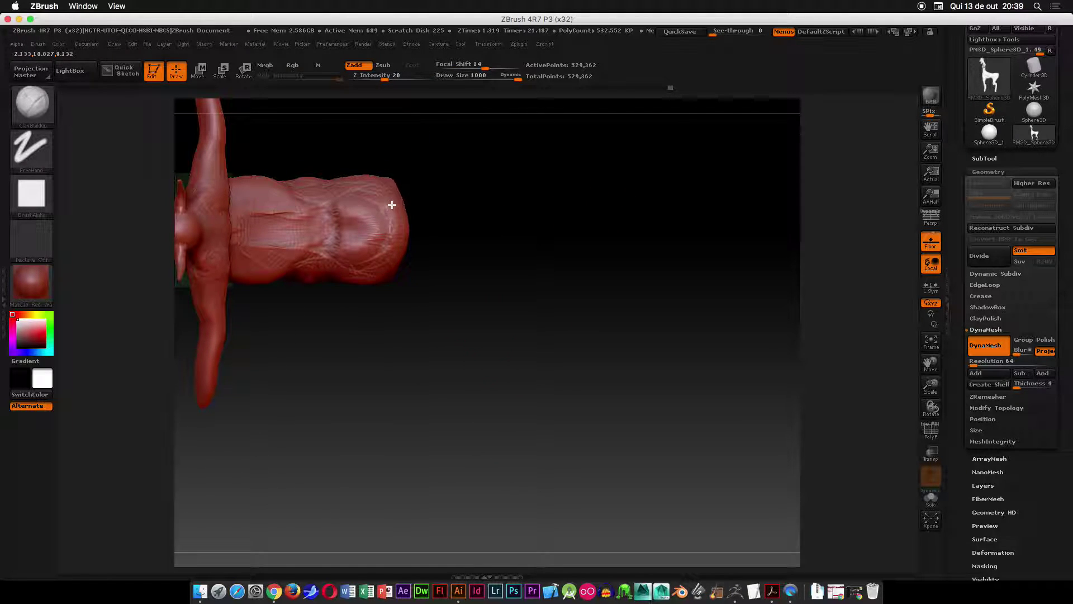
{"action": "mouse_move", "coordinate": [460, 297]}
{"action": "left_mouse_down", "text": "shift"}
{"action": "mouse_move", "coordinate": [453, 199]}
{"action": "mouse_move", "coordinate": [503, 223]}
{"action": "mouse_move", "coordinate": [498, 274]}
{"action": "mouse_move", "coordinate": [418, 284]}
{"action": "left_mouse_up", "text": "shift"}
{"action": "left_click_drag", "start_coordinate": [482, 234], "coordinate": [470, 237], "text": "shift"}
{"action": "mouse_move", "coordinate": [415, 310]}
{"action": "left_mouse_down"}
{"action": "mouse_move", "coordinate": [426, 313]}
{"action": "mouse_move", "coordinate": [364, 333]}
{"action": "mouse_move", "coordinate": [394, 327]}
{"action": "left_mouse_up"}
{"action": "mouse_move", "coordinate": [386, 268]}
{"action": "left_mouse_down"}
{"action": "mouse_move", "coordinate": [450, 277]}
{"action": "mouse_move", "coordinate": [395, 270]}
{"action": "left_mouse_up"}
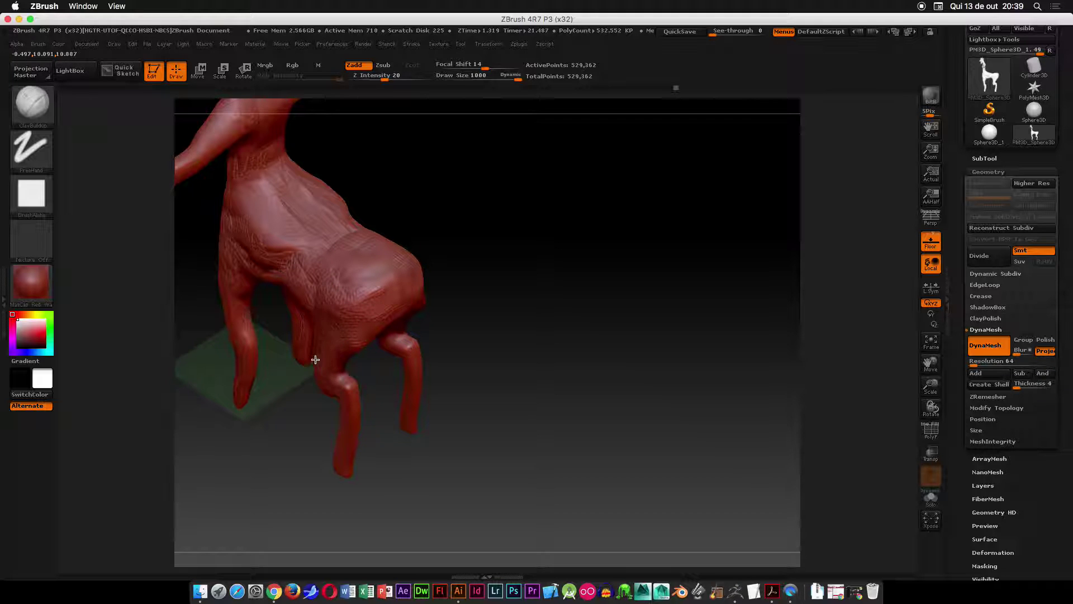
- Reduce the ClayBuildup brush's draw size to 527
{"action": "mouse_move", "coordinate": [388, 376]}
{"action": "left_mouse_down"}
{"action": "mouse_move", "coordinate": [355, 354]}
{"action": "mouse_move", "coordinate": [477, 237]}
{"action": "mouse_move", "coordinate": [371, 288]}
{"action": "mouse_move", "coordinate": [389, 286]}
{"action": "left_mouse_up"}
{"action": "key", "text": "space"}
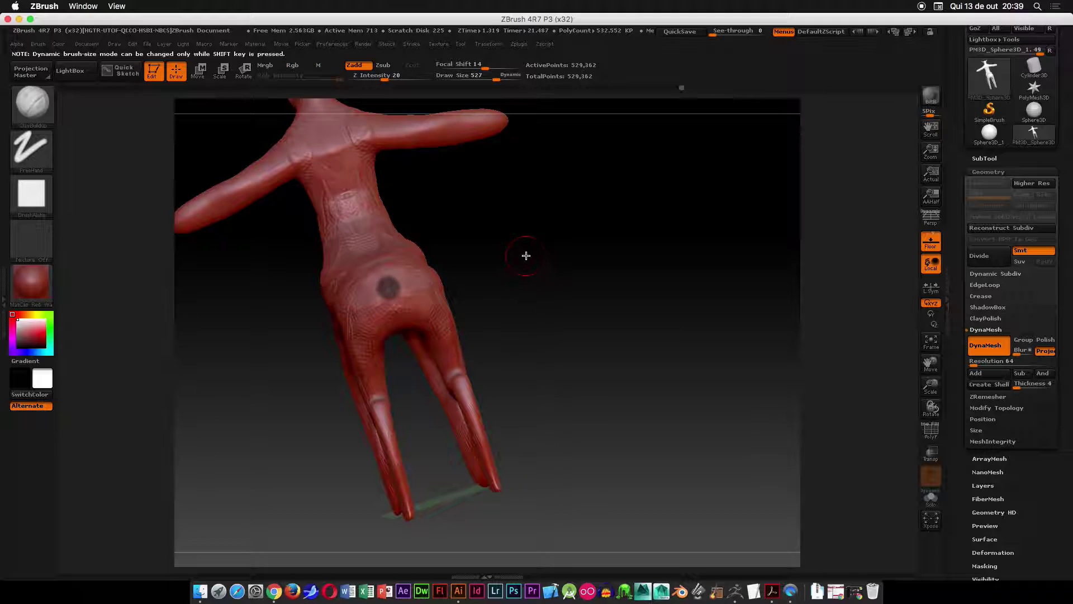
{"action": "left_click_drag", "start_coordinate": [525, 253], "coordinate": [553, 227]}
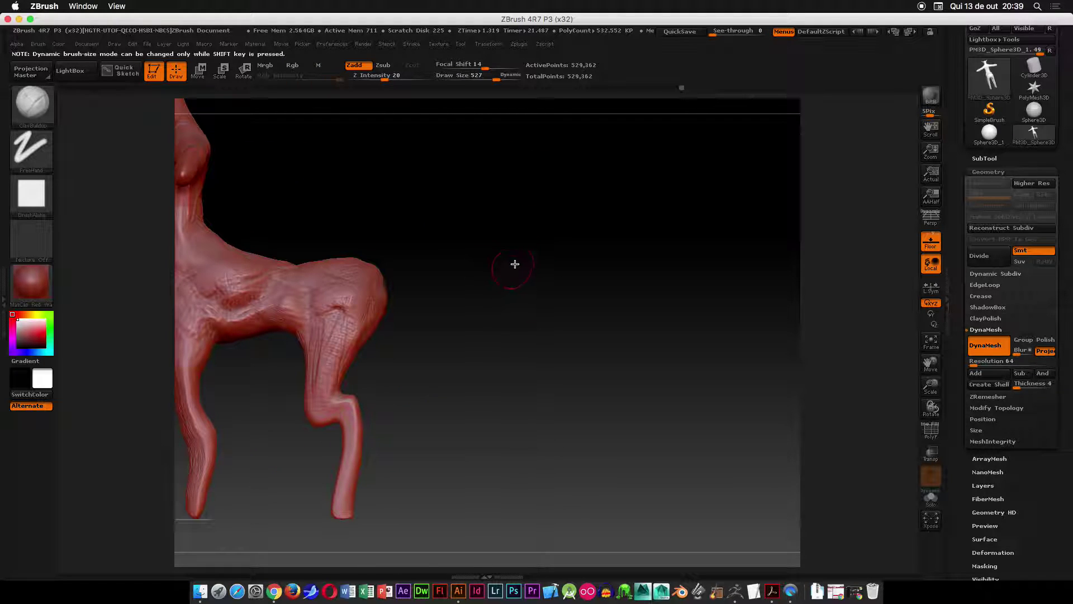
- Pull a tail out from the rear of the rump with the Move brush, raise the draw size to 1000 and remesh with DynaMesh
{"action": "left_click_drag", "start_coordinate": [512, 267], "coordinate": [491, 242]}
{"action": "key", "text": "ctrl"}
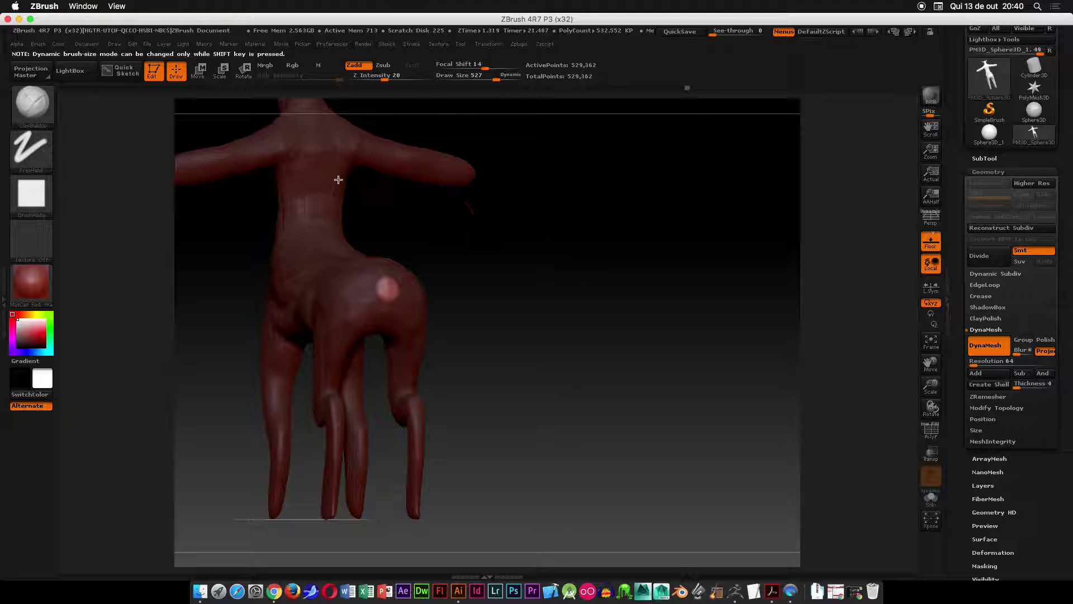
{"action": "left_click", "coordinate": [32, 103]}
{"action": "left_click", "coordinate": [654, 266]}
{"action": "left_click_drag", "start_coordinate": [654, 266], "coordinate": [576, 277]}
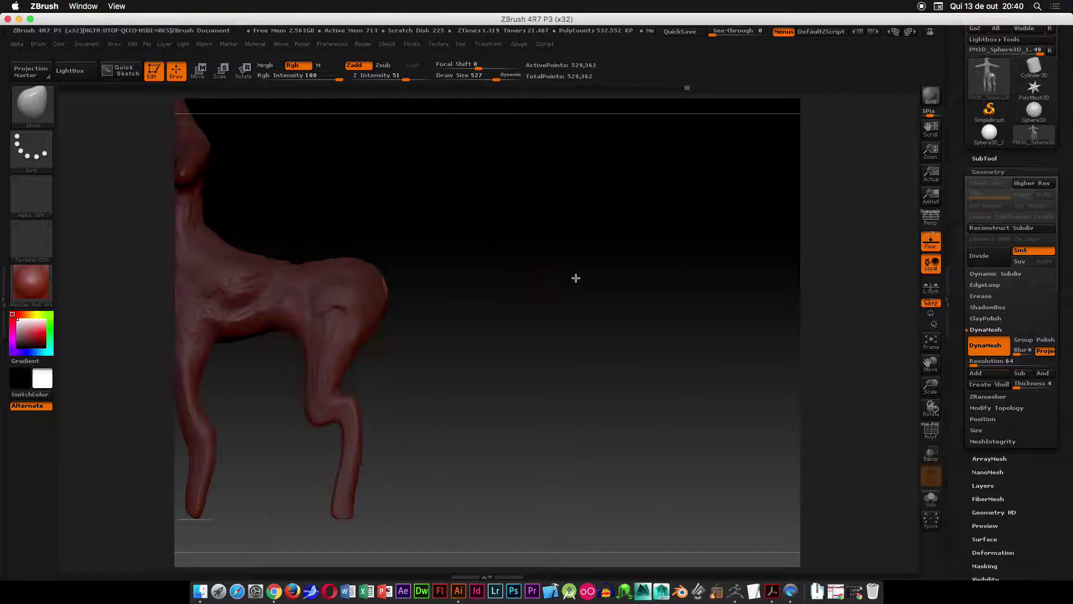
{"action": "key", "text": "space"}
{"action": "mouse_move", "coordinate": [463, 276]}
{"action": "left_mouse_down"}
{"action": "mouse_move", "coordinate": [505, 273]}
{"action": "mouse_move", "coordinate": [495, 274]}
{"action": "left_mouse_up"}
{"action": "mouse_move", "coordinate": [400, 276]}
{"action": "left_mouse_down"}
{"action": "mouse_move", "coordinate": [642, 307]}
{"action": "mouse_move", "coordinate": [581, 209]}
{"action": "mouse_move", "coordinate": [589, 256]}
{"action": "mouse_move", "coordinate": [615, 253]}
{"action": "mouse_move", "coordinate": [600, 255]}
{"action": "mouse_move", "coordinate": [587, 216]}
{"action": "mouse_move", "coordinate": [508, 443]}
{"action": "mouse_move", "coordinate": [522, 319]}
{"action": "mouse_move", "coordinate": [581, 356]}
{"action": "left_mouse_up"}
{"action": "left_click_drag", "start_coordinate": [521, 337], "coordinate": [523, 315]}
{"action": "left_click_drag", "start_coordinate": [570, 354], "coordinate": [542, 410]}
{"action": "key", "text": "ctrl+z"}
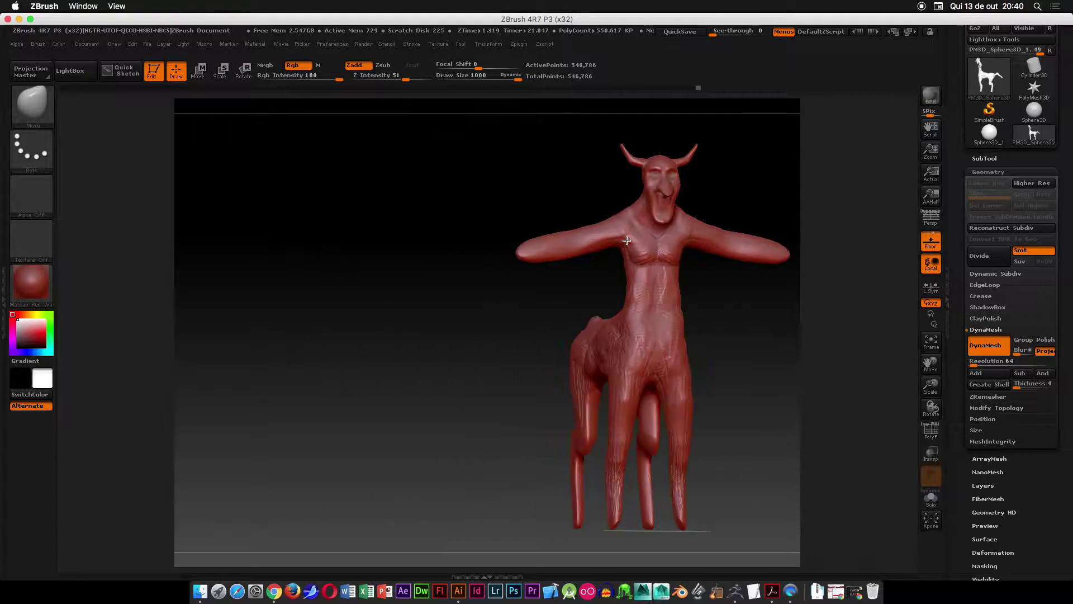
- Thicken the tail and bend it downward into a curved horse-tail shape with the Move brush
{"action": "right_click_drag", "start_coordinate": [683, 323], "coordinate": [601, 345], "text": "alt"}
{"action": "right_click_drag", "start_coordinate": [402, 276], "coordinate": [413, 324], "text": "ctrl"}
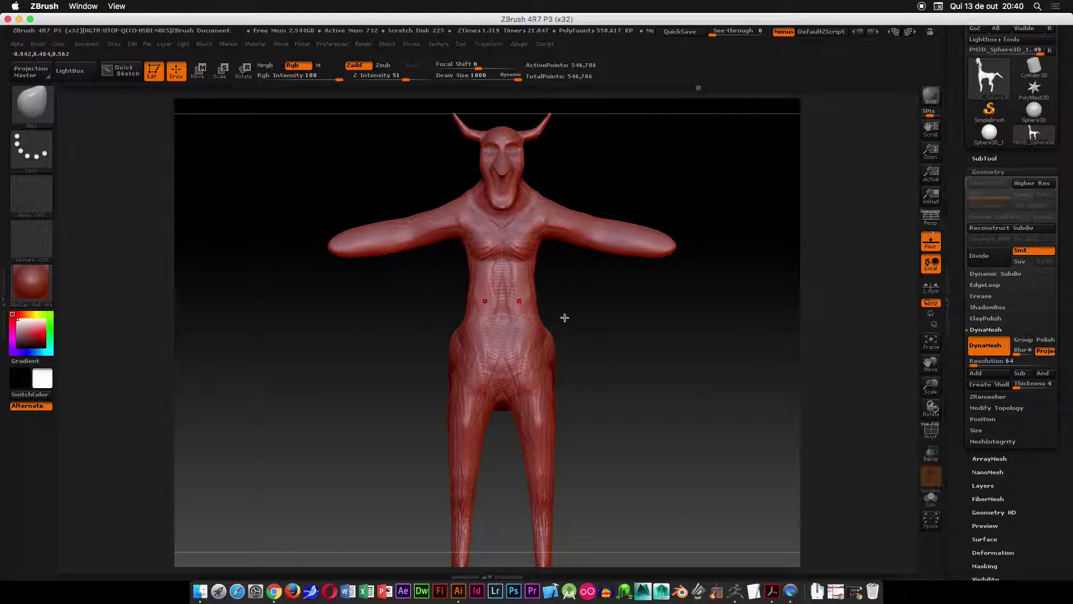
{"action": "right_click_drag", "start_coordinate": [655, 395], "coordinate": [641, 242], "text": "alt"}
{"action": "key", "text": "shift+f"}
{"action": "key", "text": "shift+f"}
{"action": "key", "text": "f"}
{"action": "left_click_drag", "start_coordinate": [611, 409], "coordinate": [598, 369]}
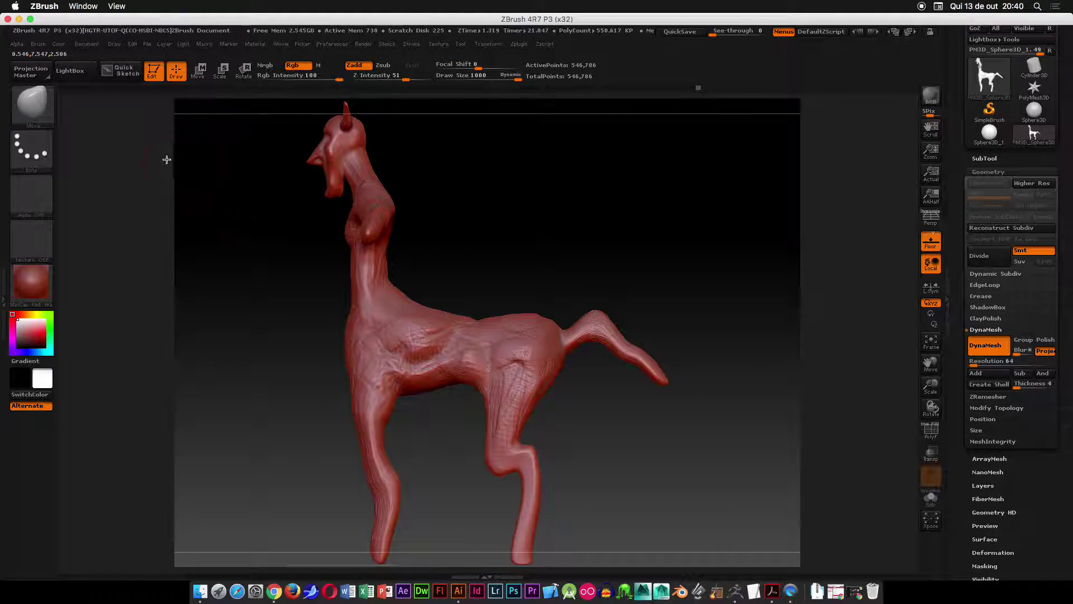
{"action": "left_click_drag", "start_coordinate": [623, 330], "coordinate": [628, 328]}
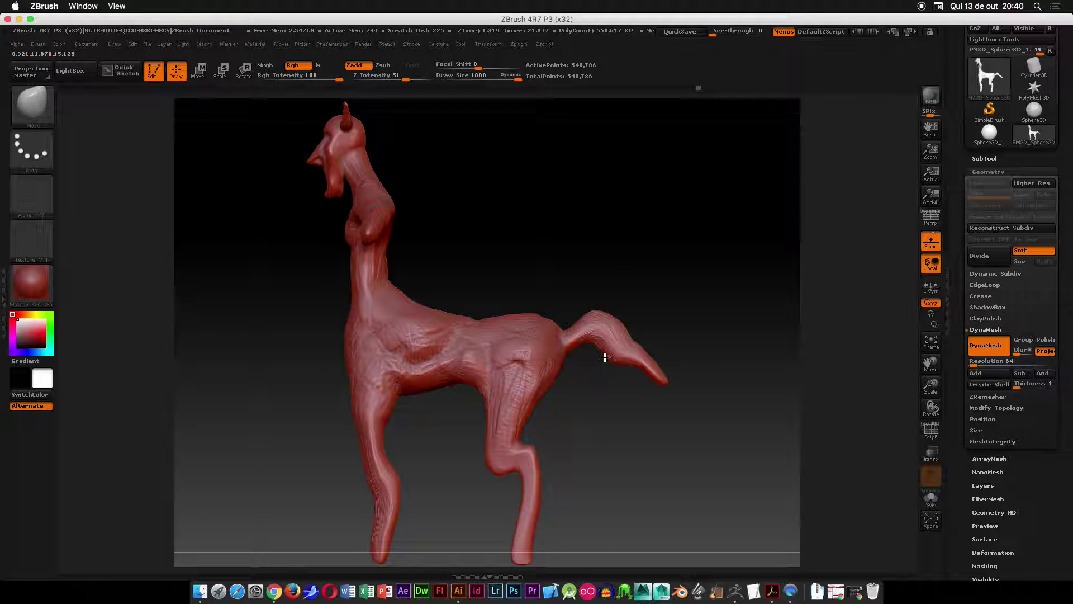
{"action": "mouse_move", "coordinate": [635, 371]}
{"action": "left_mouse_down"}
{"action": "mouse_move", "coordinate": [620, 388]}
{"action": "mouse_move", "coordinate": [634, 407]}
{"action": "mouse_move", "coordinate": [655, 398]}
{"action": "left_mouse_up"}
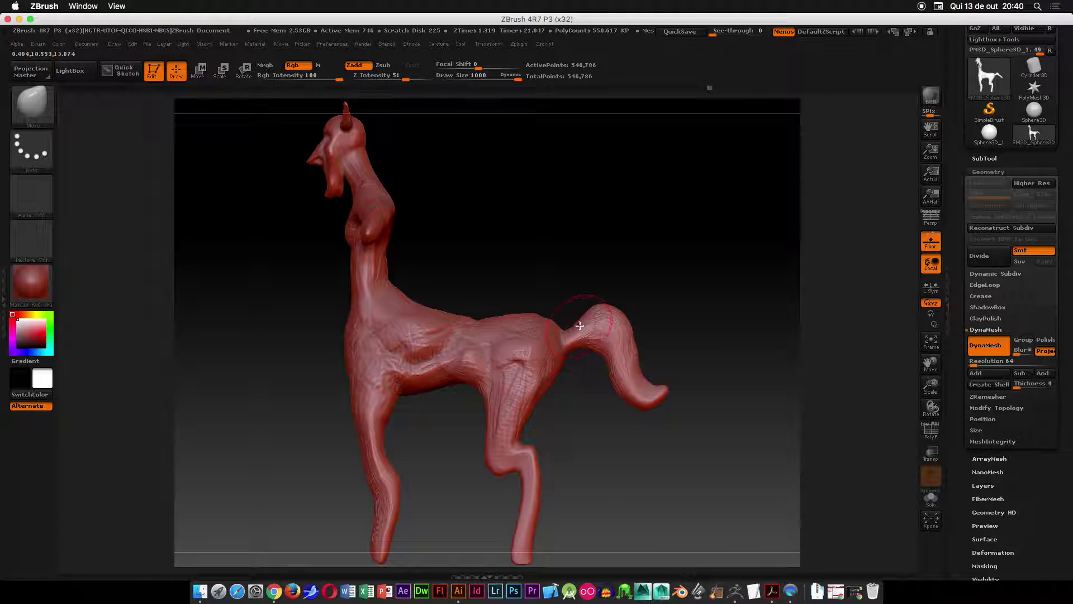
- Smooth the tail's surface from above and the side, and refine its downward curve
{"action": "left_click_drag", "start_coordinate": [666, 240], "coordinate": [663, 374]}
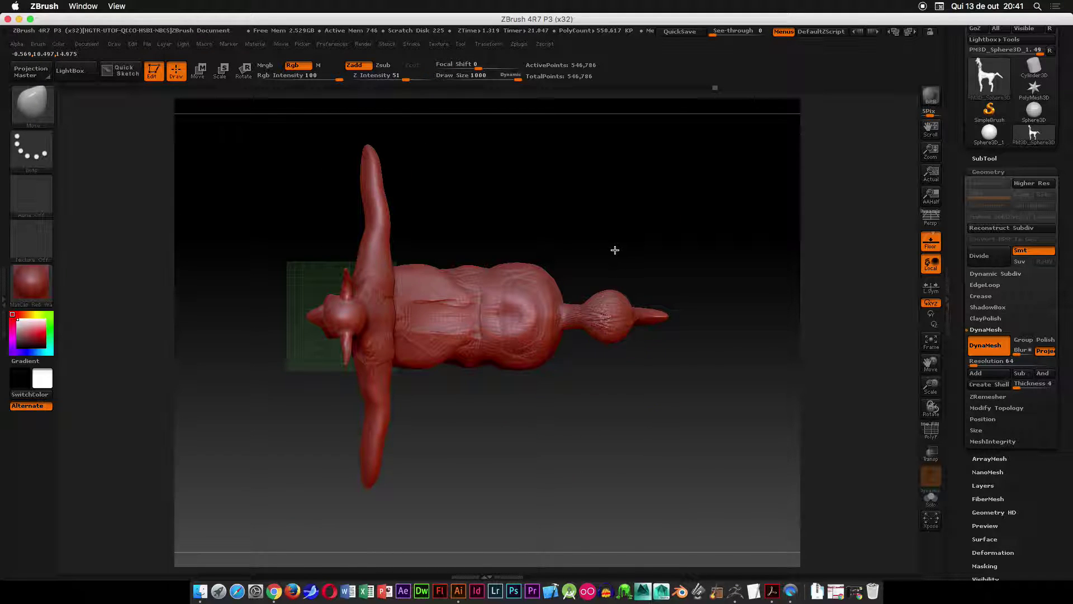
{"action": "left_click_drag", "start_coordinate": [678, 266], "coordinate": [654, 294]}
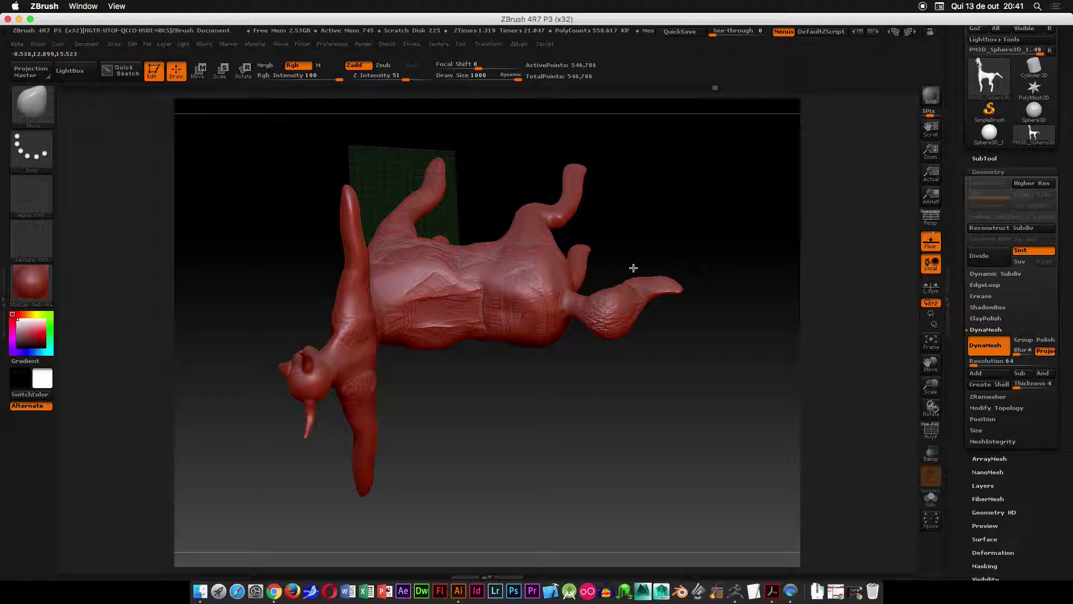
{"action": "key", "text": "shift"}
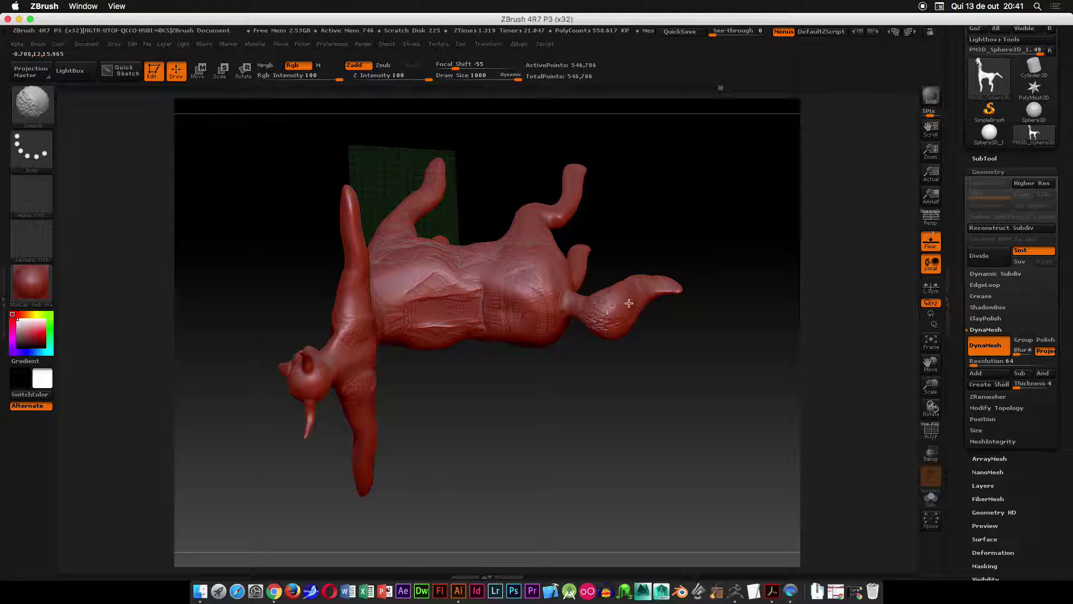
{"action": "mouse_move", "coordinate": [710, 229]}
{"action": "left_mouse_down"}
{"action": "mouse_move", "coordinate": [713, 156]}
{"action": "mouse_move", "coordinate": [700, 259]}
{"action": "mouse_move", "coordinate": [703, 156]}
{"action": "left_mouse_up"}
{"action": "mouse_move", "coordinate": [681, 274]}
{"action": "right_mouse_down", "text": "alt"}
{"action": "mouse_move", "coordinate": [632, 237]}
{"action": "mouse_move", "coordinate": [585, 274]}
{"action": "right_mouse_up", "text": "alt"}
{"action": "right_click_drag", "start_coordinate": [584, 274], "coordinate": [603, 427], "text": "ctrl"}
{"action": "key", "text": "shift"}
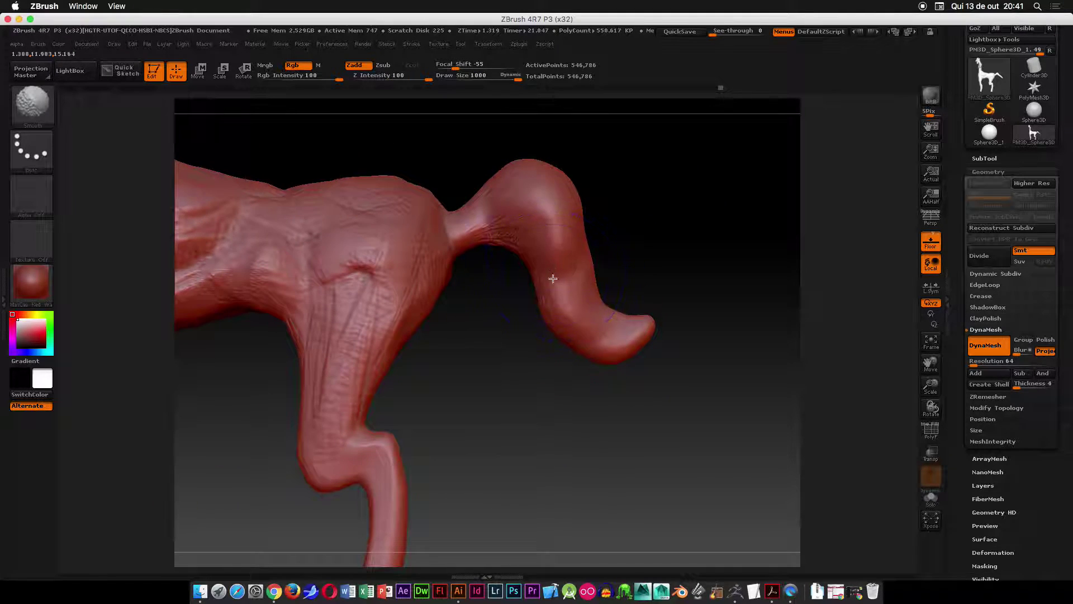
{"action": "mouse_move", "coordinate": [547, 236]}
{"action": "left_mouse_down", "text": "shift"}
{"action": "mouse_move", "coordinate": [610, 304]}
{"action": "mouse_move", "coordinate": [554, 369]}
{"action": "left_mouse_up", "text": "shift"}
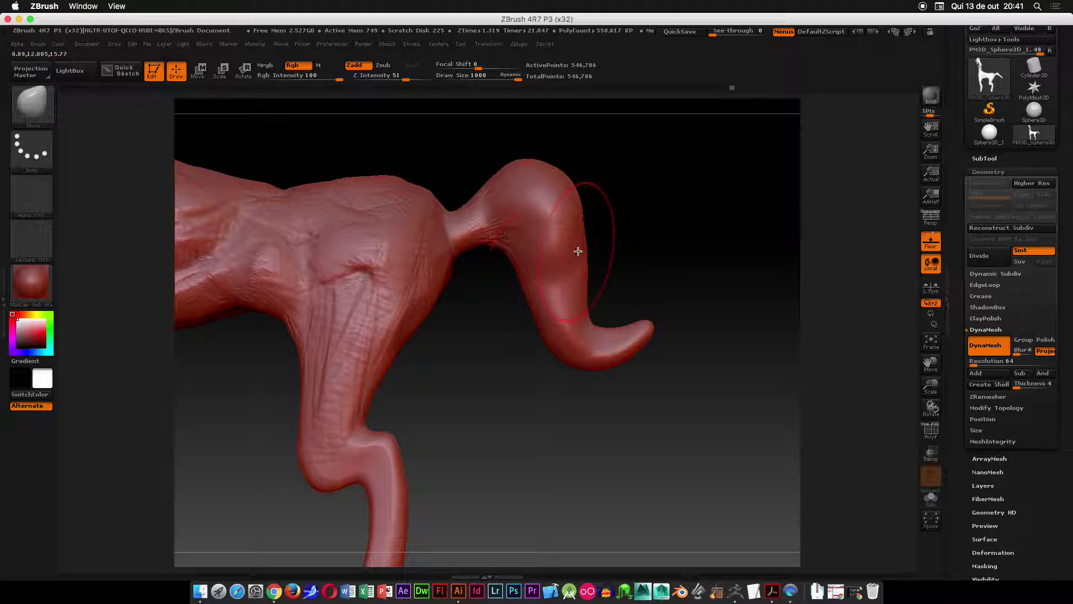
- Add muscle volume to the flank and outer hind thigh with the ClayBuildup brush
{"action": "right_click_drag", "start_coordinate": [512, 375], "coordinate": [625, 375], "text": "alt"}
{"action": "right_click_drag", "start_coordinate": [475, 137], "coordinate": [668, 160], "text": "alt"}
{"action": "right_click_drag", "start_coordinate": [535, 220], "coordinate": [493, 220], "text": "ctrl"}
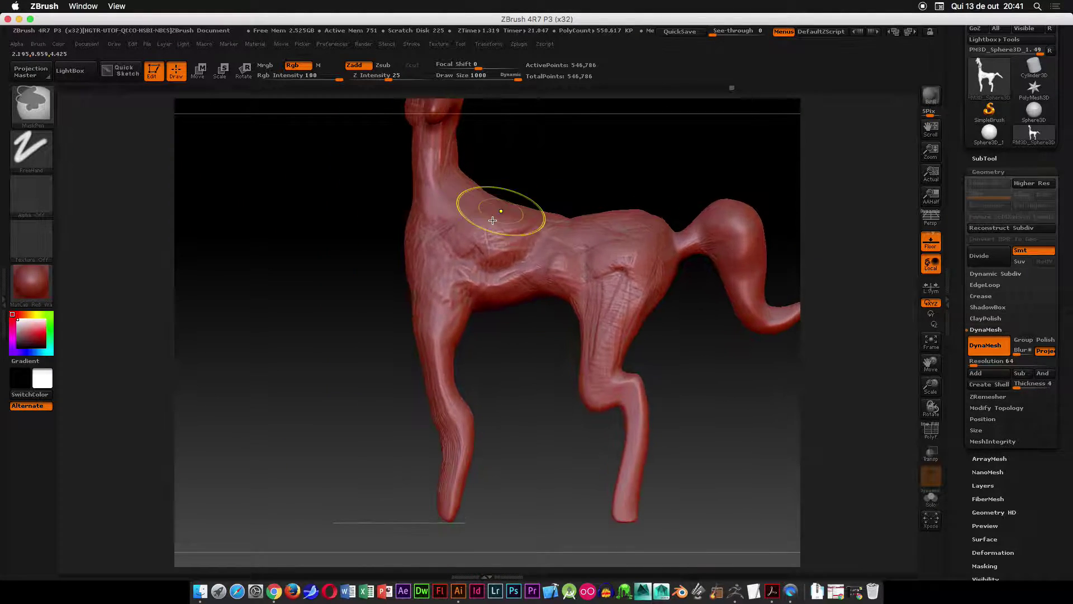
{"action": "key", "text": "shift"}
{"action": "key", "text": "b"}
{"action": "key", "text": "c"}
{"action": "key", "text": "b"}
{"action": "mouse_move", "coordinate": [503, 274]}
{"action": "left_mouse_down"}
{"action": "mouse_move", "coordinate": [492, 263]}
{"action": "mouse_move", "coordinate": [506, 269]}
{"action": "mouse_move", "coordinate": [489, 274]}
{"action": "mouse_move", "coordinate": [501, 281]}
{"action": "left_mouse_up"}
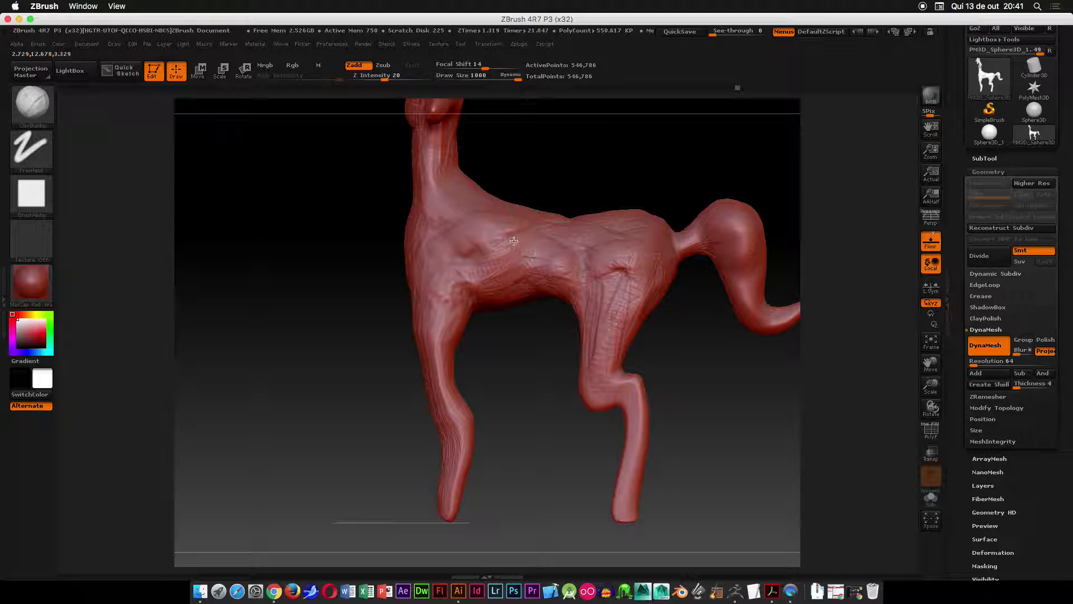
{"action": "mouse_move", "coordinate": [610, 279]}
{"action": "left_mouse_down"}
{"action": "mouse_move", "coordinate": [621, 288]}
{"action": "mouse_move", "coordinate": [617, 277]}
{"action": "mouse_move", "coordinate": [603, 294]}
{"action": "mouse_move", "coordinate": [624, 312]}
{"action": "left_mouse_up"}
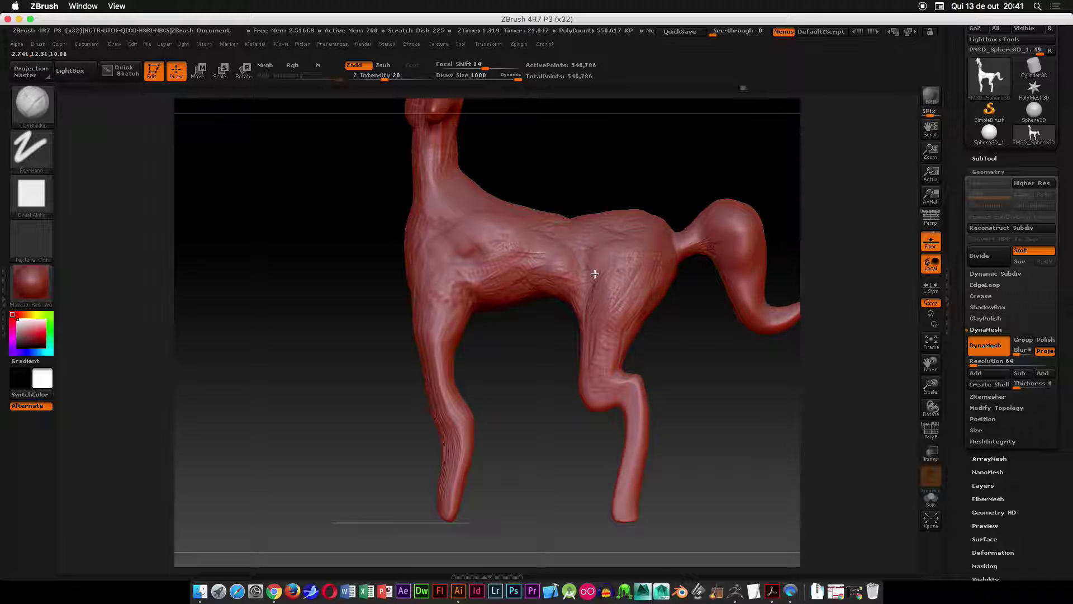
- Smooth the rough strokes on the upper front legs
{"action": "mouse_move", "coordinate": [575, 359]}
{"action": "left_mouse_down"}
{"action": "mouse_move", "coordinate": [568, 395]}
{"action": "mouse_move", "coordinate": [706, 299]}
{"action": "mouse_move", "coordinate": [595, 301]}
{"action": "mouse_move", "coordinate": [592, 320]}
{"action": "mouse_move", "coordinate": [429, 331]}
{"action": "mouse_move", "coordinate": [510, 283]}
{"action": "mouse_move", "coordinate": [481, 346]}
{"action": "left_mouse_up"}
{"action": "right_click_drag", "start_coordinate": [481, 346], "coordinate": [429, 352], "text": "ctrl"}
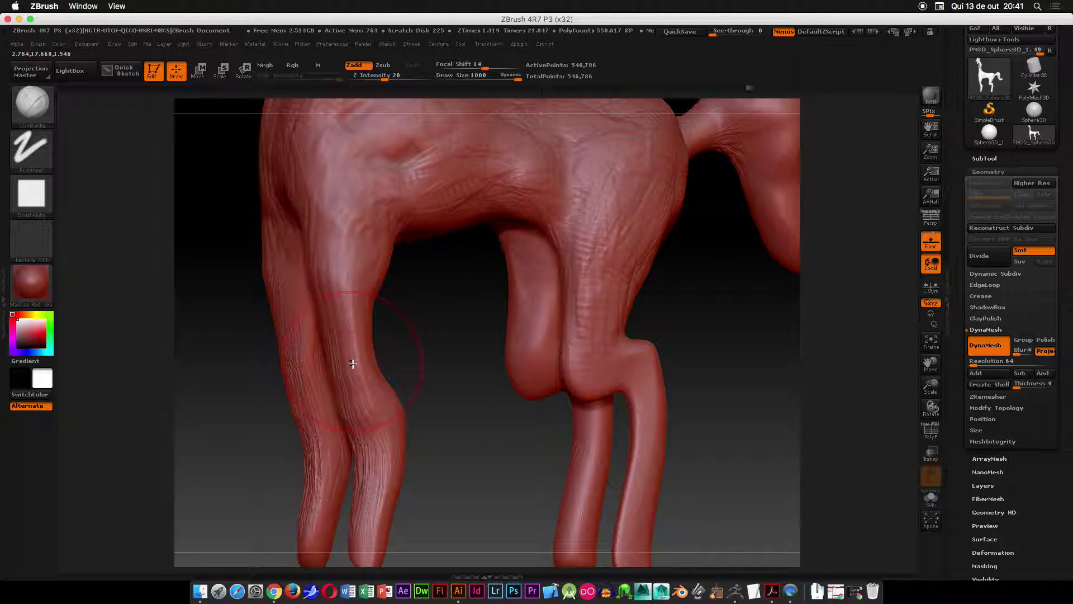
{"action": "left_click_drag", "start_coordinate": [342, 371], "coordinate": [343, 297], "text": "shift"}
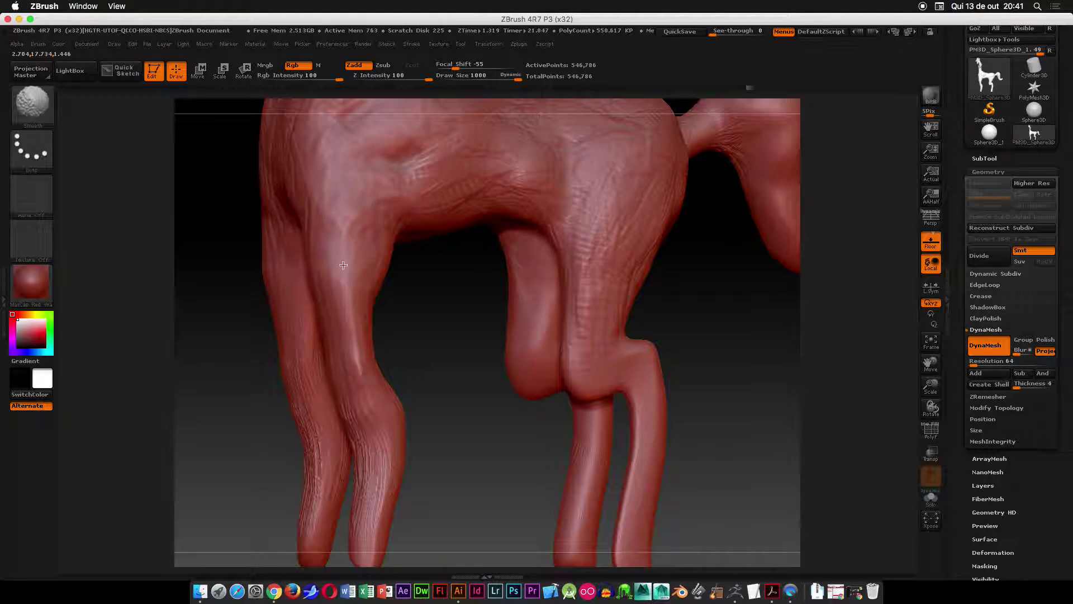
- Build up the horse chest above the front legs with ClayBuildup, reduce the draw size to 738 and smooth the strokes
{"action": "left_click_drag", "start_coordinate": [454, 338], "coordinate": [370, 205]}
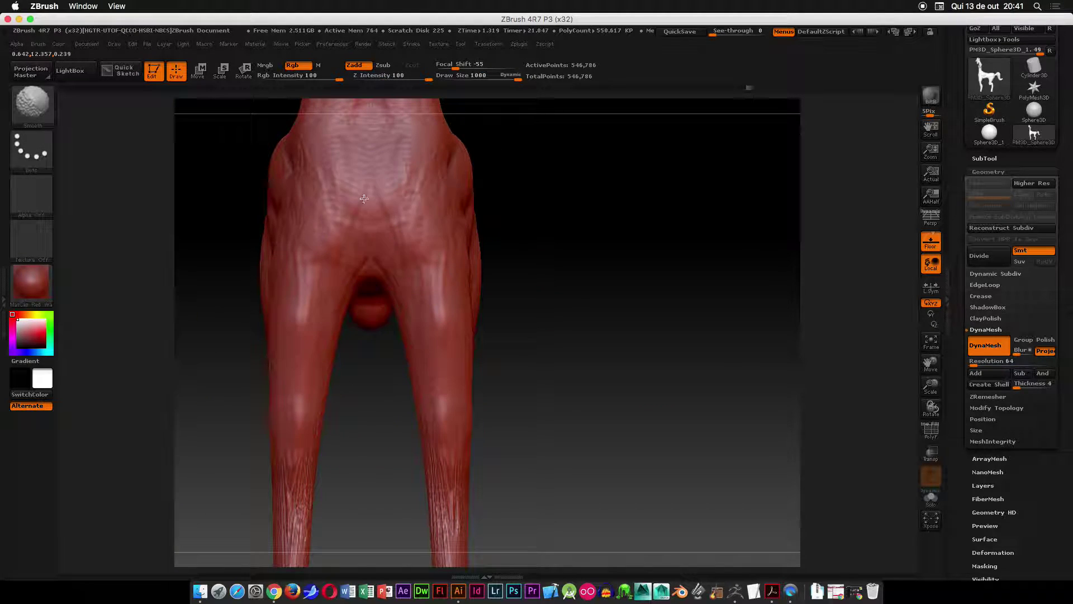
{"action": "mouse_move", "coordinate": [551, 211]}
{"action": "left_mouse_down"}
{"action": "mouse_move", "coordinate": [551, 335]}
{"action": "mouse_move", "coordinate": [460, 318]}
{"action": "mouse_move", "coordinate": [501, 312]}
{"action": "left_mouse_up"}
{"action": "mouse_move", "coordinate": [415, 373]}
{"action": "left_mouse_down"}
{"action": "mouse_move", "coordinate": [404, 401]}
{"action": "mouse_move", "coordinate": [335, 363]}
{"action": "mouse_move", "coordinate": [347, 336]}
{"action": "mouse_move", "coordinate": [408, 296]}
{"action": "left_mouse_up"}
{"action": "left_click_drag", "start_coordinate": [613, 201], "coordinate": [352, 348], "text": "shift"}
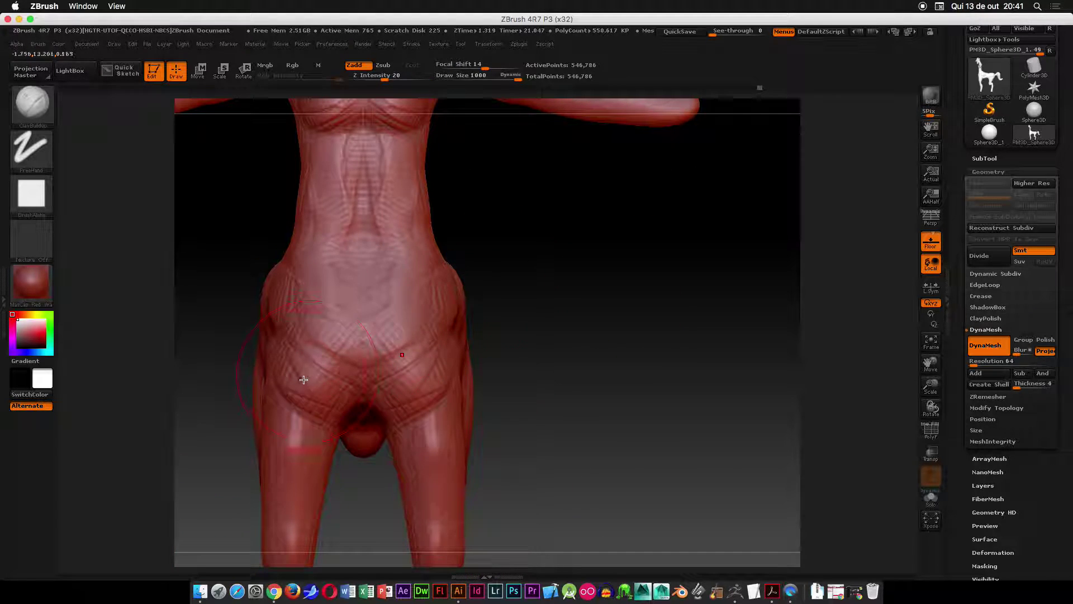
{"action": "mouse_move", "coordinate": [285, 372]}
{"action": "left_mouse_down"}
{"action": "mouse_move", "coordinate": [385, 283]}
{"action": "mouse_move", "coordinate": [363, 336]}
{"action": "left_mouse_up"}
{"action": "key", "text": "space"}
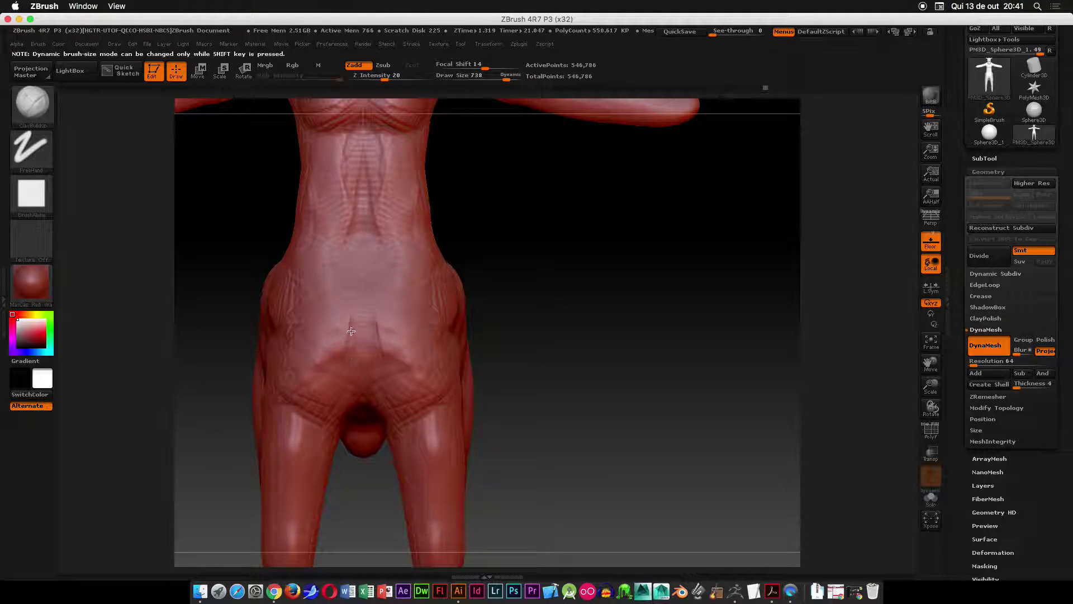
{"action": "key", "text": "shift"}
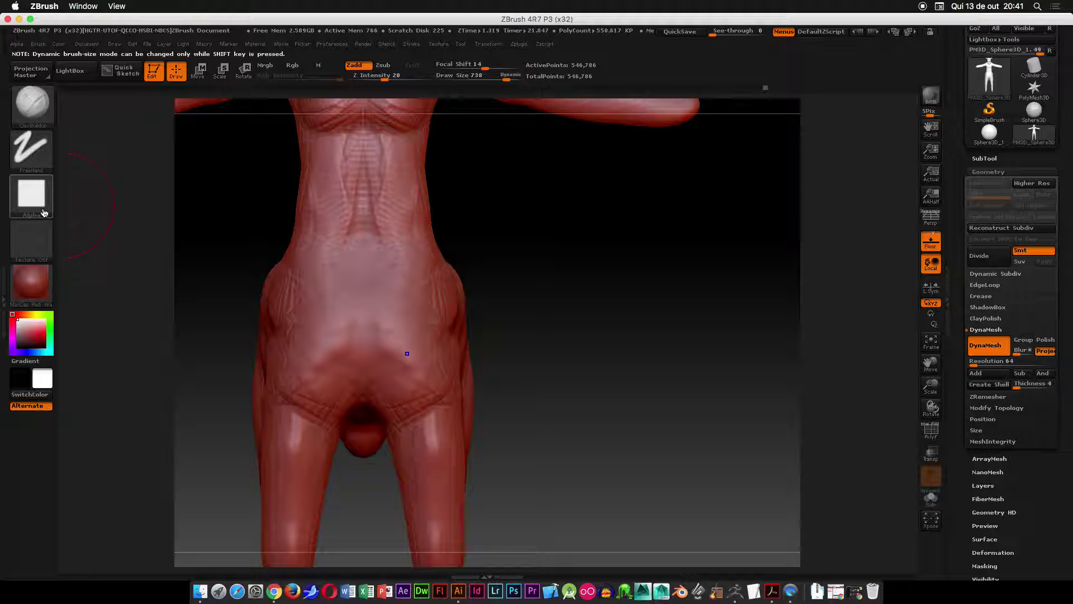
- Change the ClayBuildup brush's square alpha to the soft round Alpha 01
{"action": "mouse_move", "coordinate": [25, 208]}
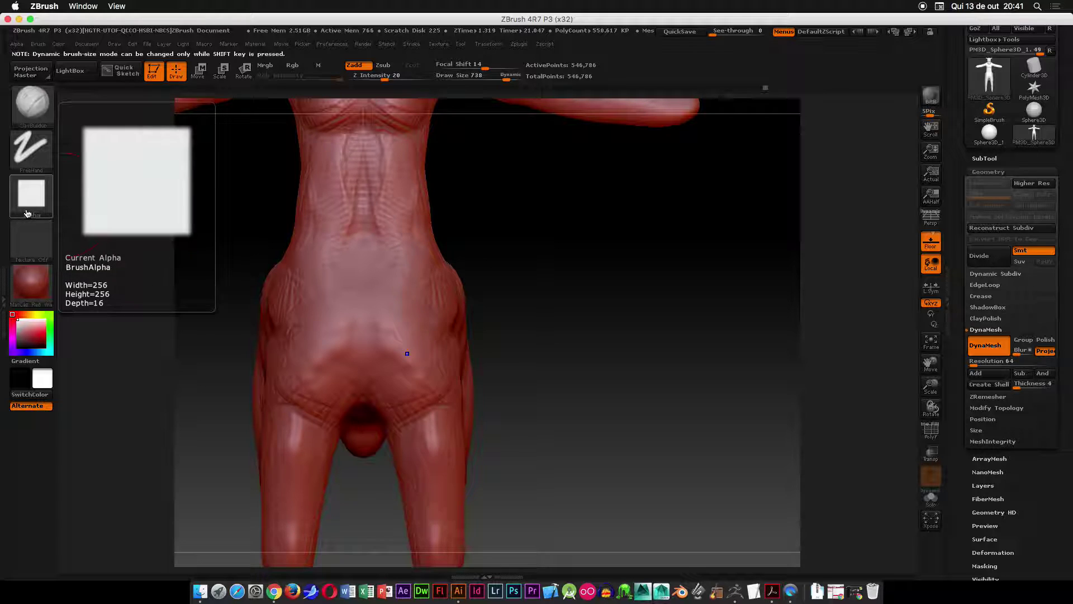
{"action": "left_click", "coordinate": [29, 113]}
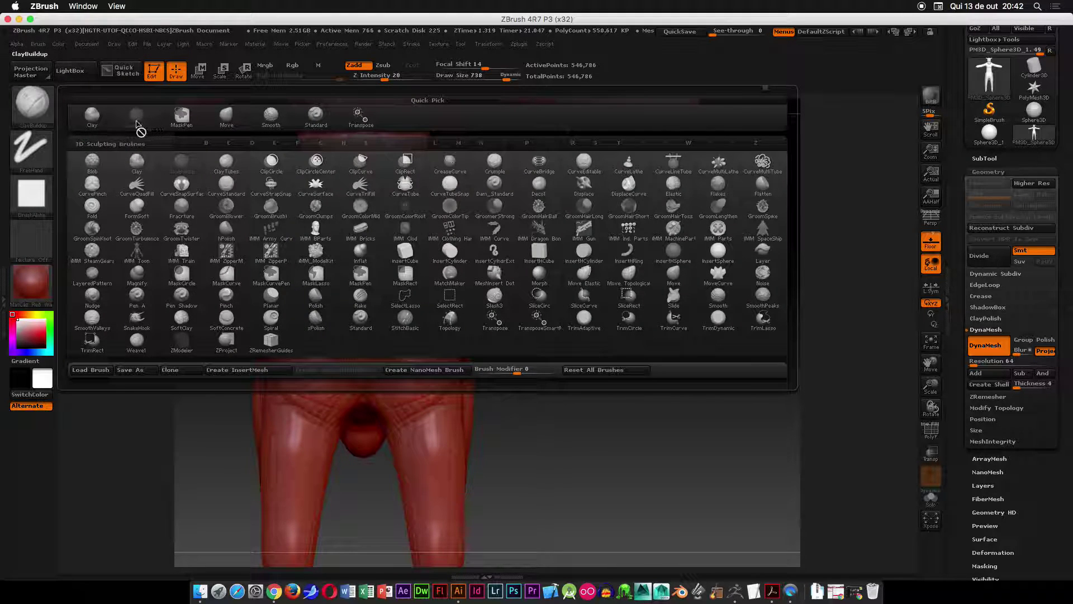
{"action": "mouse_move", "coordinate": [25, 199]}
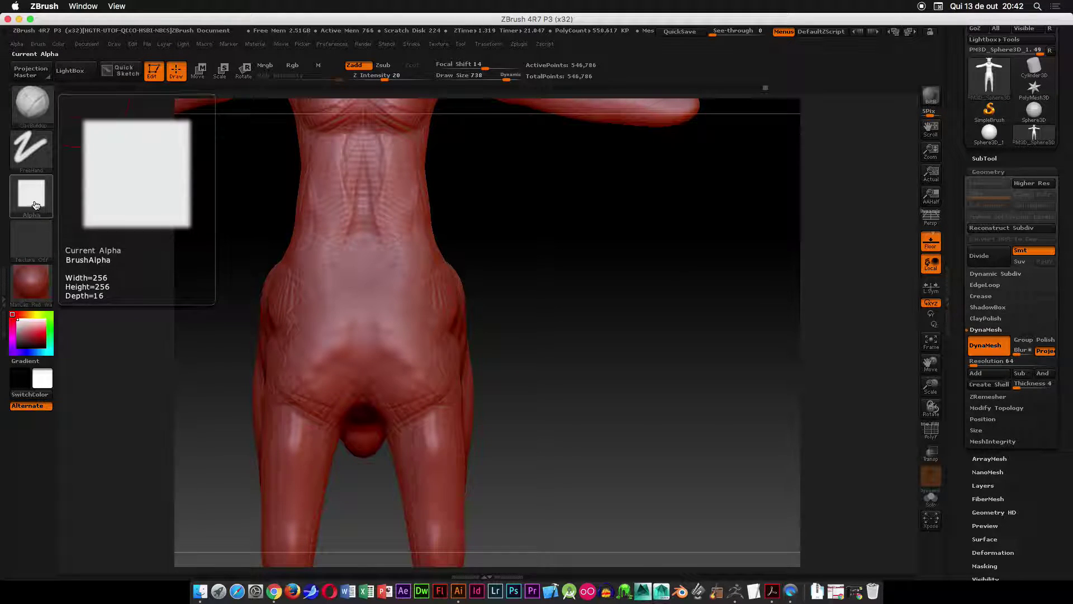
{"action": "left_click", "coordinate": [24, 199]}
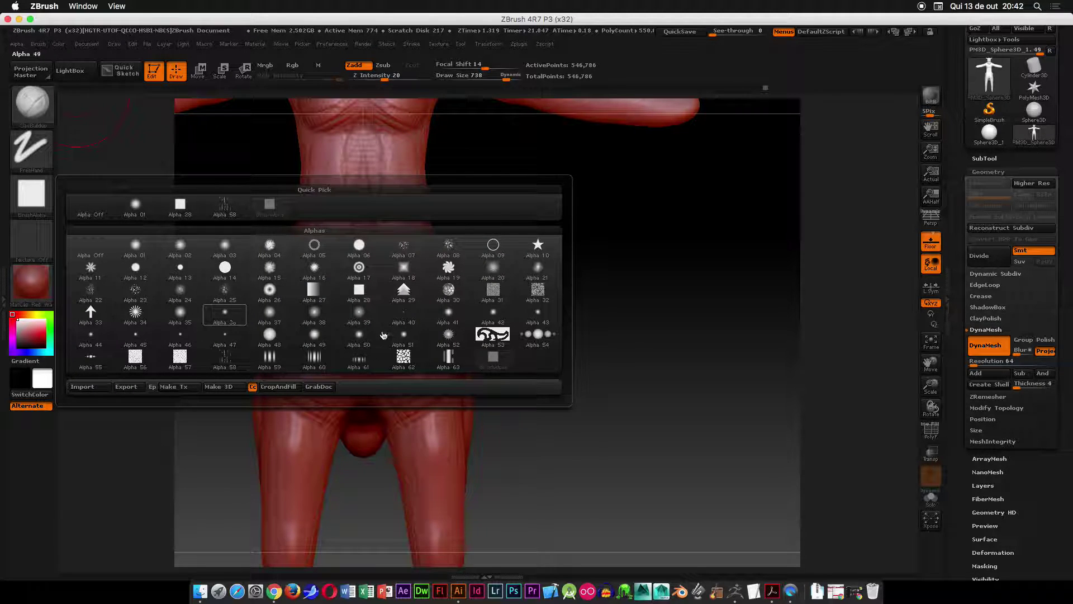
{"action": "left_click", "coordinate": [136, 216]}
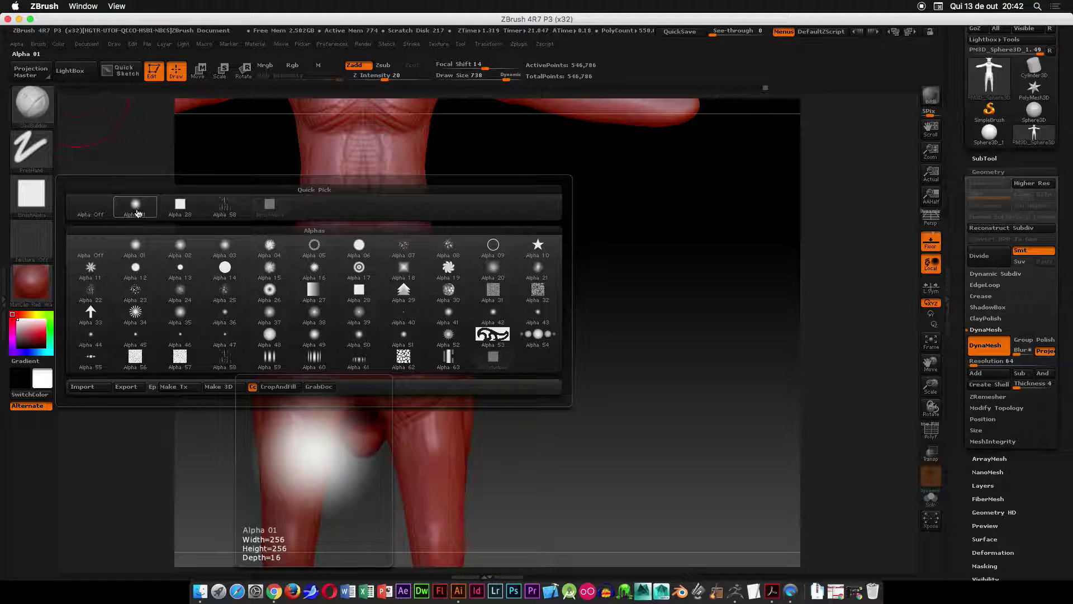
- Sculpt the lower torso and the chest muscles above the front legs with soft ClayBuildup strokes, smoothing between them
{"action": "mouse_move", "coordinate": [338, 238]}
{"action": "left_mouse_down", "text": "shift"}
{"action": "mouse_move", "coordinate": [357, 224]}
{"action": "mouse_move", "coordinate": [328, 166]}
{"action": "left_mouse_up", "text": "shift"}
{"action": "mouse_move", "coordinate": [282, 318]}
{"action": "left_mouse_down"}
{"action": "mouse_move", "coordinate": [275, 374]}
{"action": "mouse_move", "coordinate": [263, 338]}
{"action": "mouse_move", "coordinate": [287, 293]}
{"action": "left_mouse_up"}
{"action": "mouse_move", "coordinate": [510, 307]}
{"action": "left_mouse_down"}
{"action": "mouse_move", "coordinate": [427, 347]}
{"action": "mouse_move", "coordinate": [397, 340]}
{"action": "mouse_move", "coordinate": [349, 280]}
{"action": "mouse_move", "coordinate": [389, 271]}
{"action": "left_mouse_up"}
{"action": "left_click_drag", "start_coordinate": [546, 199], "coordinate": [371, 296]}
{"action": "left_click_drag", "start_coordinate": [355, 406], "coordinate": [406, 379], "text": "shift"}
{"action": "left_click_drag", "start_coordinate": [522, 341], "coordinate": [551, 199], "text": "alt"}
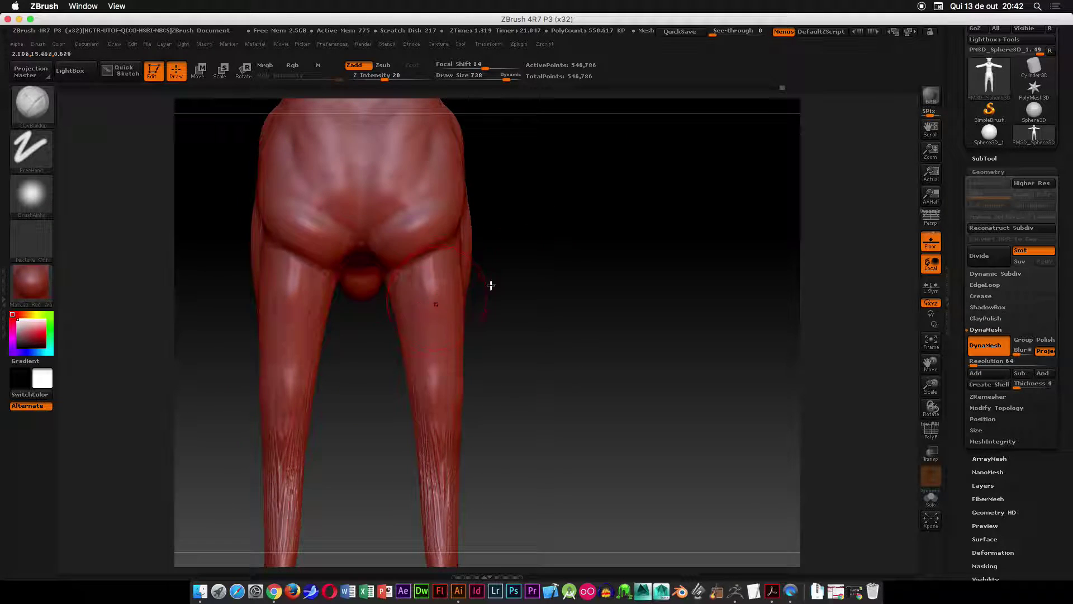
- Round out the shoulder above the front leg with soft ClayBuildup strokes from the side
{"action": "left_click_drag", "start_coordinate": [469, 291], "coordinate": [527, 260]}
{"action": "left_click_drag", "start_coordinate": [453, 273], "coordinate": [380, 231]}
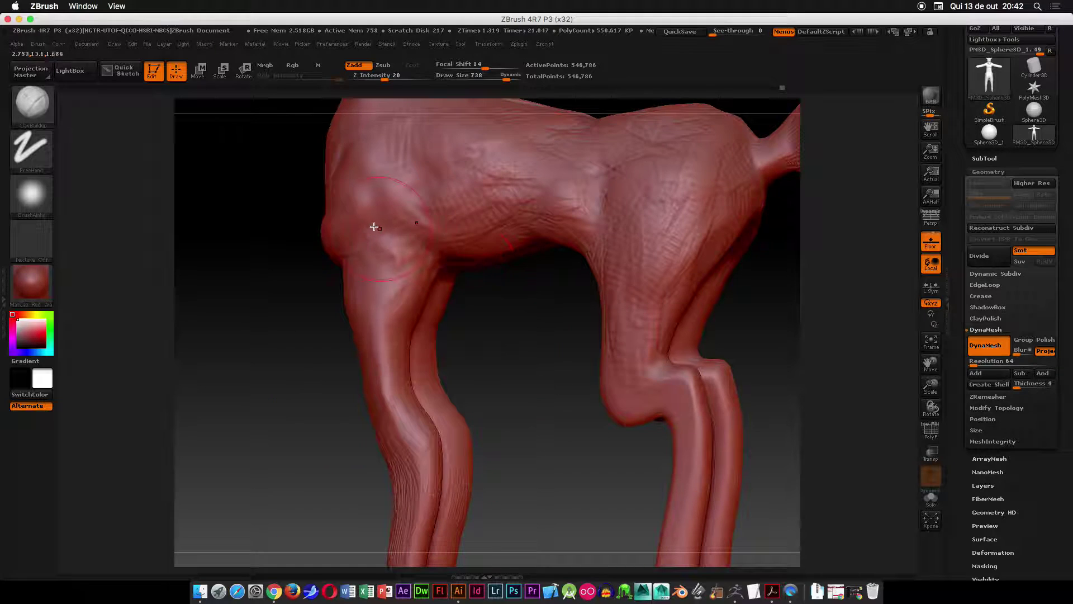
{"action": "left_click_drag", "start_coordinate": [432, 259], "coordinate": [384, 190]}
{"action": "left_click_drag", "start_coordinate": [508, 350], "coordinate": [419, 304]}
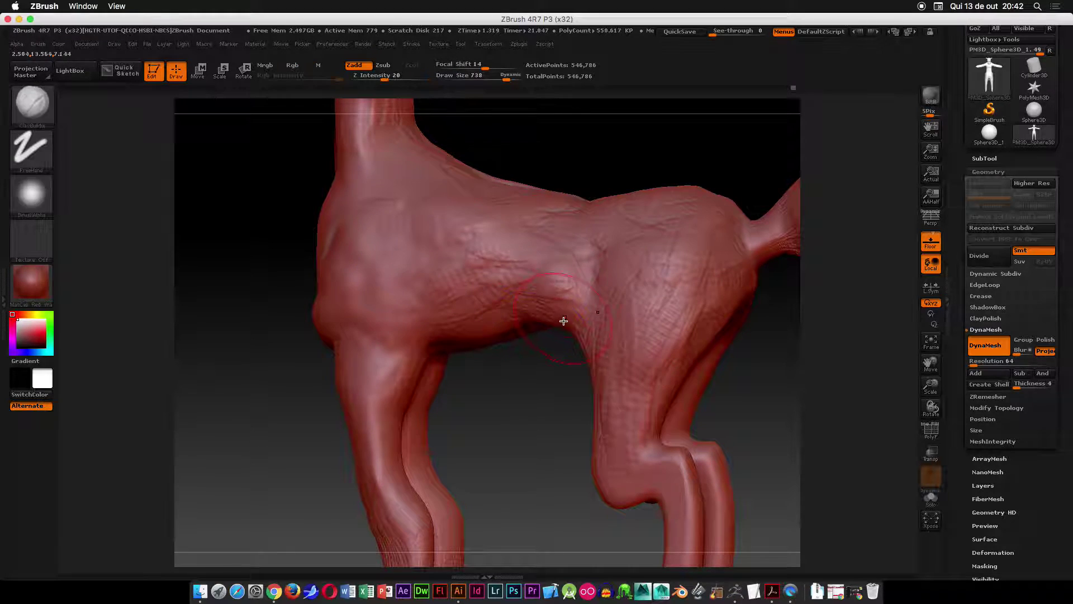
- Sculpt rib ridges on the flank behind the front leg with ClayBuildup, using a draw size of 359
{"action": "mouse_move", "coordinate": [532, 359]}
{"action": "left_mouse_down"}
{"action": "mouse_move", "coordinate": [455, 357]}
{"action": "mouse_move", "coordinate": [479, 347]}
{"action": "mouse_move", "coordinate": [481, 313]}
{"action": "mouse_move", "coordinate": [462, 267]}
{"action": "left_mouse_up"}
{"action": "mouse_move", "coordinate": [498, 441]}
{"action": "left_mouse_down"}
{"action": "mouse_move", "coordinate": [479, 384]}
{"action": "mouse_move", "coordinate": [431, 380]}
{"action": "mouse_move", "coordinate": [491, 384]}
{"action": "mouse_move", "coordinate": [461, 433]}
{"action": "left_mouse_up"}
{"action": "mouse_move", "coordinate": [621, 254]}
{"action": "left_mouse_down"}
{"action": "mouse_move", "coordinate": [623, 269]}
{"action": "mouse_move", "coordinate": [448, 314]}
{"action": "mouse_move", "coordinate": [490, 338]}
{"action": "left_mouse_up"}
{"action": "key", "text": "space"}
{"action": "key", "text": "space"}
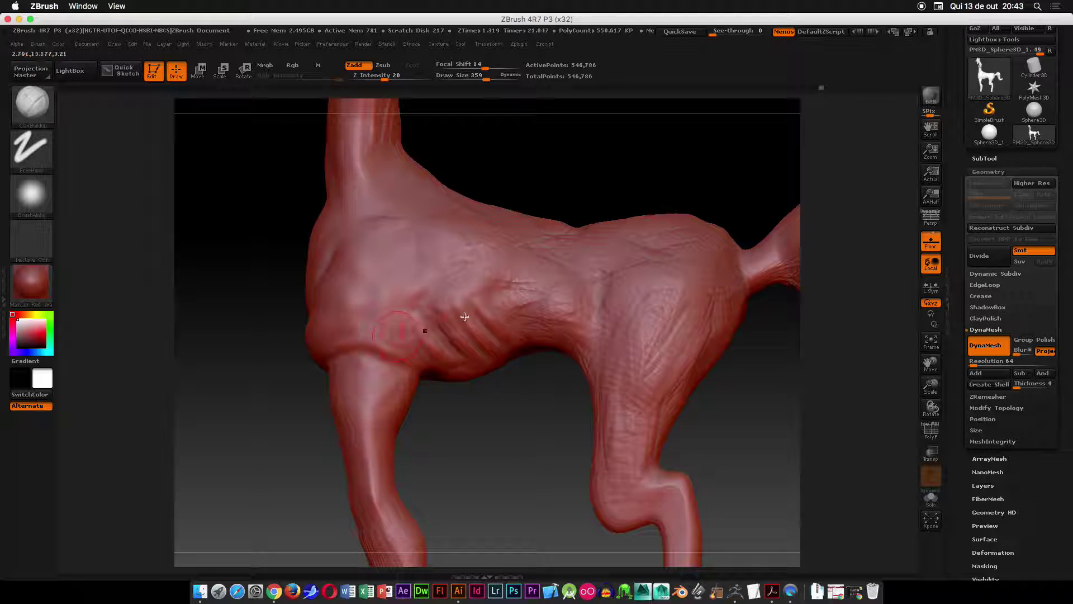
{"action": "key", "text": "space"}
{"action": "key", "text": "shift"}
- Shape the upper flank and back with ClayBuildup, raising the draw size to 891
{"action": "mouse_move", "coordinate": [513, 255]}
{"action": "right_mouse_down"}
{"action": "mouse_move", "coordinate": [642, 254]}
{"action": "mouse_move", "coordinate": [664, 217]}
{"action": "right_mouse_up"}
{"action": "left_click_drag", "start_coordinate": [802, 127], "coordinate": [746, 339], "text": "alt"}
{"action": "mouse_move", "coordinate": [518, 360]}
{"action": "left_mouse_down"}
{"action": "mouse_move", "coordinate": [540, 352]}
{"action": "mouse_move", "coordinate": [510, 342]}
{"action": "left_mouse_up"}
{"action": "mouse_move", "coordinate": [441, 305]}
{"action": "left_mouse_down"}
{"action": "mouse_move", "coordinate": [384, 289]}
{"action": "mouse_move", "coordinate": [365, 319]}
{"action": "mouse_move", "coordinate": [405, 307]}
{"action": "left_mouse_up"}
{"action": "key", "text": "space"}
{"action": "left_click_drag", "start_coordinate": [447, 309], "coordinate": [536, 330]}
{"action": "key", "text": "shift"}
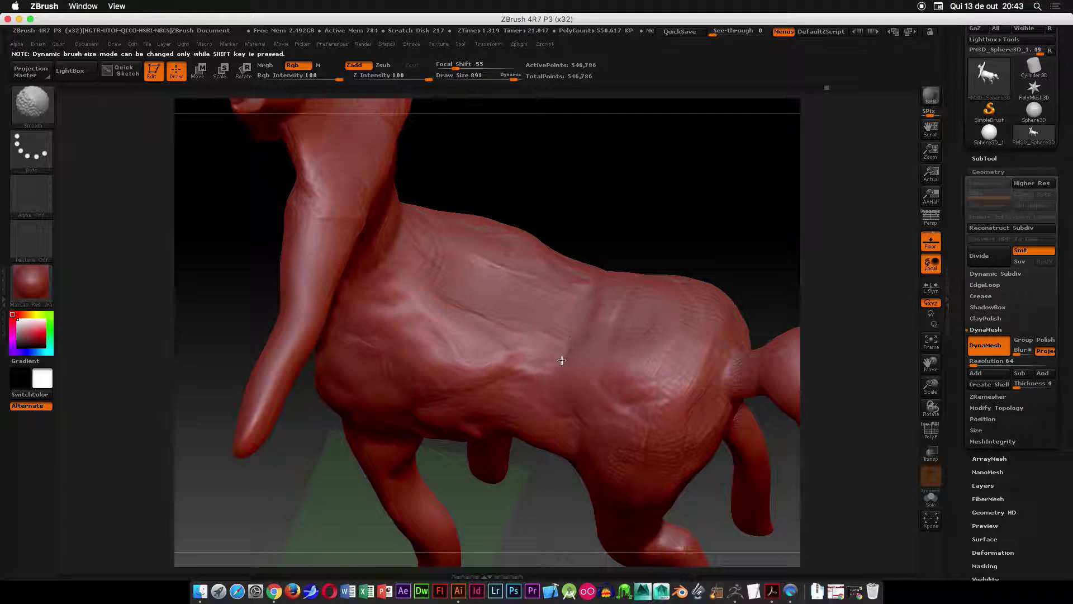
- Fill and smooth the uneven areas on the back and side between the torso and the haunches
{"action": "left_click_drag", "start_coordinate": [471, 280], "coordinate": [414, 293], "text": "shift"}
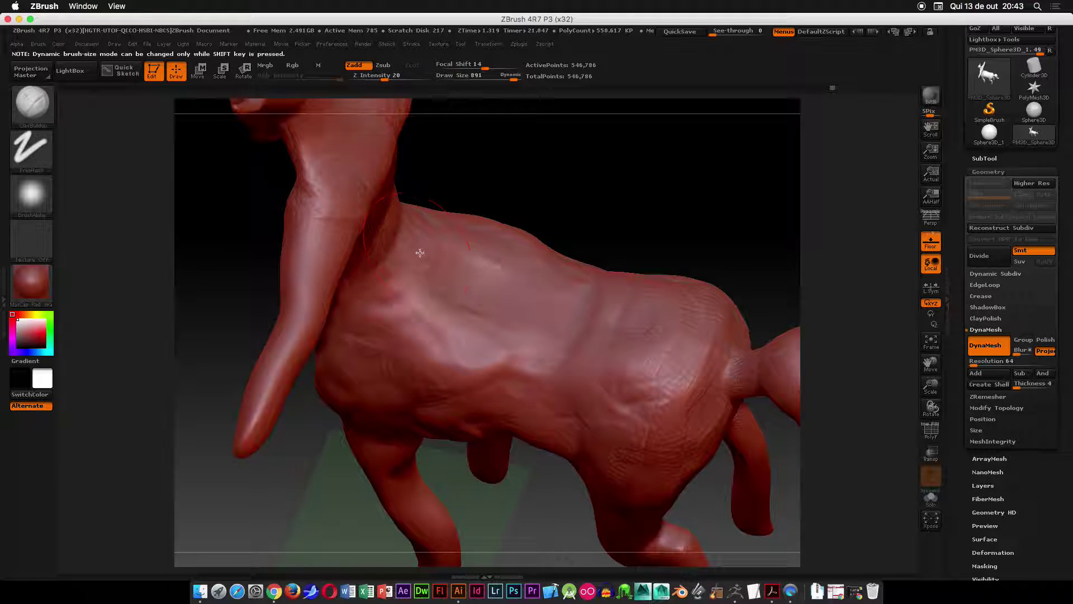
{"action": "mouse_move", "coordinate": [423, 248]}
{"action": "left_mouse_down"}
{"action": "mouse_move", "coordinate": [448, 255]}
{"action": "mouse_move", "coordinate": [470, 288]}
{"action": "mouse_move", "coordinate": [478, 395]}
{"action": "mouse_move", "coordinate": [465, 388]}
{"action": "left_mouse_up"}
{"action": "left_click_drag", "start_coordinate": [501, 356], "coordinate": [475, 349]}
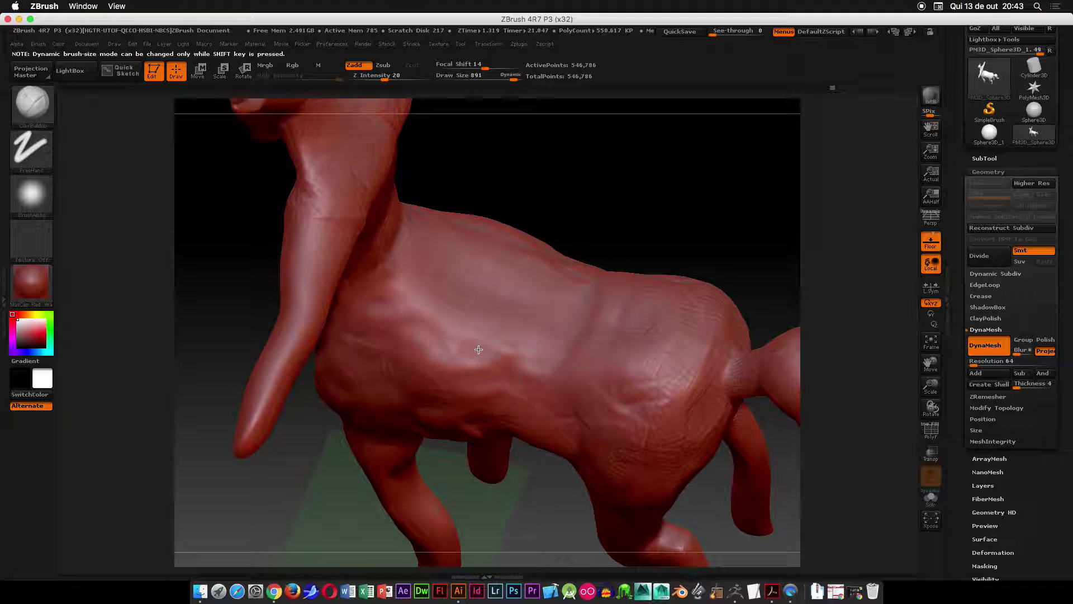
{"action": "left_click_drag", "start_coordinate": [678, 354], "coordinate": [684, 366], "text": "shift"}
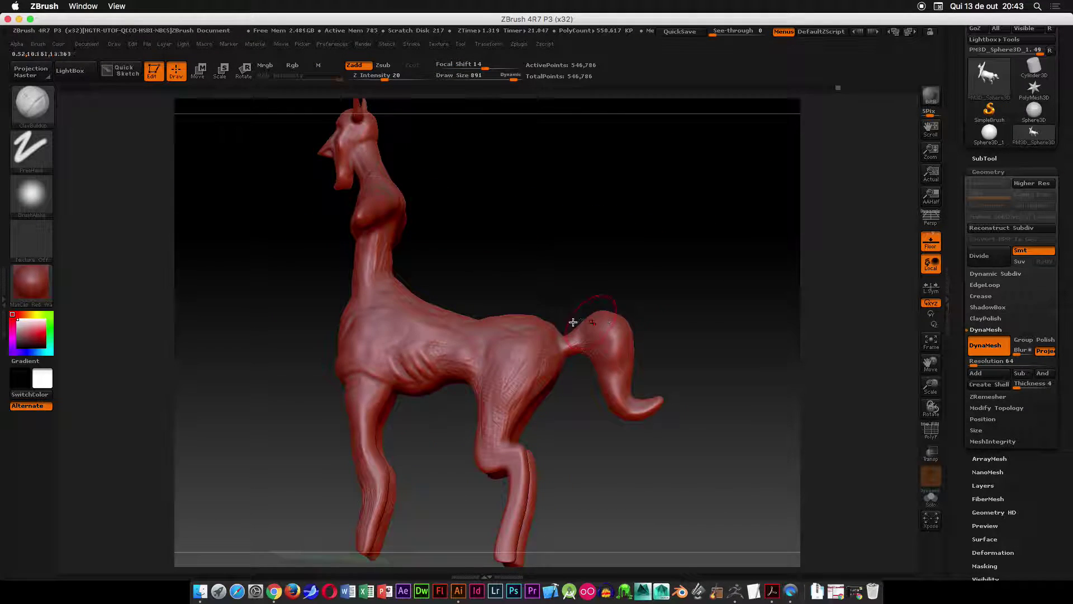
- Sculpt the shoulder blades and shoulder muscles on the creature's upper back with the ClayBuildup brush at draw size 547
{"action": "key", "text": "shift"}
{"action": "left_click_drag", "start_coordinate": [450, 344], "coordinate": [486, 358]}
{"action": "key", "text": "shift"}
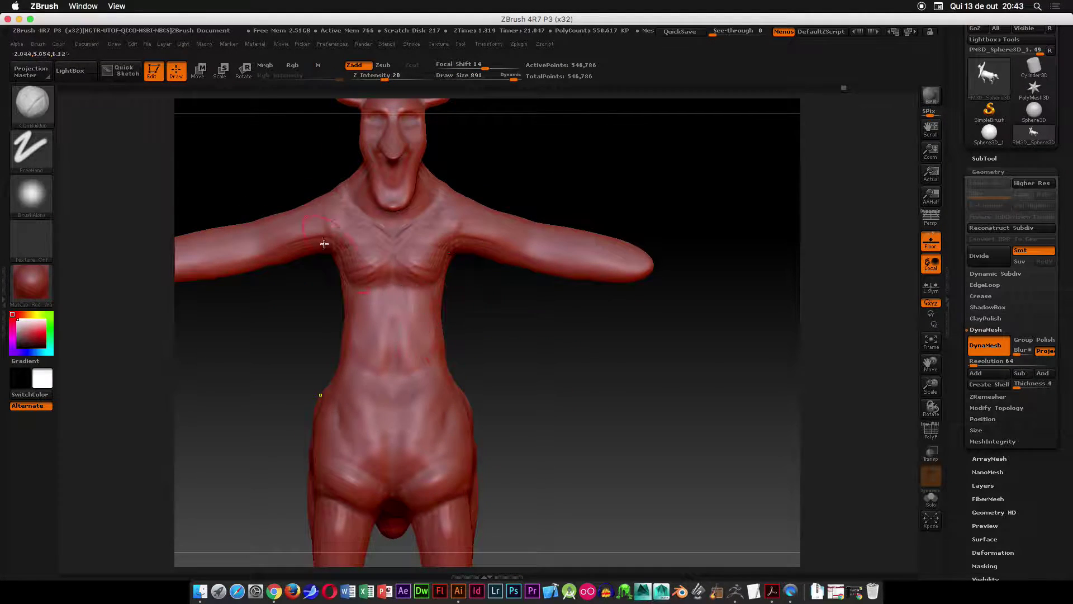
{"action": "mouse_move", "coordinate": [324, 243]}
{"action": "left_mouse_down", "text": "shift"}
{"action": "mouse_move", "coordinate": [358, 276]}
{"action": "mouse_move", "coordinate": [351, 260]}
{"action": "mouse_move", "coordinate": [336, 263]}
{"action": "mouse_move", "coordinate": [392, 275]}
{"action": "mouse_move", "coordinate": [370, 302]}
{"action": "mouse_move", "coordinate": [325, 272]}
{"action": "left_mouse_up", "text": "shift"}
{"action": "key", "text": "space"}
{"action": "mouse_move", "coordinate": [492, 320]}
{"action": "left_mouse_down"}
{"action": "mouse_move", "coordinate": [453, 321]}
{"action": "mouse_move", "coordinate": [295, 246]}
{"action": "mouse_move", "coordinate": [300, 266]}
{"action": "mouse_move", "coordinate": [313, 263]}
{"action": "mouse_move", "coordinate": [295, 230]}
{"action": "mouse_move", "coordinate": [335, 262]}
{"action": "mouse_move", "coordinate": [347, 233]}
{"action": "mouse_move", "coordinate": [306, 199]}
{"action": "left_mouse_up"}
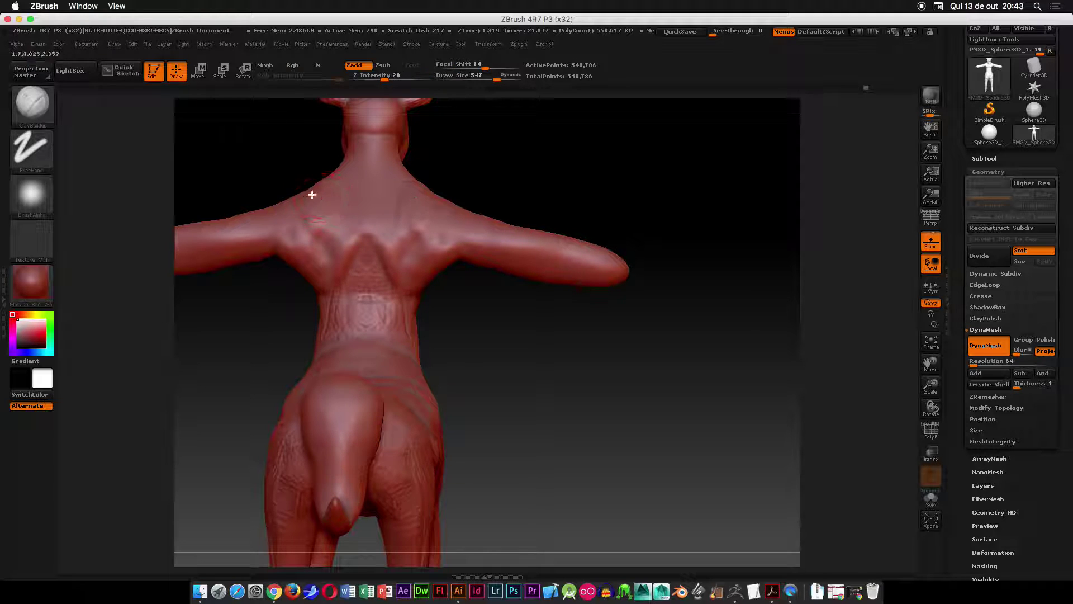
{"action": "left_click_drag", "start_coordinate": [541, 183], "coordinate": [415, 268]}
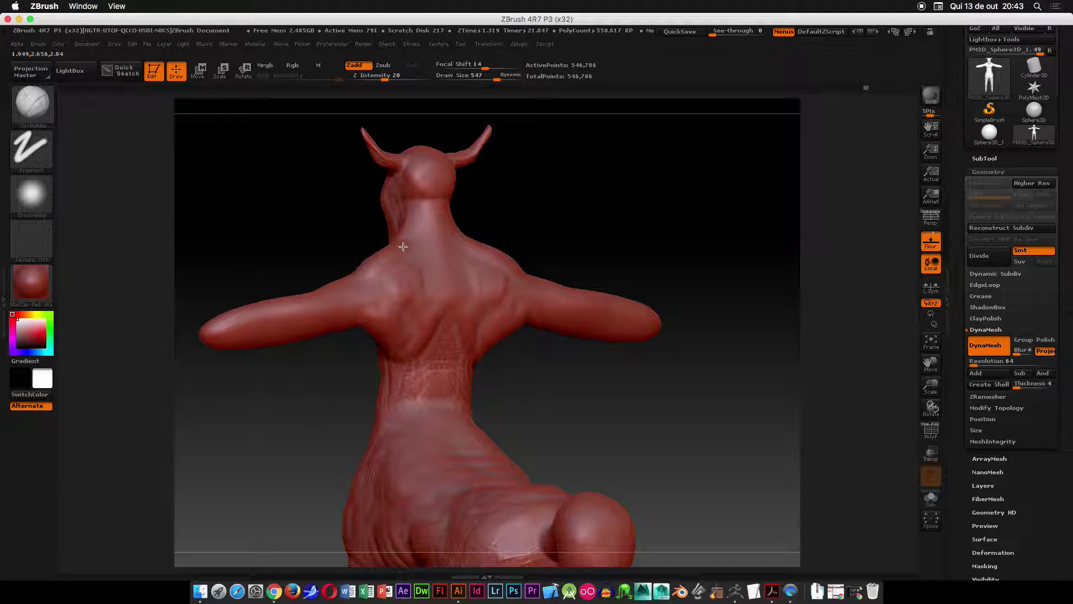
{"action": "mouse_move", "coordinate": [560, 210]}
{"action": "left_mouse_down"}
{"action": "mouse_move", "coordinate": [534, 235]}
{"action": "mouse_move", "coordinate": [558, 240]}
{"action": "mouse_move", "coordinate": [537, 242]}
{"action": "mouse_move", "coordinate": [469, 306]}
{"action": "mouse_move", "coordinate": [472, 199]}
{"action": "mouse_move", "coordinate": [395, 222]}
{"action": "left_mouse_up"}
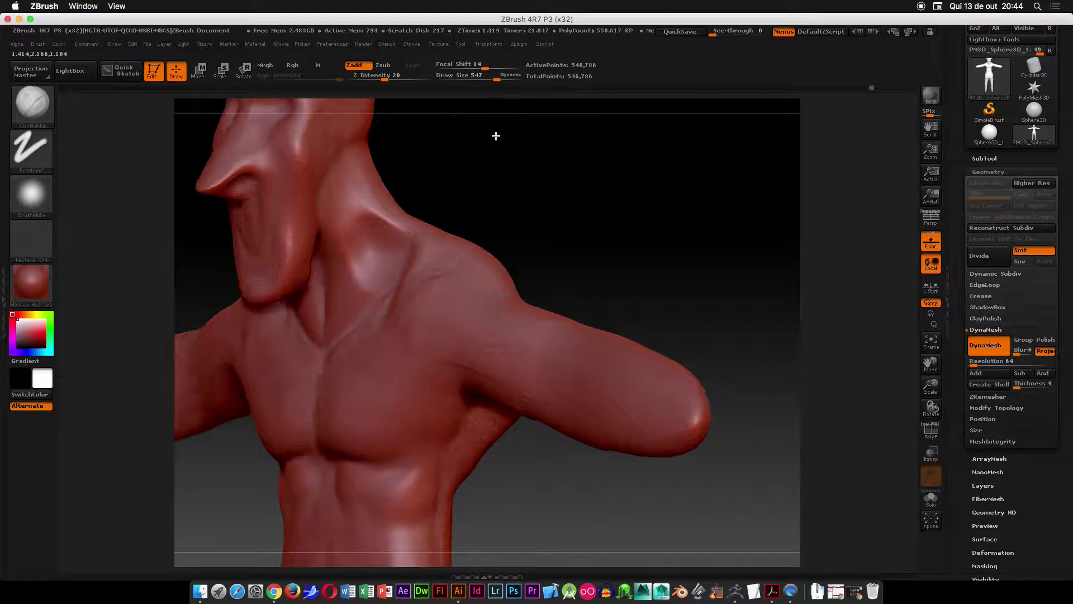
- Smooth the upper chest and sculpt both collarbones beneath the chin at draw size 295
{"action": "left_click_drag", "start_coordinate": [495, 139], "coordinate": [324, 284]}
{"action": "left_click_drag", "start_coordinate": [510, 194], "coordinate": [517, 240], "text": "shift"}
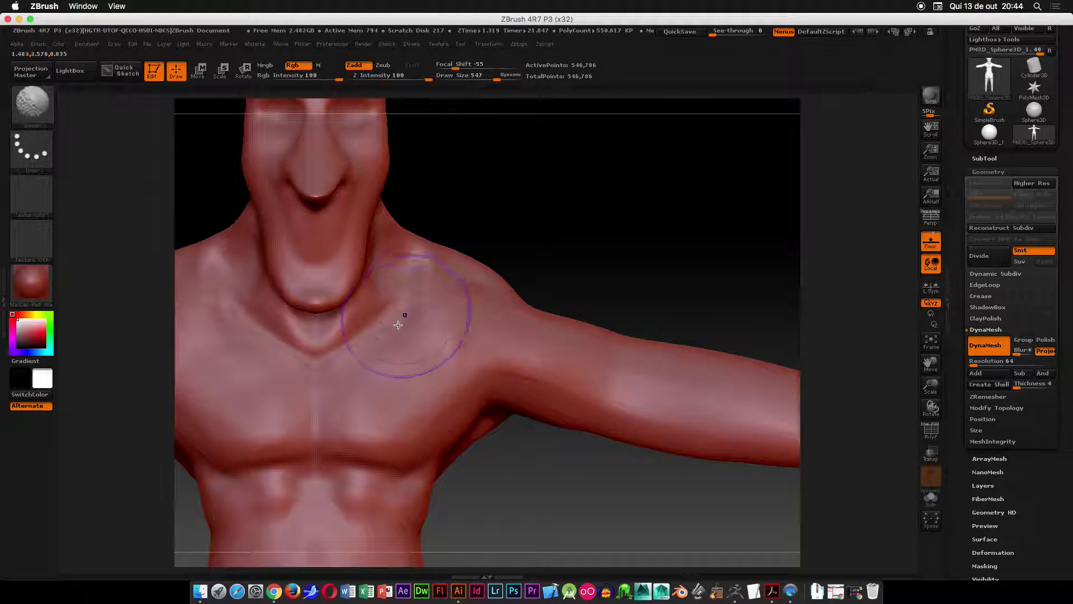
{"action": "key", "text": "space"}
{"action": "mouse_move", "coordinate": [398, 323]}
{"action": "left_mouse_down"}
{"action": "mouse_move", "coordinate": [340, 343]}
{"action": "mouse_move", "coordinate": [430, 310]}
{"action": "left_mouse_up"}
{"action": "left_click_drag", "start_coordinate": [342, 339], "coordinate": [431, 313]}
{"action": "left_click_drag", "start_coordinate": [368, 350], "coordinate": [327, 360]}
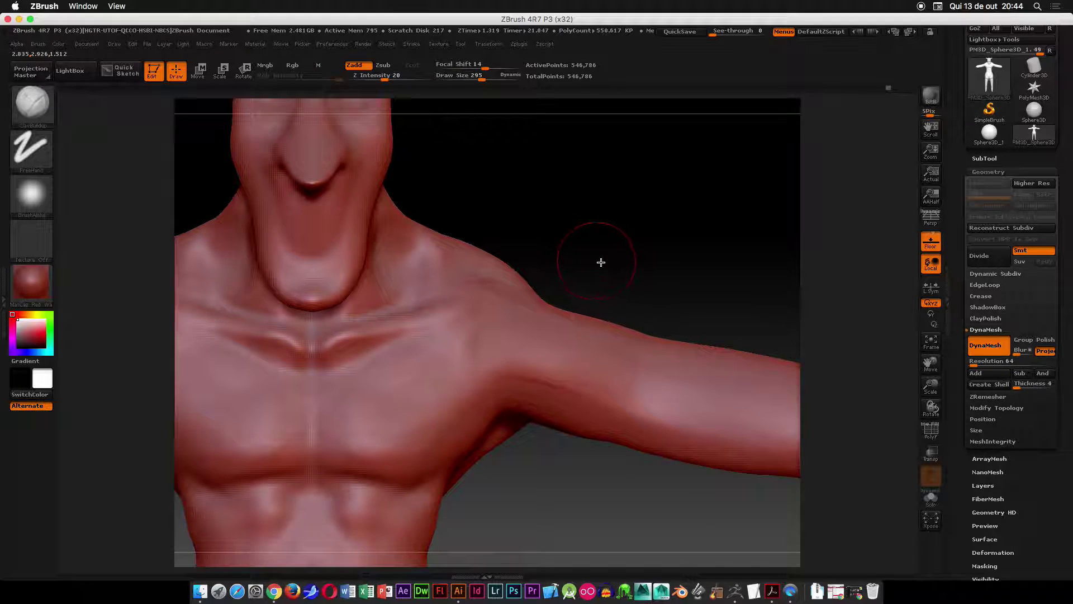
- Build up the pectoral muscles below the collarbones and out to the armpits at draw size 430
{"action": "left_click_drag", "start_coordinate": [596, 261], "coordinate": [581, 180], "text": "alt"}
{"action": "key", "text": "space"}
{"action": "left_click_drag", "start_coordinate": [354, 288], "coordinate": [406, 261]}
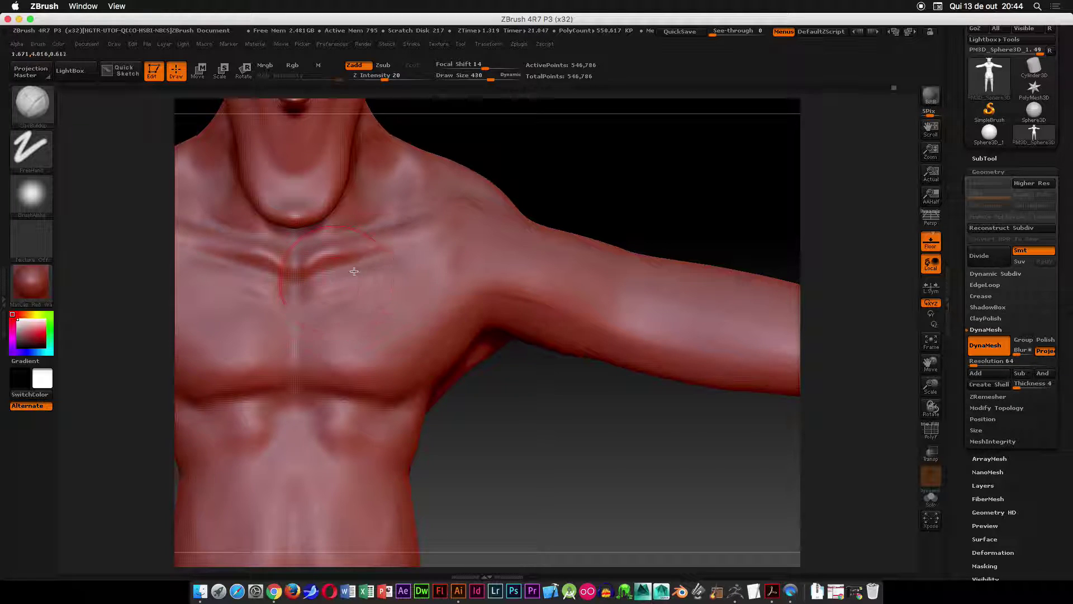
{"action": "mouse_move", "coordinate": [331, 305]}
{"action": "left_mouse_down"}
{"action": "mouse_move", "coordinate": [379, 290]}
{"action": "mouse_move", "coordinate": [431, 299]}
{"action": "left_mouse_up"}
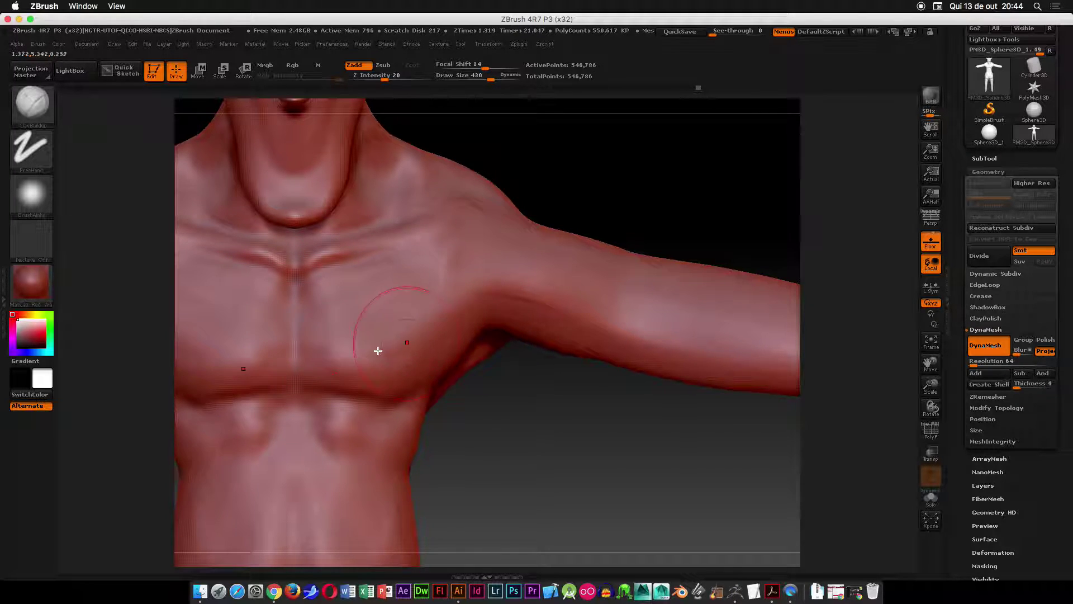
{"action": "mouse_move", "coordinate": [354, 358]}
{"action": "left_mouse_down"}
{"action": "mouse_move", "coordinate": [384, 359]}
{"action": "mouse_move", "coordinate": [378, 351]}
{"action": "left_mouse_up"}
{"action": "key", "text": "shift"}
{"action": "left_click_drag", "start_coordinate": [453, 354], "coordinate": [495, 327]}
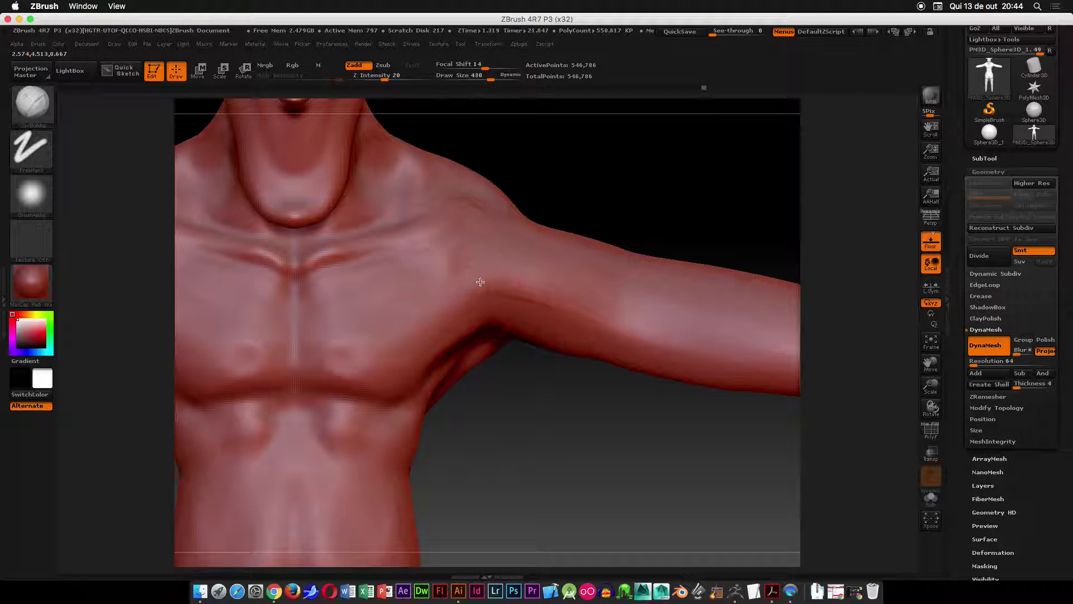
- Build up the deltoid and the upper-arm muscles, enlarging the brush to draw size 611
{"action": "mouse_move", "coordinate": [550, 181]}
{"action": "left_mouse_down"}
{"action": "mouse_move", "coordinate": [580, 232]}
{"action": "mouse_move", "coordinate": [496, 246]}
{"action": "mouse_move", "coordinate": [509, 216]}
{"action": "mouse_move", "coordinate": [470, 221]}
{"action": "mouse_move", "coordinate": [477, 235]}
{"action": "mouse_move", "coordinate": [446, 164]}
{"action": "mouse_move", "coordinate": [500, 186]}
{"action": "left_mouse_up"}
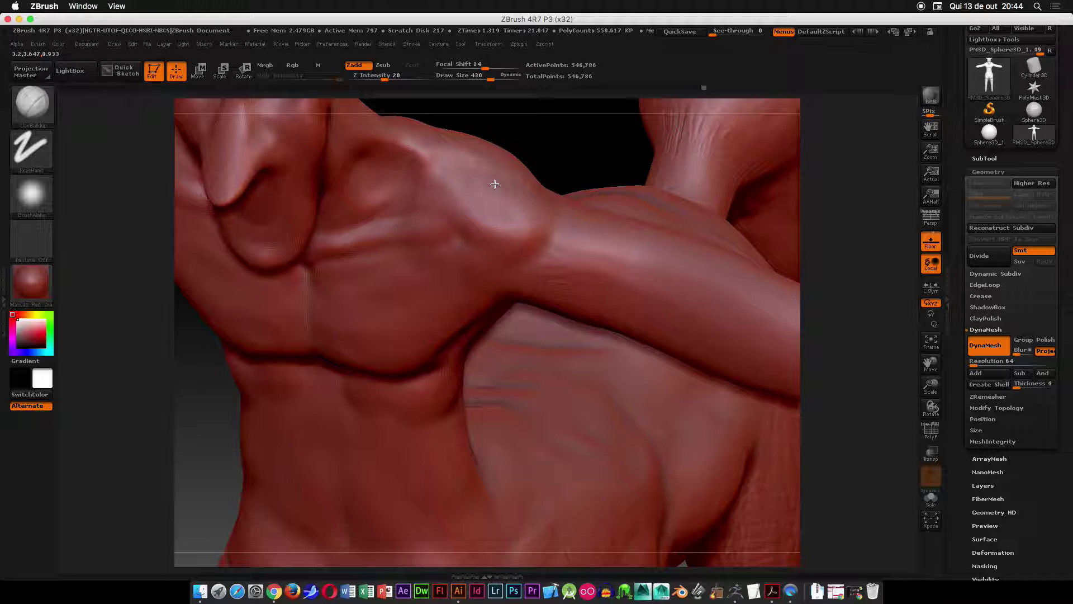
{"action": "mouse_move", "coordinate": [527, 227]}
{"action": "left_mouse_down"}
{"action": "mouse_move", "coordinate": [503, 239]}
{"action": "mouse_move", "coordinate": [529, 225]}
{"action": "mouse_move", "coordinate": [548, 313]}
{"action": "left_mouse_up"}
{"action": "left_click_drag", "start_coordinate": [699, 212], "coordinate": [504, 264]}
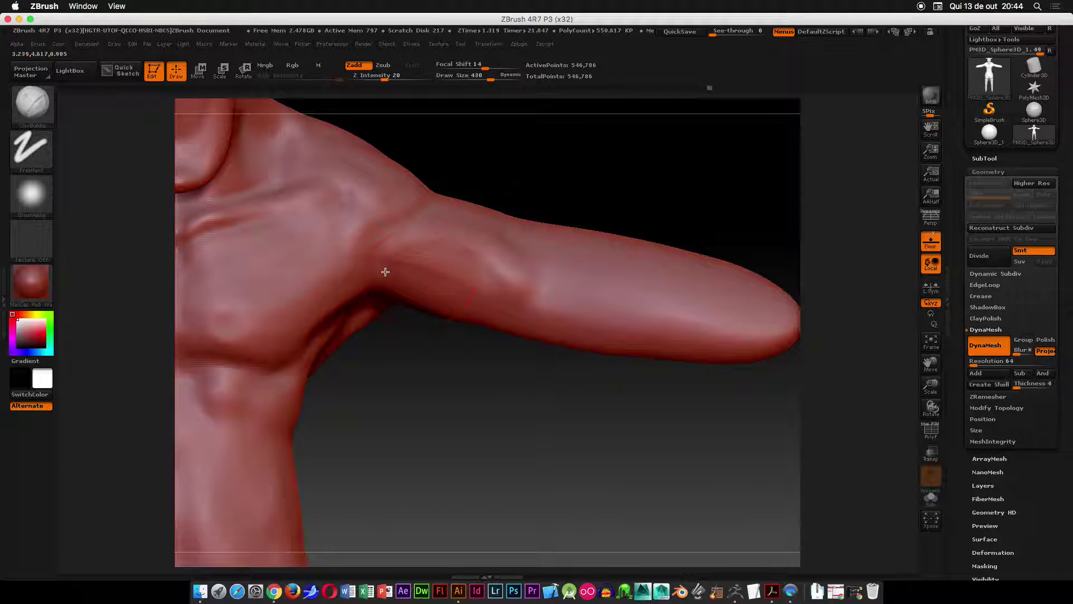
{"action": "key", "text": "space"}
{"action": "left_click_drag", "start_coordinate": [483, 272], "coordinate": [502, 271]}
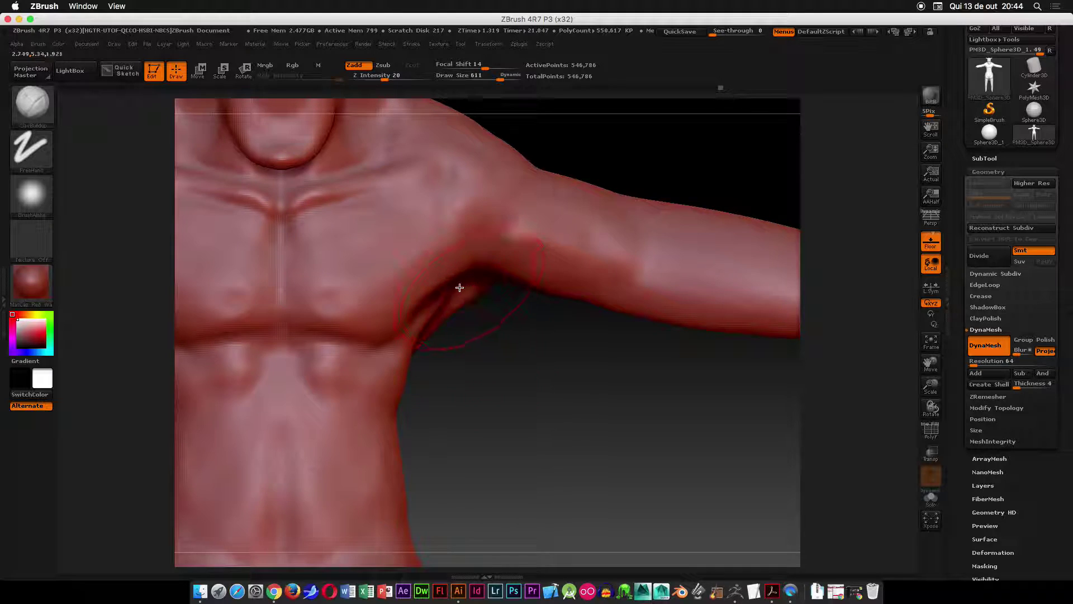
- Define the armpit and the side muscle beneath the arm at draw size 326
{"action": "key", "text": "space"}
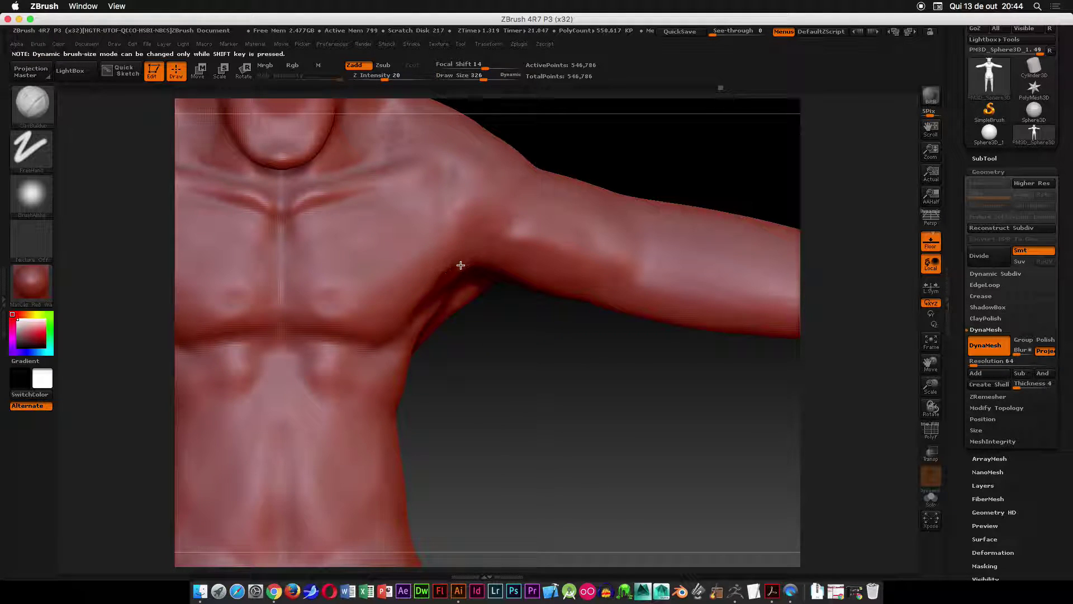
{"action": "left_click_drag", "start_coordinate": [465, 269], "coordinate": [453, 275]}
{"action": "left_click_drag", "start_coordinate": [485, 233], "coordinate": [442, 276]}
{"action": "left_click_drag", "start_coordinate": [413, 341], "coordinate": [473, 296]}
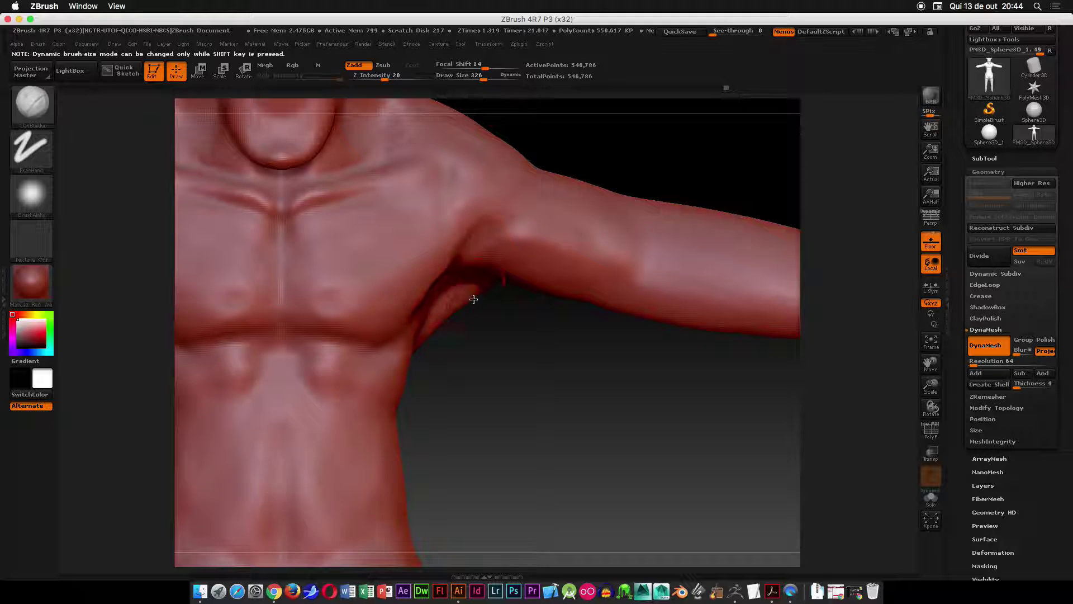
{"action": "left_click_drag", "start_coordinate": [521, 340], "coordinate": [524, 289]}
- Carve the crease between the shoulder and the upper arm with the Dam_Standard brush at draw size 295
{"action": "key", "text": "space"}
{"action": "left_click_drag", "start_coordinate": [505, 220], "coordinate": [502, 219]}
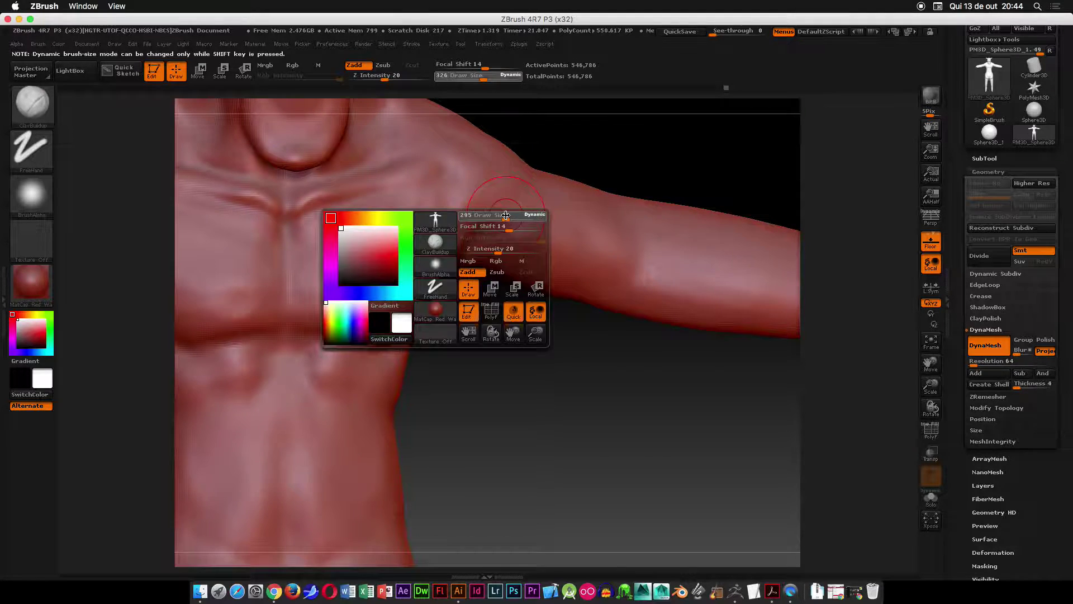
{"action": "key", "text": "f"}
{"action": "left_click_drag", "start_coordinate": [615, 209], "coordinate": [479, 518], "text": "alt"}
{"action": "mouse_move", "coordinate": [417, 264]}
{"action": "left_mouse_down", "text": "alt"}
{"action": "mouse_move", "coordinate": [556, 223]}
{"action": "mouse_move", "coordinate": [514, 237]}
{"action": "mouse_move", "coordinate": [527, 186]}
{"action": "left_mouse_up", "text": "alt"}
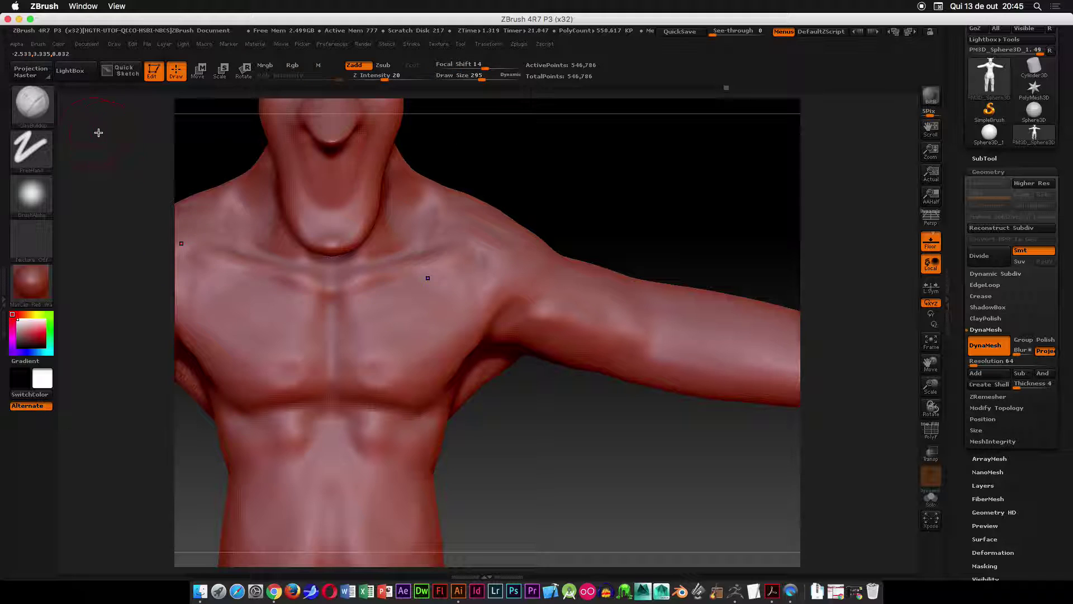
{"action": "left_click", "coordinate": [32, 102]}
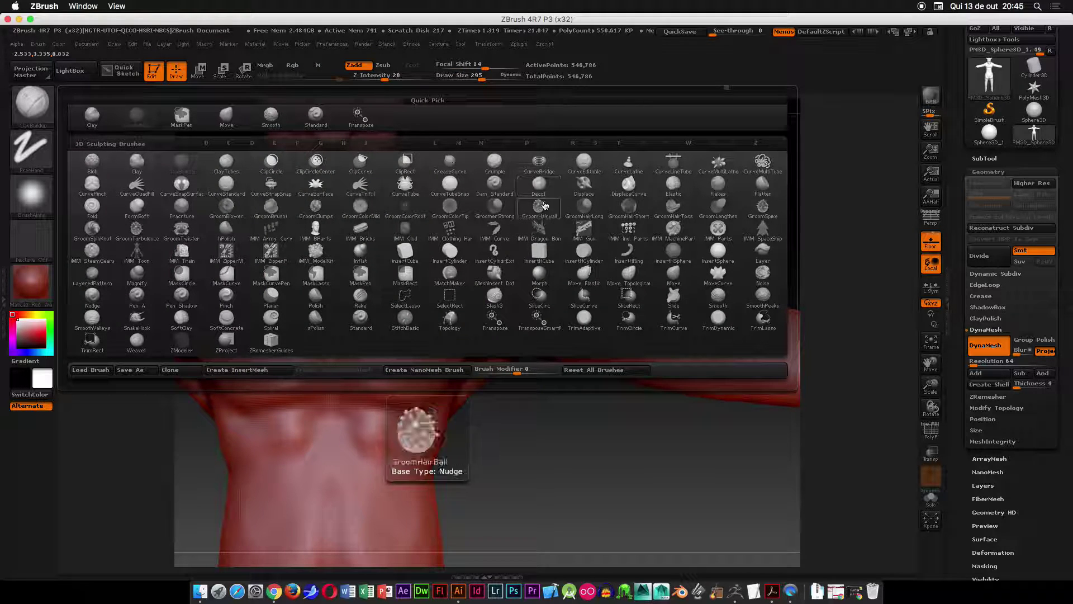
{"action": "key", "text": "d"}
{"action": "key", "text": "s"}
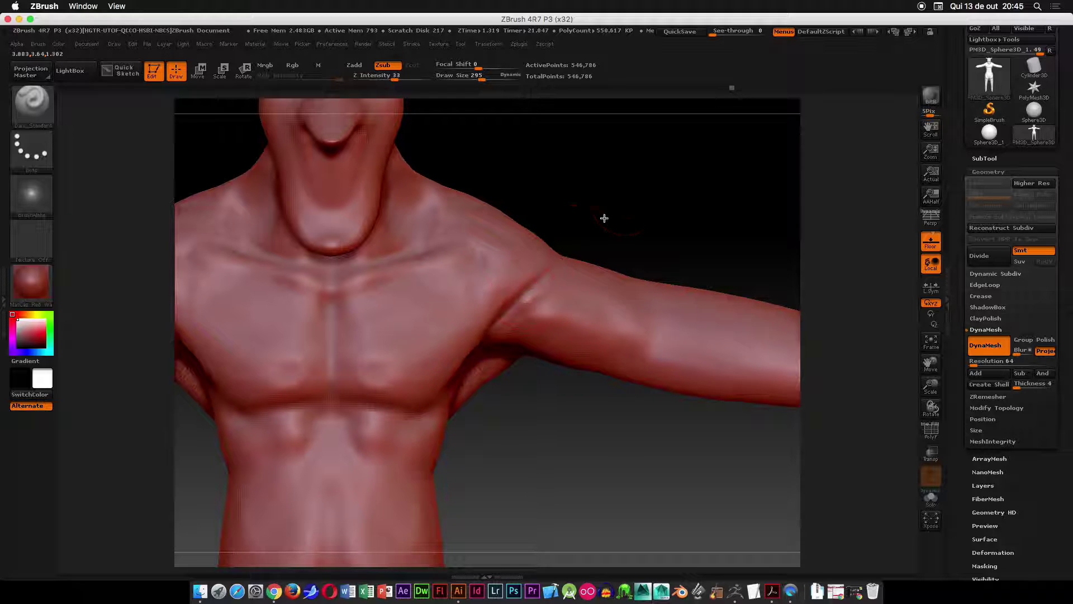
- Carve the nostril contours, the folds beside the mouth and the lip lines with Dam_Standard at draw size 156
{"action": "mouse_move", "coordinate": [550, 207]}
{"action": "left_mouse_down", "text": "alt"}
{"action": "mouse_move", "coordinate": [759, 309]}
{"action": "mouse_move", "coordinate": [618, 323]}
{"action": "mouse_move", "coordinate": [652, 213]}
{"action": "mouse_move", "coordinate": [562, 262]}
{"action": "left_mouse_up", "text": "alt"}
{"action": "key", "text": "space"}
{"action": "left_click", "coordinate": [498, 248]}
{"action": "mouse_move", "coordinate": [727, 185]}
{"action": "left_mouse_down"}
{"action": "mouse_move", "coordinate": [638, 177]}
{"action": "mouse_move", "coordinate": [678, 283]}
{"action": "left_mouse_up"}
{"action": "mouse_move", "coordinate": [424, 215]}
{"action": "left_mouse_down"}
{"action": "mouse_move", "coordinate": [434, 244]}
{"action": "mouse_move", "coordinate": [423, 277]}
{"action": "left_mouse_up"}
{"action": "left_click_drag", "start_coordinate": [434, 231], "coordinate": [441, 333]}
{"action": "left_click_drag", "start_coordinate": [658, 242], "coordinate": [420, 324]}
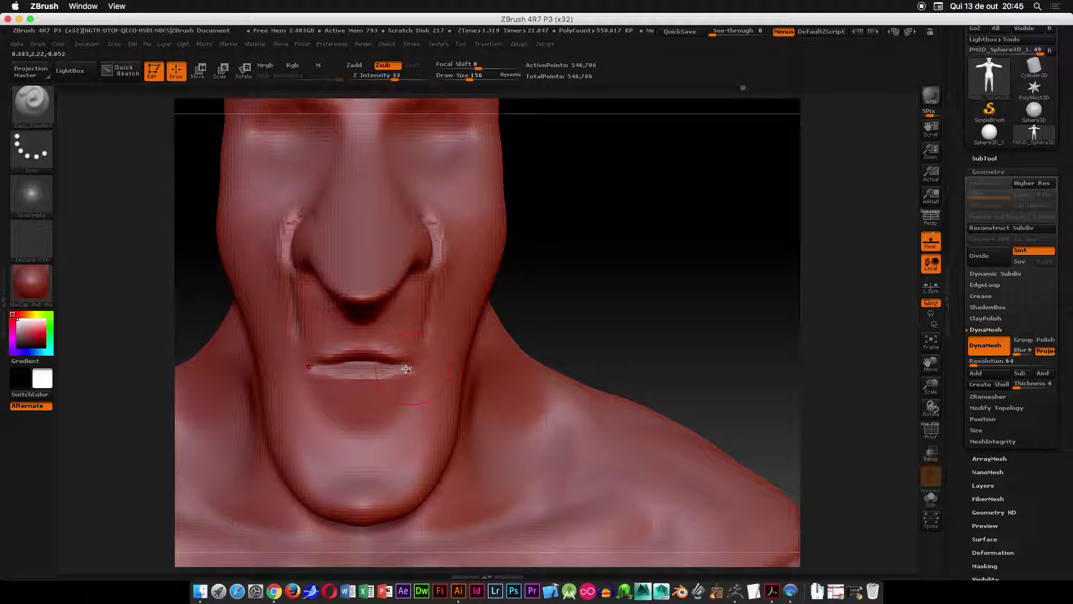
{"action": "left_click_drag", "start_coordinate": [319, 375], "coordinate": [362, 384], "text": "alt"}
- Select the Move brush and pull the back of the lower jaw toward the neck
{"action": "left_click_drag", "start_coordinate": [579, 283], "coordinate": [503, 297]}
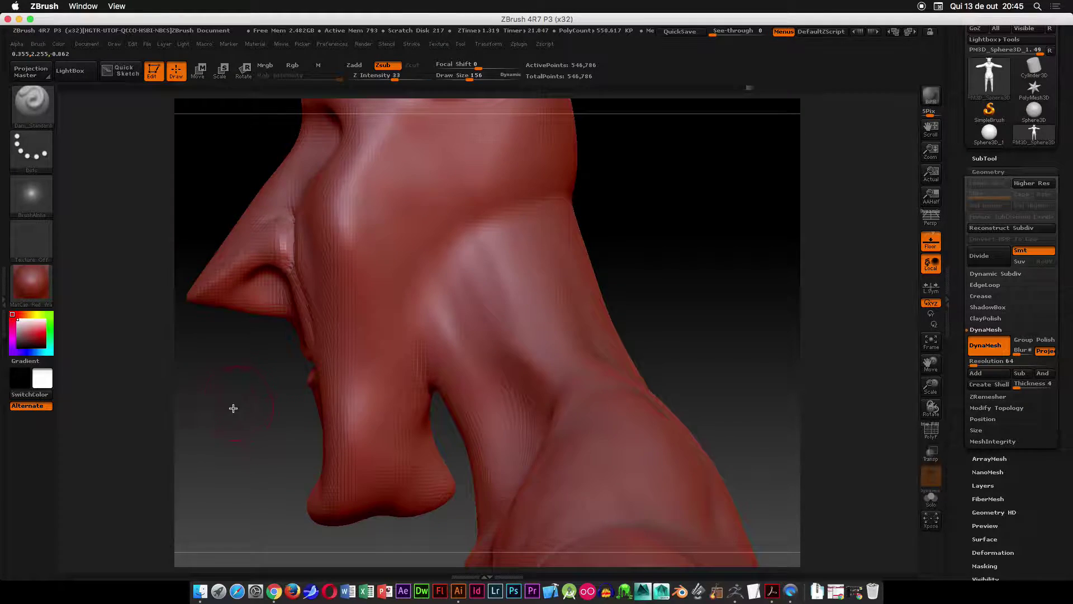
{"action": "left_click_drag", "start_coordinate": [233, 407], "coordinate": [326, 283], "text": "alt"}
{"action": "left_click", "coordinate": [43, 102]}
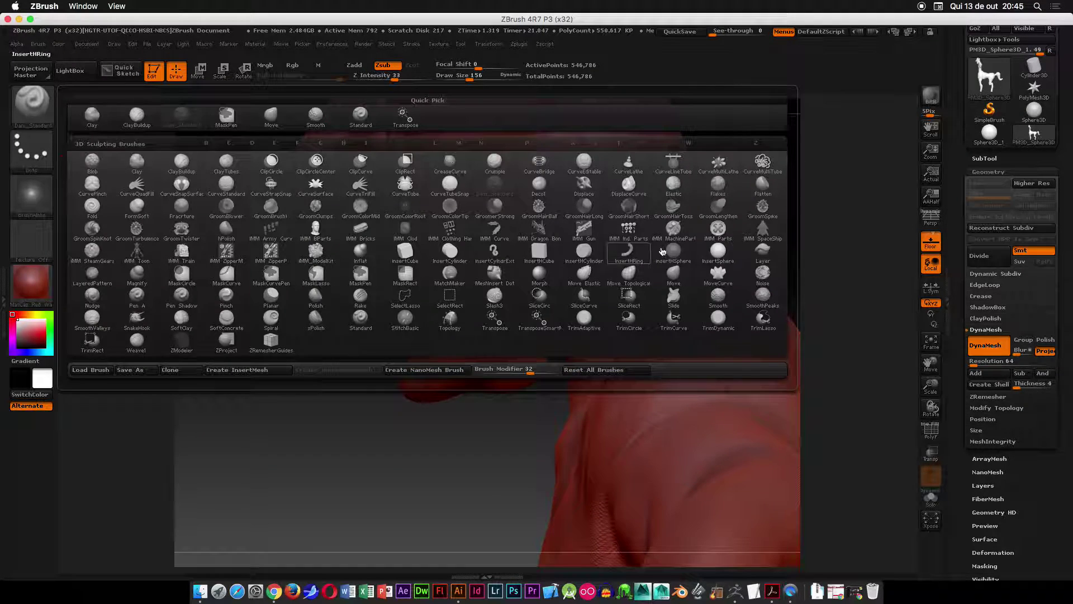
{"action": "left_click", "coordinate": [670, 274]}
{"action": "key", "text": "space"}
{"action": "mouse_move", "coordinate": [509, 272]}
{"action": "left_mouse_down"}
{"action": "mouse_move", "coordinate": [546, 297]}
{"action": "mouse_move", "coordinate": [538, 313]}
{"action": "mouse_move", "coordinate": [554, 307]}
{"action": "left_mouse_up"}
{"action": "left_click_drag", "start_coordinate": [557, 264], "coordinate": [547, 266]}
{"action": "mouse_move", "coordinate": [430, 427]}
{"action": "left_mouse_down"}
{"action": "mouse_move", "coordinate": [472, 356]}
{"action": "mouse_move", "coordinate": [532, 371]}
{"action": "mouse_move", "coordinate": [616, 218]}
{"action": "mouse_move", "coordinate": [525, 263]}
{"action": "left_mouse_up"}
- Reshape the jaw corner and the underside of the jaw with the Move brush at draw size 318
{"action": "key", "text": "space"}
{"action": "left_click_drag", "start_coordinate": [513, 384], "coordinate": [541, 365]}
{"action": "mouse_move", "coordinate": [630, 202]}
{"action": "left_mouse_down"}
{"action": "mouse_move", "coordinate": [657, 210]}
{"action": "mouse_move", "coordinate": [551, 311]}
{"action": "left_mouse_up"}
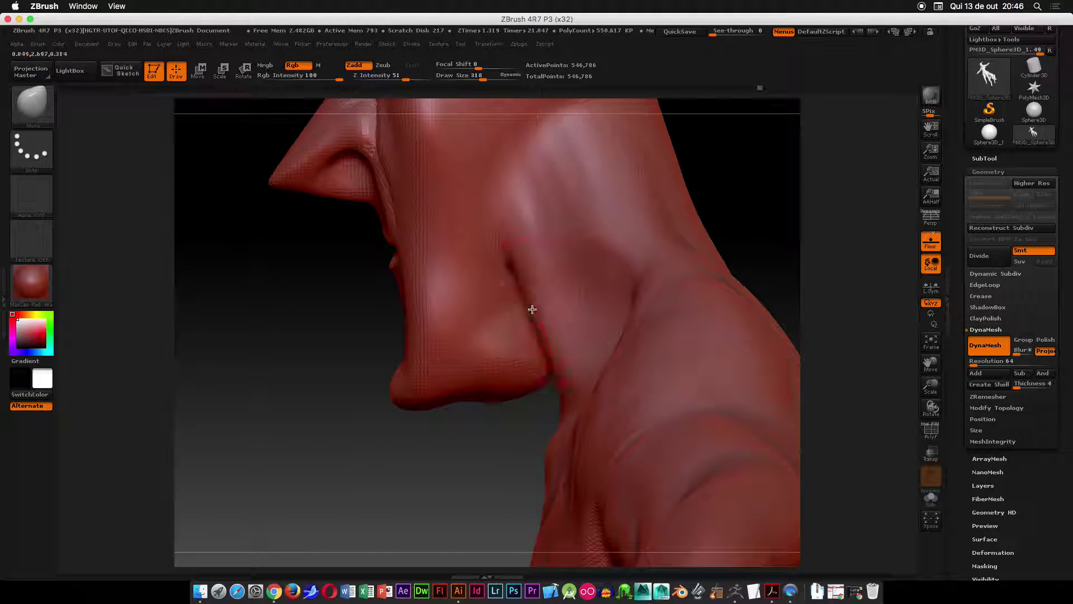
{"action": "left_click_drag", "start_coordinate": [512, 379], "coordinate": [521, 369]}
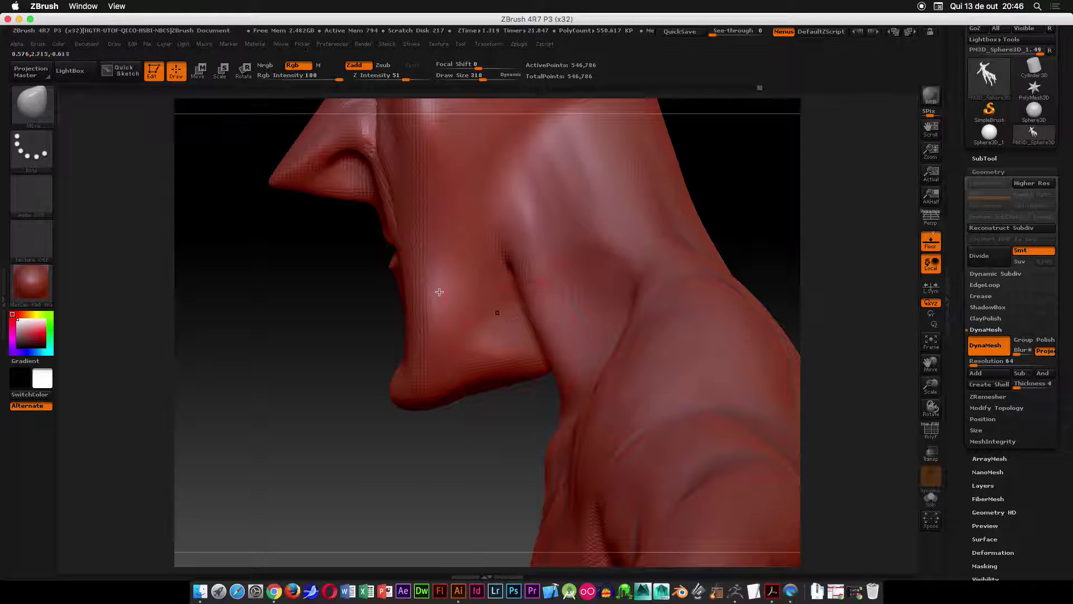
{"action": "left_click_drag", "start_coordinate": [285, 334], "coordinate": [317, 325]}
{"action": "left_click_drag", "start_coordinate": [746, 192], "coordinate": [665, 208]}
{"action": "left_click_drag", "start_coordinate": [562, 302], "coordinate": [546, 302]}
- Mask the underside of the chin and jaw, seen from below, with the brush at draw size 125
{"action": "mouse_move", "coordinate": [733, 213]}
{"action": "left_mouse_down"}
{"action": "mouse_move", "coordinate": [747, 155]}
{"action": "mouse_move", "coordinate": [714, 129]}
{"action": "mouse_move", "coordinate": [738, 130]}
{"action": "mouse_move", "coordinate": [727, 139]}
{"action": "left_mouse_up"}
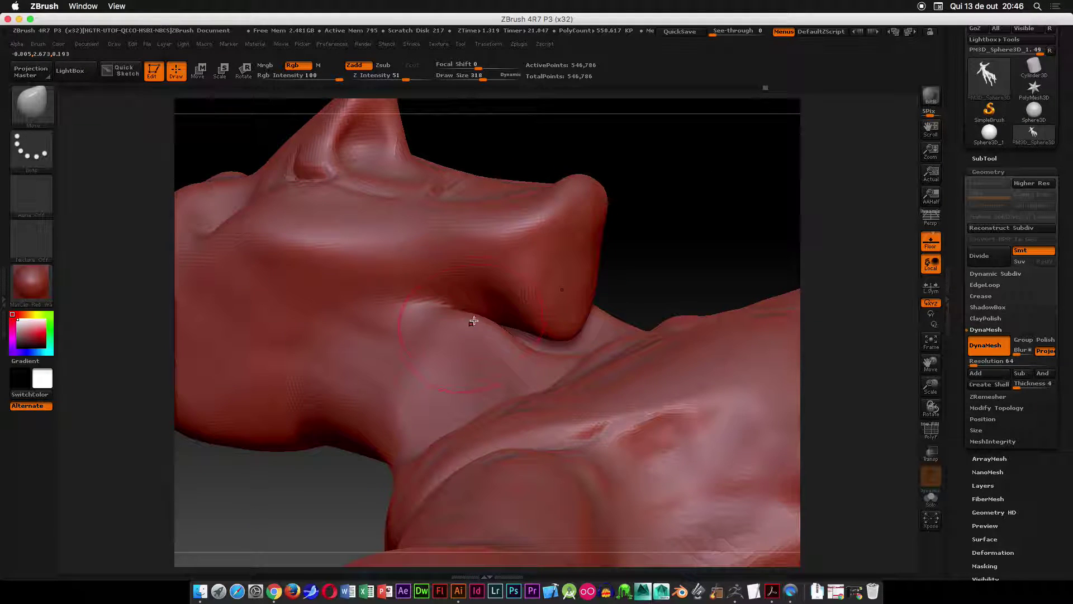
{"action": "key", "text": "space"}
{"action": "mouse_move", "coordinate": [525, 289]}
{"action": "left_mouse_down"}
{"action": "mouse_move", "coordinate": [458, 283]}
{"action": "mouse_move", "coordinate": [476, 305]}
{"action": "left_mouse_up"}
{"action": "mouse_move", "coordinate": [542, 319]}
{"action": "left_mouse_down", "text": "ctrl"}
{"action": "mouse_move", "coordinate": [503, 287]}
{"action": "mouse_move", "coordinate": [464, 283]}
{"action": "mouse_move", "coordinate": [545, 327]}
{"action": "mouse_move", "coordinate": [584, 314]}
{"action": "mouse_move", "coordinate": [525, 266]}
{"action": "left_mouse_up", "text": "ctrl"}
{"action": "left_click_drag", "start_coordinate": [490, 355], "coordinate": [527, 358], "text": "ctrl"}
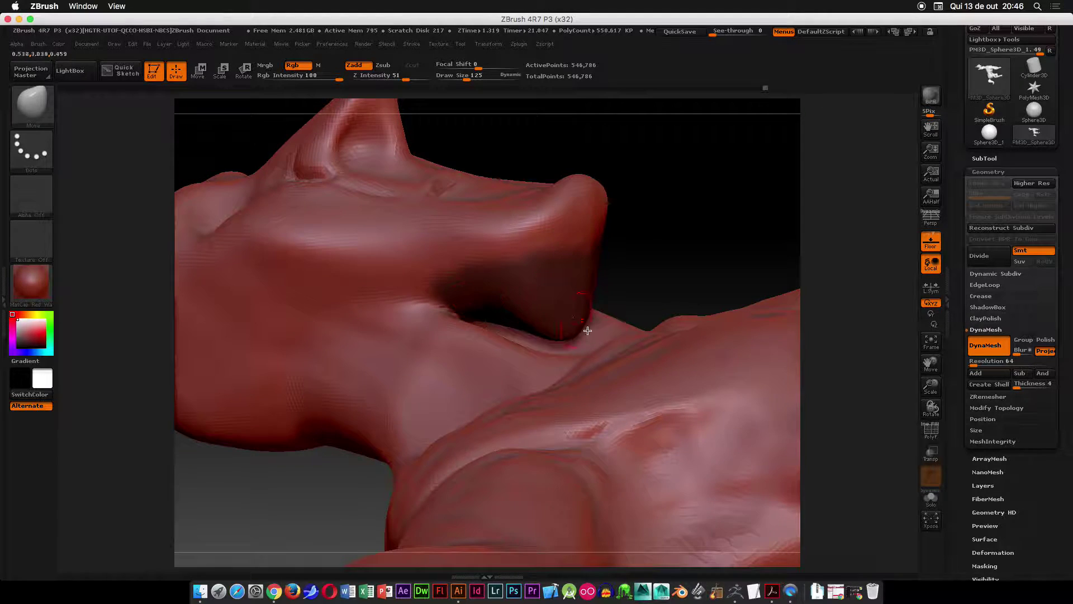
- Pull the throat surface up toward the masked jaw with the Move brush at draw size 265
{"action": "key", "text": "space"}
{"action": "left_click_drag", "start_coordinate": [586, 326], "coordinate": [599, 327]}
{"action": "left_click_drag", "start_coordinate": [663, 277], "coordinate": [542, 340]}
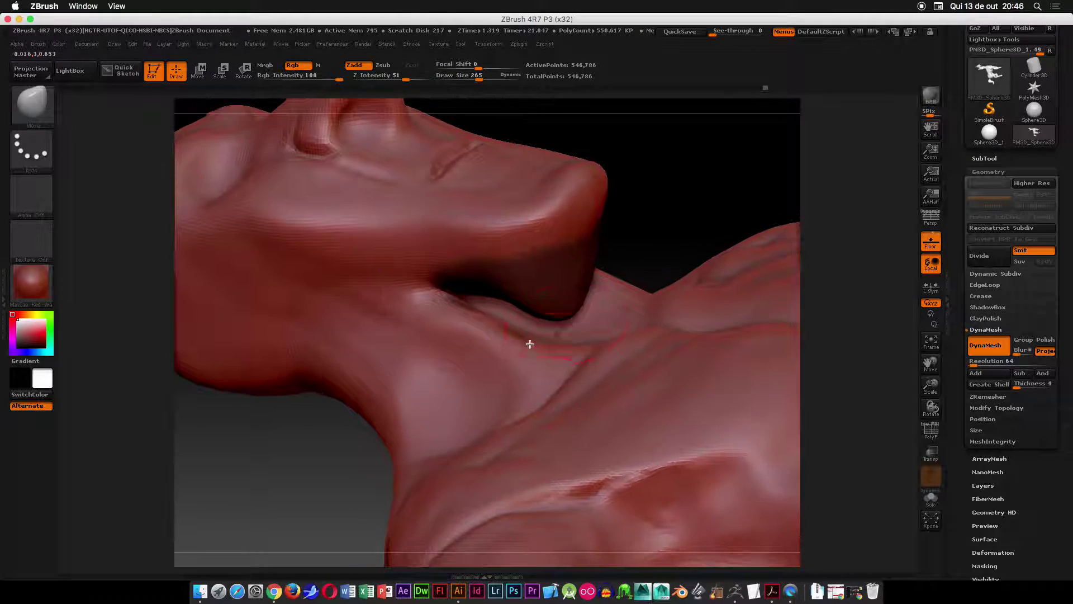
{"action": "left_click_drag", "start_coordinate": [496, 310], "coordinate": [478, 278]}
- Clear the mask, remesh the model with DynaMesh and smooth the junction of jaw and throat
{"action": "mouse_move", "coordinate": [715, 156]}
{"action": "left_mouse_down"}
{"action": "mouse_move", "coordinate": [682, 170]}
{"action": "mouse_move", "coordinate": [702, 223]}
{"action": "mouse_move", "coordinate": [683, 162]}
{"action": "left_mouse_up"}
{"action": "left_click_drag", "start_coordinate": [680, 152], "coordinate": [732, 210], "text": "ctrl"}
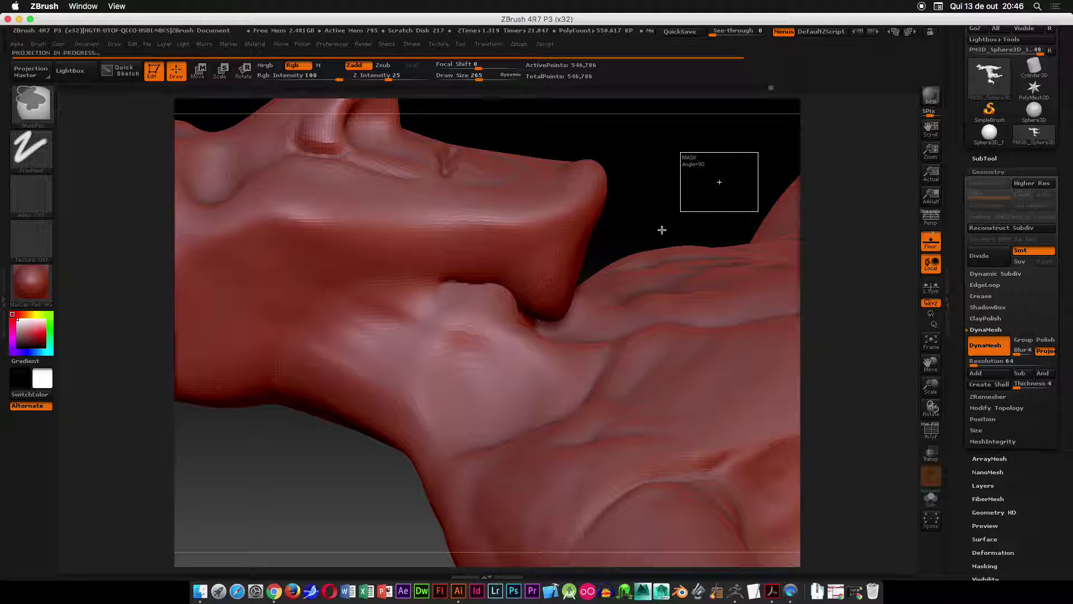
{"action": "mouse_move", "coordinate": [467, 259]}
{"action": "left_mouse_down", "text": "shift"}
{"action": "mouse_move", "coordinate": [505, 282]}
{"action": "mouse_move", "coordinate": [496, 286]}
{"action": "left_mouse_up", "text": "shift"}
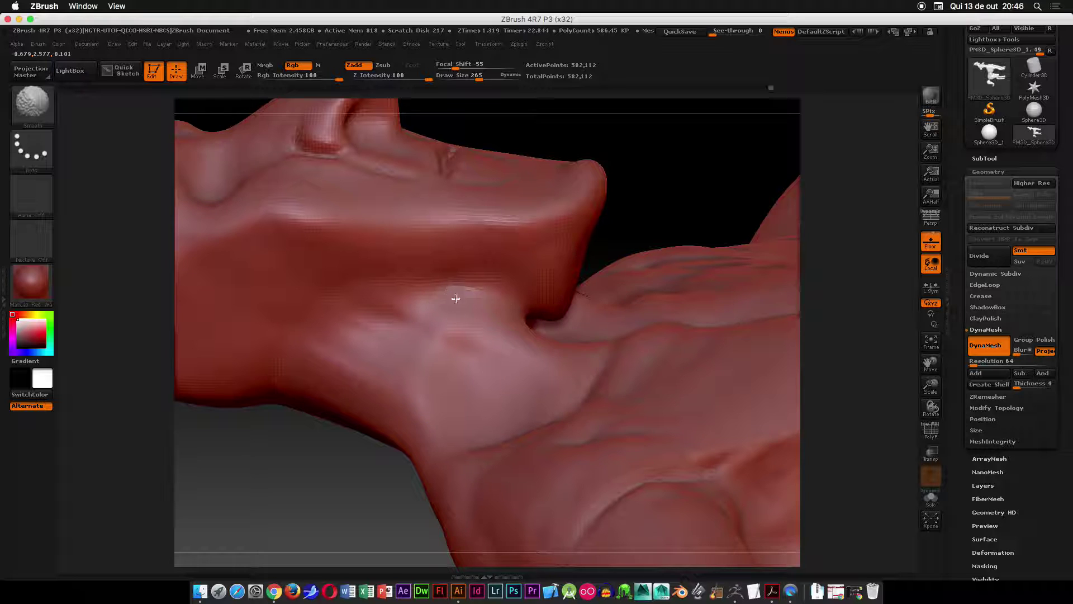
{"action": "left_click_drag", "start_coordinate": [654, 179], "coordinate": [622, 230]}
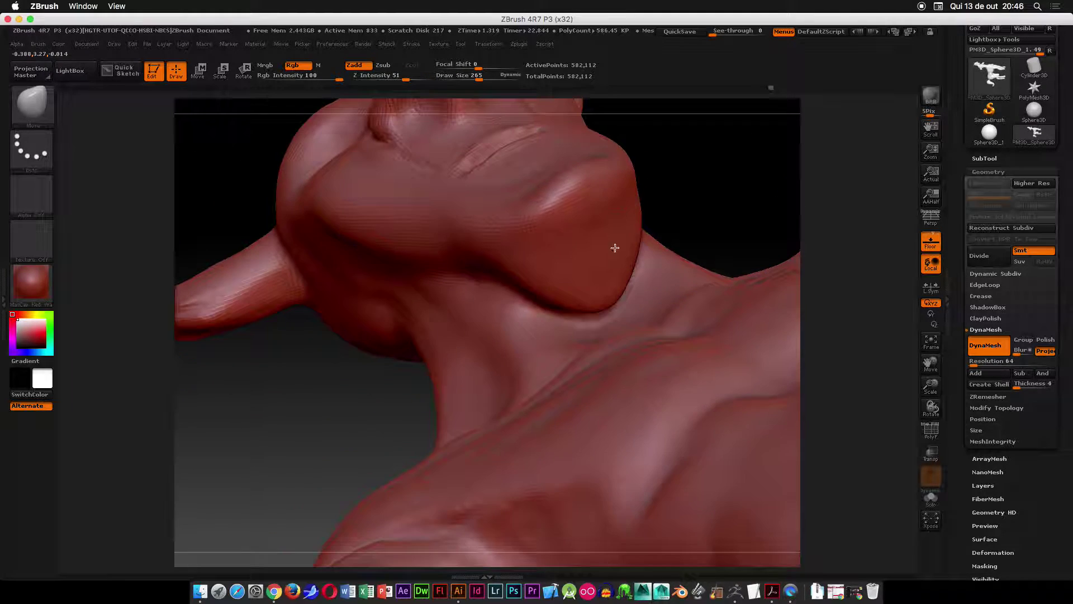
- Add volume to the front of the chin with the ClayBuildup brush and smooth it
{"action": "left_click", "coordinate": [32, 104]}
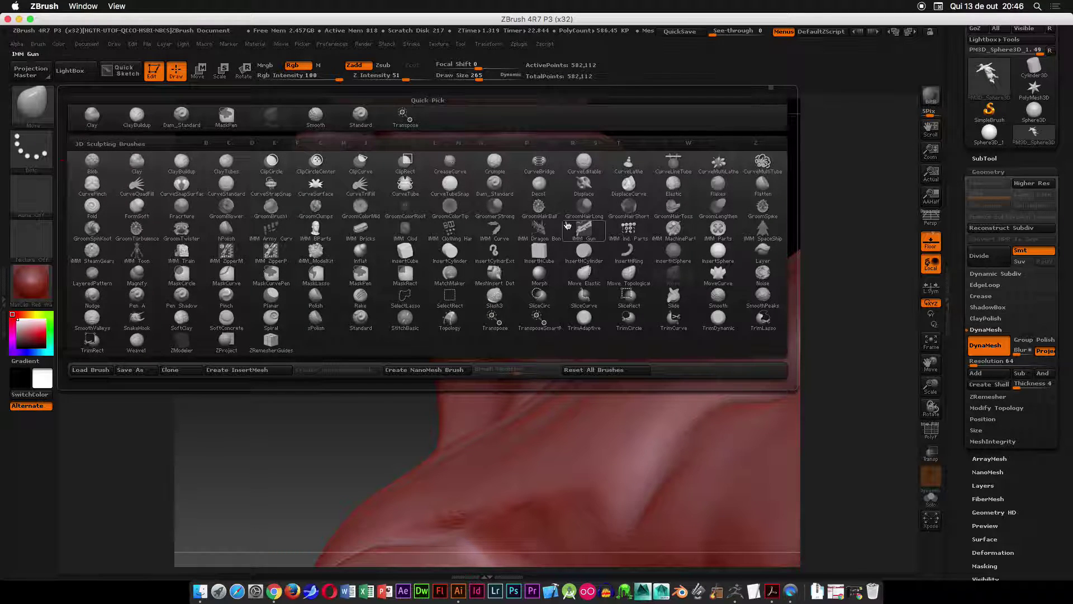
{"action": "left_click", "coordinate": [181, 114]}
{"action": "left_click_drag", "start_coordinate": [735, 210], "coordinate": [714, 259]}
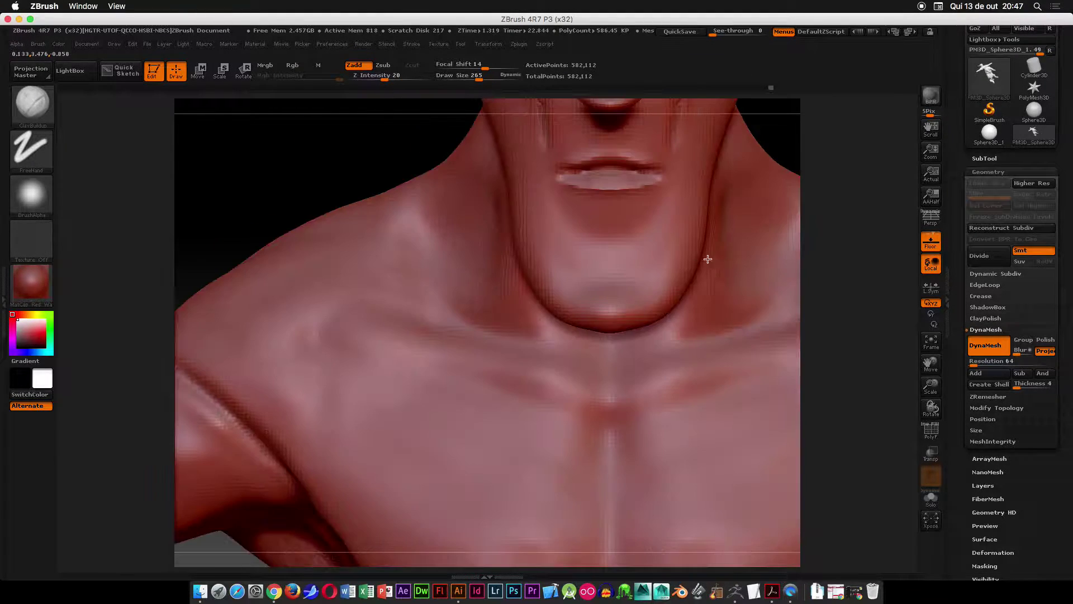
{"action": "mouse_move", "coordinate": [605, 268]}
{"action": "left_mouse_down"}
{"action": "mouse_move", "coordinate": [574, 279]}
{"action": "mouse_move", "coordinate": [608, 297]}
{"action": "mouse_move", "coordinate": [612, 314]}
{"action": "mouse_move", "coordinate": [627, 311]}
{"action": "left_mouse_up"}
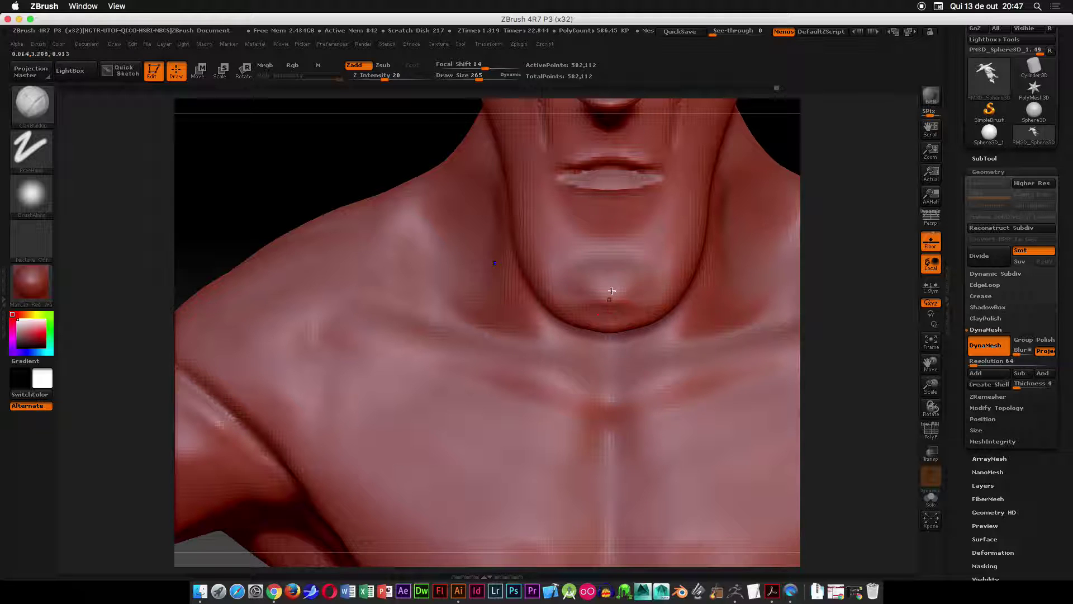
{"action": "mouse_move", "coordinate": [829, 133]}
{"action": "left_mouse_down", "text": "alt"}
{"action": "mouse_move", "coordinate": [678, 278]}
{"action": "mouse_move", "coordinate": [585, 165]}
{"action": "left_mouse_up", "text": "alt"}
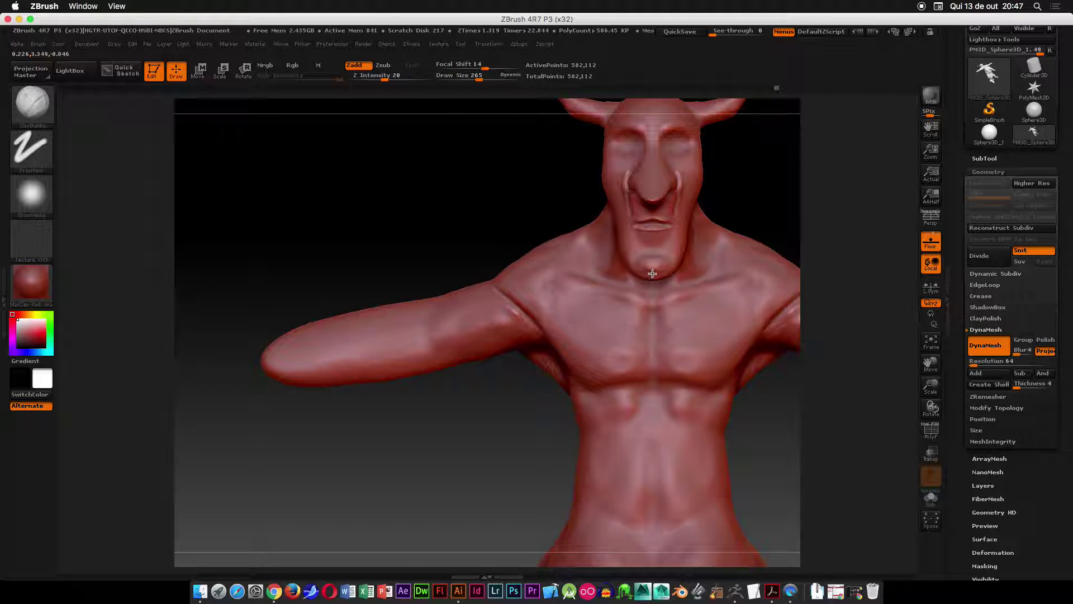
{"action": "key", "text": "shift"}
- Build up the philtrum between nose and upper lip with the brush at draw size 97 and smooth it
{"action": "mouse_move", "coordinate": [752, 196]}
{"action": "left_mouse_down", "text": "alt"}
{"action": "mouse_move", "coordinate": [589, 269]}
{"action": "mouse_move", "coordinate": [569, 407]}
{"action": "left_mouse_up", "text": "alt"}
{"action": "key", "text": "space"}
{"action": "left_click_drag", "start_coordinate": [563, 248], "coordinate": [546, 240]}
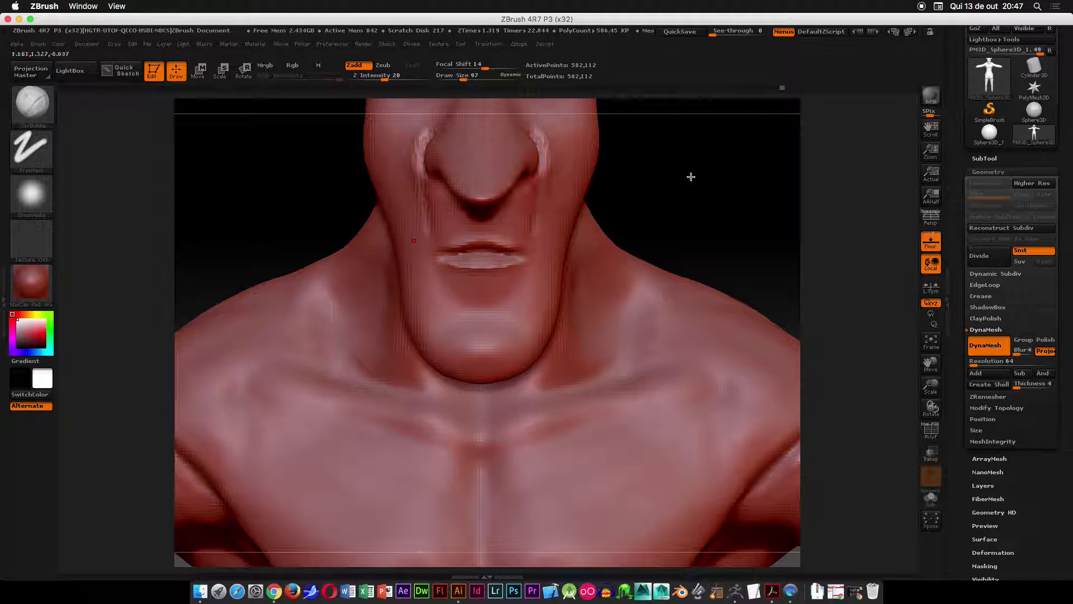
{"action": "left_click_drag", "start_coordinate": [690, 177], "coordinate": [694, 145]}
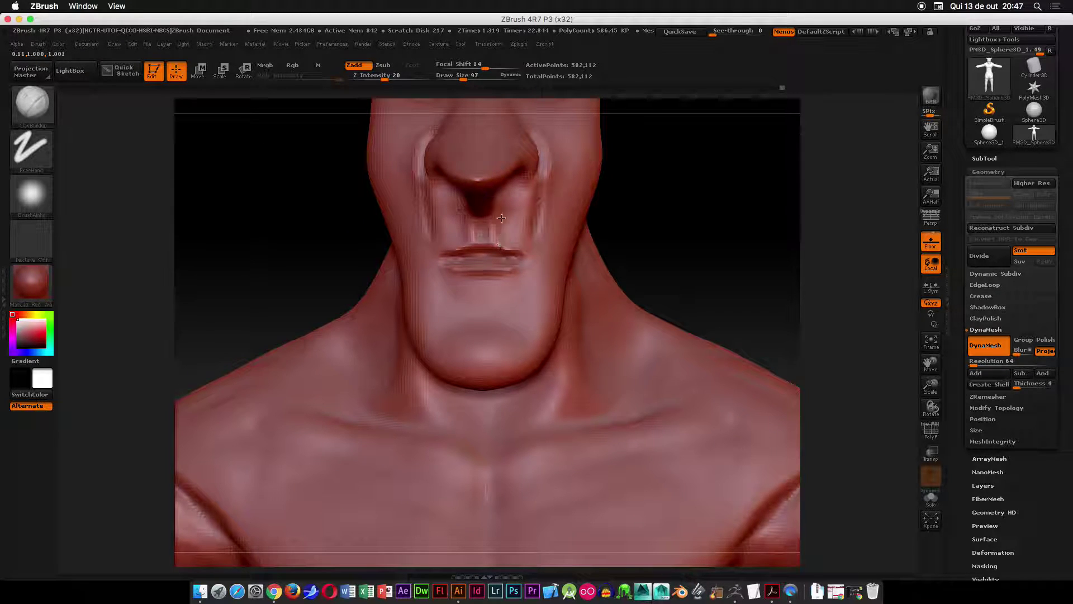
{"action": "key", "text": "shift"}
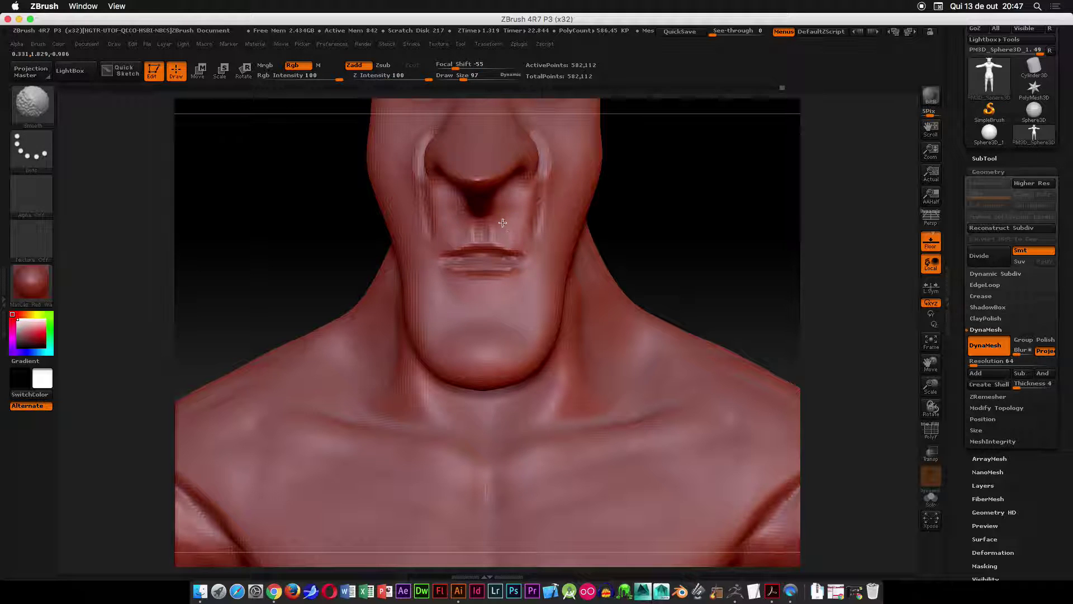
{"action": "left_click_drag", "start_coordinate": [737, 187], "coordinate": [699, 229]}
{"action": "left_click_drag", "start_coordinate": [698, 229], "coordinate": [641, 378], "text": "alt"}
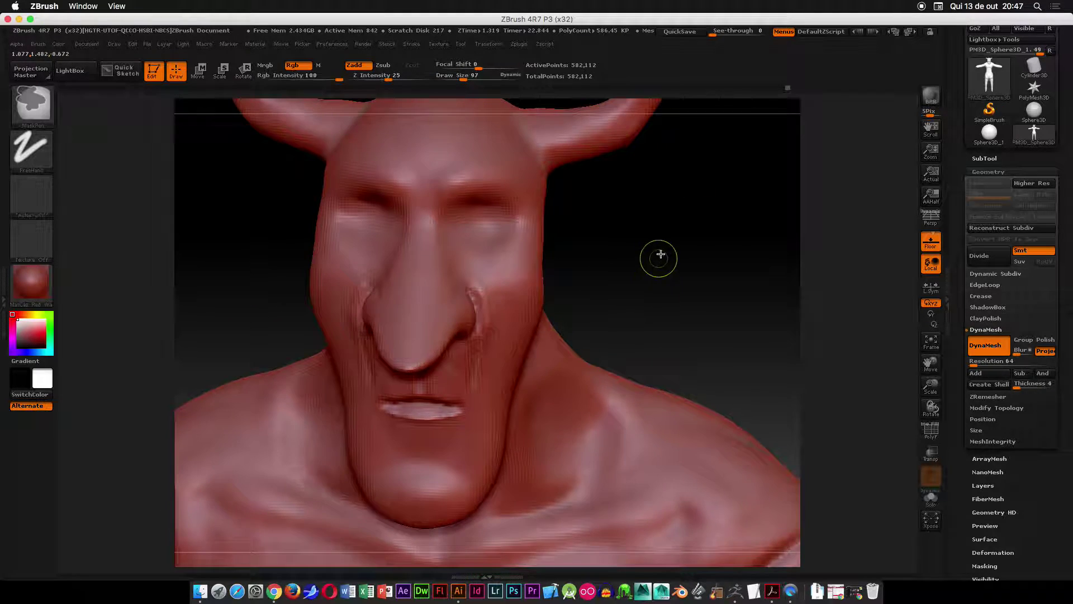
- Change the creature's material to MatCap Gray
{"action": "right_click_drag", "start_coordinate": [659, 257], "coordinate": [601, 240], "text": "ctrl"}
{"action": "left_click_drag", "start_coordinate": [601, 240], "coordinate": [504, 314], "text": "shift"}
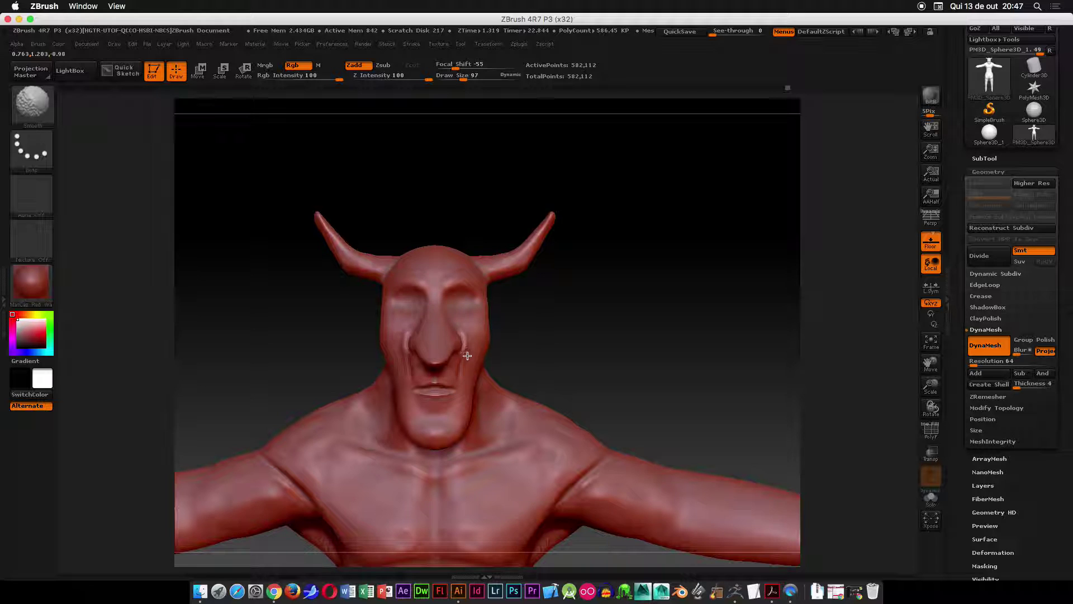
{"action": "mouse_move", "coordinate": [613, 225]}
{"action": "left_mouse_down"}
{"action": "mouse_move", "coordinate": [604, 269]}
{"action": "mouse_move", "coordinate": [528, 388]}
{"action": "left_mouse_up"}
{"action": "left_click_drag", "start_coordinate": [330, 285], "coordinate": [369, 244], "text": "shift"}
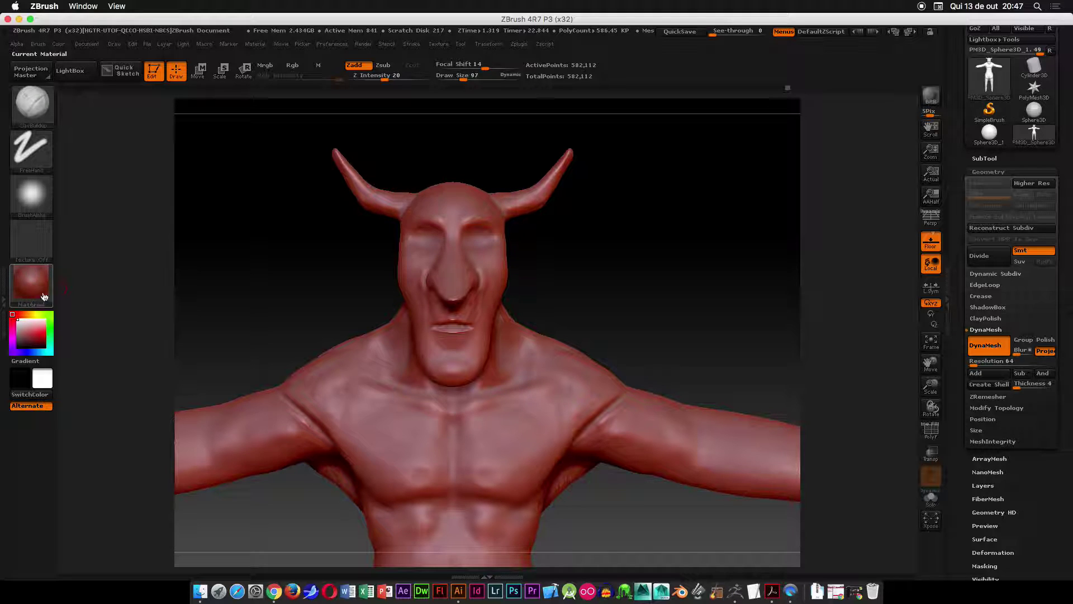
{"action": "mouse_move", "coordinate": [32, 286]}
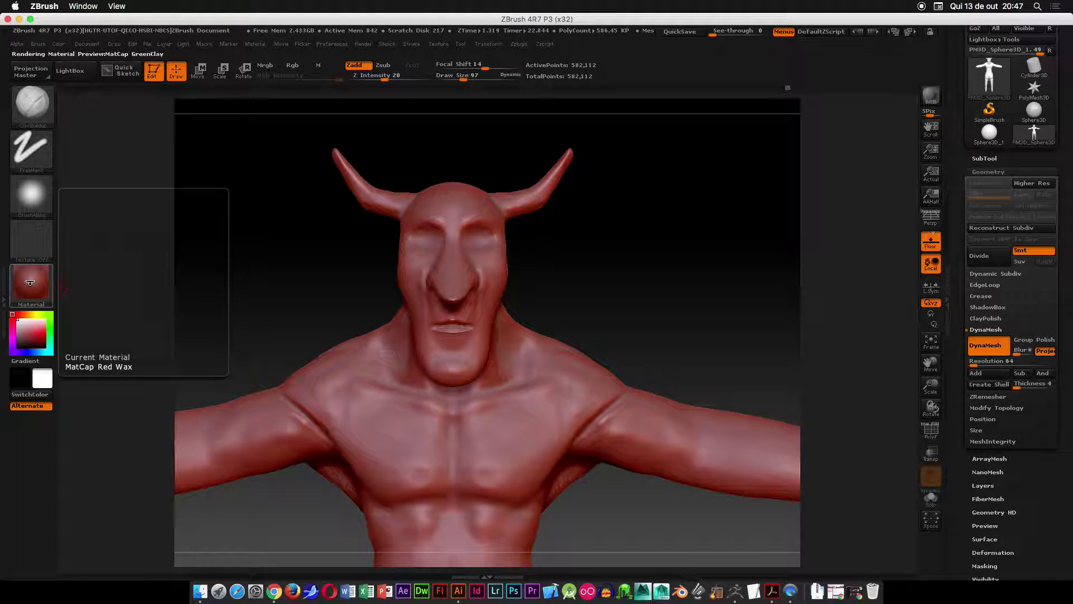
{"action": "left_click", "coordinate": [31, 281]}
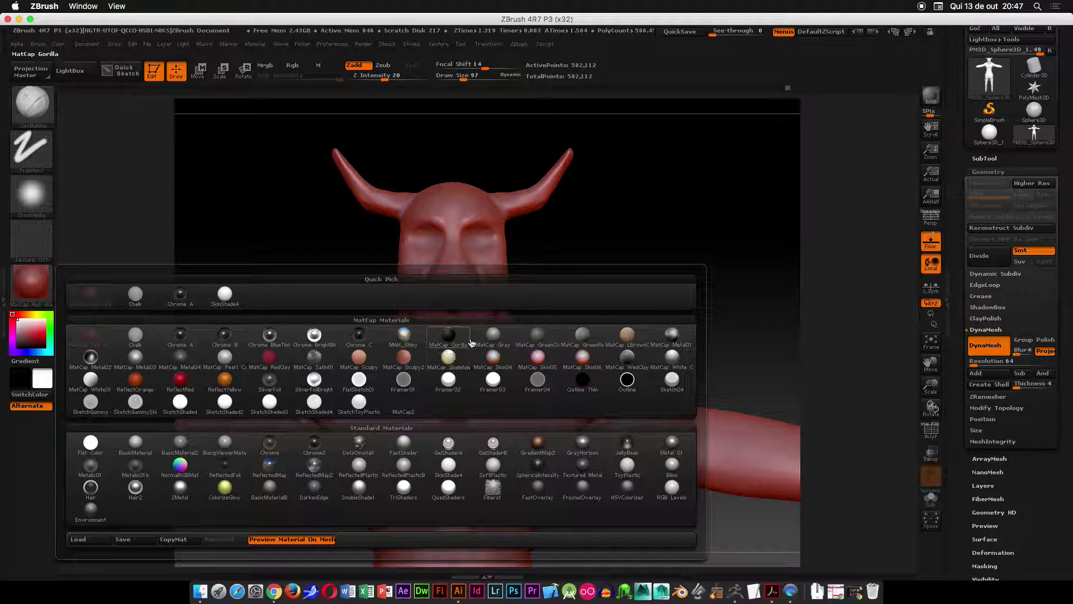
{"action": "mouse_move", "coordinate": [484, 339]}
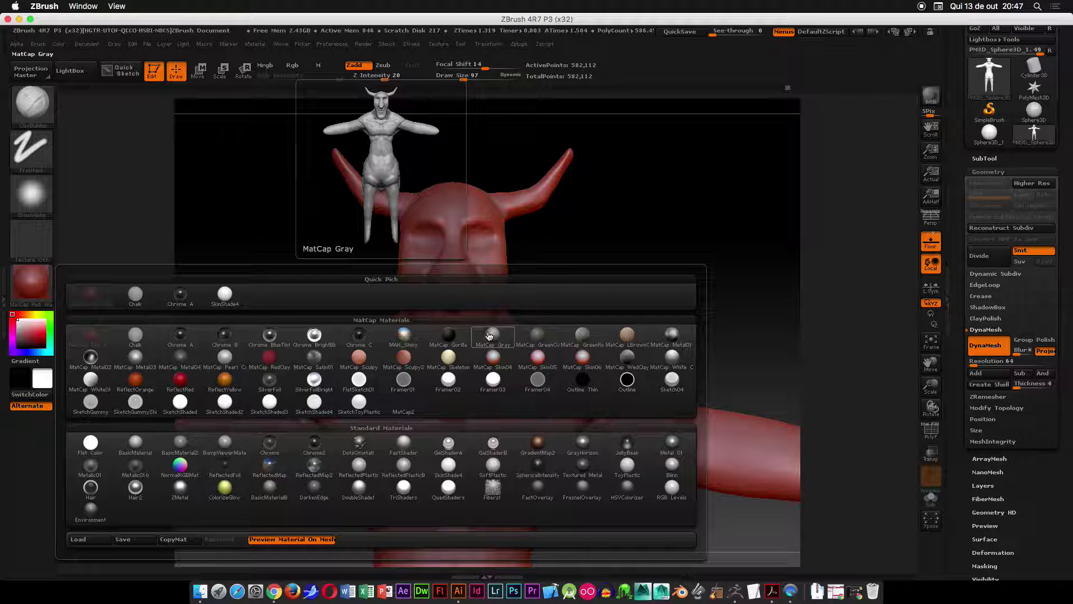
{"action": "left_click", "coordinate": [501, 334]}
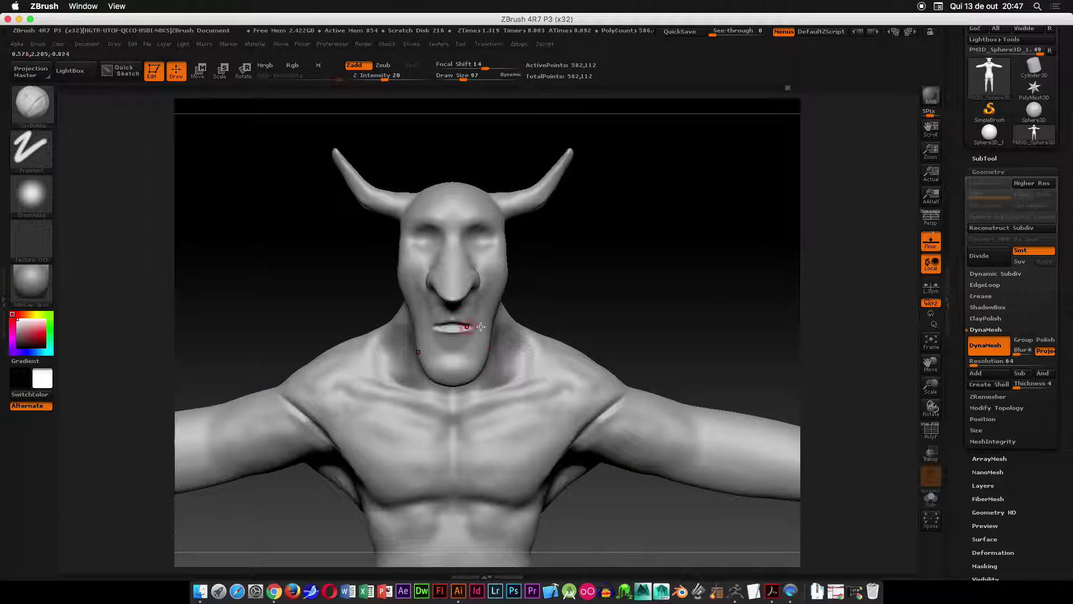
- Switch to the Move brush and set its draw size to 1000
{"action": "left_click_drag", "start_coordinate": [631, 279], "coordinate": [593, 275]}
{"action": "left_click_drag", "start_coordinate": [659, 244], "coordinate": [662, 279], "text": "alt"}
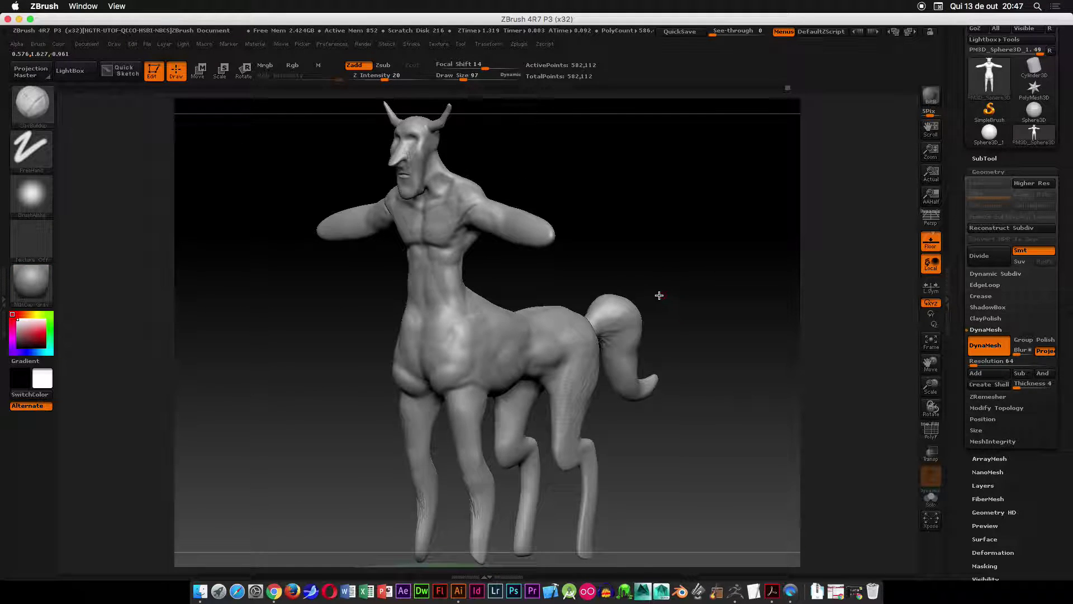
{"action": "mouse_move", "coordinate": [632, 201]}
{"action": "left_mouse_down", "text": "shift"}
{"action": "mouse_move", "coordinate": [632, 188]}
{"action": "mouse_move", "coordinate": [594, 315]}
{"action": "left_mouse_up", "text": "shift"}
{"action": "right_click_drag", "start_coordinate": [581, 294], "coordinate": [565, 207], "text": "ctrl"}
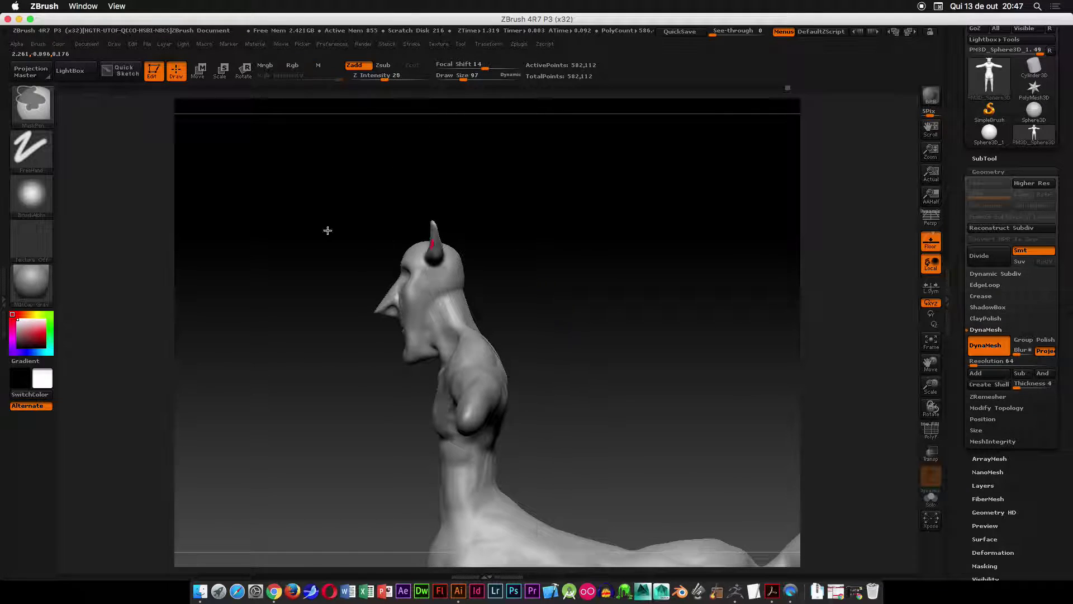
{"action": "left_click", "coordinate": [36, 106]}
{"action": "left_click", "coordinate": [682, 273]}
{"action": "key", "text": "space"}
{"action": "left_click_drag", "start_coordinate": [464, 277], "coordinate": [592, 242]}
{"action": "key", "text": "space"}
{"action": "key", "text": "space"}
{"action": "key", "text": "space"}
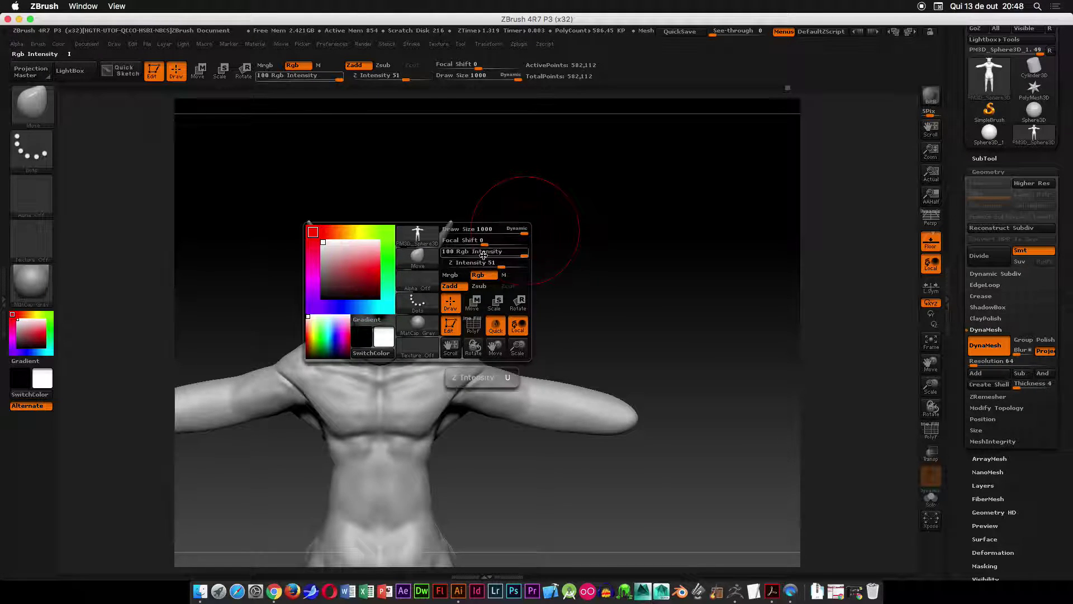
{"action": "key", "text": "space"}
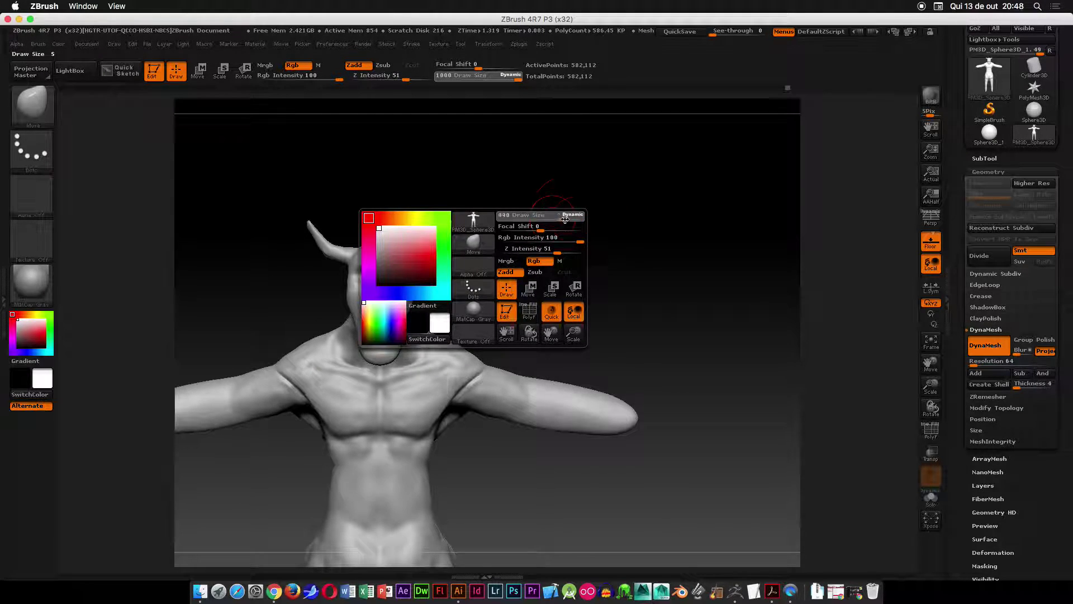
{"action": "left_click_drag", "start_coordinate": [546, 230], "coordinate": [546, 227]}
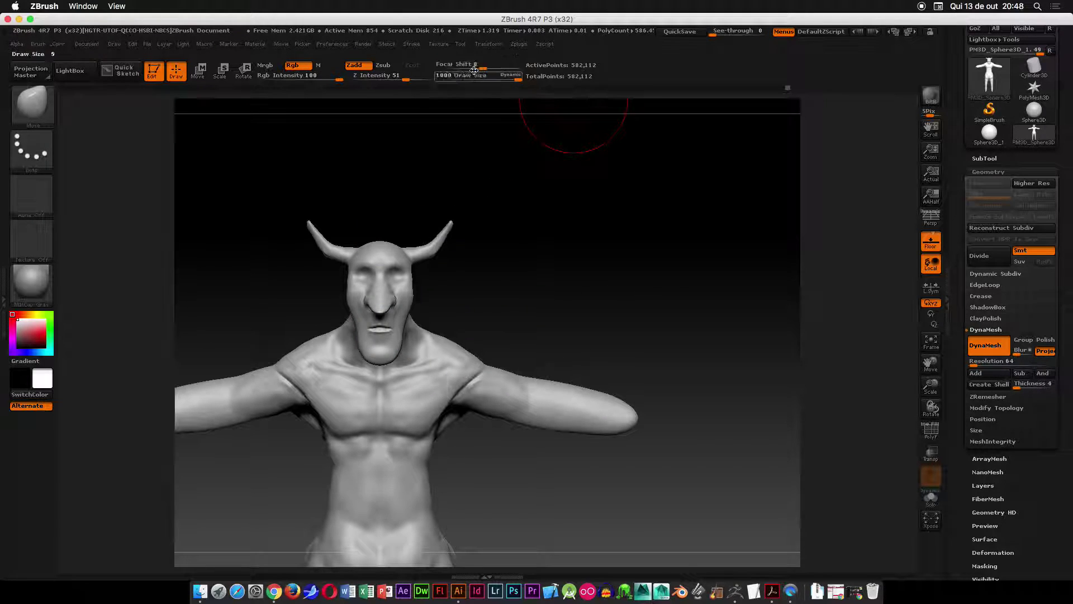
- Adjust the contours of the torso from behind and of the body's front in profile with the Move brush
{"action": "left_click_drag", "start_coordinate": [596, 271], "coordinate": [618, 183], "text": "alt"}
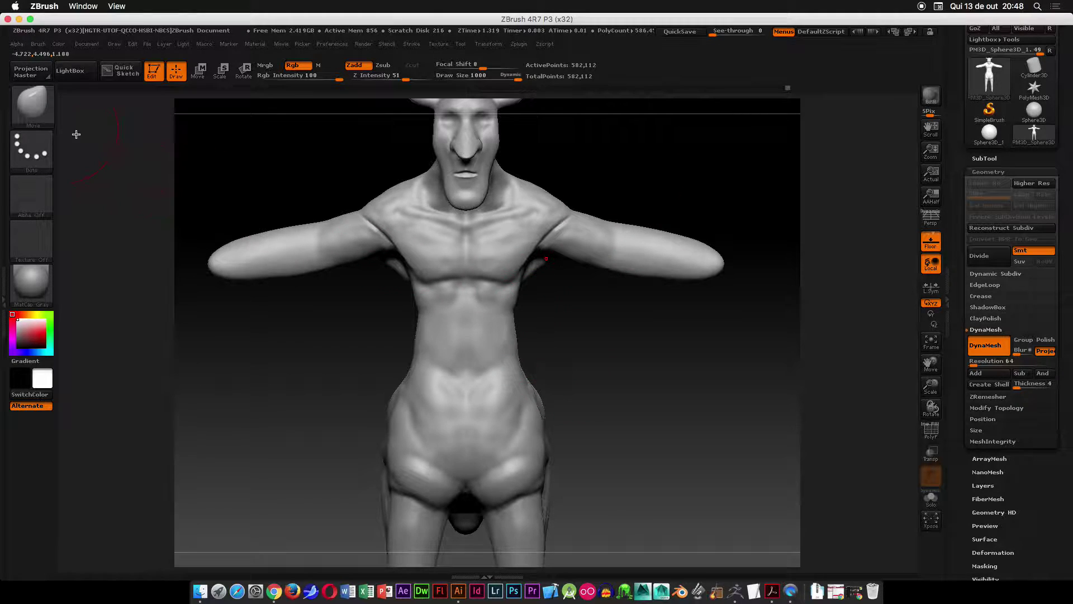
{"action": "left_click_drag", "start_coordinate": [623, 349], "coordinate": [597, 278]}
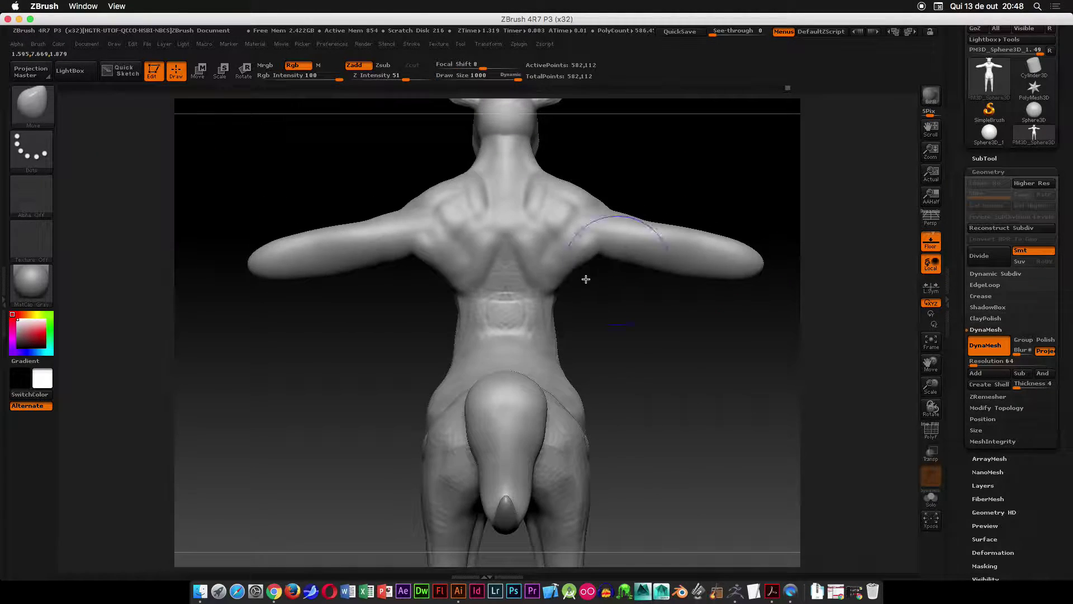
{"action": "mouse_move", "coordinate": [462, 284]}
{"action": "left_mouse_down"}
{"action": "mouse_move", "coordinate": [443, 287]}
{"action": "mouse_move", "coordinate": [428, 233]}
{"action": "mouse_move", "coordinate": [444, 335]}
{"action": "mouse_move", "coordinate": [372, 343]}
{"action": "mouse_move", "coordinate": [431, 348]}
{"action": "mouse_move", "coordinate": [395, 359]}
{"action": "mouse_move", "coordinate": [399, 367]}
{"action": "mouse_move", "coordinate": [413, 301]}
{"action": "mouse_move", "coordinate": [408, 317]}
{"action": "left_mouse_up"}
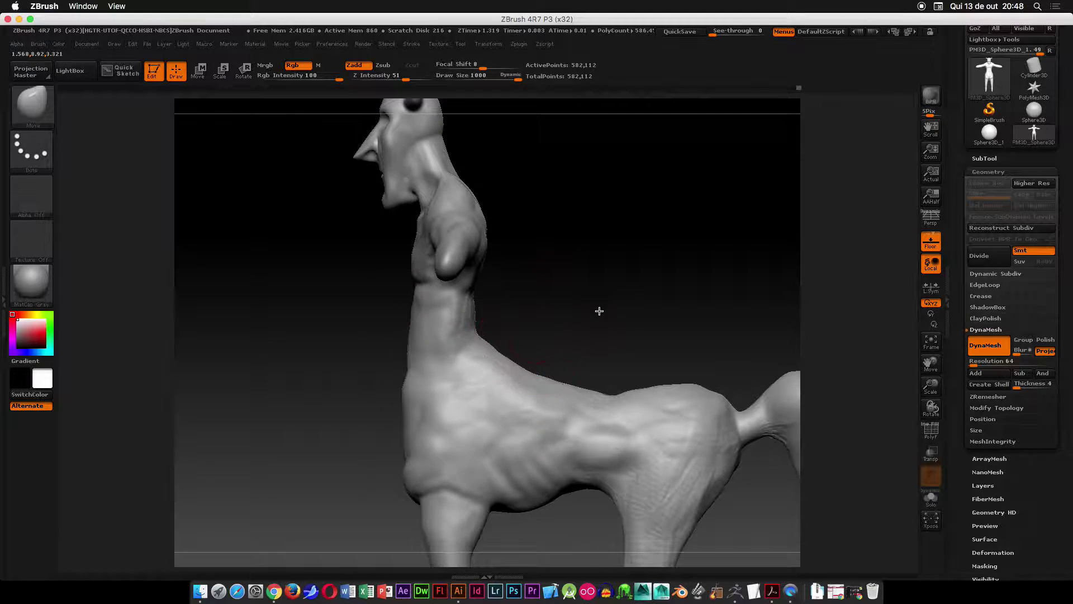
{"action": "left_click_drag", "start_coordinate": [590, 309], "coordinate": [546, 343], "text": "shift"}
{"action": "left_click_drag", "start_coordinate": [377, 378], "coordinate": [358, 381]}
{"action": "mouse_move", "coordinate": [614, 328]}
{"action": "left_mouse_down", "text": "alt"}
{"action": "mouse_move", "coordinate": [609, 281]}
{"action": "mouse_move", "coordinate": [631, 203]}
{"action": "left_mouse_up", "text": "alt"}
- Smooth the flank of the horse body as seen from above
{"action": "right_click_drag", "start_coordinate": [639, 316], "coordinate": [581, 239], "text": "ctrl"}
{"action": "left_click_drag", "start_coordinate": [558, 300], "coordinate": [468, 357], "text": "shift"}
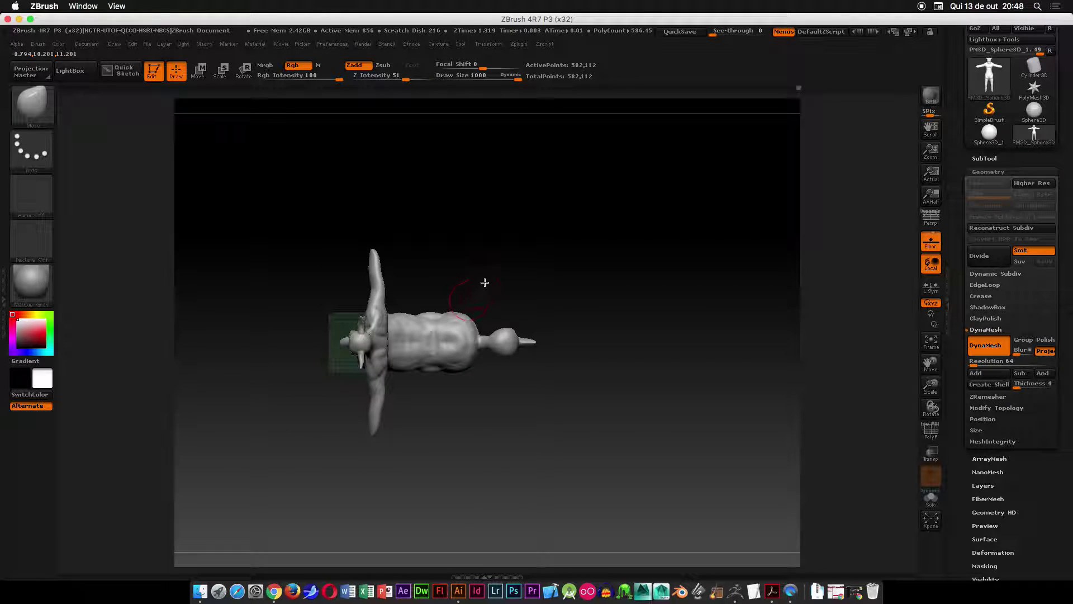
{"action": "left_click_drag", "start_coordinate": [502, 279], "coordinate": [505, 234], "text": "alt"}
{"action": "right_click_drag", "start_coordinate": [505, 235], "coordinate": [459, 447], "text": "ctrl"}
{"action": "key", "text": "space"}
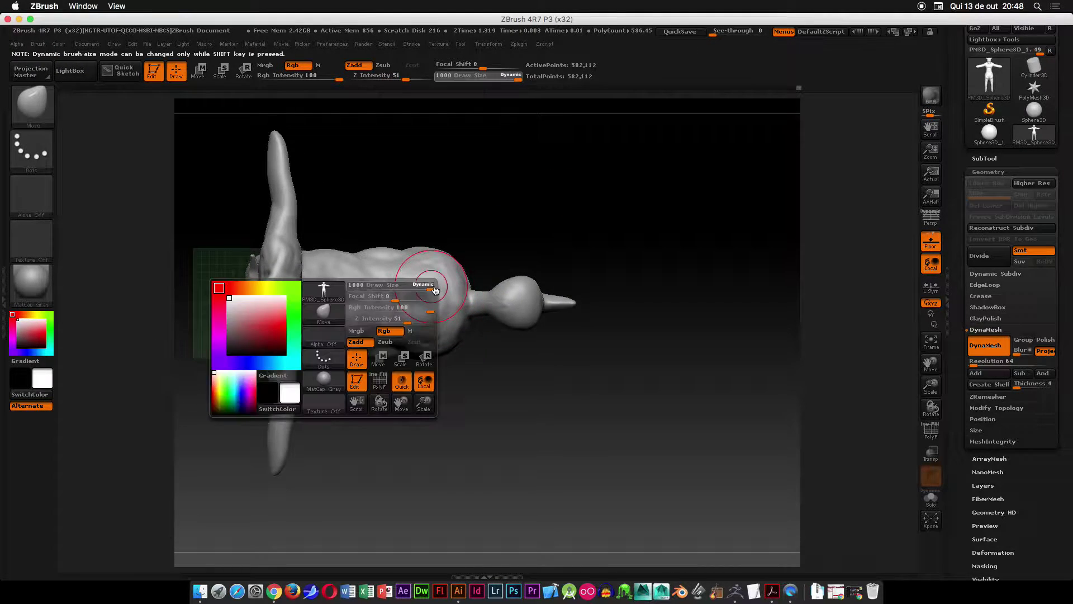
{"action": "left_click_drag", "start_coordinate": [382, 259], "coordinate": [378, 260], "text": "shift"}
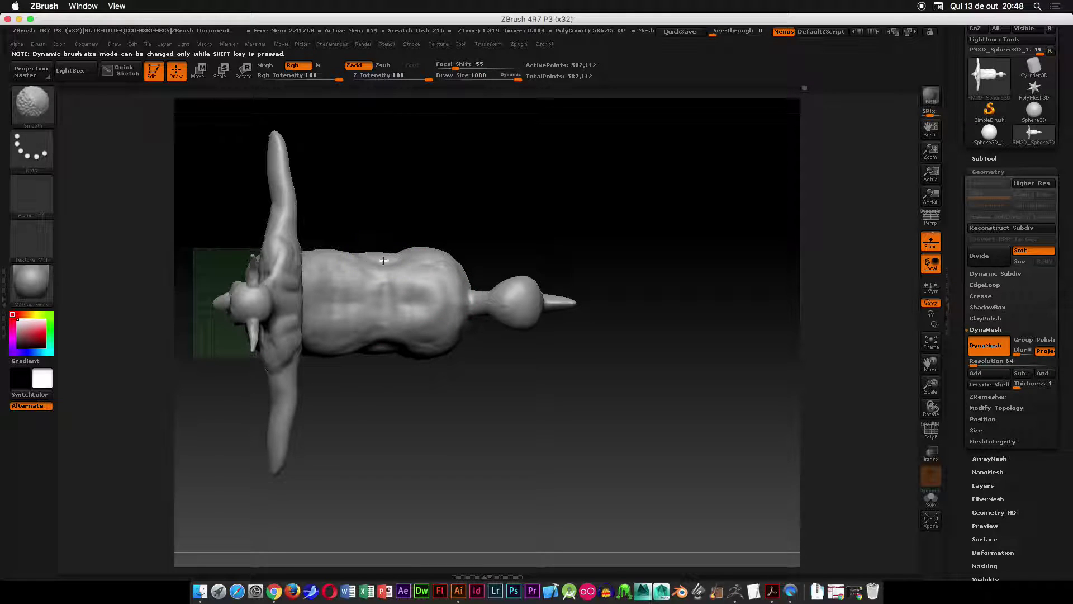
{"action": "left_click_drag", "start_coordinate": [385, 412], "coordinate": [383, 319], "text": "shift"}
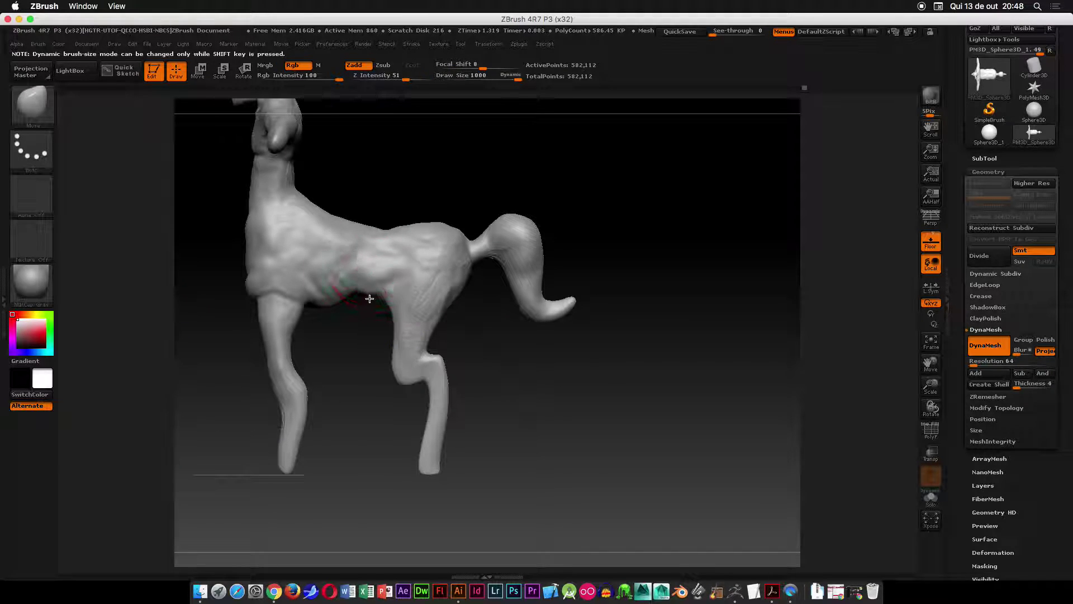
- Switch to Chrome and search Google Images for "Horse anatomy" in a new tab
{"action": "key", "text": "super+Tab"}
{"action": "key", "text": "super+Tab"}
{"action": "left_click", "coordinate": [488, 306]}
{"action": "key", "text": "super+Tab"}
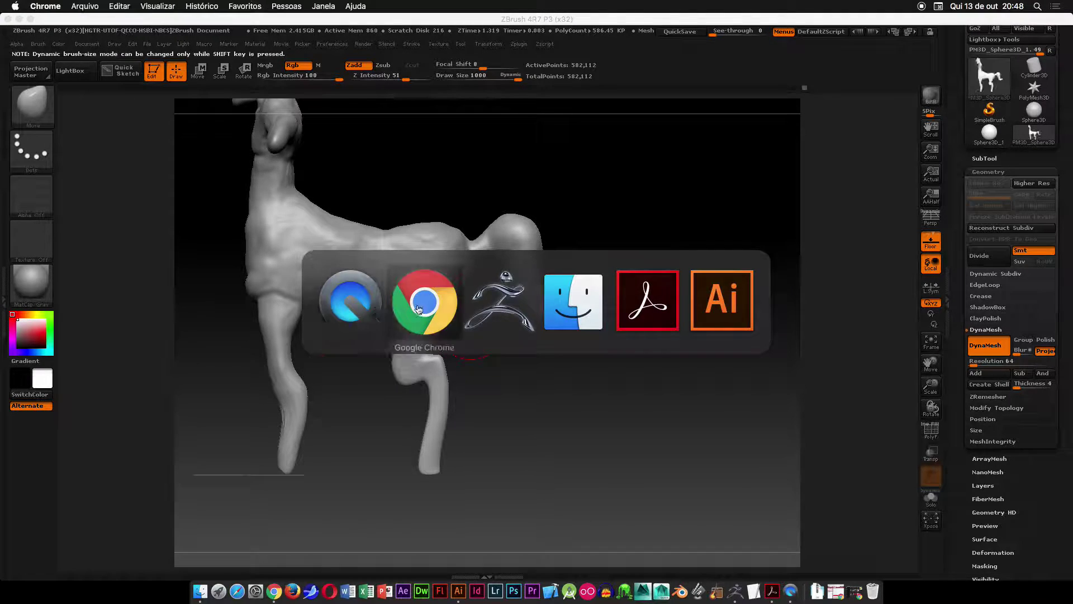
{"action": "left_click", "coordinate": [427, 305]}
{"action": "left_click", "coordinate": [854, 591]}
{"action": "key", "text": "super+t"}
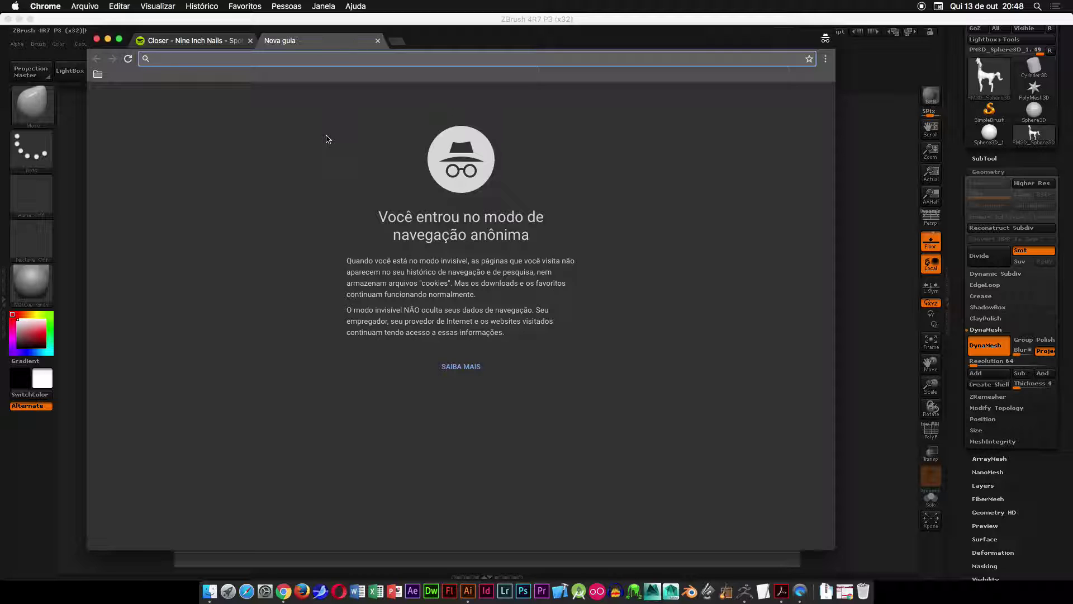
{"action": "type", "text": "Hor"}
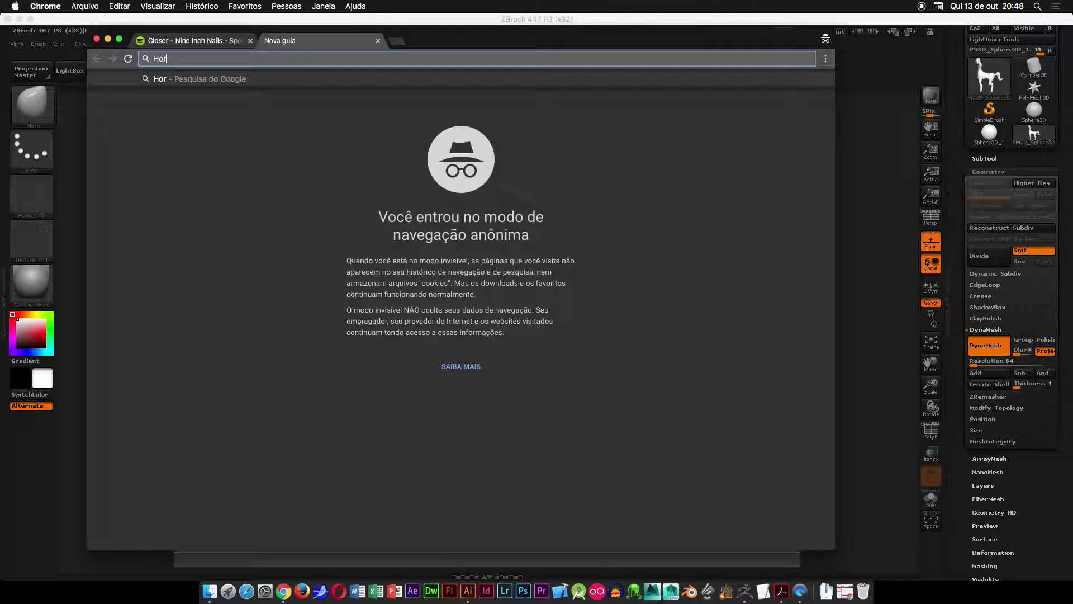
{"action": "type", "text": "se anatomy"}
{"action": "key", "text": "Return"}
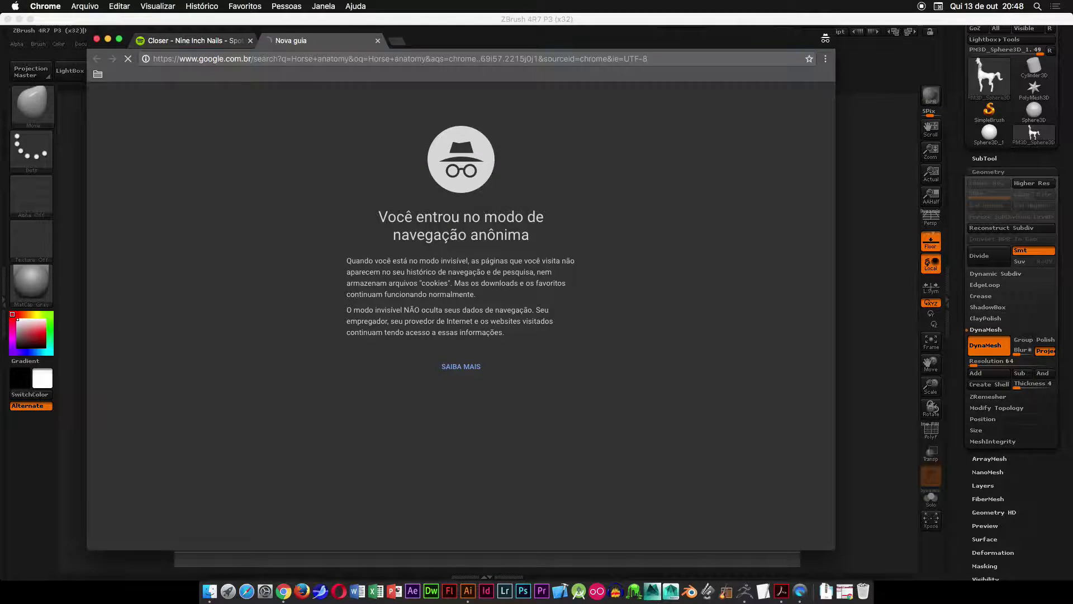
{"action": "left_click", "coordinate": [215, 133]}
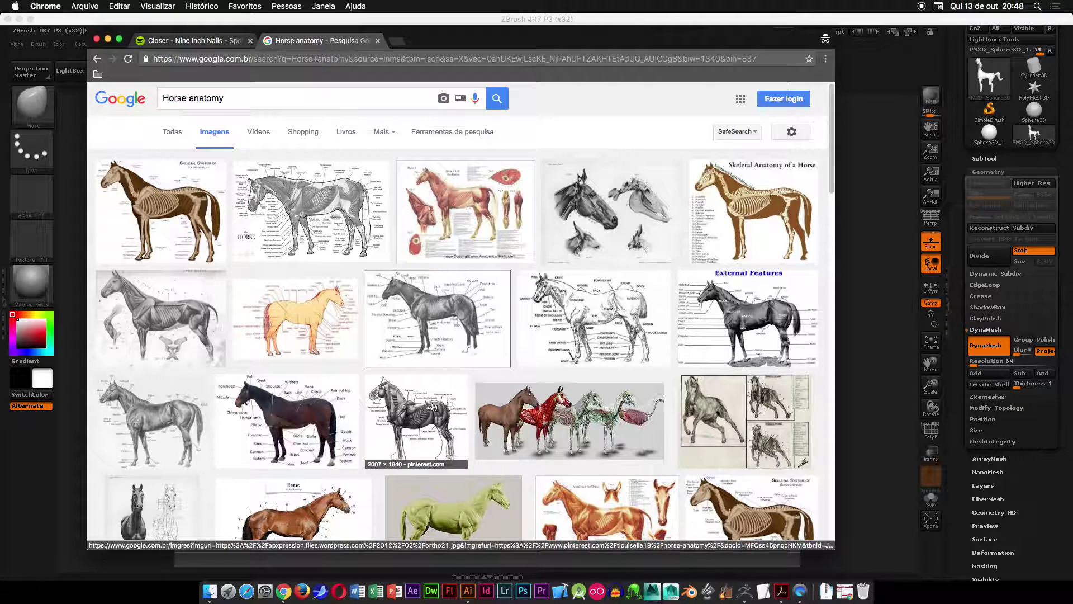
- Open the labelled black-and-white horse muscle diagram and save it to the desktop as a JPEG named cavalo
{"action": "left_click", "coordinate": [417, 422]}
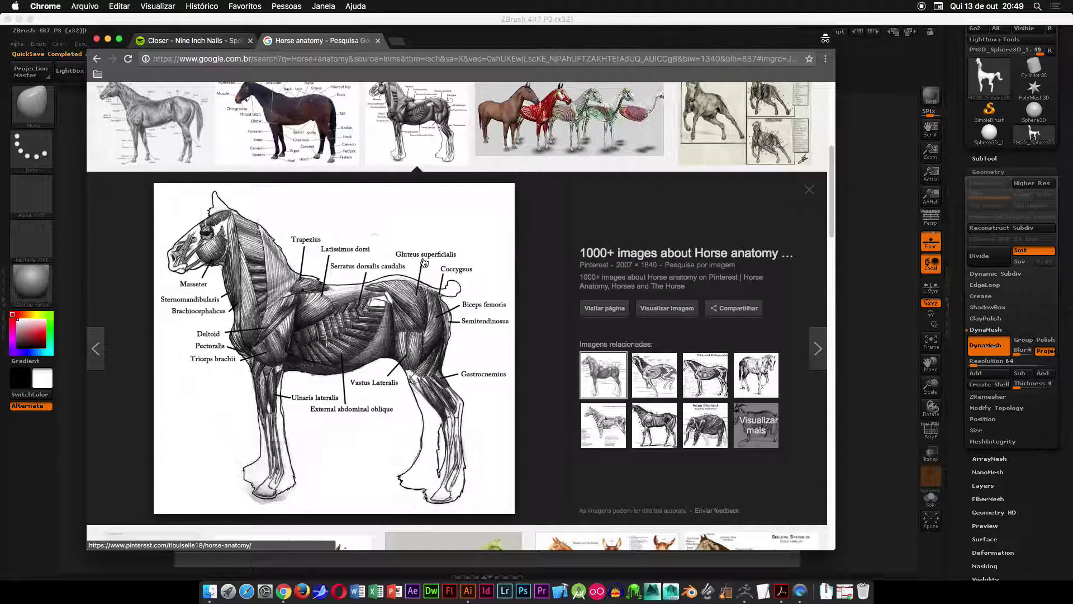
{"action": "key", "text": "F12"}
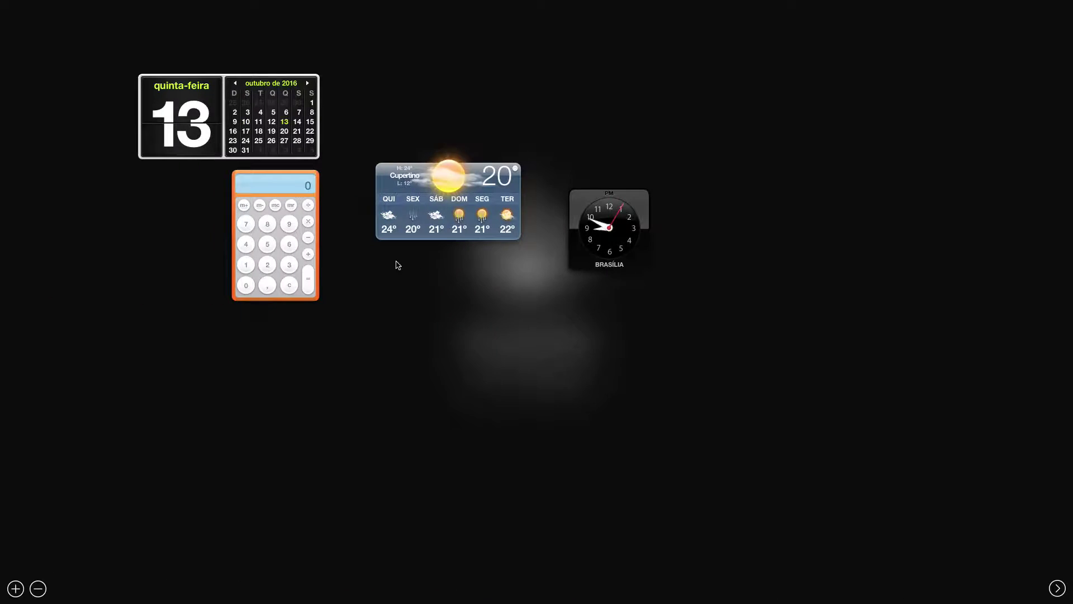
{"action": "key", "text": "F12"}
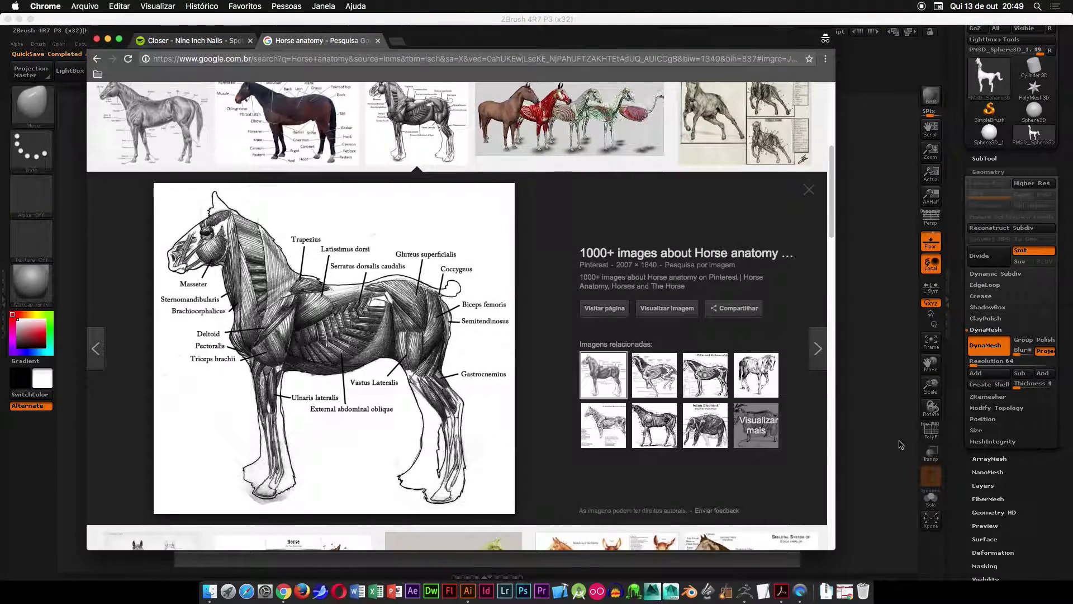
{"action": "right_click", "coordinate": [415, 252]}
{"action": "left_click", "coordinate": [466, 335]}
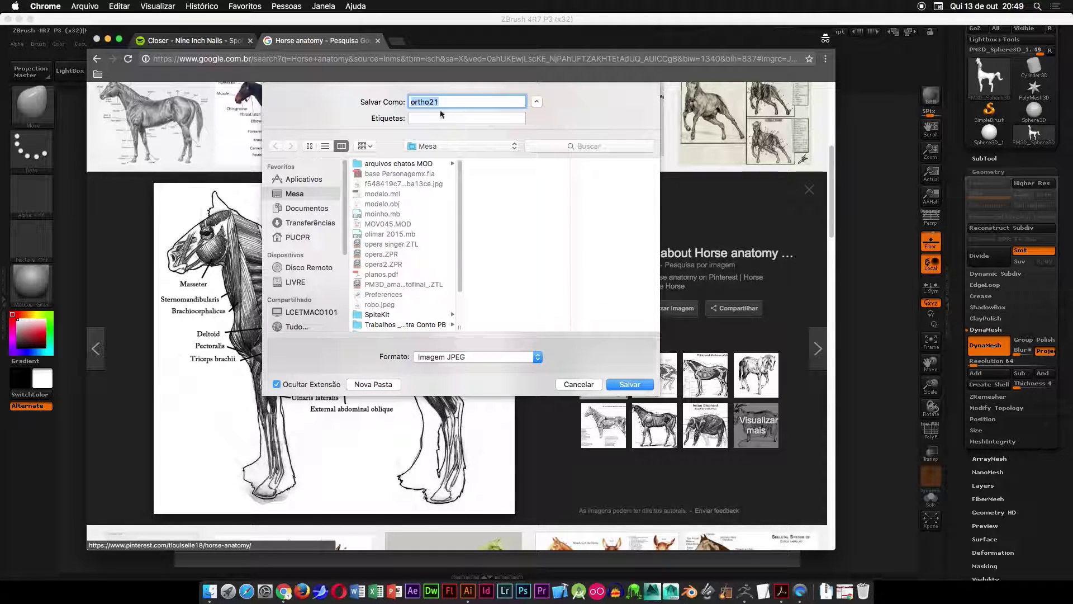
{"action": "type", "text": "cavalo"}
{"action": "key", "text": "Return"}
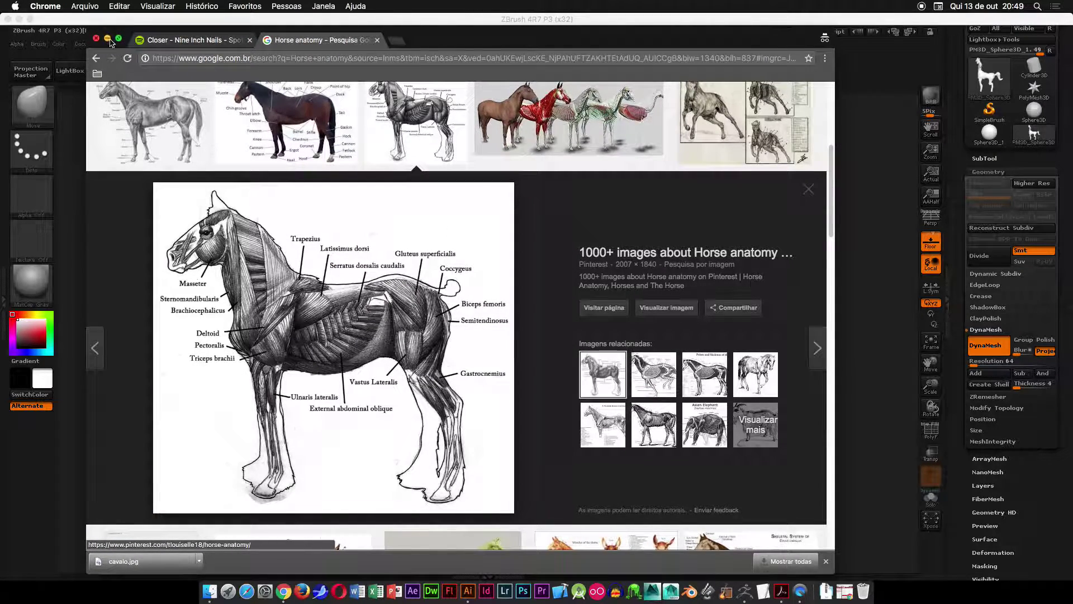
- Minimize the browser, return to ZBrush and show the whole creature from the front
{"action": "left_click", "coordinate": [109, 39]}
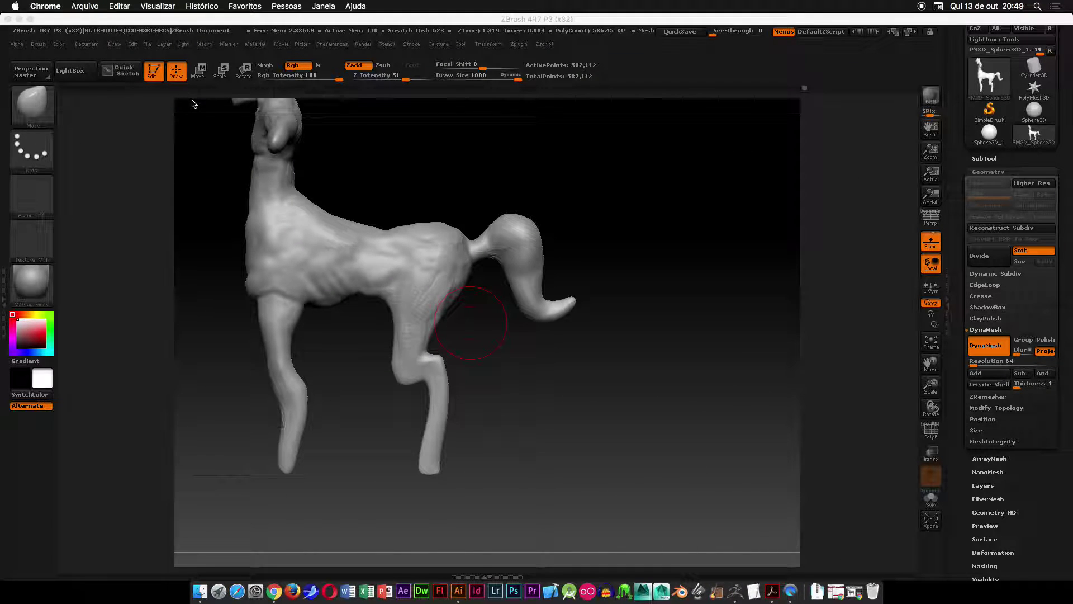
{"action": "left_click", "coordinate": [570, 178]}
{"action": "left_click_drag", "start_coordinate": [599, 166], "coordinate": [660, 181]}
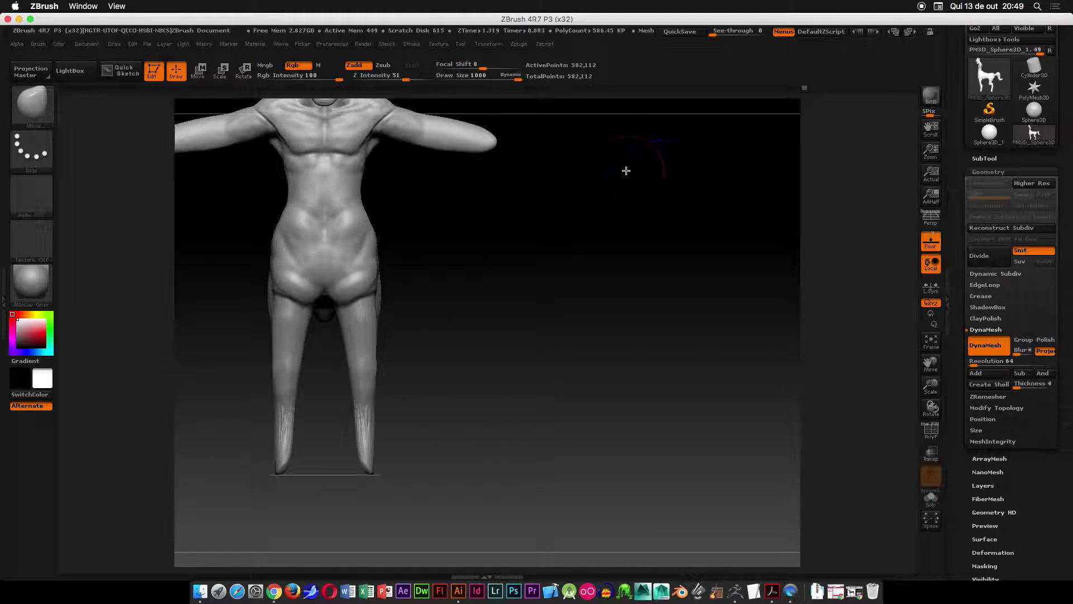
{"action": "left_click_drag", "start_coordinate": [562, 137], "coordinate": [639, 263], "text": "alt"}
{"action": "mouse_move", "coordinate": [639, 263]}
{"action": "right_mouse_down", "text": "ctrl"}
{"action": "mouse_move", "coordinate": [546, 120]}
{"action": "mouse_move", "coordinate": [574, 219]}
{"action": "right_mouse_up", "text": "ctrl"}
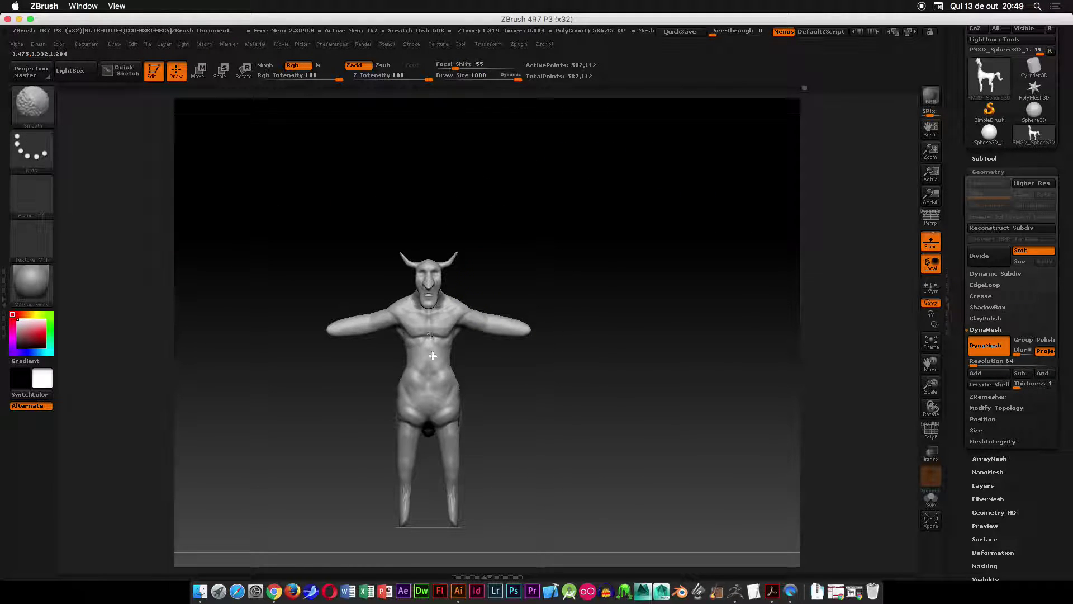
- Examine the creature's side profile, face, arm and whole front, and set the Move brush's draw size to 385
{"action": "left_click_drag", "start_coordinate": [584, 256], "coordinate": [545, 250], "text": "shift"}
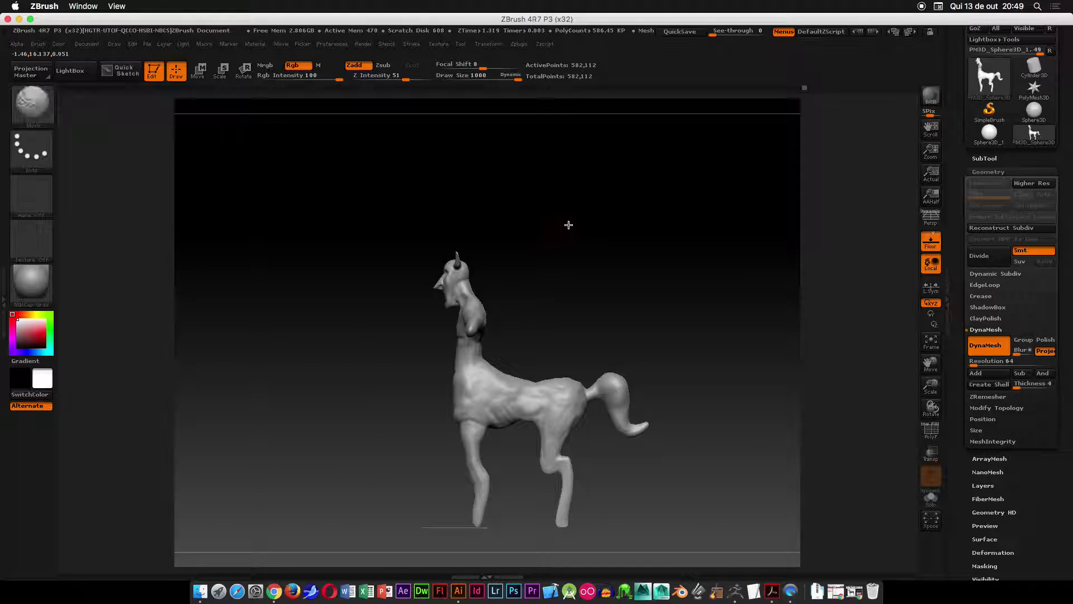
{"action": "left_click_drag", "start_coordinate": [592, 223], "coordinate": [563, 263], "text": "alt"}
{"action": "right_click_drag", "start_coordinate": [563, 263], "coordinate": [525, 359], "text": "ctrl"}
{"action": "left_click_drag", "start_coordinate": [545, 285], "coordinate": [594, 279], "text": "shift"}
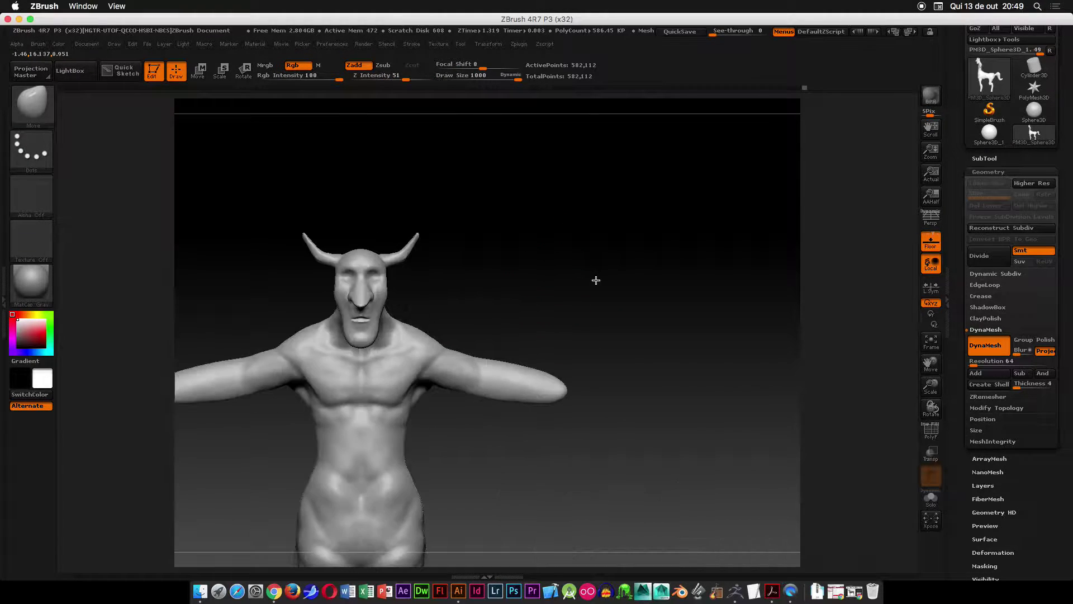
{"action": "left_click_drag", "start_coordinate": [525, 210], "coordinate": [639, 211], "text": "alt"}
{"action": "mouse_move", "coordinate": [639, 211]}
{"action": "right_mouse_down", "text": "ctrl"}
{"action": "mouse_move", "coordinate": [592, 269]}
{"action": "mouse_move", "coordinate": [587, 257]}
{"action": "right_mouse_up", "text": "ctrl"}
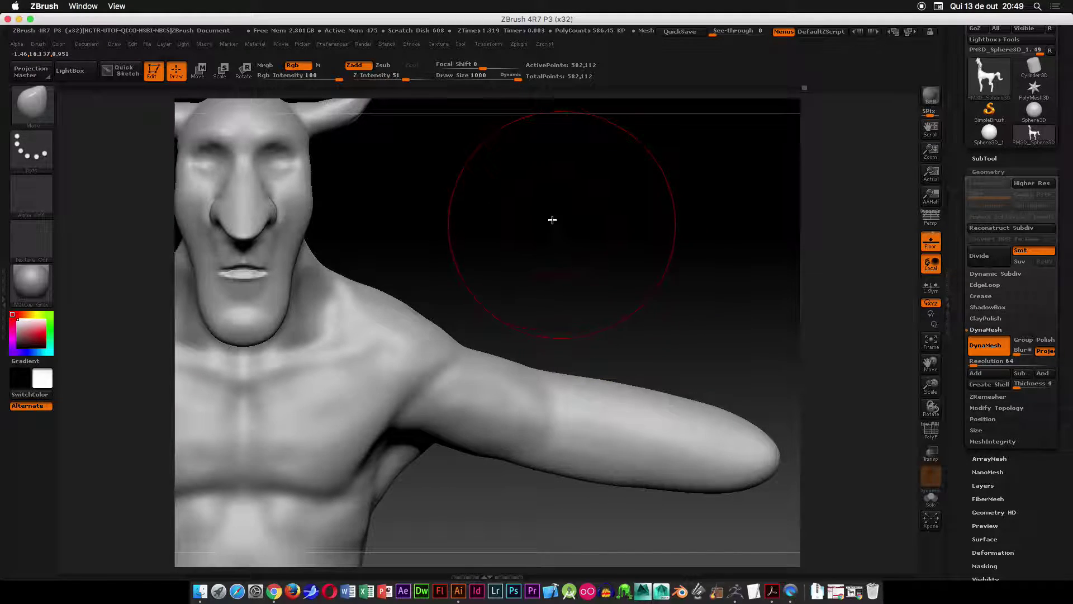
{"action": "left_click_drag", "start_coordinate": [353, 241], "coordinate": [545, 288], "text": "alt"}
{"action": "left_click_drag", "start_coordinate": [643, 253], "coordinate": [595, 242]}
{"action": "key", "text": "space"}
{"action": "left_click_drag", "start_coordinate": [474, 218], "coordinate": [476, 217]}
{"action": "mouse_move", "coordinate": [659, 232]}
{"action": "right_mouse_down", "text": "ctrl"}
{"action": "mouse_move", "coordinate": [582, 256]}
{"action": "mouse_move", "coordinate": [556, 227]}
{"action": "mouse_move", "coordinate": [661, 221]}
{"action": "mouse_move", "coordinate": [671, 243]}
{"action": "mouse_move", "coordinate": [687, 203]}
{"action": "mouse_move", "coordinate": [634, 244]}
{"action": "right_mouse_up", "text": "ctrl"}
{"action": "mouse_move", "coordinate": [630, 192]}
{"action": "left_mouse_down"}
{"action": "mouse_move", "coordinate": [678, 194]}
{"action": "mouse_move", "coordinate": [648, 208]}
{"action": "mouse_move", "coordinate": [621, 203]}
{"action": "left_mouse_up"}
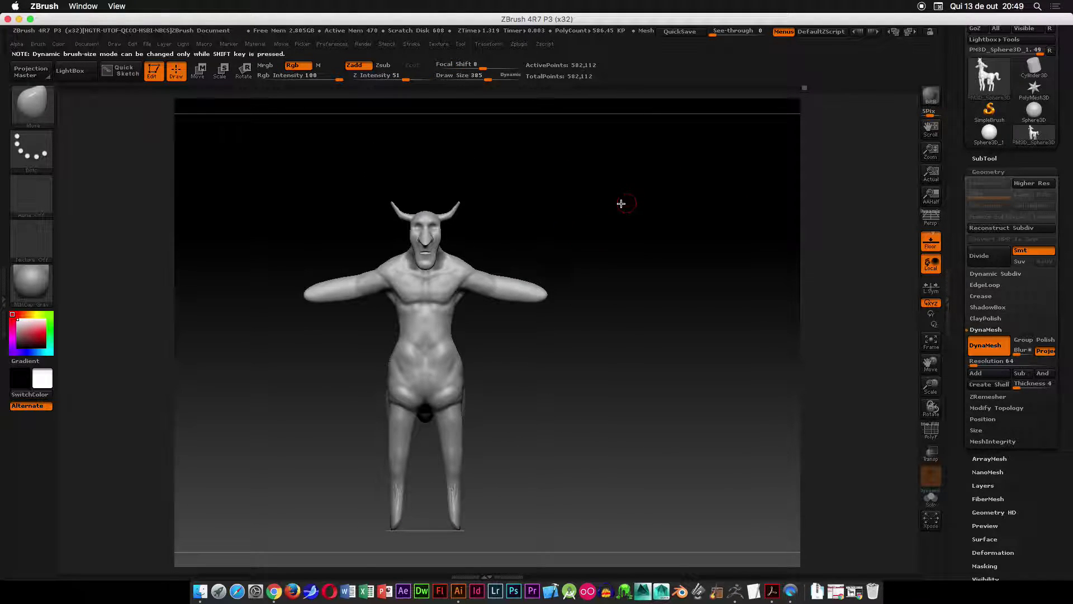
- Try to import cavalo.jpg from the desktop as a texture
{"action": "left_click", "coordinate": [436, 45]}
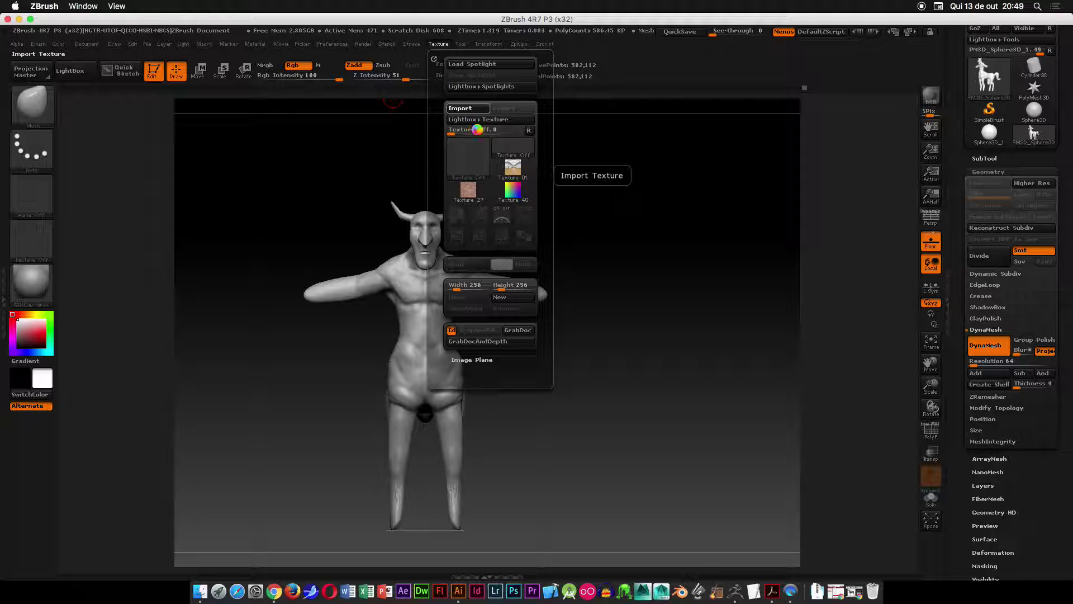
{"action": "left_click", "coordinate": [468, 108]}
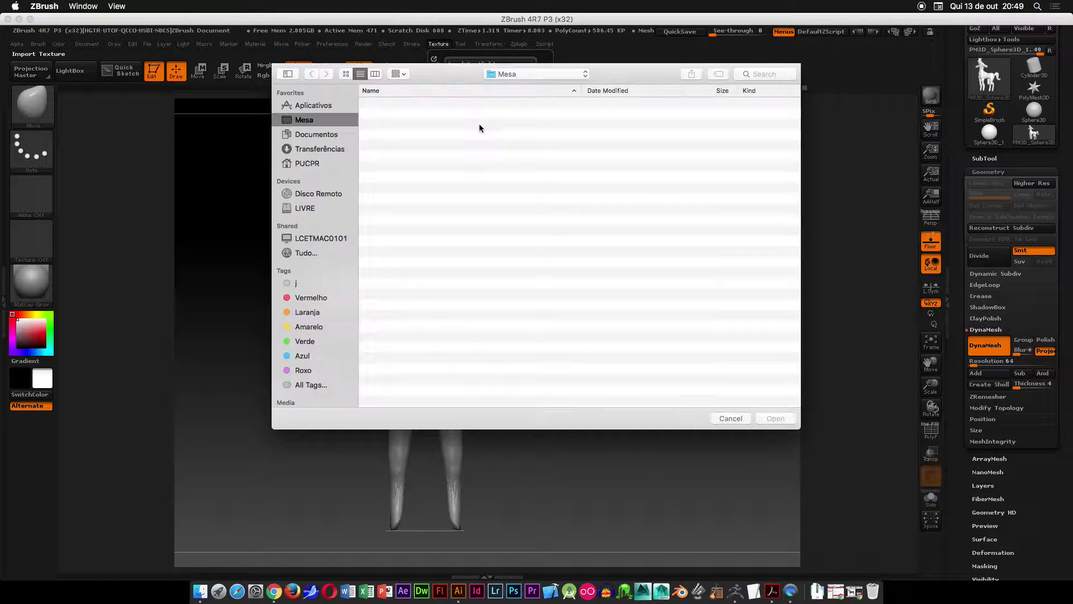
{"action": "left_click", "coordinate": [414, 126]}
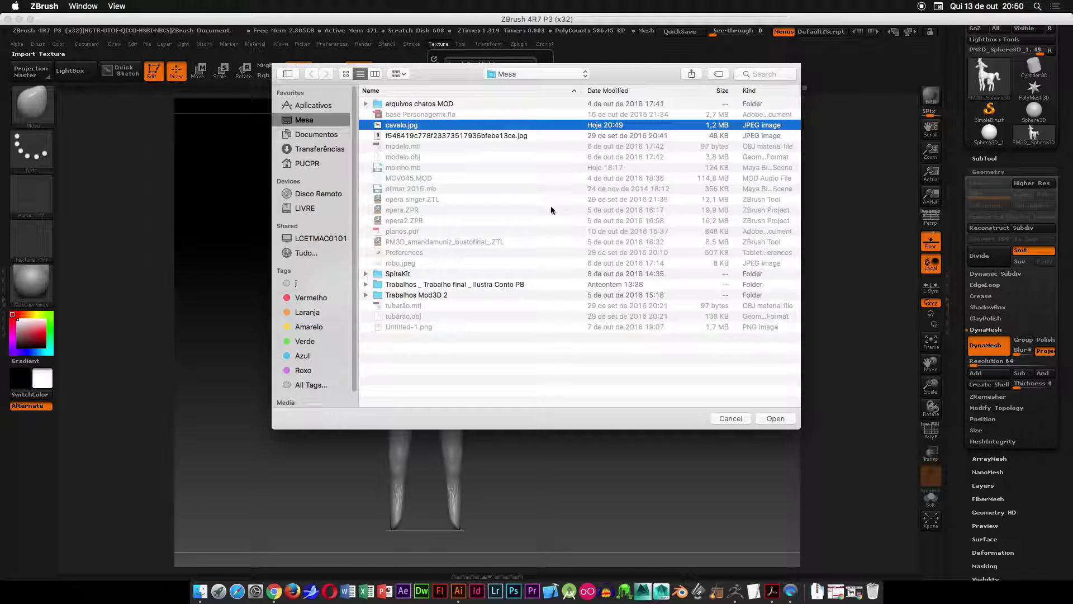
{"action": "left_click", "coordinate": [778, 416]}
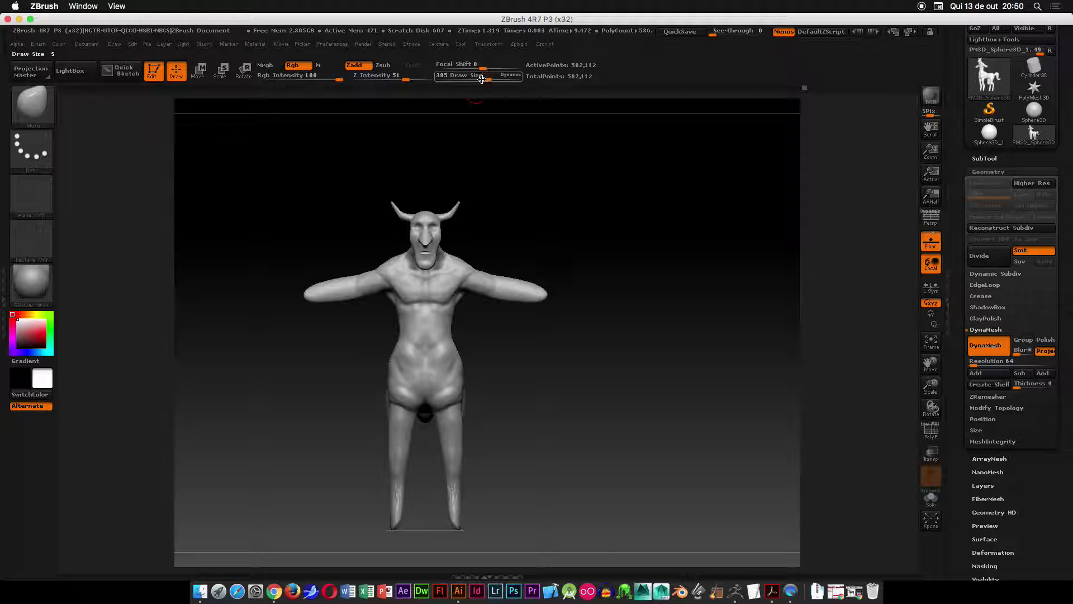
{"action": "left_click", "coordinate": [441, 44]}
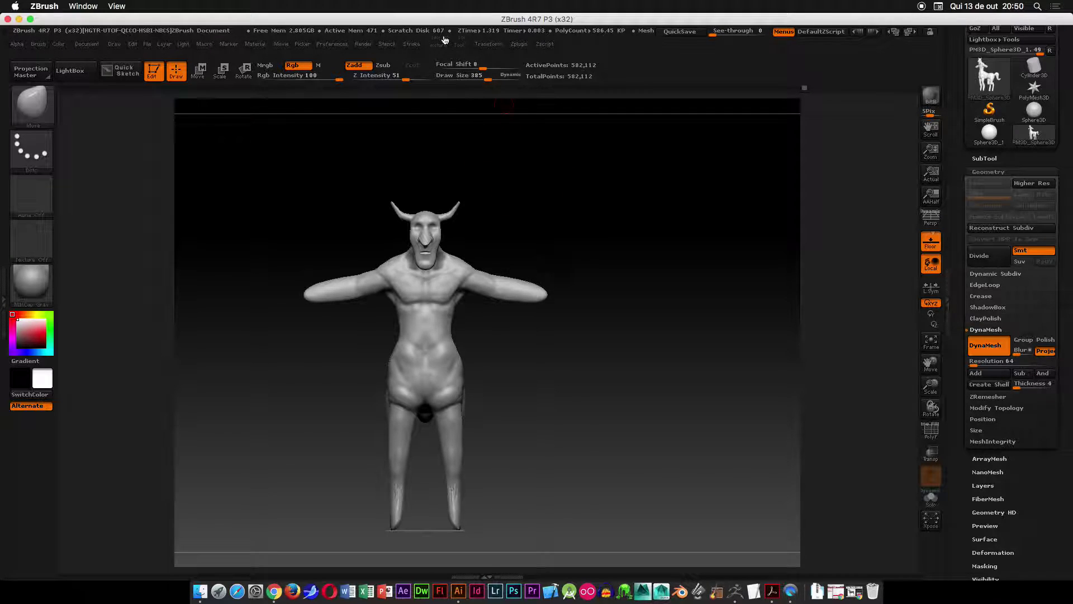
{"action": "left_click", "coordinate": [440, 45]}
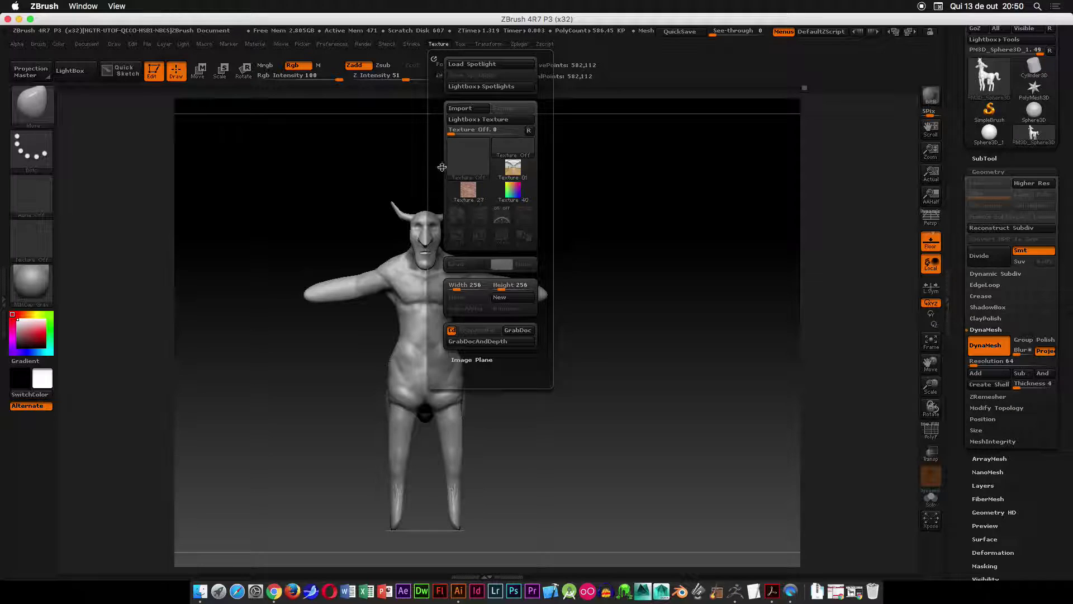
{"action": "left_click", "coordinate": [460, 109]}
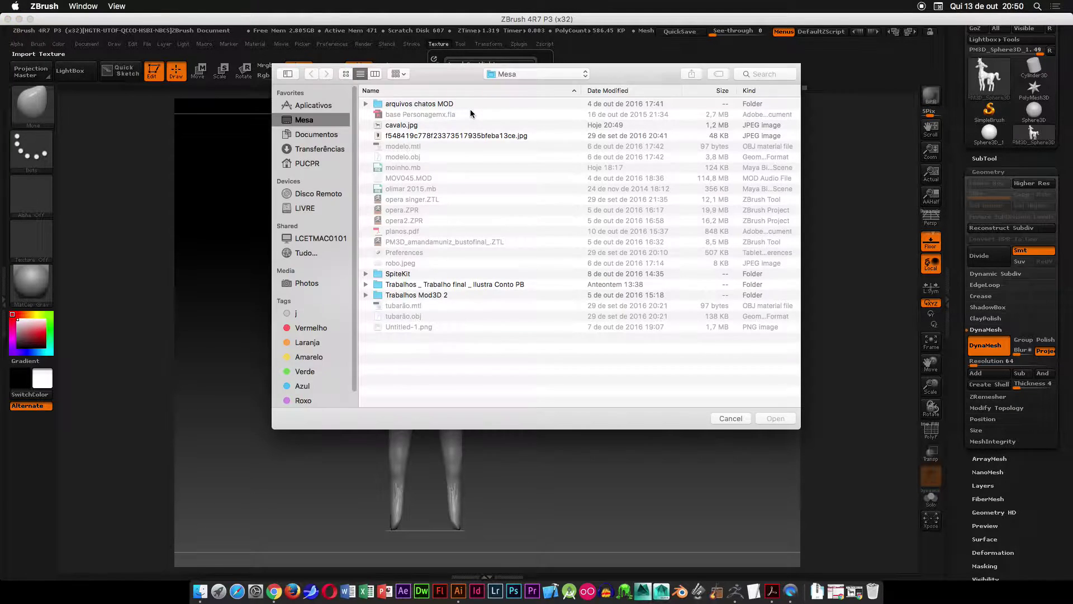
{"action": "left_click", "coordinate": [404, 128]}
{"action": "left_click", "coordinate": [776, 419]}
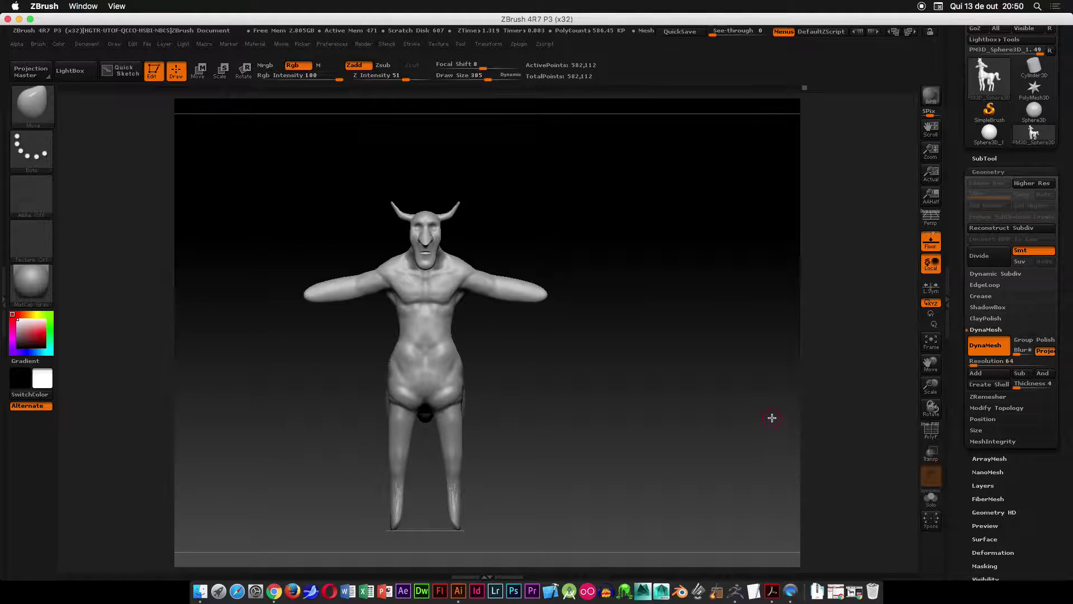
- Try the colour gradient Texture 40 and the gallery-room Texture 01 as the current texture
{"action": "left_click", "coordinate": [441, 46]}
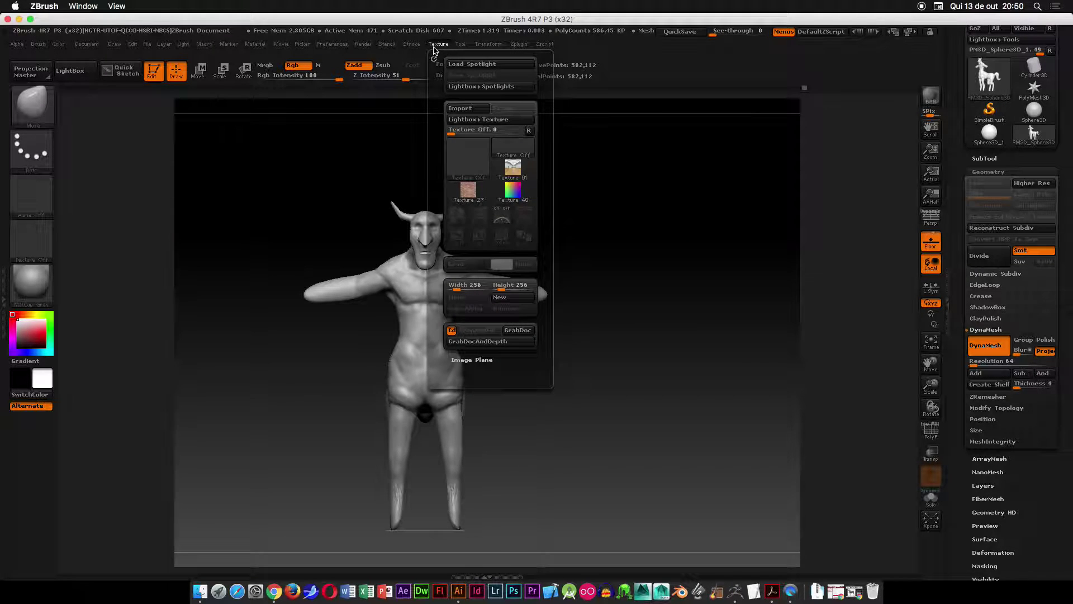
{"action": "left_click", "coordinate": [531, 195]}
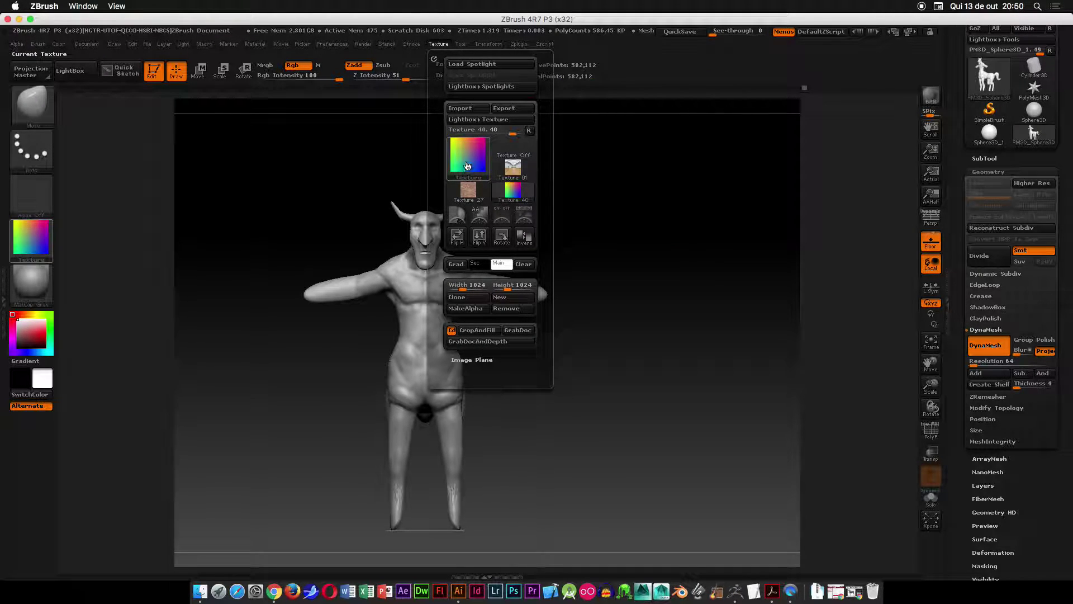
{"action": "left_click", "coordinate": [520, 176]}
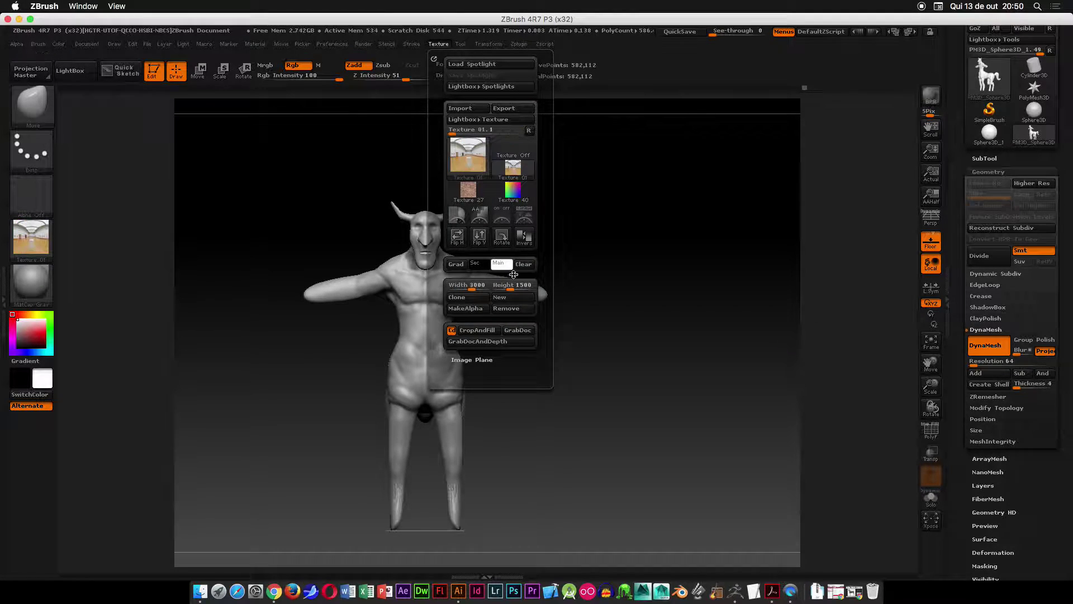
{"action": "left_click", "coordinate": [437, 46]}
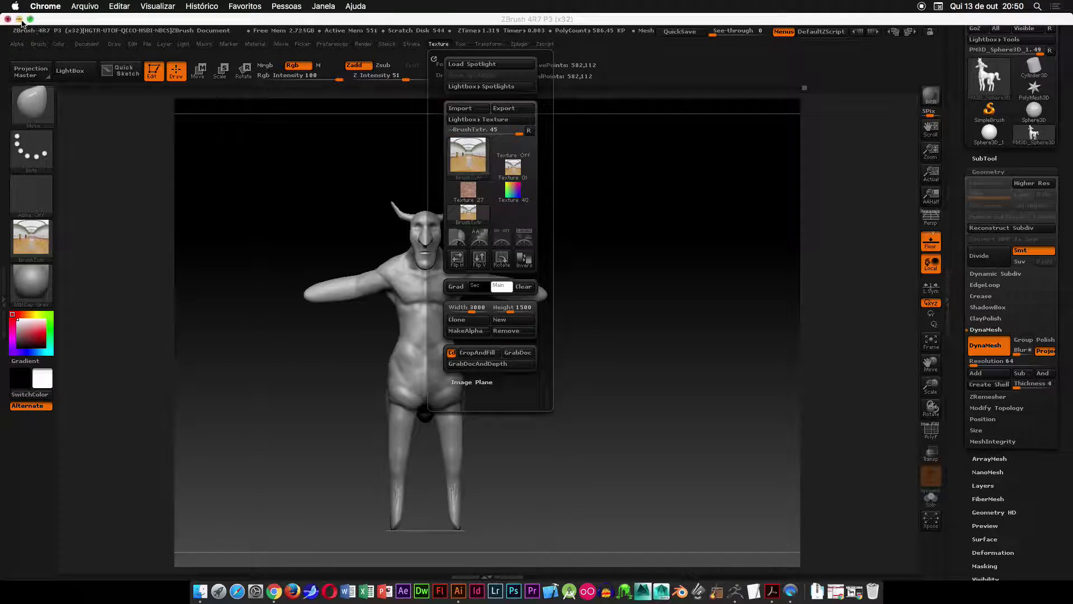
- Minimize ZBrush, open cavalo.jpg from the desktop in Preview, shift its window toward the far side of the desktop and return to ZBrush
{"action": "left_click", "coordinate": [19, 19]}
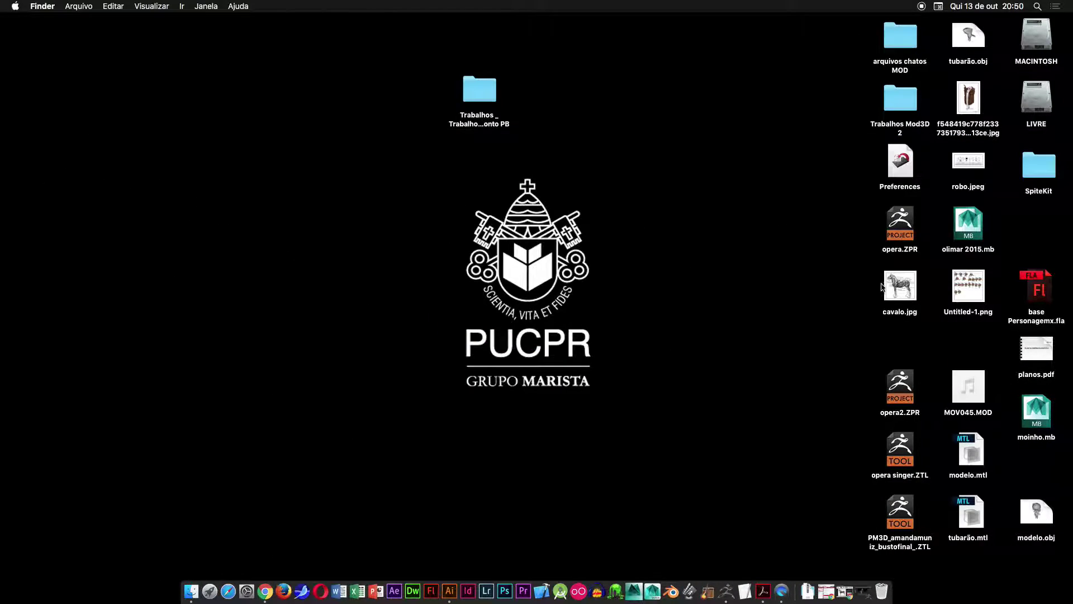
{"action": "left_click", "coordinate": [896, 289]}
{"action": "double_click", "coordinate": [901, 291]}
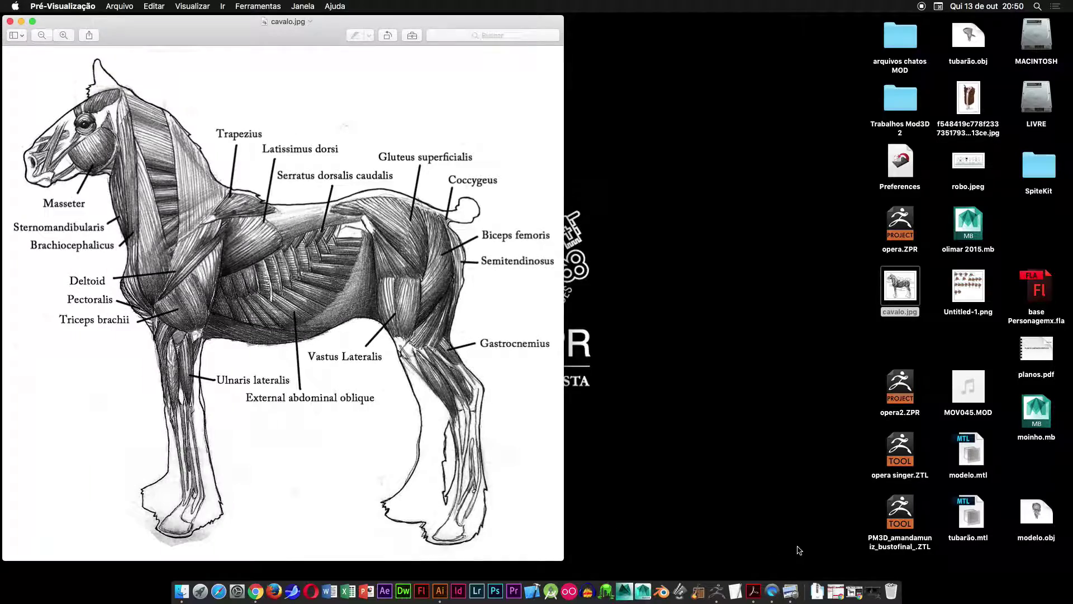
{"action": "left_click_drag", "start_coordinate": [334, 22], "coordinate": [919, 31]}
{"action": "left_click", "coordinate": [873, 591]}
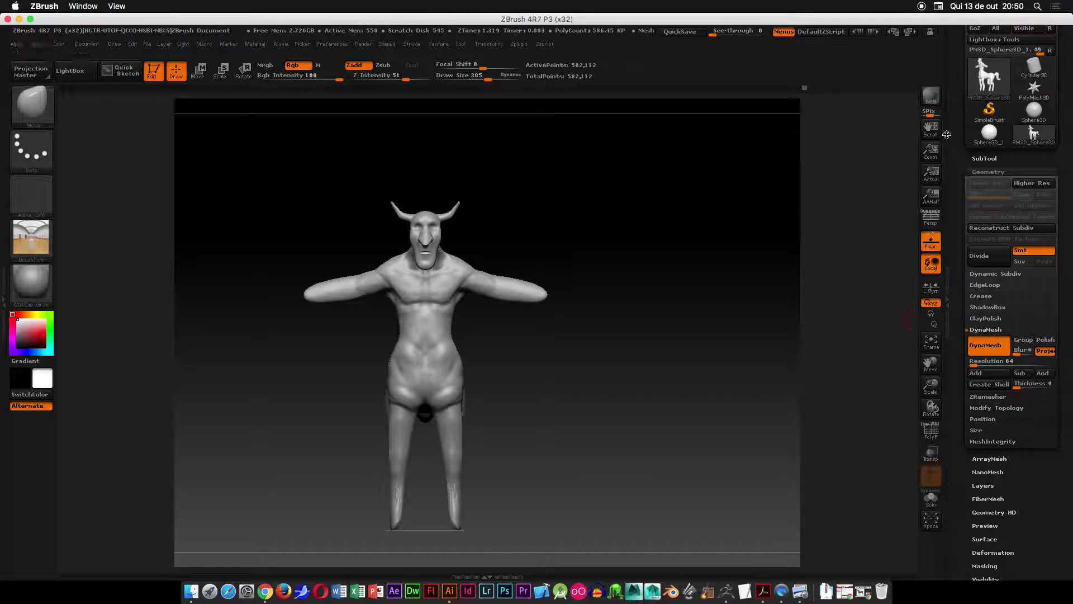
- Narrow the ZBrush window, place it beside the horse diagram and frame the whole creature in the canvas
{"action": "left_click_drag", "start_coordinate": [1063, 349], "coordinate": [1009, 358]}
{"action": "left_click_drag", "start_coordinate": [1009, 574], "coordinate": [741, 569]}
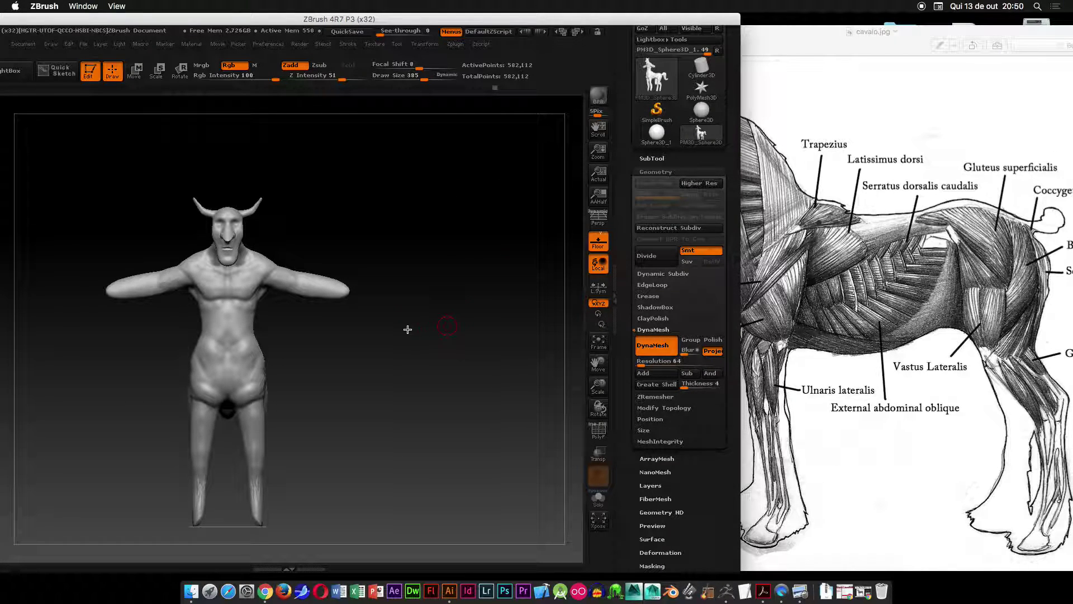
{"action": "left_click_drag", "start_coordinate": [527, 20], "coordinate": [589, 22]}
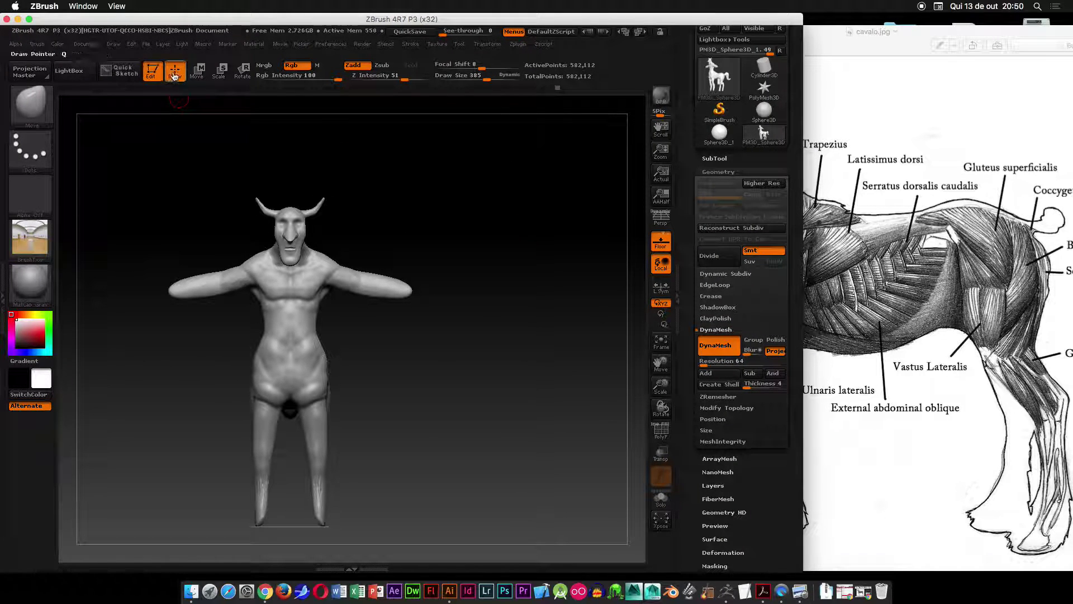
{"action": "key", "text": "f"}
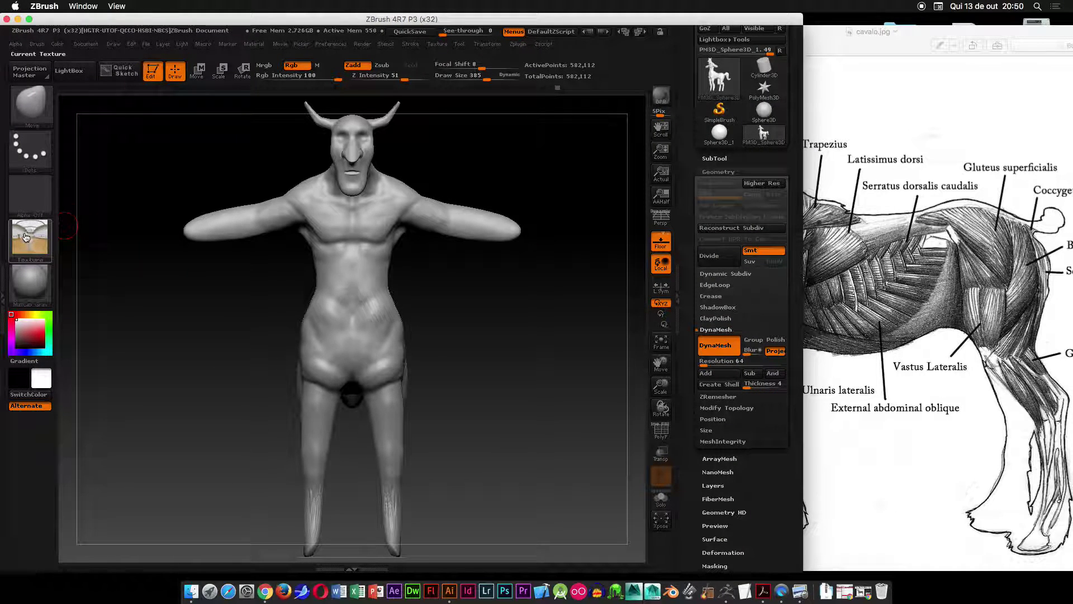
{"action": "left_click", "coordinate": [24, 232]}
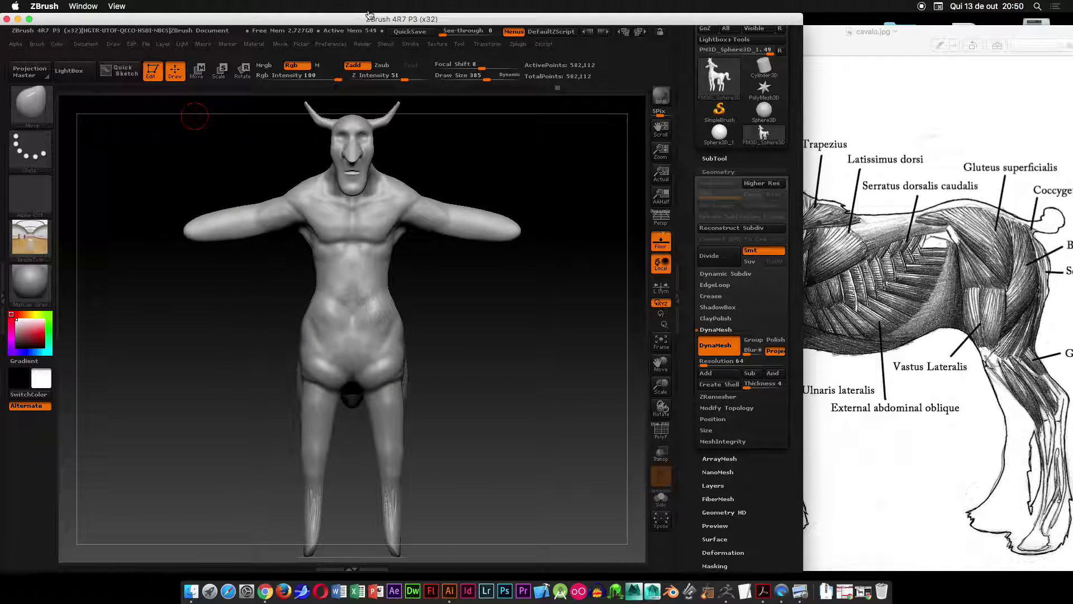
- Reposition and widen the ZBrush window over the horse diagram, and expand it to full screen
{"action": "left_click_drag", "start_coordinate": [368, 15], "coordinate": [434, 15]}
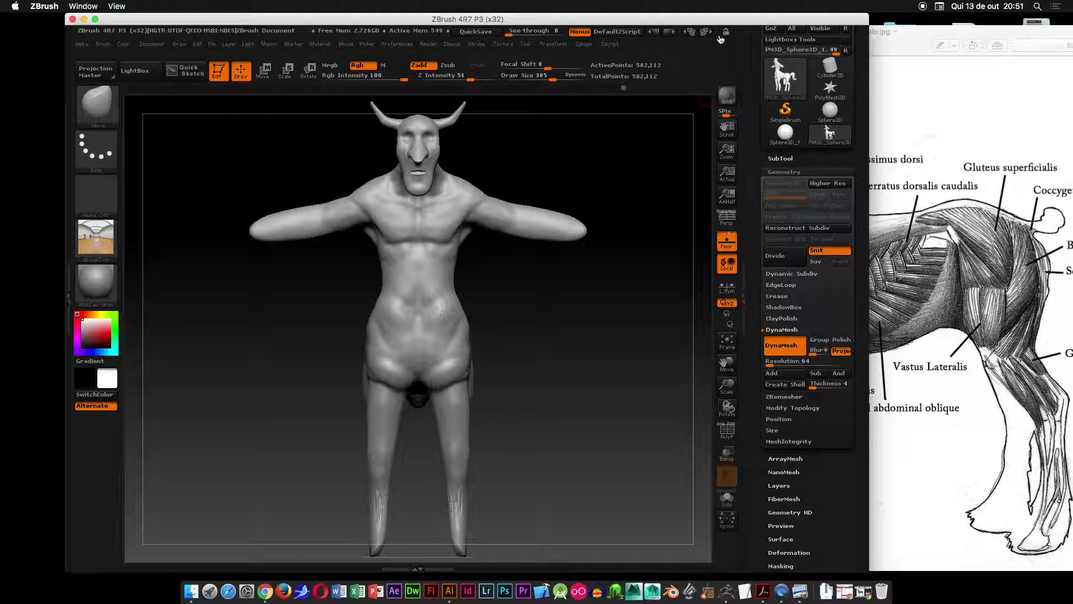
{"action": "left_click_drag", "start_coordinate": [866, 246], "coordinate": [1010, 246]}
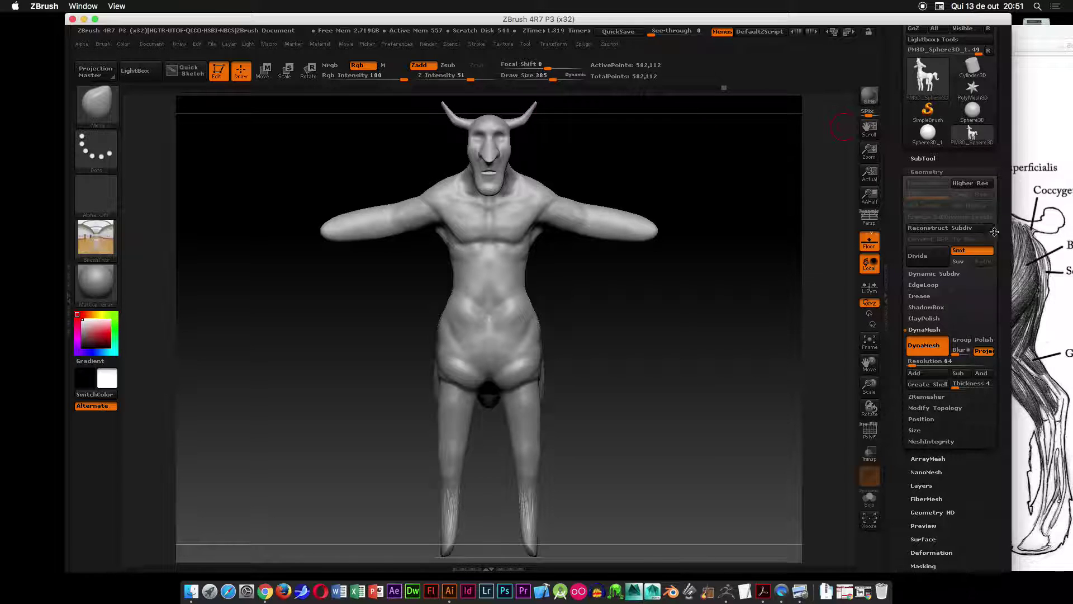
{"action": "left_click_drag", "start_coordinate": [1010, 146], "coordinate": [1003, 213]}
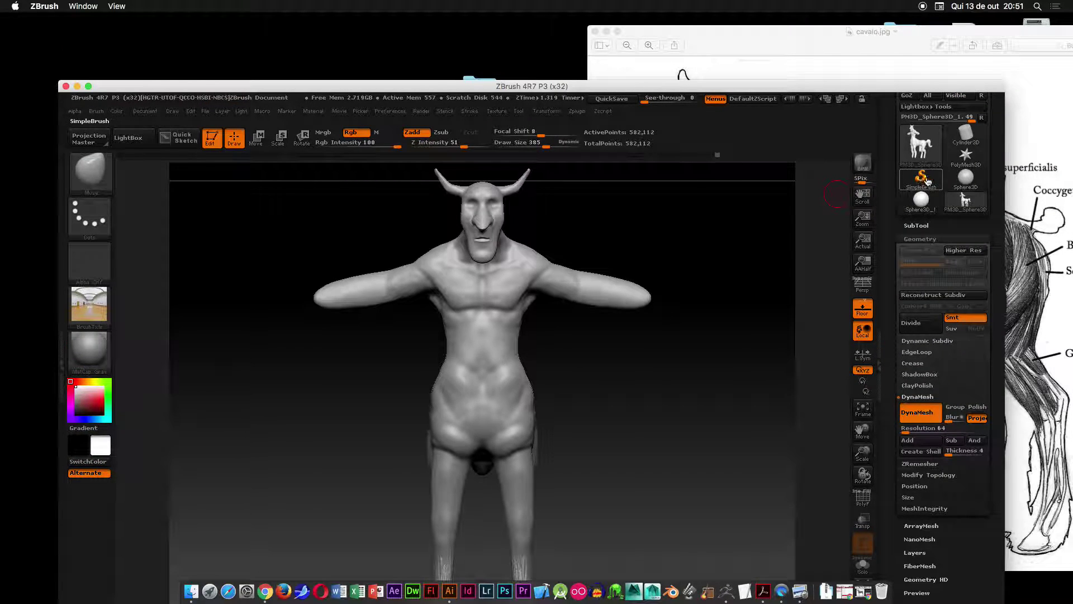
{"action": "left_click", "coordinate": [89, 88]}
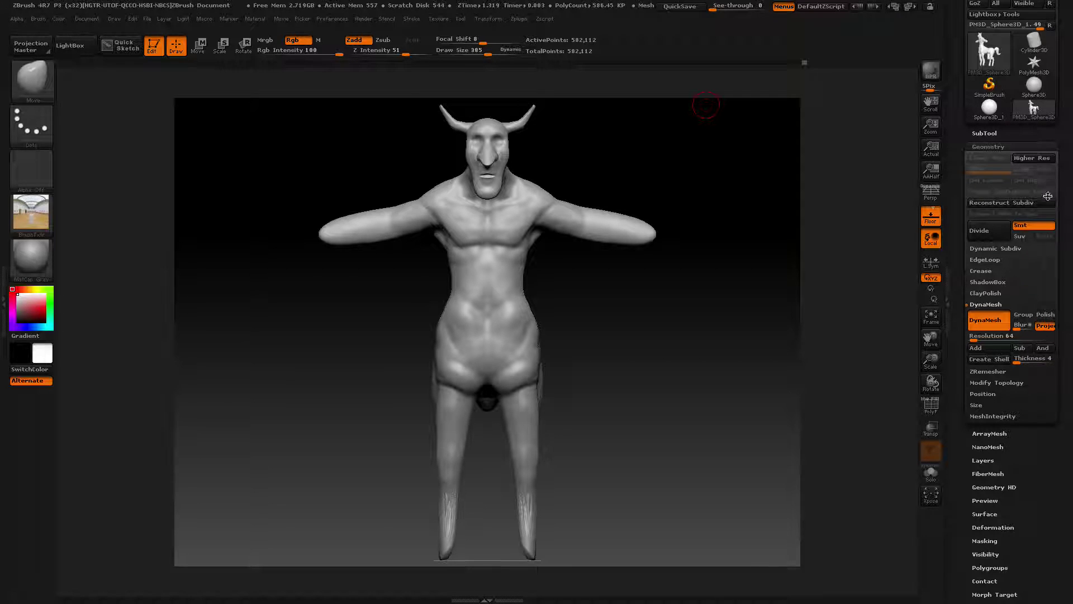
- Save the project to the desktop as ZBrushProject.zpr and quit ZBrush
{"action": "left_click", "coordinate": [148, 21]}
{"action": "key", "text": "ctrl"}
{"action": "key", "text": "ctrl+s"}
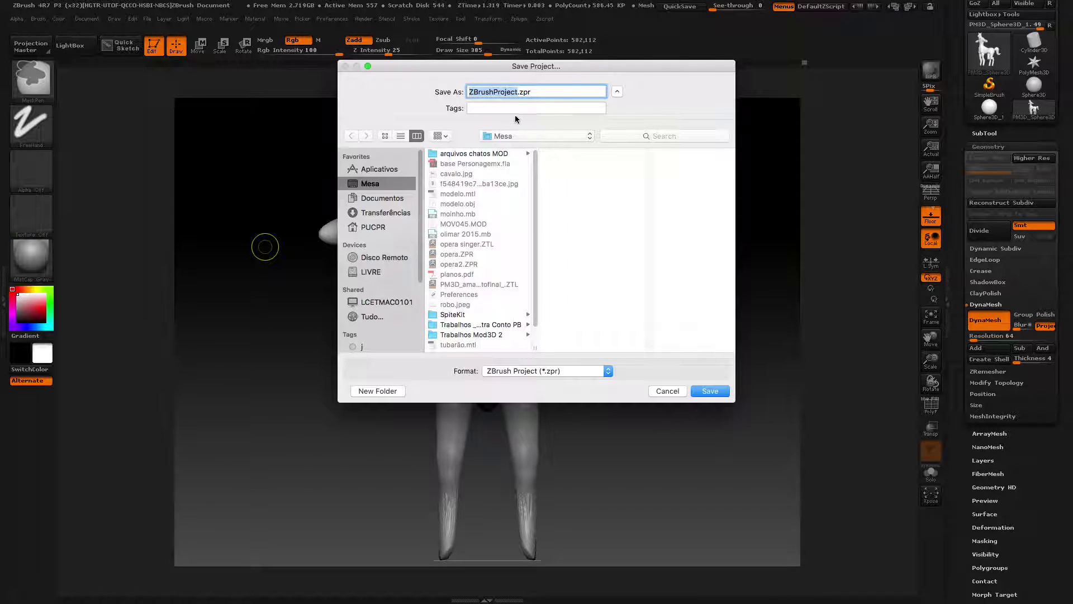
{"action": "left_click", "coordinate": [716, 392]}
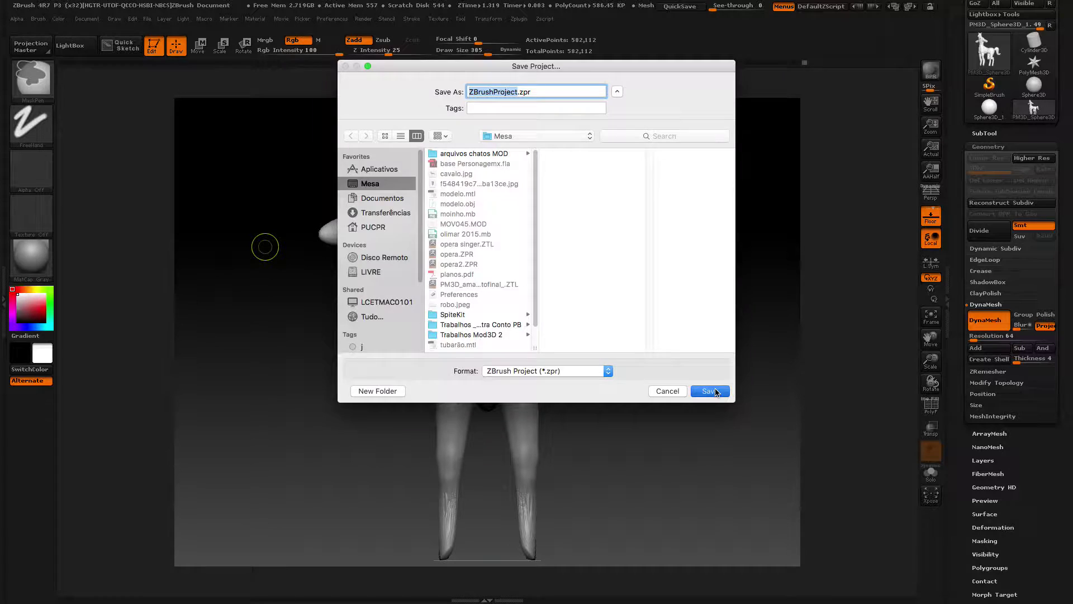
{"action": "key", "text": "super+q"}
{"action": "left_click", "coordinate": [497, 194]}
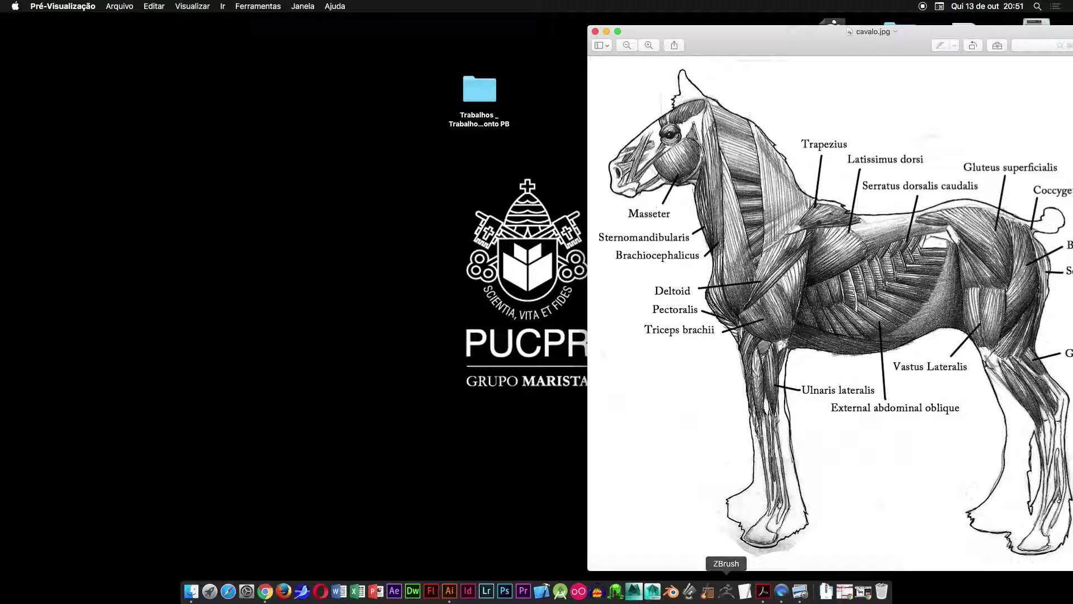
- Relaunch ZBrush and open ZBrushProject.ZPR from the desktop
{"action": "left_click", "coordinate": [726, 592]}
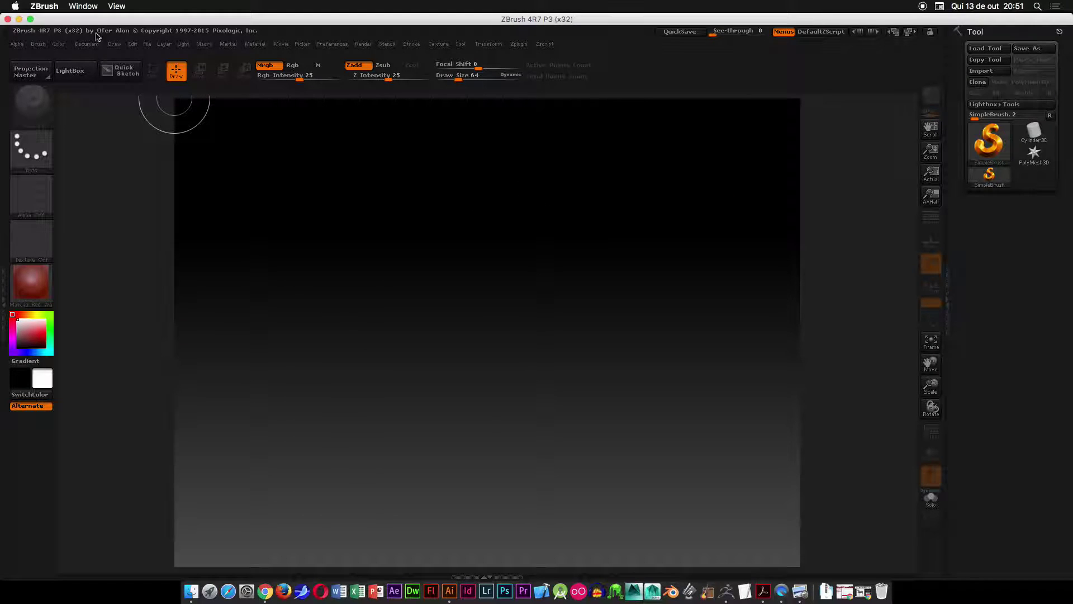
{"action": "left_click", "coordinate": [148, 48]}
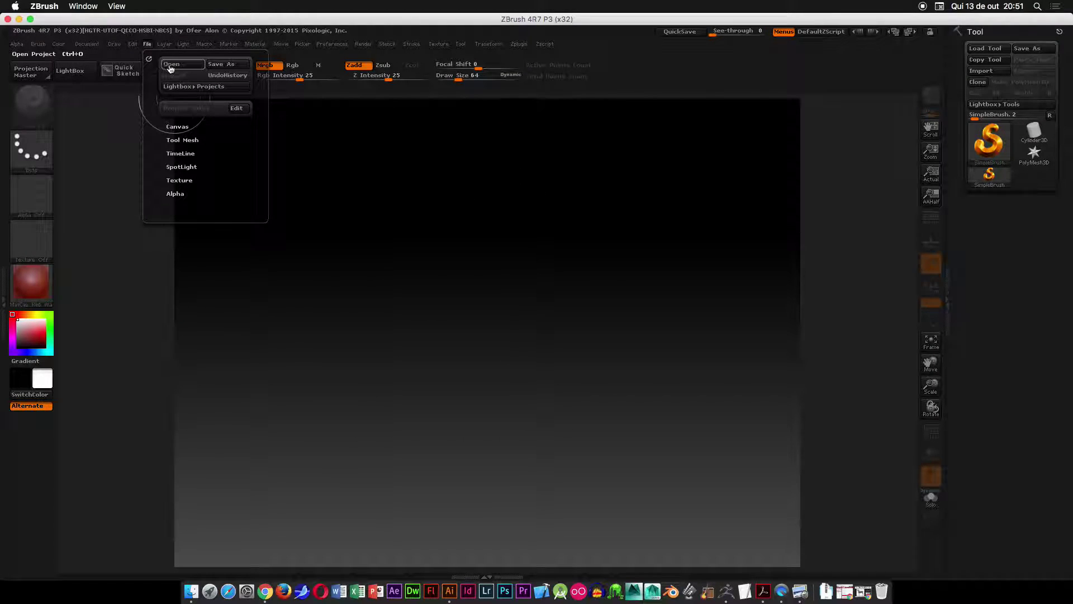
{"action": "left_click", "coordinate": [171, 64]}
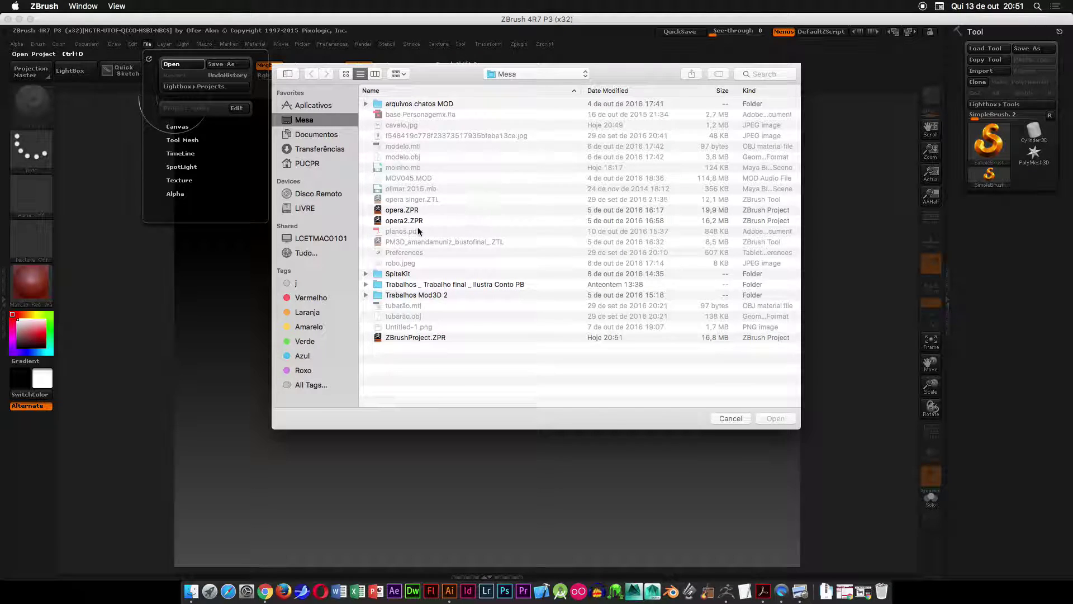
{"action": "left_click", "coordinate": [405, 339]}
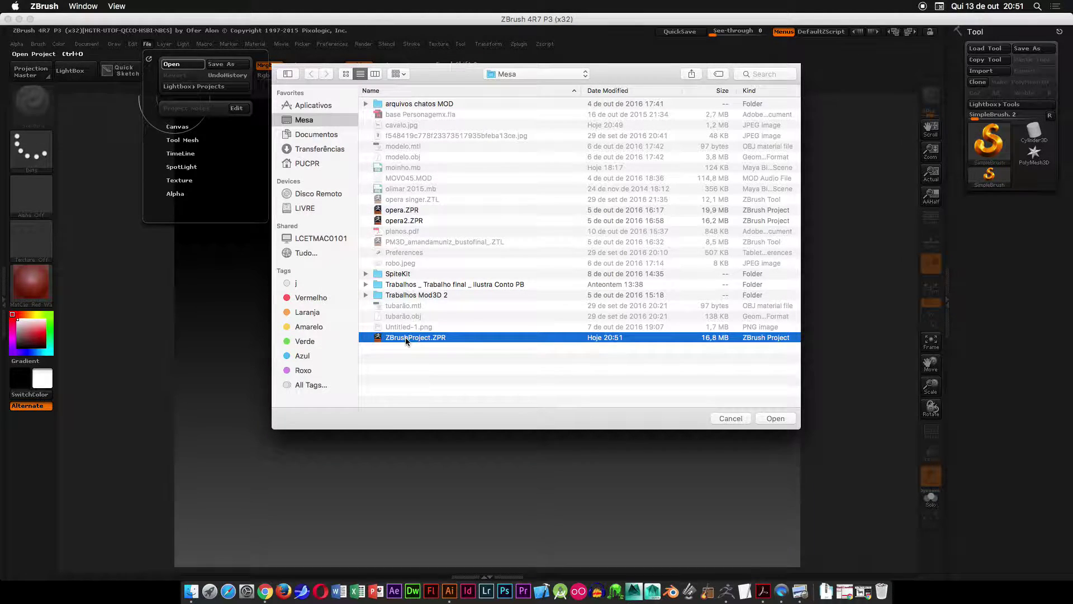
{"action": "double_click", "coordinate": [406, 337]}
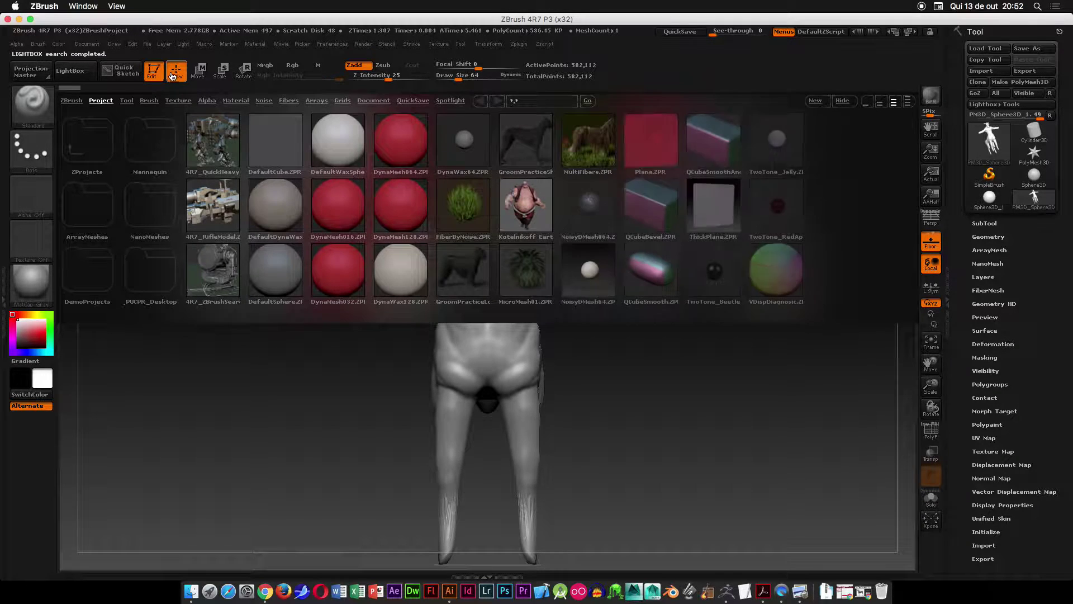
- Hide LightBox and set the window See-through to 45 with the creature in side view beside the horse muscle diagram
{"action": "left_click", "coordinate": [74, 72]}
{"action": "mouse_move", "coordinate": [669, 272]}
{"action": "left_mouse_down"}
{"action": "mouse_move", "coordinate": [641, 274]}
{"action": "mouse_move", "coordinate": [857, 142]}
{"action": "left_mouse_up"}
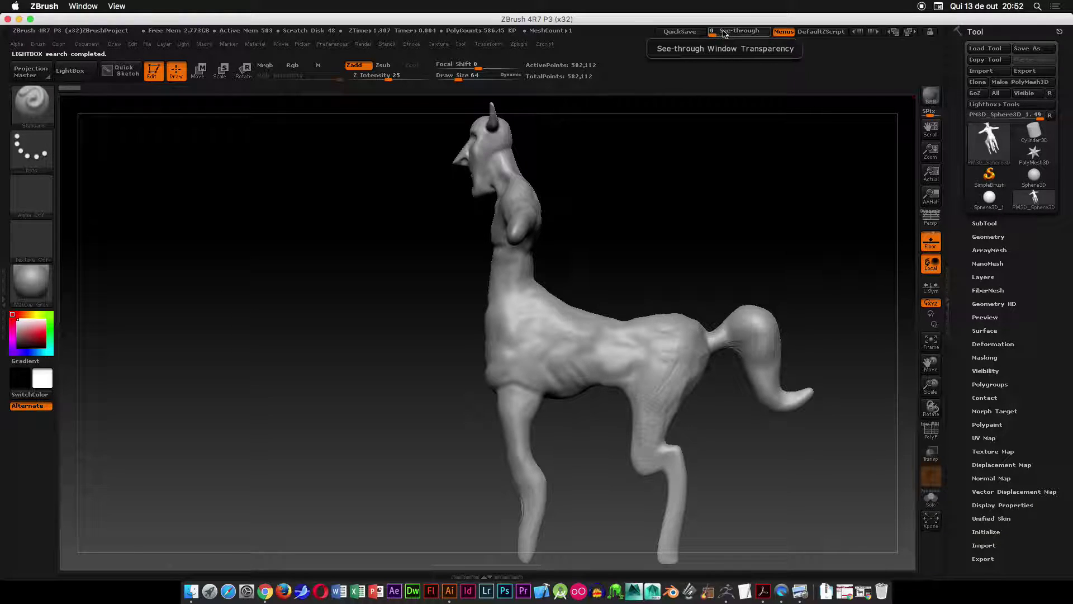
{"action": "mouse_move", "coordinate": [726, 34]}
{"action": "left_mouse_down"}
{"action": "mouse_move", "coordinate": [778, 41]}
{"action": "mouse_move", "coordinate": [737, 32]}
{"action": "left_mouse_up"}
{"action": "left_click_drag", "start_coordinate": [588, 232], "coordinate": [340, 174], "text": "alt"}
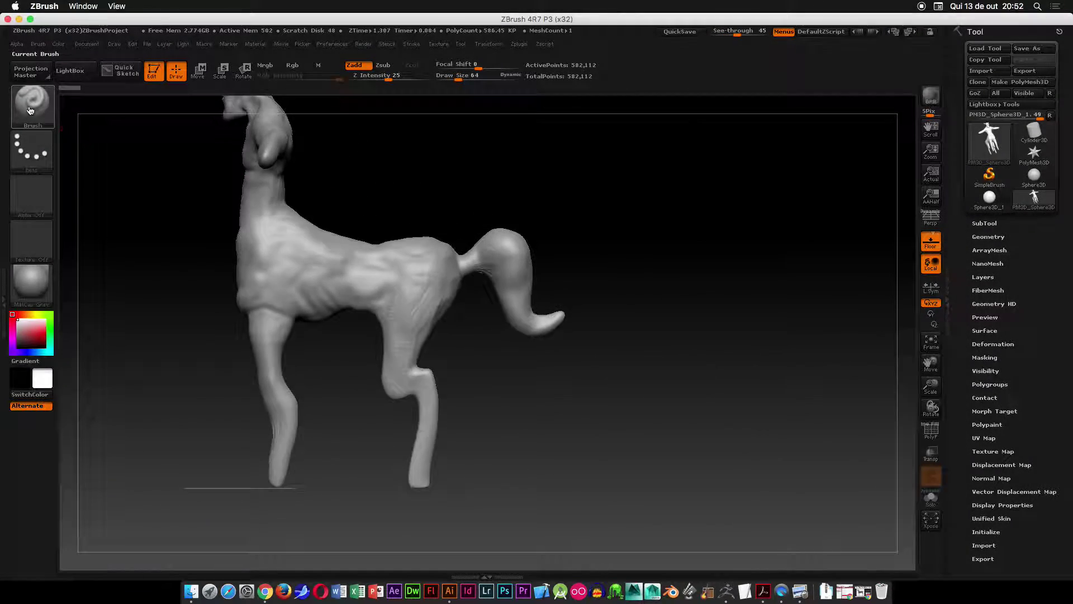
- Select the ClayBuildup brush with Focal Shift 40 and lay the first muscle strokes on the horse body's front shoulder
{"action": "left_click", "coordinate": [44, 111]}
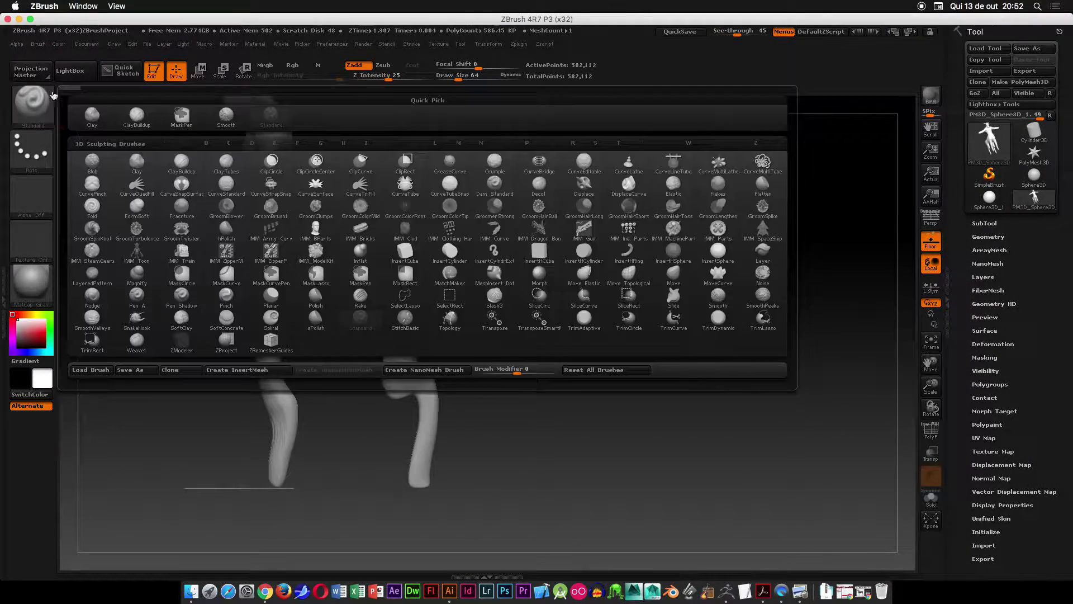
{"action": "left_click", "coordinate": [44, 112]}
{"action": "left_click", "coordinate": [138, 116]}
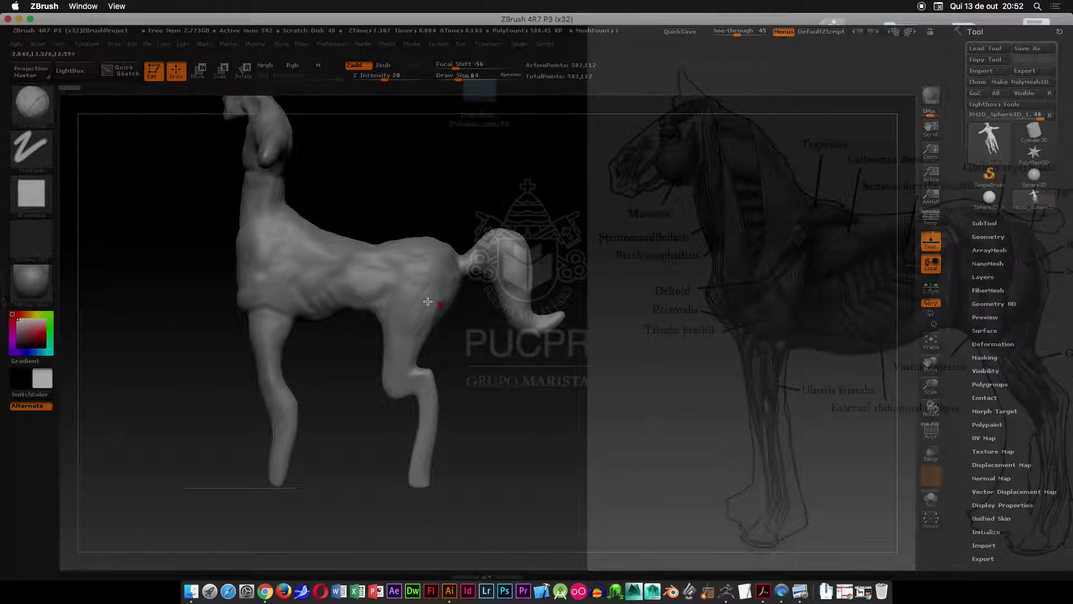
{"action": "key", "text": "space"}
{"action": "left_click_drag", "start_coordinate": [436, 276], "coordinate": [461, 277]}
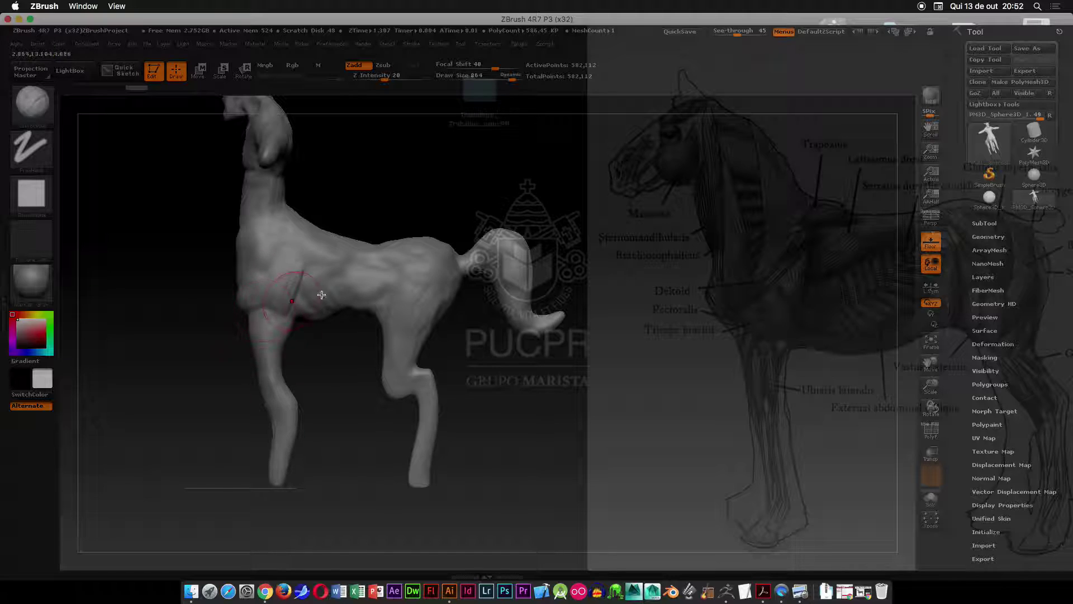
{"action": "right_click_drag", "start_coordinate": [359, 411], "coordinate": [436, 369], "text": "alt"}
{"action": "mouse_move", "coordinate": [391, 302]}
{"action": "right_mouse_down", "text": "ctrl"}
{"action": "mouse_move", "coordinate": [371, 340]}
{"action": "mouse_move", "coordinate": [368, 318]}
{"action": "right_mouse_up", "text": "ctrl"}
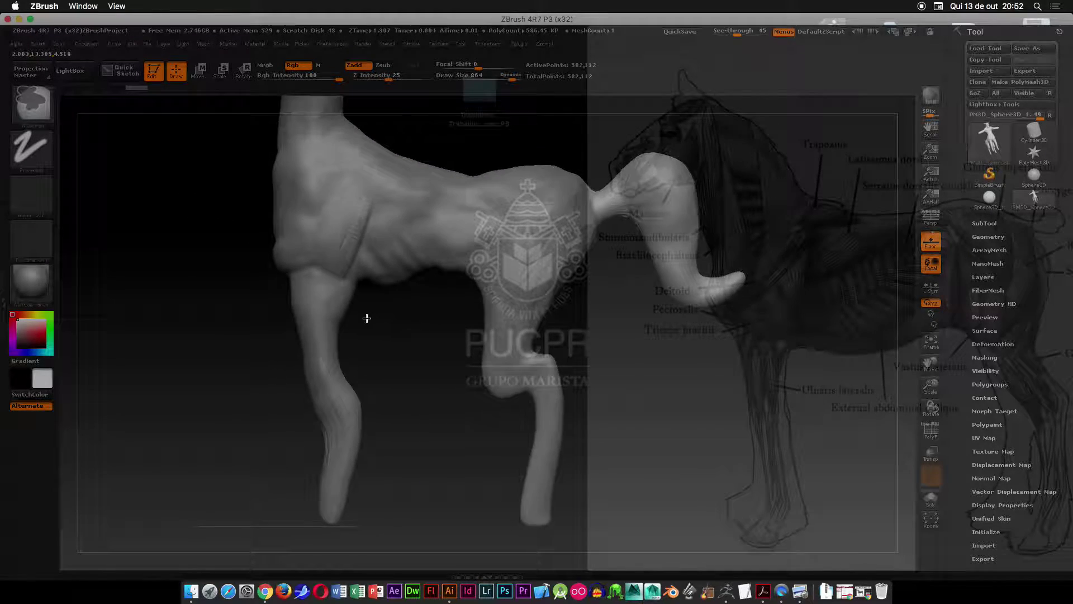
- Resize the ClayBuildup brush and build up the muscles where the shoulder meets the upper foreleg
{"action": "key", "text": "space"}
{"action": "left_click", "coordinate": [305, 244]}
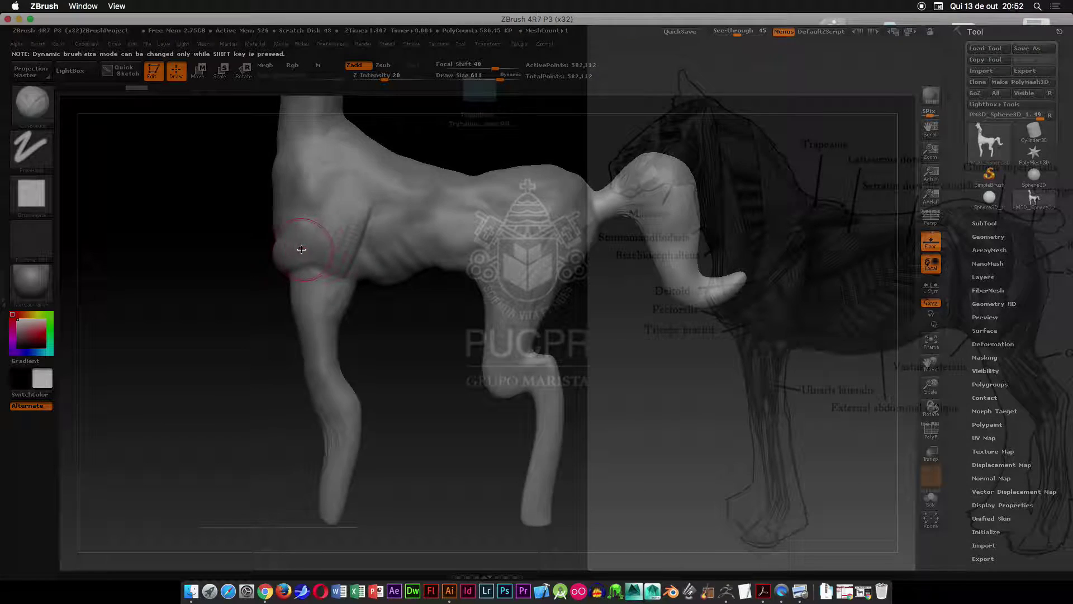
{"action": "mouse_move", "coordinate": [307, 246]}
{"action": "left_mouse_down"}
{"action": "mouse_move", "coordinate": [298, 261]}
{"action": "mouse_move", "coordinate": [319, 240]}
{"action": "mouse_move", "coordinate": [344, 271]}
{"action": "mouse_move", "coordinate": [289, 249]}
{"action": "mouse_move", "coordinate": [290, 271]}
{"action": "mouse_move", "coordinate": [323, 288]}
{"action": "mouse_move", "coordinate": [354, 266]}
{"action": "left_mouse_up"}
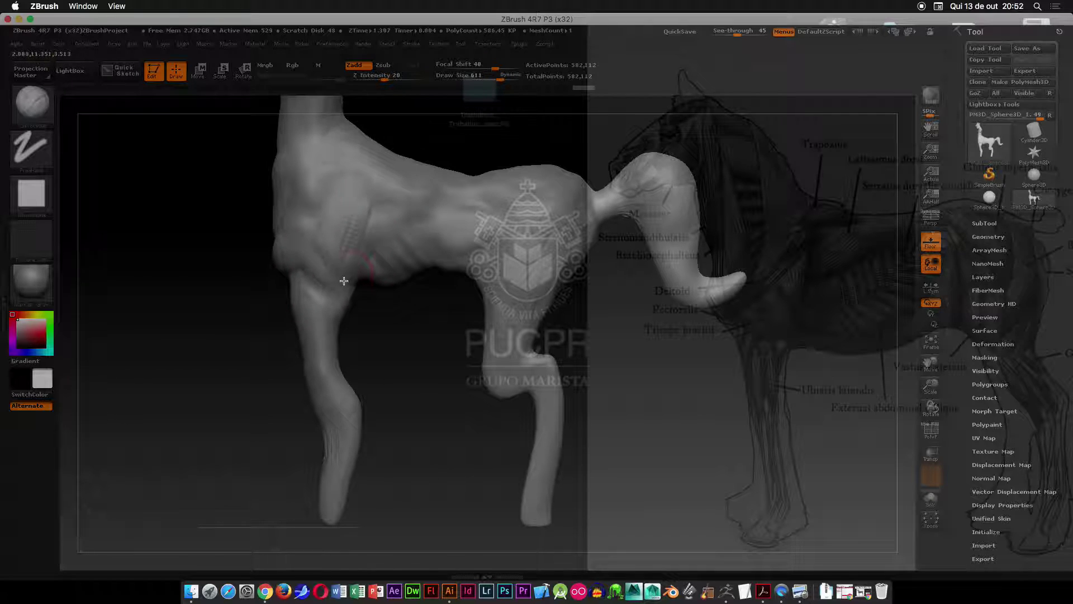
{"action": "mouse_move", "coordinate": [366, 206]}
{"action": "left_mouse_down"}
{"action": "mouse_move", "coordinate": [342, 270]}
{"action": "mouse_move", "coordinate": [326, 280]}
{"action": "mouse_move", "coordinate": [330, 242]}
{"action": "left_mouse_up"}
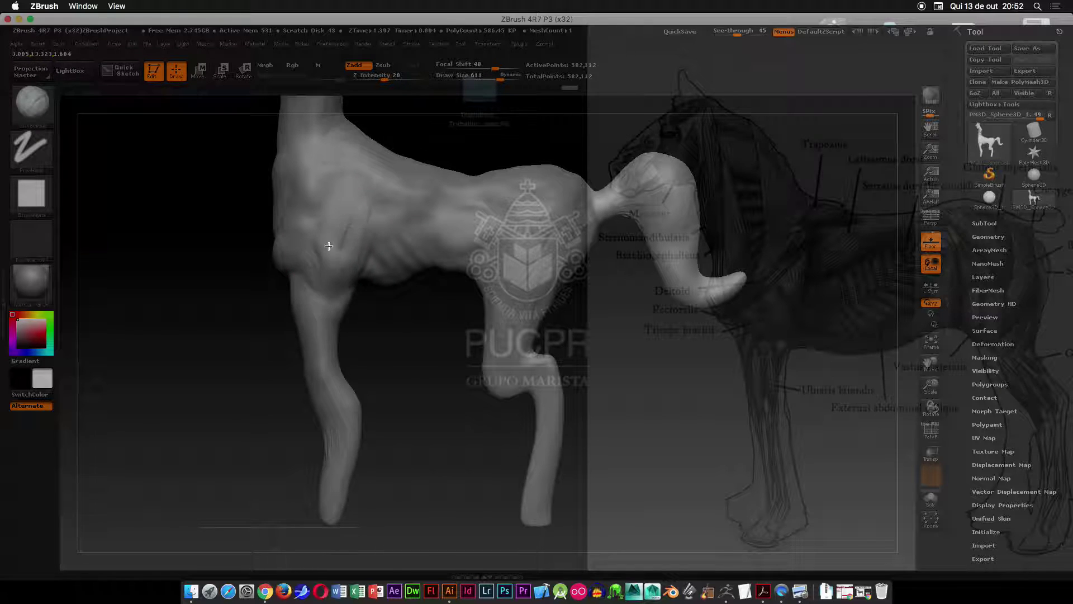
- Sculpt muscle forms behind the shoulder and along the upper ribcage with ClayBuildup, following the horse diagram
{"action": "left_click_drag", "start_coordinate": [410, 347], "coordinate": [292, 352], "text": "alt"}
{"action": "mouse_move", "coordinate": [278, 207]}
{"action": "left_mouse_down"}
{"action": "mouse_move", "coordinate": [259, 216]}
{"action": "mouse_move", "coordinate": [275, 211]}
{"action": "mouse_move", "coordinate": [269, 221]}
{"action": "mouse_move", "coordinate": [272, 189]}
{"action": "left_mouse_up"}
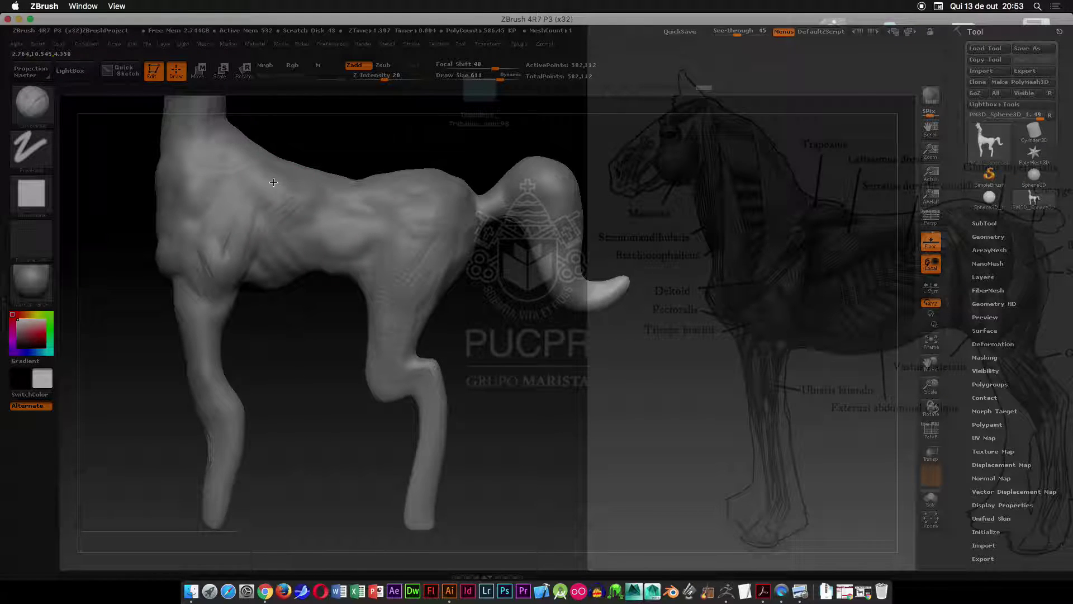
{"action": "left_click_drag", "start_coordinate": [315, 336], "coordinate": [301, 380]}
{"action": "mouse_move", "coordinate": [296, 187]}
{"action": "left_mouse_down"}
{"action": "mouse_move", "coordinate": [271, 158]}
{"action": "mouse_move", "coordinate": [271, 197]}
{"action": "mouse_move", "coordinate": [285, 212]}
{"action": "left_mouse_up"}
{"action": "mouse_move", "coordinate": [344, 170]}
{"action": "left_mouse_down"}
{"action": "mouse_move", "coordinate": [309, 181]}
{"action": "mouse_move", "coordinate": [284, 216]}
{"action": "left_mouse_up"}
{"action": "left_click_drag", "start_coordinate": [309, 357], "coordinate": [307, 297], "text": "shift"}
{"action": "left_click_drag", "start_coordinate": [277, 232], "coordinate": [270, 257]}
- Add clay strokes to the underside of the belly, then refine the ribs and flank with a smaller brush
{"action": "left_click_drag", "start_coordinate": [296, 332], "coordinate": [323, 231]}
{"action": "mouse_move", "coordinate": [252, 272]}
{"action": "left_mouse_down"}
{"action": "mouse_move", "coordinate": [245, 264]}
{"action": "mouse_move", "coordinate": [245, 287]}
{"action": "left_mouse_up"}
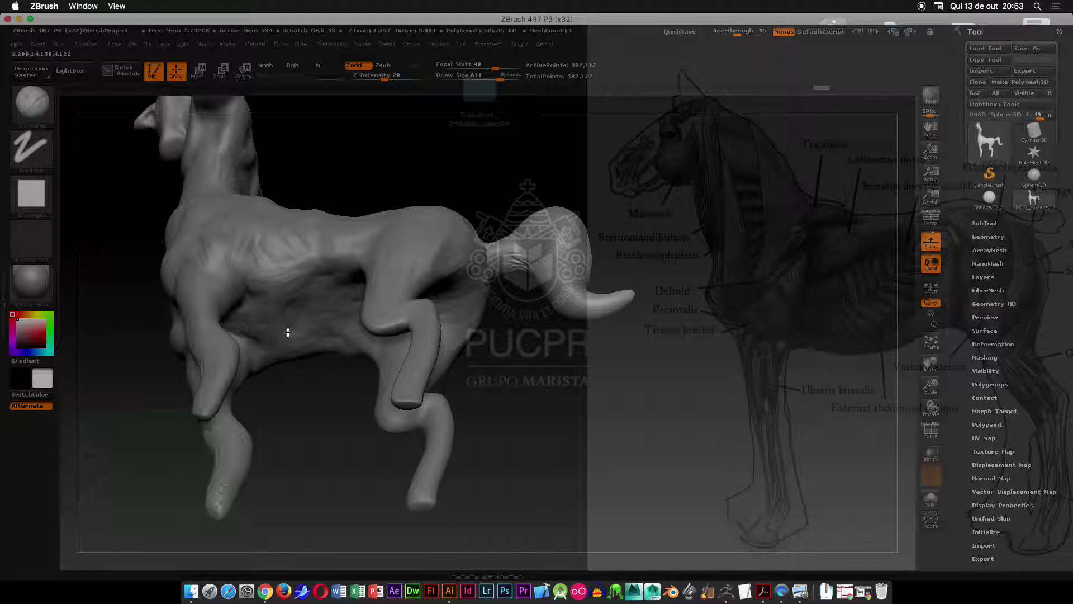
{"action": "left_click_drag", "start_coordinate": [327, 269], "coordinate": [333, 276]}
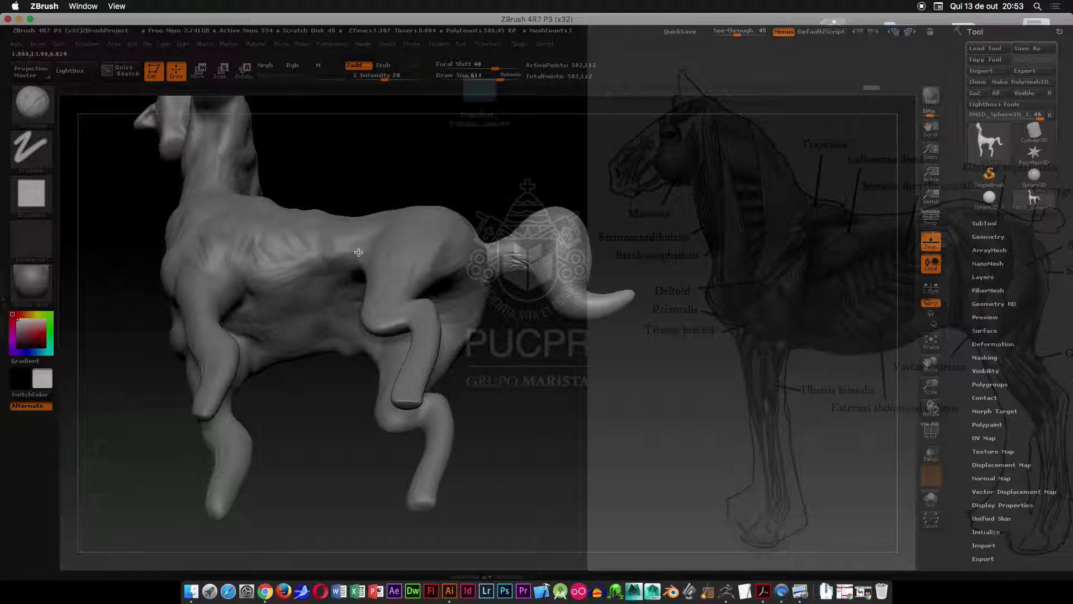
{"action": "left_click_drag", "start_coordinate": [391, 149], "coordinate": [340, 231]}
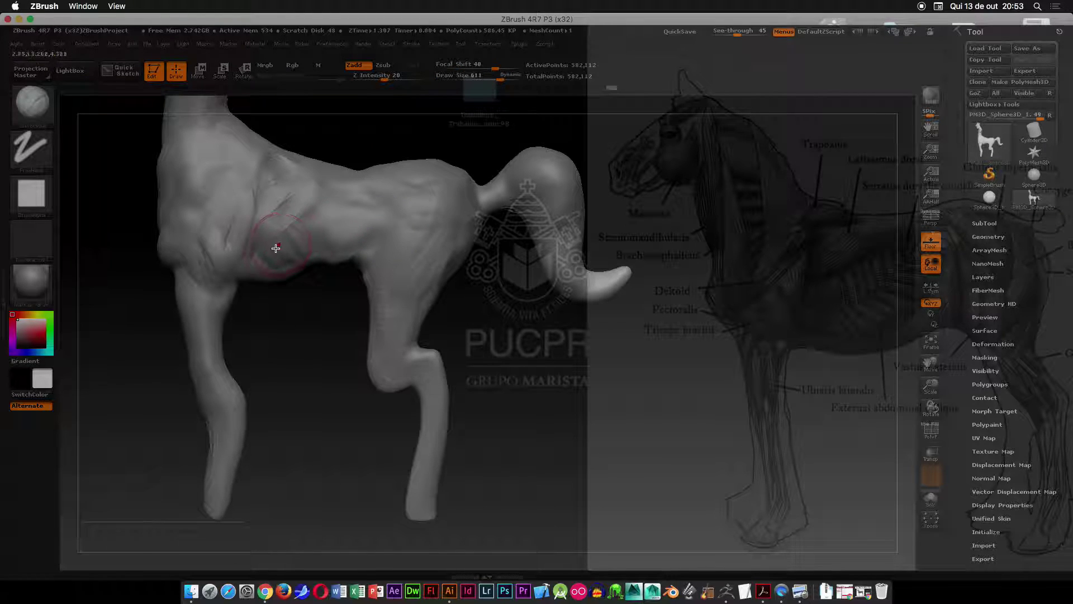
{"action": "key", "text": "space"}
{"action": "left_click_drag", "start_coordinate": [297, 247], "coordinate": [287, 246]}
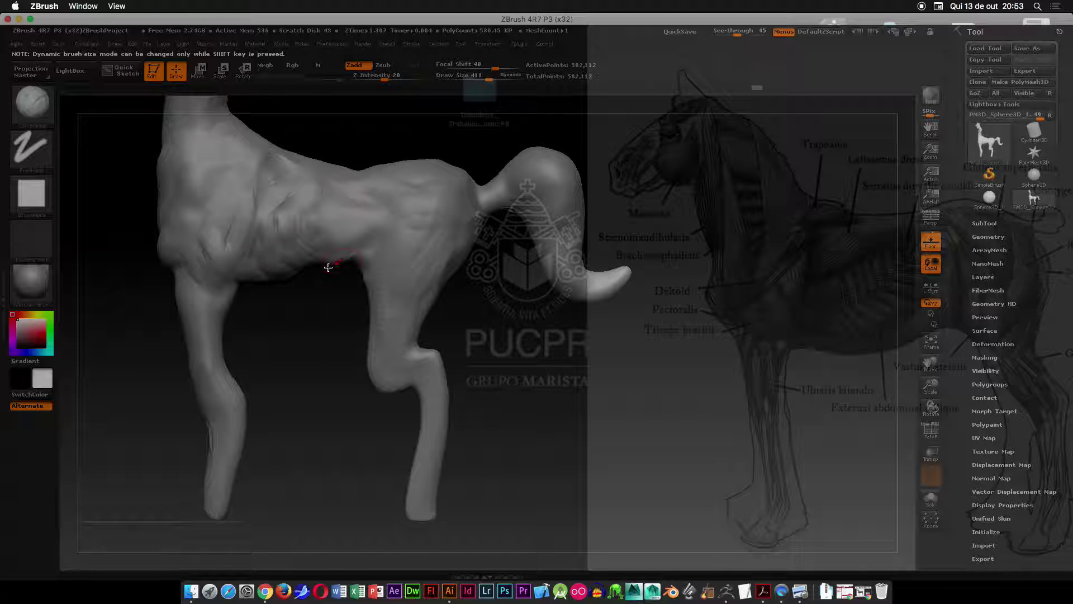
- Sculpt the thigh muscles of the hind leg with ClayBuildup at draw size 516
{"action": "mouse_move", "coordinate": [483, 301]}
{"action": "left_mouse_down", "text": "alt"}
{"action": "mouse_move", "coordinate": [408, 268]}
{"action": "mouse_move", "coordinate": [437, 261]}
{"action": "left_mouse_up", "text": "alt"}
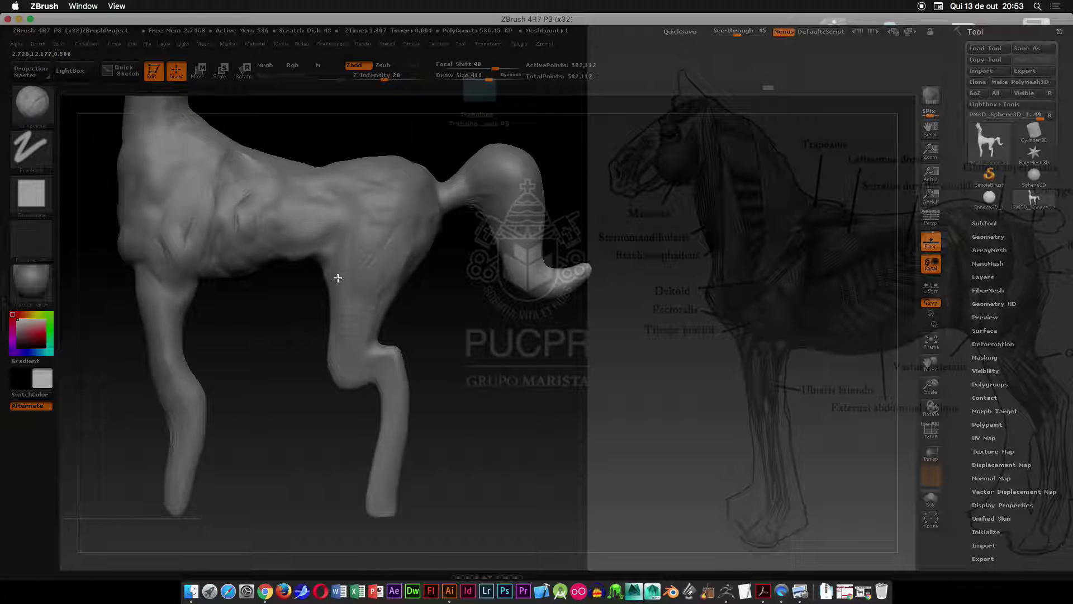
{"action": "right_click", "coordinate": [341, 251]}
{"action": "key", "text": "s"}
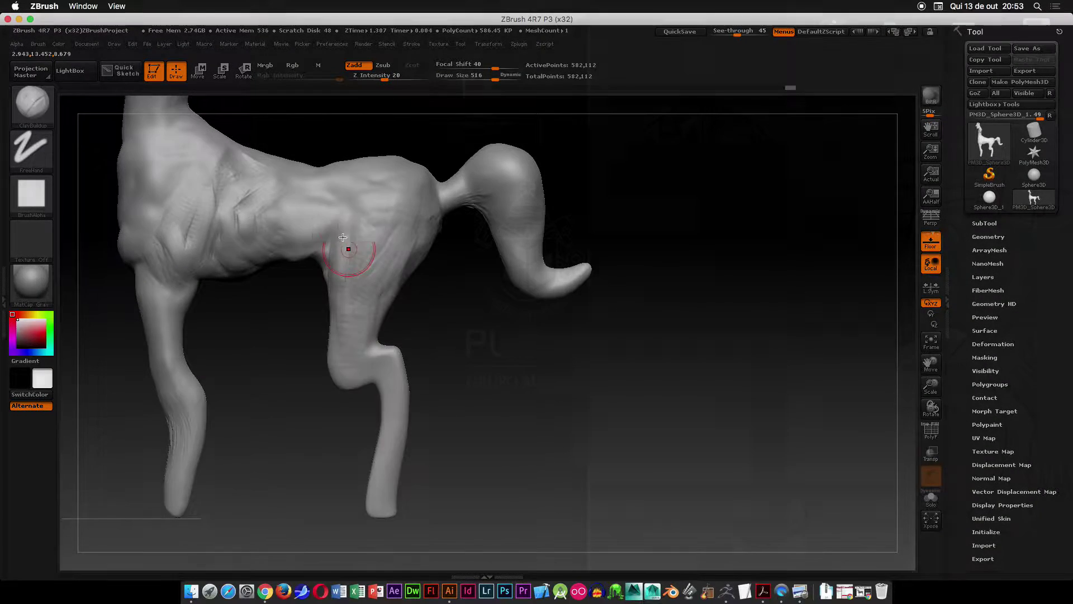
{"action": "left_click_drag", "start_coordinate": [342, 235], "coordinate": [348, 235]}
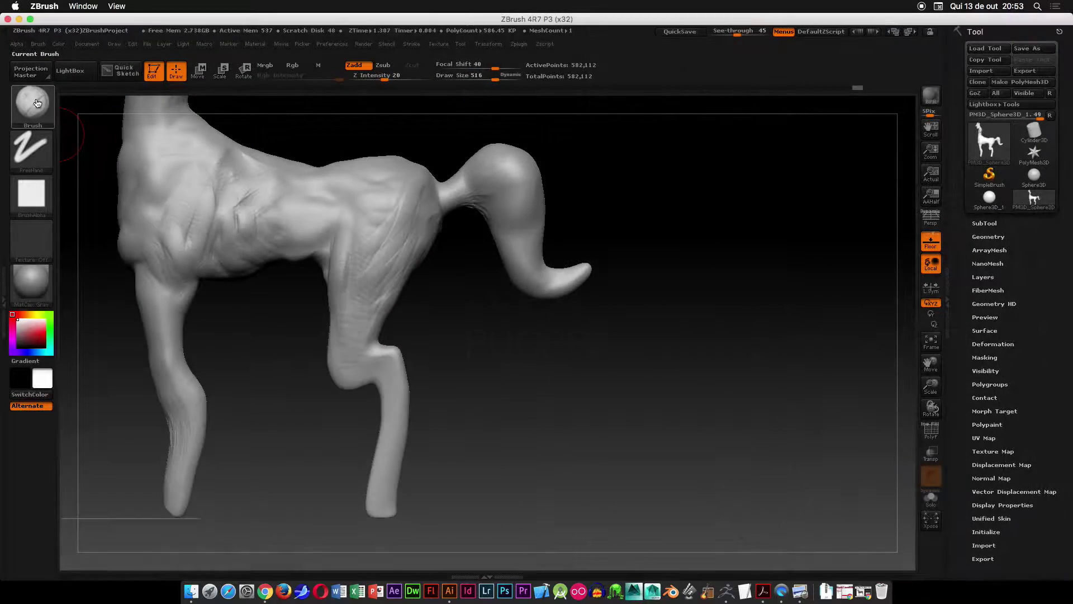
- Reshape the hind leg's hock with the Move brush at draw size 1000, pulling the joint backward
{"action": "left_click", "coordinate": [37, 103]}
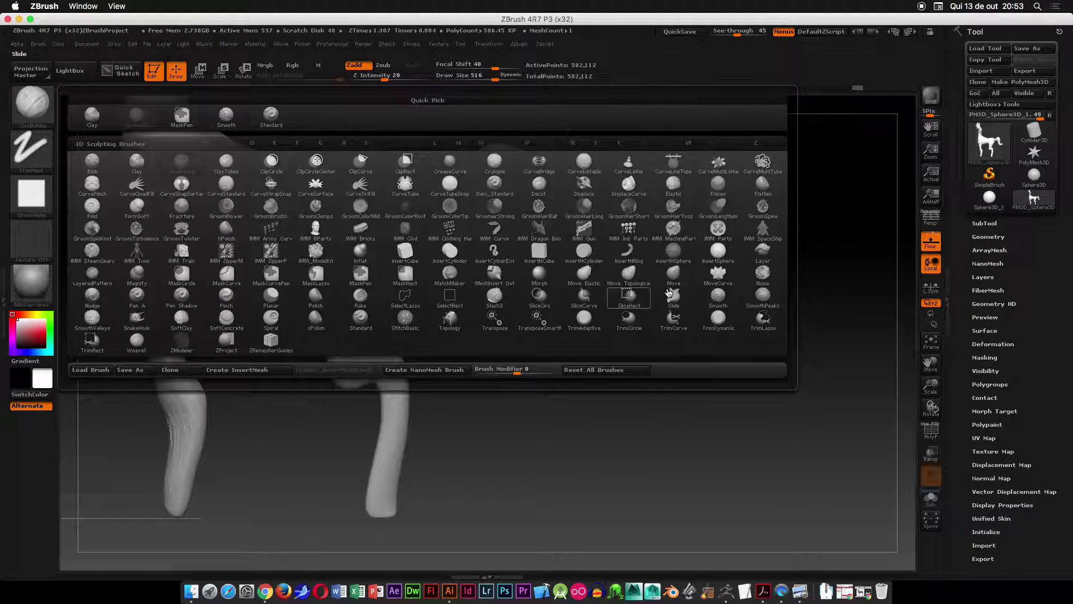
{"action": "left_click", "coordinate": [663, 272]}
{"action": "key", "text": "space"}
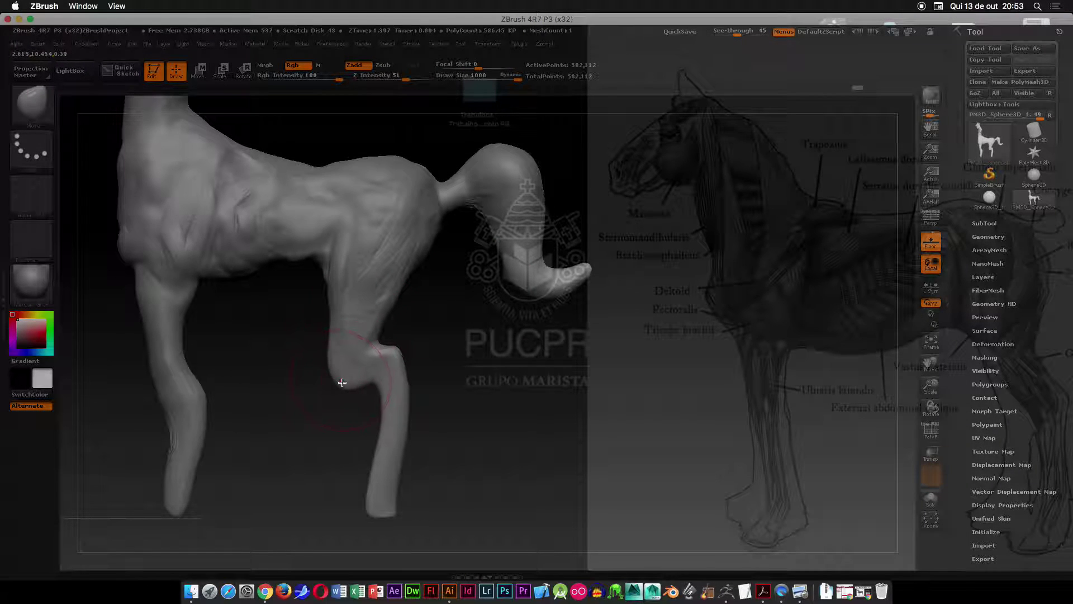
{"action": "mouse_move", "coordinate": [342, 383]}
{"action": "left_mouse_down"}
{"action": "mouse_move", "coordinate": [347, 355]}
{"action": "mouse_move", "coordinate": [411, 362]}
{"action": "left_mouse_up"}
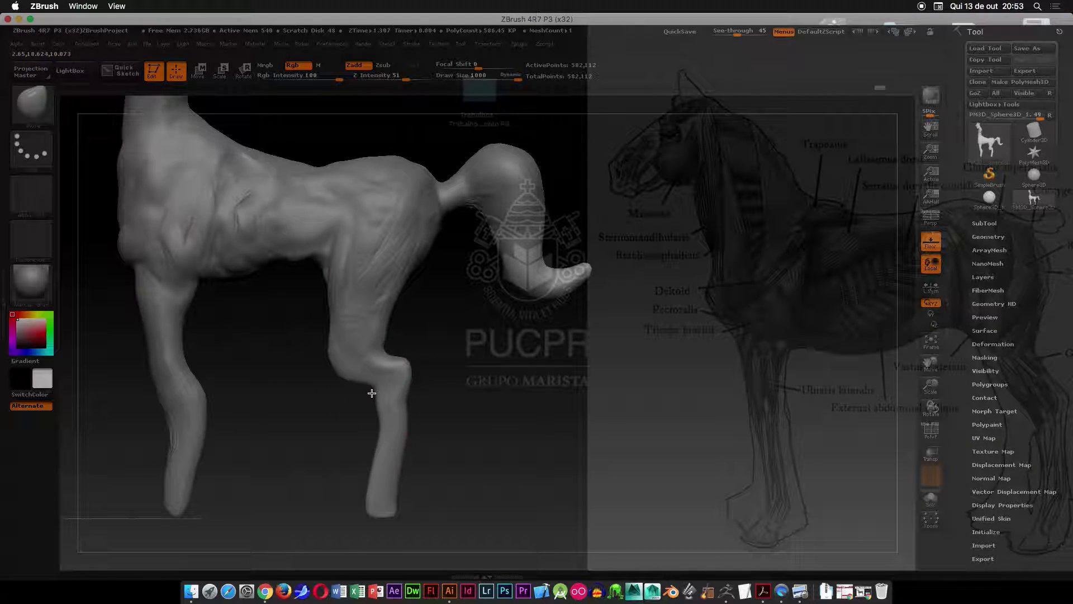
{"action": "mouse_move", "coordinate": [400, 400]}
{"action": "left_mouse_down"}
{"action": "mouse_move", "coordinate": [431, 401]}
{"action": "mouse_move", "coordinate": [408, 419]}
{"action": "mouse_move", "coordinate": [419, 450]}
{"action": "mouse_move", "coordinate": [412, 486]}
{"action": "mouse_move", "coordinate": [440, 490]}
{"action": "mouse_move", "coordinate": [452, 417]}
{"action": "mouse_move", "coordinate": [431, 486]}
{"action": "mouse_move", "coordinate": [460, 493]}
{"action": "mouse_move", "coordinate": [522, 443]}
{"action": "mouse_move", "coordinate": [491, 415]}
{"action": "mouse_move", "coordinate": [400, 376]}
{"action": "mouse_move", "coordinate": [383, 372]}
{"action": "mouse_move", "coordinate": [380, 385]}
{"action": "left_mouse_up"}
- Flare the lower ends of the hind legs into rough hoof shapes with the Move brush
{"action": "mouse_move", "coordinate": [441, 455]}
{"action": "left_mouse_down"}
{"action": "mouse_move", "coordinate": [441, 283]}
{"action": "mouse_move", "coordinate": [444, 387]}
{"action": "mouse_move", "coordinate": [471, 450]}
{"action": "mouse_move", "coordinate": [424, 436]}
{"action": "mouse_move", "coordinate": [493, 441]}
{"action": "left_mouse_up"}
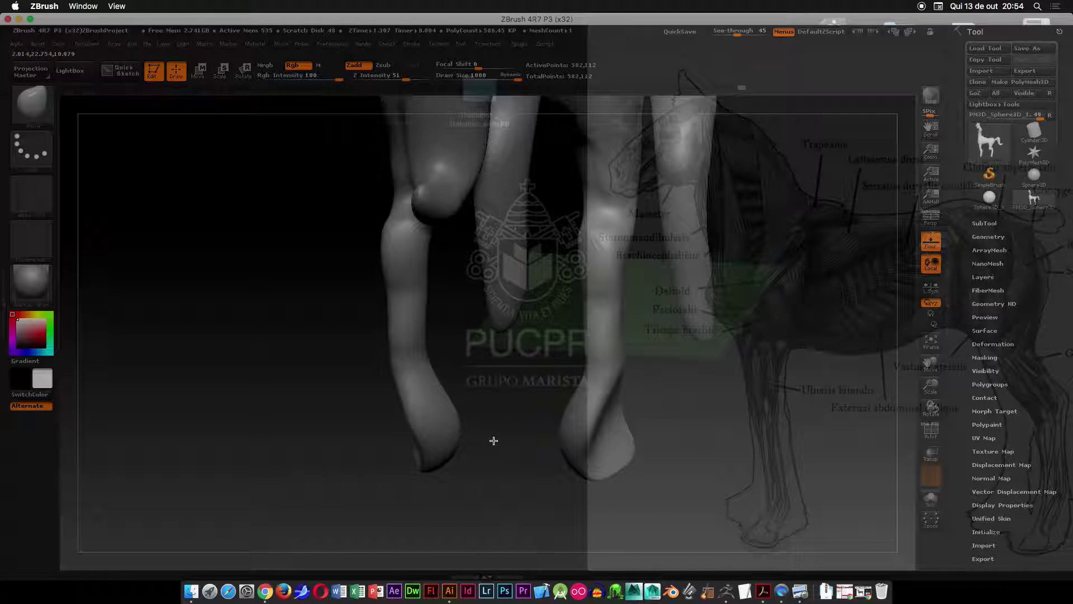
{"action": "mouse_move", "coordinate": [428, 433]}
{"action": "left_mouse_down"}
{"action": "mouse_move", "coordinate": [359, 388]}
{"action": "mouse_move", "coordinate": [433, 429]}
{"action": "mouse_move", "coordinate": [385, 423]}
{"action": "mouse_move", "coordinate": [415, 423]}
{"action": "left_mouse_up"}
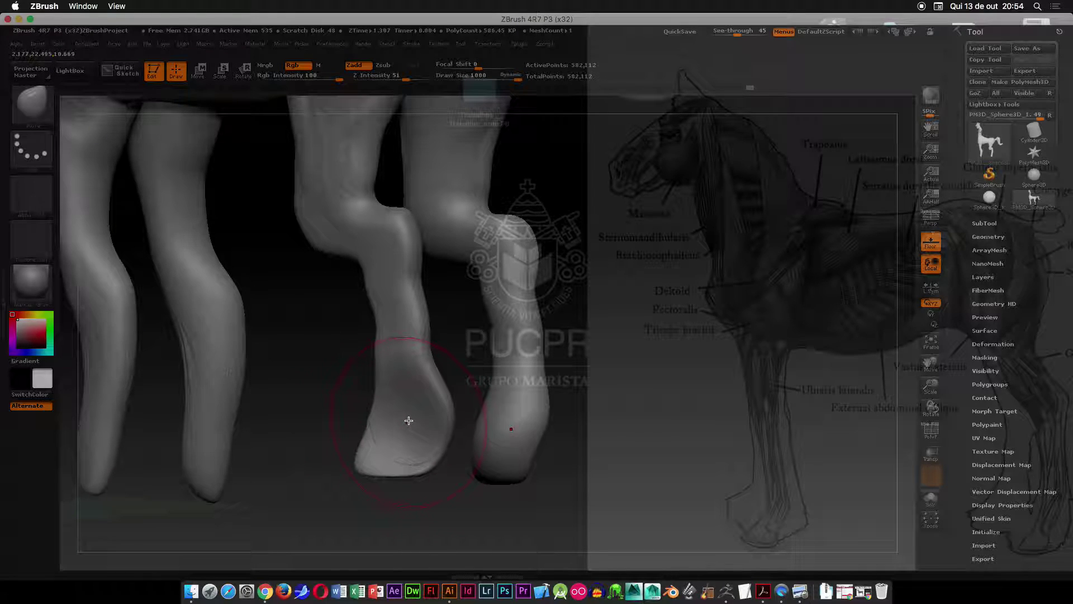
{"action": "mouse_move", "coordinate": [403, 410]}
{"action": "left_mouse_down", "text": "shift"}
{"action": "mouse_move", "coordinate": [318, 391]}
{"action": "mouse_move", "coordinate": [358, 323]}
{"action": "left_mouse_up", "text": "shift"}
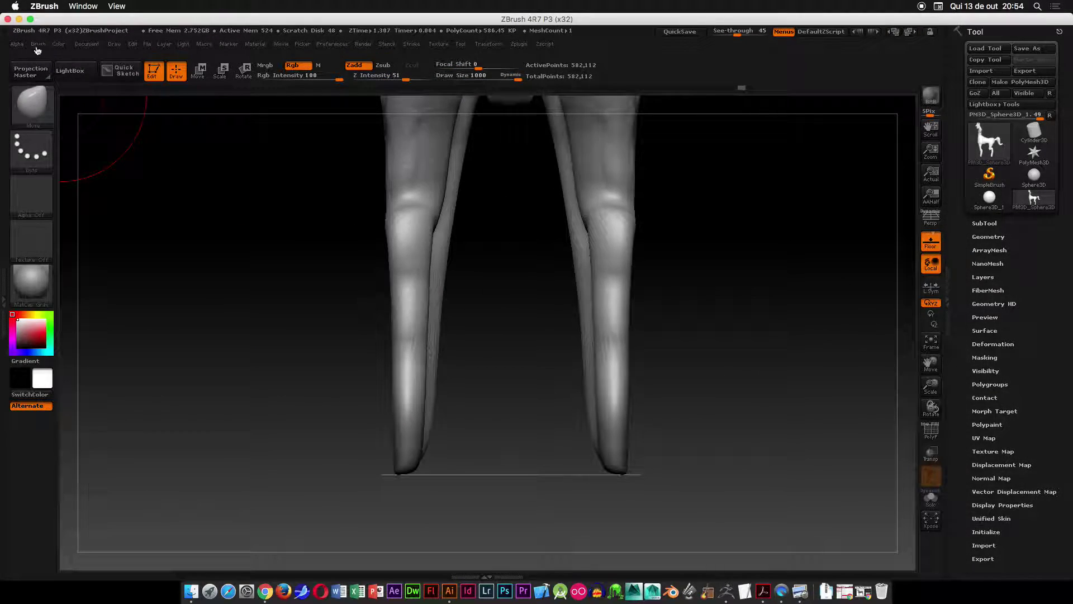
- Enable BackfaceMask in the Move brush's auto masking settings
{"action": "left_click", "coordinate": [38, 45]}
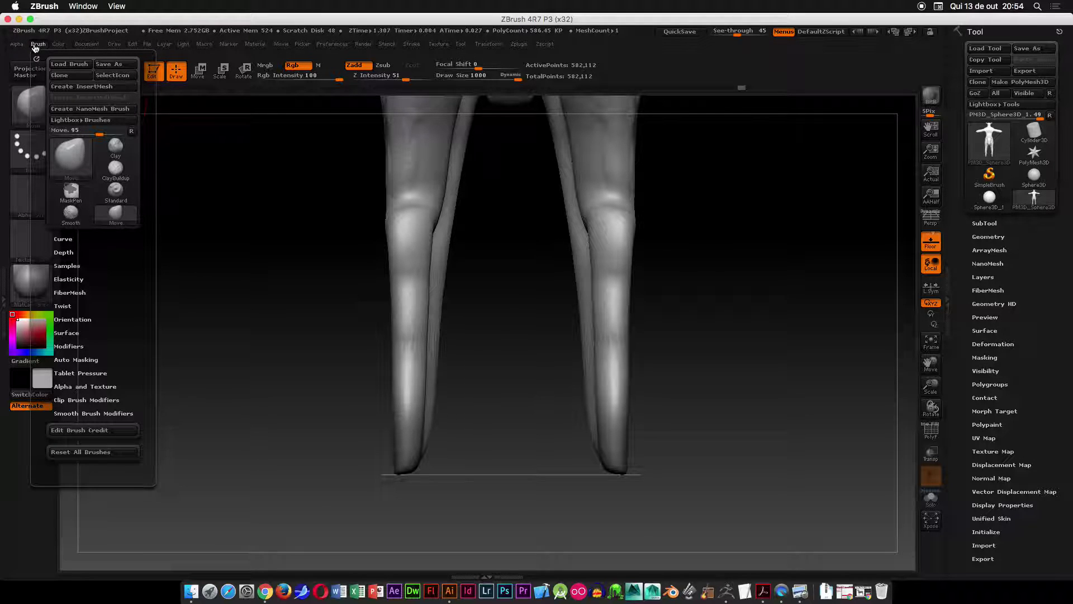
{"action": "left_click", "coordinate": [88, 360]}
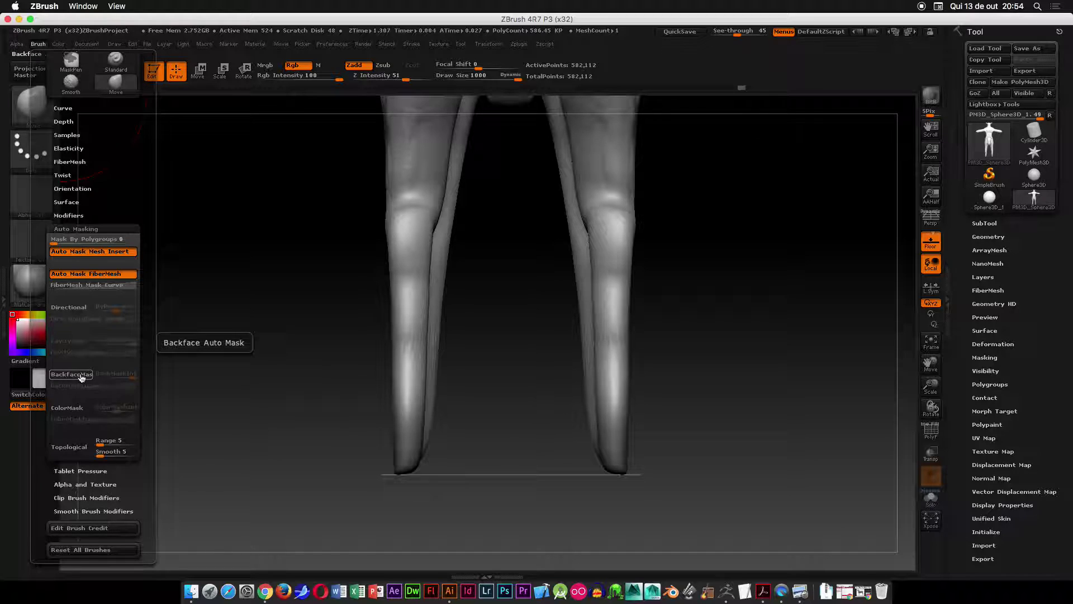
{"action": "left_click", "coordinate": [82, 375]}
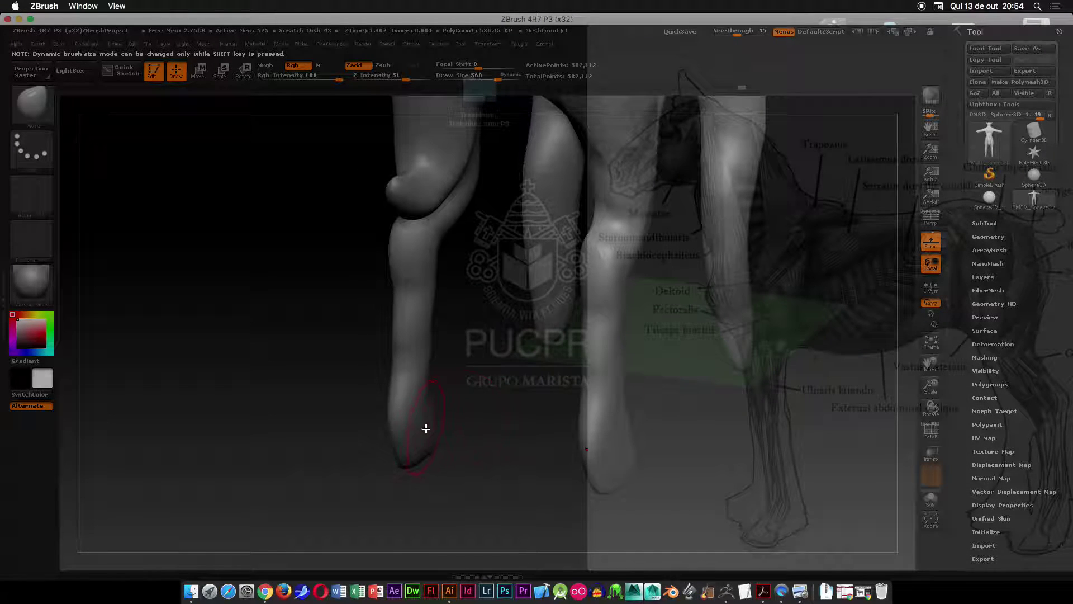
- Widen and round the hind hooves from several angles with the Move brush at draw size 568
{"action": "left_click_drag", "start_coordinate": [426, 427], "coordinate": [465, 438]}
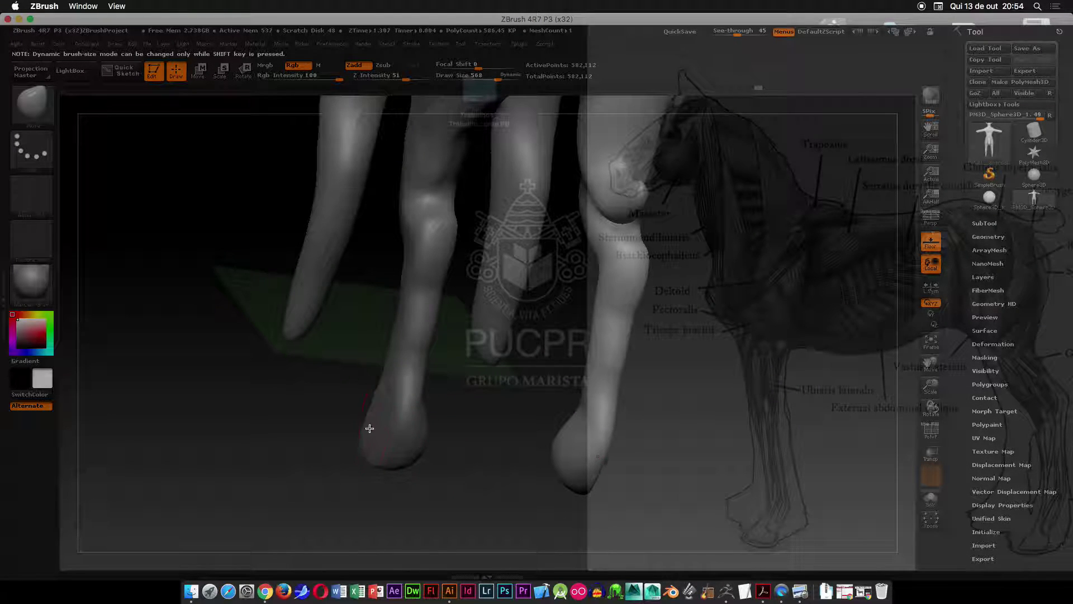
{"action": "mouse_move", "coordinate": [369, 428]}
{"action": "left_mouse_down"}
{"action": "mouse_move", "coordinate": [386, 390]}
{"action": "mouse_move", "coordinate": [410, 373]}
{"action": "left_mouse_up"}
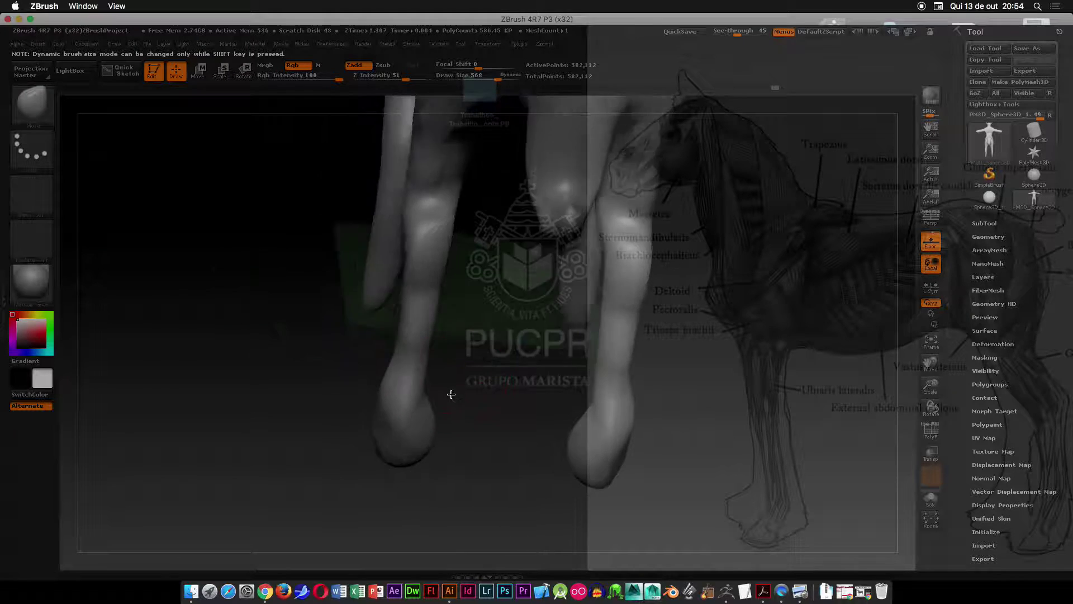
{"action": "left_click_drag", "start_coordinate": [427, 383], "coordinate": [441, 393]}
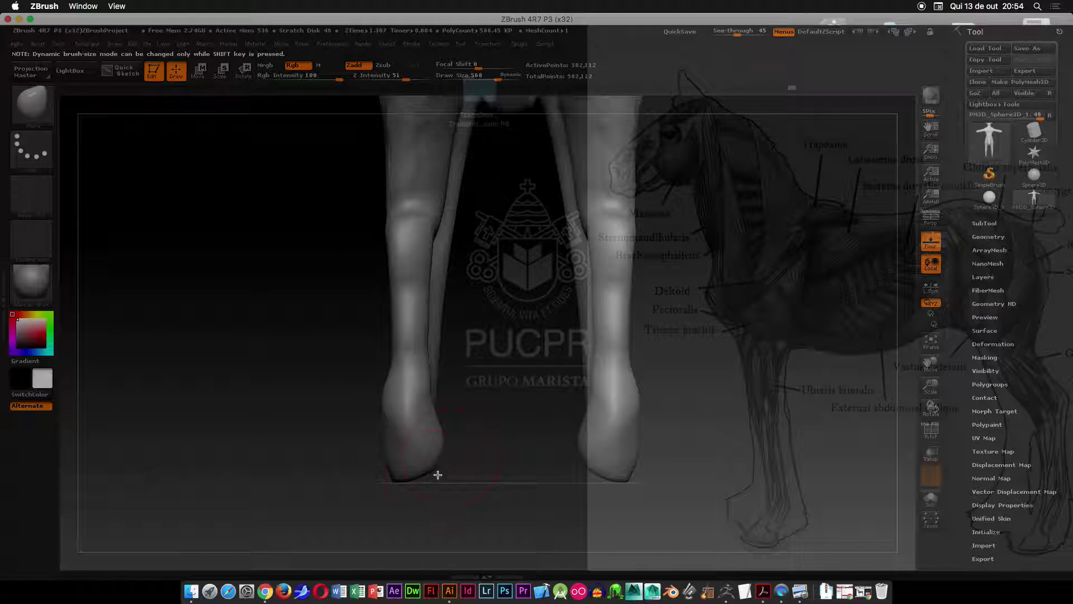
{"action": "mouse_move", "coordinate": [437, 475]}
{"action": "left_mouse_down"}
{"action": "mouse_move", "coordinate": [436, 489]}
{"action": "mouse_move", "coordinate": [378, 472]}
{"action": "left_mouse_up"}
{"action": "left_click_drag", "start_coordinate": [390, 429], "coordinate": [385, 433]}
{"action": "left_click_drag", "start_coordinate": [382, 473], "coordinate": [370, 478]}
{"action": "left_click_drag", "start_coordinate": [306, 424], "coordinate": [376, 444]}
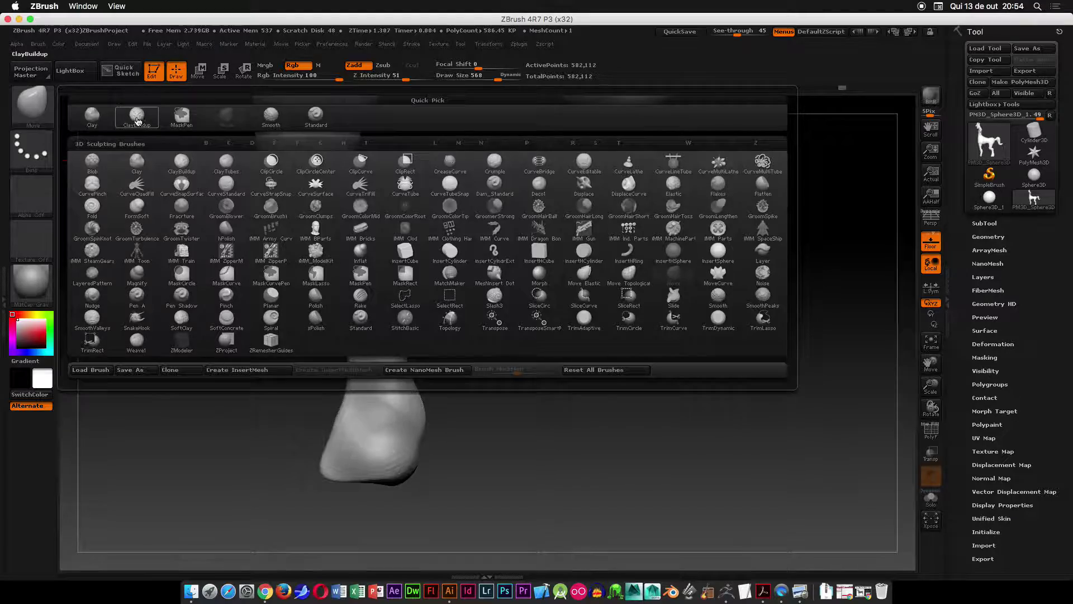
- Switch to the ClayBuildup brush and build up clay around the lower edge of the hind hooves
{"action": "key", "text": "b"}
{"action": "key", "text": "c"}
{"action": "key", "text": "b"}
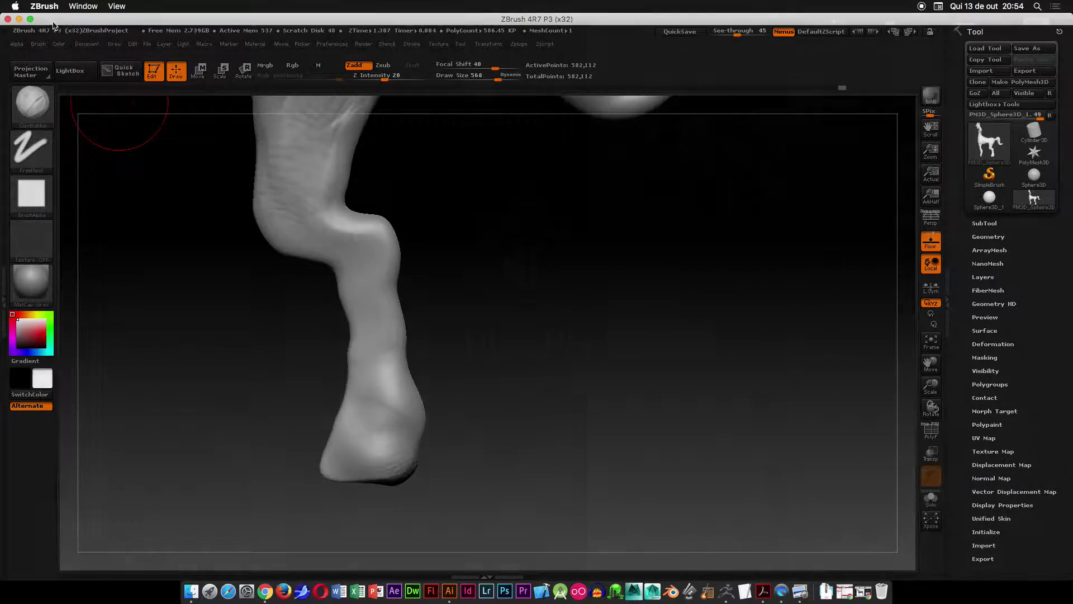
{"action": "left_click", "coordinate": [39, 44]}
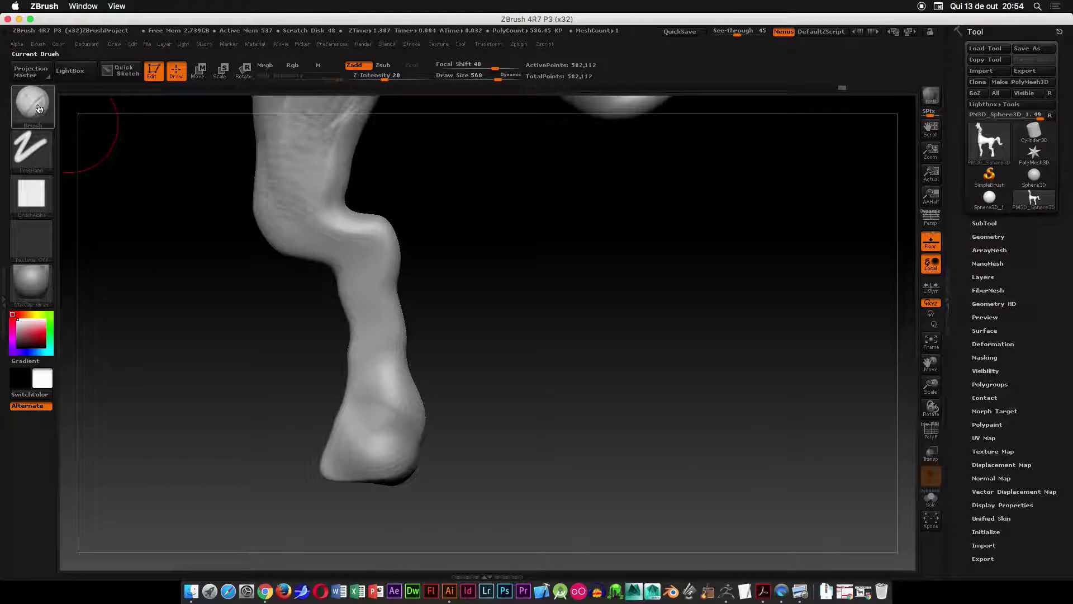
{"action": "left_click", "coordinate": [39, 108]}
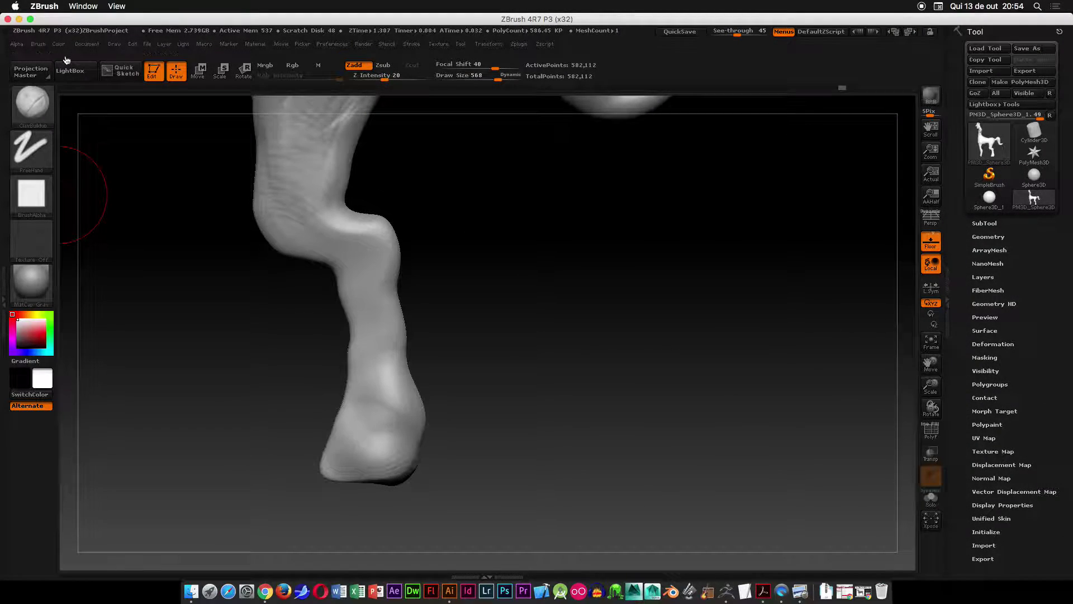
{"action": "left_click", "coordinate": [38, 43]}
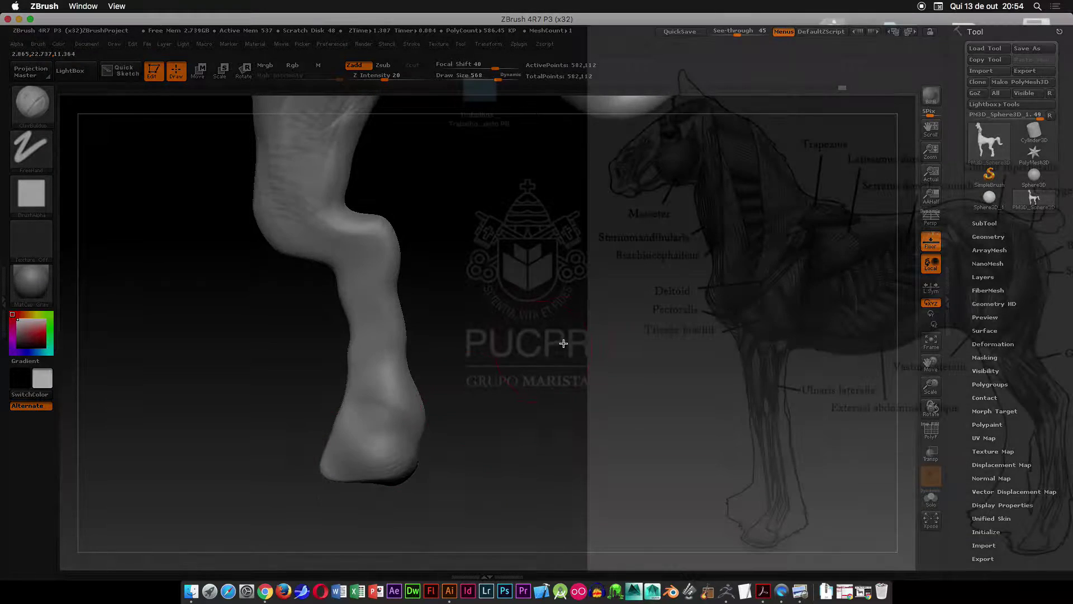
{"action": "mouse_move", "coordinate": [395, 426]}
{"action": "left_mouse_down"}
{"action": "mouse_move", "coordinate": [400, 352]}
{"action": "mouse_move", "coordinate": [408, 376]}
{"action": "left_mouse_up"}
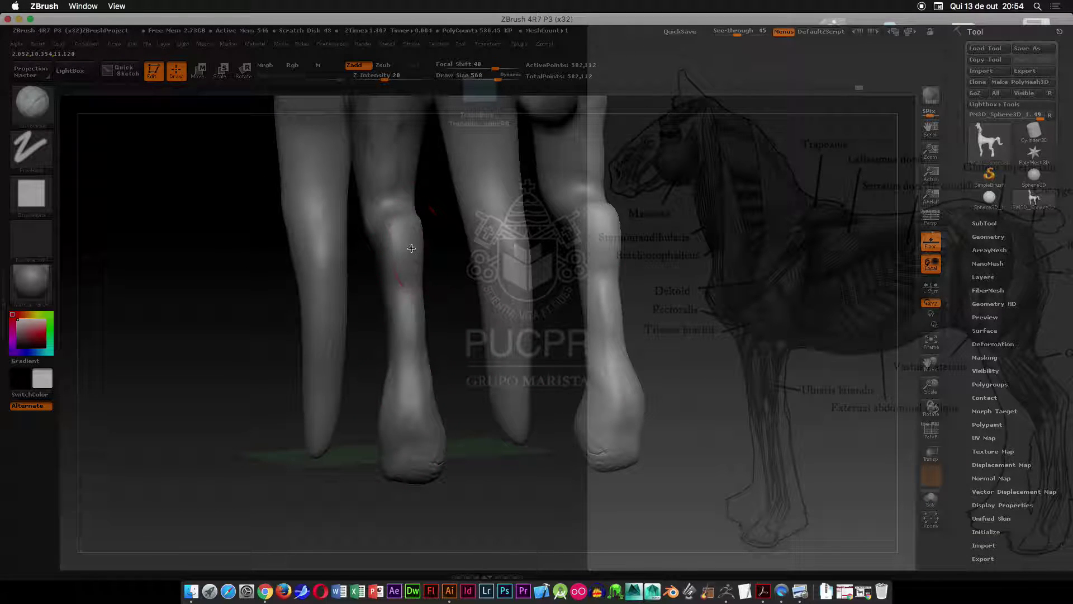
- Build up clay around the hocks and upper shanks of the hind legs with the ClayBuildup brush from several sides
{"action": "left_click_drag", "start_coordinate": [450, 261], "coordinate": [346, 389]}
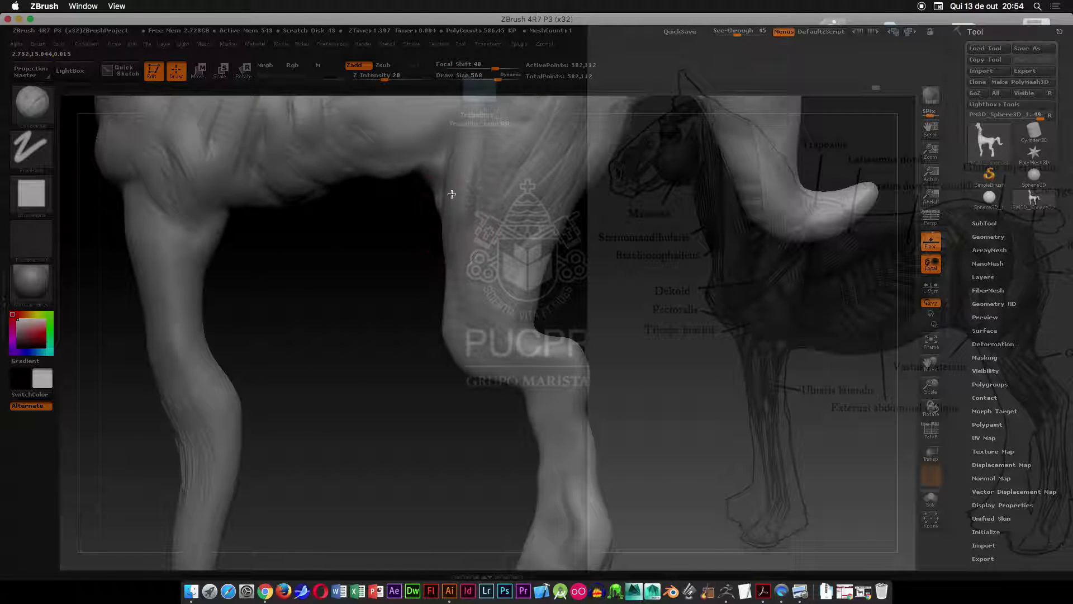
{"action": "left_click_drag", "start_coordinate": [437, 293], "coordinate": [564, 402]}
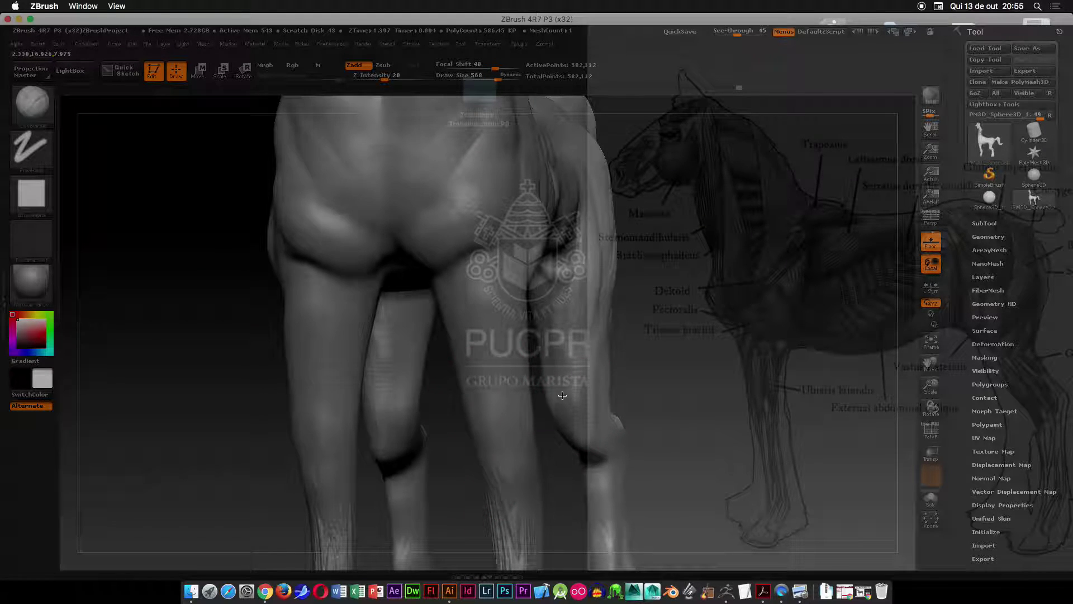
{"action": "mouse_move", "coordinate": [664, 353]}
{"action": "left_mouse_down"}
{"action": "mouse_move", "coordinate": [599, 420]}
{"action": "mouse_move", "coordinate": [587, 427]}
{"action": "mouse_move", "coordinate": [575, 412]}
{"action": "mouse_move", "coordinate": [714, 364]}
{"action": "mouse_move", "coordinate": [677, 381]}
{"action": "mouse_move", "coordinate": [682, 362]}
{"action": "left_mouse_up"}
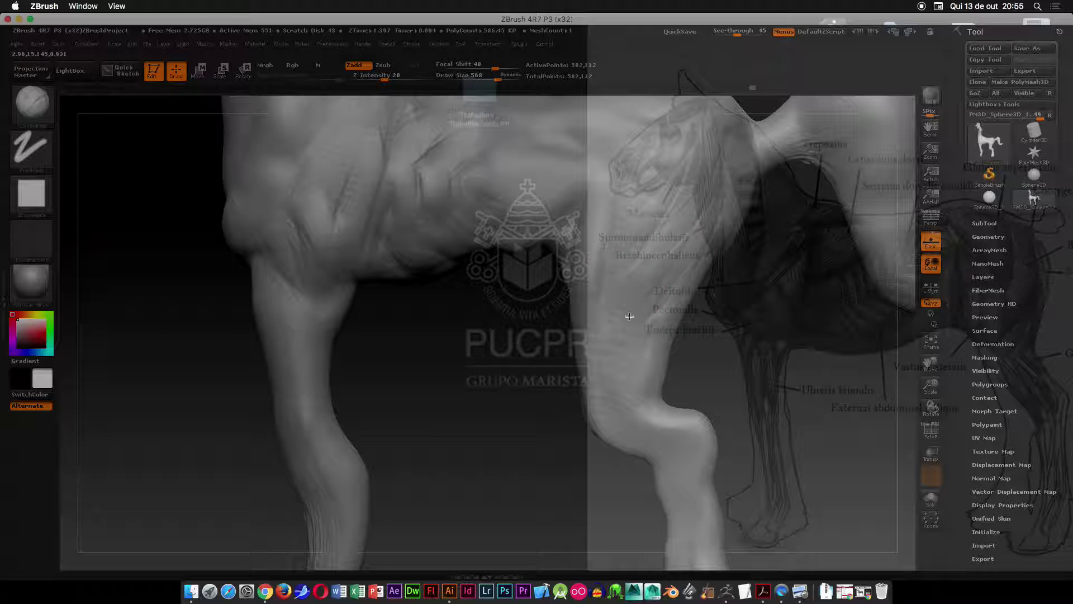
{"action": "left_click_drag", "start_coordinate": [550, 421], "coordinate": [463, 423]}
{"action": "left_click_drag", "start_coordinate": [643, 400], "coordinate": [499, 297]}
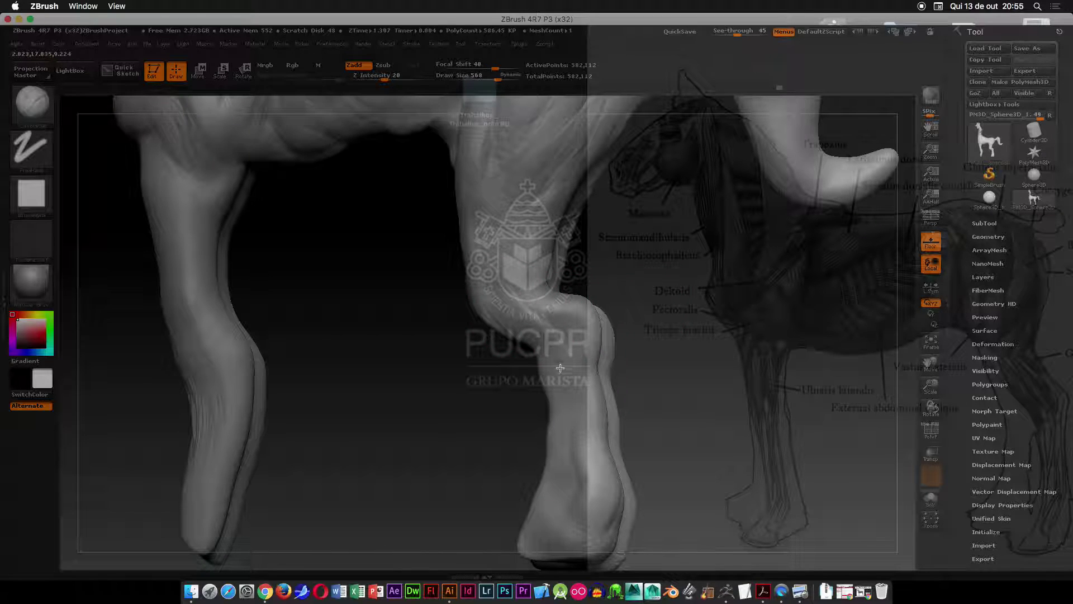
{"action": "left_click_drag", "start_coordinate": [551, 266], "coordinate": [575, 314]}
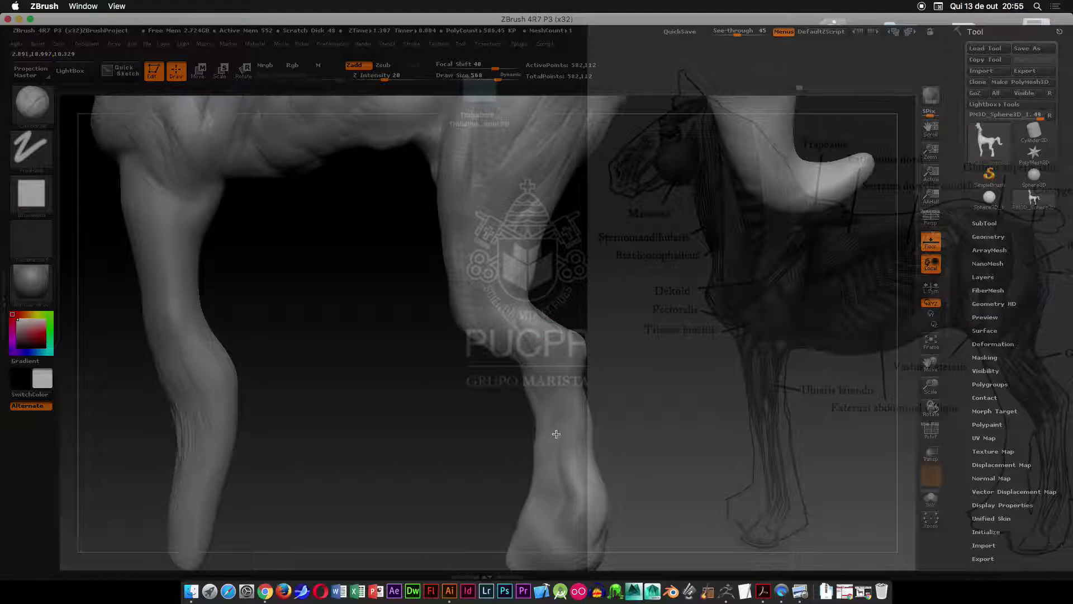
- Add vertical strokes along the hind cannons down to the hooves to suggest the bone and tendons
{"action": "left_click_drag", "start_coordinate": [557, 458], "coordinate": [554, 404]}
{"action": "left_click_drag", "start_coordinate": [549, 530], "coordinate": [560, 485]}
{"action": "left_click_drag", "start_coordinate": [638, 383], "coordinate": [718, 386]}
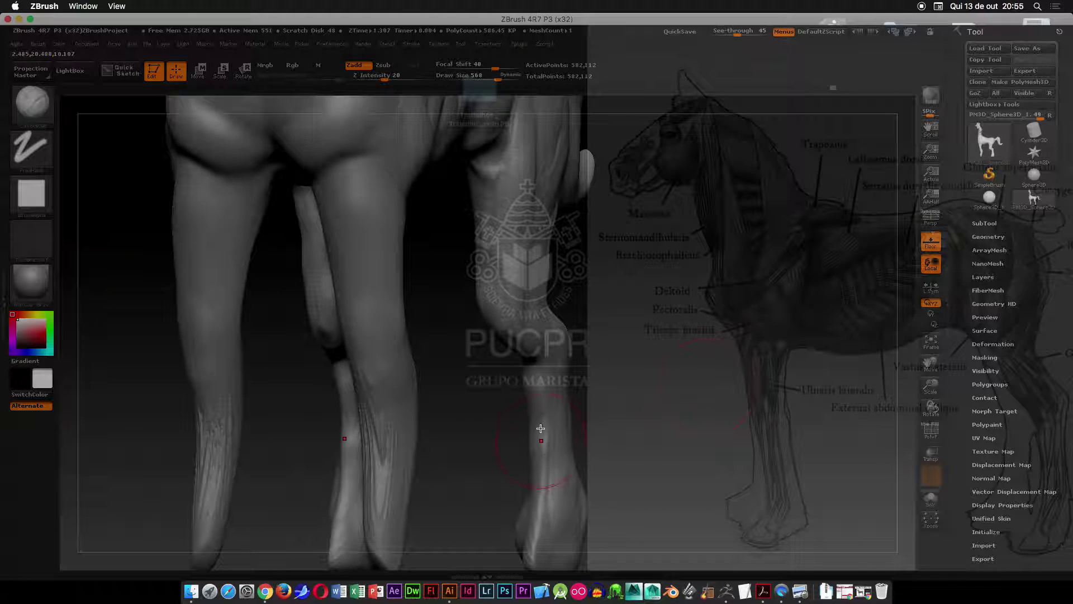
{"action": "mouse_move", "coordinate": [552, 457]}
{"action": "left_mouse_down"}
{"action": "mouse_move", "coordinate": [553, 439]}
{"action": "mouse_move", "coordinate": [522, 522]}
{"action": "mouse_move", "coordinate": [436, 322]}
{"action": "mouse_move", "coordinate": [576, 364]}
{"action": "mouse_move", "coordinate": [494, 373]}
{"action": "mouse_move", "coordinate": [536, 359]}
{"action": "left_mouse_up"}
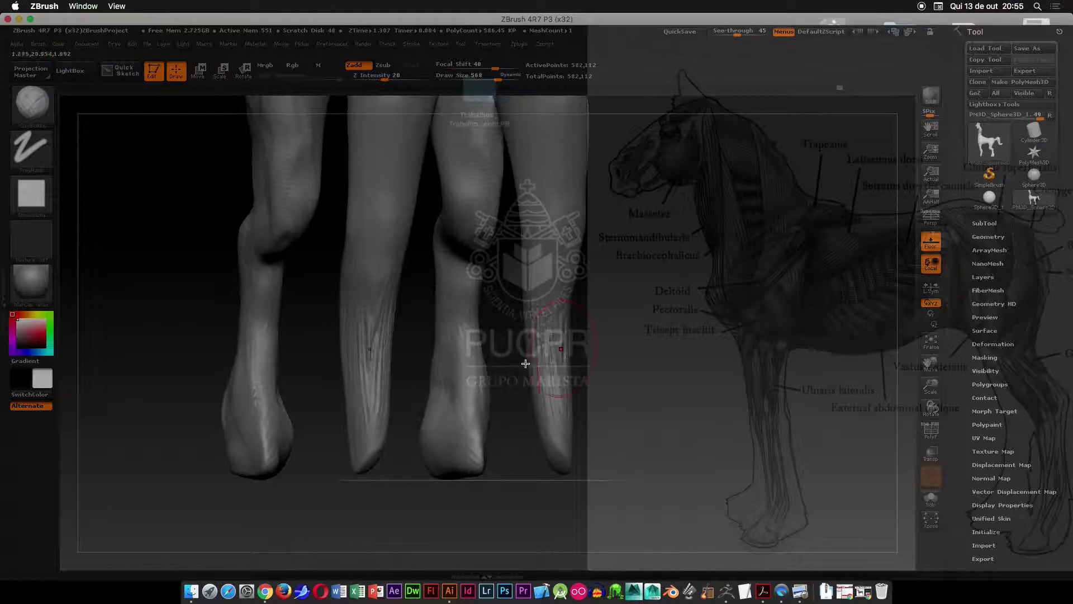
- Build up bulging fetlocks and thick, rounded hoof masses at the lower ends of the hind legs
{"action": "mouse_move", "coordinate": [446, 403]}
{"action": "left_mouse_down"}
{"action": "mouse_move", "coordinate": [438, 400]}
{"action": "mouse_move", "coordinate": [449, 352]}
{"action": "mouse_move", "coordinate": [472, 417]}
{"action": "mouse_move", "coordinate": [583, 416]}
{"action": "mouse_move", "coordinate": [502, 422]}
{"action": "mouse_move", "coordinate": [450, 408]}
{"action": "left_mouse_up"}
{"action": "mouse_move", "coordinate": [591, 337]}
{"action": "left_mouse_down"}
{"action": "mouse_move", "coordinate": [473, 456]}
{"action": "mouse_move", "coordinate": [436, 460]}
{"action": "mouse_move", "coordinate": [437, 330]}
{"action": "left_mouse_up"}
{"action": "mouse_move", "coordinate": [452, 479]}
{"action": "left_mouse_down"}
{"action": "mouse_move", "coordinate": [455, 491]}
{"action": "mouse_move", "coordinate": [440, 472]}
{"action": "mouse_move", "coordinate": [482, 494]}
{"action": "mouse_move", "coordinate": [458, 486]}
{"action": "left_mouse_up"}
{"action": "mouse_move", "coordinate": [551, 385]}
{"action": "left_mouse_down"}
{"action": "mouse_move", "coordinate": [565, 451]}
{"action": "mouse_move", "coordinate": [535, 459]}
{"action": "left_mouse_up"}
{"action": "mouse_move", "coordinate": [566, 424]}
{"action": "left_mouse_down"}
{"action": "mouse_move", "coordinate": [515, 426]}
{"action": "mouse_move", "coordinate": [422, 474]}
{"action": "mouse_move", "coordinate": [421, 489]}
{"action": "left_mouse_up"}
{"action": "left_click_drag", "start_coordinate": [286, 437], "coordinate": [338, 439]}
{"action": "mouse_move", "coordinate": [531, 458]}
{"action": "left_mouse_down"}
{"action": "mouse_move", "coordinate": [338, 461]}
{"action": "mouse_move", "coordinate": [396, 457]}
{"action": "mouse_move", "coordinate": [415, 465]}
{"action": "mouse_move", "coordinate": [418, 484]}
{"action": "left_mouse_up"}
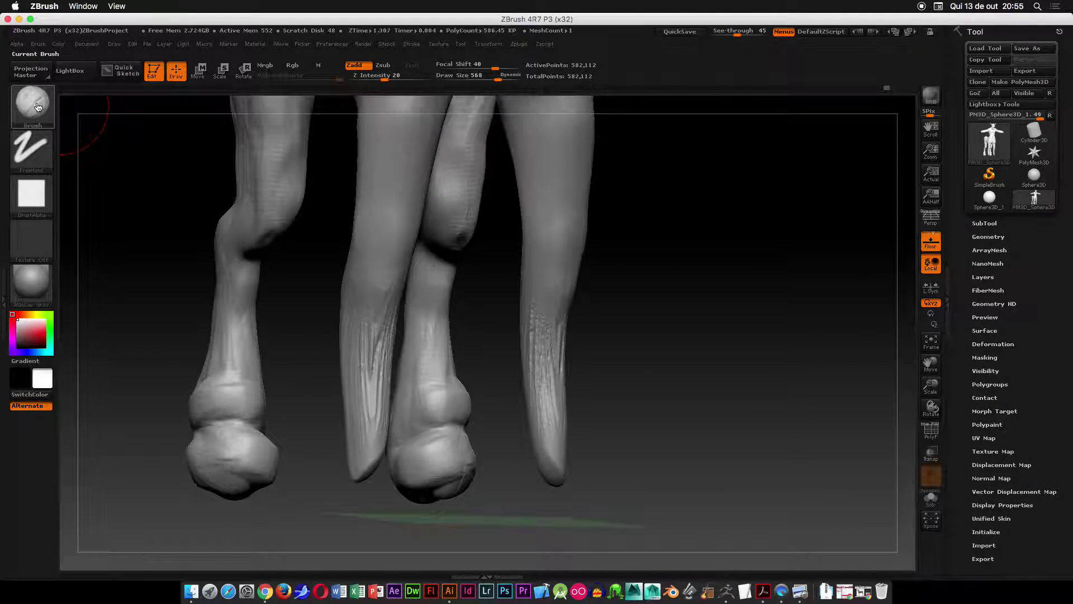
- Flatten the undersides of the hind hooves with the TrimDynamic brush at draw size 568
{"action": "left_click", "coordinate": [37, 107]}
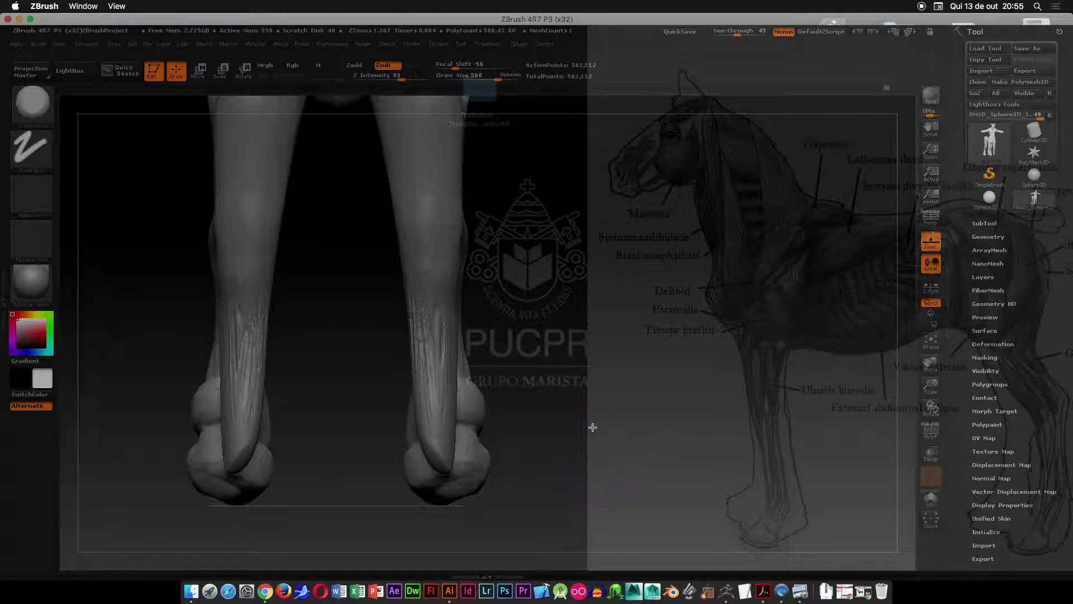
{"action": "left_click_drag", "start_coordinate": [589, 427], "coordinate": [589, 319]}
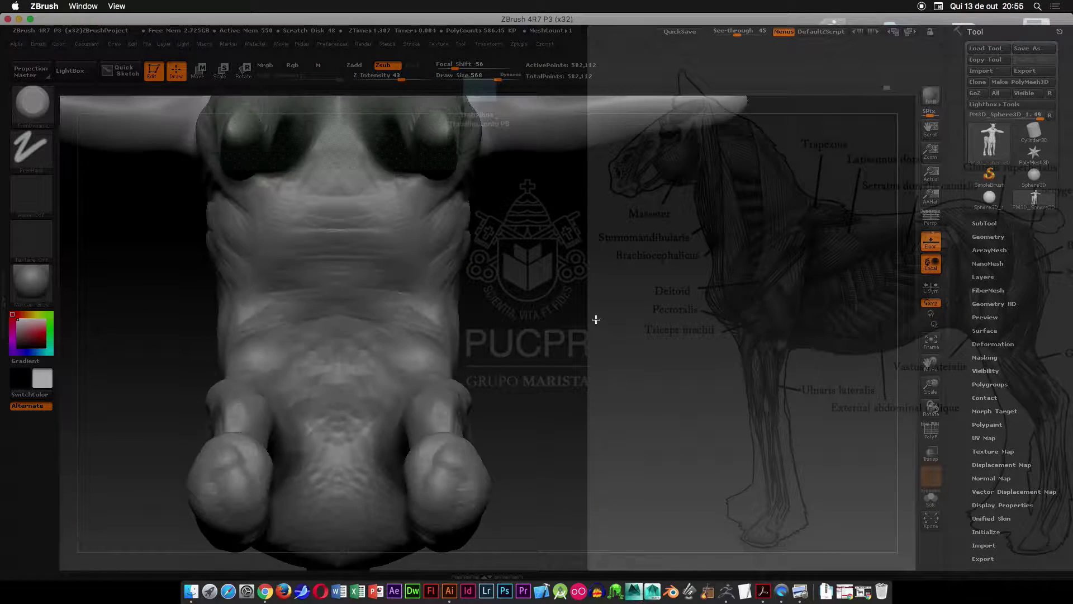
{"action": "mouse_move", "coordinate": [449, 481]}
{"action": "left_mouse_down"}
{"action": "mouse_move", "coordinate": [445, 497]}
{"action": "mouse_move", "coordinate": [433, 495]}
{"action": "mouse_move", "coordinate": [439, 475]}
{"action": "mouse_move", "coordinate": [456, 493]}
{"action": "mouse_move", "coordinate": [460, 479]}
{"action": "left_mouse_up"}
{"action": "left_click_drag", "start_coordinate": [534, 395], "coordinate": [544, 481], "text": "shift"}
{"action": "key", "text": "f"}
{"action": "left_click_drag", "start_coordinate": [592, 440], "coordinate": [594, 437]}
{"action": "right_click_drag", "start_coordinate": [589, 489], "coordinate": [408, 347], "text": "alt"}
{"action": "mouse_move", "coordinate": [407, 347]}
{"action": "left_mouse_down"}
{"action": "mouse_move", "coordinate": [464, 421]}
{"action": "mouse_move", "coordinate": [450, 417]}
{"action": "mouse_move", "coordinate": [441, 357]}
{"action": "mouse_move", "coordinate": [464, 314]}
{"action": "left_mouse_up"}
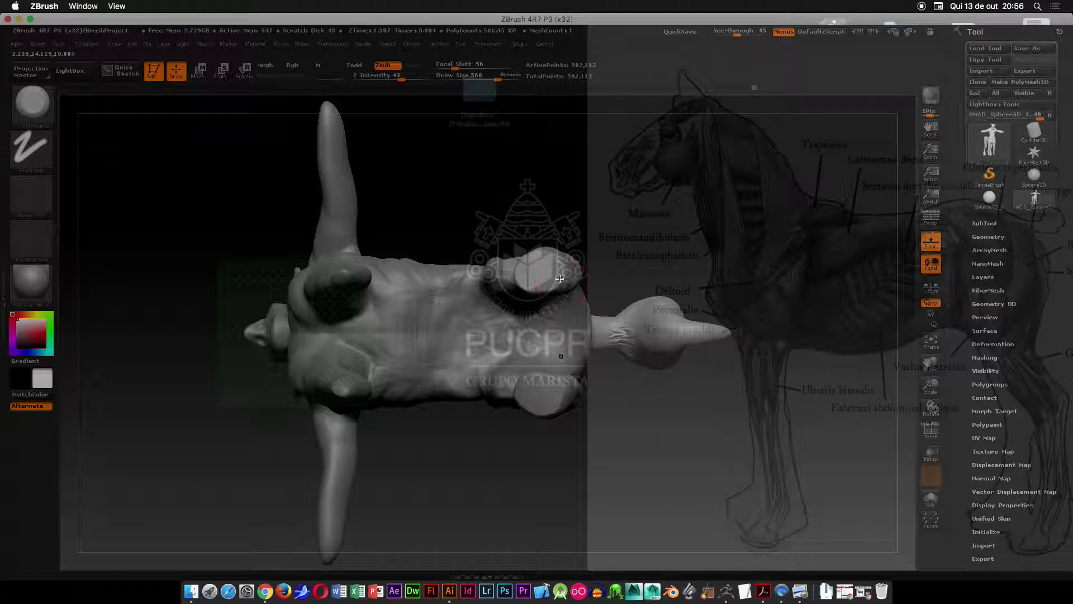
{"action": "mouse_move", "coordinate": [543, 280]}
{"action": "left_mouse_down"}
{"action": "mouse_move", "coordinate": [594, 268]}
{"action": "mouse_move", "coordinate": [503, 371]}
{"action": "mouse_move", "coordinate": [488, 186]}
{"action": "mouse_move", "coordinate": [472, 162]}
{"action": "mouse_move", "coordinate": [479, 196]}
{"action": "left_mouse_up"}
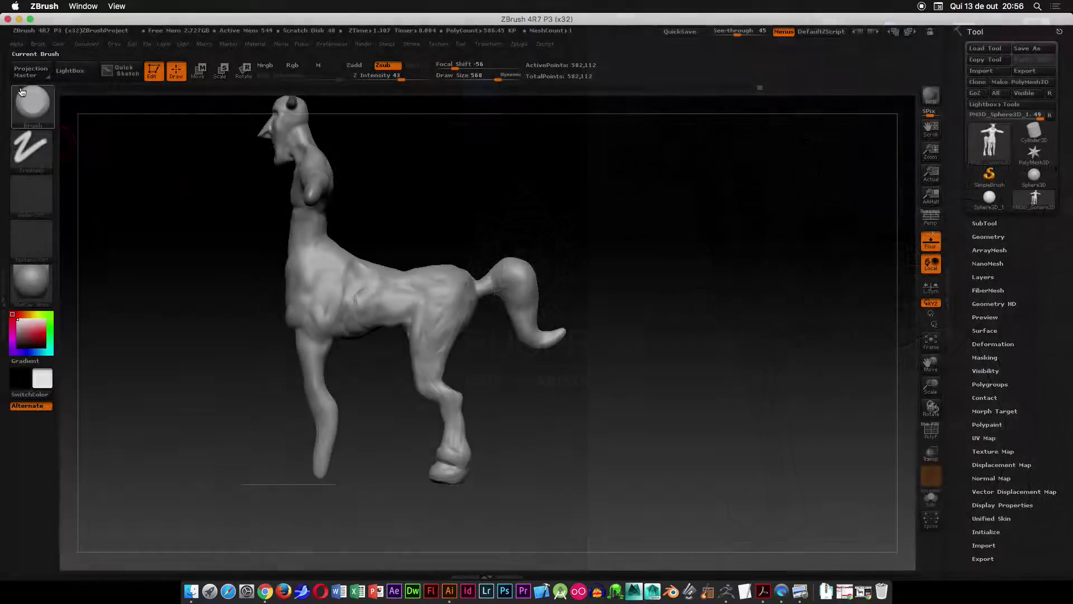
- Sculpt muscle and knee forms along the forelegs with the ClayBuildup brush at draw size 411
{"action": "left_click", "coordinate": [21, 91]}
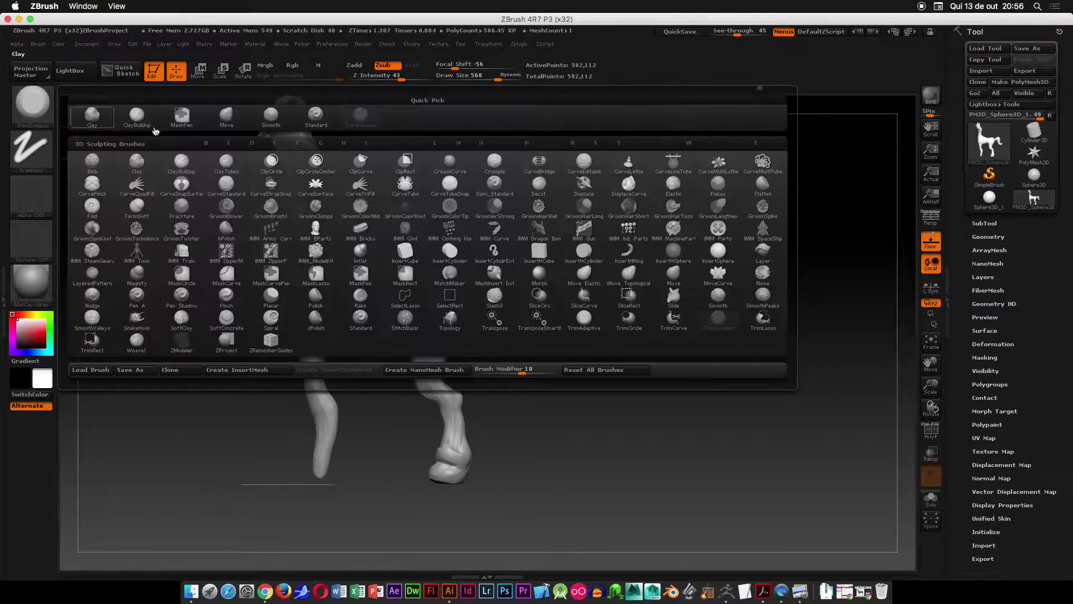
{"action": "left_click", "coordinate": [139, 116]}
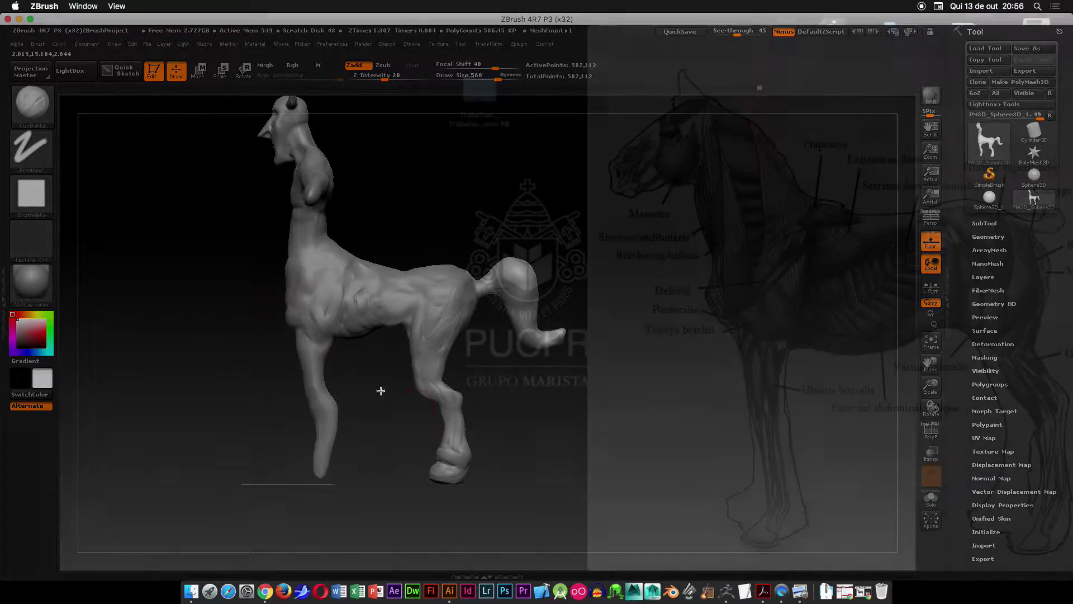
{"action": "mouse_move", "coordinate": [388, 350]}
{"action": "left_mouse_down", "text": "alt"}
{"action": "mouse_move", "coordinate": [369, 384]}
{"action": "mouse_move", "coordinate": [311, 300]}
{"action": "left_mouse_up", "text": "alt"}
{"action": "key", "text": "space"}
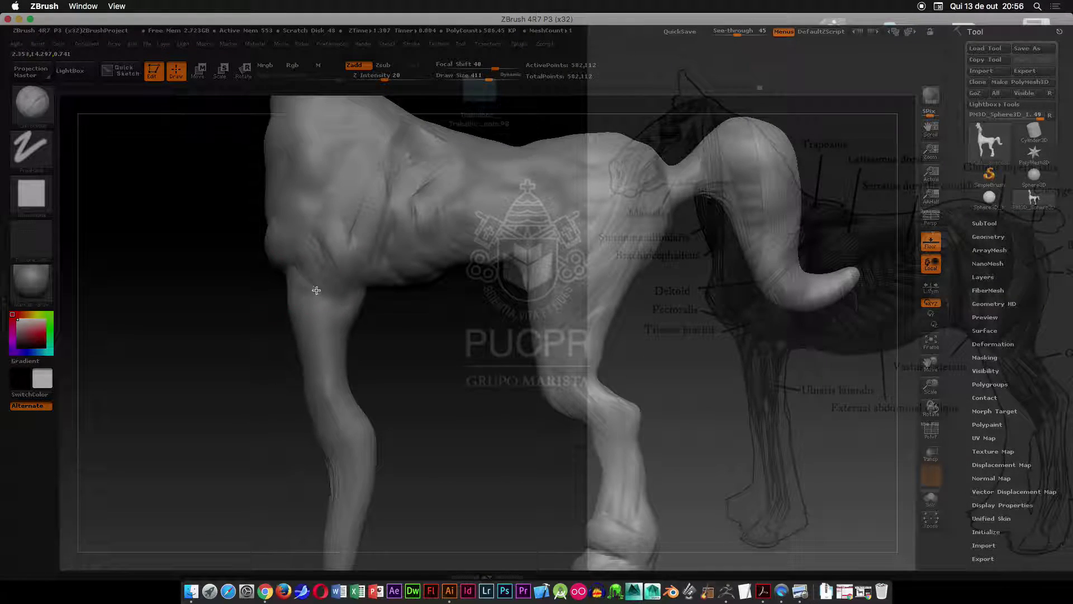
{"action": "left_click_drag", "start_coordinate": [372, 326], "coordinate": [346, 317]}
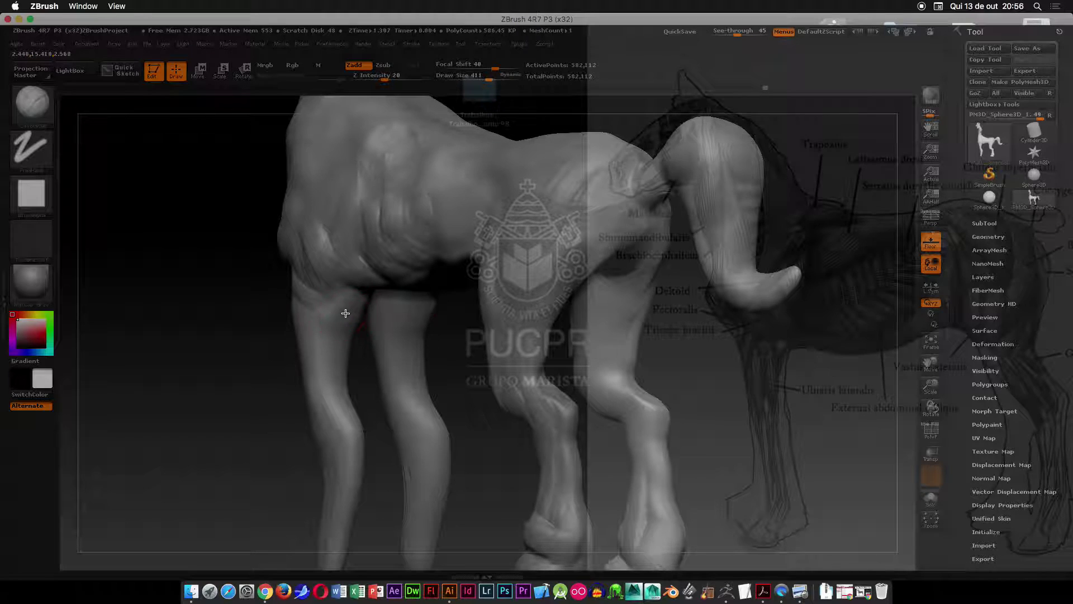
{"action": "left_click_drag", "start_coordinate": [247, 366], "coordinate": [279, 366]}
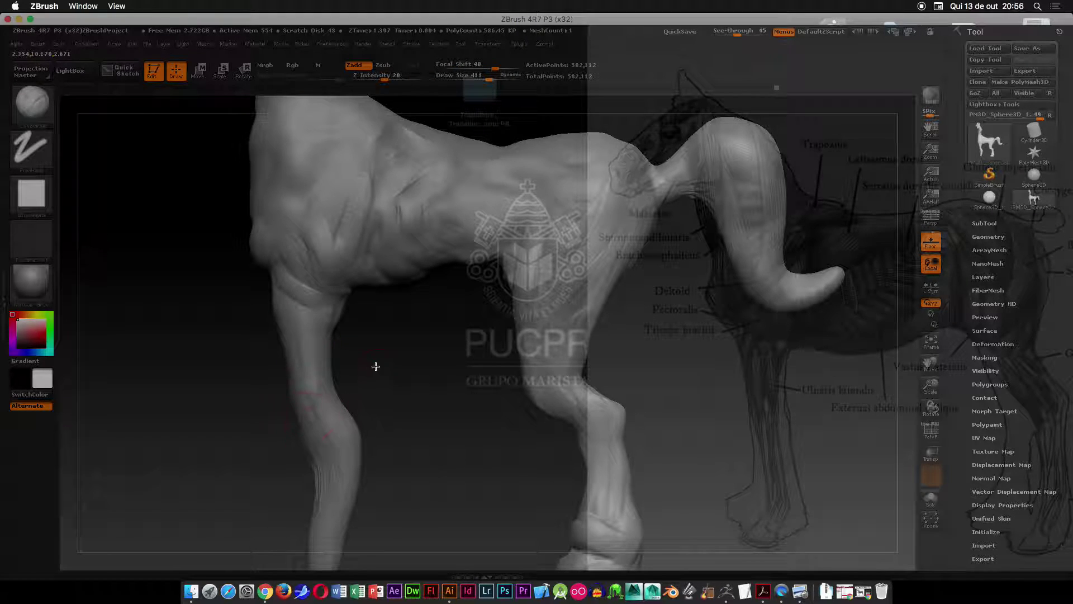
{"action": "mouse_move", "coordinate": [293, 369]}
{"action": "left_mouse_down"}
{"action": "mouse_move", "coordinate": [462, 414]}
{"action": "mouse_move", "coordinate": [479, 350]}
{"action": "mouse_move", "coordinate": [297, 339]}
{"action": "left_mouse_up"}
{"action": "mouse_move", "coordinate": [288, 387]}
{"action": "left_mouse_down"}
{"action": "mouse_move", "coordinate": [278, 391]}
{"action": "mouse_move", "coordinate": [283, 259]}
{"action": "mouse_move", "coordinate": [280, 376]}
{"action": "mouse_move", "coordinate": [287, 346]}
{"action": "left_mouse_up"}
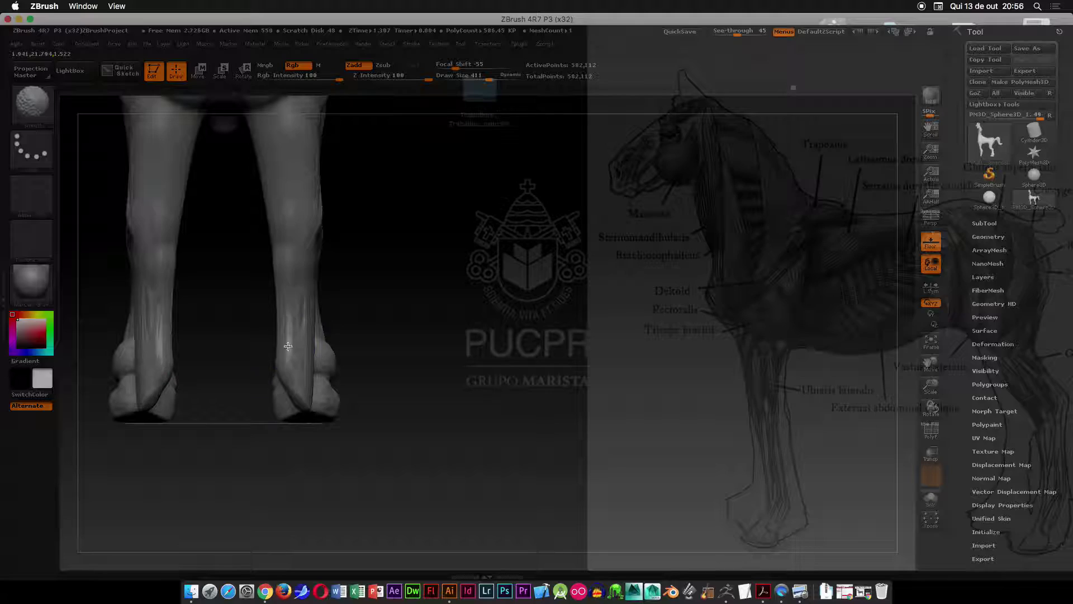
- Swell the lower ends of the forelegs into rounded hoof masses with the Inflat brush at draw size 600
{"action": "key", "text": "b"}
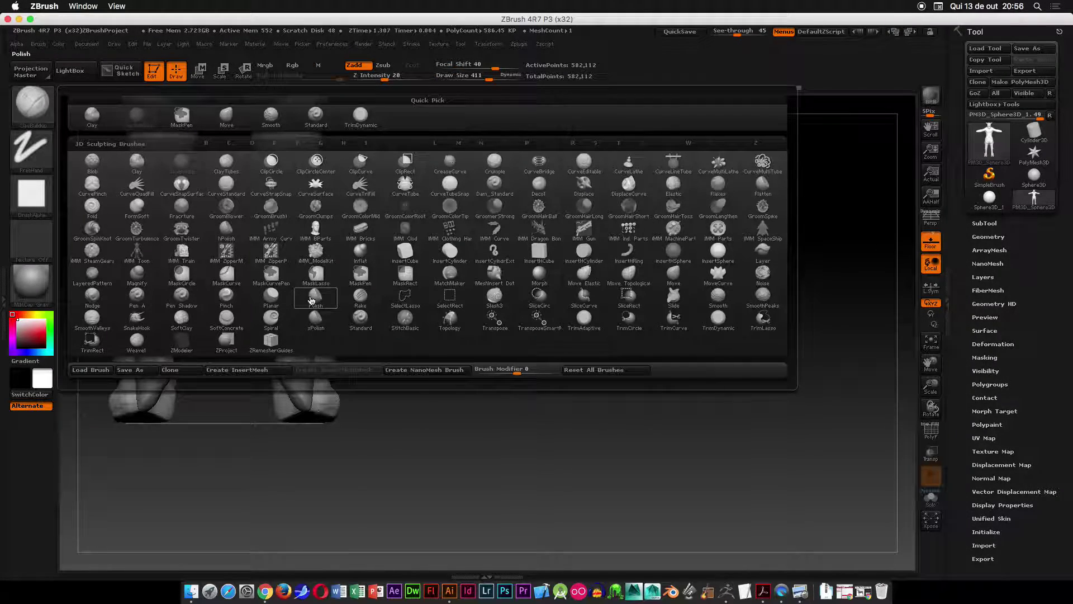
{"action": "key", "text": "i"}
{"action": "key", "text": "n"}
{"action": "left_click_drag", "start_coordinate": [416, 368], "coordinate": [396, 368], "text": "shift"}
{"action": "key", "text": "space"}
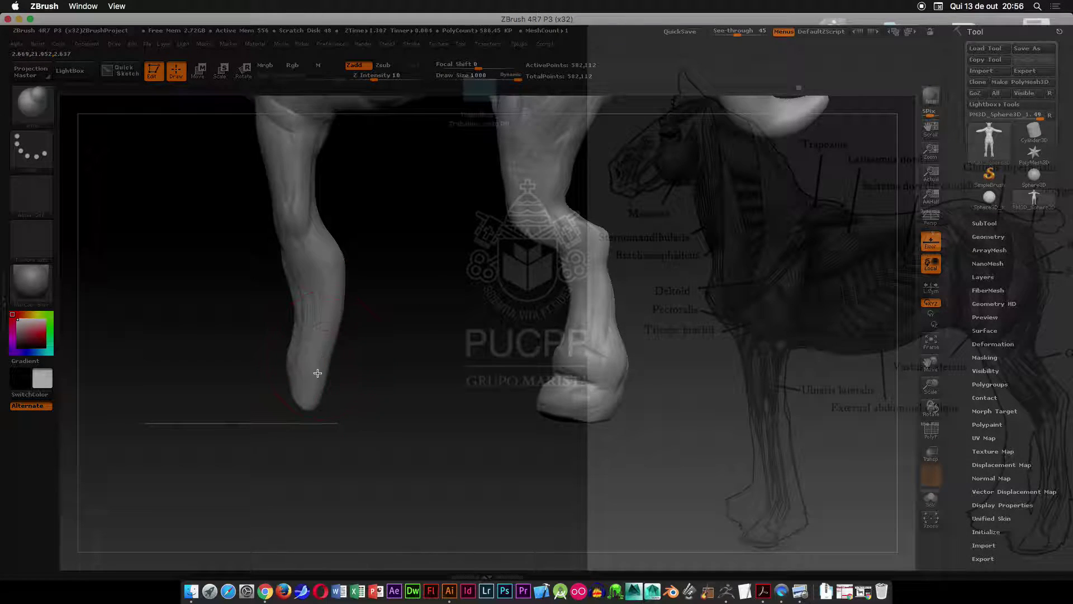
{"action": "mouse_move", "coordinate": [409, 312]}
{"action": "left_mouse_down"}
{"action": "mouse_move", "coordinate": [407, 347]}
{"action": "mouse_move", "coordinate": [313, 317]}
{"action": "left_mouse_up"}
{"action": "key", "text": "super+z"}
{"action": "key", "text": "space"}
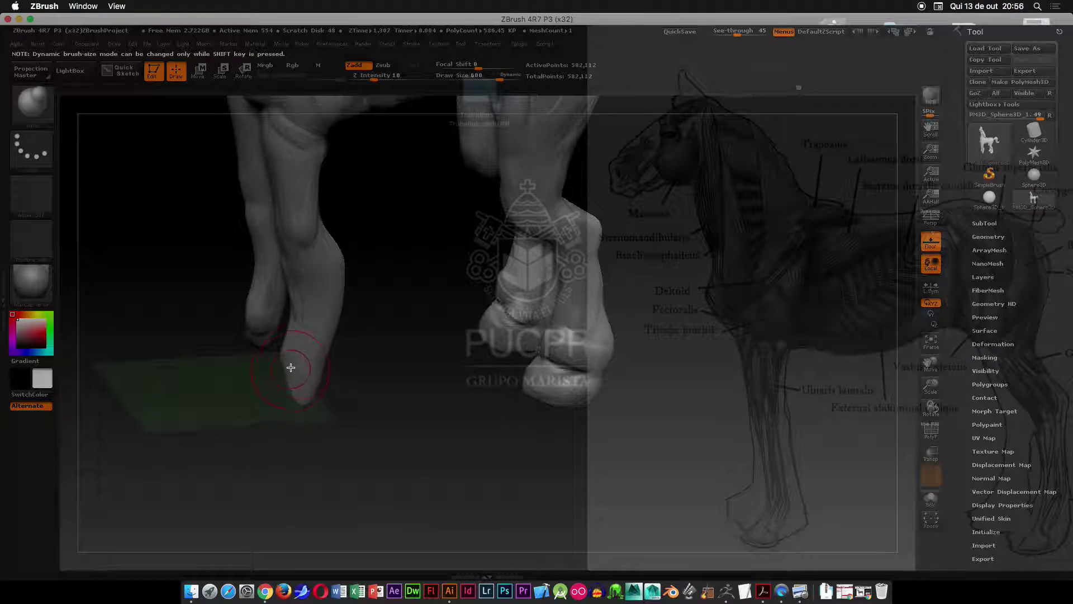
{"action": "mouse_move", "coordinate": [300, 353]}
{"action": "left_mouse_down"}
{"action": "mouse_move", "coordinate": [290, 376]}
{"action": "mouse_move", "coordinate": [376, 355]}
{"action": "mouse_move", "coordinate": [294, 403]}
{"action": "mouse_move", "coordinate": [292, 366]}
{"action": "mouse_move", "coordinate": [311, 390]}
{"action": "mouse_move", "coordinate": [318, 321]}
{"action": "left_mouse_up"}
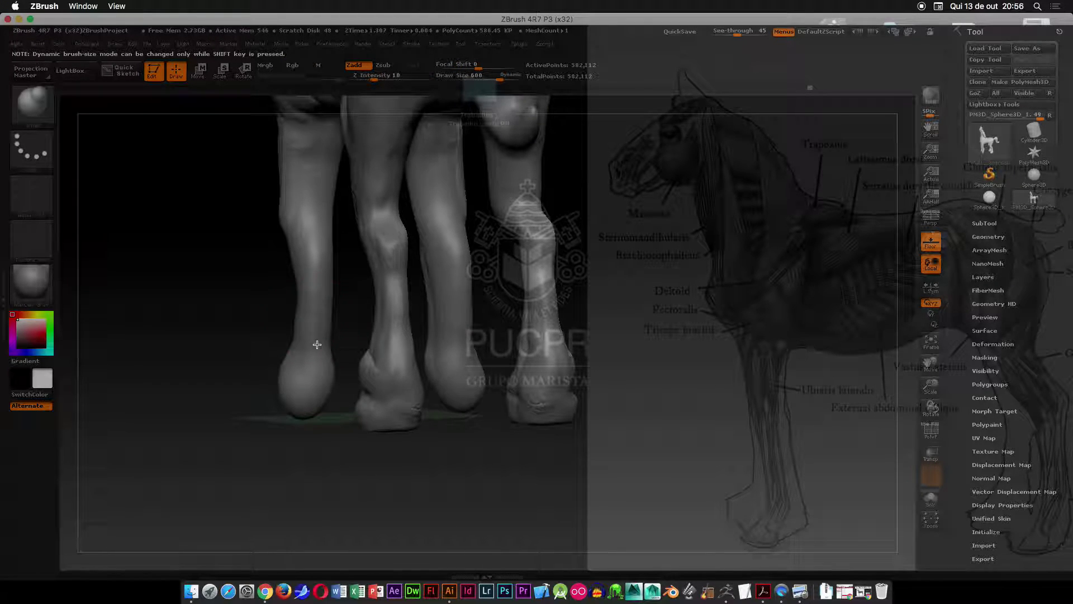
{"action": "left_click_drag", "start_coordinate": [310, 268], "coordinate": [278, 304]}
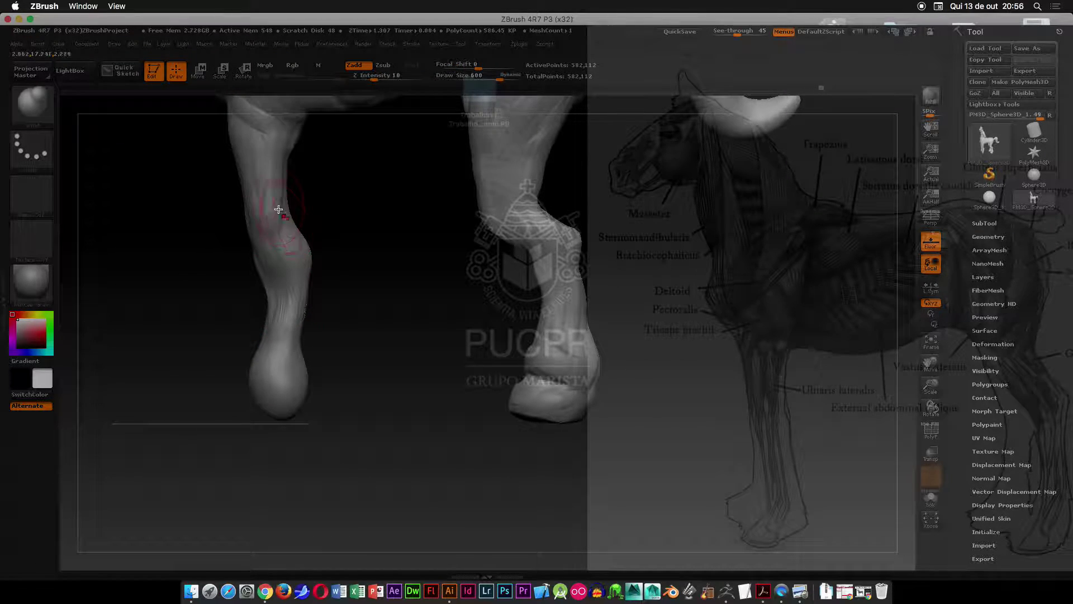
- Thicken the knees and shins of the forelegs with the Inflat brush
{"action": "left_click_drag", "start_coordinate": [374, 240], "coordinate": [411, 243]}
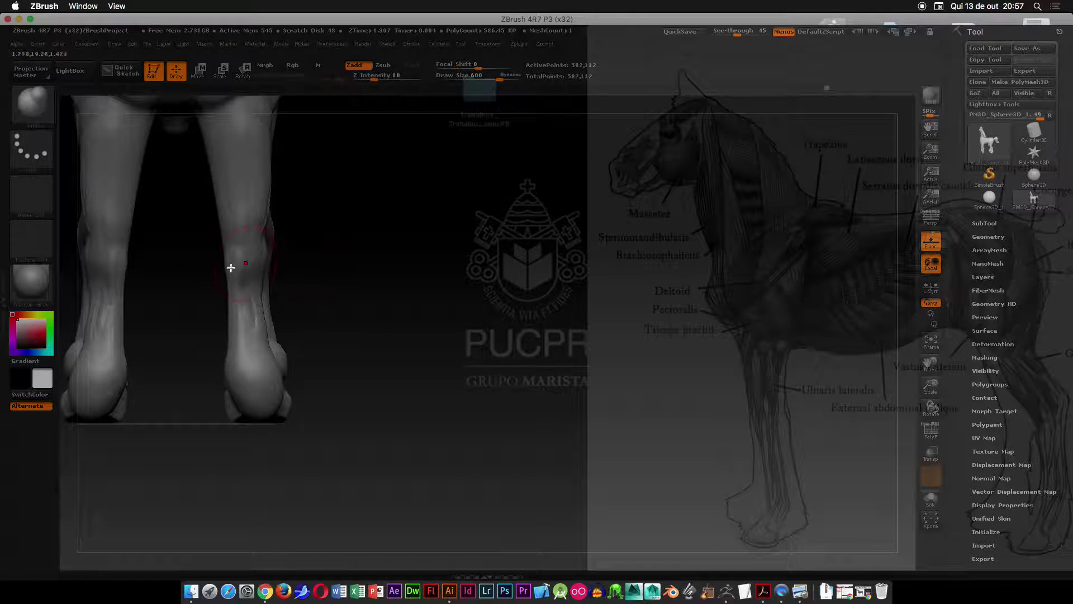
{"action": "left_click_drag", "start_coordinate": [239, 240], "coordinate": [228, 232]}
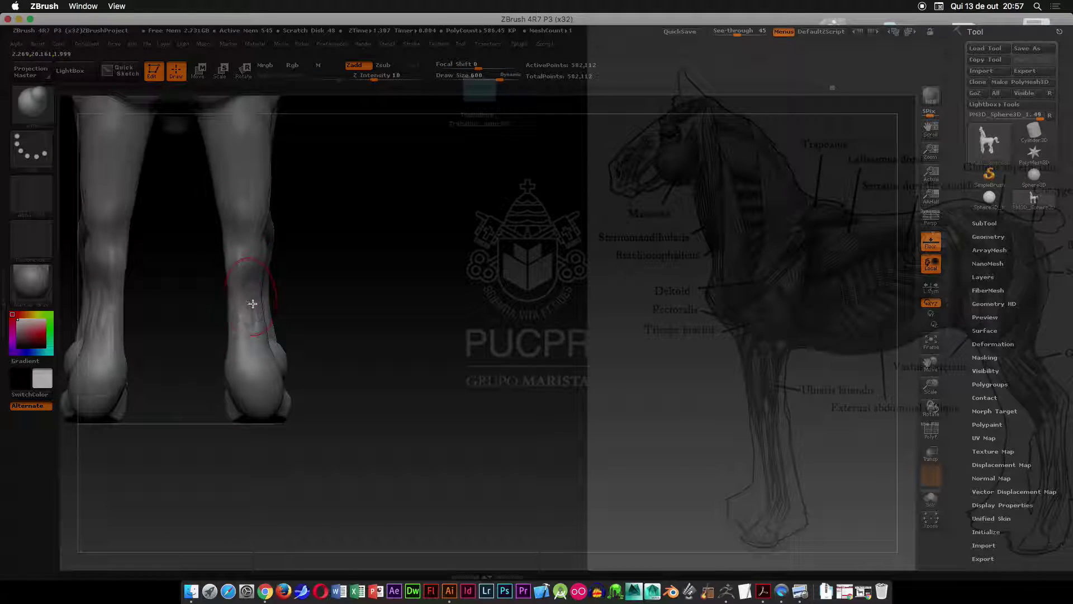
{"action": "mouse_move", "coordinate": [242, 363]}
{"action": "left_mouse_down"}
{"action": "mouse_move", "coordinate": [222, 408]}
{"action": "mouse_move", "coordinate": [312, 301]}
{"action": "mouse_move", "coordinate": [340, 229]}
{"action": "left_mouse_up"}
- Smooth the creased artifact on the front of the foreleg and remesh the whole model with DynaMesh
{"action": "right_click_drag", "start_coordinate": [339, 229], "coordinate": [323, 492], "text": "ctrl"}
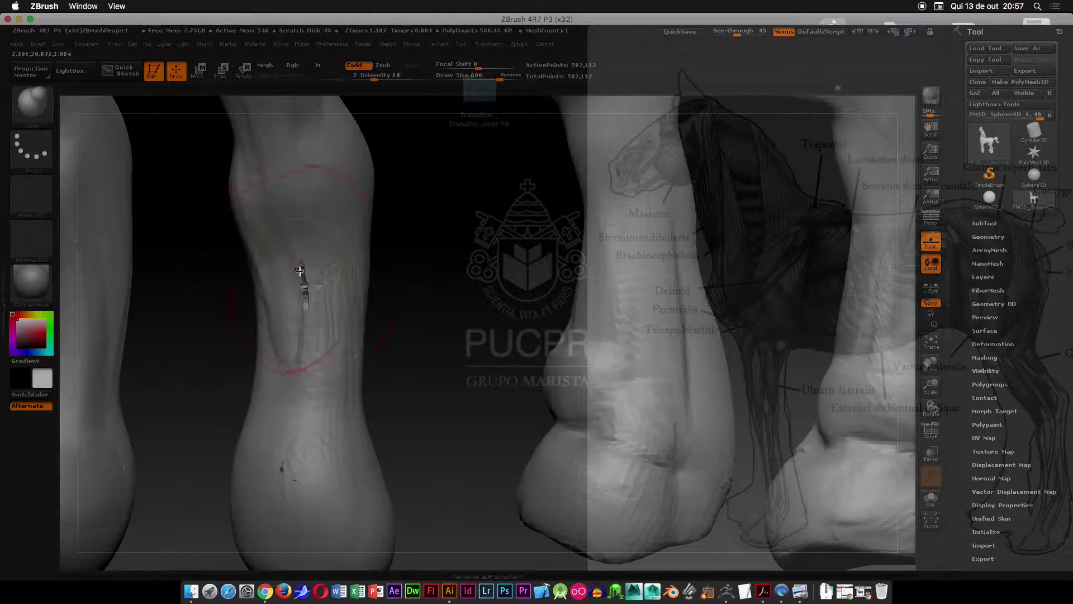
{"action": "mouse_move", "coordinate": [428, 268]}
{"action": "right_mouse_down", "text": "ctrl"}
{"action": "mouse_move", "coordinate": [410, 309]}
{"action": "mouse_move", "coordinate": [536, 290]}
{"action": "mouse_move", "coordinate": [354, 300]}
{"action": "right_mouse_up", "text": "ctrl"}
{"action": "left_click_drag", "start_coordinate": [352, 292], "coordinate": [341, 284], "text": "shift"}
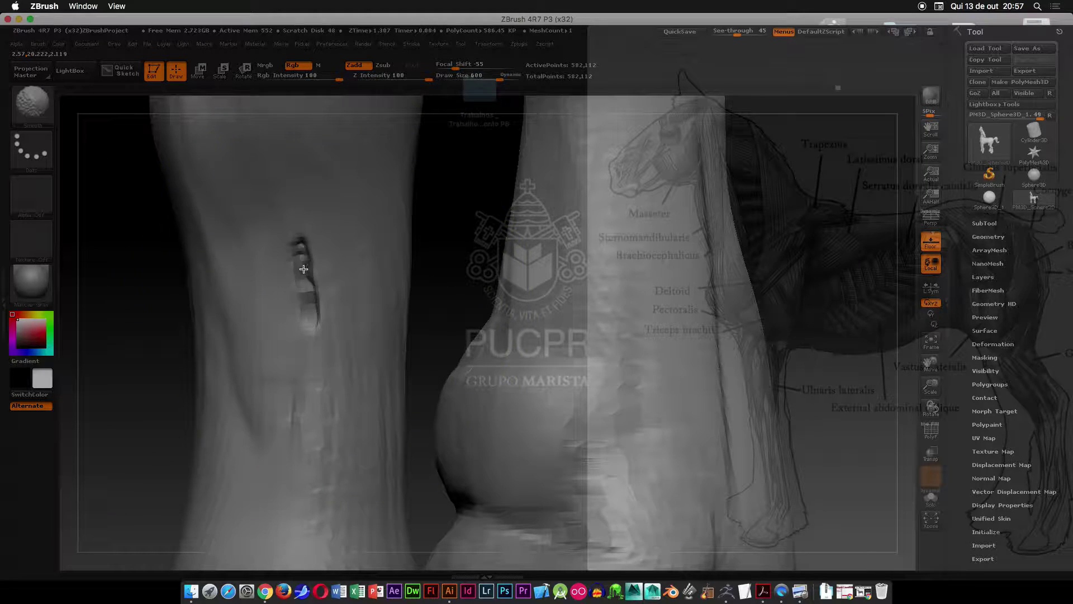
{"action": "key", "text": "f"}
{"action": "right_click_drag", "start_coordinate": [289, 345], "coordinate": [216, 215], "text": "alt"}
{"action": "left_click_drag", "start_coordinate": [222, 271], "coordinate": [265, 357], "text": "ctrl"}
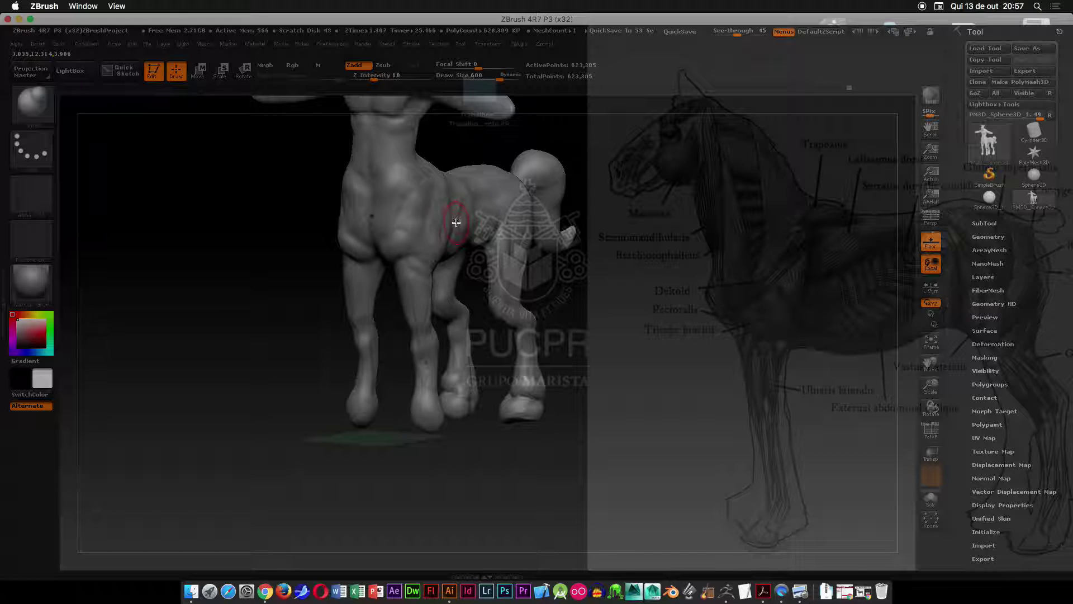
- Pull the arm ends outward into tapered forearms with the Move brush at draw size 600, working from front and above
{"action": "right_click_drag", "start_coordinate": [601, 145], "coordinate": [535, 384], "text": "alt"}
{"action": "right_click_drag", "start_coordinate": [531, 307], "coordinate": [511, 238], "text": "ctrl"}
{"action": "mouse_move", "coordinate": [592, 132]}
{"action": "right_mouse_down"}
{"action": "mouse_move", "coordinate": [621, 321]}
{"action": "mouse_move", "coordinate": [603, 363]}
{"action": "right_mouse_up"}
{"action": "left_click", "coordinate": [44, 116]}
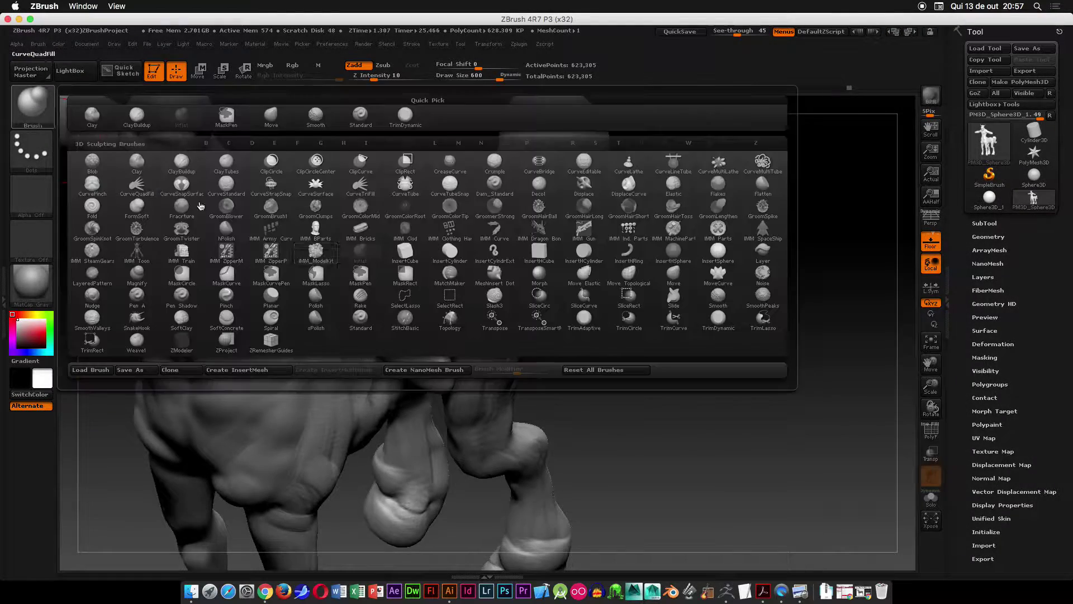
{"action": "left_click", "coordinate": [672, 275]}
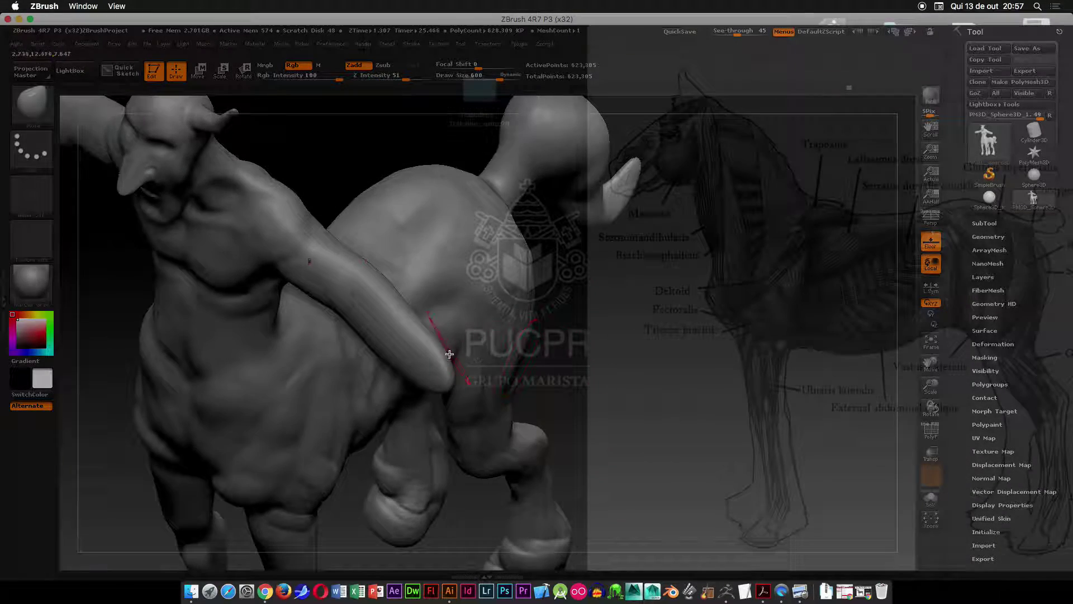
{"action": "left_click_drag", "start_coordinate": [445, 380], "coordinate": [505, 432]}
{"action": "left_click_drag", "start_coordinate": [643, 338], "coordinate": [618, 306], "text": "shift"}
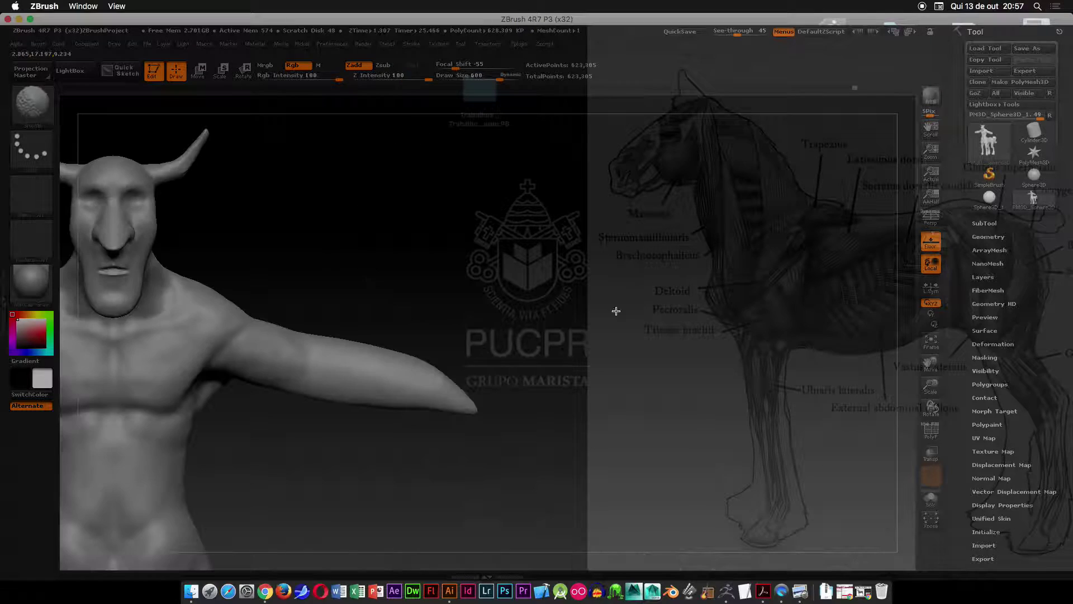
{"action": "left_click_drag", "start_coordinate": [502, 345], "coordinate": [489, 450]}
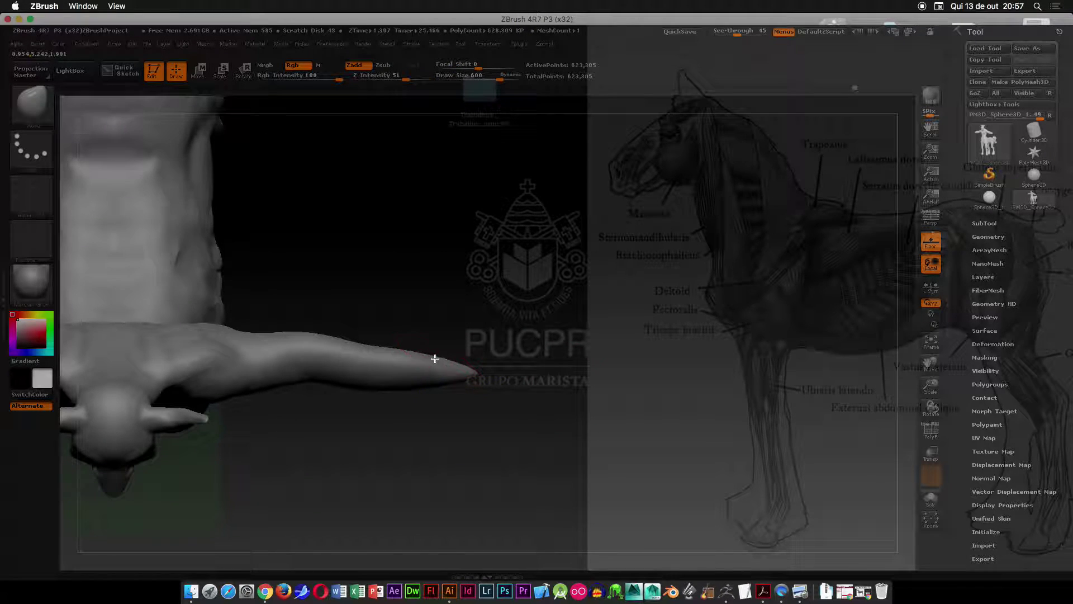
{"action": "left_click_drag", "start_coordinate": [434, 359], "coordinate": [459, 316]}
{"action": "mouse_move", "coordinate": [463, 366]}
{"action": "left_mouse_down"}
{"action": "mouse_move", "coordinate": [447, 383]}
{"action": "mouse_move", "coordinate": [448, 422]}
{"action": "mouse_move", "coordinate": [508, 307]}
{"action": "left_mouse_up"}
- Set see-through to 0 and widen the arm ends into flat, paddle-shaped hands with the Move brush
{"action": "left_click_drag", "start_coordinate": [518, 391], "coordinate": [522, 455]}
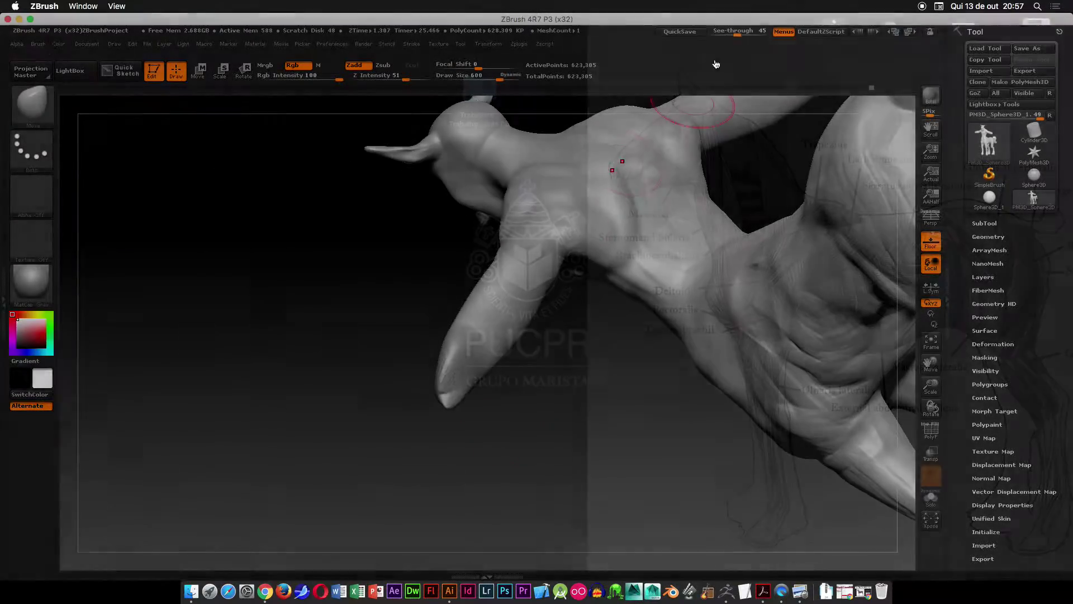
{"action": "left_click", "coordinate": [737, 34]}
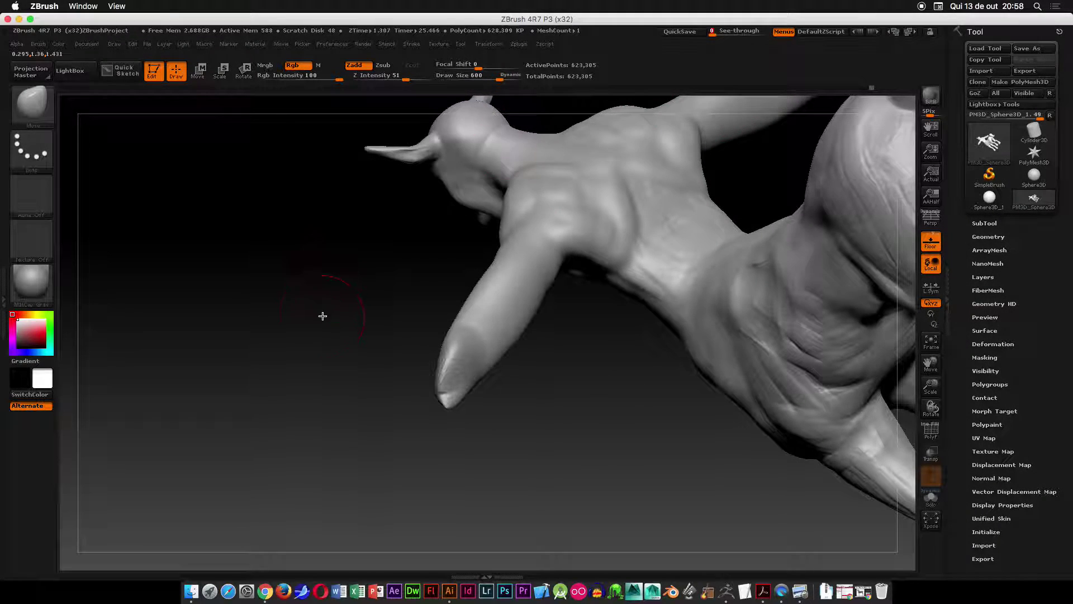
{"action": "mouse_move", "coordinate": [321, 313]}
{"action": "left_mouse_down"}
{"action": "mouse_move", "coordinate": [271, 233]}
{"action": "mouse_move", "coordinate": [416, 349]}
{"action": "mouse_move", "coordinate": [395, 328]}
{"action": "left_mouse_up"}
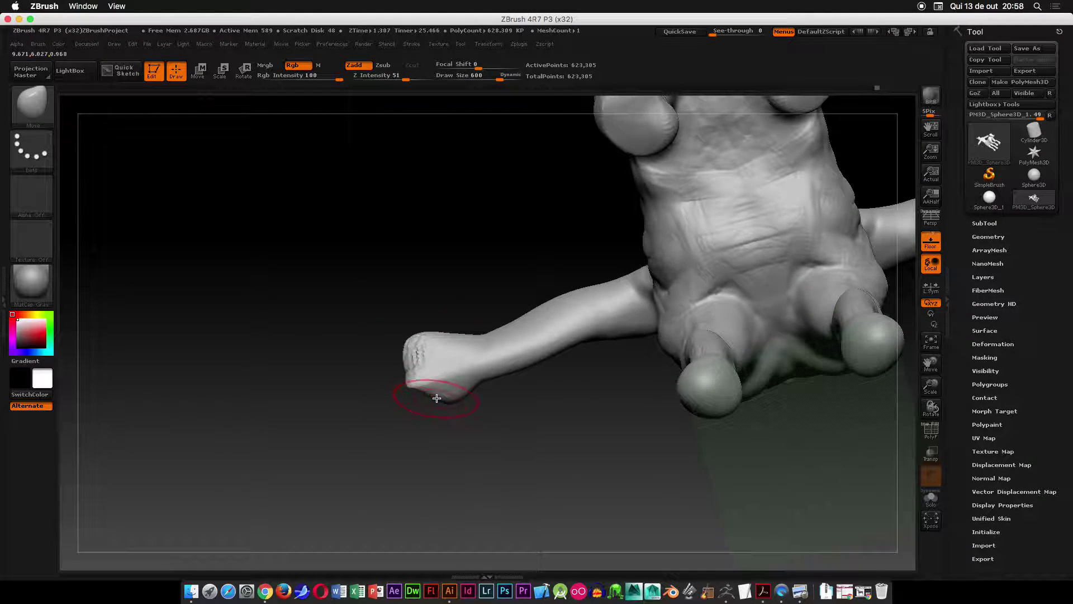
{"action": "left_click_drag", "start_coordinate": [436, 399], "coordinate": [404, 430]}
{"action": "mouse_move", "coordinate": [451, 243]}
{"action": "left_mouse_down"}
{"action": "mouse_move", "coordinate": [441, 347]}
{"action": "mouse_move", "coordinate": [455, 359]}
{"action": "left_mouse_up"}
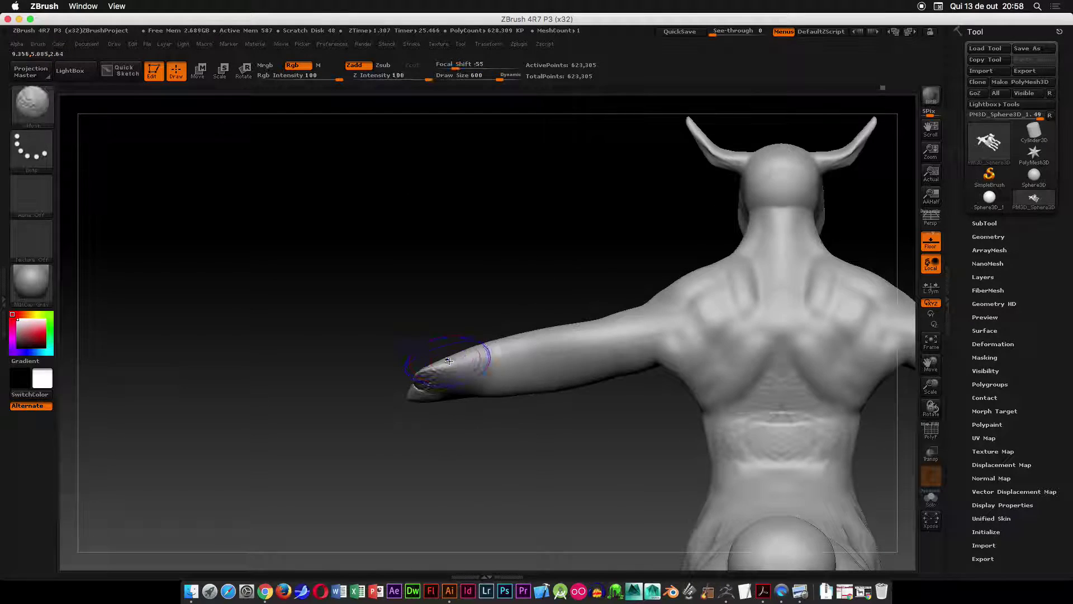
{"action": "left_click_drag", "start_coordinate": [364, 343], "coordinate": [445, 371]}
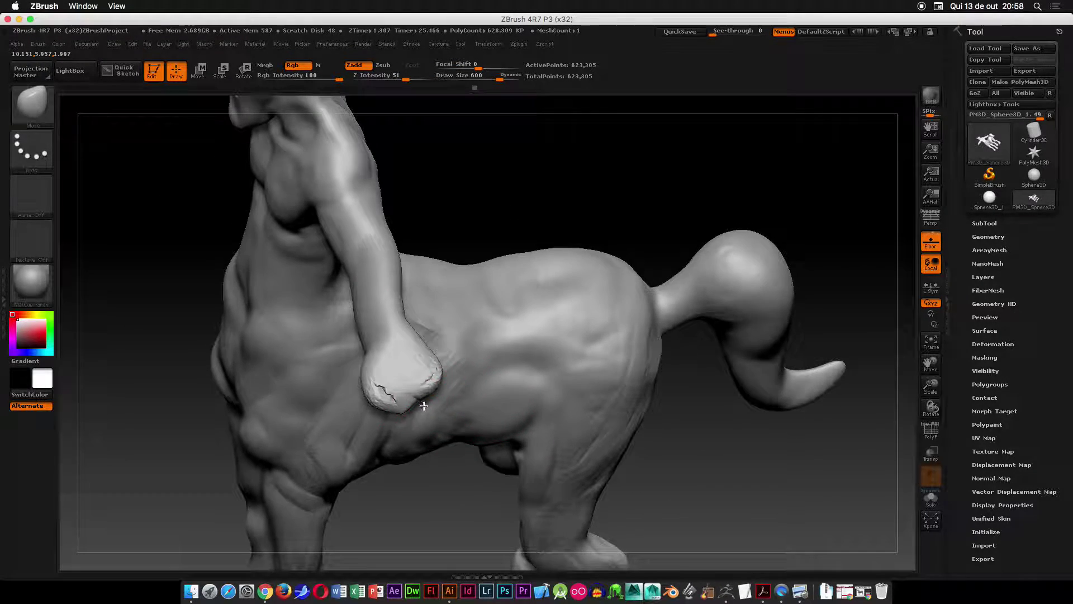
{"action": "mouse_move", "coordinate": [503, 226]}
{"action": "left_mouse_down"}
{"action": "mouse_move", "coordinate": [511, 177]}
{"action": "mouse_move", "coordinate": [553, 192]}
{"action": "mouse_move", "coordinate": [503, 400]}
{"action": "mouse_move", "coordinate": [462, 293]}
{"action": "left_mouse_up"}
- Mask a thumb patch at the base of the hand, invert the mask, and pull the patch out into a thumb with the Move brush
{"action": "key", "text": "space"}
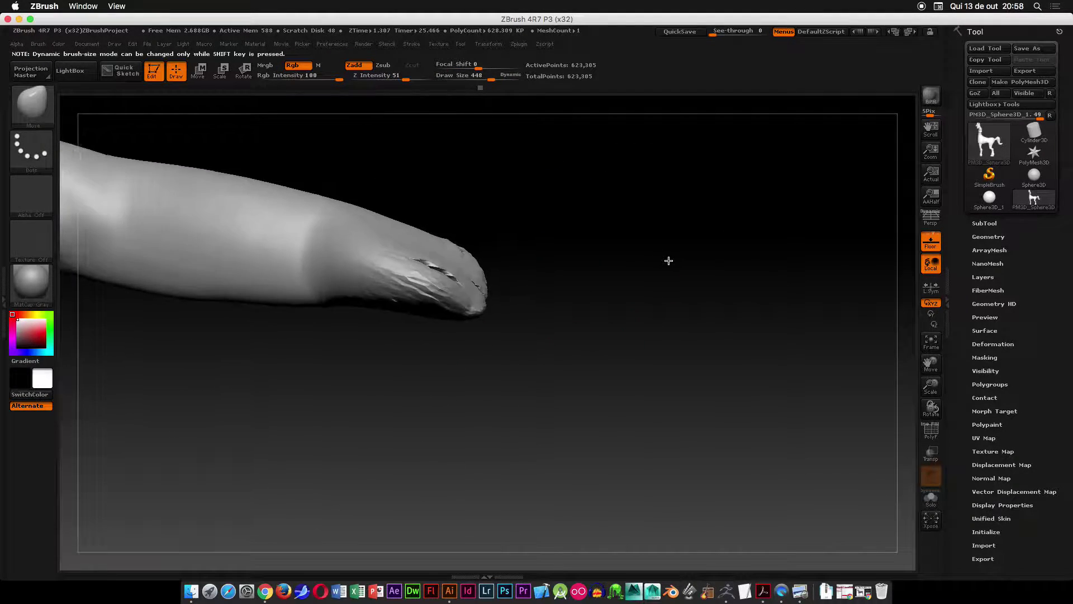
{"action": "key", "text": "space"}
{"action": "left_click_drag", "start_coordinate": [352, 271], "coordinate": [365, 269], "text": "ctrl"}
{"action": "left_click", "coordinate": [569, 246], "text": "ctrl"}
{"action": "mouse_move", "coordinate": [568, 244]}
{"action": "left_mouse_down"}
{"action": "mouse_move", "coordinate": [561, 352]}
{"action": "mouse_move", "coordinate": [550, 321]}
{"action": "left_mouse_up"}
{"action": "key", "text": "space"}
{"action": "mouse_move", "coordinate": [386, 264]}
{"action": "left_mouse_down"}
{"action": "mouse_move", "coordinate": [395, 265]}
{"action": "mouse_move", "coordinate": [356, 308]}
{"action": "mouse_move", "coordinate": [339, 497]}
{"action": "left_mouse_up"}
{"action": "key", "text": "space"}
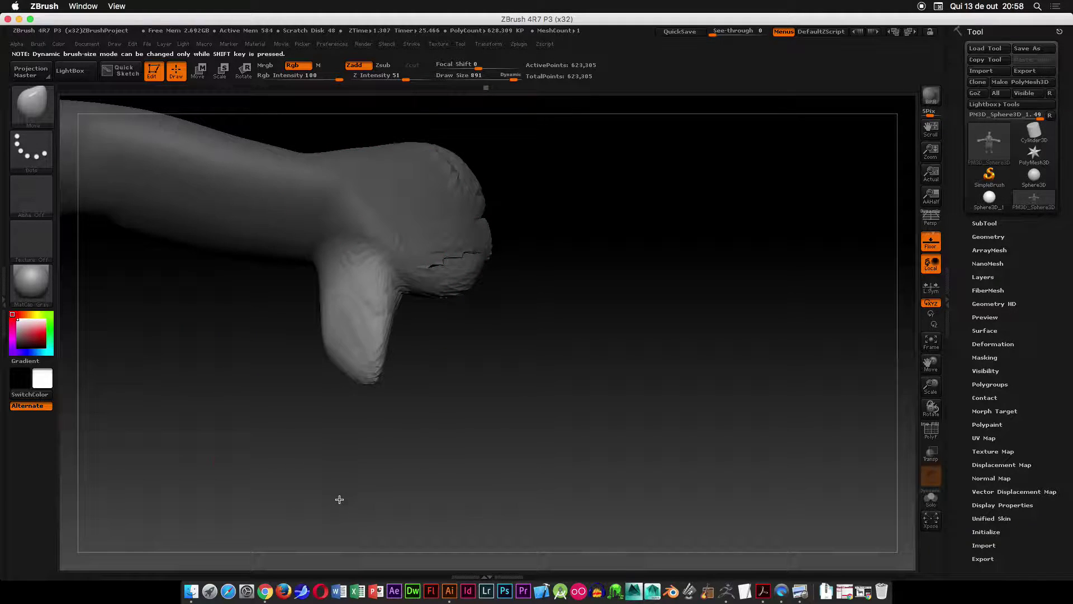
{"action": "left_click_drag", "start_coordinate": [387, 309], "coordinate": [365, 311]}
{"action": "left_click_drag", "start_coordinate": [359, 360], "coordinate": [361, 387]}
- Clear the mask, reshape the palm beside the thumb, and remesh the model with DynaMesh
{"action": "left_click_drag", "start_coordinate": [538, 312], "coordinate": [551, 338], "text": "ctrl"}
{"action": "left_click_drag", "start_coordinate": [520, 336], "coordinate": [506, 249]}
{"action": "key", "text": "space"}
{"action": "mouse_move", "coordinate": [488, 302]}
{"action": "left_mouse_down"}
{"action": "mouse_move", "coordinate": [480, 299]}
{"action": "mouse_move", "coordinate": [524, 339]}
{"action": "mouse_move", "coordinate": [519, 319]}
{"action": "left_mouse_up"}
{"action": "mouse_move", "coordinate": [490, 225]}
{"action": "left_mouse_down"}
{"action": "mouse_move", "coordinate": [508, 211]}
{"action": "mouse_move", "coordinate": [549, 209]}
{"action": "left_mouse_up"}
{"action": "left_click_drag", "start_coordinate": [616, 232], "coordinate": [662, 351], "text": "ctrl"}
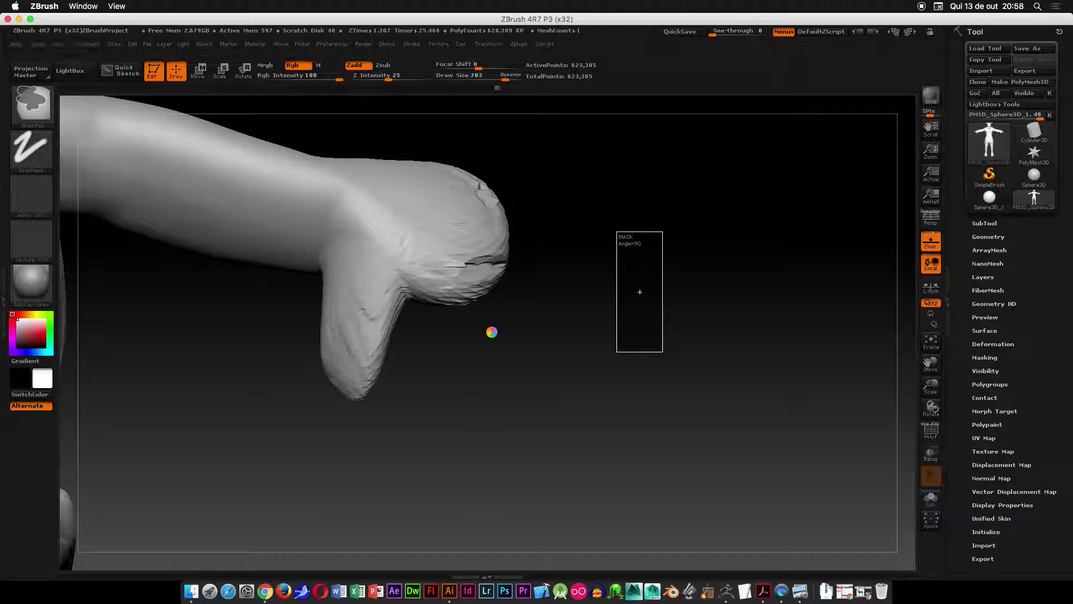
- Adjust the outline of the palm with the Move brush and smooth its creased front edge
{"action": "key", "text": "space"}
{"action": "left_click_drag", "start_coordinate": [493, 286], "coordinate": [485, 289]}
{"action": "left_click_drag", "start_coordinate": [564, 296], "coordinate": [519, 297]}
{"action": "left_click_drag", "start_coordinate": [423, 250], "coordinate": [500, 250], "text": "shift"}
{"action": "left_click_drag", "start_coordinate": [598, 244], "coordinate": [657, 153]}
- Paint separate mask spots for the fingers along the front edge of the hand with the MaskPen brush
{"action": "mouse_move", "coordinate": [406, 261]}
{"action": "left_mouse_down", "text": "ctrl"}
{"action": "mouse_move", "coordinate": [389, 260]}
{"action": "mouse_move", "coordinate": [401, 261]}
{"action": "left_mouse_up", "text": "ctrl"}
{"action": "left_click_drag", "start_coordinate": [606, 267], "coordinate": [558, 311]}
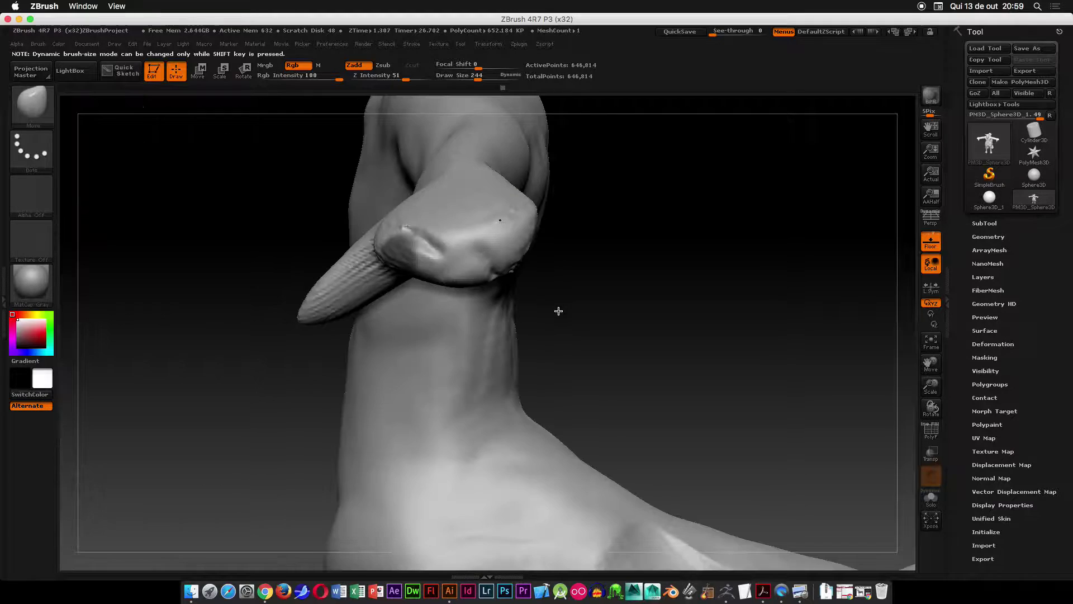
{"action": "key", "text": "ctrl"}
{"action": "key", "text": "space"}
{"action": "left_click", "coordinate": [486, 250]}
{"action": "left_click_drag", "start_coordinate": [503, 257], "coordinate": [495, 265], "text": "ctrl"}
{"action": "mouse_move", "coordinate": [609, 266]}
{"action": "left_mouse_down"}
{"action": "mouse_move", "coordinate": [556, 263]}
{"action": "mouse_move", "coordinate": [545, 235]}
{"action": "mouse_move", "coordinate": [541, 243]}
{"action": "left_mouse_up"}
{"action": "left_click_drag", "start_coordinate": [523, 314], "coordinate": [407, 247]}
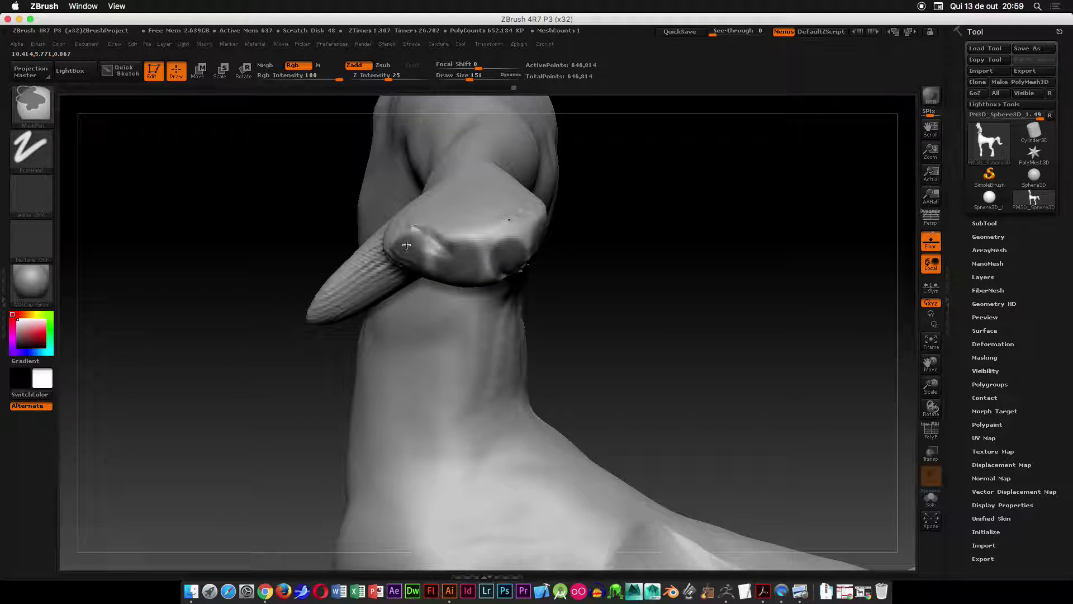
- Try to pull four fingers out of the hand with the Move brush, using the inverted finger mask
{"action": "mouse_move", "coordinate": [630, 257]}
{"action": "left_mouse_down"}
{"action": "mouse_move", "coordinate": [613, 211]}
{"action": "mouse_move", "coordinate": [632, 311]}
{"action": "mouse_move", "coordinate": [515, 252]}
{"action": "left_mouse_up"}
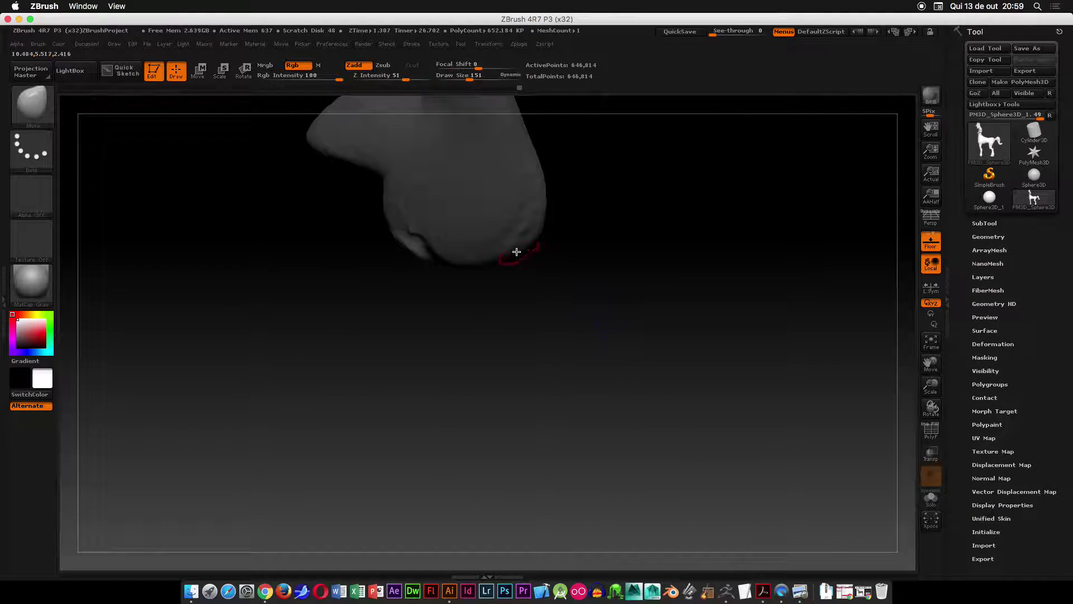
{"action": "key", "text": "space"}
{"action": "key", "text": "space"}
{"action": "mouse_move", "coordinate": [460, 271]}
{"action": "left_mouse_down"}
{"action": "mouse_move", "coordinate": [505, 271]}
{"action": "mouse_move", "coordinate": [458, 302]}
{"action": "mouse_move", "coordinate": [486, 319]}
{"action": "mouse_move", "coordinate": [585, 293]}
{"action": "mouse_move", "coordinate": [628, 218]}
{"action": "mouse_move", "coordinate": [565, 256]}
{"action": "mouse_move", "coordinate": [721, 290]}
{"action": "mouse_move", "coordinate": [554, 292]}
{"action": "left_mouse_up"}
{"action": "left_click_drag", "start_coordinate": [419, 250], "coordinate": [645, 318]}
{"action": "left_click_drag", "start_coordinate": [612, 257], "coordinate": [642, 376]}
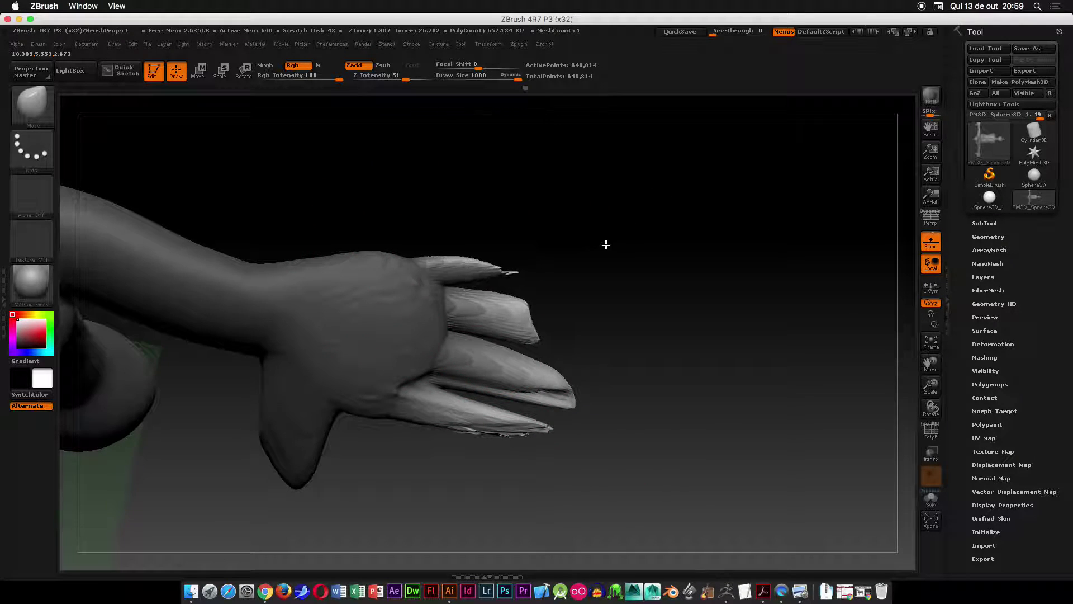
- Try to even out the lengths of the pulled fingers with the Move brush at draw size 634
{"action": "key", "text": "space"}
{"action": "left_click_drag", "start_coordinate": [549, 274], "coordinate": [532, 274]}
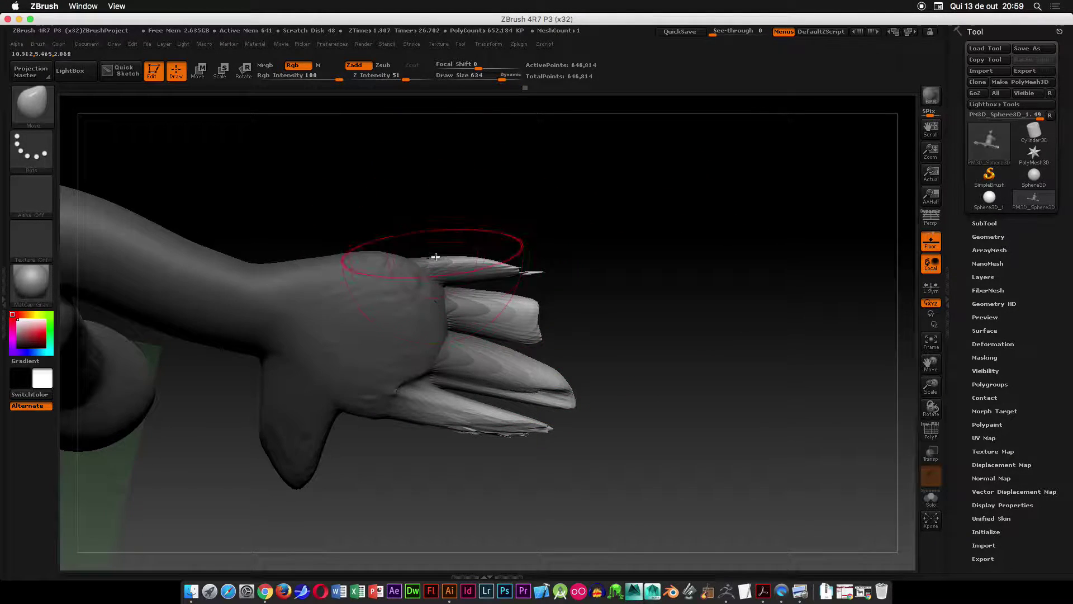
{"action": "mouse_move", "coordinate": [591, 314]}
{"action": "left_mouse_down"}
{"action": "mouse_move", "coordinate": [609, 307]}
{"action": "mouse_move", "coordinate": [597, 312]}
{"action": "left_mouse_up"}
{"action": "mouse_move", "coordinate": [701, 250]}
{"action": "left_mouse_down"}
{"action": "mouse_move", "coordinate": [638, 455]}
{"action": "mouse_move", "coordinate": [599, 283]}
{"action": "mouse_move", "coordinate": [614, 276]}
{"action": "mouse_move", "coordinate": [611, 254]}
{"action": "mouse_move", "coordinate": [632, 276]}
{"action": "mouse_move", "coordinate": [685, 273]}
{"action": "mouse_move", "coordinate": [671, 294]}
{"action": "mouse_move", "coordinate": [668, 266]}
{"action": "mouse_move", "coordinate": [704, 287]}
{"action": "left_mouse_up"}
{"action": "left_click_drag", "start_coordinate": [724, 249], "coordinate": [713, 263]}
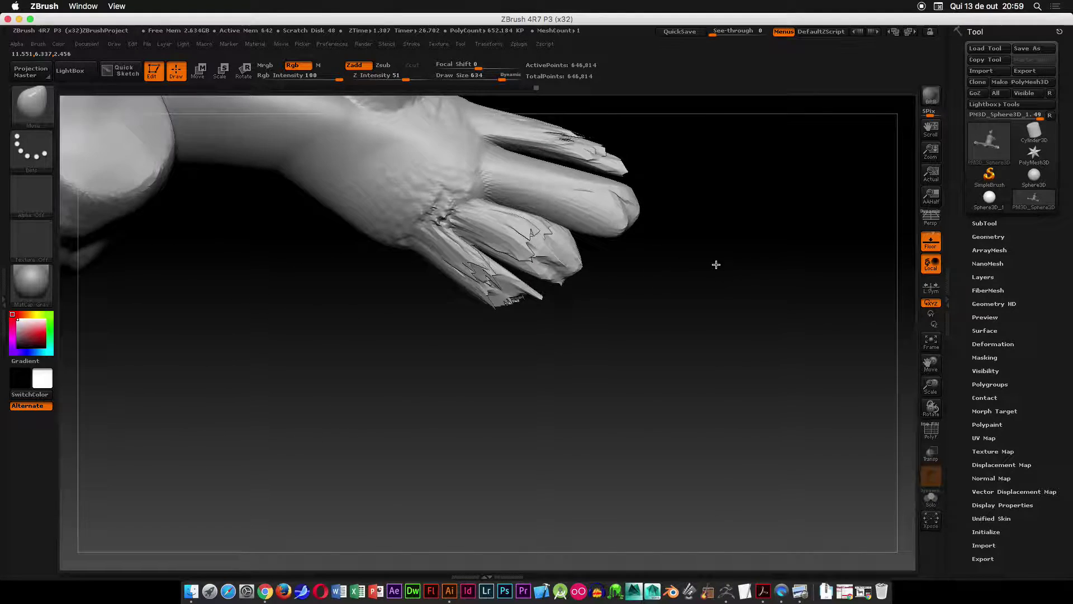
- Smooth the jagged finger surfaces and remesh the model with DynaMesh
{"action": "mouse_move", "coordinate": [492, 211]}
{"action": "left_mouse_down", "text": "shift"}
{"action": "mouse_move", "coordinate": [479, 268]}
{"action": "mouse_move", "coordinate": [510, 205]}
{"action": "mouse_move", "coordinate": [517, 149]}
{"action": "mouse_move", "coordinate": [528, 161]}
{"action": "left_mouse_up", "text": "shift"}
{"action": "mouse_move", "coordinate": [690, 257]}
{"action": "left_mouse_down"}
{"action": "mouse_move", "coordinate": [645, 281]}
{"action": "mouse_move", "coordinate": [637, 386]}
{"action": "mouse_move", "coordinate": [656, 309]}
{"action": "mouse_move", "coordinate": [721, 242]}
{"action": "mouse_move", "coordinate": [679, 435]}
{"action": "left_mouse_up"}
{"action": "right_click_drag", "start_coordinate": [680, 435], "coordinate": [598, 195], "text": "ctrl"}
{"action": "left_click_drag", "start_coordinate": [634, 386], "coordinate": [642, 413], "text": "ctrl"}
{"action": "key", "text": "g"}
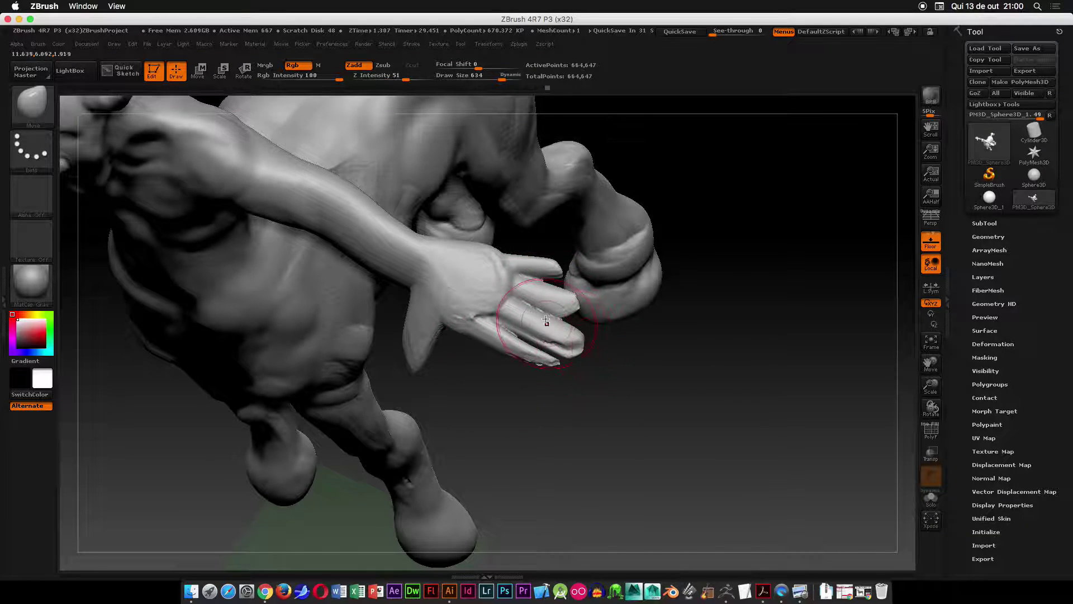
{"action": "mouse_move", "coordinate": [638, 350]}
{"action": "left_mouse_down", "text": "ctrl"}
{"action": "mouse_move", "coordinate": [618, 445]}
{"action": "mouse_move", "coordinate": [671, 387]}
{"action": "mouse_move", "coordinate": [674, 410]}
{"action": "left_mouse_up", "text": "ctrl"}
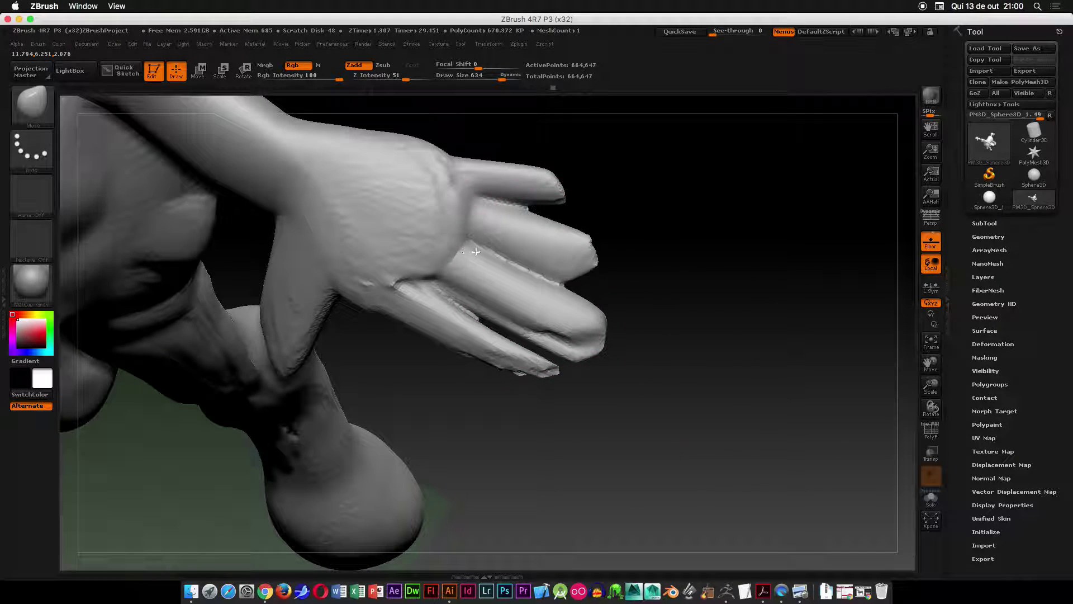
- Try reshaping the fingers with a smaller Move brush, and undo the finger work back to the fingerless hand
{"action": "left_click_drag", "start_coordinate": [661, 319], "coordinate": [640, 310]}
{"action": "key", "text": "space"}
{"action": "left_click_drag", "start_coordinate": [592, 282], "coordinate": [559, 286]}
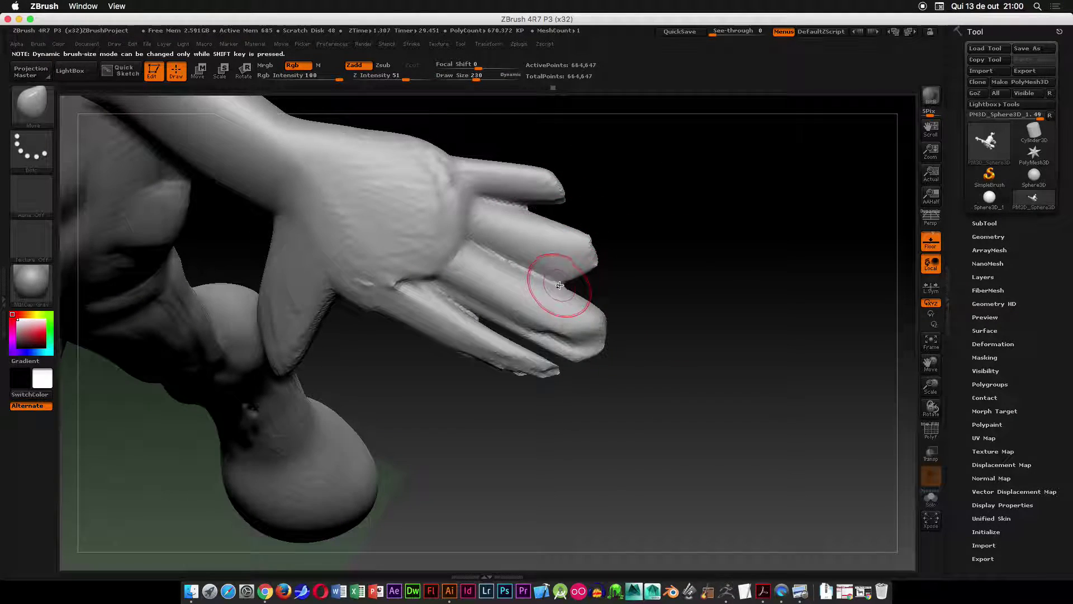
{"action": "mouse_move", "coordinate": [672, 338]}
{"action": "left_mouse_down"}
{"action": "mouse_move", "coordinate": [685, 158]}
{"action": "mouse_move", "coordinate": [651, 257]}
{"action": "mouse_move", "coordinate": [562, 281]}
{"action": "left_mouse_up"}
{"action": "key", "text": "space"}
{"action": "mouse_move", "coordinate": [654, 294]}
{"action": "left_mouse_down"}
{"action": "mouse_move", "coordinate": [656, 334]}
{"action": "mouse_move", "coordinate": [716, 245]}
{"action": "mouse_move", "coordinate": [504, 87]}
{"action": "mouse_move", "coordinate": [546, 89]}
{"action": "mouse_move", "coordinate": [508, 89]}
{"action": "left_mouse_up"}
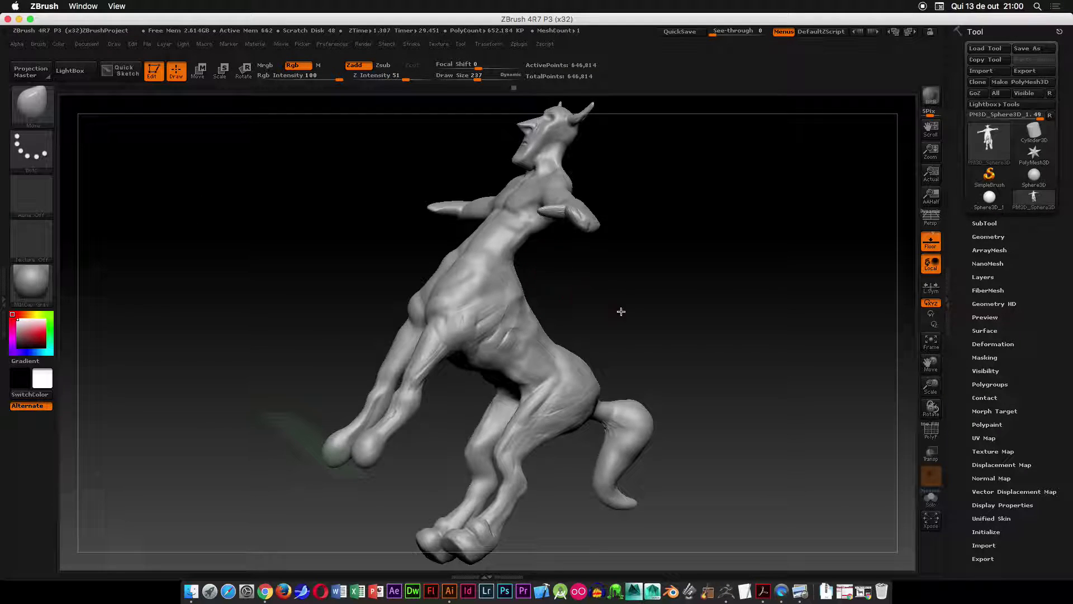
- Switch to the SnakeHook brush and pull the first finger out of the hand's front edge beside the thumb
{"action": "mouse_move", "coordinate": [621, 311]}
{"action": "left_mouse_down"}
{"action": "mouse_move", "coordinate": [666, 300]}
{"action": "mouse_move", "coordinate": [680, 242]}
{"action": "mouse_move", "coordinate": [572, 235]}
{"action": "left_mouse_up"}
{"action": "mouse_move", "coordinate": [571, 234]}
{"action": "right_mouse_down", "text": "ctrl"}
{"action": "mouse_move", "coordinate": [541, 253]}
{"action": "mouse_move", "coordinate": [557, 232]}
{"action": "right_mouse_up", "text": "ctrl"}
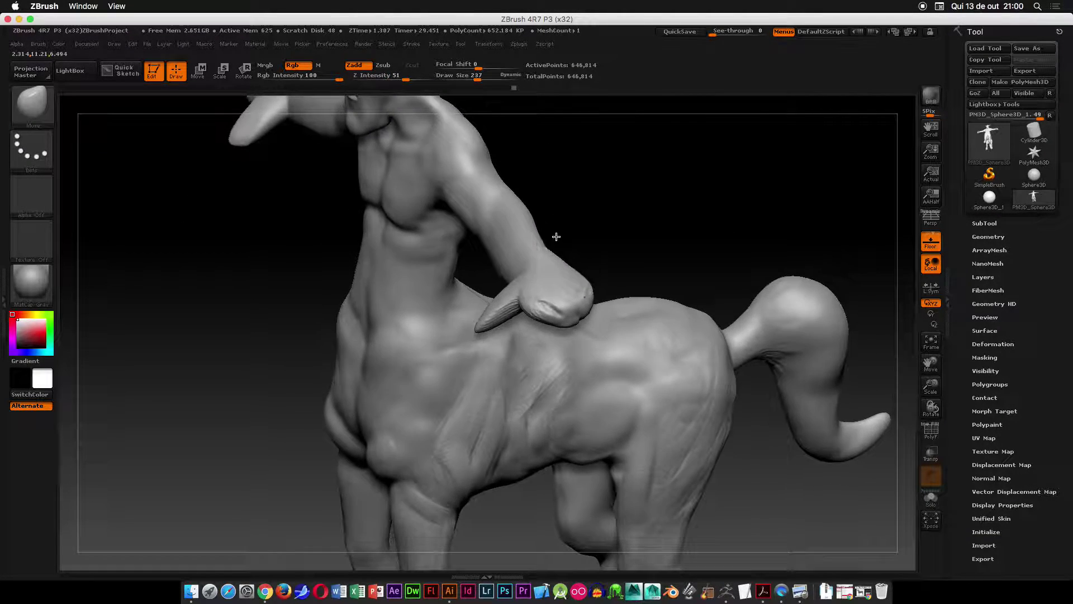
{"action": "mouse_move", "coordinate": [561, 308]}
{"action": "right_mouse_down"}
{"action": "mouse_move", "coordinate": [649, 226]}
{"action": "mouse_move", "coordinate": [642, 283]}
{"action": "mouse_move", "coordinate": [676, 134]}
{"action": "mouse_move", "coordinate": [721, 308]}
{"action": "mouse_move", "coordinate": [783, 270]}
{"action": "mouse_move", "coordinate": [656, 137]}
{"action": "mouse_move", "coordinate": [546, 395]}
{"action": "mouse_move", "coordinate": [541, 352]}
{"action": "mouse_move", "coordinate": [613, 314]}
{"action": "mouse_move", "coordinate": [790, 369]}
{"action": "mouse_move", "coordinate": [357, 291]}
{"action": "mouse_move", "coordinate": [383, 265]}
{"action": "right_mouse_up"}
{"action": "key", "text": "b"}
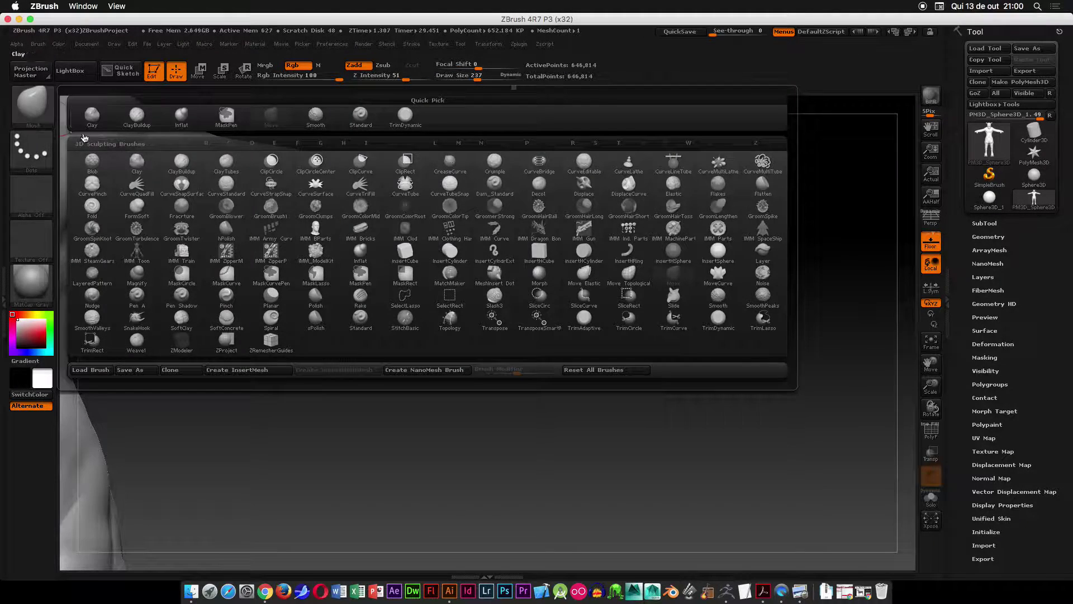
{"action": "key", "text": "s"}
{"action": "left_click", "coordinate": [136, 317]}
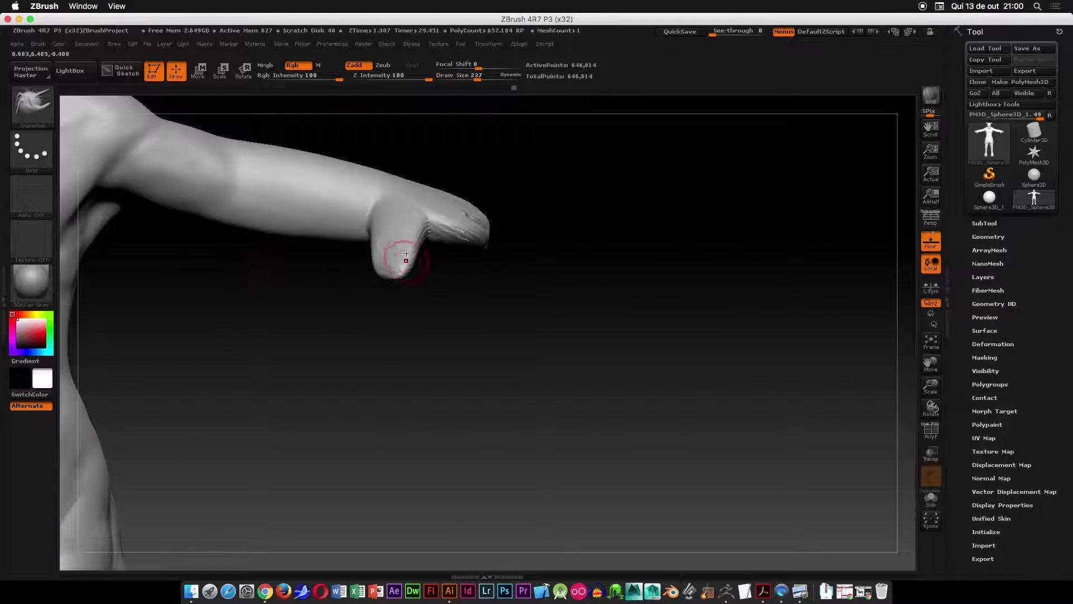
{"action": "right_click_drag", "start_coordinate": [559, 241], "coordinate": [514, 228]}
{"action": "left_click_drag", "start_coordinate": [501, 217], "coordinate": [592, 251]}
{"action": "left_click_drag", "start_coordinate": [647, 190], "coordinate": [495, 319]}
{"action": "mouse_move", "coordinate": [584, 317]}
{"action": "left_mouse_down"}
{"action": "mouse_move", "coordinate": [604, 257]}
{"action": "mouse_move", "coordinate": [603, 278]}
{"action": "mouse_move", "coordinate": [603, 259]}
{"action": "mouse_move", "coordinate": [551, 355]}
{"action": "left_mouse_up"}
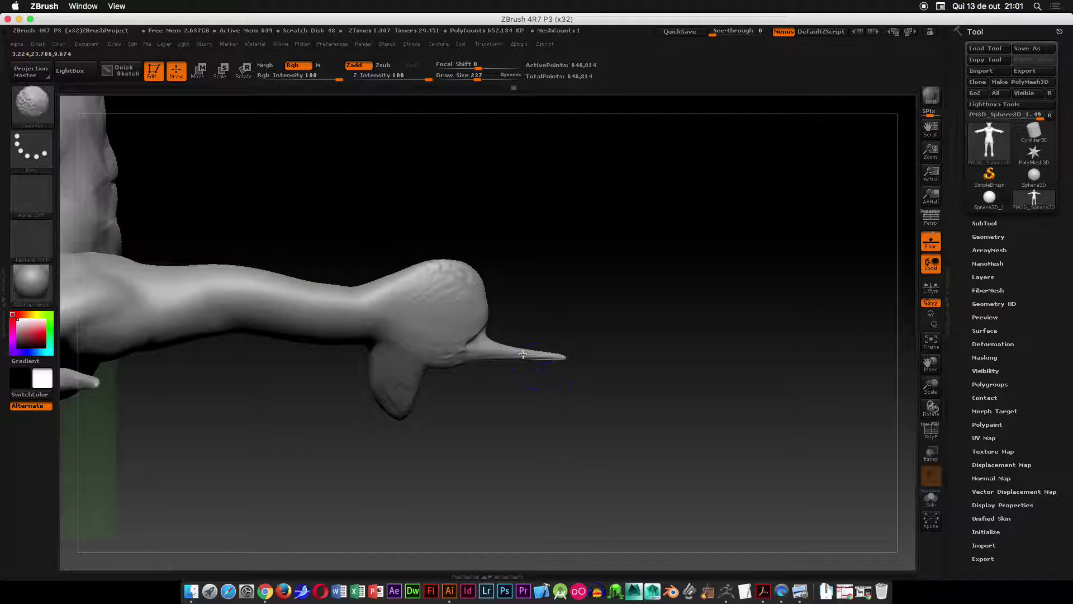
- Pull the three remaining fingers out of the front edge of the hand with the SnakeHook brush
{"action": "left_click_drag", "start_coordinate": [484, 317], "coordinate": [542, 320]}
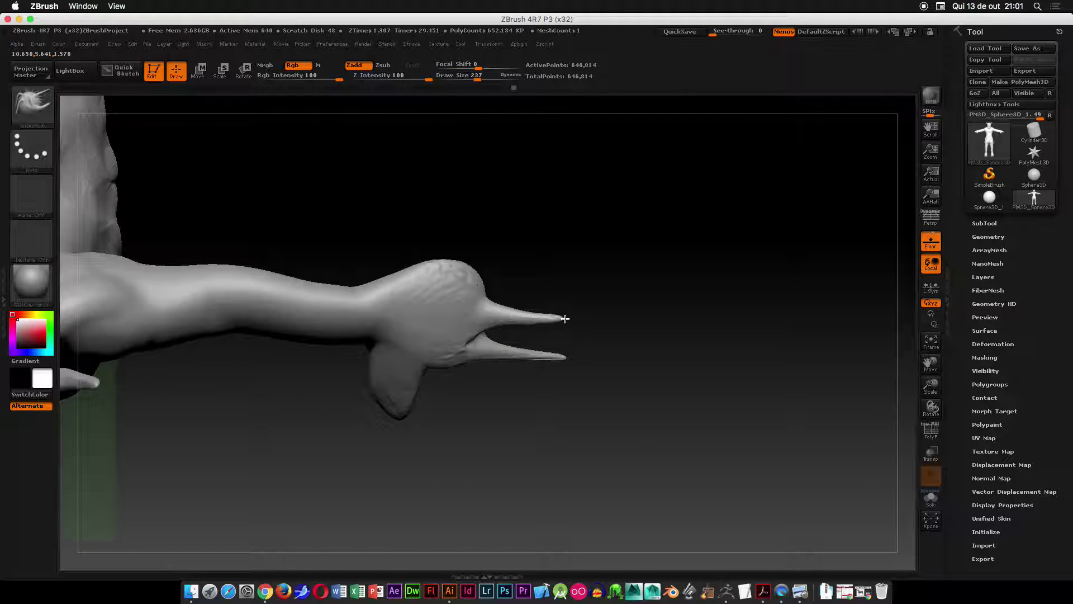
{"action": "left_click_drag", "start_coordinate": [481, 282], "coordinate": [566, 283]}
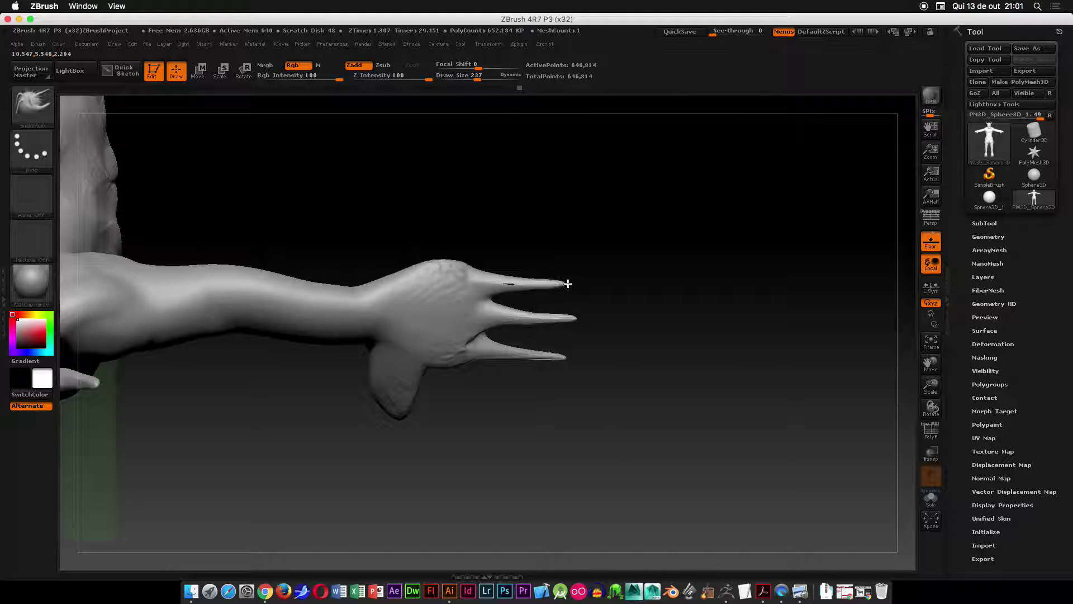
{"action": "left_click_drag", "start_coordinate": [466, 265], "coordinate": [511, 254]}
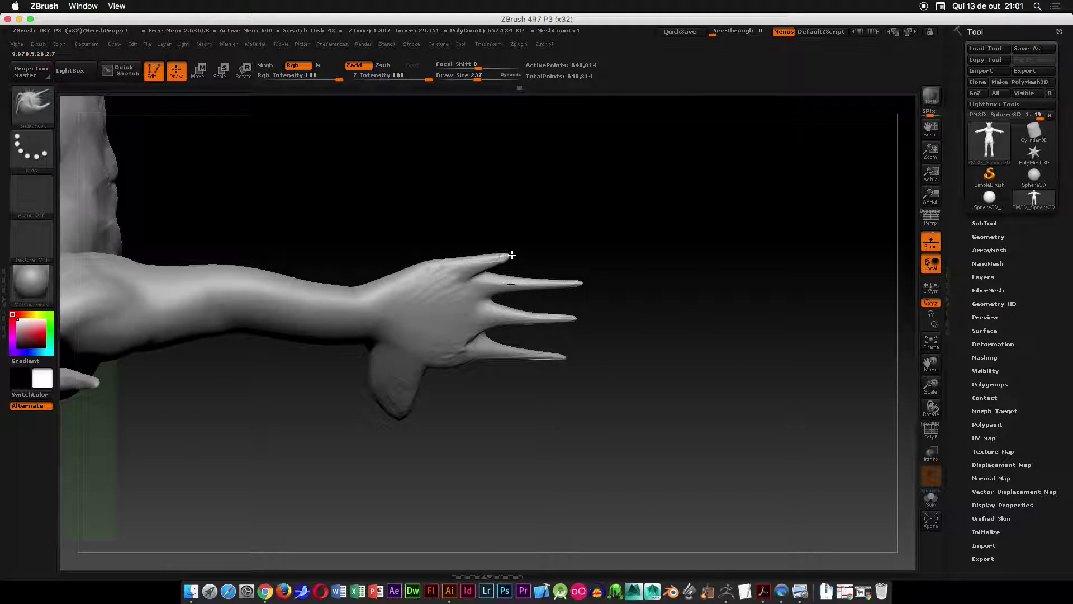
{"action": "mouse_move", "coordinate": [644, 337]}
{"action": "left_mouse_down"}
{"action": "mouse_move", "coordinate": [635, 230]}
{"action": "mouse_move", "coordinate": [610, 184]}
{"action": "left_mouse_up"}
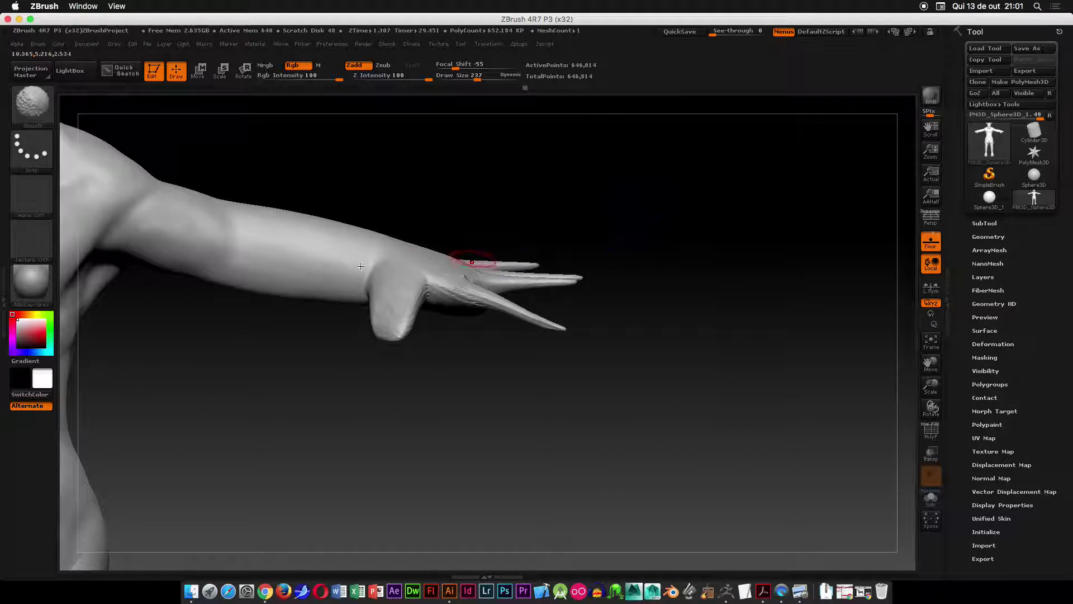
- Thicken the four thin fingers with the Inflat brush at draw size 477 and remesh the model with DynaMesh
{"action": "left_click", "coordinate": [40, 124]}
{"action": "left_click", "coordinate": [675, 275]}
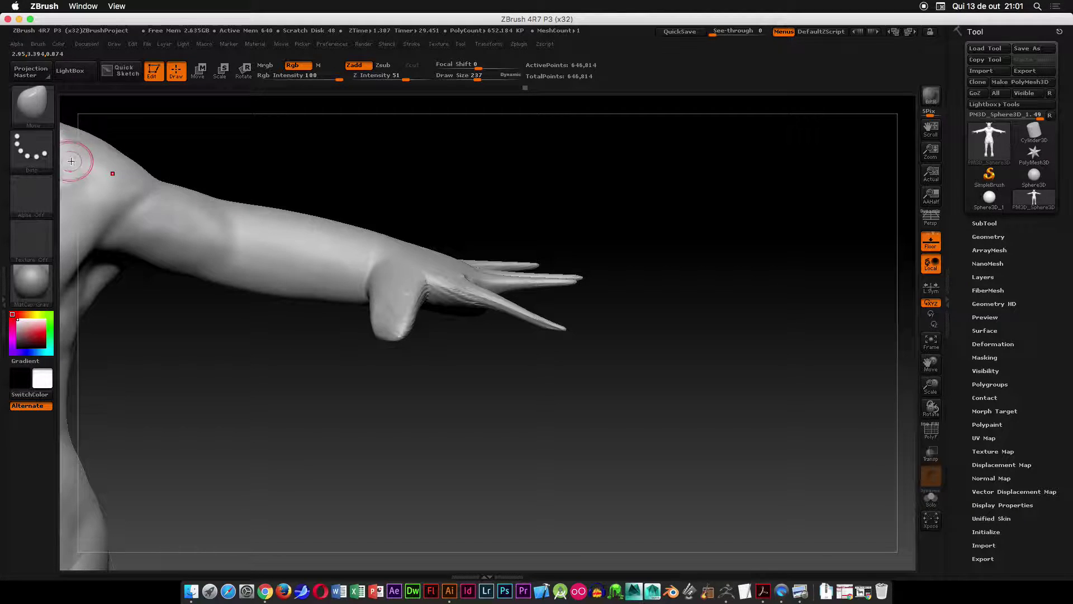
{"action": "left_click", "coordinate": [39, 112]}
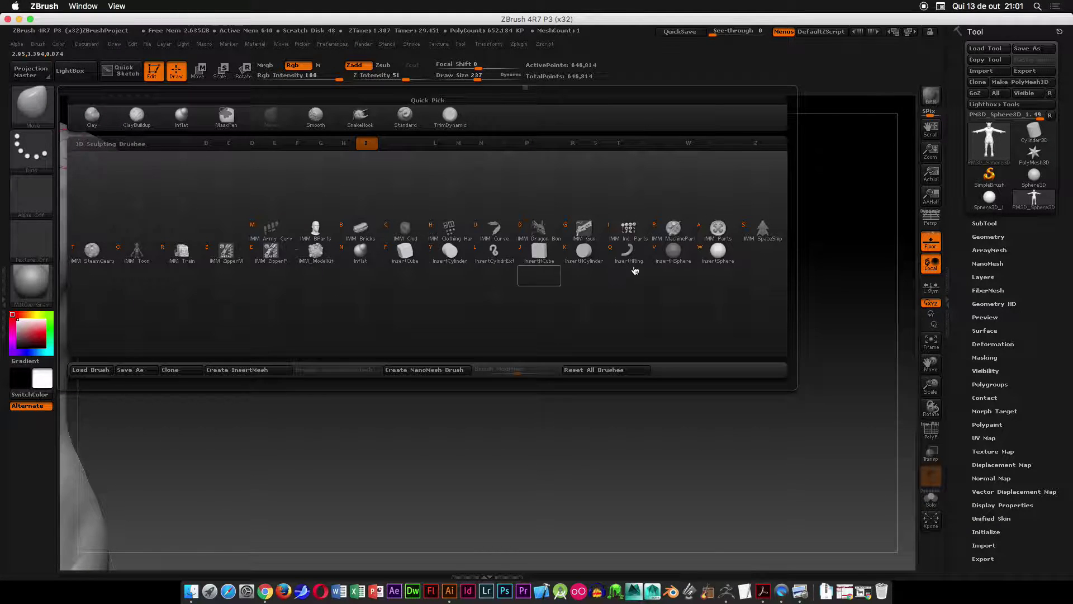
{"action": "left_click", "coordinate": [362, 251]}
{"action": "left_click_drag", "start_coordinate": [480, 292], "coordinate": [493, 305]}
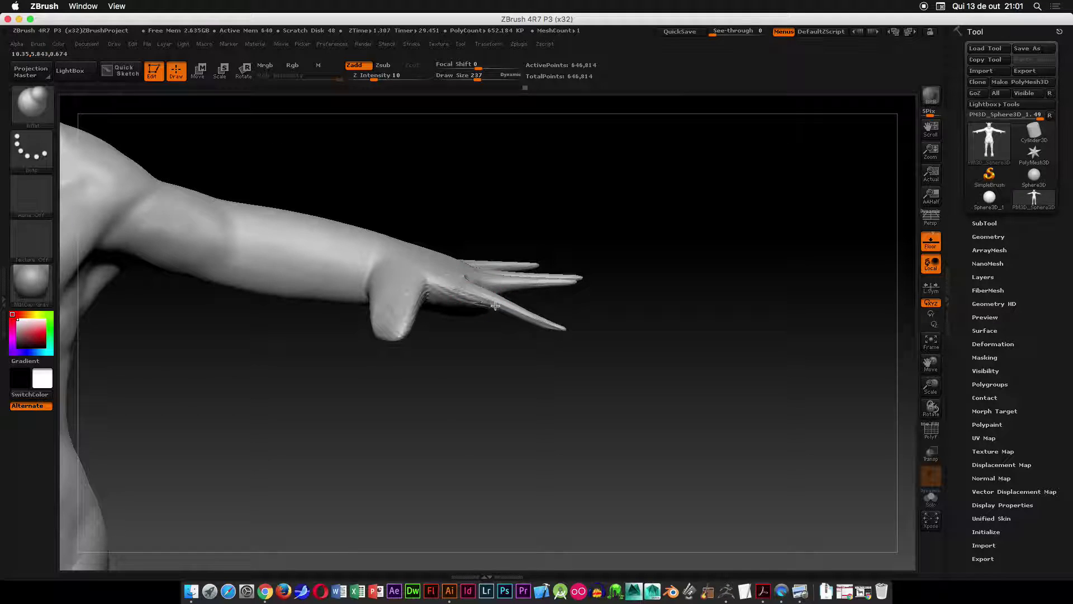
{"action": "key", "text": "F12"}
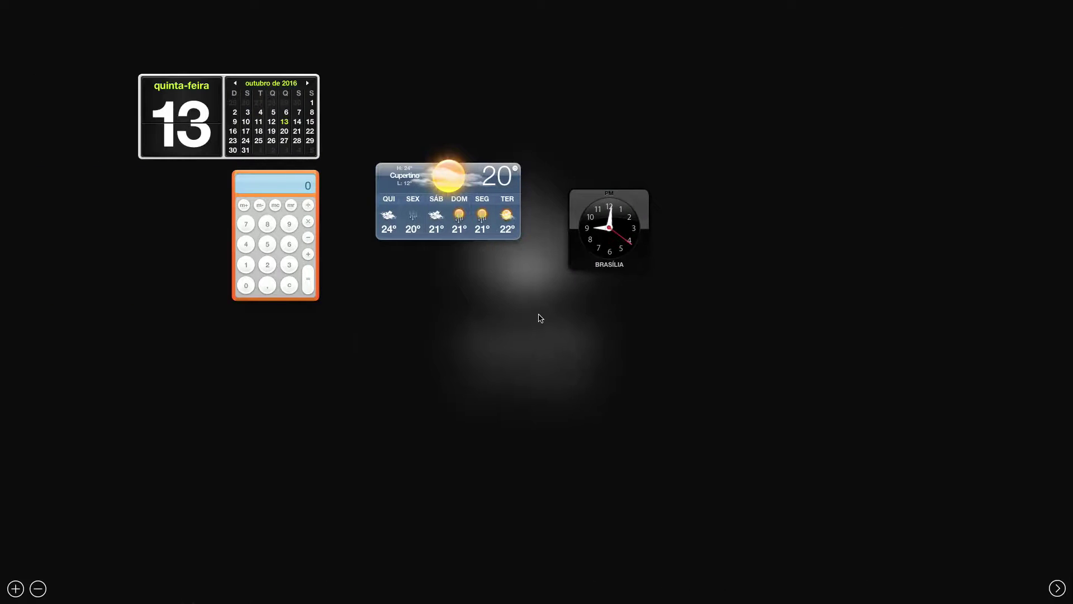
{"action": "left_click", "coordinate": [1055, 589]}
{"action": "key", "text": "space"}
{"action": "left_click_drag", "start_coordinate": [661, 227], "coordinate": [635, 318]}
{"action": "mouse_move", "coordinate": [487, 280]}
{"action": "left_mouse_down"}
{"action": "mouse_move", "coordinate": [541, 289]}
{"action": "mouse_move", "coordinate": [476, 280]}
{"action": "mouse_move", "coordinate": [570, 250]}
{"action": "mouse_move", "coordinate": [531, 246]}
{"action": "left_mouse_up"}
{"action": "mouse_move", "coordinate": [497, 212]}
{"action": "left_mouse_down"}
{"action": "mouse_move", "coordinate": [567, 214]}
{"action": "mouse_move", "coordinate": [479, 179]}
{"action": "mouse_move", "coordinate": [553, 170]}
{"action": "left_mouse_up"}
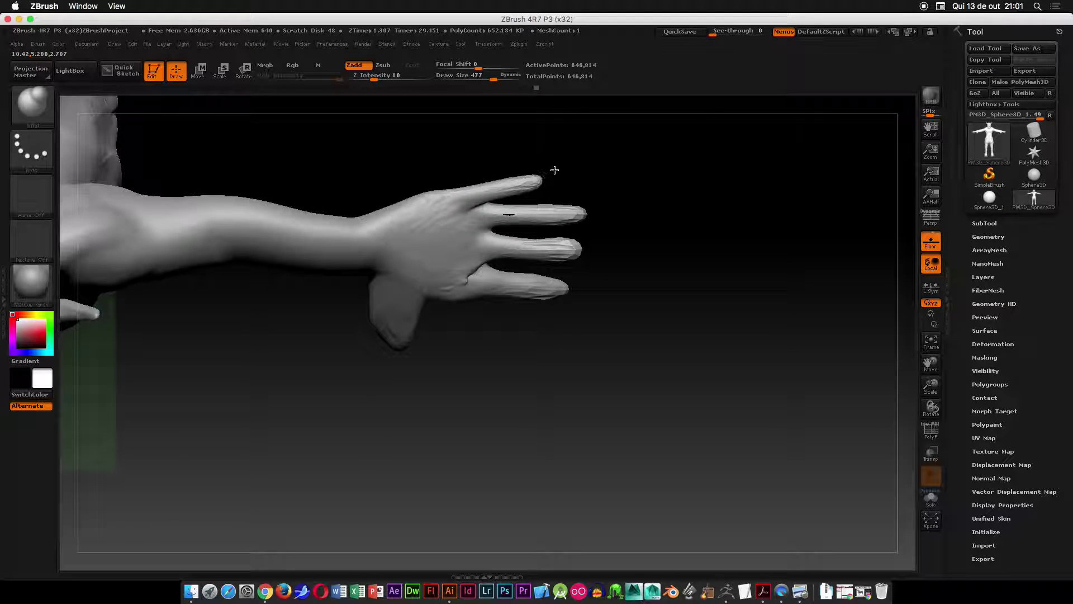
{"action": "key", "text": "ctrl"}
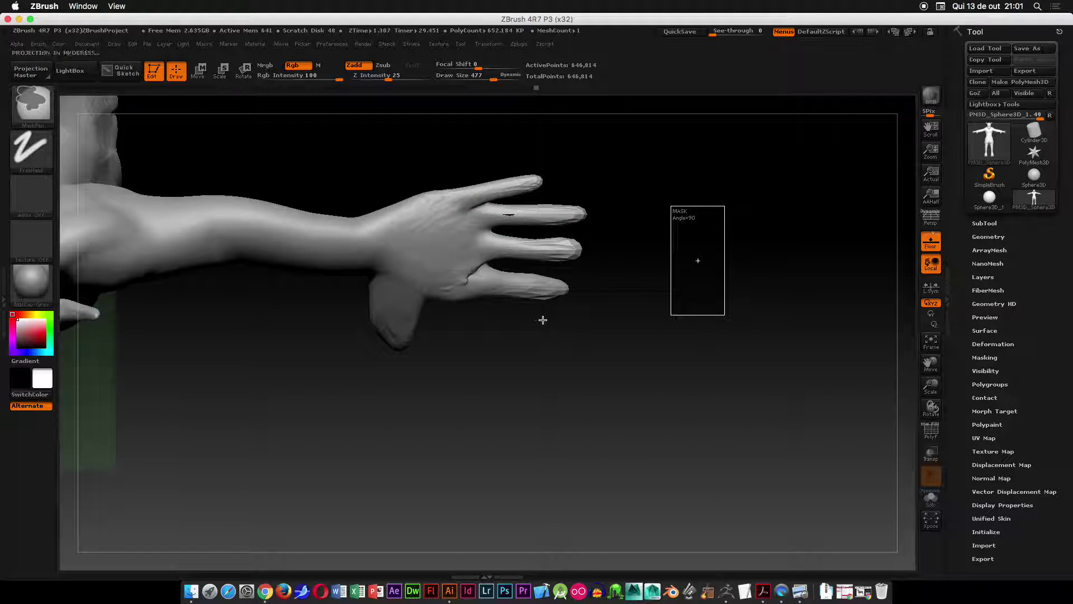
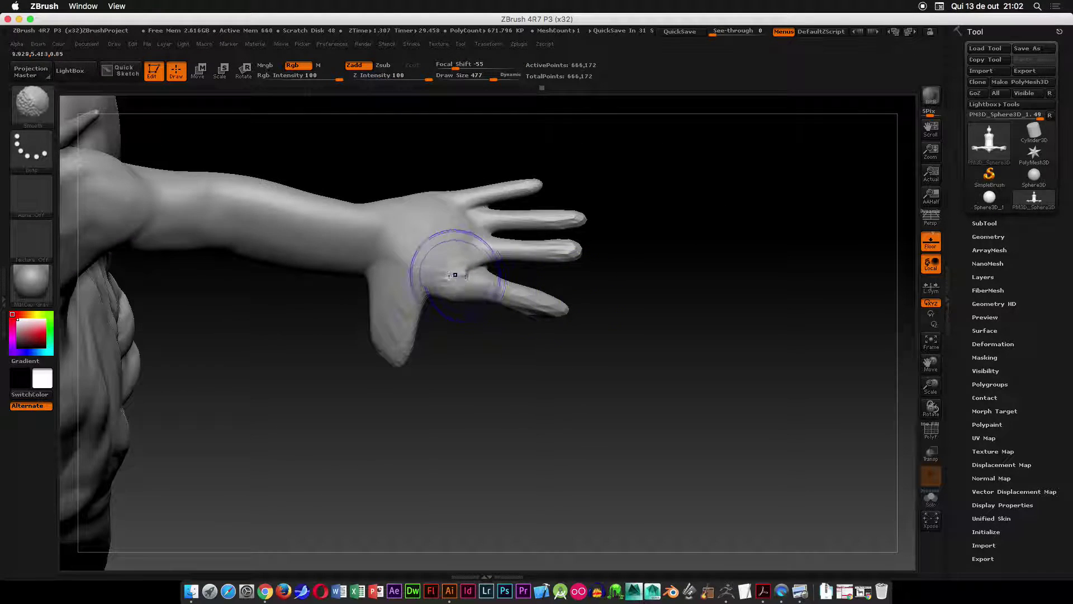
- Reshape the fingers with the Move brush at draw size 763 and smooth the hand's surface
{"action": "left_click_drag", "start_coordinate": [580, 319], "coordinate": [665, 242]}
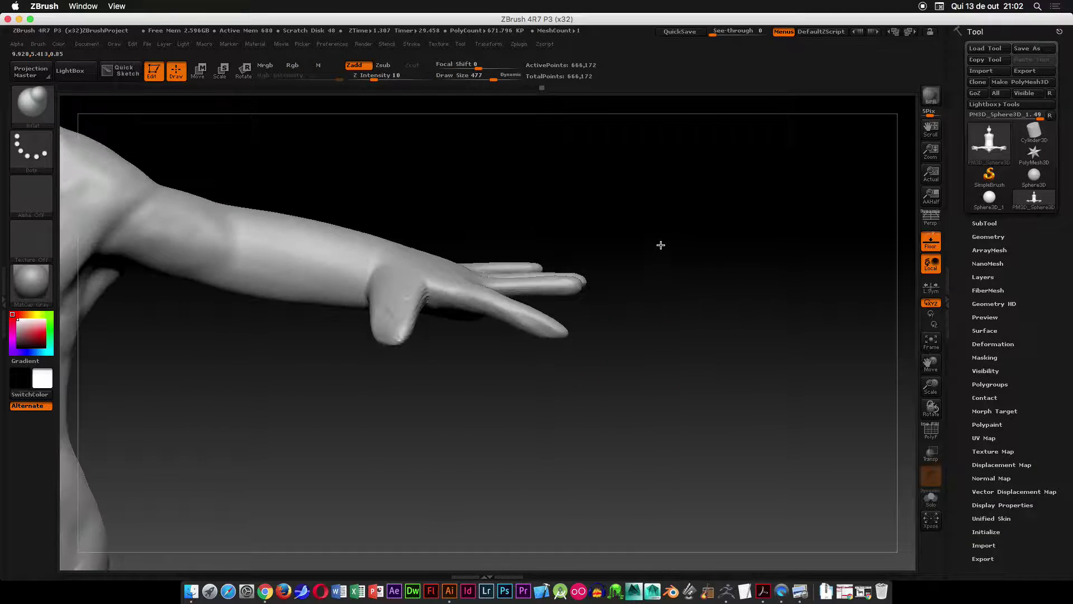
{"action": "key", "text": "b"}
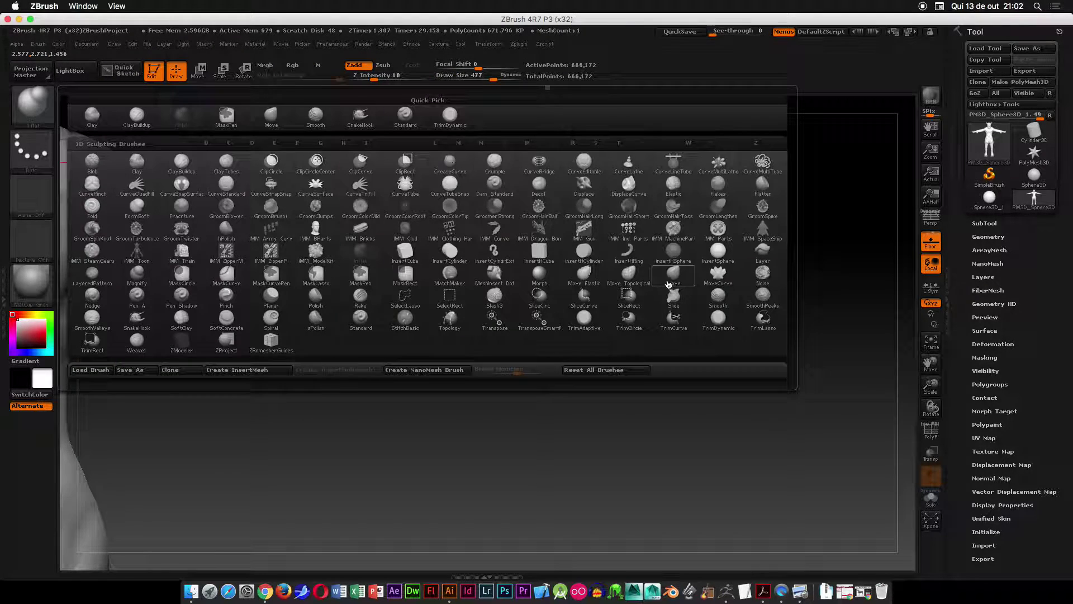
{"action": "key", "text": "m"}
{"action": "key", "text": "v"}
{"action": "key", "text": "space"}
{"action": "mouse_move", "coordinate": [615, 323]}
{"action": "left_mouse_down"}
{"action": "mouse_move", "coordinate": [479, 306]}
{"action": "mouse_move", "coordinate": [499, 285]}
{"action": "mouse_move", "coordinate": [540, 302]}
{"action": "left_mouse_up"}
{"action": "left_click_drag", "start_coordinate": [653, 178], "coordinate": [551, 251]}
{"action": "mouse_move", "coordinate": [656, 191]}
{"action": "left_mouse_down"}
{"action": "mouse_move", "coordinate": [659, 283]}
{"action": "mouse_move", "coordinate": [663, 241]}
{"action": "left_mouse_up"}
{"action": "left_click_drag", "start_coordinate": [521, 249], "coordinate": [522, 271], "text": "shift"}
{"action": "left_click_drag", "start_coordinate": [442, 363], "coordinate": [459, 298]}
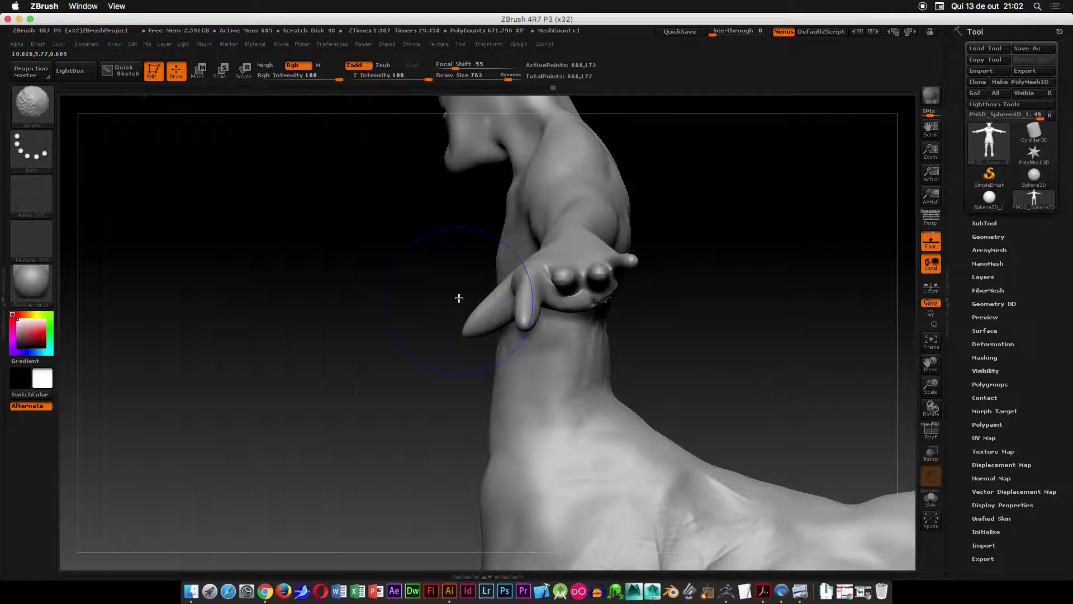
- Check the backface masking option in the Move brush's auto masking settings
{"action": "left_click", "coordinate": [17, 43]}
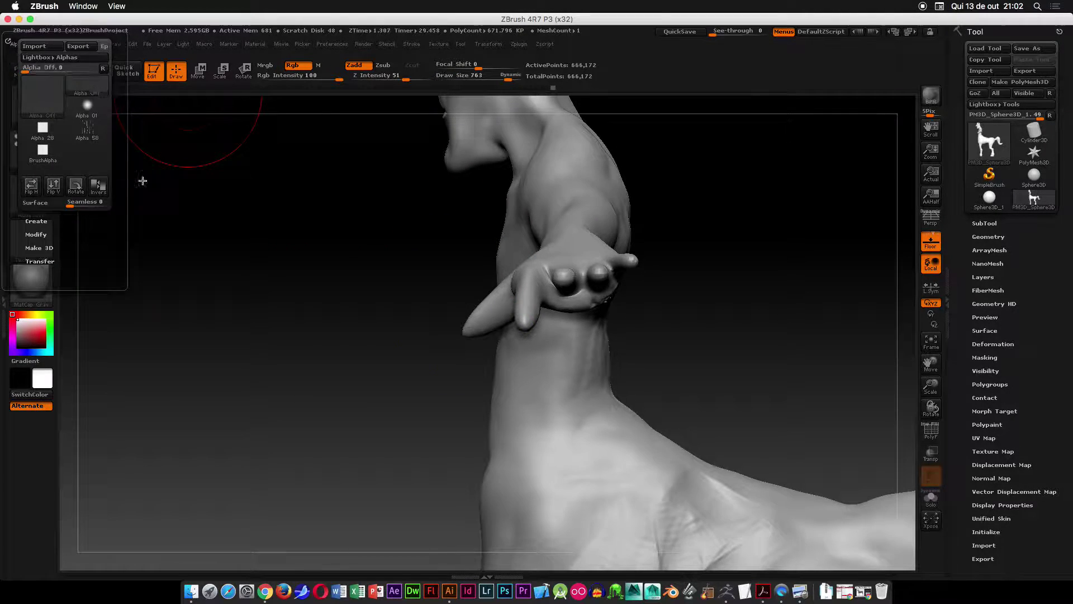
{"action": "left_click_drag", "start_coordinate": [130, 154], "coordinate": [151, 180]}
{"action": "left_click", "coordinate": [38, 44]}
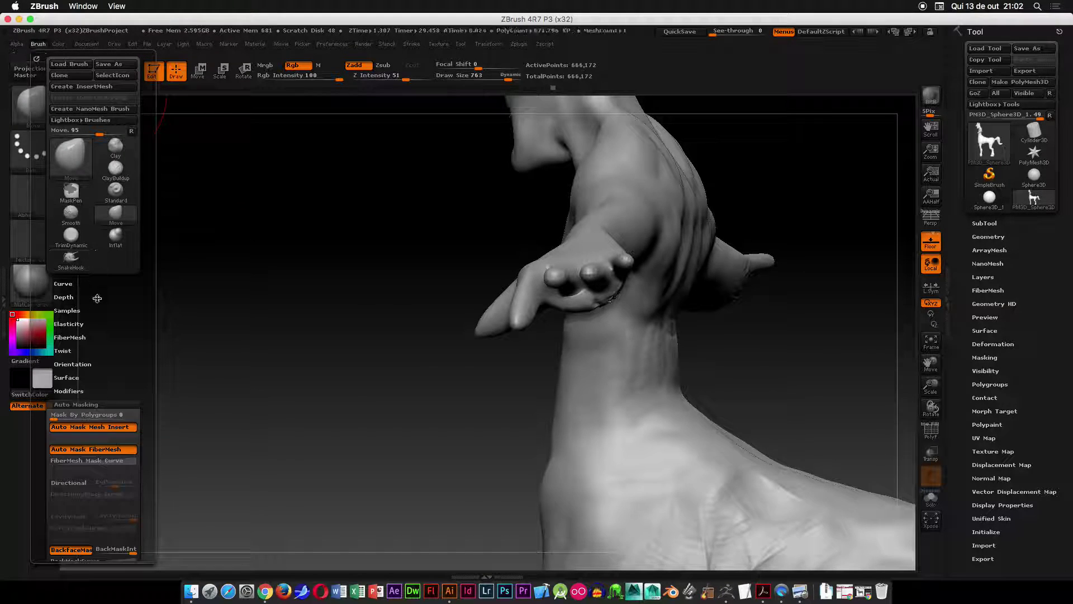
{"action": "mouse_move", "coordinate": [438, 438]}
{"action": "left_mouse_down"}
{"action": "mouse_move", "coordinate": [431, 356]}
{"action": "mouse_move", "coordinate": [416, 346]}
{"action": "left_mouse_up"}
- Sculpt the palm with the ClayBuildup brush at draw size 430 and smooth out its rough bumps
{"action": "left_click", "coordinate": [32, 103]}
{"action": "left_click", "coordinate": [254, 181]}
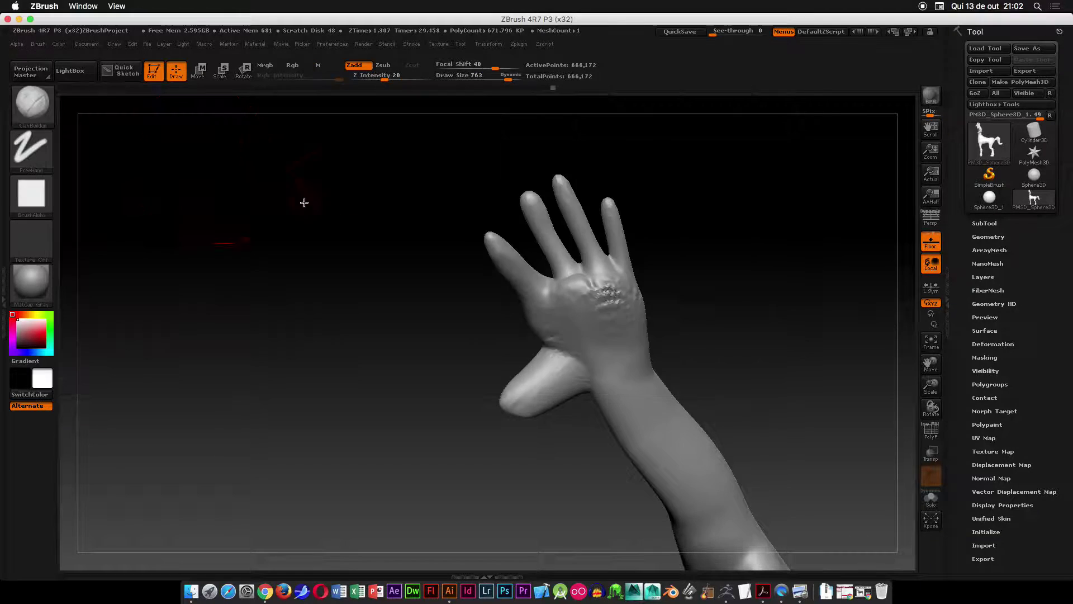
{"action": "key", "text": "space"}
{"action": "left_click_drag", "start_coordinate": [621, 330], "coordinate": [603, 330]}
{"action": "mouse_move", "coordinate": [565, 294]}
{"action": "left_mouse_down"}
{"action": "mouse_move", "coordinate": [580, 286]}
{"action": "mouse_move", "coordinate": [599, 307]}
{"action": "mouse_move", "coordinate": [581, 299]}
{"action": "mouse_move", "coordinate": [587, 288]}
{"action": "mouse_move", "coordinate": [557, 312]}
{"action": "left_mouse_up"}
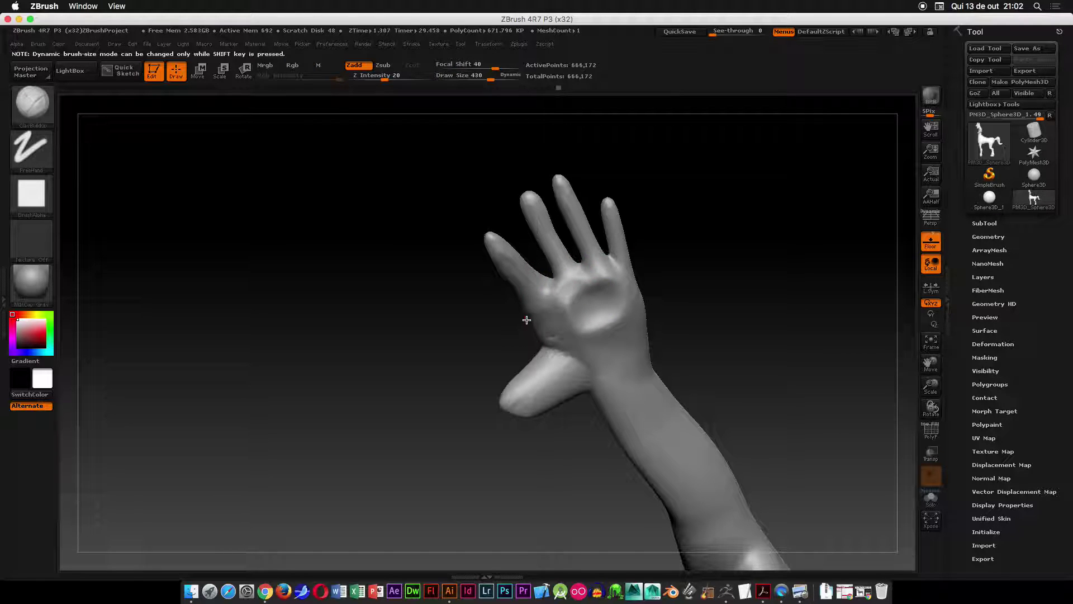
{"action": "mouse_move", "coordinate": [544, 358]}
{"action": "left_mouse_down"}
{"action": "mouse_move", "coordinate": [458, 437]}
{"action": "mouse_move", "coordinate": [419, 347]}
{"action": "mouse_move", "coordinate": [472, 402]}
{"action": "mouse_move", "coordinate": [538, 353]}
{"action": "mouse_move", "coordinate": [587, 364]}
{"action": "mouse_move", "coordinate": [579, 343]}
{"action": "mouse_move", "coordinate": [619, 362]}
{"action": "mouse_move", "coordinate": [569, 293]}
{"action": "left_mouse_up"}
{"action": "key", "text": "shift"}
- Switch to the Move brush at draw size 611 and mask the index finger to isolate it from the other fingers
{"action": "left_click_drag", "start_coordinate": [631, 332], "coordinate": [737, 235]}
{"action": "left_click", "coordinate": [34, 107]}
{"action": "left_click", "coordinate": [674, 255]}
{"action": "key", "text": "space"}
{"action": "left_click_drag", "start_coordinate": [655, 286], "coordinate": [660, 285]}
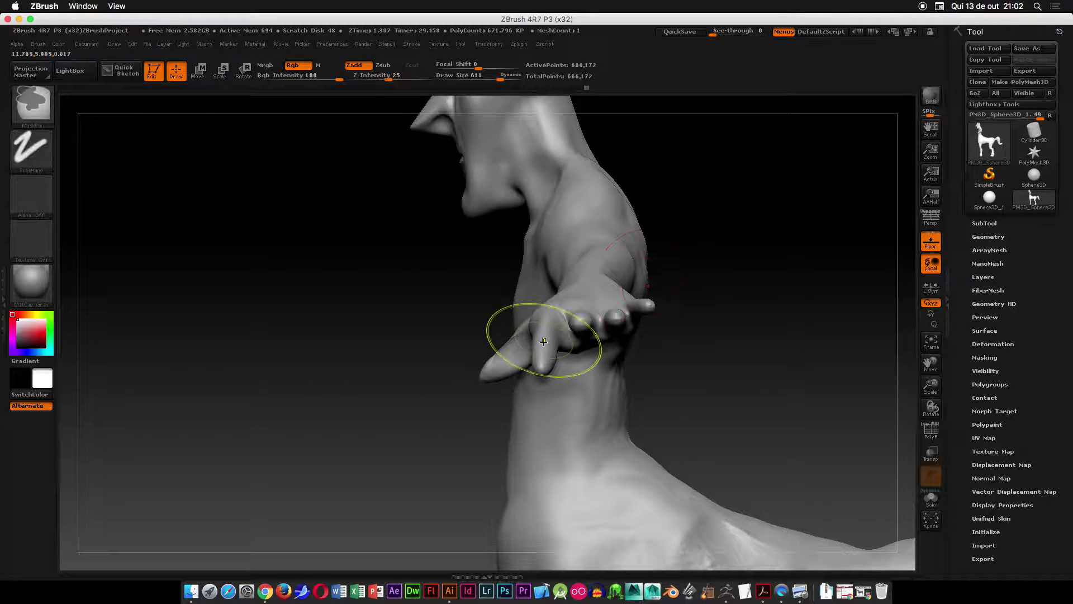
{"action": "left_click_drag", "start_coordinate": [769, 266], "coordinate": [782, 257]}
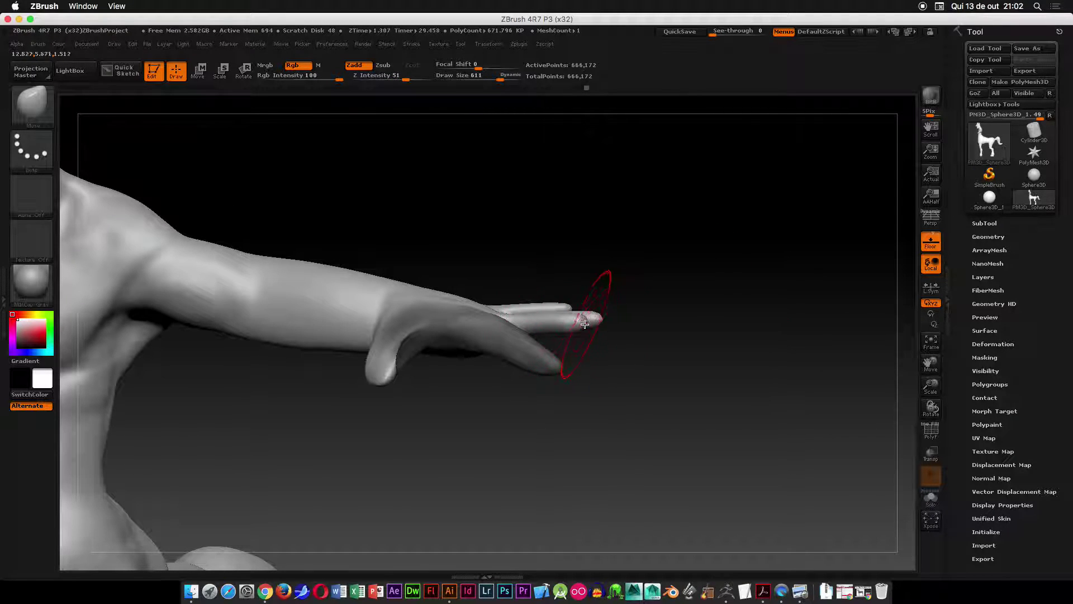
- Bend the unmasked fingers downward with the Move brush, enlarging the draw size to 1000
{"action": "left_click_drag", "start_coordinate": [617, 342], "coordinate": [683, 330]}
{"action": "key", "text": "space"}
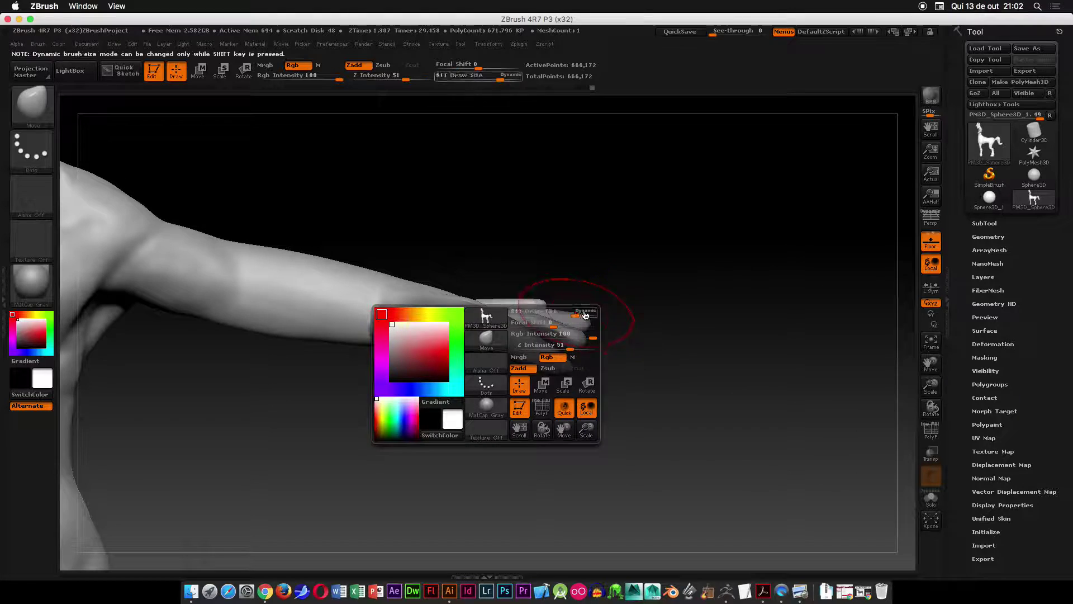
{"action": "left_click", "coordinate": [578, 339]}
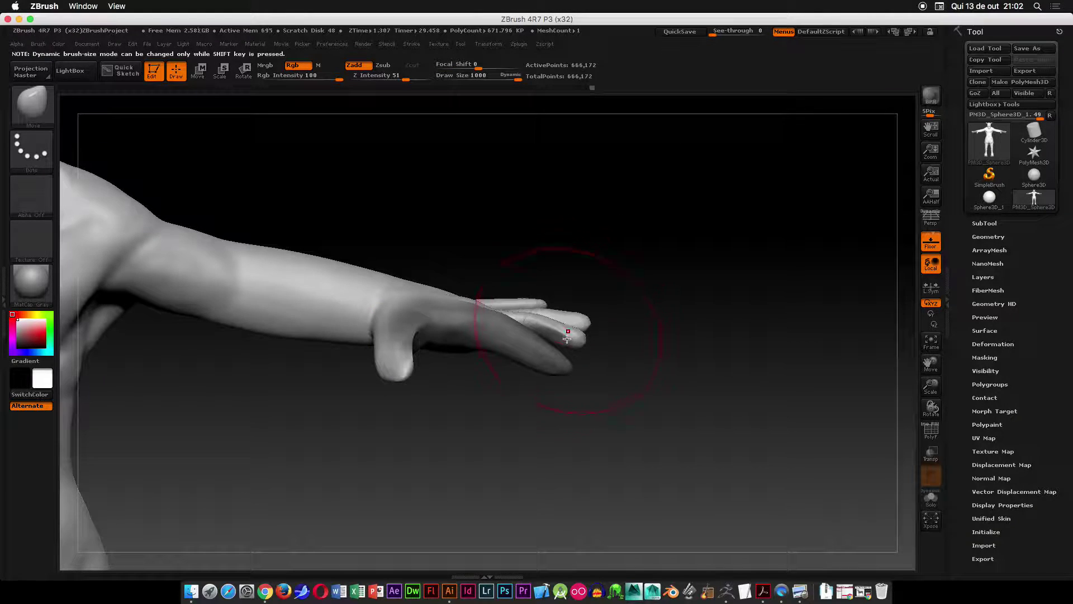
{"action": "mouse_move", "coordinate": [554, 373]}
{"action": "left_mouse_down"}
{"action": "mouse_move", "coordinate": [613, 335]}
{"action": "mouse_move", "coordinate": [587, 323]}
{"action": "mouse_move", "coordinate": [545, 355]}
{"action": "mouse_move", "coordinate": [515, 338]}
{"action": "mouse_move", "coordinate": [565, 356]}
{"action": "left_mouse_up"}
- Refine the finger spacing with the Move brush at draw size 342, extend the little finger outward, and smooth the palm
{"action": "key", "text": "space"}
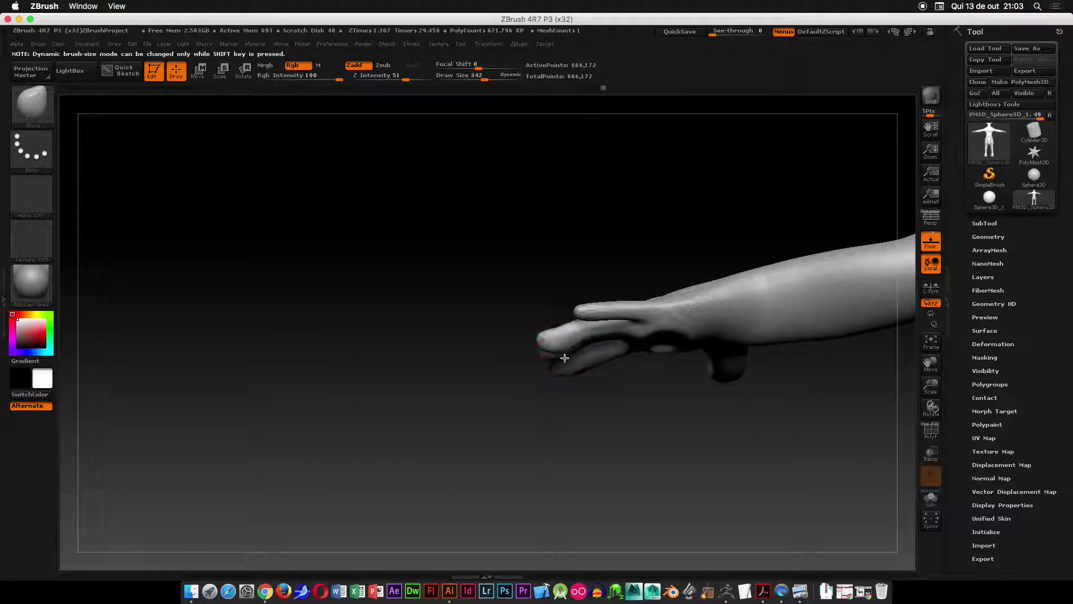
{"action": "mouse_move", "coordinate": [518, 260]}
{"action": "left_mouse_down"}
{"action": "mouse_move", "coordinate": [522, 304]}
{"action": "mouse_move", "coordinate": [510, 303]}
{"action": "left_mouse_up"}
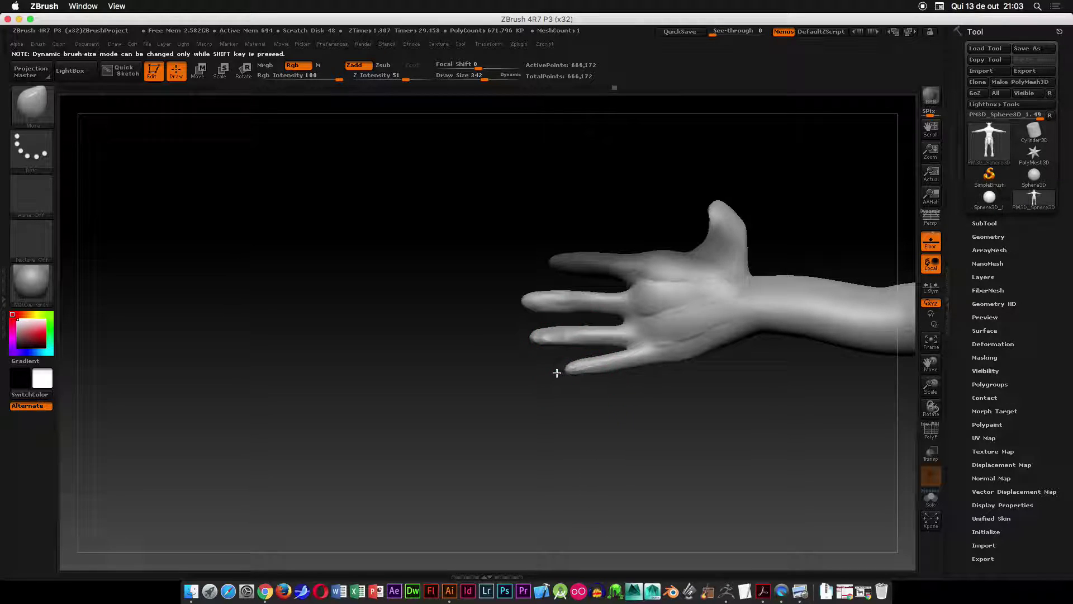
{"action": "left_click_drag", "start_coordinate": [599, 403], "coordinate": [587, 301]}
{"action": "right_click", "coordinate": [602, 365]}
{"action": "left_click_drag", "start_coordinate": [603, 365], "coordinate": [555, 389]}
{"action": "mouse_move", "coordinate": [653, 395]}
{"action": "left_mouse_down"}
{"action": "mouse_move", "coordinate": [671, 380]}
{"action": "mouse_move", "coordinate": [669, 359]}
{"action": "left_mouse_up"}
{"action": "left_click_drag", "start_coordinate": [692, 275], "coordinate": [702, 419], "text": "shift"}
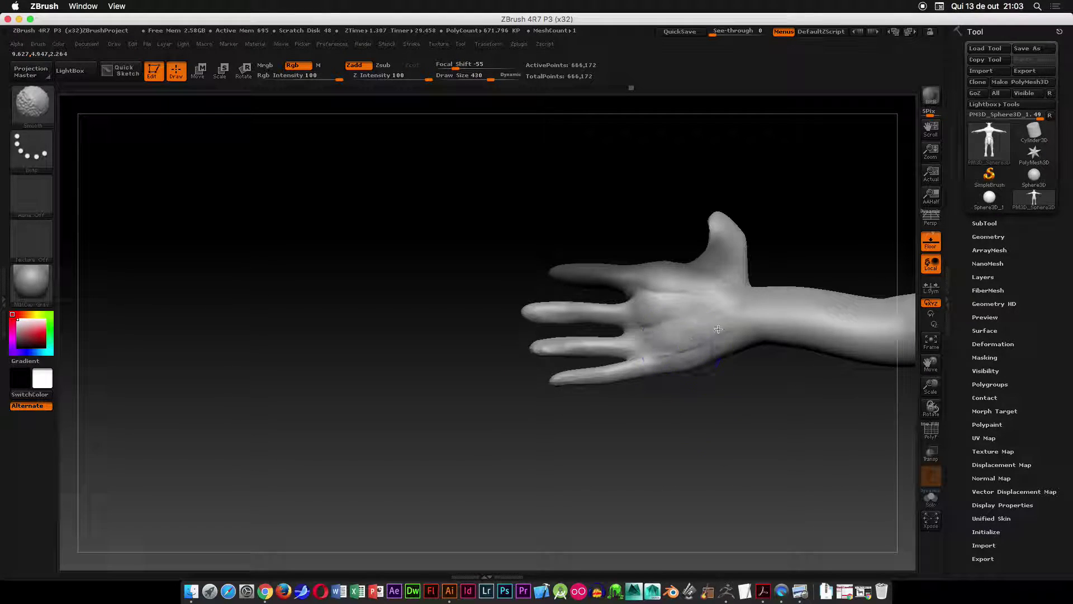
- Slim and reposition the thumb with the Move brush at draw size 668
{"action": "key", "text": "space"}
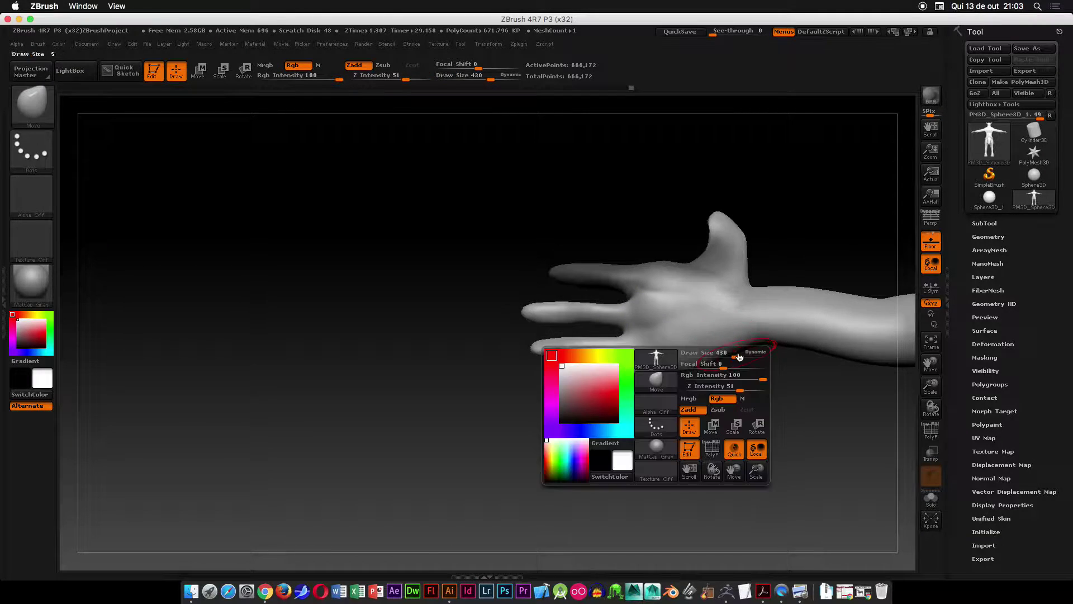
{"action": "key", "text": "space"}
{"action": "left_click_drag", "start_coordinate": [729, 264], "coordinate": [738, 264]}
{"action": "mouse_move", "coordinate": [771, 207]}
{"action": "left_mouse_down"}
{"action": "mouse_move", "coordinate": [714, 227]}
{"action": "mouse_move", "coordinate": [727, 230]}
{"action": "mouse_move", "coordinate": [714, 225]}
{"action": "left_mouse_up"}
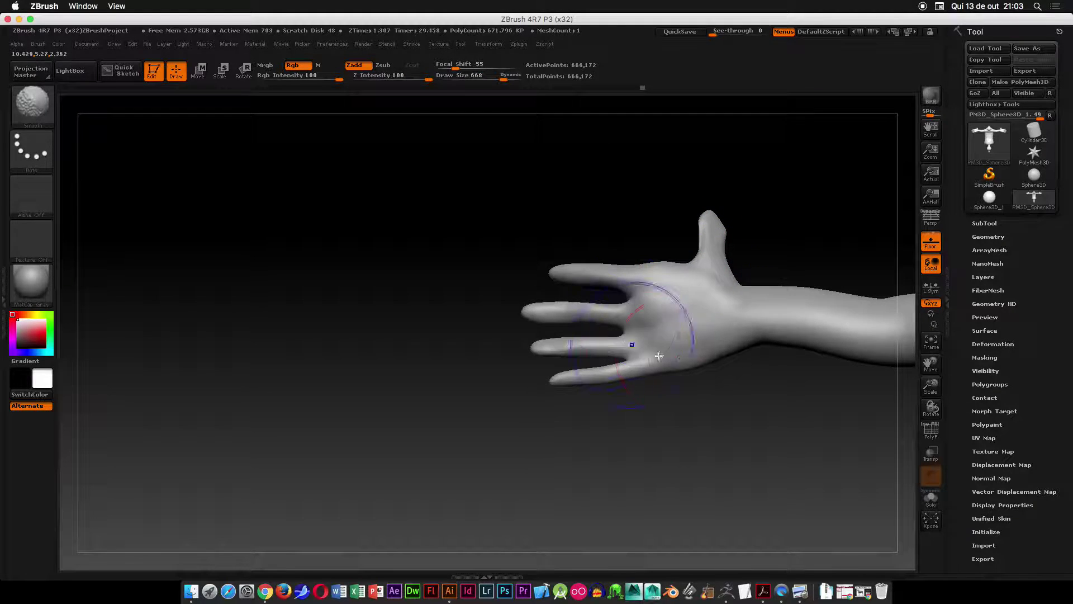
- Widen the forearm between wrist and elbow with the Move brush at draw size 668 and smooth the wrist area
{"action": "mouse_move", "coordinate": [771, 343]}
{"action": "left_mouse_down"}
{"action": "mouse_move", "coordinate": [772, 366]}
{"action": "mouse_move", "coordinate": [822, 367]}
{"action": "left_mouse_up"}
{"action": "left_click_drag", "start_coordinate": [777, 398], "coordinate": [500, 358], "text": "alt"}
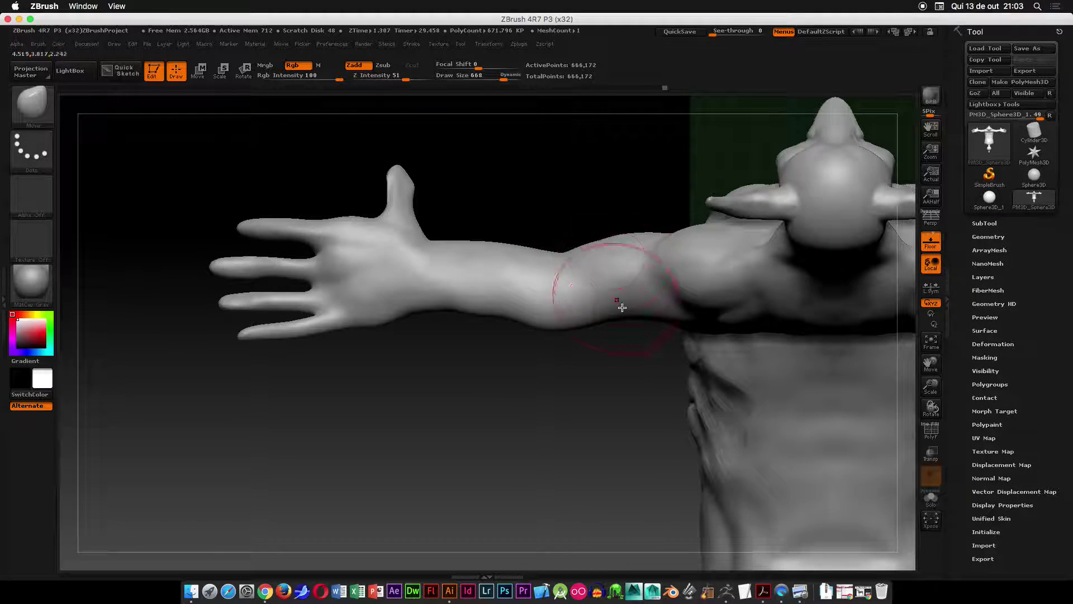
{"action": "left_click_drag", "start_coordinate": [523, 247], "coordinate": [519, 239]}
{"action": "left_click_drag", "start_coordinate": [442, 247], "coordinate": [470, 246]}
{"action": "left_click_drag", "start_coordinate": [446, 307], "coordinate": [494, 315]}
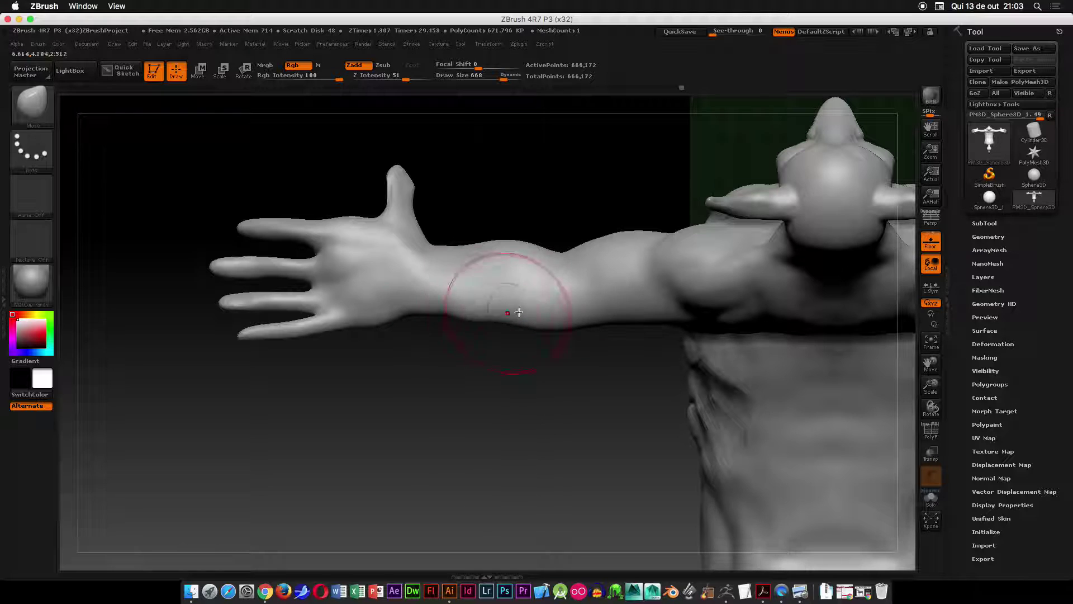
{"action": "left_click_drag", "start_coordinate": [487, 400], "coordinate": [486, 220]}
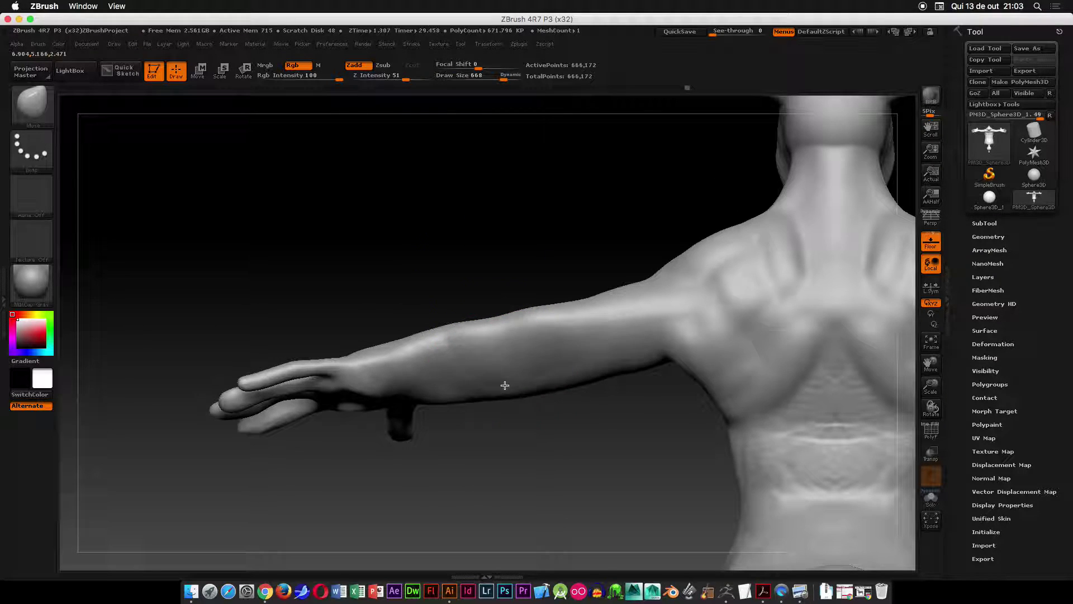
{"action": "left_click_drag", "start_coordinate": [502, 261], "coordinate": [501, 261]}
{"action": "left_click_drag", "start_coordinate": [500, 431], "coordinate": [496, 307]}
{"action": "mouse_move", "coordinate": [454, 410]}
{"action": "left_mouse_down", "text": "shift"}
{"action": "mouse_move", "coordinate": [379, 455]}
{"action": "mouse_move", "coordinate": [436, 413]}
{"action": "mouse_move", "coordinate": [472, 273]}
{"action": "mouse_move", "coordinate": [483, 321]}
{"action": "mouse_move", "coordinate": [429, 389]}
{"action": "left_mouse_up", "text": "shift"}
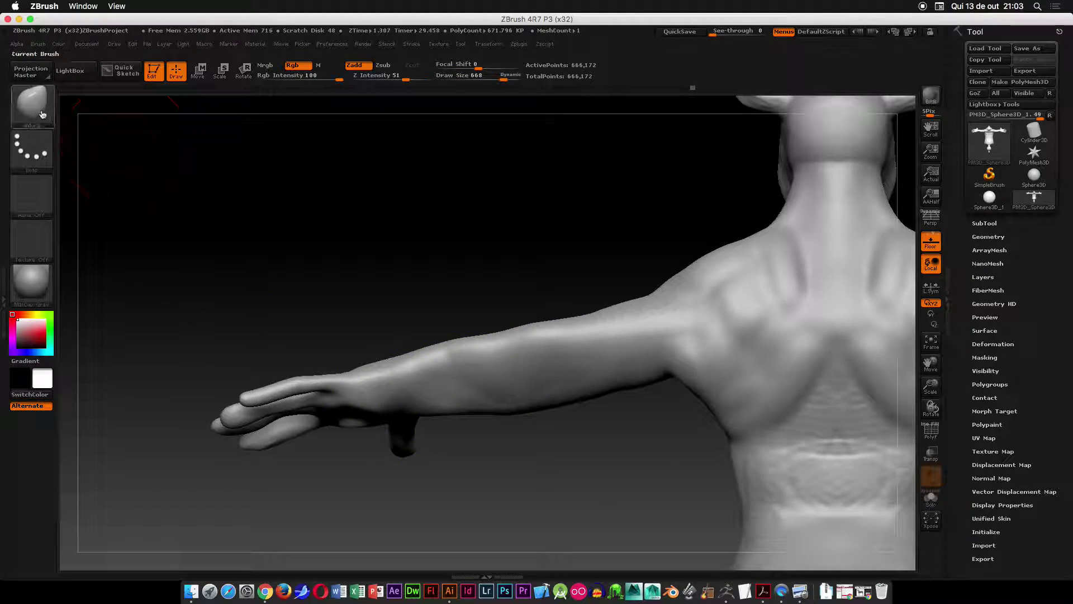
- Build up the wrist and forearm muscles with the ClayBuildup brush at draw size 668, smoothing between strokes
{"action": "key", "text": "b"}
{"action": "left_click", "coordinate": [137, 115]}
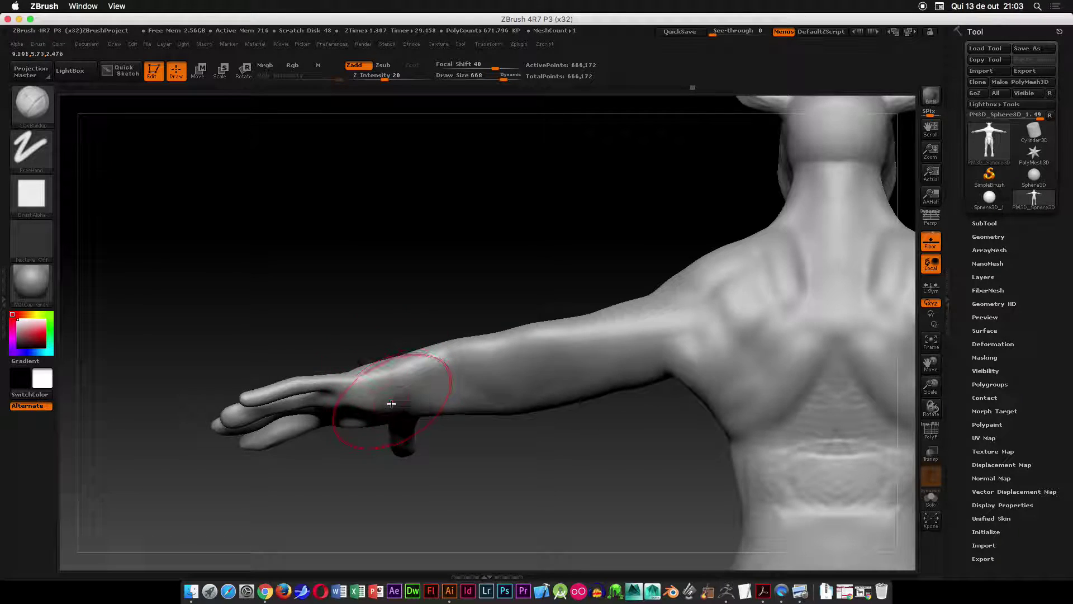
{"action": "mouse_move", "coordinate": [437, 381]}
{"action": "left_mouse_down"}
{"action": "mouse_move", "coordinate": [494, 408]}
{"action": "mouse_move", "coordinate": [519, 296]}
{"action": "mouse_move", "coordinate": [485, 385]}
{"action": "left_mouse_up"}
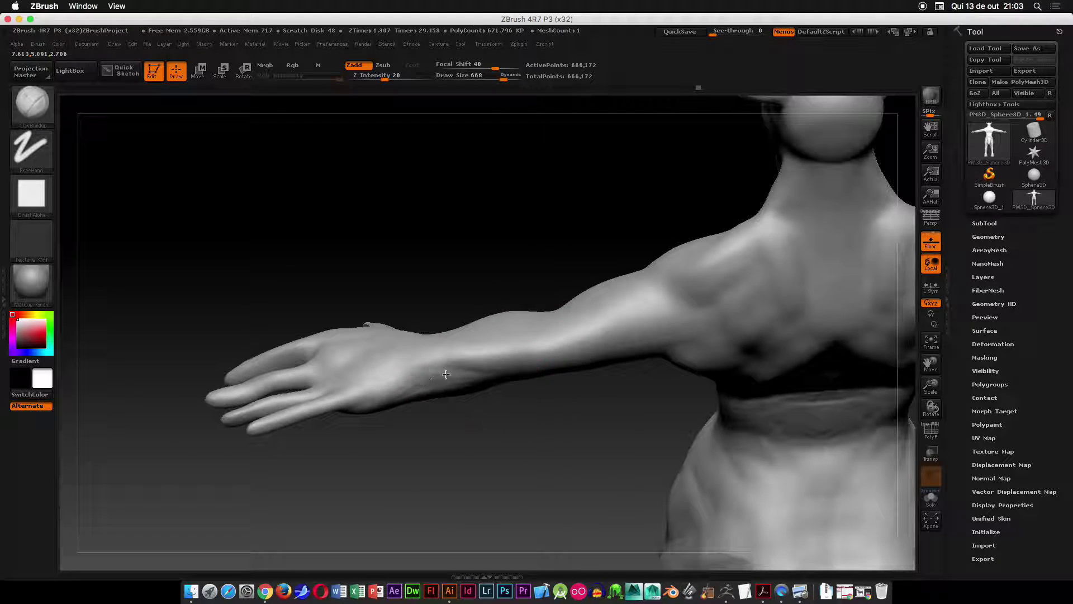
{"action": "left_click_drag", "start_coordinate": [474, 228], "coordinate": [471, 347], "text": "shift"}
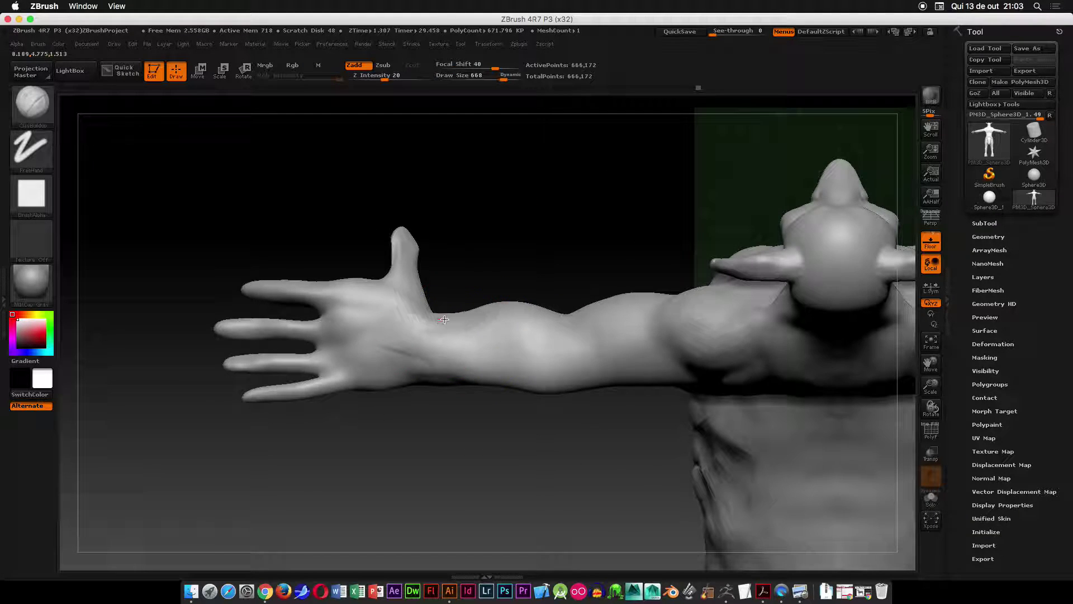
{"action": "mouse_move", "coordinate": [487, 303]}
{"action": "left_mouse_down", "text": "shift"}
{"action": "mouse_move", "coordinate": [472, 297]}
{"action": "mouse_move", "coordinate": [487, 318]}
{"action": "mouse_move", "coordinate": [410, 381]}
{"action": "left_mouse_up", "text": "shift"}
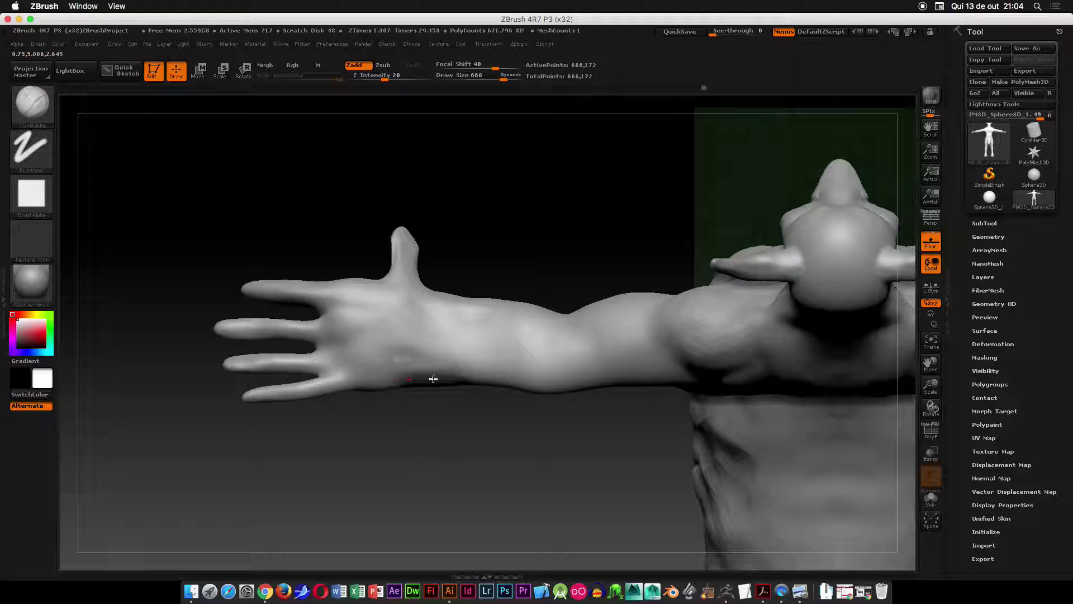
{"action": "left_click_drag", "start_coordinate": [508, 441], "coordinate": [493, 324]}
{"action": "key", "text": "shift"}
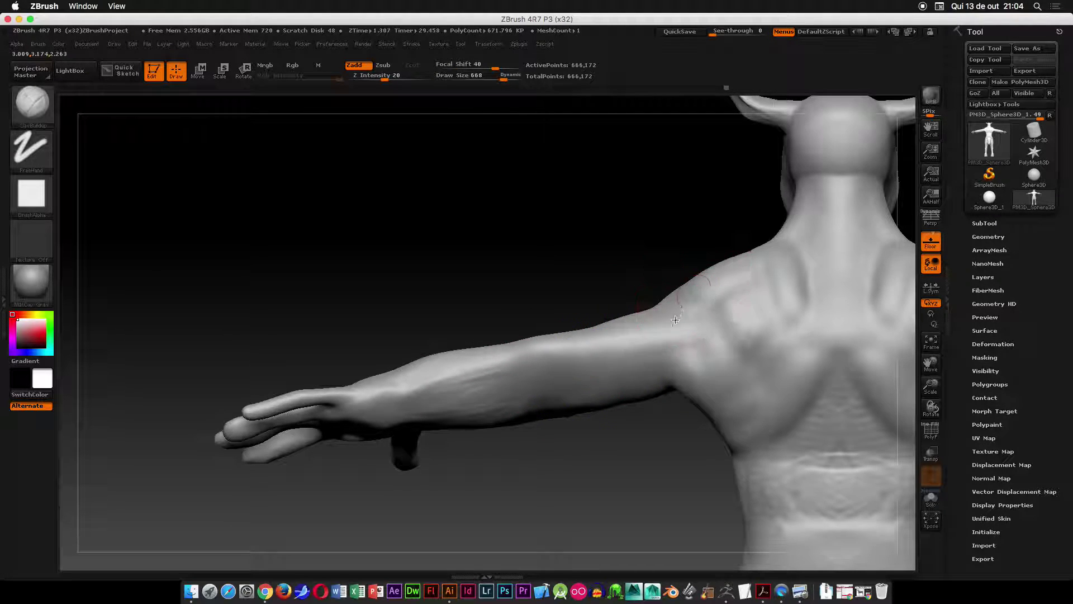
- Add muscle volume to the shoulder and back of the upper arm with ClayBuildup, reducing the draw size to 487
{"action": "mouse_move", "coordinate": [693, 344]}
{"action": "left_mouse_down"}
{"action": "mouse_move", "coordinate": [693, 312]}
{"action": "mouse_move", "coordinate": [662, 288]}
{"action": "left_mouse_up"}
{"action": "left_click_drag", "start_coordinate": [629, 199], "coordinate": [611, 319]}
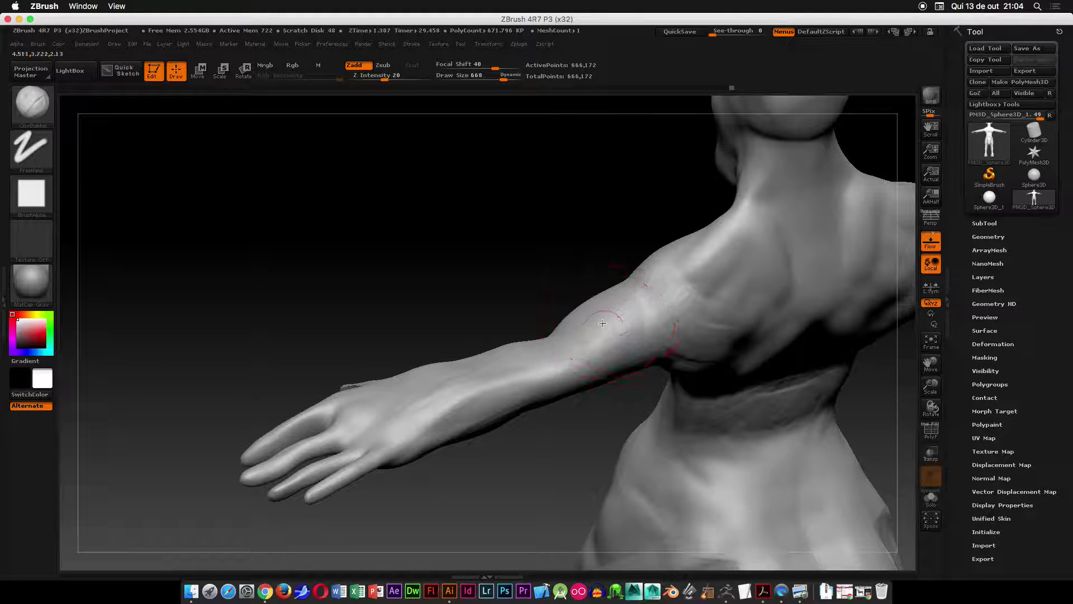
{"action": "mouse_move", "coordinate": [614, 421]}
{"action": "left_mouse_down"}
{"action": "mouse_move", "coordinate": [632, 369]}
{"action": "mouse_move", "coordinate": [618, 353]}
{"action": "mouse_move", "coordinate": [643, 336]}
{"action": "mouse_move", "coordinate": [612, 337]}
{"action": "left_mouse_up"}
{"action": "key", "text": "space"}
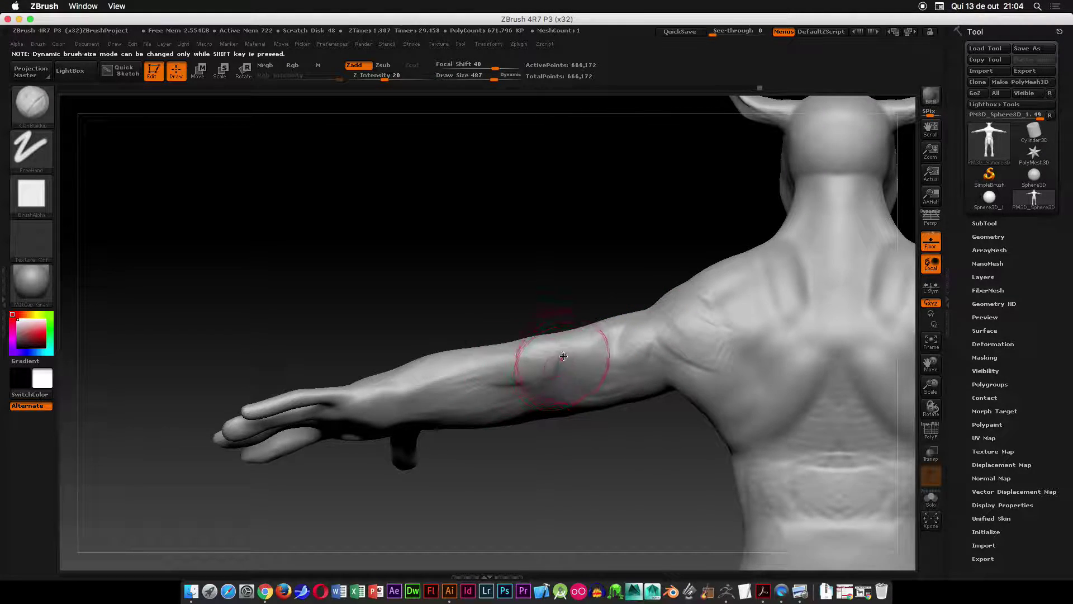
{"action": "mouse_move", "coordinate": [526, 340]}
{"action": "left_mouse_down"}
{"action": "mouse_move", "coordinate": [618, 288]}
{"action": "mouse_move", "coordinate": [687, 295]}
{"action": "mouse_move", "coordinate": [599, 396]}
{"action": "mouse_move", "coordinate": [598, 382]}
{"action": "mouse_move", "coordinate": [643, 389]}
{"action": "mouse_move", "coordinate": [605, 402]}
{"action": "mouse_move", "coordinate": [649, 388]}
{"action": "mouse_move", "coordinate": [661, 338]}
{"action": "left_mouse_up"}
- Sculpt the underside of the arm and the base of the thumb with ClayBuildup at draw size 714
{"action": "key", "text": "space"}
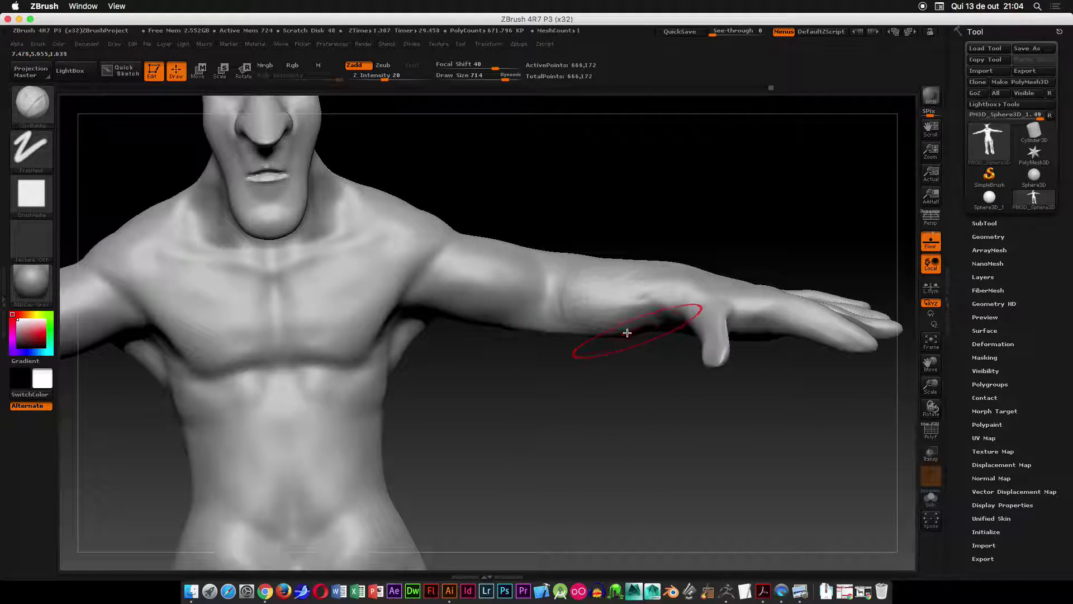
{"action": "mouse_move", "coordinate": [501, 312]}
{"action": "left_mouse_down"}
{"action": "mouse_move", "coordinate": [419, 313]}
{"action": "mouse_move", "coordinate": [503, 290]}
{"action": "mouse_move", "coordinate": [553, 296]}
{"action": "mouse_move", "coordinate": [447, 296]}
{"action": "mouse_move", "coordinate": [446, 281]}
{"action": "mouse_move", "coordinate": [529, 316]}
{"action": "mouse_move", "coordinate": [447, 312]}
{"action": "left_mouse_up"}
{"action": "left_click_drag", "start_coordinate": [514, 395], "coordinate": [433, 363]}
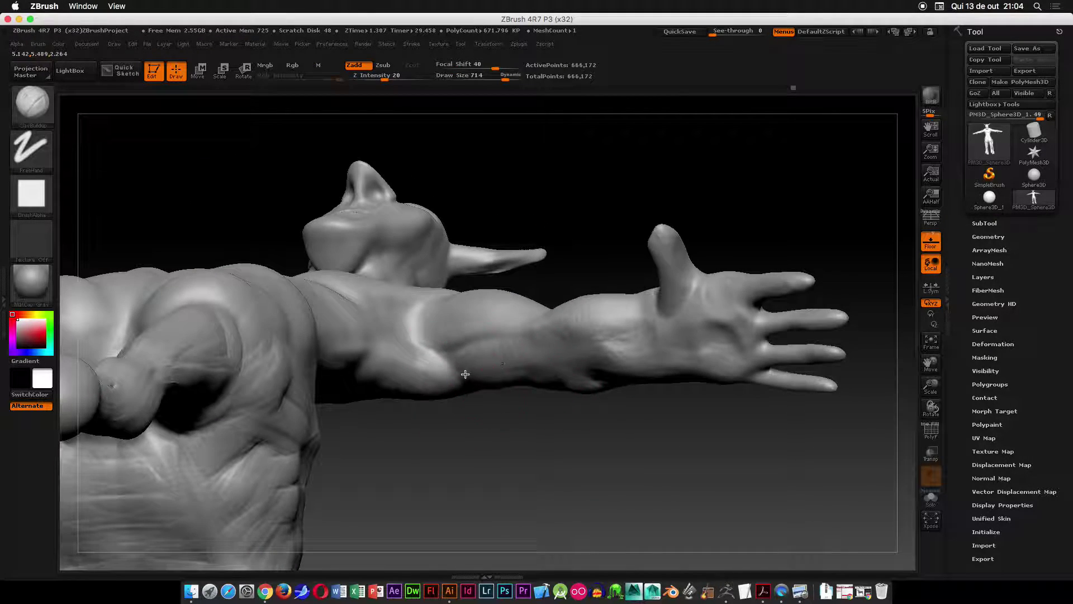
{"action": "mouse_move", "coordinate": [636, 334]}
{"action": "left_mouse_down"}
{"action": "mouse_move", "coordinate": [634, 369]}
{"action": "mouse_move", "coordinate": [669, 348]}
{"action": "left_mouse_up"}
{"action": "mouse_move", "coordinate": [682, 305]}
{"action": "left_mouse_down"}
{"action": "mouse_move", "coordinate": [677, 290]}
{"action": "mouse_move", "coordinate": [672, 297]}
{"action": "left_mouse_up"}
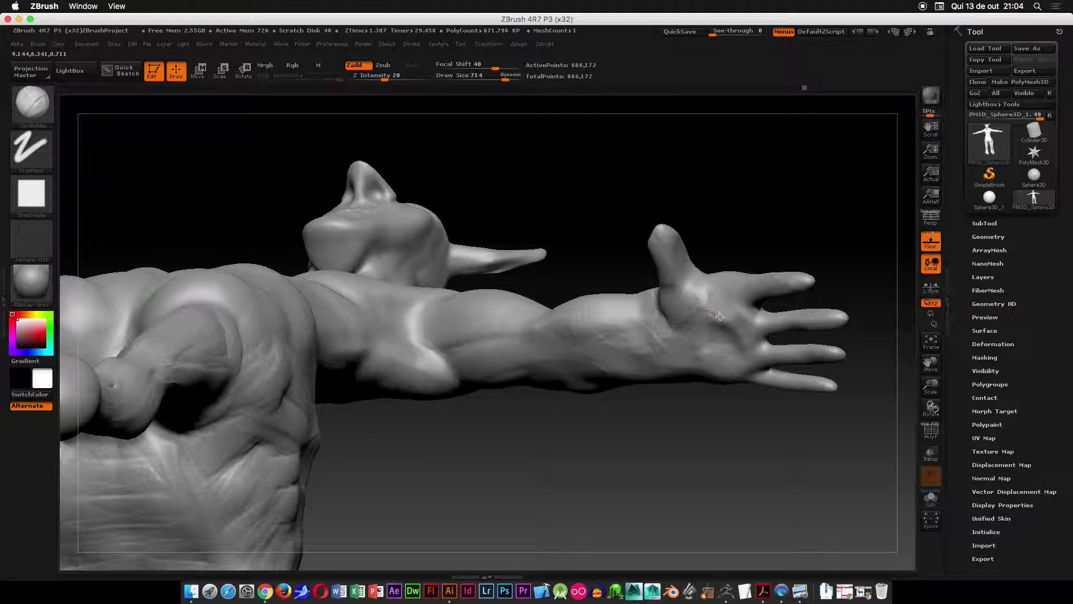
- Sculpt the brows and inner eye corners on the face with ClayBuildup at draw size 198
{"action": "mouse_move", "coordinate": [707, 375]}
{"action": "left_mouse_down"}
{"action": "mouse_move", "coordinate": [608, 464]}
{"action": "mouse_move", "coordinate": [555, 410]}
{"action": "mouse_move", "coordinate": [561, 354]}
{"action": "mouse_move", "coordinate": [524, 243]}
{"action": "mouse_move", "coordinate": [534, 352]}
{"action": "left_mouse_up"}
{"action": "left_click_drag", "start_coordinate": [579, 422], "coordinate": [596, 501], "text": "alt"}
{"action": "left_click_drag", "start_coordinate": [497, 100], "coordinate": [618, 305], "text": "alt"}
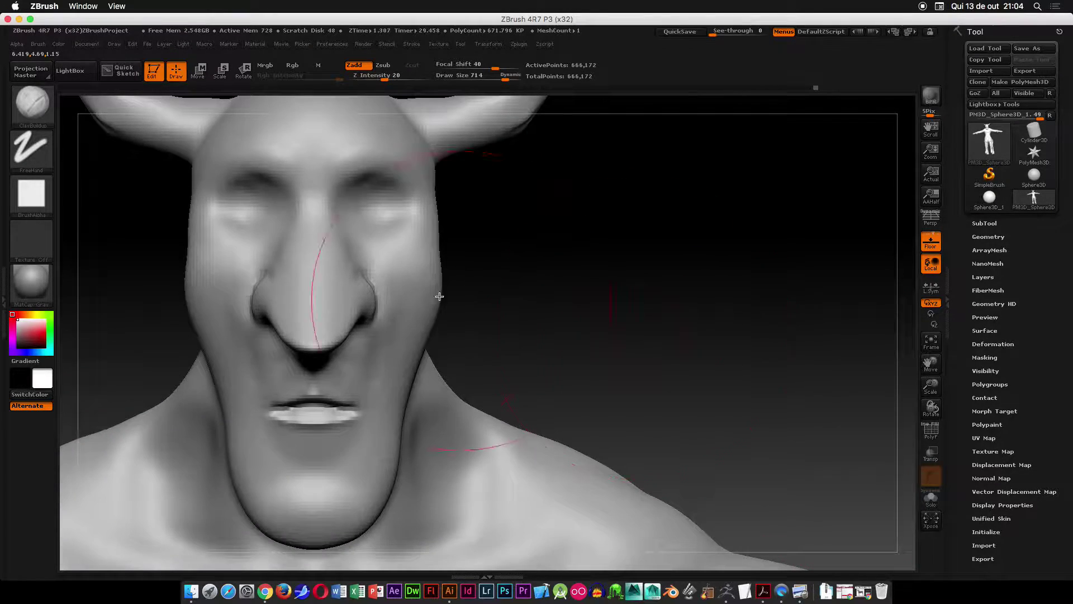
{"action": "key", "text": "space"}
{"action": "left_click_drag", "start_coordinate": [422, 289], "coordinate": [374, 289]}
{"action": "mouse_move", "coordinate": [353, 221]}
{"action": "left_mouse_down"}
{"action": "mouse_move", "coordinate": [365, 207]}
{"action": "mouse_move", "coordinate": [349, 221]}
{"action": "left_mouse_up"}
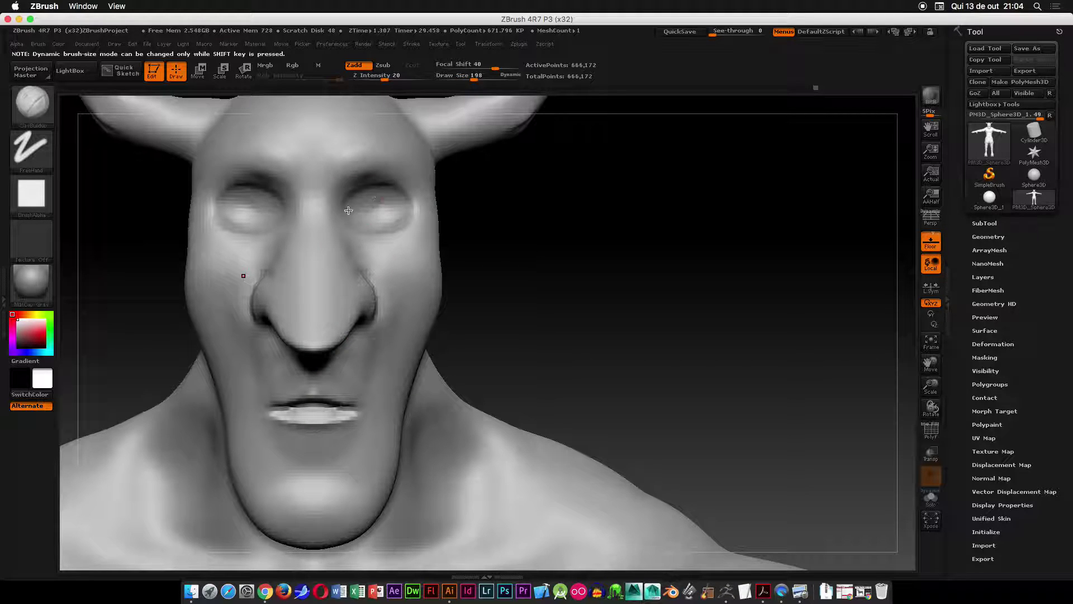
{"action": "left_click_drag", "start_coordinate": [349, 182], "coordinate": [348, 177]}
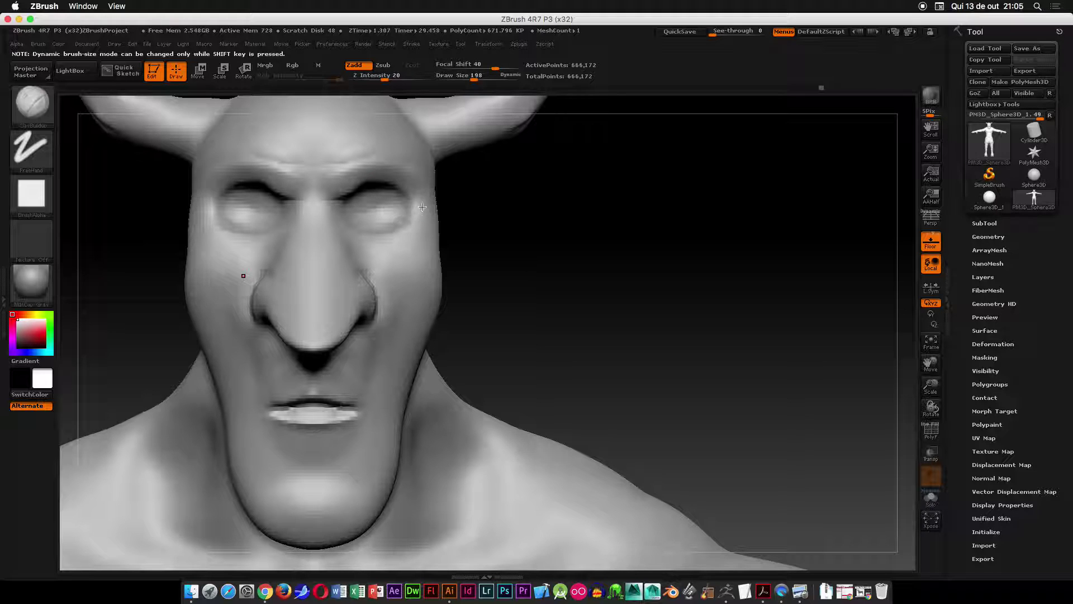
- Sculpt the cheekbone with ClayBuildup at draw size 351 and the ear at draw size 145, smoothing the strokes
{"action": "left_click_drag", "start_coordinate": [455, 257], "coordinate": [422, 298]}
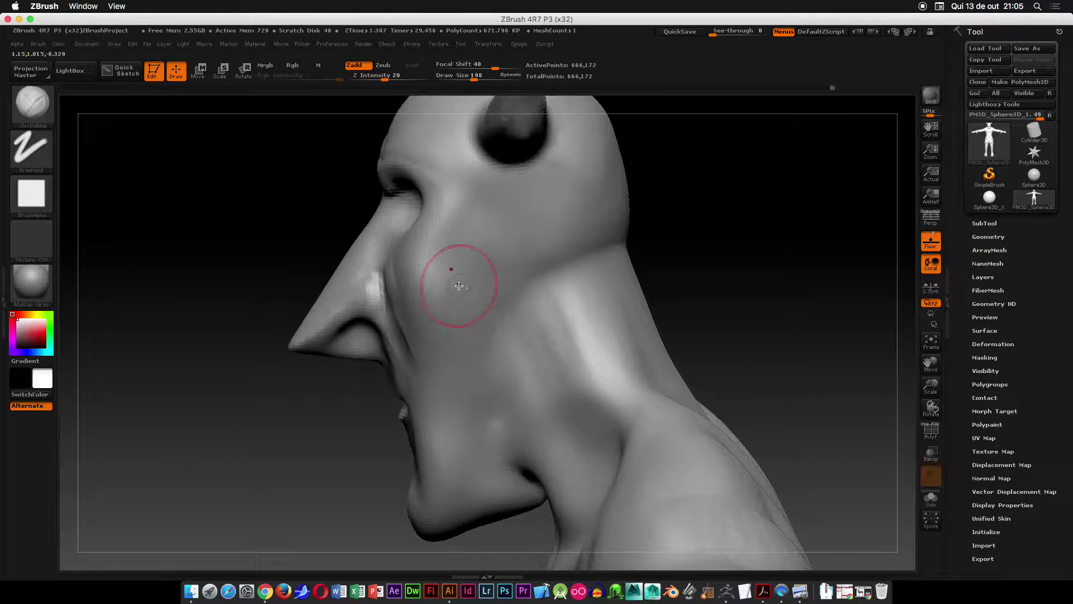
{"action": "key", "text": "space"}
{"action": "left_click_drag", "start_coordinate": [447, 291], "coordinate": [481, 290]}
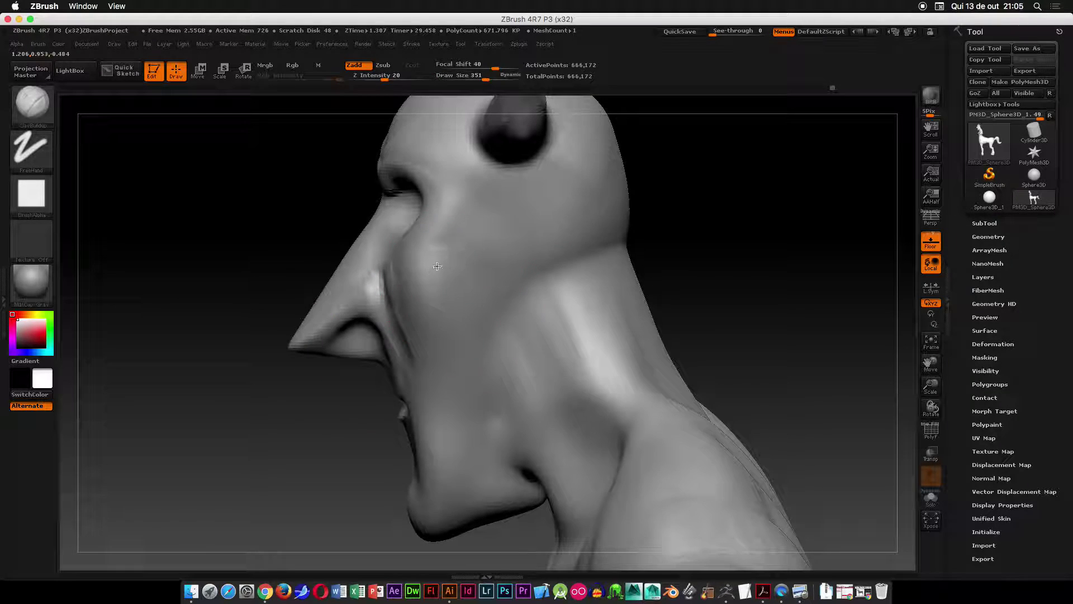
{"action": "mouse_move", "coordinate": [442, 232]}
{"action": "left_mouse_down"}
{"action": "mouse_move", "coordinate": [536, 224]}
{"action": "mouse_move", "coordinate": [559, 180]}
{"action": "mouse_move", "coordinate": [576, 246]}
{"action": "mouse_move", "coordinate": [543, 264]}
{"action": "mouse_move", "coordinate": [576, 191]}
{"action": "mouse_move", "coordinate": [549, 191]}
{"action": "mouse_move", "coordinate": [576, 224]}
{"action": "mouse_move", "coordinate": [536, 279]}
{"action": "left_mouse_up"}
{"action": "key", "text": "space"}
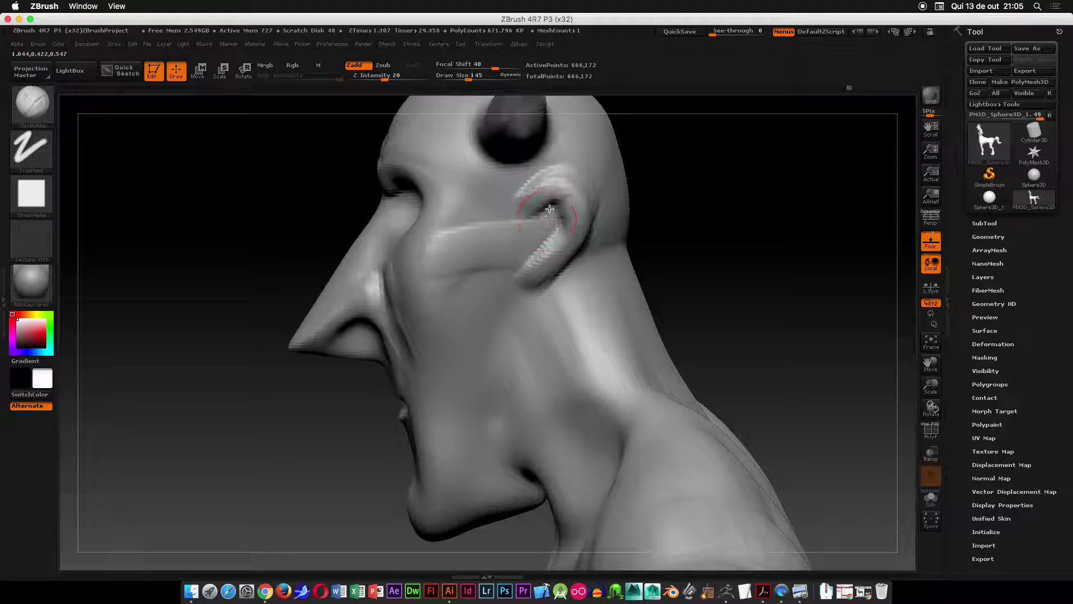
{"action": "mouse_move", "coordinate": [556, 205]}
{"action": "left_mouse_down", "text": "shift"}
{"action": "mouse_move", "coordinate": [546, 226]}
{"action": "mouse_move", "coordinate": [451, 242]}
{"action": "left_mouse_up", "text": "shift"}
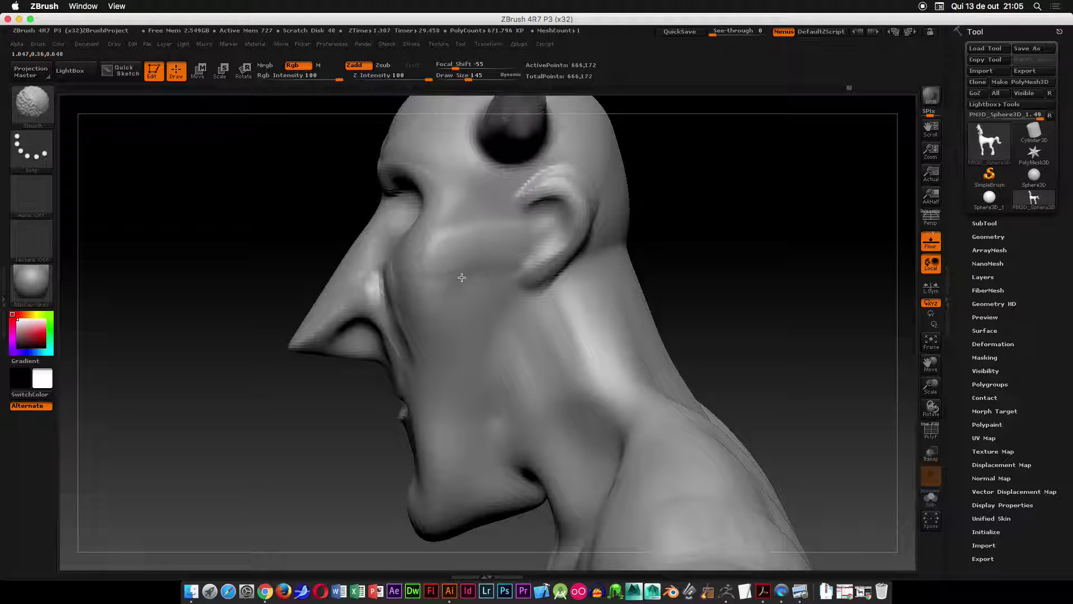
- Build up the cheek and jaw muscles with ClayBuildup at draw size 295 and smooth them
{"action": "key", "text": "space"}
{"action": "mouse_move", "coordinate": [467, 310]}
{"action": "left_mouse_down"}
{"action": "mouse_move", "coordinate": [477, 292]}
{"action": "mouse_move", "coordinate": [527, 305]}
{"action": "mouse_move", "coordinate": [511, 384]}
{"action": "left_mouse_up"}
{"action": "mouse_move", "coordinate": [512, 305]}
{"action": "left_mouse_down"}
{"action": "mouse_move", "coordinate": [503, 465]}
{"action": "mouse_move", "coordinate": [486, 439]}
{"action": "mouse_move", "coordinate": [464, 438]}
{"action": "mouse_move", "coordinate": [513, 313]}
{"action": "mouse_move", "coordinate": [480, 486]}
{"action": "mouse_move", "coordinate": [502, 424]}
{"action": "left_mouse_up"}
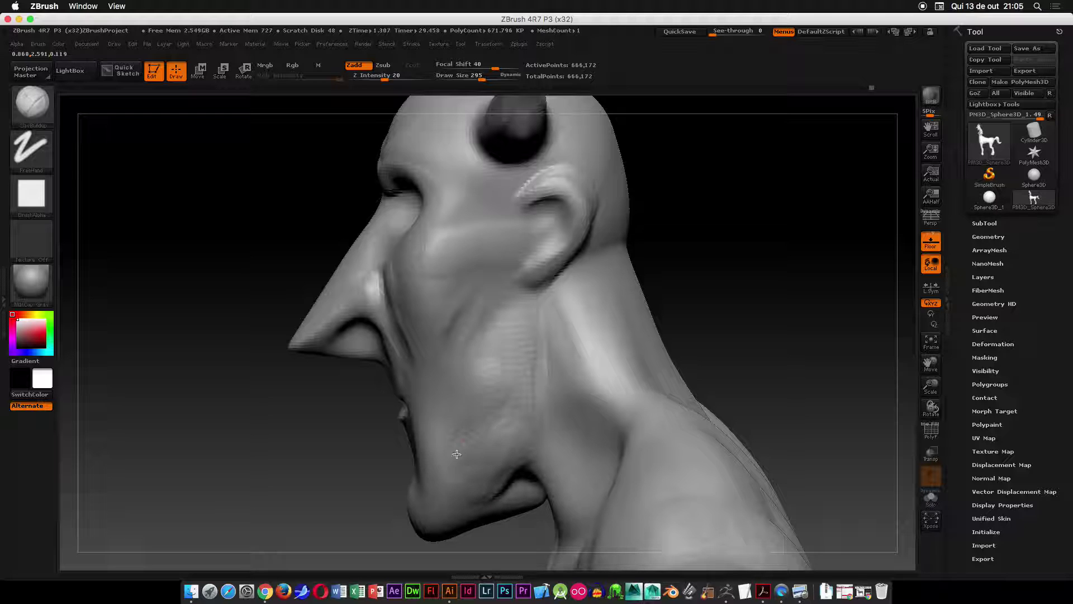
{"action": "left_click_drag", "start_coordinate": [470, 309], "coordinate": [486, 354], "text": "shift"}
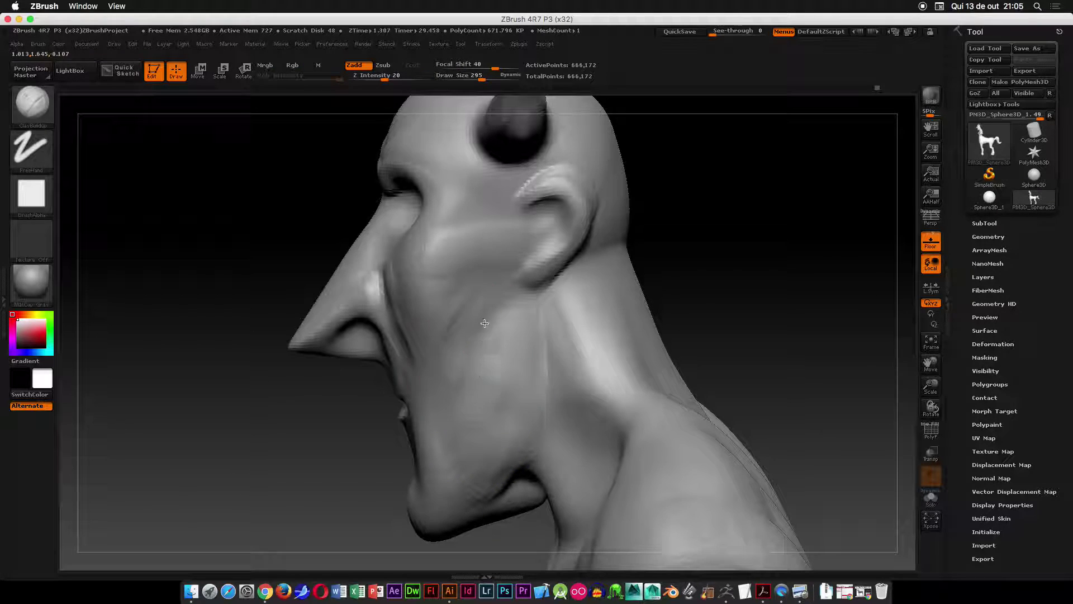
- Sculpt the muscles along the side and front of the neck with ClayBuildup at draw size 295
{"action": "mouse_move", "coordinate": [785, 285]}
{"action": "left_mouse_down"}
{"action": "mouse_move", "coordinate": [716, 259]}
{"action": "mouse_move", "coordinate": [750, 185]}
{"action": "mouse_move", "coordinate": [521, 332]}
{"action": "mouse_move", "coordinate": [524, 372]}
{"action": "mouse_move", "coordinate": [509, 353]}
{"action": "mouse_move", "coordinate": [517, 363]}
{"action": "mouse_move", "coordinate": [533, 349]}
{"action": "mouse_move", "coordinate": [527, 370]}
{"action": "mouse_move", "coordinate": [512, 366]}
{"action": "left_mouse_up"}
{"action": "mouse_move", "coordinate": [218, 411]}
{"action": "left_mouse_down"}
{"action": "mouse_move", "coordinate": [280, 430]}
{"action": "mouse_move", "coordinate": [295, 418]}
{"action": "left_mouse_up"}
{"action": "left_click_drag", "start_coordinate": [805, 238], "coordinate": [702, 254]}
{"action": "mouse_move", "coordinate": [593, 300]}
{"action": "left_mouse_down"}
{"action": "mouse_move", "coordinate": [576, 223]}
{"action": "mouse_move", "coordinate": [581, 330]}
{"action": "mouse_move", "coordinate": [564, 218]}
{"action": "mouse_move", "coordinate": [564, 408]}
{"action": "mouse_move", "coordinate": [560, 209]}
{"action": "left_mouse_up"}
{"action": "left_click_drag", "start_coordinate": [555, 444], "coordinate": [548, 463]}
{"action": "mouse_move", "coordinate": [584, 336]}
{"action": "left_mouse_down"}
{"action": "mouse_move", "coordinate": [596, 402]}
{"action": "mouse_move", "coordinate": [582, 428]}
{"action": "left_mouse_up"}
{"action": "left_click_drag", "start_coordinate": [687, 259], "coordinate": [704, 293]}
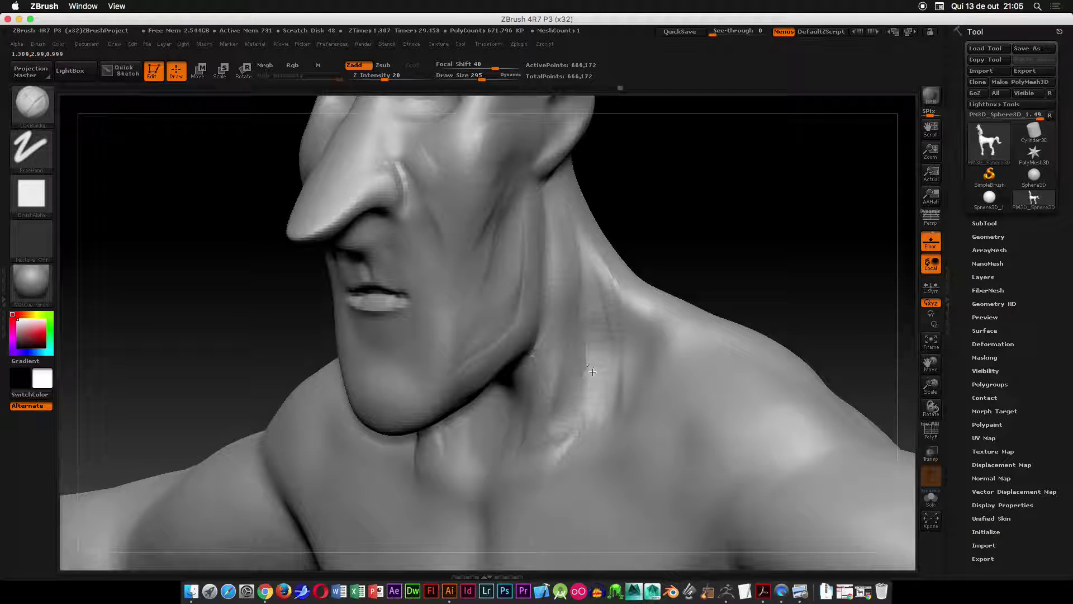
{"action": "left_click_drag", "start_coordinate": [812, 239], "coordinate": [789, 142], "text": "shift"}
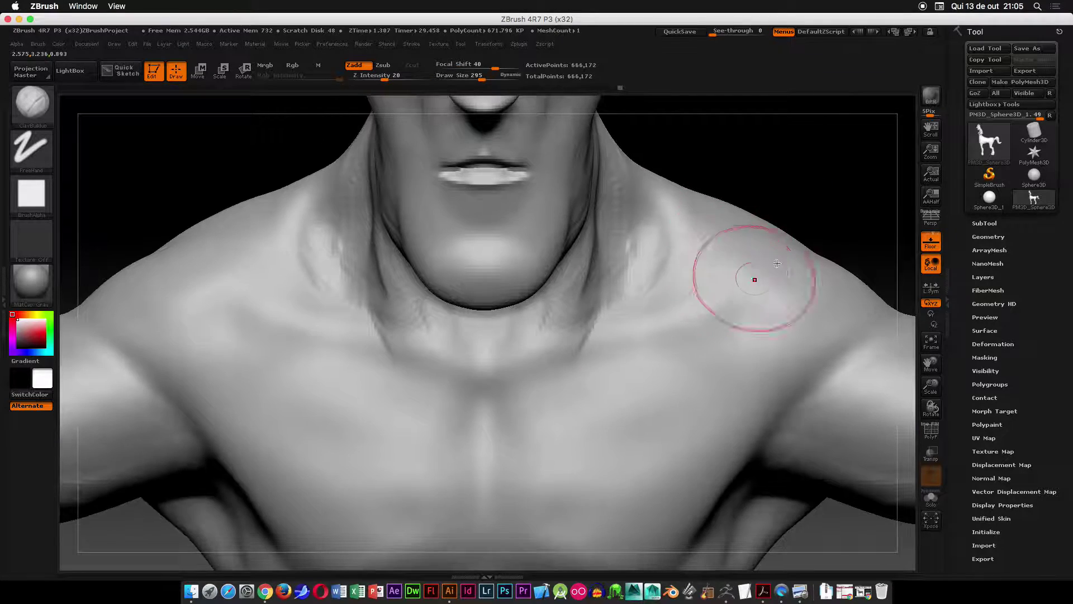
- Build up the abdominal and chest muscles with ClayBuildup at draw size 568, smoothing the chest
{"action": "left_click_drag", "start_coordinate": [802, 262], "coordinate": [788, 157], "text": "alt"}
{"action": "mouse_move", "coordinate": [788, 157]}
{"action": "right_mouse_down", "text": "ctrl"}
{"action": "mouse_move", "coordinate": [813, 364]}
{"action": "mouse_move", "coordinate": [702, 333]}
{"action": "right_mouse_up", "text": "ctrl"}
{"action": "key", "text": "space"}
{"action": "left_click_drag", "start_coordinate": [692, 337], "coordinate": [707, 338]}
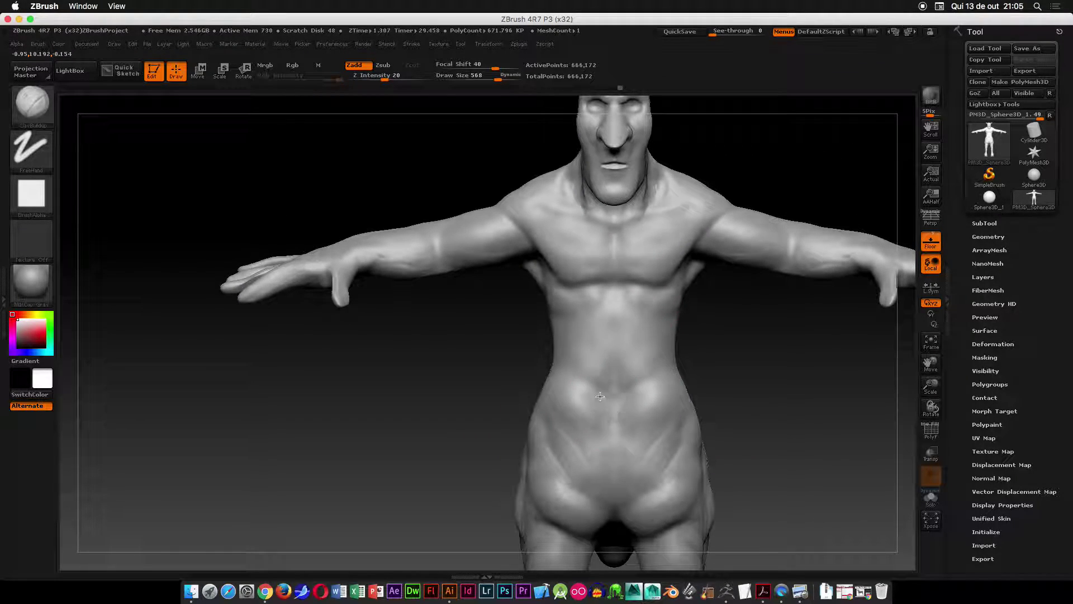
{"action": "mouse_move", "coordinate": [607, 400]}
{"action": "left_mouse_down"}
{"action": "mouse_move", "coordinate": [629, 386]}
{"action": "mouse_move", "coordinate": [592, 333]}
{"action": "mouse_move", "coordinate": [570, 358]}
{"action": "mouse_move", "coordinate": [561, 286]}
{"action": "mouse_move", "coordinate": [608, 277]}
{"action": "mouse_move", "coordinate": [606, 258]}
{"action": "left_mouse_up"}
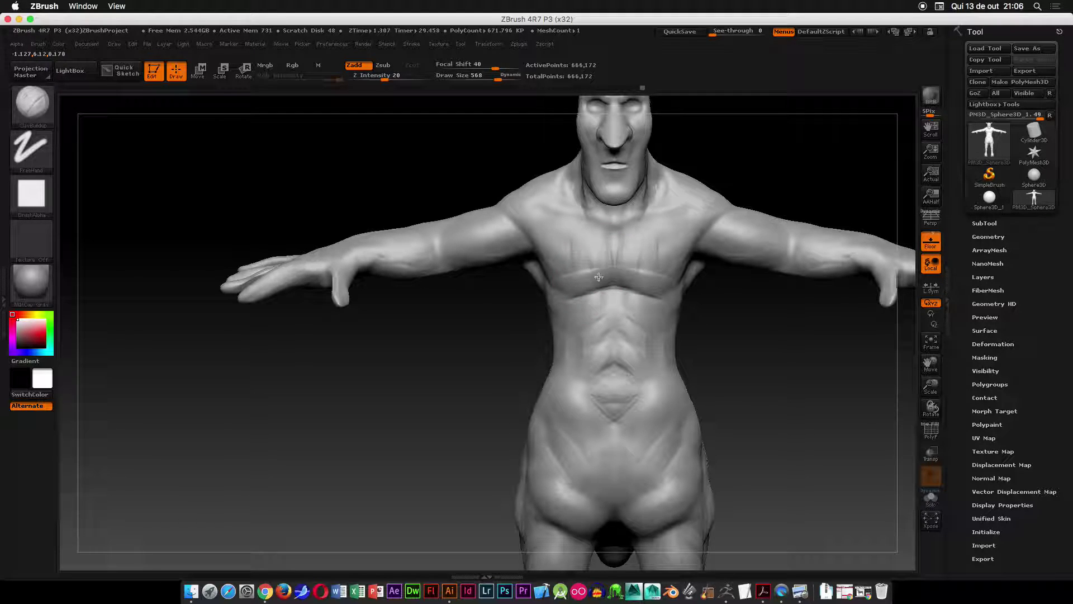
{"action": "left_click_drag", "start_coordinate": [564, 275], "coordinate": [576, 254], "text": "shift"}
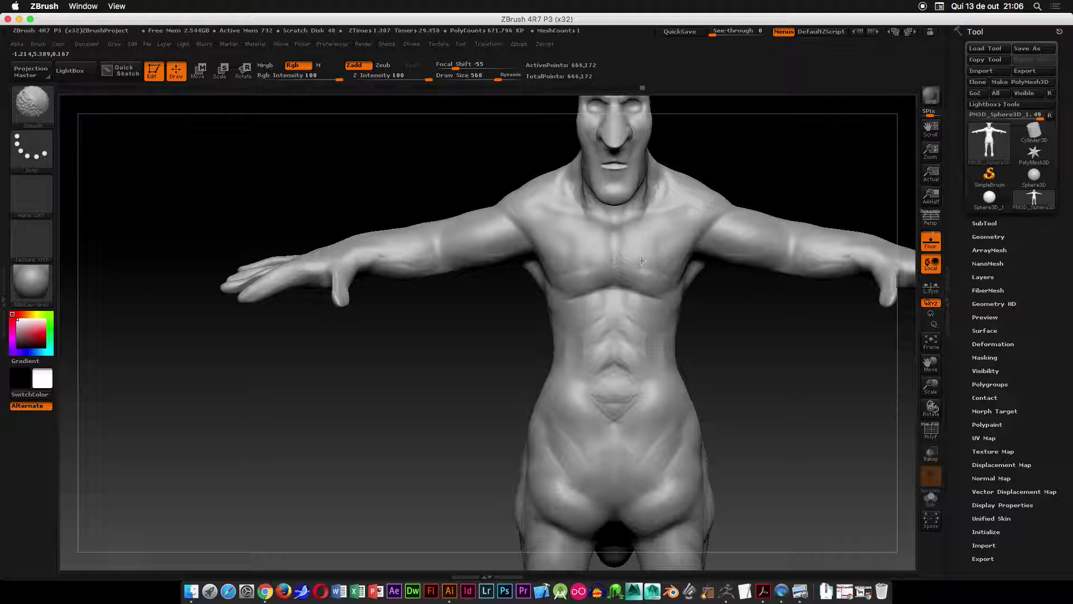
- Examine the head, neck, shoulders and chest from several angles and distances
{"action": "mouse_move", "coordinate": [747, 304]}
{"action": "left_mouse_down"}
{"action": "mouse_move", "coordinate": [735, 269]}
{"action": "mouse_move", "coordinate": [728, 316]}
{"action": "mouse_move", "coordinate": [760, 385]}
{"action": "mouse_move", "coordinate": [748, 364]}
{"action": "left_mouse_up"}
{"action": "left_click_drag", "start_coordinate": [769, 173], "coordinate": [721, 309], "text": "alt"}
{"action": "right_click_drag", "start_coordinate": [721, 309], "coordinate": [602, 313], "text": "ctrl"}
{"action": "key", "text": "shift"}
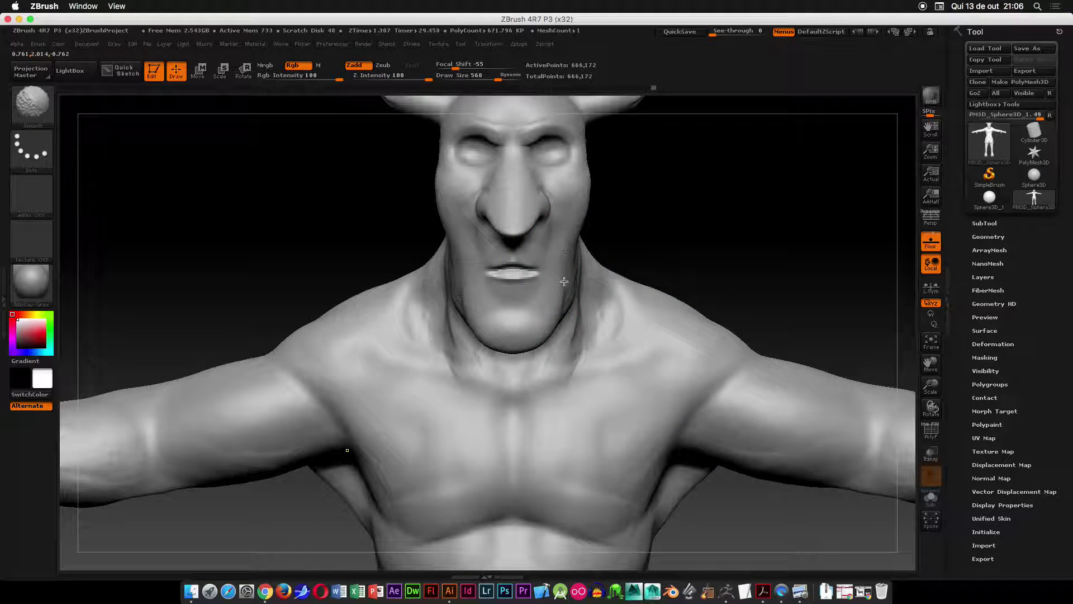
{"action": "left_click_drag", "start_coordinate": [805, 276], "coordinate": [774, 269], "text": "alt"}
{"action": "right_click_drag", "start_coordinate": [774, 269], "coordinate": [703, 162], "text": "ctrl"}
{"action": "left_click_drag", "start_coordinate": [744, 228], "coordinate": [700, 259], "text": "alt"}
{"action": "right_click_drag", "start_coordinate": [700, 260], "coordinate": [682, 357], "text": "ctrl"}
{"action": "left_click_drag", "start_coordinate": [755, 290], "coordinate": [690, 352]}
{"action": "mouse_move", "coordinate": [748, 217]}
{"action": "left_mouse_down"}
{"action": "mouse_move", "coordinate": [744, 296]}
{"action": "mouse_move", "coordinate": [733, 261]}
{"action": "left_mouse_up"}
{"action": "left_click_drag", "start_coordinate": [724, 309], "coordinate": [768, 301]}
{"action": "left_click_drag", "start_coordinate": [673, 375], "coordinate": [673, 299]}
{"action": "left_click_drag", "start_coordinate": [722, 342], "coordinate": [733, 317], "text": "shift"}
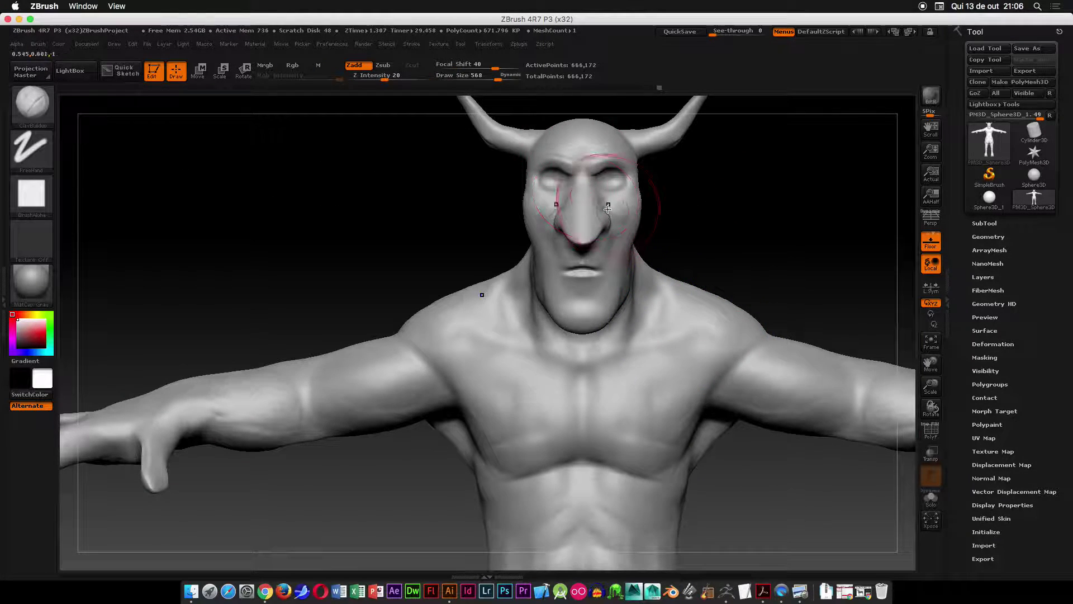
{"action": "left_click_drag", "start_coordinate": [707, 174], "coordinate": [685, 226], "text": "alt"}
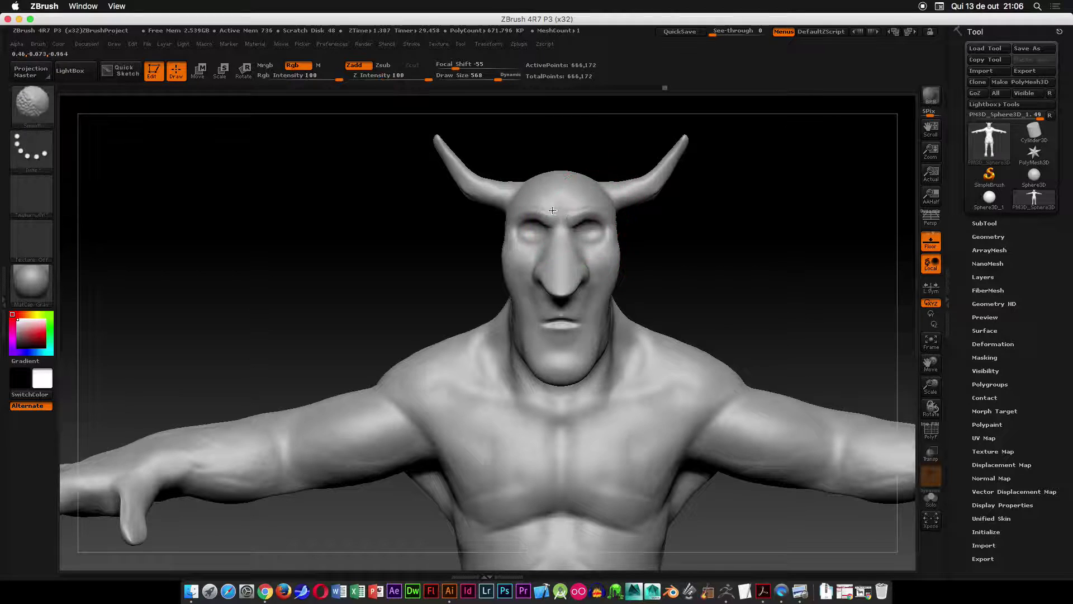
- Append a Sphere3D to the creature as a new subtool
{"action": "left_click", "coordinate": [984, 223]}
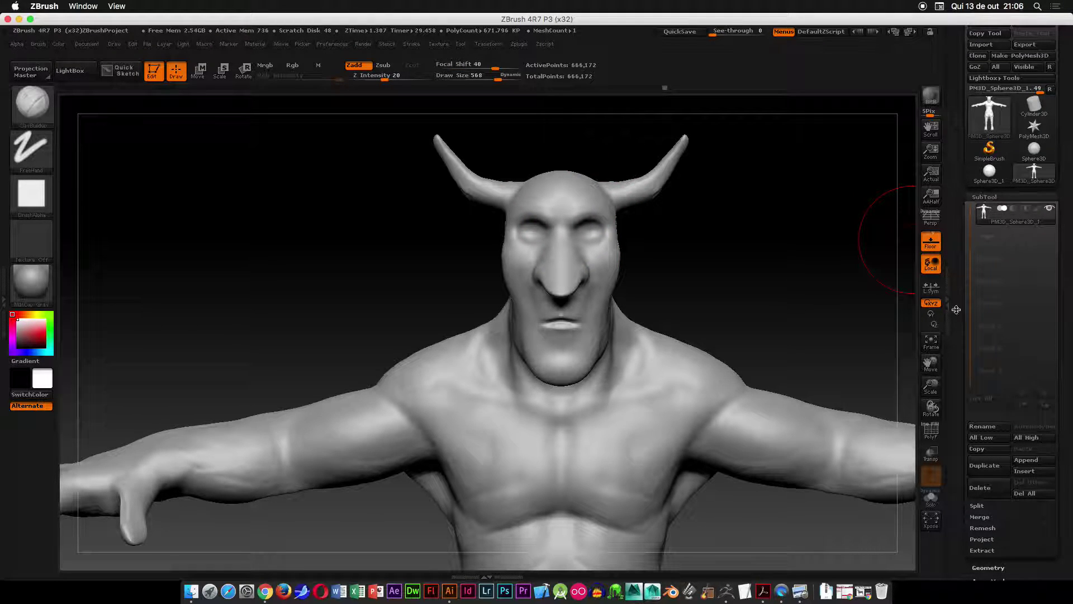
{"action": "left_click", "coordinate": [1028, 460]}
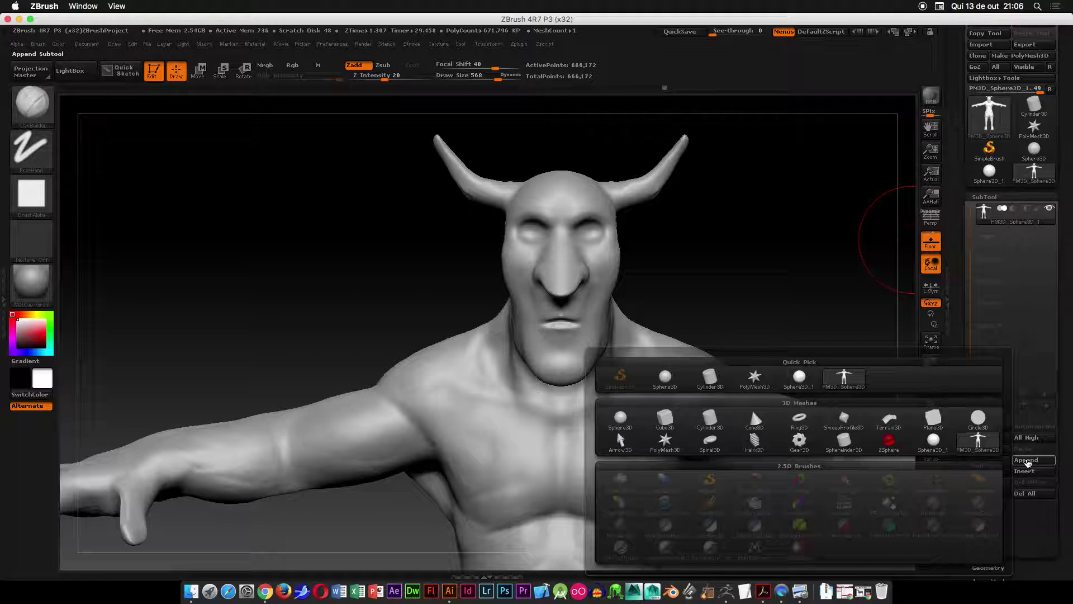
{"action": "left_click", "coordinate": [1031, 461]}
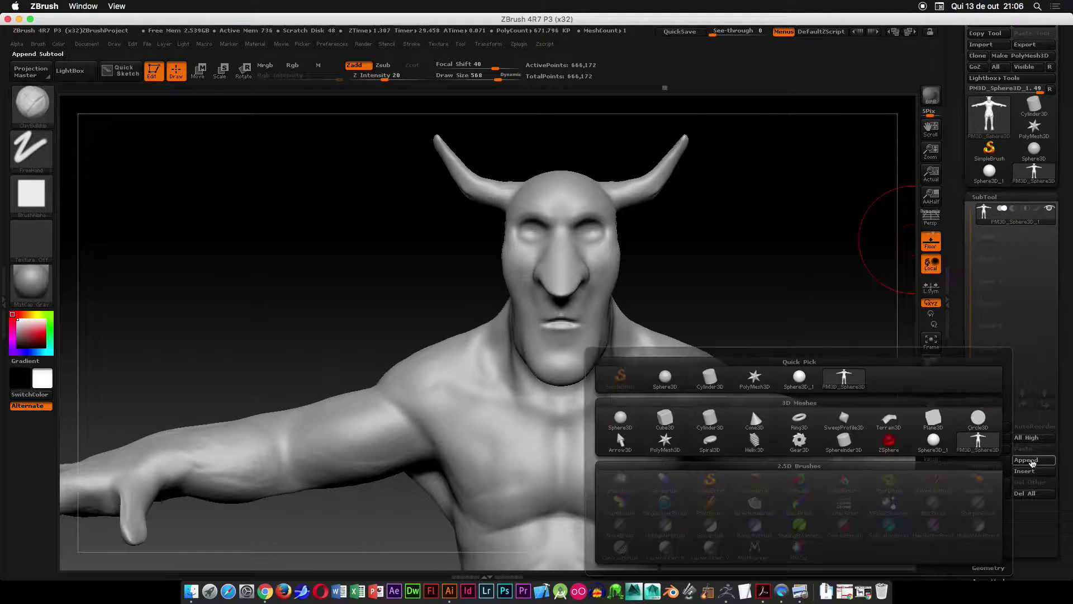
{"action": "left_click", "coordinate": [662, 378]}
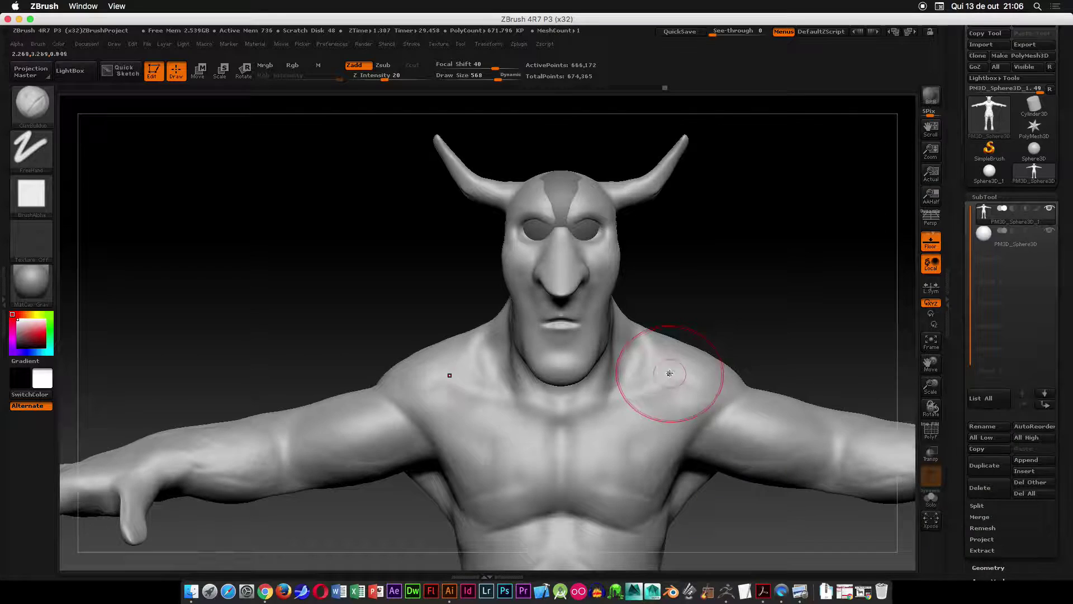
- Select the sphere subtool, draw a horizontal transpose line outward from its centre, and switch to Scale mode
{"action": "key", "text": "w"}
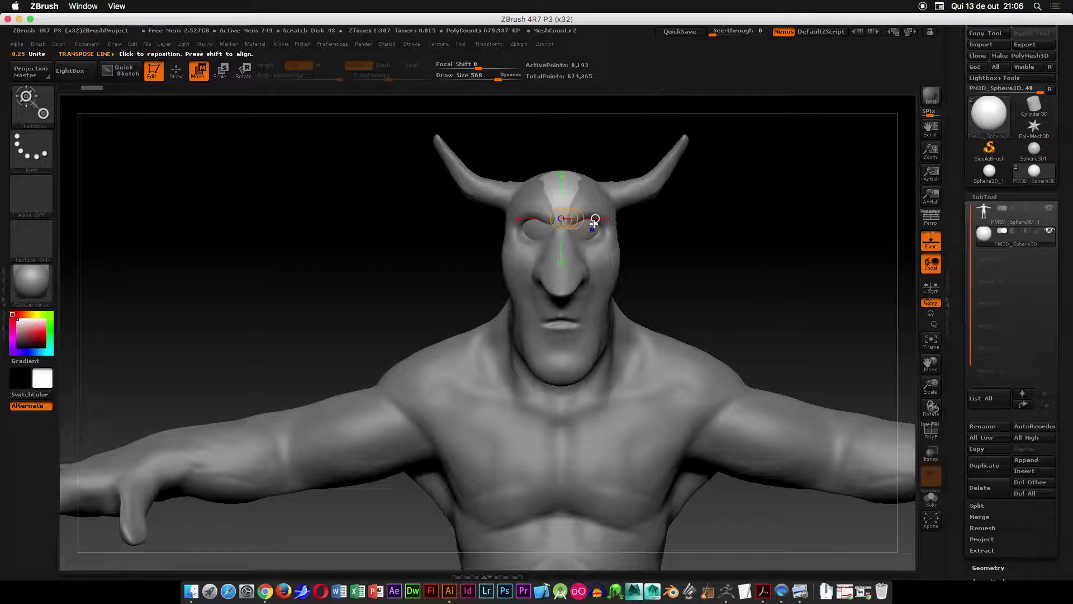
{"action": "left_click_drag", "start_coordinate": [595, 218], "coordinate": [898, 218]}
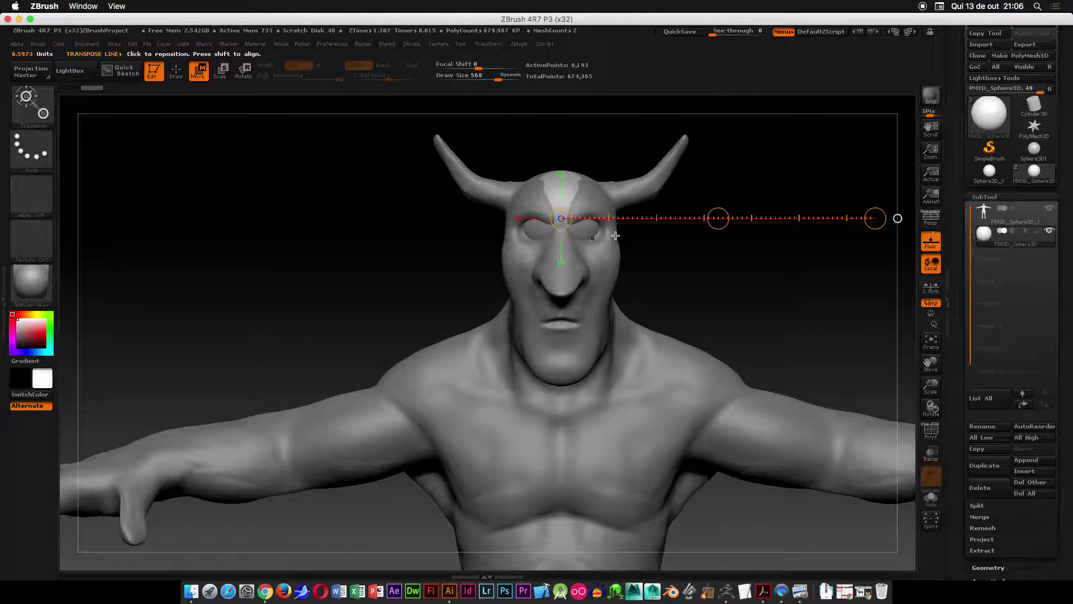
{"action": "mouse_move", "coordinate": [142, 95]}
{"action": "left_click", "coordinate": [216, 83]}
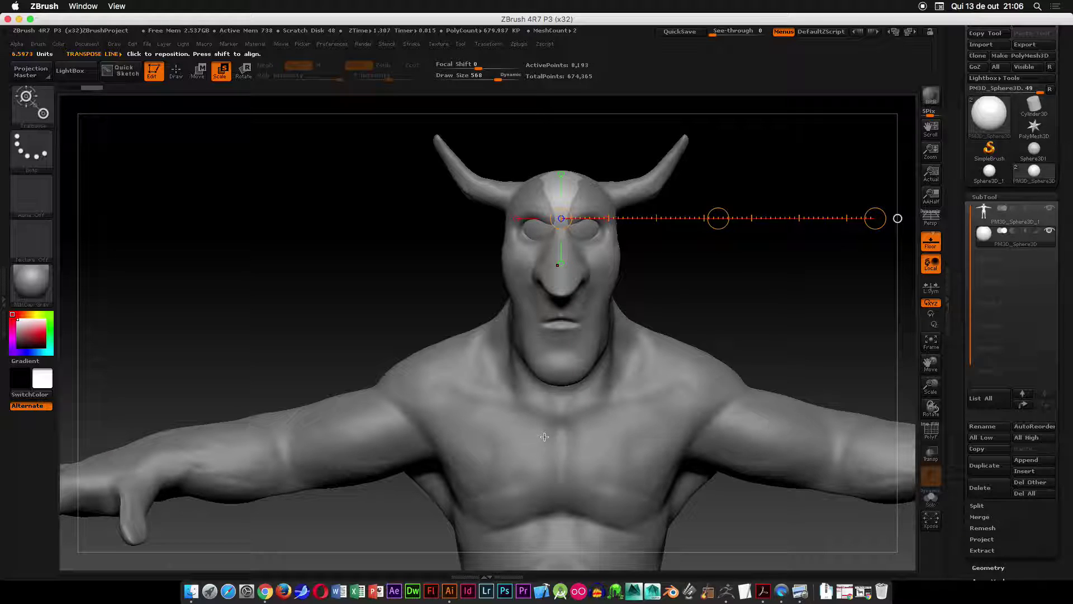
{"action": "key", "text": "r"}
{"action": "key", "text": "w"}
{"action": "key", "text": "r"}
{"action": "key", "text": "e"}
{"action": "key", "text": "w"}
{"action": "key", "text": "r"}
{"action": "key", "text": "w"}
{"action": "key", "text": "e"}
{"action": "right_click_drag", "start_coordinate": [782, 268], "coordinate": [629, 425], "text": "alt"}
{"action": "key", "text": "w"}
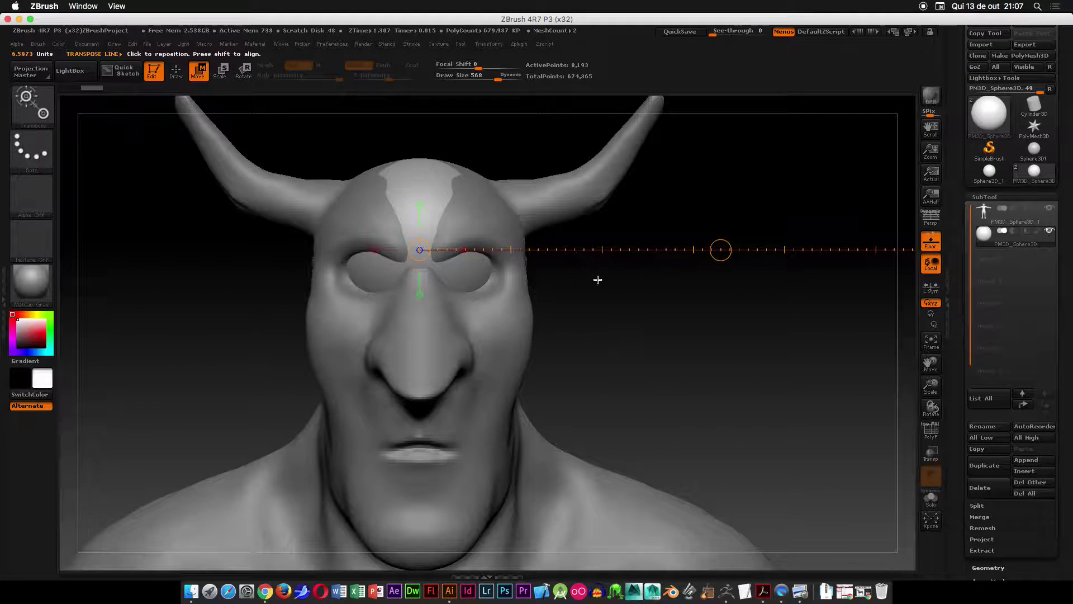
{"action": "right_click_drag", "start_coordinate": [654, 333], "coordinate": [699, 420]}
{"action": "key", "text": "f"}
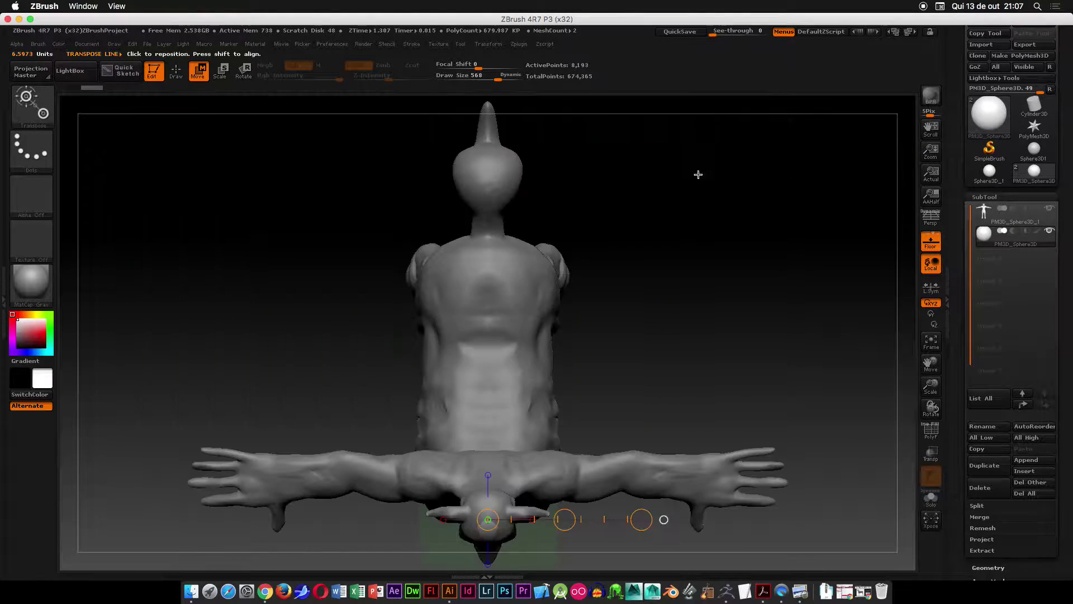
{"action": "key", "text": "f"}
{"action": "right_click_drag", "start_coordinate": [813, 466], "coordinate": [817, 280]}
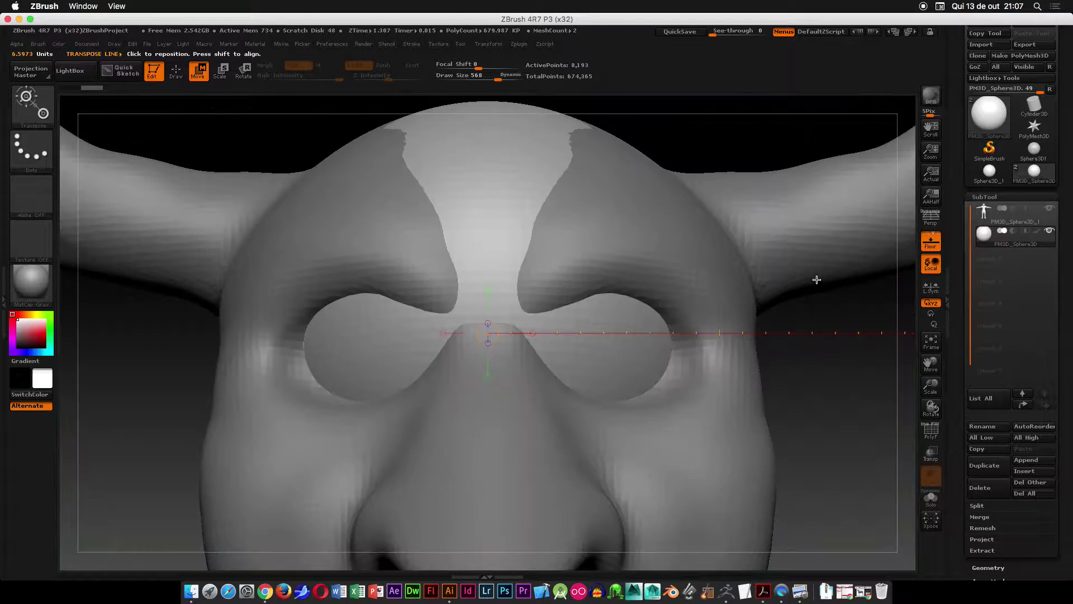
{"action": "key", "text": "f"}
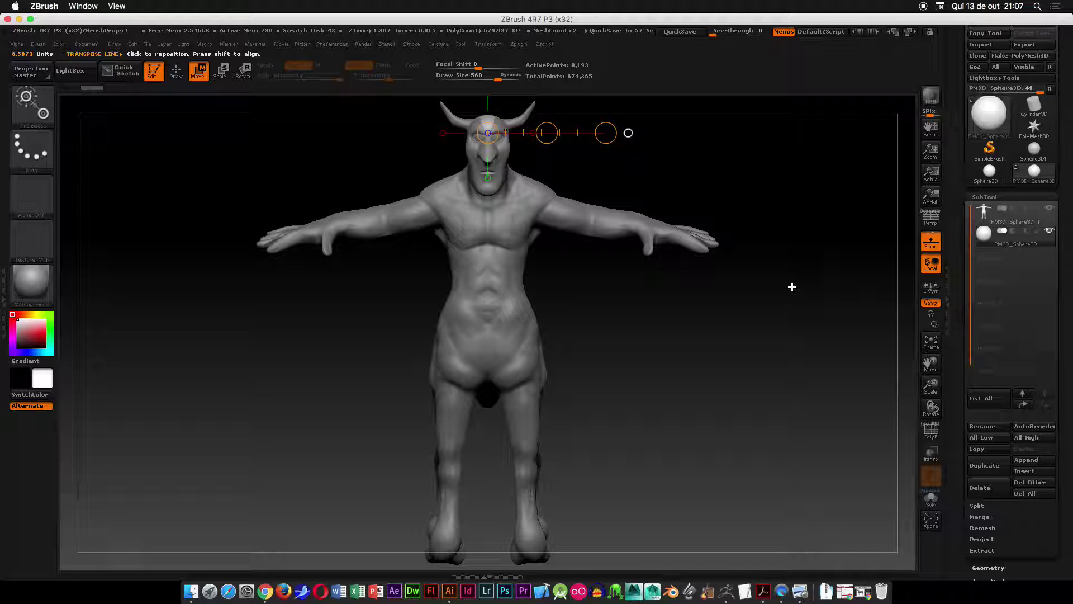
{"action": "left_click_drag", "start_coordinate": [706, 170], "coordinate": [685, 246]}
{"action": "left_click_drag", "start_coordinate": [648, 297], "coordinate": [637, 531], "text": "alt"}
{"action": "left_click_drag", "start_coordinate": [639, 235], "coordinate": [625, 237], "text": "shift"}
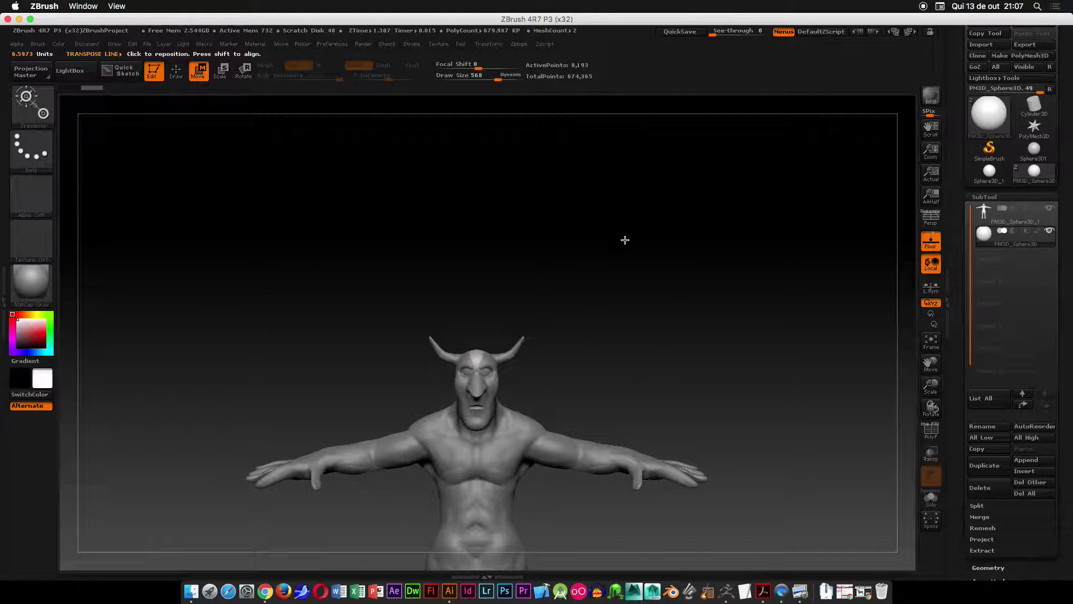
{"action": "left_click_drag", "start_coordinate": [635, 273], "coordinate": [629, 284], "text": "alt"}
{"action": "right_click_drag", "start_coordinate": [629, 284], "coordinate": [652, 256], "text": "ctrl"}
{"action": "left_click_drag", "start_coordinate": [649, 323], "coordinate": [623, 319], "text": "alt"}
- Redraw the Move transpose line from the sphere in several directions, ending with a horizontal one about 9.4 units long
{"action": "left_click", "coordinate": [427, 251]}
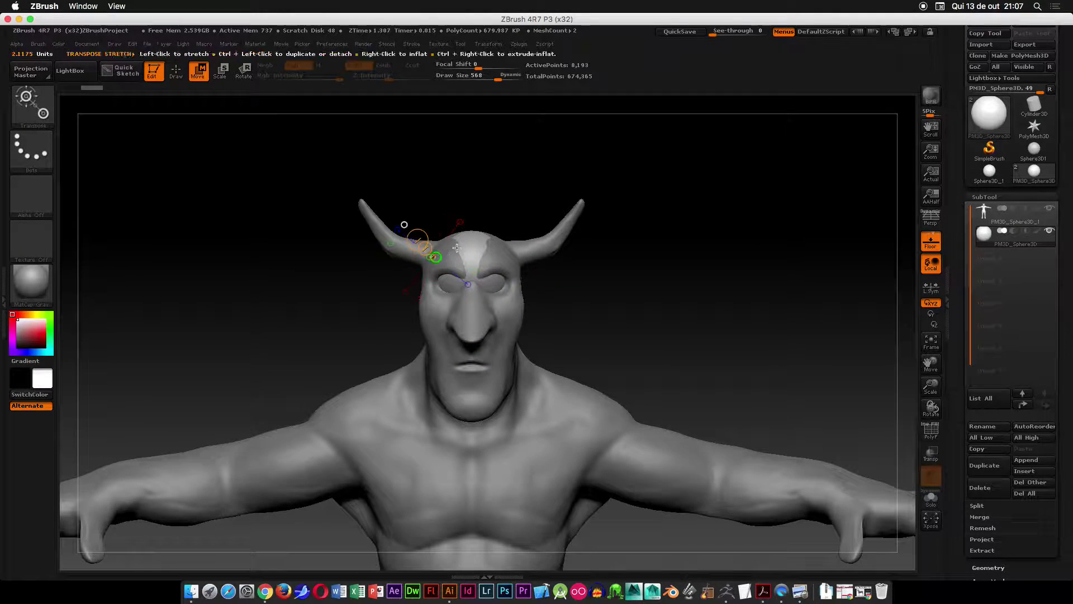
{"action": "left_click_drag", "start_coordinate": [473, 257], "coordinate": [711, 150]}
{"action": "left_click_drag", "start_coordinate": [456, 287], "coordinate": [246, 292]}
{"action": "left_click_drag", "start_coordinate": [473, 256], "coordinate": [734, 148]}
{"action": "left_click_drag", "start_coordinate": [499, 284], "coordinate": [849, 263]}
{"action": "left_click_drag", "start_coordinate": [465, 247], "coordinate": [40, 386]}
{"action": "left_click_drag", "start_coordinate": [487, 278], "coordinate": [153, 438]}
{"action": "left_click_drag", "start_coordinate": [459, 253], "coordinate": [596, 423]}
{"action": "left_click_drag", "start_coordinate": [458, 253], "coordinate": [804, 253]}
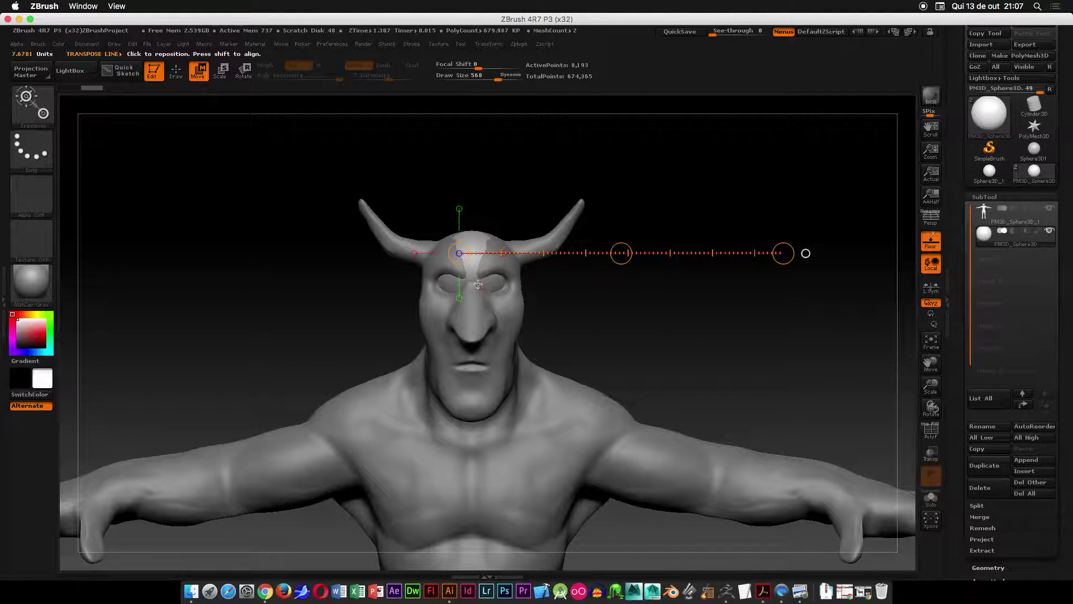
{"action": "left_click_drag", "start_coordinate": [449, 243], "coordinate": [868, 265], "text": "shift"}
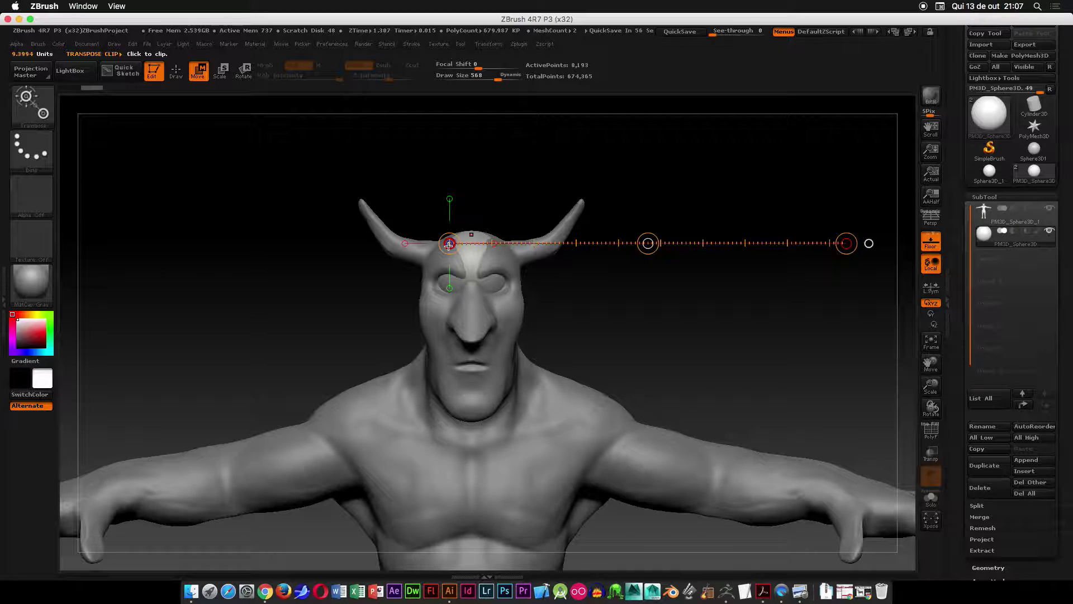
- Try adjusting the horizontal transpose line on the sphere in Rotate mode, shortening it to about 8.3 units
{"action": "key", "text": "r"}
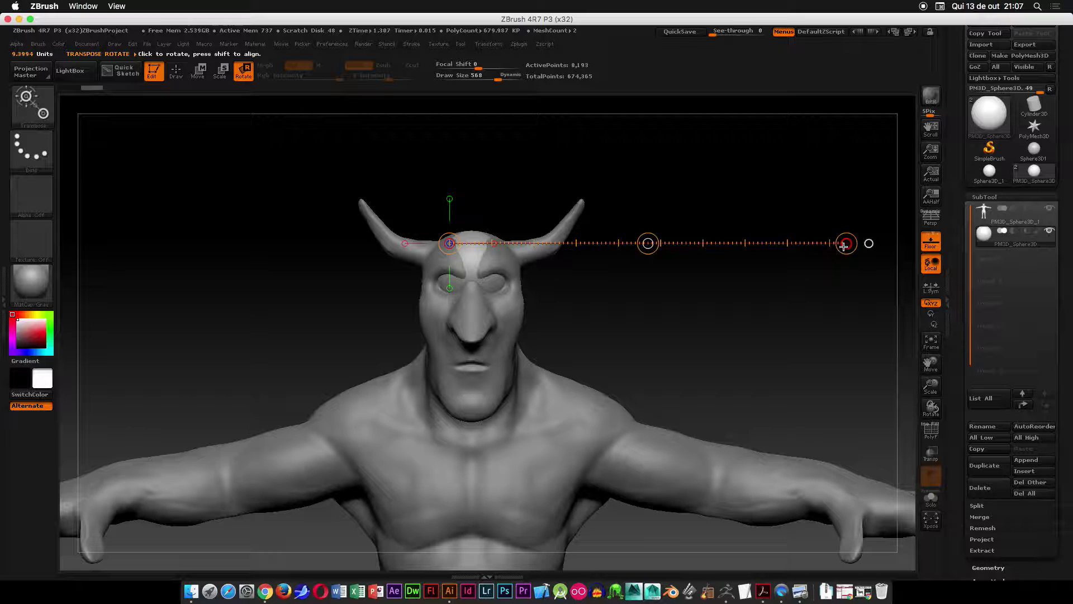
{"action": "left_click_drag", "start_coordinate": [845, 254], "coordinate": [455, 268]}
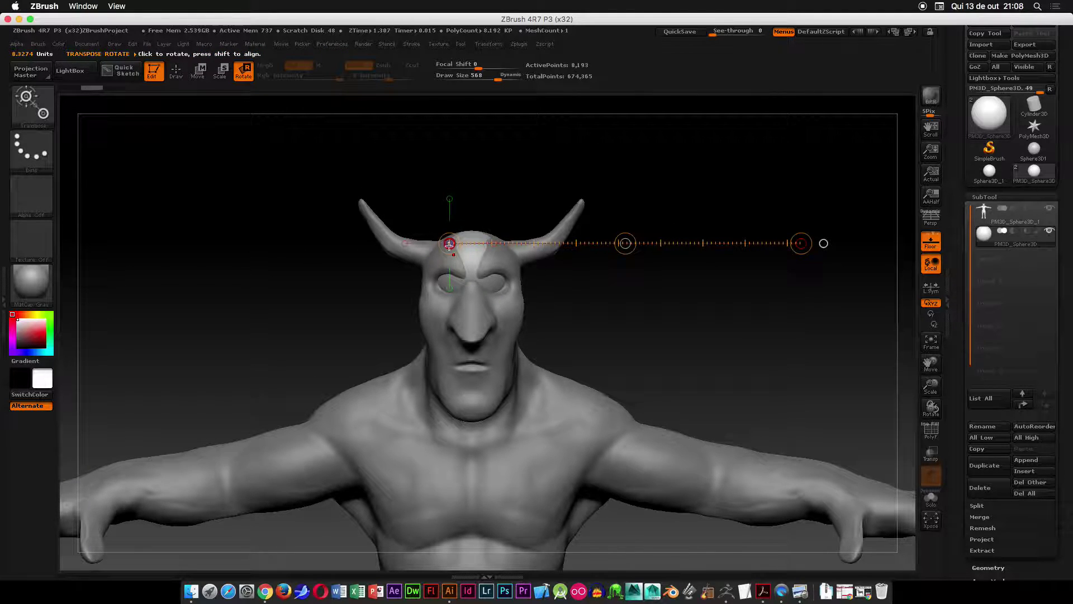
{"action": "left_click_drag", "start_coordinate": [615, 300], "coordinate": [620, 366]}
{"action": "mouse_move", "coordinate": [477, 245]}
{"action": "left_mouse_down"}
{"action": "mouse_move", "coordinate": [559, 287]}
{"action": "mouse_move", "coordinate": [598, 187]}
{"action": "mouse_move", "coordinate": [668, 180]}
{"action": "mouse_move", "coordinate": [576, 319]}
{"action": "left_mouse_up"}
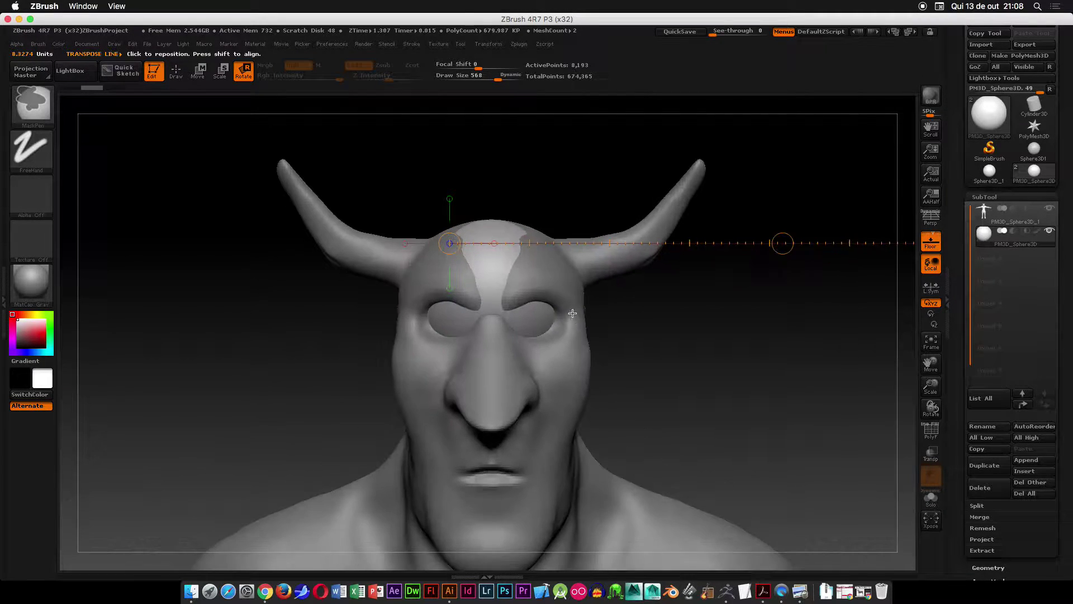
- Redraw the Move transpose line horizontally from the sphere several times, ending at about 5.5 units long
{"action": "key", "text": "w"}
{"action": "left_click_drag", "start_coordinate": [487, 296], "coordinate": [790, 295]}
{"action": "mouse_move", "coordinate": [502, 265]}
{"action": "left_mouse_down"}
{"action": "mouse_move", "coordinate": [312, 279]}
{"action": "mouse_move", "coordinate": [842, 278]}
{"action": "mouse_move", "coordinate": [781, 266]}
{"action": "left_mouse_up"}
{"action": "left_click_drag", "start_coordinate": [475, 309], "coordinate": [904, 322]}
{"action": "left_click_drag", "start_coordinate": [775, 383], "coordinate": [549, 271], "text": "alt"}
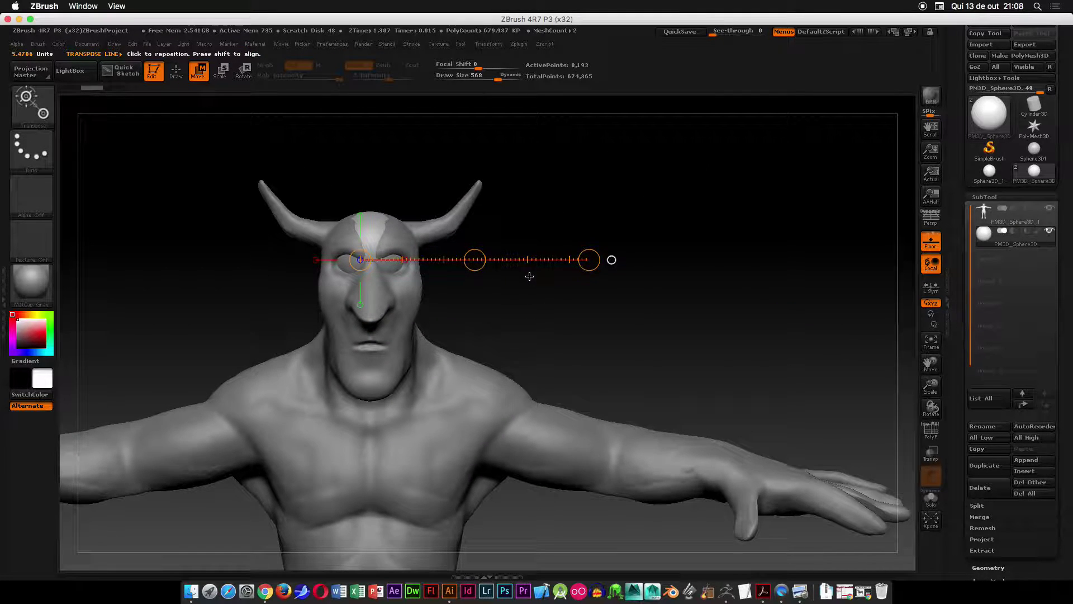
- Scale the sphere down inside the creature's head, using a horizontal Scale transpose line about 8.1 units long
{"action": "key", "text": "e"}
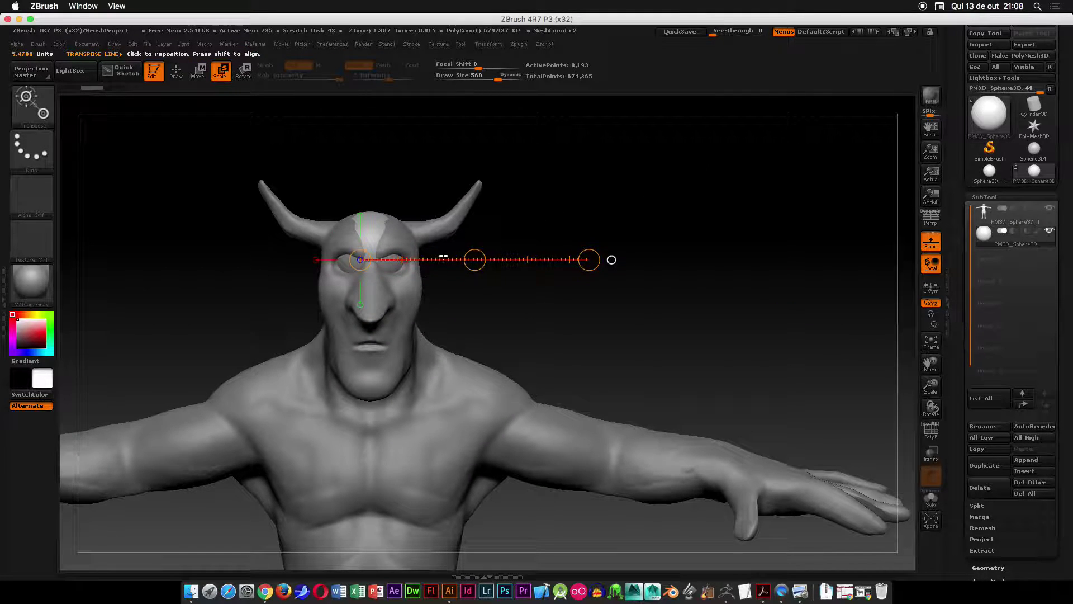
{"action": "left_click_drag", "start_coordinate": [386, 235], "coordinate": [746, 233]}
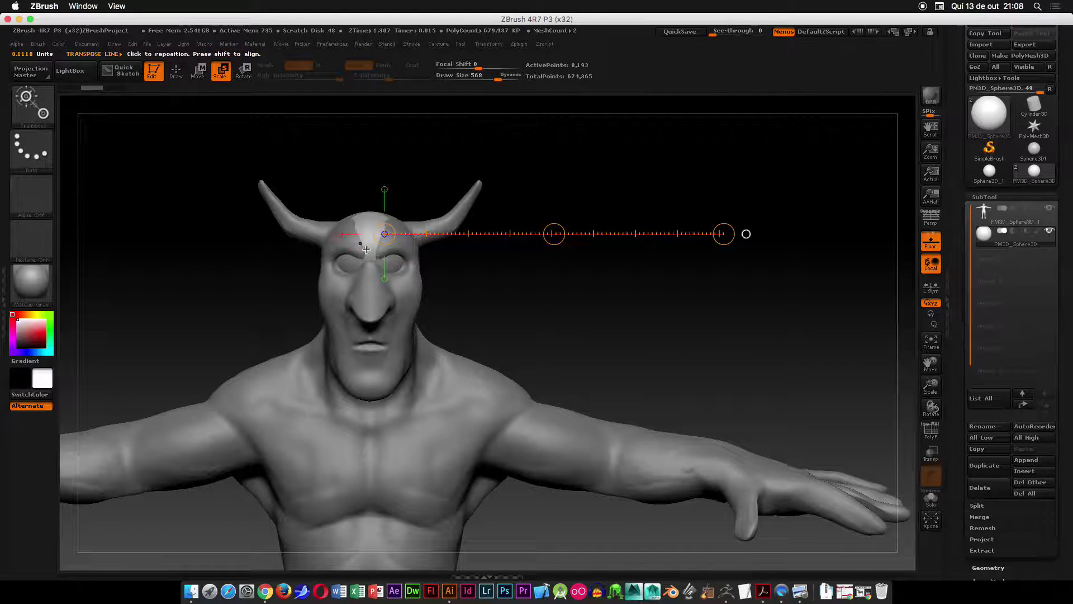
{"action": "left_click_drag", "start_coordinate": [264, 118], "coordinate": [307, 143], "text": "alt"}
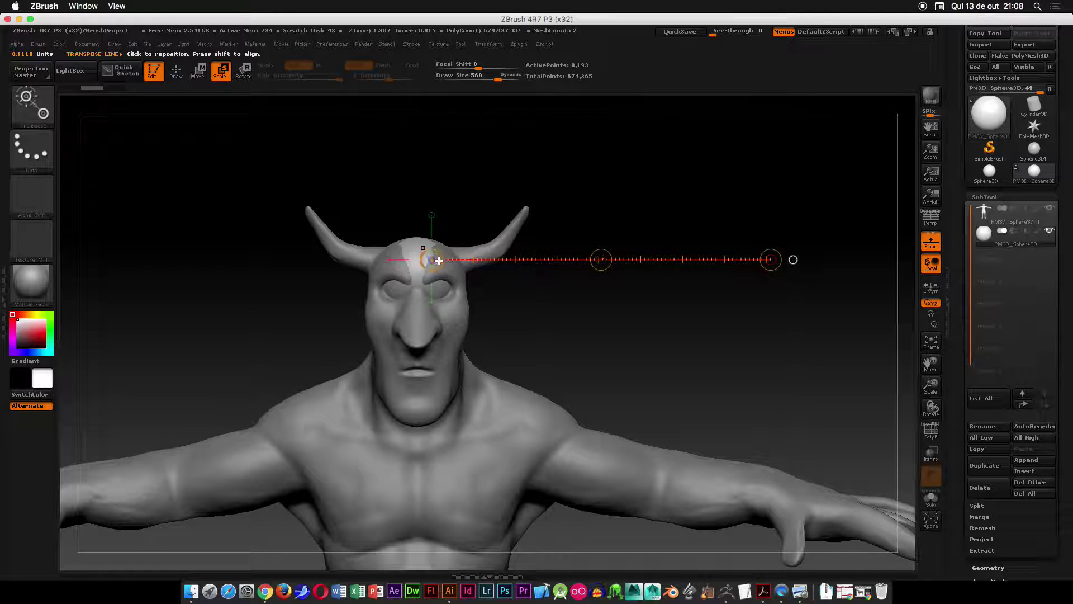
{"action": "left_click_drag", "start_coordinate": [771, 260], "coordinate": [463, 248]}
{"action": "left_click_drag", "start_coordinate": [384, 255], "coordinate": [386, 256]}
{"action": "left_click_drag", "start_coordinate": [771, 260], "coordinate": [619, 264]}
{"action": "left_click_drag", "start_coordinate": [788, 258], "coordinate": [733, 259]}
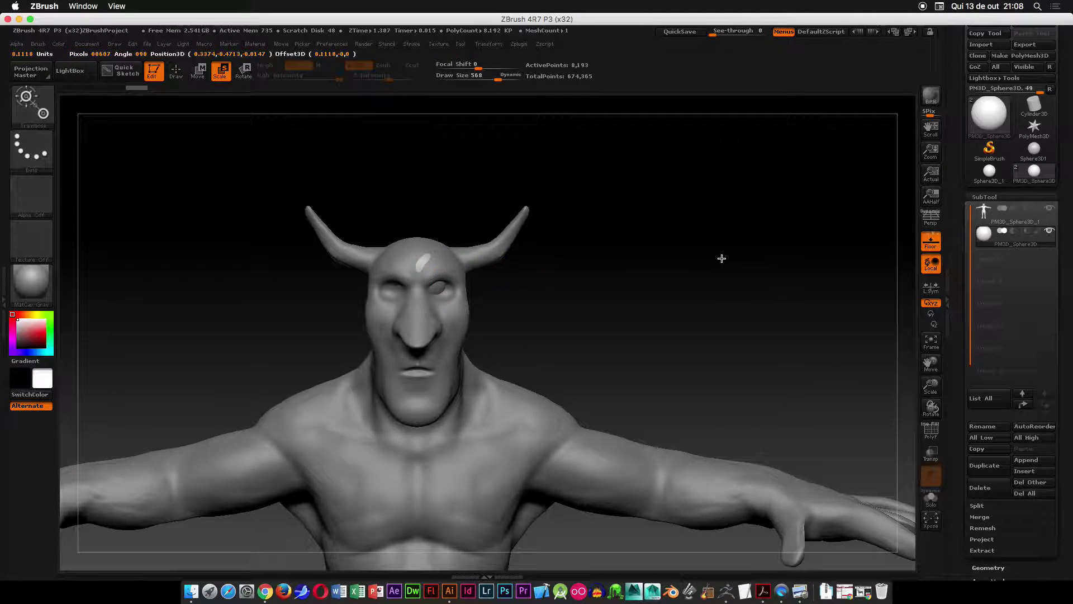
{"action": "left_click_drag", "start_coordinate": [437, 249], "coordinate": [438, 249]}
{"action": "left_click_drag", "start_coordinate": [771, 258], "coordinate": [809, 259]}
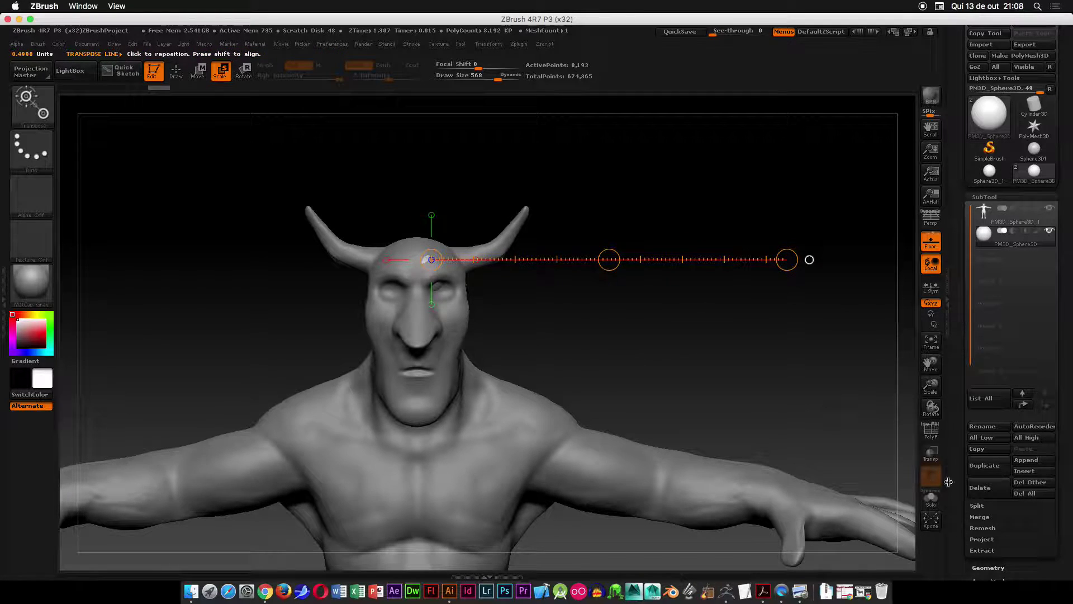
- Turn on transparency and move the sphere down from the forehead to the height of the creature's right eye
{"action": "left_click", "coordinate": [931, 456]}
{"action": "mouse_move", "coordinate": [623, 321]}
{"action": "left_mouse_down", "text": "alt"}
{"action": "mouse_move", "coordinate": [646, 303]}
{"action": "mouse_move", "coordinate": [632, 360]}
{"action": "left_mouse_up", "text": "alt"}
{"action": "key", "text": "w"}
{"action": "left_click_drag", "start_coordinate": [766, 314], "coordinate": [655, 322], "text": "alt"}
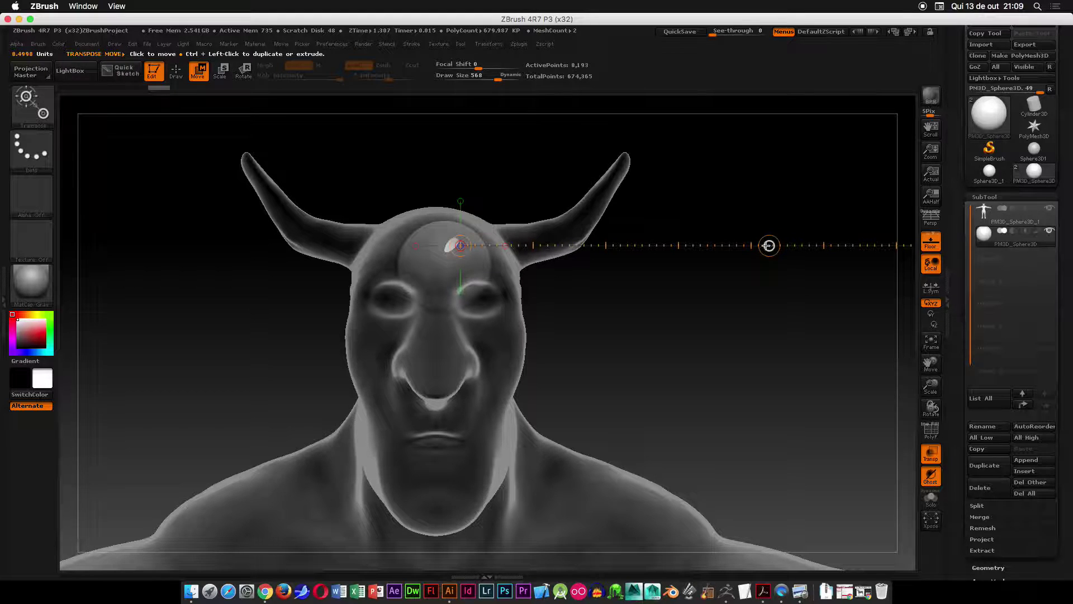
{"action": "right_click_drag", "start_coordinate": [776, 277], "coordinate": [647, 148], "text": "alt"}
{"action": "left_click_drag", "start_coordinate": [699, 242], "coordinate": [575, 256]}
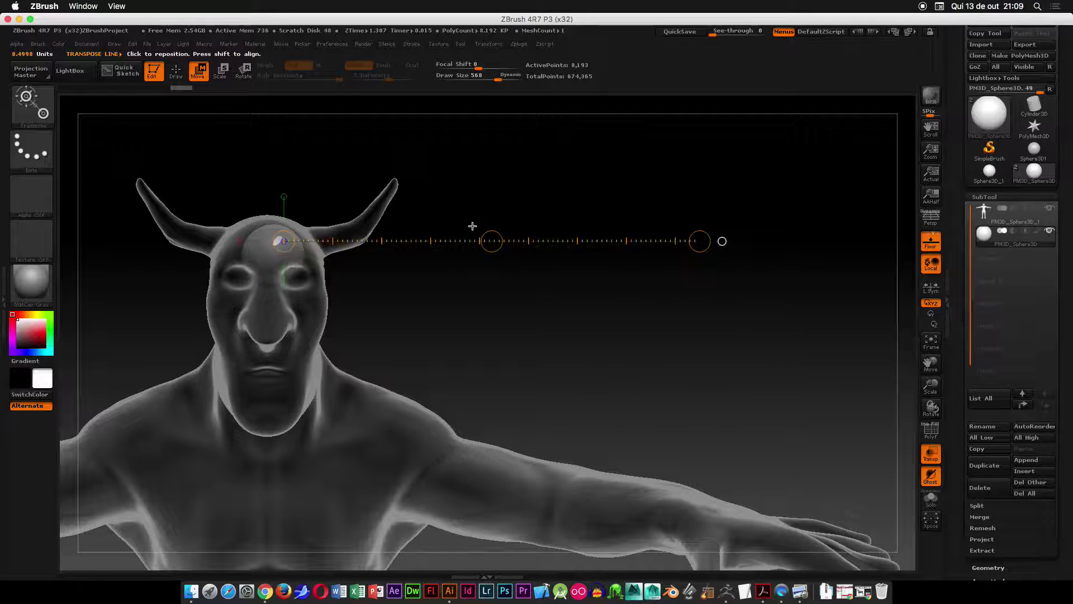
{"action": "left_click_drag", "start_coordinate": [490, 241], "coordinate": [458, 268]}
- Switch to a side view of the head and adjust the Move transpose line horizontally in front of the face
{"action": "left_click_drag", "start_coordinate": [469, 319], "coordinate": [534, 315]}
{"action": "right_click_drag", "start_coordinate": [452, 268], "coordinate": [529, 325], "text": "ctrl"}
{"action": "left_click_drag", "start_coordinate": [544, 316], "coordinate": [642, 246], "text": "alt"}
{"action": "right_click_drag", "start_coordinate": [649, 273], "coordinate": [486, 189], "text": "ctrl"}
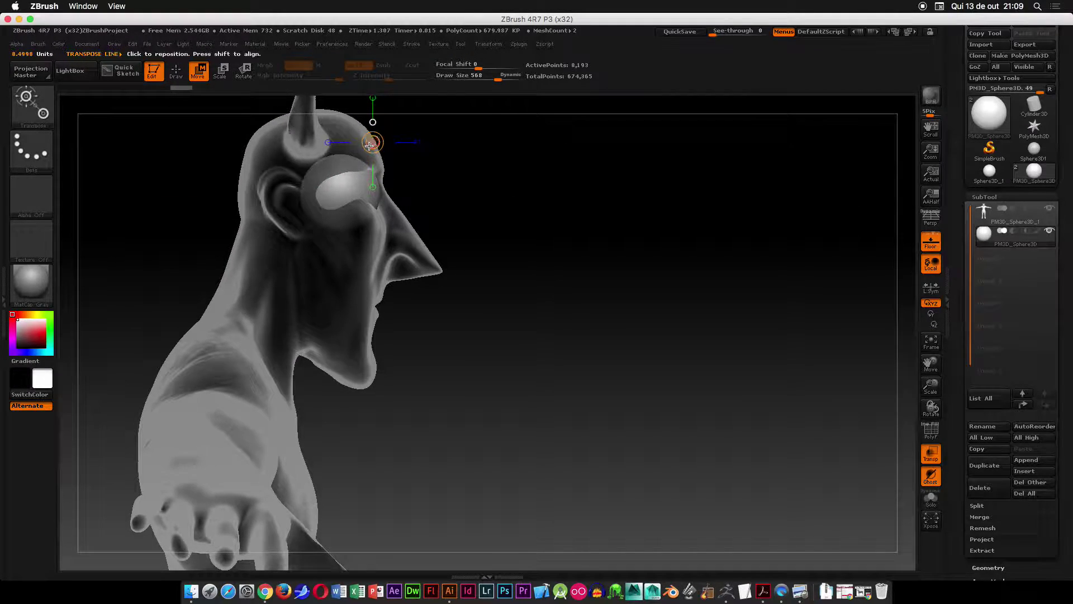
{"action": "left_click_drag", "start_coordinate": [406, 155], "coordinate": [591, 212], "text": "alt"}
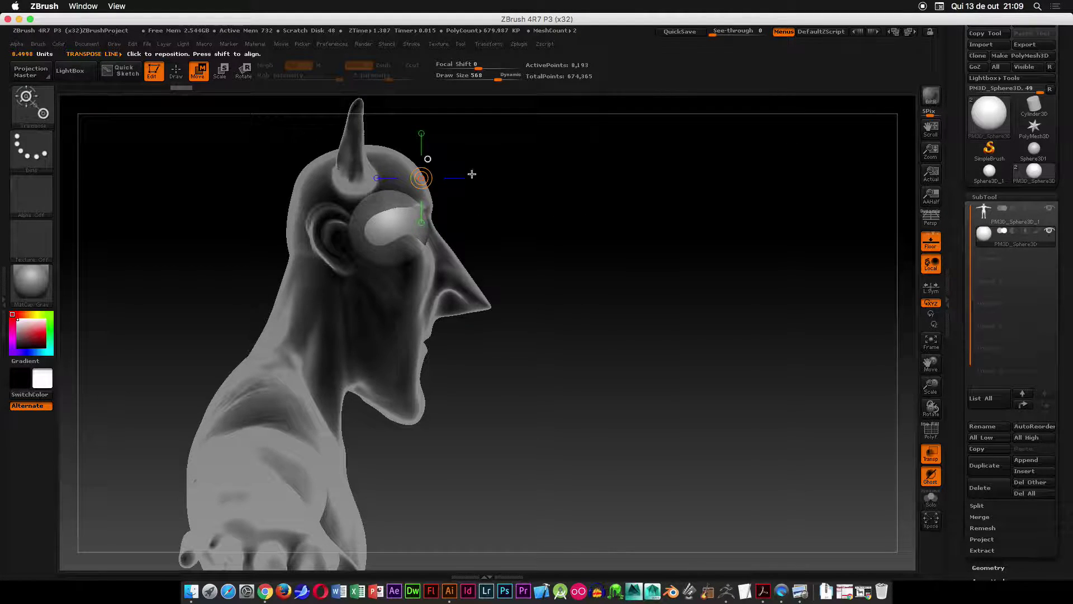
{"action": "left_click", "coordinate": [467, 180]}
{"action": "left_click_drag", "start_coordinate": [656, 264], "coordinate": [552, 286], "text": "alt"}
{"action": "left_click_drag", "start_coordinate": [591, 197], "coordinate": [563, 211]}
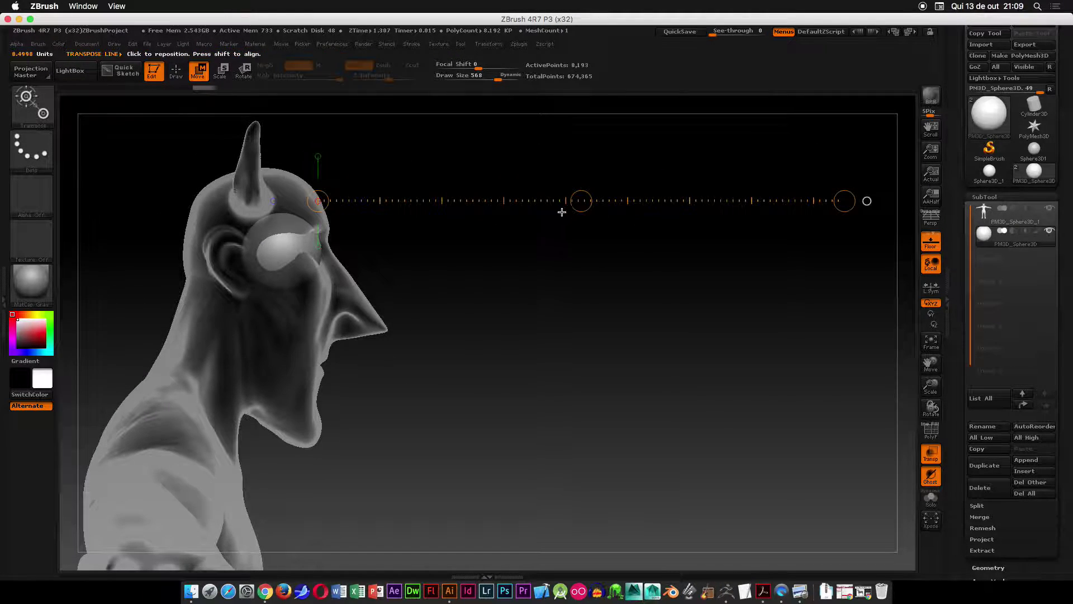
- Redraw a horizontal transpose line of about 7.1 units from the sphere's centre and scale the sphere down to eyeball size
{"action": "left_click_drag", "start_coordinate": [271, 250], "coordinate": [689, 244], "text": "shift"}
{"action": "key", "text": "e"}
{"action": "mouse_move", "coordinate": [271, 249]}
{"action": "left_mouse_down", "text": "shift"}
{"action": "mouse_move", "coordinate": [711, 249]}
{"action": "mouse_move", "coordinate": [537, 241]}
{"action": "left_mouse_up", "text": "shift"}
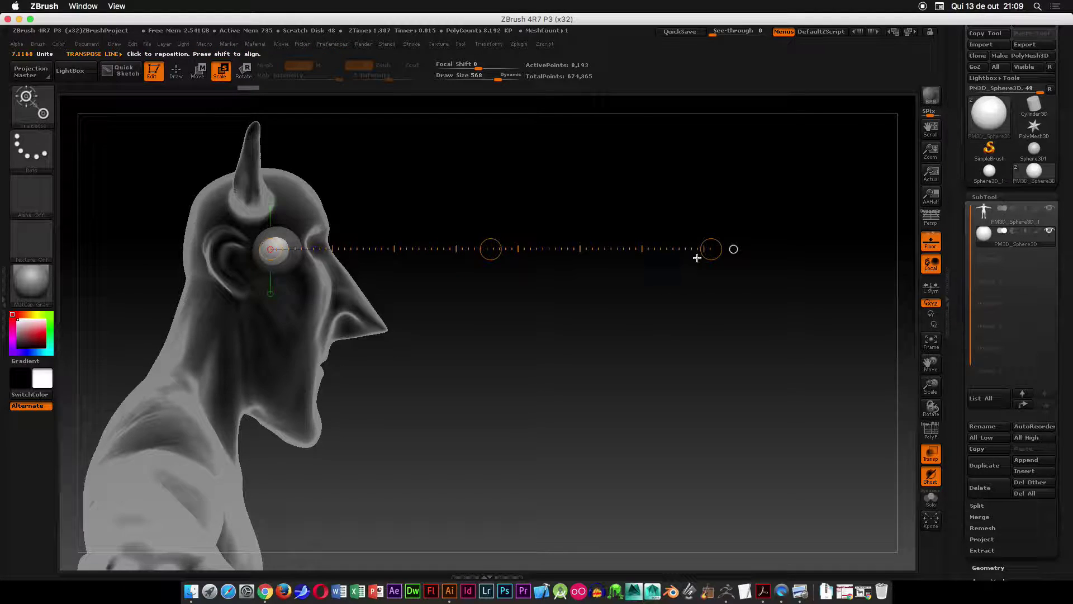
{"action": "left_click_drag", "start_coordinate": [711, 249], "coordinate": [238, 188]}
- Move the eyeball sphere forward in side view, then shift it sideways into the creature's right eye socket from the front
{"action": "key", "text": "w"}
{"action": "left_click_drag", "start_coordinate": [491, 247], "coordinate": [519, 247]}
{"action": "right_click_drag", "start_coordinate": [515, 322], "coordinate": [565, 235]}
{"action": "right_click_drag", "start_coordinate": [470, 313], "coordinate": [479, 283], "text": "ctrl"}
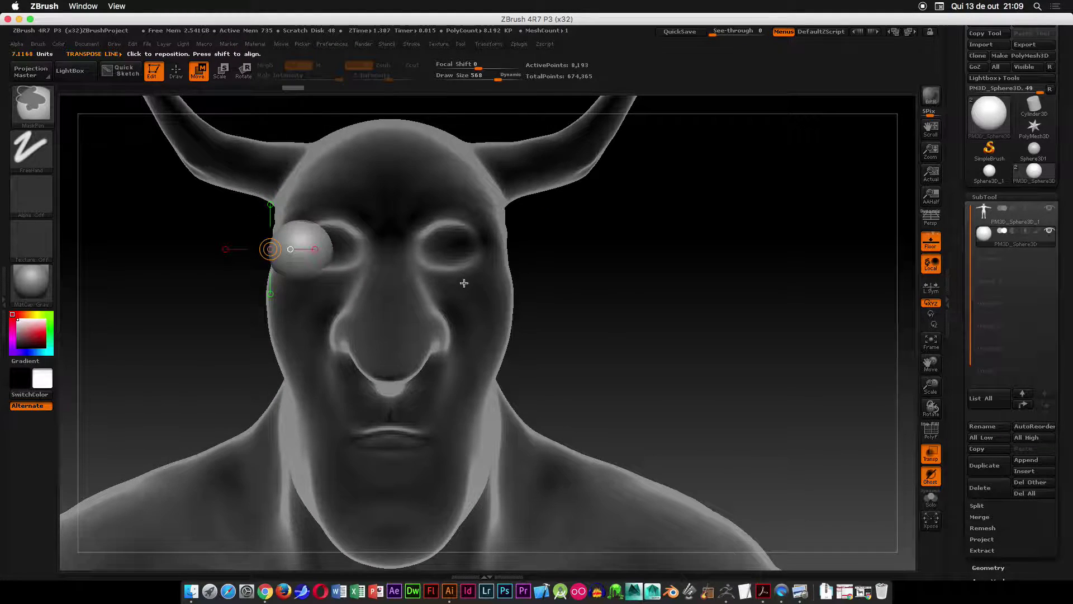
{"action": "left_click_drag", "start_coordinate": [629, 254], "coordinate": [653, 247]}
- From the side, draw a horizontal Move line of about 3.6 units from the eyeball and nudge it slightly back into the socket
{"action": "right_click_drag", "start_coordinate": [630, 321], "coordinate": [686, 308]}
{"action": "left_click_drag", "start_coordinate": [304, 240], "coordinate": [659, 240], "text": "shift"}
{"action": "left_click_drag", "start_coordinate": [482, 240], "coordinate": [469, 241]}
{"action": "left_click_drag", "start_coordinate": [530, 324], "coordinate": [489, 315]}
{"action": "right_click_drag", "start_coordinate": [640, 302], "coordinate": [615, 225], "text": "alt"}
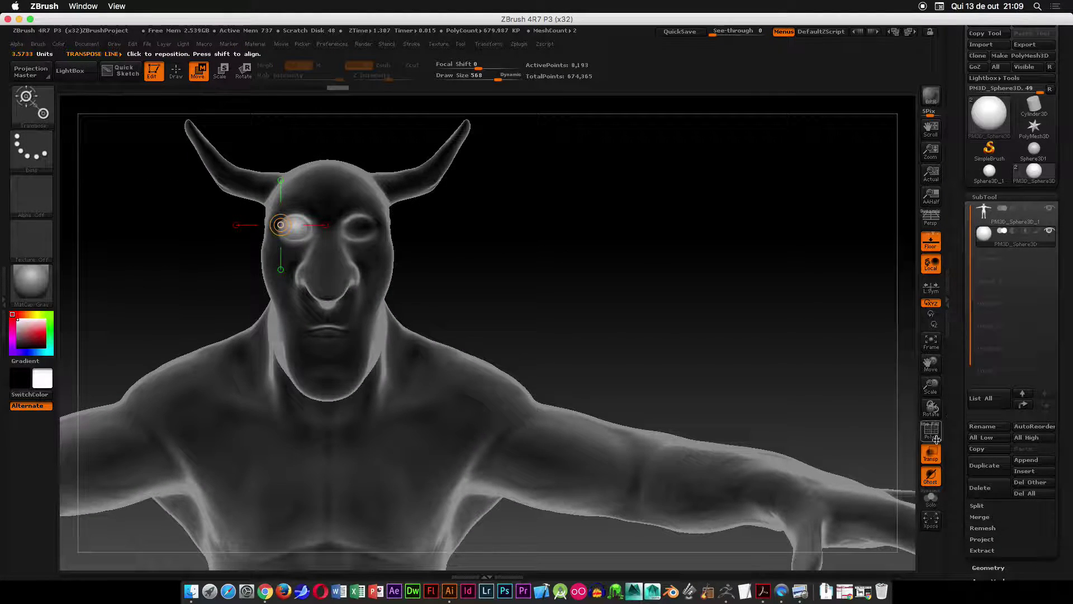
- Apply Mirror And Weld from Modify Topology to the sphere subtool to create the second eyeball
{"action": "left_click_drag", "start_coordinate": [957, 428], "coordinate": [962, 394]}
{"action": "left_click_drag", "start_coordinate": [971, 356], "coordinate": [970, 334]}
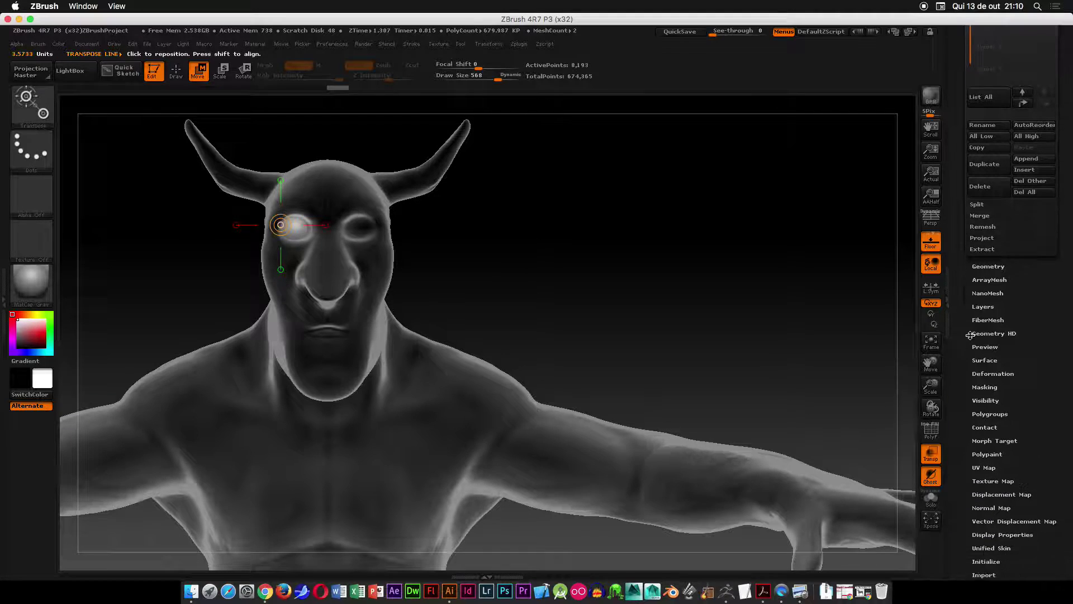
{"action": "left_click", "coordinate": [994, 265]}
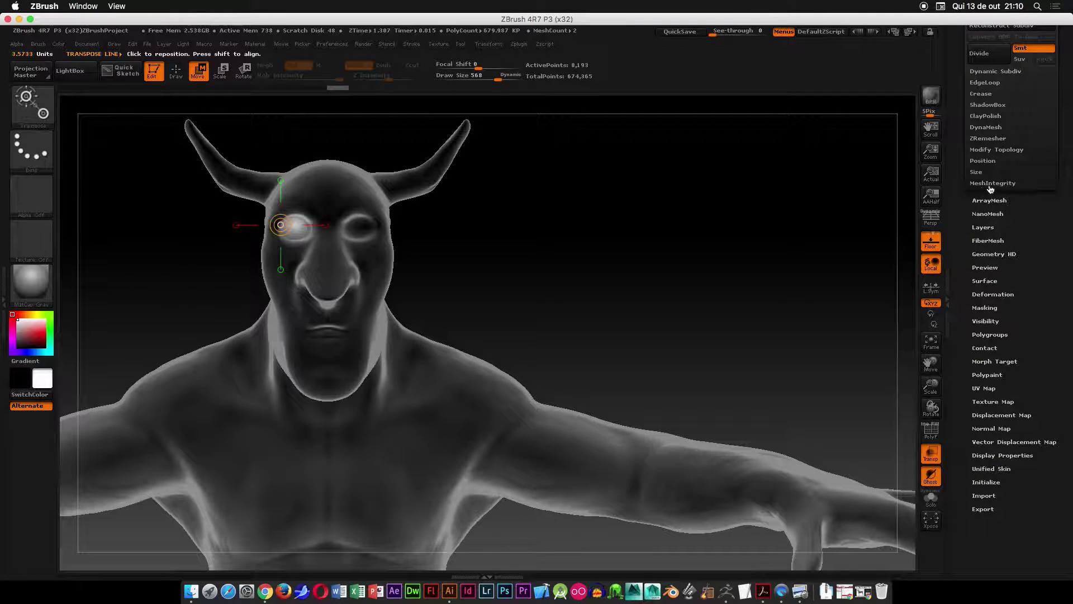
{"action": "left_click", "coordinate": [1016, 150]}
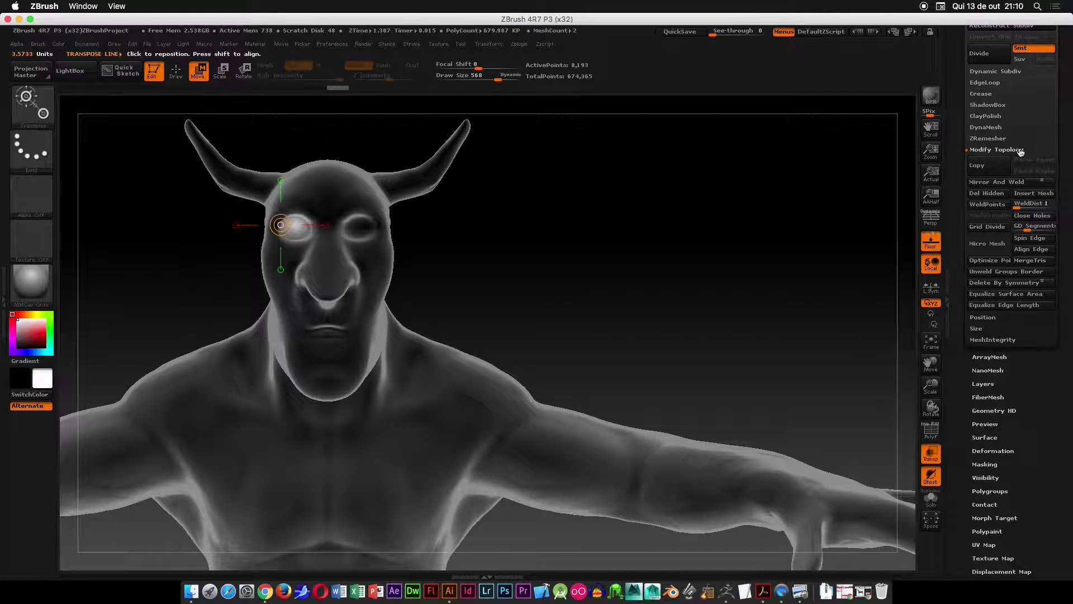
{"action": "left_click", "coordinate": [1026, 185]}
{"action": "right_click_drag", "start_coordinate": [682, 261], "coordinate": [769, 258], "text": "alt"}
{"action": "mouse_move", "coordinate": [769, 259]}
{"action": "right_mouse_down", "text": "ctrl"}
{"action": "mouse_move", "coordinate": [526, 369]}
{"action": "mouse_move", "coordinate": [580, 251]}
{"action": "right_mouse_up", "text": "ctrl"}
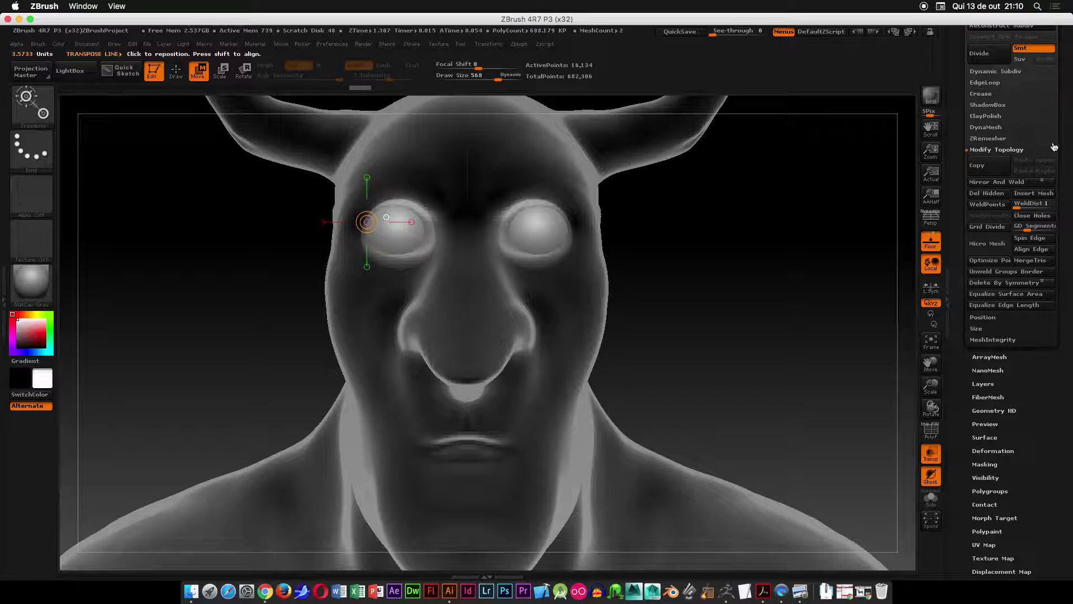
- Select the creature's body subtool, turn off transparency, and check the eyeball fit from the side and front
{"action": "scroll", "coordinate": [1034, 213], "scroll_direction": "up", "scroll_amount": 5}
{"action": "left_click", "coordinate": [986, 225]}
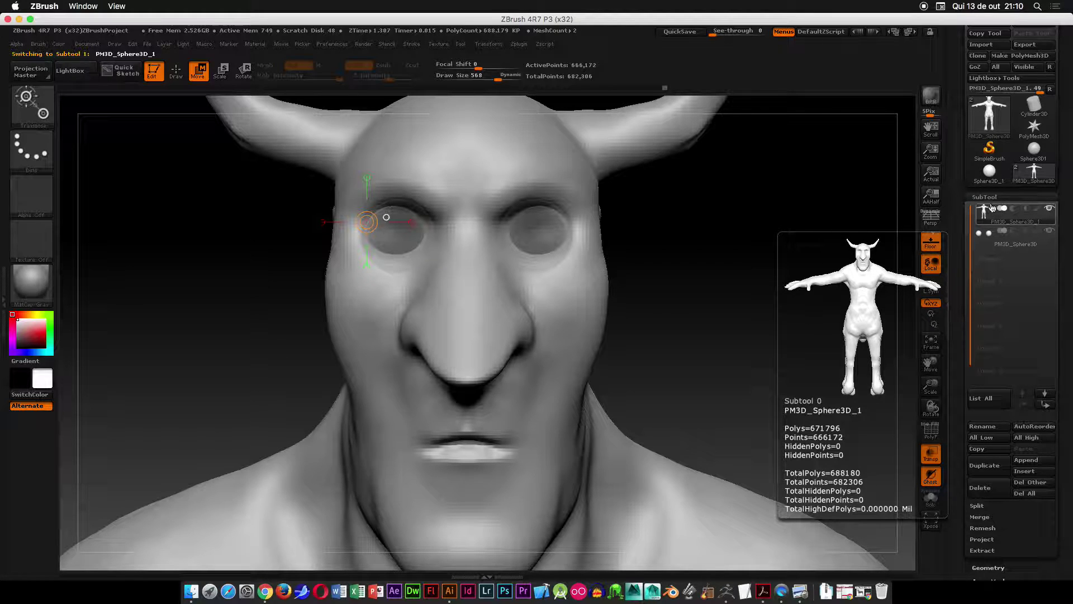
{"action": "left_click", "coordinate": [933, 454]}
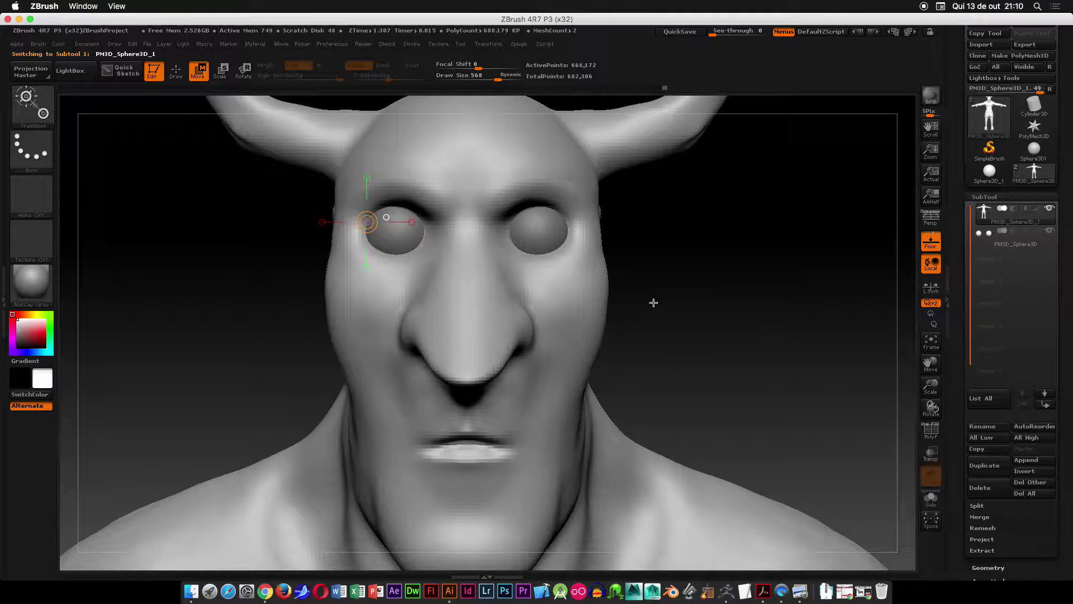
{"action": "left_click_drag", "start_coordinate": [647, 304], "coordinate": [687, 308], "text": "shift"}
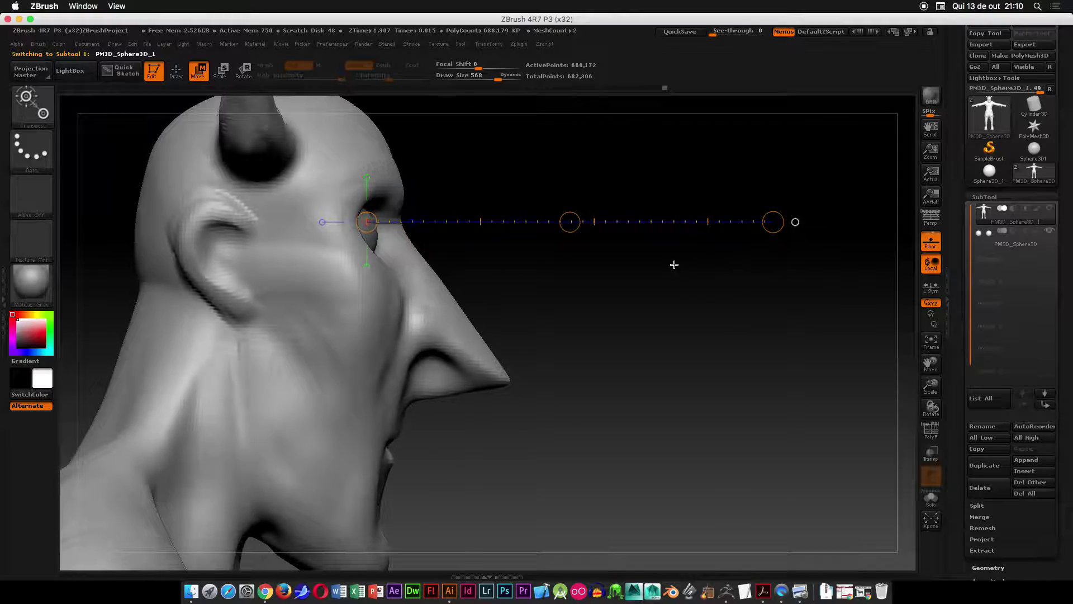
{"action": "left_click_drag", "start_coordinate": [678, 264], "coordinate": [570, 263], "text": "shift"}
- Build up the eyelids around both eyeballs with the ClayBuildup brush at draw size 65
{"action": "left_click", "coordinate": [27, 102]}
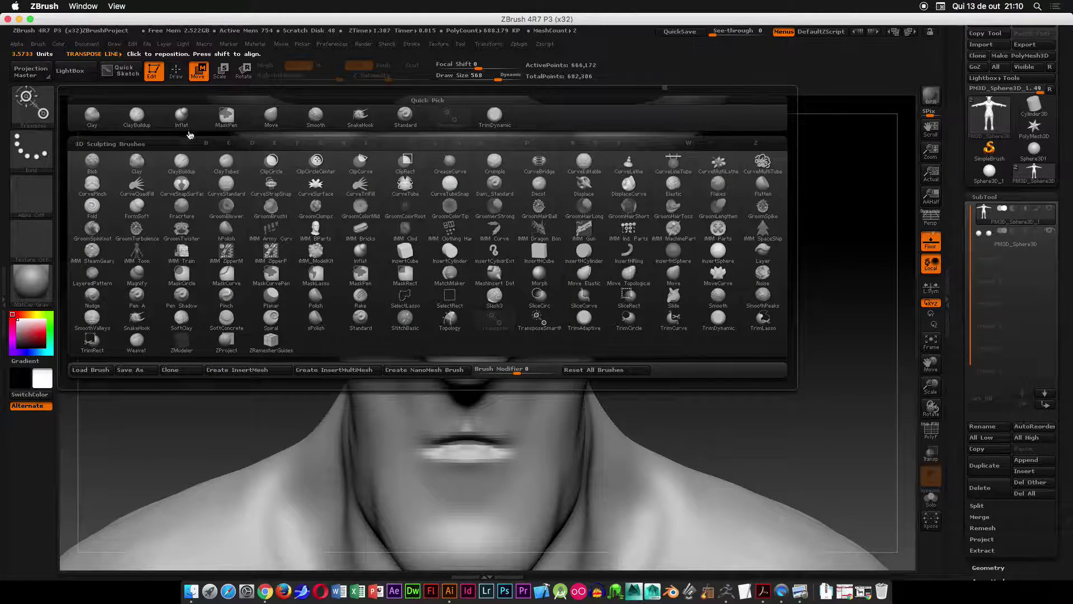
{"action": "left_click", "coordinate": [140, 117]}
{"action": "key", "text": "space"}
{"action": "mouse_move", "coordinate": [571, 228]}
{"action": "left_mouse_down"}
{"action": "mouse_move", "coordinate": [515, 208]}
{"action": "mouse_move", "coordinate": [570, 219]}
{"action": "mouse_move", "coordinate": [579, 233]}
{"action": "mouse_move", "coordinate": [548, 212]}
{"action": "mouse_move", "coordinate": [508, 229]}
{"action": "mouse_move", "coordinate": [565, 213]}
{"action": "mouse_move", "coordinate": [504, 246]}
{"action": "mouse_move", "coordinate": [575, 246]}
{"action": "mouse_move", "coordinate": [559, 239]}
{"action": "mouse_move", "coordinate": [535, 255]}
{"action": "mouse_move", "coordinate": [557, 251]}
{"action": "mouse_move", "coordinate": [575, 226]}
{"action": "mouse_move", "coordinate": [539, 213]}
{"action": "left_mouse_up"}
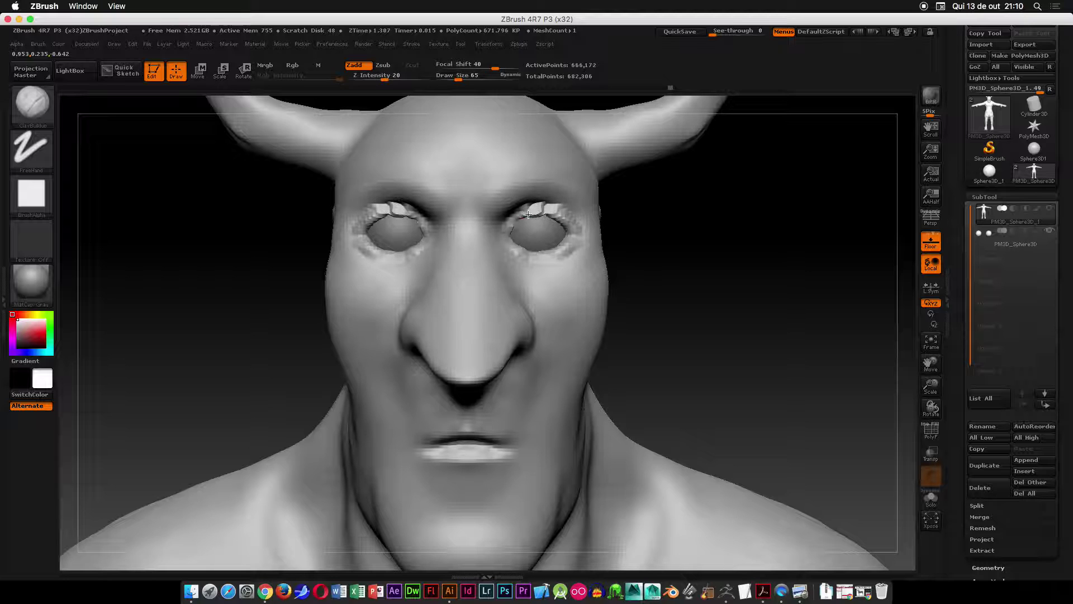
{"action": "left_click_drag", "start_coordinate": [687, 257], "coordinate": [563, 223]}
{"action": "mouse_move", "coordinate": [304, 221]}
{"action": "left_mouse_down"}
{"action": "mouse_move", "coordinate": [536, 225]}
{"action": "mouse_move", "coordinate": [494, 215]}
{"action": "left_mouse_up"}
- Sculpt the sides of the nose bridge and the area under the eyes with ClayBuildup at draw size 106
{"action": "key", "text": "space"}
{"action": "left_click", "coordinate": [501, 233]}
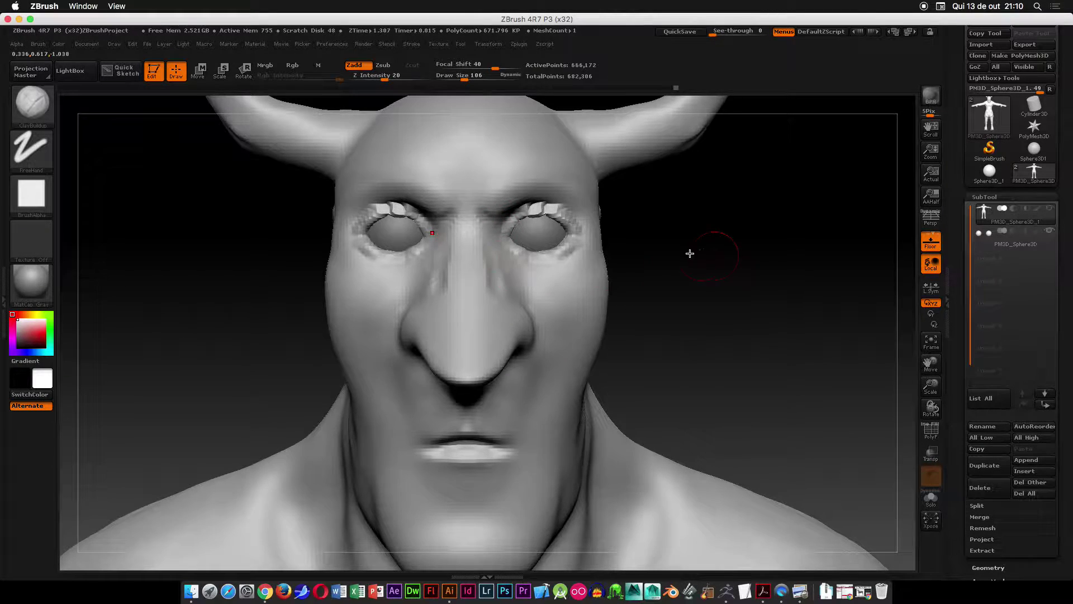
{"action": "left_click_drag", "start_coordinate": [699, 252], "coordinate": [559, 255]}
{"action": "mouse_move", "coordinate": [492, 275]}
{"action": "left_mouse_down"}
{"action": "mouse_move", "coordinate": [501, 296]}
{"action": "mouse_move", "coordinate": [516, 255]}
{"action": "left_mouse_up"}
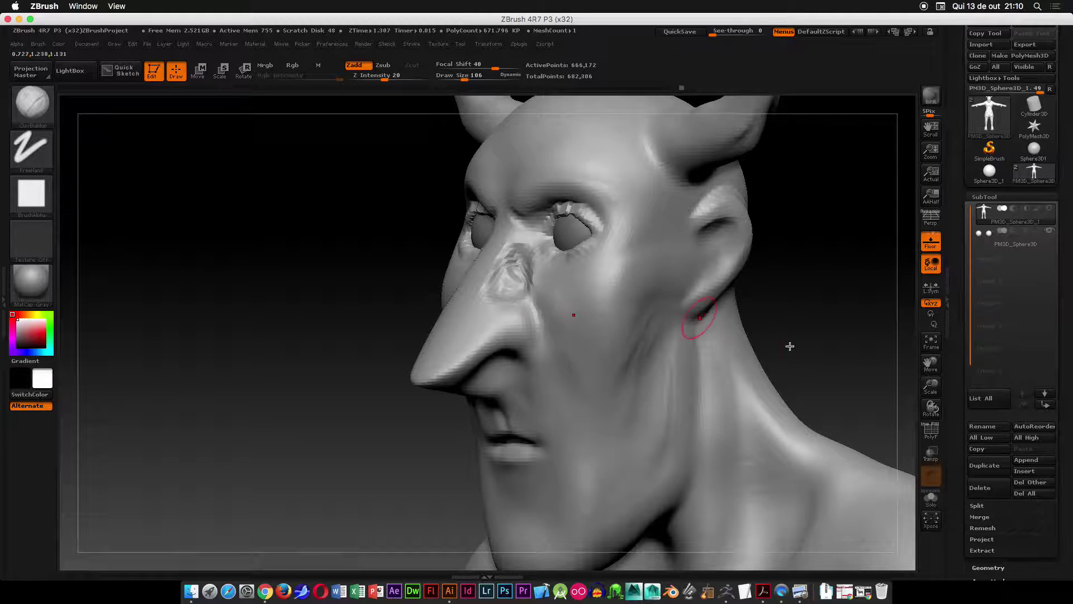
{"action": "left_click_drag", "start_coordinate": [771, 338], "coordinate": [763, 337]}
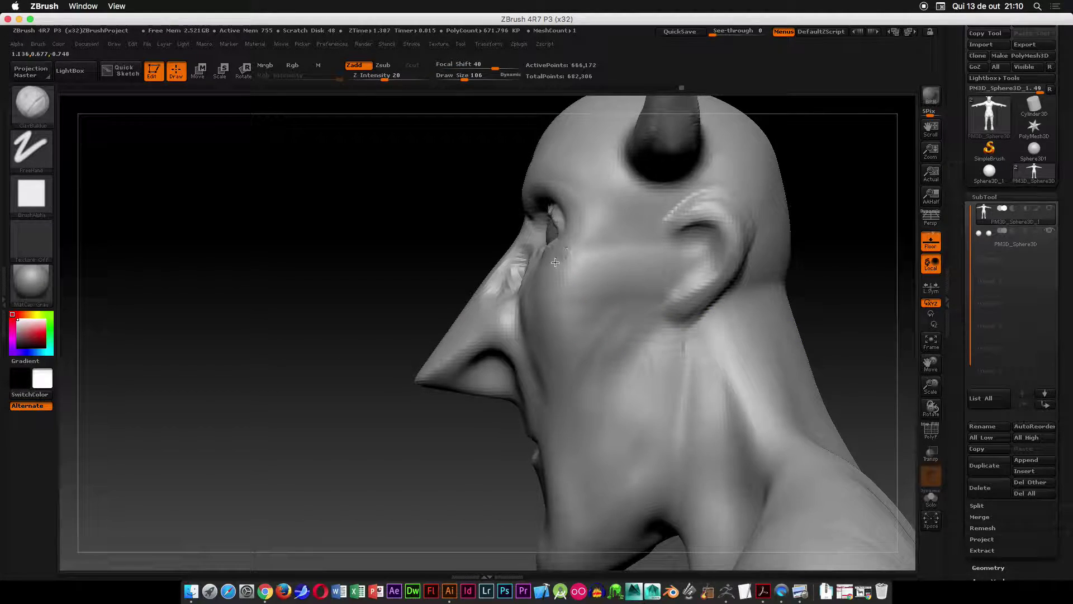
{"action": "left_click_drag", "start_coordinate": [416, 217], "coordinate": [517, 250]}
- Build up the cheekbones, the sides of the jaw and the chin with ClayBuildup at draw size 217
{"action": "key", "text": "space"}
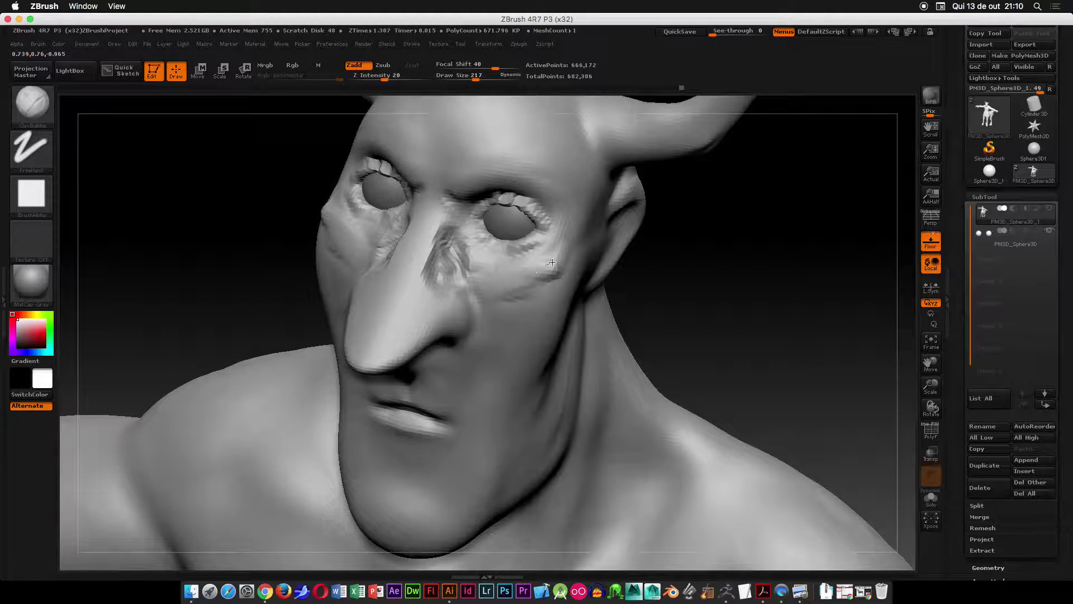
{"action": "mouse_move", "coordinate": [738, 240]}
{"action": "left_mouse_down"}
{"action": "mouse_move", "coordinate": [652, 297]}
{"action": "mouse_move", "coordinate": [578, 288]}
{"action": "mouse_move", "coordinate": [556, 352]}
{"action": "mouse_move", "coordinate": [581, 336]}
{"action": "mouse_move", "coordinate": [565, 264]}
{"action": "mouse_move", "coordinate": [584, 286]}
{"action": "mouse_move", "coordinate": [624, 290]}
{"action": "mouse_move", "coordinate": [564, 389]}
{"action": "left_mouse_up"}
{"action": "left_click_drag", "start_coordinate": [819, 300], "coordinate": [727, 313], "text": "shift"}
{"action": "left_click_drag", "start_coordinate": [562, 360], "coordinate": [525, 466]}
{"action": "left_click_drag", "start_coordinate": [548, 400], "coordinate": [522, 465]}
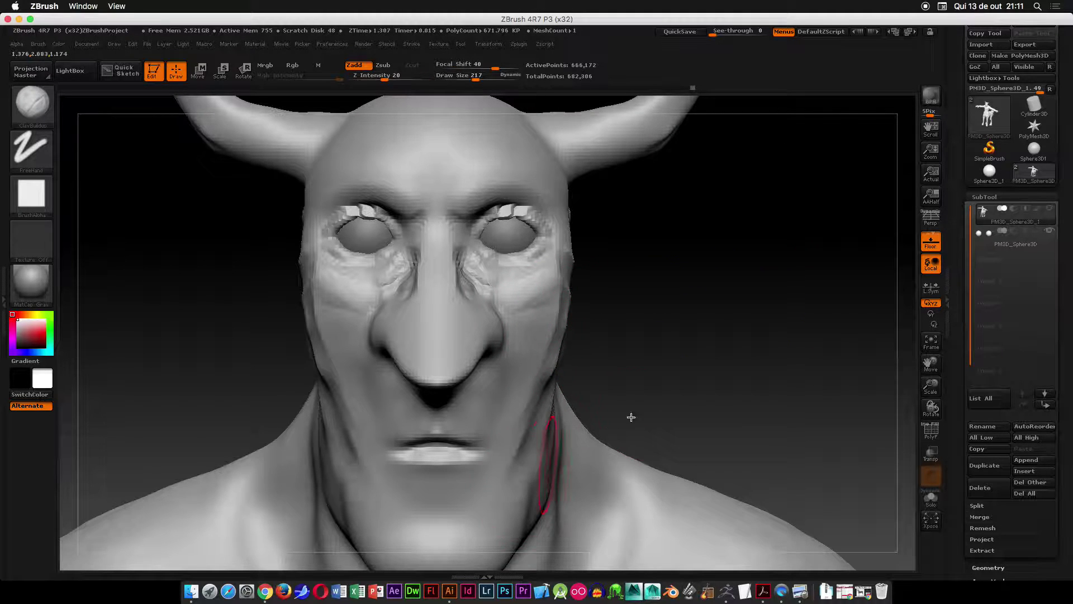
{"action": "left_click_drag", "start_coordinate": [691, 347], "coordinate": [728, 271], "text": "alt"}
{"action": "mouse_move", "coordinate": [522, 410]}
{"action": "left_mouse_down"}
{"action": "mouse_move", "coordinate": [425, 442]}
{"action": "mouse_move", "coordinate": [492, 478]}
{"action": "mouse_move", "coordinate": [457, 496]}
{"action": "mouse_move", "coordinate": [461, 470]}
{"action": "left_mouse_up"}
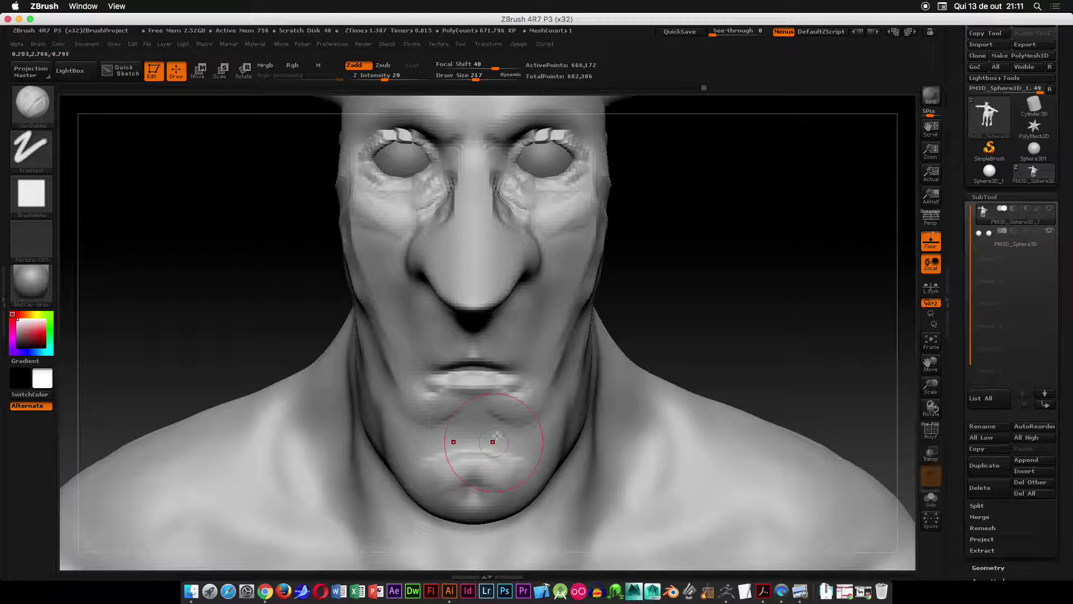
- Shape the lips, mouth corners and the groove above the upper lip with ClayBuildup at draw size 97
{"action": "key", "text": "space"}
{"action": "left_click_drag", "start_coordinate": [498, 408], "coordinate": [431, 386]}
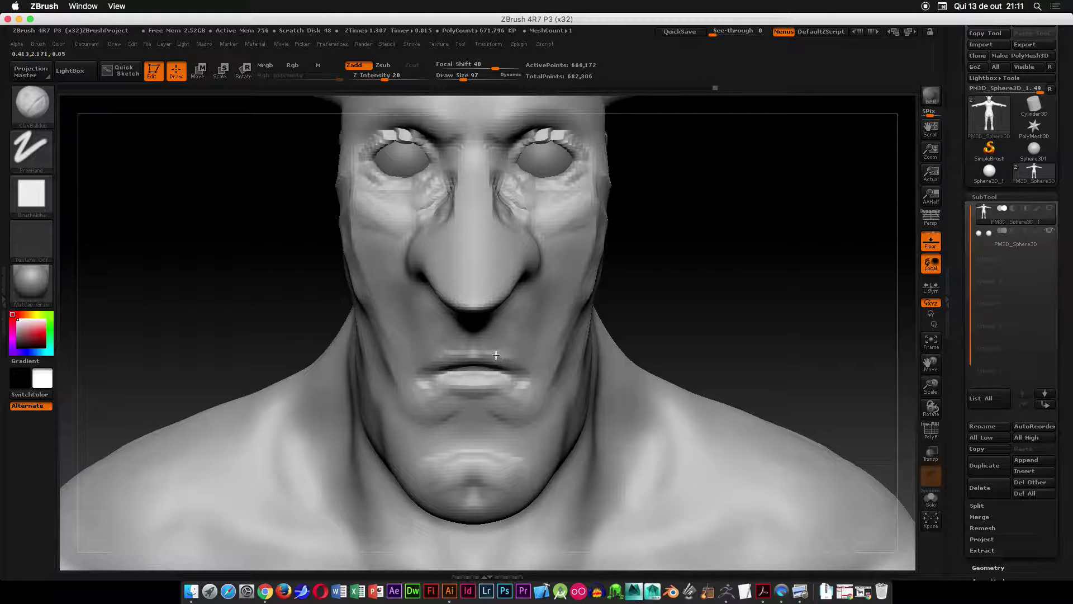
{"action": "mouse_move", "coordinate": [469, 325]}
{"action": "left_mouse_down"}
{"action": "mouse_move", "coordinate": [699, 254]}
{"action": "mouse_move", "coordinate": [490, 325]}
{"action": "mouse_move", "coordinate": [485, 352]}
{"action": "mouse_move", "coordinate": [518, 294]}
{"action": "mouse_move", "coordinate": [537, 350]}
{"action": "mouse_move", "coordinate": [521, 344]}
{"action": "mouse_move", "coordinate": [508, 312]}
{"action": "mouse_move", "coordinate": [528, 327]}
{"action": "left_mouse_up"}
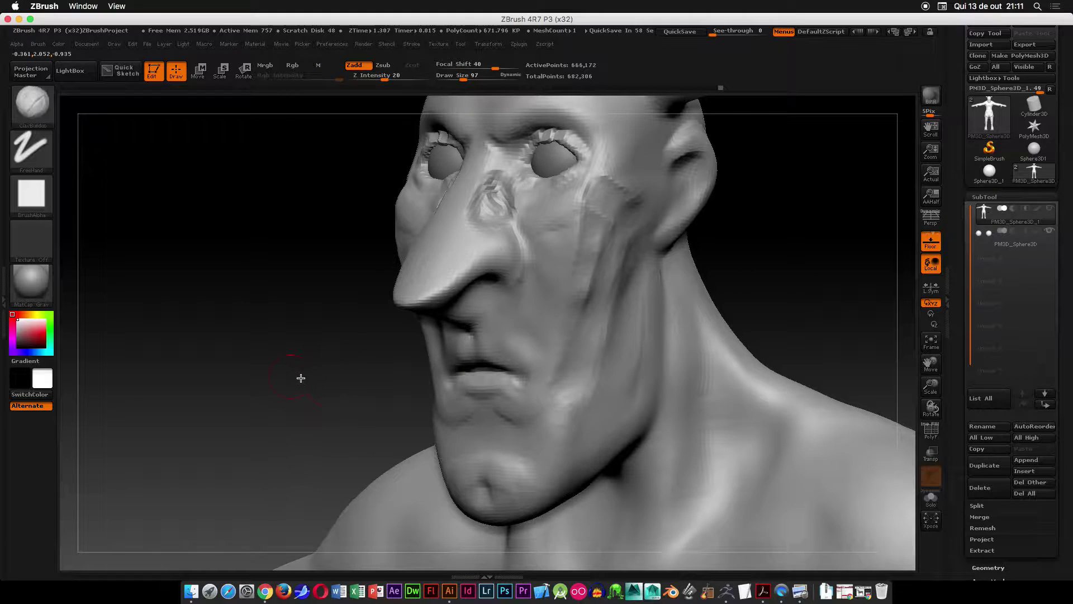
{"action": "left_click_drag", "start_coordinate": [292, 376], "coordinate": [391, 347], "text": "shift"}
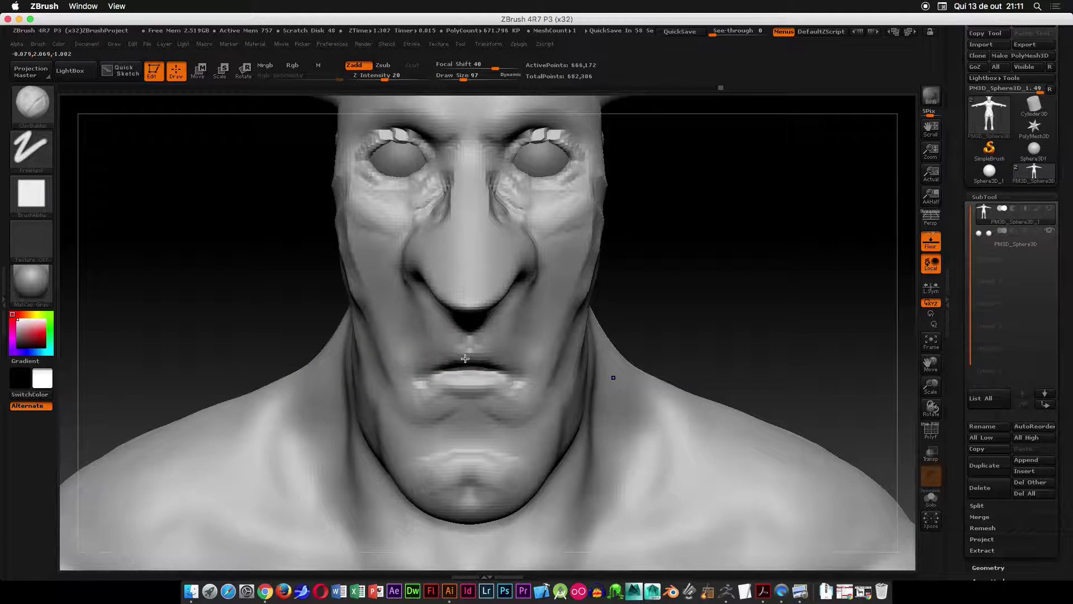
{"action": "mouse_move", "coordinate": [418, 369]}
{"action": "left_mouse_down"}
{"action": "mouse_move", "coordinate": [411, 383]}
{"action": "mouse_move", "coordinate": [475, 399]}
{"action": "mouse_move", "coordinate": [464, 394]}
{"action": "mouse_move", "coordinate": [470, 408]}
{"action": "left_mouse_up"}
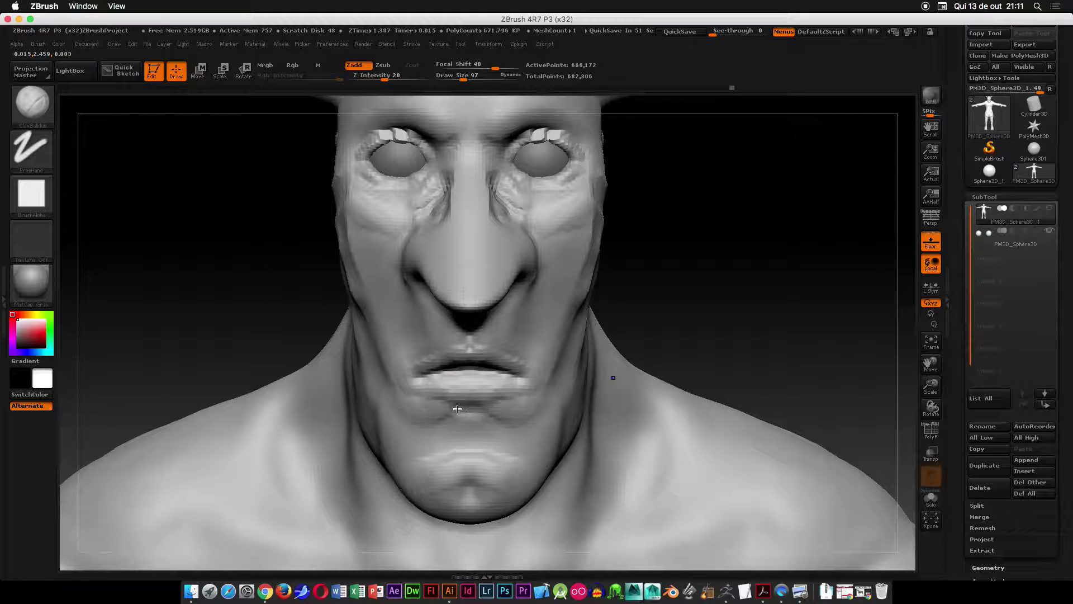
- Smooth the area above the upper lip and the cheek beside the nose
{"action": "key", "text": "shift"}
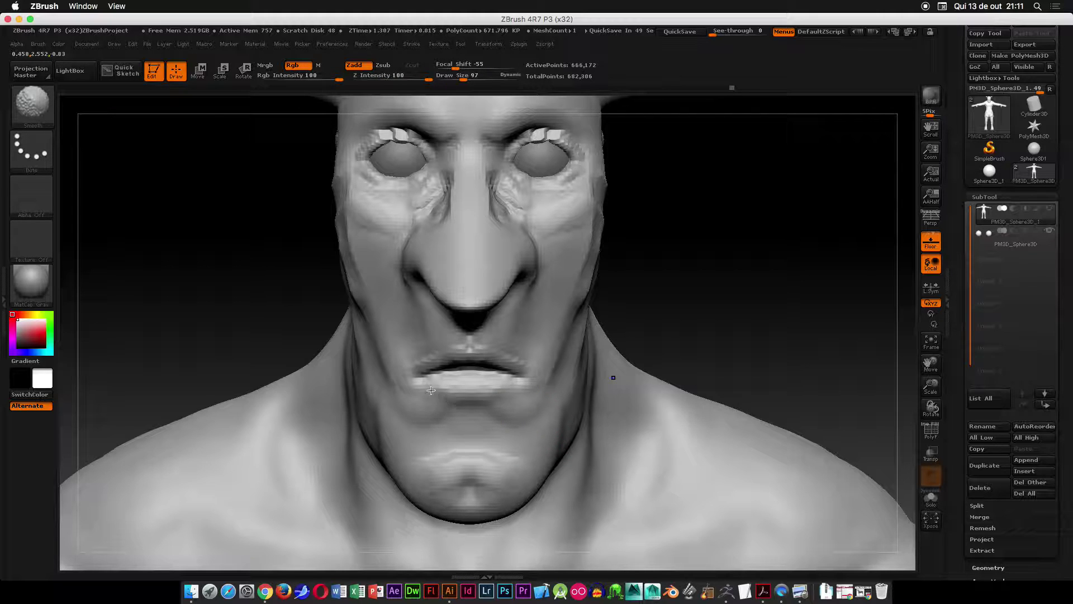
{"action": "left_click_drag", "start_coordinate": [453, 334], "coordinate": [481, 335], "text": "shift"}
{"action": "left_click_drag", "start_coordinate": [729, 260], "coordinate": [719, 333], "text": "alt"}
{"action": "left_click_drag", "start_coordinate": [543, 292], "coordinate": [530, 290], "text": "shift"}
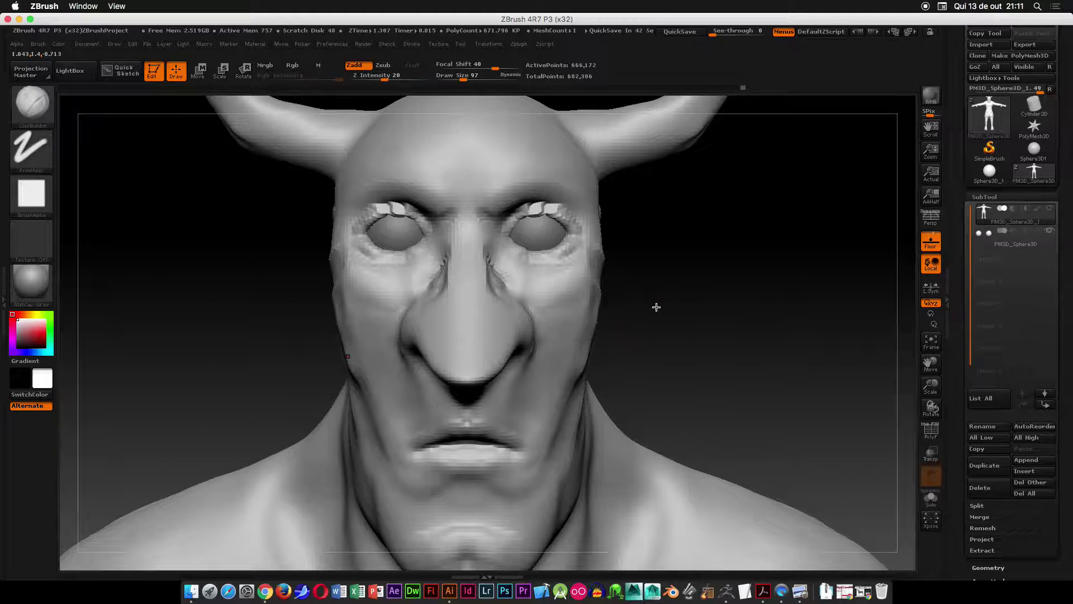
- Build up the side of the cheek and jaw with ClayBuildup at draw size 272 and smooth the cheekbone
{"action": "left_click_drag", "start_coordinate": [662, 307], "coordinate": [611, 336]}
{"action": "key", "text": "space"}
{"action": "left_click_drag", "start_coordinate": [643, 291], "coordinate": [673, 290]}
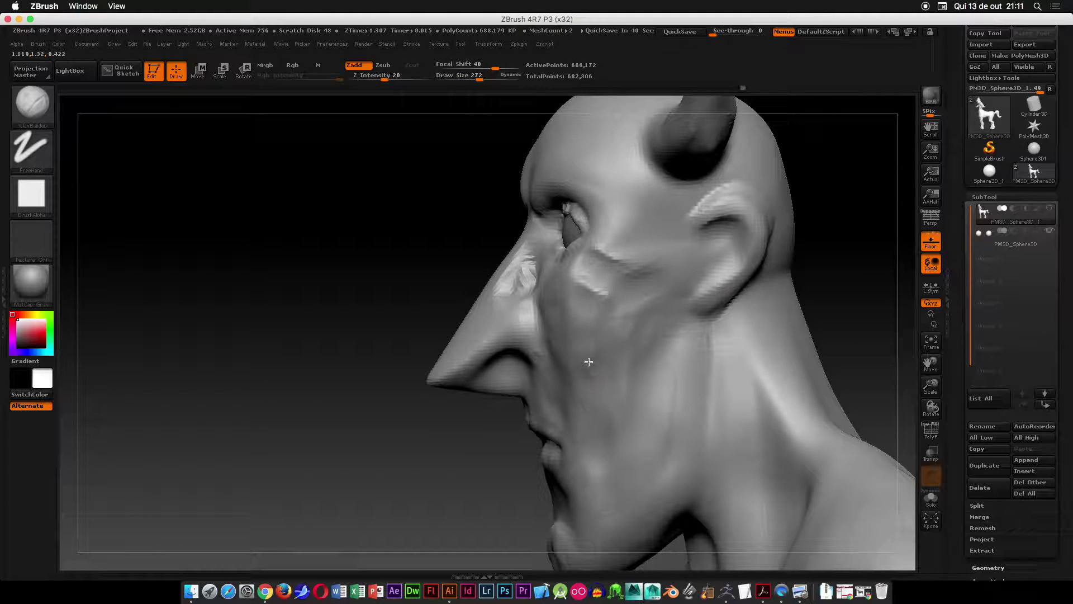
{"action": "mouse_move", "coordinate": [614, 388]}
{"action": "left_mouse_down"}
{"action": "mouse_move", "coordinate": [613, 433]}
{"action": "mouse_move", "coordinate": [647, 368]}
{"action": "left_mouse_up"}
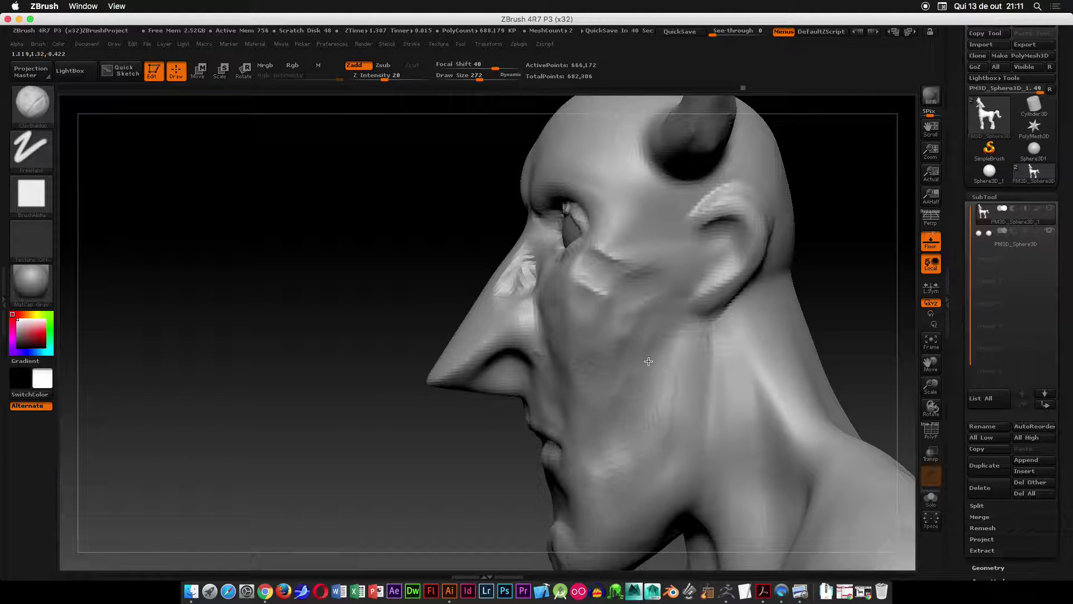
{"action": "mouse_move", "coordinate": [616, 328]}
{"action": "left_mouse_down"}
{"action": "mouse_move", "coordinate": [594, 275]}
{"action": "mouse_move", "coordinate": [626, 260]}
{"action": "mouse_move", "coordinate": [647, 279]}
{"action": "mouse_move", "coordinate": [590, 294]}
{"action": "left_mouse_up"}
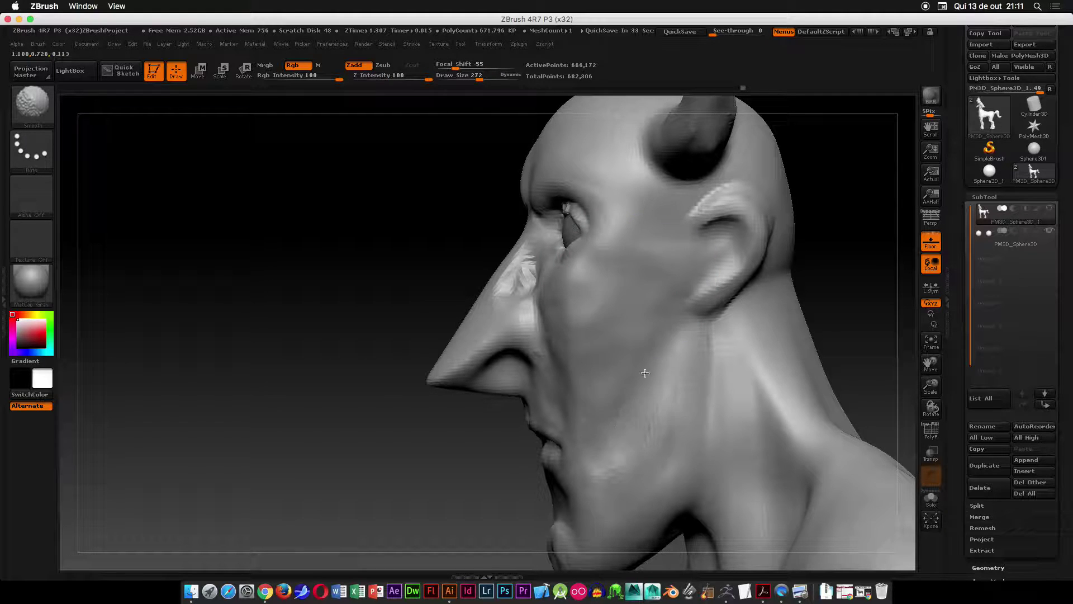
- Refine the front of the cheek below the eye with ClayBuildup at draw size 140 and smooth it
{"action": "mouse_move", "coordinate": [376, 295]}
{"action": "left_mouse_down"}
{"action": "mouse_move", "coordinate": [587, 343]}
{"action": "mouse_move", "coordinate": [570, 328]}
{"action": "mouse_move", "coordinate": [593, 295]}
{"action": "mouse_move", "coordinate": [580, 300]}
{"action": "mouse_move", "coordinate": [599, 321]}
{"action": "left_mouse_up"}
{"action": "key", "text": "space"}
{"action": "left_click_drag", "start_coordinate": [799, 284], "coordinate": [729, 288]}
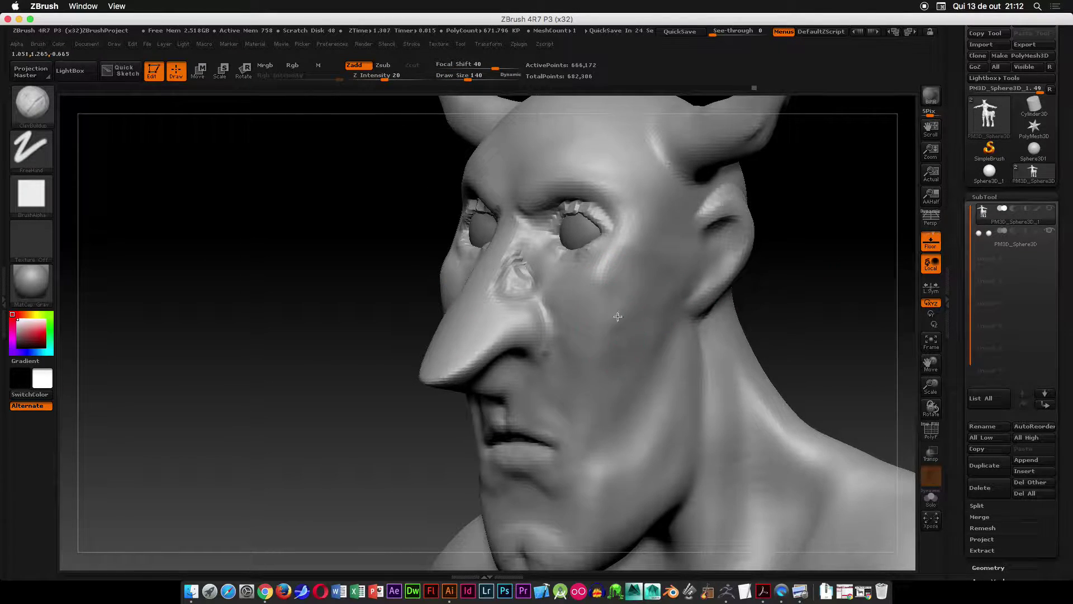
{"action": "key", "text": "shift"}
{"action": "mouse_move", "coordinate": [633, 323]}
{"action": "left_mouse_down", "text": "shift"}
{"action": "mouse_move", "coordinate": [622, 317]}
{"action": "mouse_move", "coordinate": [643, 367]}
{"action": "left_mouse_up", "text": "shift"}
{"action": "key", "text": "shift"}
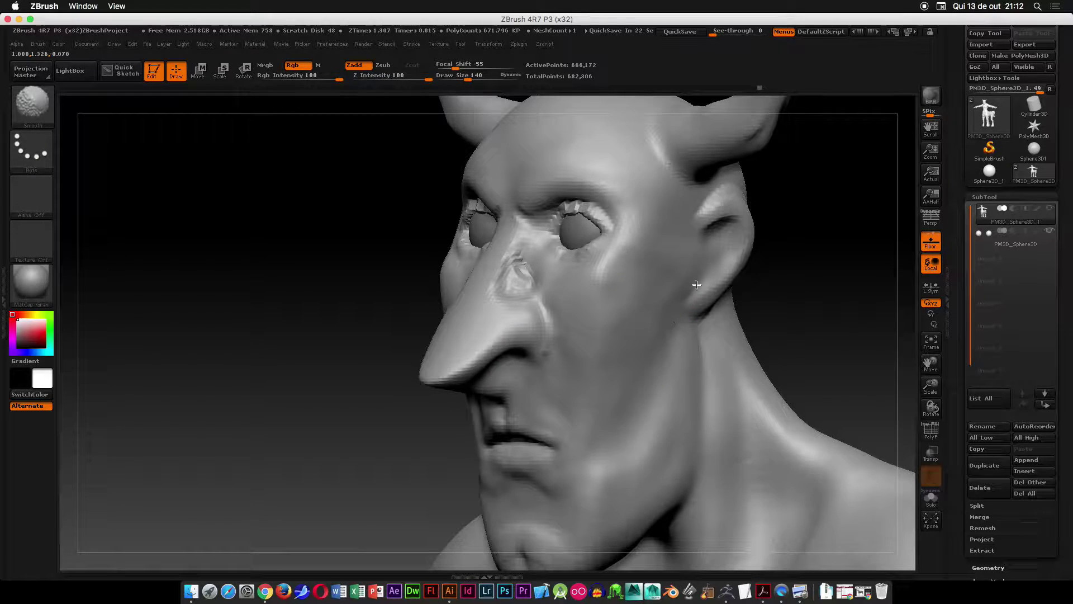
- Add volume along the jawline below the ear with ClayBuildup at draw size 458 and smooth the strokes
{"action": "left_click_drag", "start_coordinate": [794, 296], "coordinate": [865, 300], "text": "shift"}
{"action": "mouse_move", "coordinate": [752, 224]}
{"action": "left_mouse_down", "text": "alt"}
{"action": "mouse_move", "coordinate": [735, 178]}
{"action": "mouse_move", "coordinate": [696, 292]}
{"action": "mouse_move", "coordinate": [730, 294]}
{"action": "mouse_move", "coordinate": [719, 295]}
{"action": "left_mouse_up", "text": "alt"}
{"action": "key", "text": "ctrl"}
{"action": "left_click_drag", "start_coordinate": [652, 323], "coordinate": [560, 433]}
{"action": "key", "text": "space"}
{"action": "mouse_move", "coordinate": [611, 393]}
{"action": "left_mouse_down"}
{"action": "mouse_move", "coordinate": [625, 386]}
{"action": "mouse_move", "coordinate": [587, 425]}
{"action": "mouse_move", "coordinate": [597, 395]}
{"action": "left_mouse_up"}
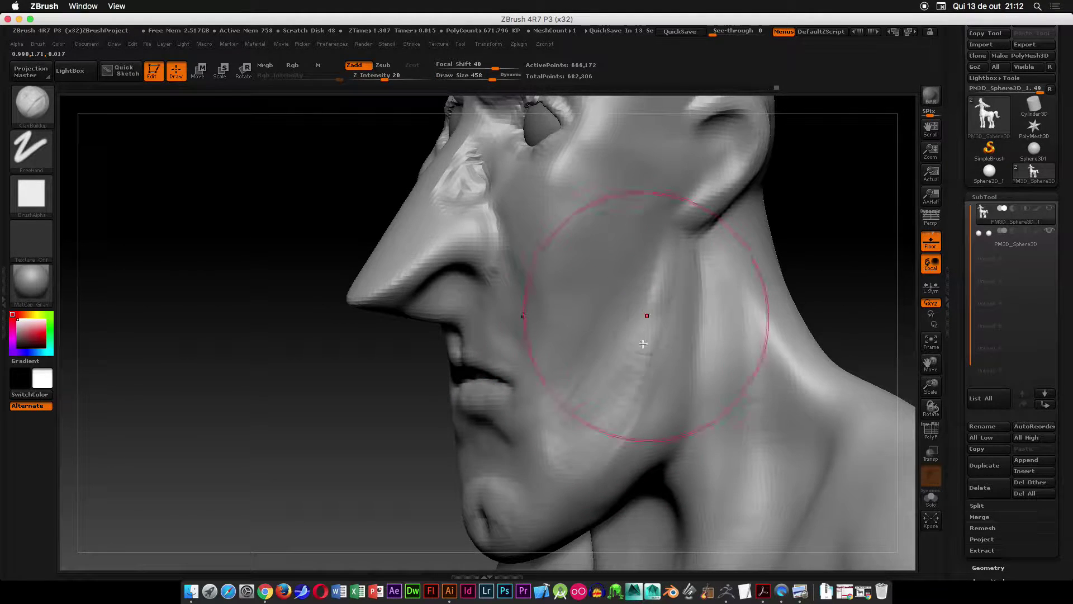
{"action": "left_click_drag", "start_coordinate": [647, 315], "coordinate": [630, 422], "text": "shift"}
- Sculpt a furrow in the middle of the forehead above the brows with ClayBuildup at draw size 210
{"action": "key", "text": "f"}
{"action": "left_click_drag", "start_coordinate": [686, 278], "coordinate": [690, 264], "text": "shift"}
{"action": "left_click_drag", "start_coordinate": [704, 171], "coordinate": [584, 442], "text": "alt"}
{"action": "right_click_drag", "start_coordinate": [570, 364], "coordinate": [564, 458], "text": "ctrl"}
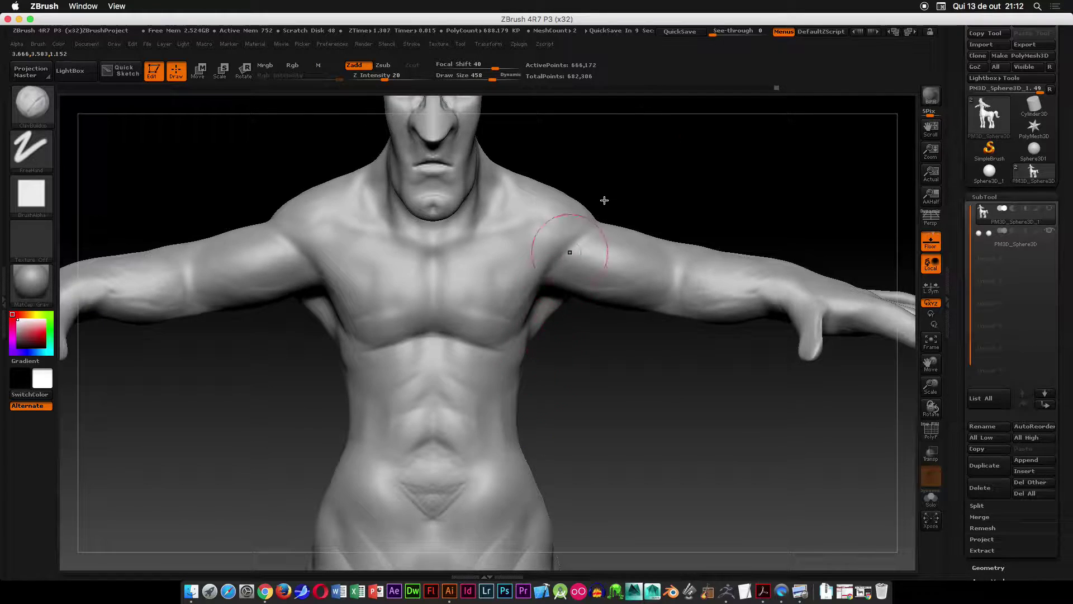
{"action": "left_click_drag", "start_coordinate": [666, 124], "coordinate": [697, 364], "text": "alt"}
{"action": "right_click_drag", "start_coordinate": [626, 320], "coordinate": [578, 424], "text": "ctrl"}
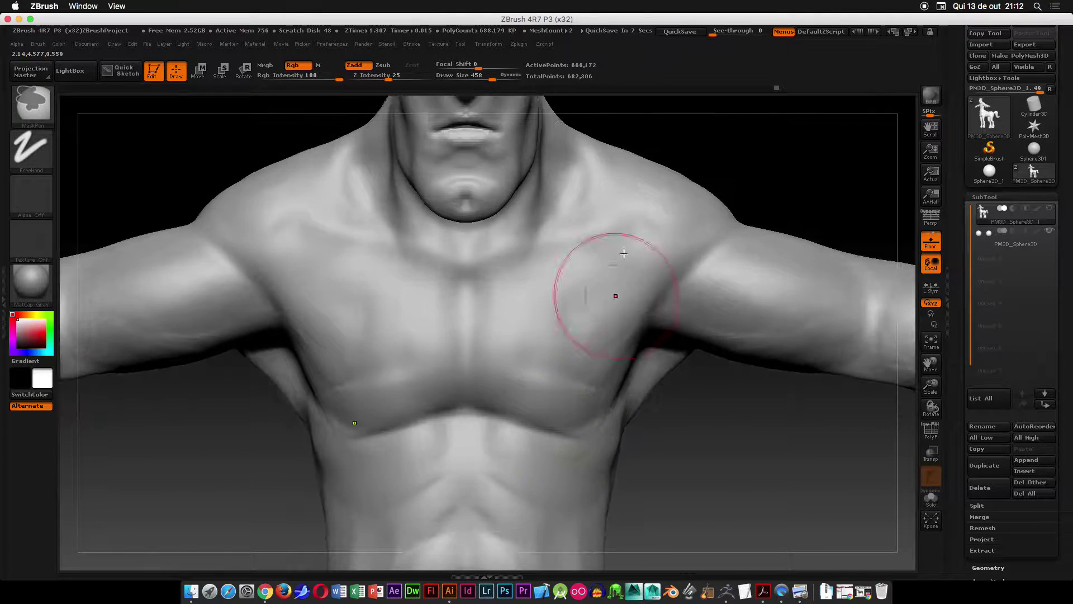
{"action": "right_click_drag", "start_coordinate": [764, 263], "coordinate": [747, 463], "text": "alt"}
{"action": "right_click_drag", "start_coordinate": [660, 151], "coordinate": [677, 351], "text": "alt"}
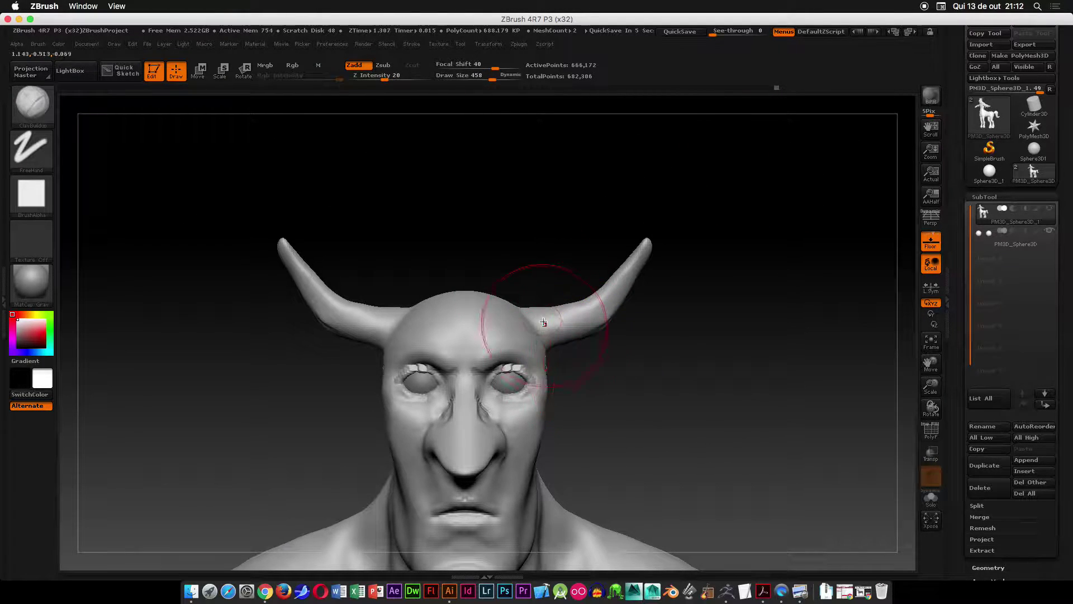
{"action": "key", "text": "space"}
{"action": "left_click_drag", "start_coordinate": [536, 316], "coordinate": [495, 313]}
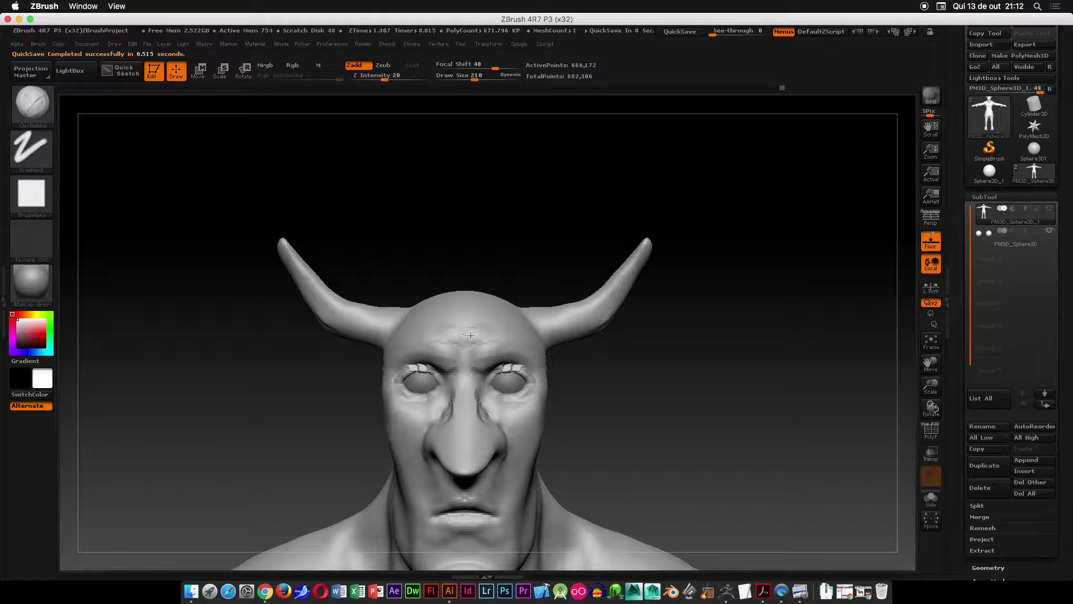
- Add surface detail to the horns and their bases with ClayBuildup at draw size 88
{"action": "mouse_move", "coordinate": [632, 324]}
{"action": "left_mouse_down"}
{"action": "mouse_move", "coordinate": [527, 320]}
{"action": "mouse_move", "coordinate": [556, 299]}
{"action": "left_mouse_up"}
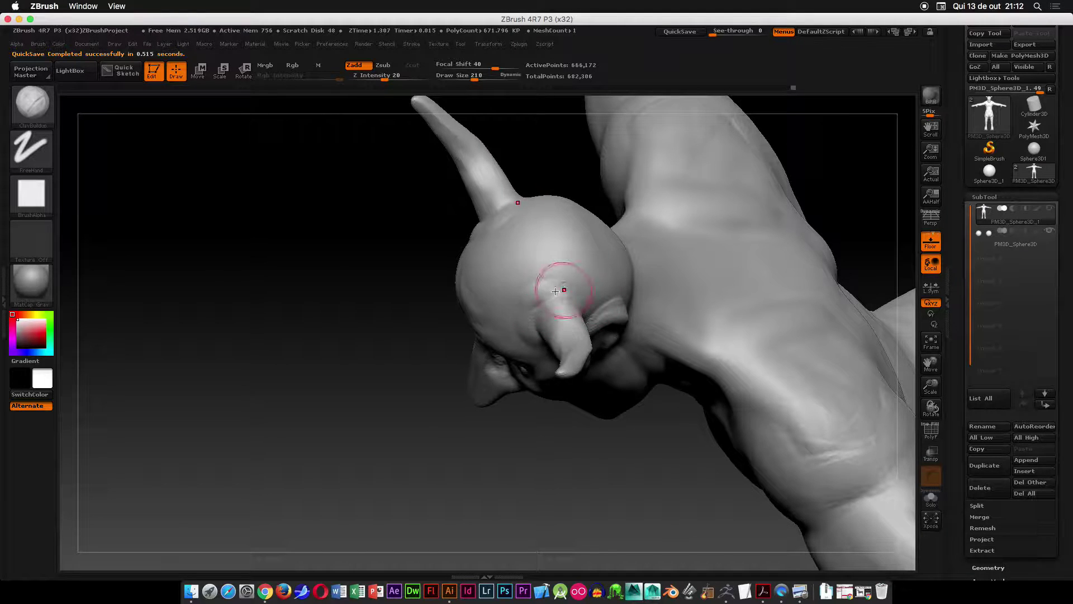
{"action": "mouse_move", "coordinate": [874, 216]}
{"action": "left_mouse_down", "text": "shift"}
{"action": "mouse_move", "coordinate": [880, 170]}
{"action": "mouse_move", "coordinate": [662, 391]}
{"action": "mouse_move", "coordinate": [658, 446]}
{"action": "mouse_move", "coordinate": [606, 328]}
{"action": "mouse_move", "coordinate": [572, 364]}
{"action": "mouse_move", "coordinate": [534, 313]}
{"action": "mouse_move", "coordinate": [518, 263]}
{"action": "left_mouse_up", "text": "shift"}
{"action": "key", "text": "space"}
{"action": "left_click_drag", "start_coordinate": [364, 316], "coordinate": [363, 315]}
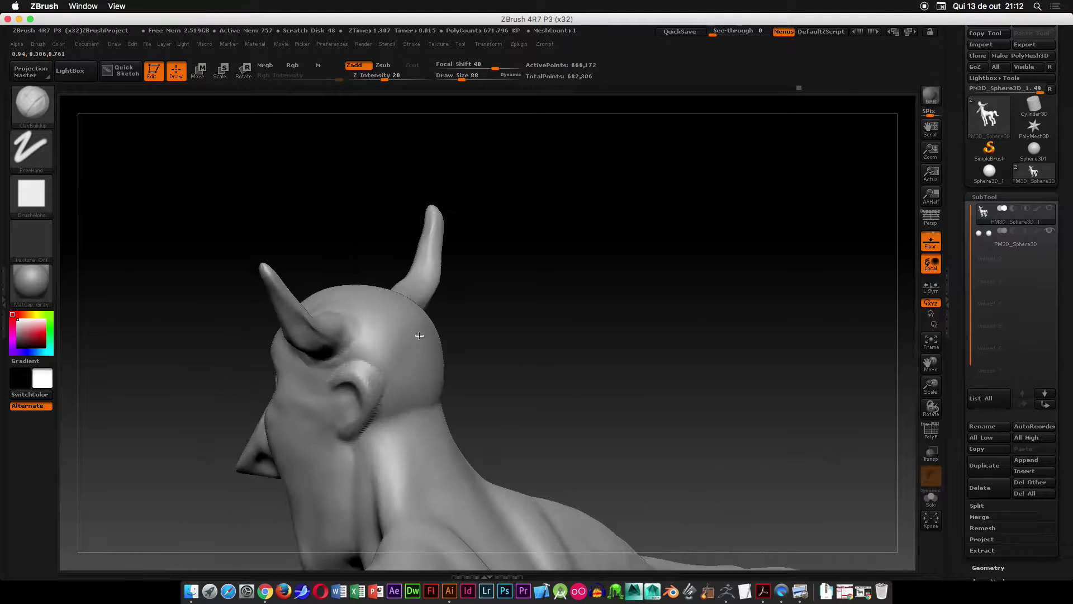
{"action": "mouse_move", "coordinate": [496, 179]}
{"action": "left_mouse_down"}
{"action": "mouse_move", "coordinate": [582, 232]}
{"action": "mouse_move", "coordinate": [426, 257]}
{"action": "mouse_move", "coordinate": [322, 290]}
{"action": "left_mouse_up"}
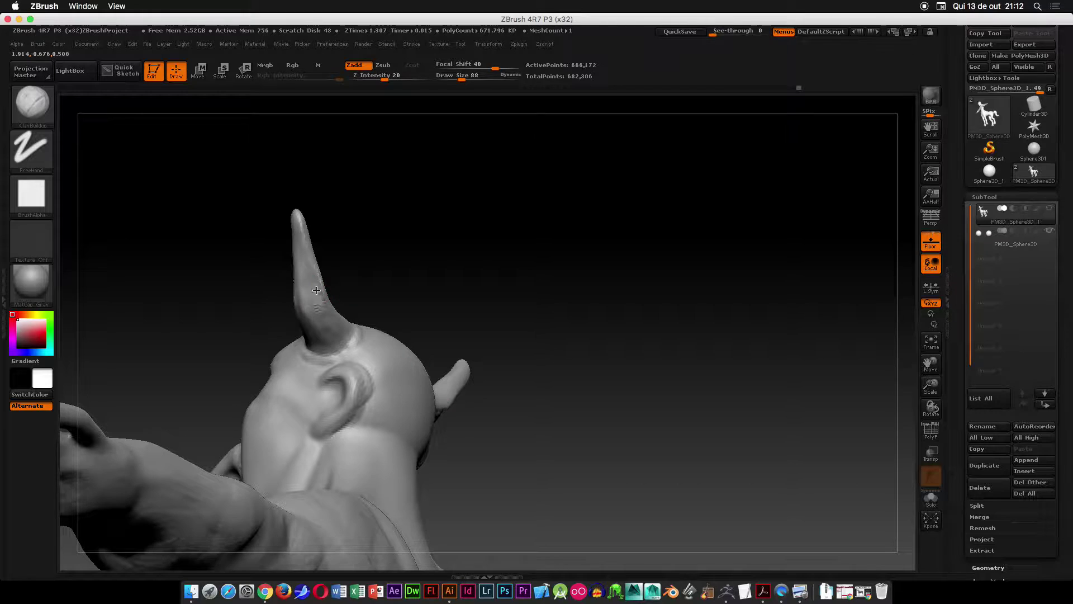
{"action": "mouse_move", "coordinate": [391, 235]}
{"action": "left_mouse_down"}
{"action": "mouse_move", "coordinate": [491, 233]}
{"action": "mouse_move", "coordinate": [451, 285]}
{"action": "mouse_move", "coordinate": [376, 319]}
{"action": "mouse_move", "coordinate": [247, 306]}
{"action": "left_mouse_up"}
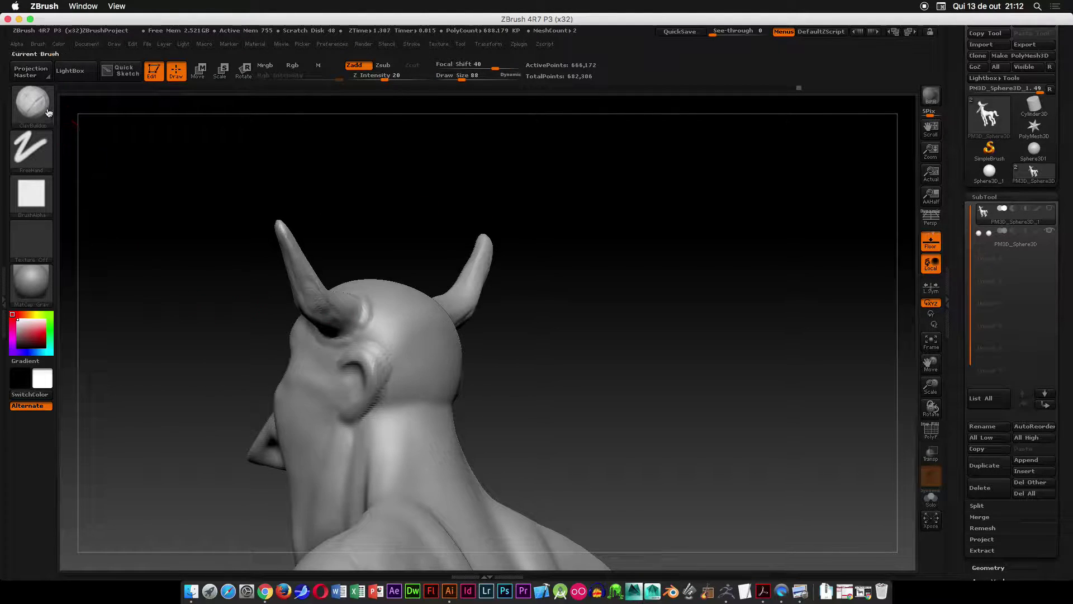
- Pull the ears outward into long pointed shapes with the Move brush at draw size 230
{"action": "left_click", "coordinate": [50, 115]}
{"action": "left_click", "coordinate": [673, 271]}
{"action": "key", "text": "space"}
{"action": "left_click_drag", "start_coordinate": [435, 344], "coordinate": [440, 343]}
{"action": "left_click_drag", "start_coordinate": [574, 331], "coordinate": [482, 335]}
{"action": "mouse_move", "coordinate": [393, 358]}
{"action": "left_mouse_down"}
{"action": "mouse_move", "coordinate": [344, 363]}
{"action": "mouse_move", "coordinate": [340, 346]}
{"action": "left_mouse_up"}
{"action": "mouse_move", "coordinate": [382, 385]}
{"action": "left_mouse_down"}
{"action": "mouse_move", "coordinate": [350, 379]}
{"action": "mouse_move", "coordinate": [360, 382]}
{"action": "mouse_move", "coordinate": [352, 390]}
{"action": "left_mouse_up"}
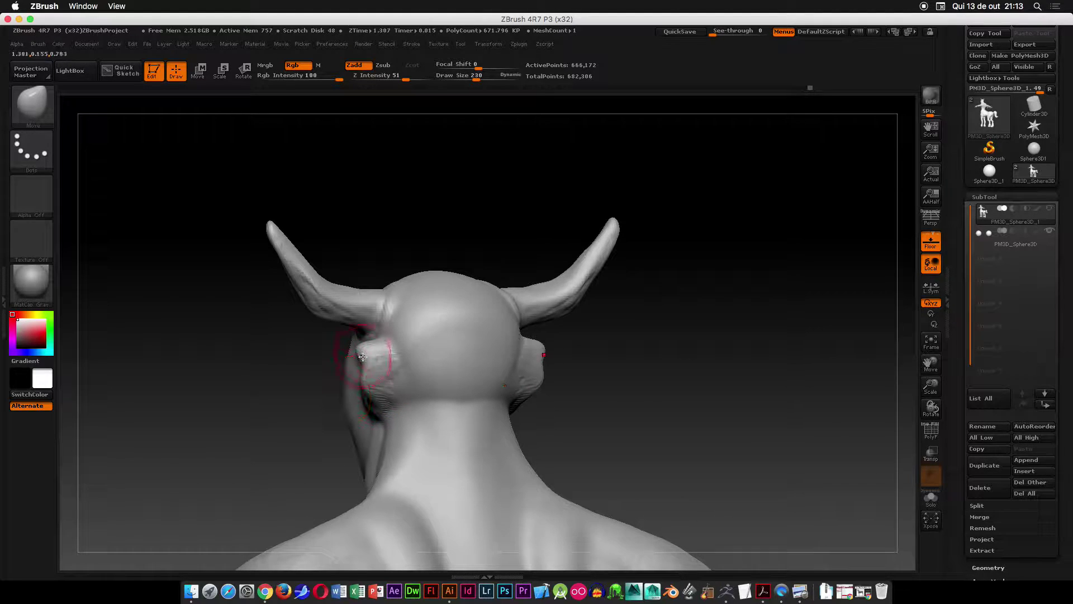
{"action": "mouse_move", "coordinate": [220, 364]}
{"action": "left_mouse_down", "text": "shift"}
{"action": "mouse_move", "coordinate": [354, 353]}
{"action": "mouse_move", "coordinate": [373, 366]}
{"action": "mouse_move", "coordinate": [350, 351]}
{"action": "mouse_move", "coordinate": [510, 383]}
{"action": "left_mouse_up", "text": "shift"}
{"action": "left_click_drag", "start_coordinate": [540, 347], "coordinate": [696, 238], "text": "alt"}
{"action": "mouse_move", "coordinate": [548, 272]}
{"action": "left_mouse_down"}
{"action": "mouse_move", "coordinate": [548, 295]}
{"action": "mouse_move", "coordinate": [549, 278]}
{"action": "left_mouse_up"}
- Remesh the body with DynaMesh and show the DynaMesh settings
{"action": "left_click_drag", "start_coordinate": [701, 286], "coordinate": [628, 340], "text": "ctrl"}
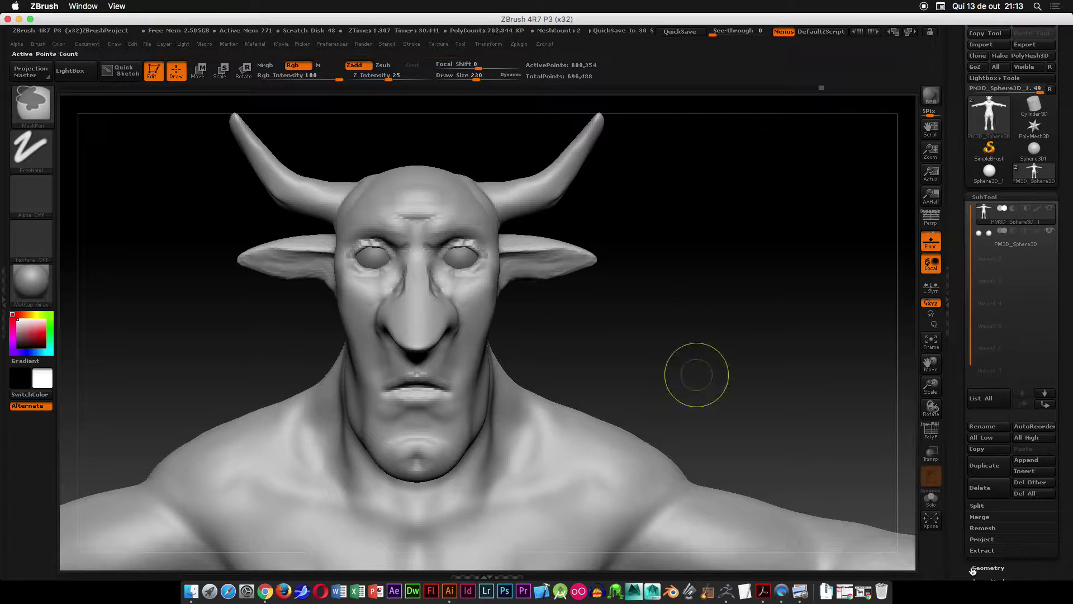
{"action": "scroll", "coordinate": [1044, 354], "scroll_direction": "down", "scroll_amount": 5}
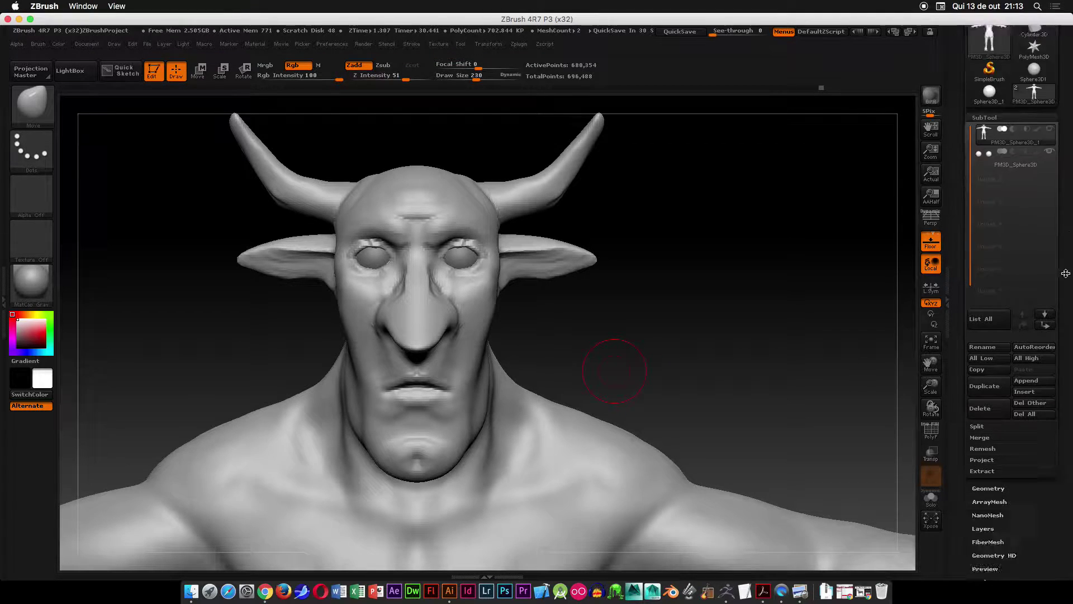
{"action": "left_click", "coordinate": [1000, 307]}
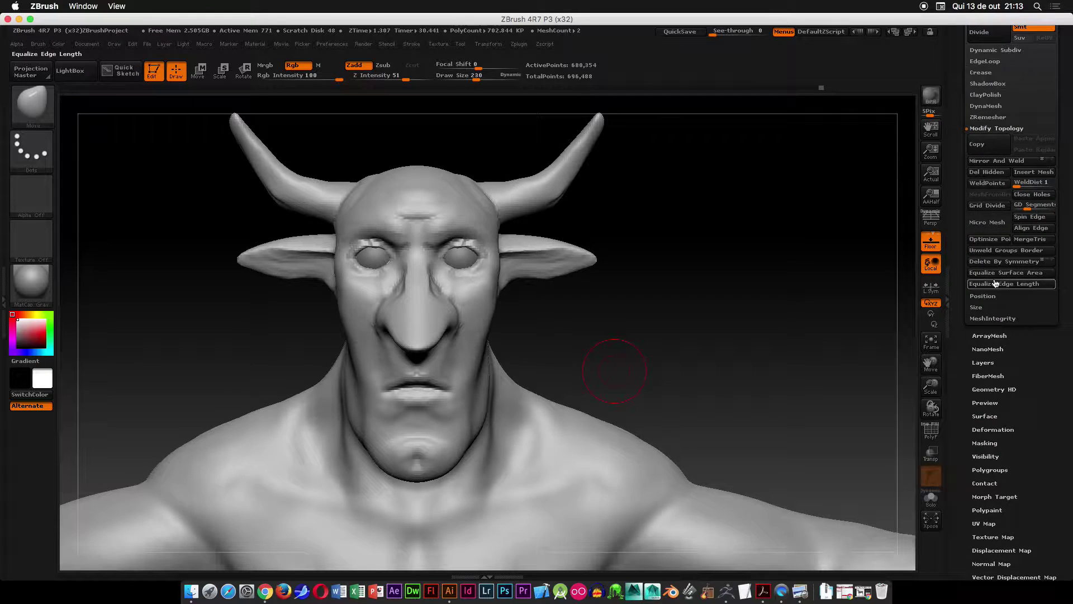
{"action": "left_click", "coordinate": [986, 106]}
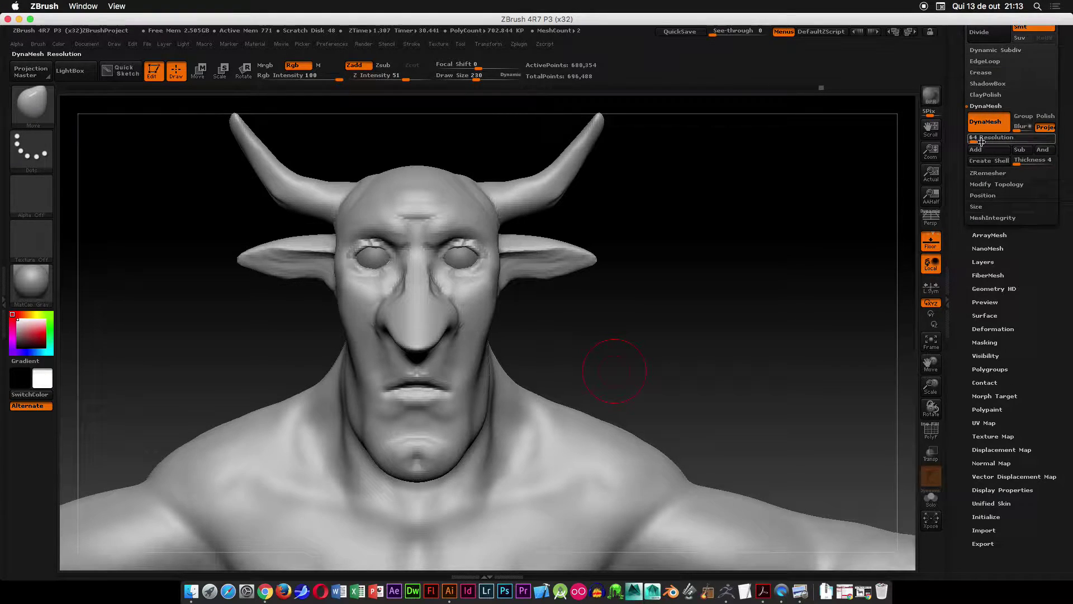
- Sculpt the inner ears and the forehead with ClayBuildup at draw size 125
{"action": "mouse_move", "coordinate": [683, 266]}
{"action": "left_mouse_down", "text": "alt"}
{"action": "mouse_move", "coordinate": [662, 319]}
{"action": "mouse_move", "coordinate": [559, 319]}
{"action": "left_mouse_up", "text": "alt"}
{"action": "key", "text": "space"}
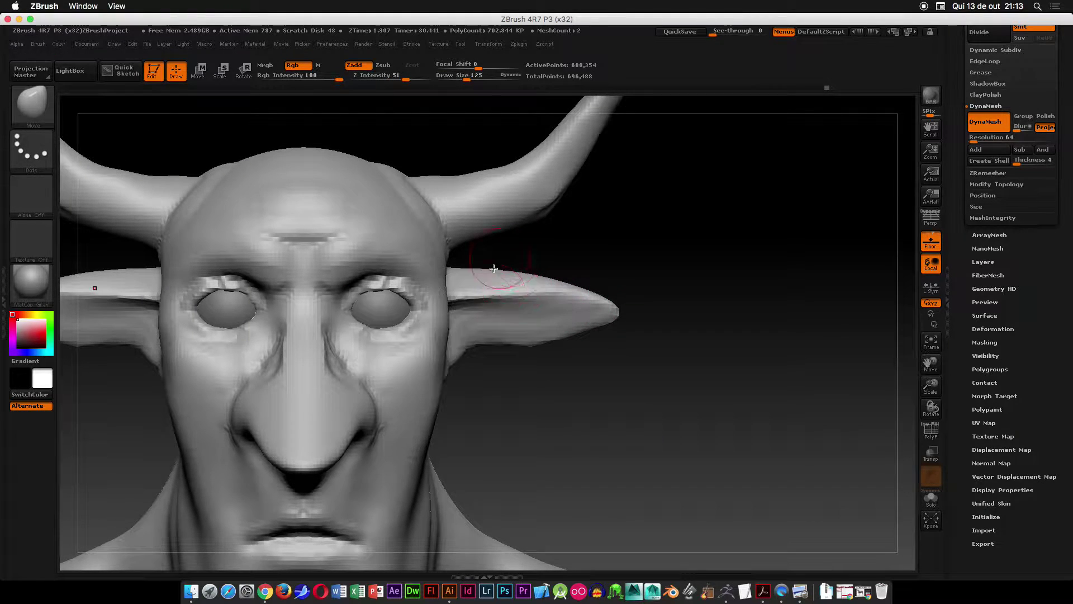
{"action": "left_click", "coordinate": [32, 104]}
{"action": "left_click", "coordinate": [151, 118]}
{"action": "mouse_move", "coordinate": [458, 309]}
{"action": "left_mouse_down"}
{"action": "mouse_move", "coordinate": [556, 305]}
{"action": "mouse_move", "coordinate": [460, 335]}
{"action": "mouse_move", "coordinate": [570, 312]}
{"action": "mouse_move", "coordinate": [571, 320]}
{"action": "mouse_move", "coordinate": [522, 297]}
{"action": "left_mouse_up"}
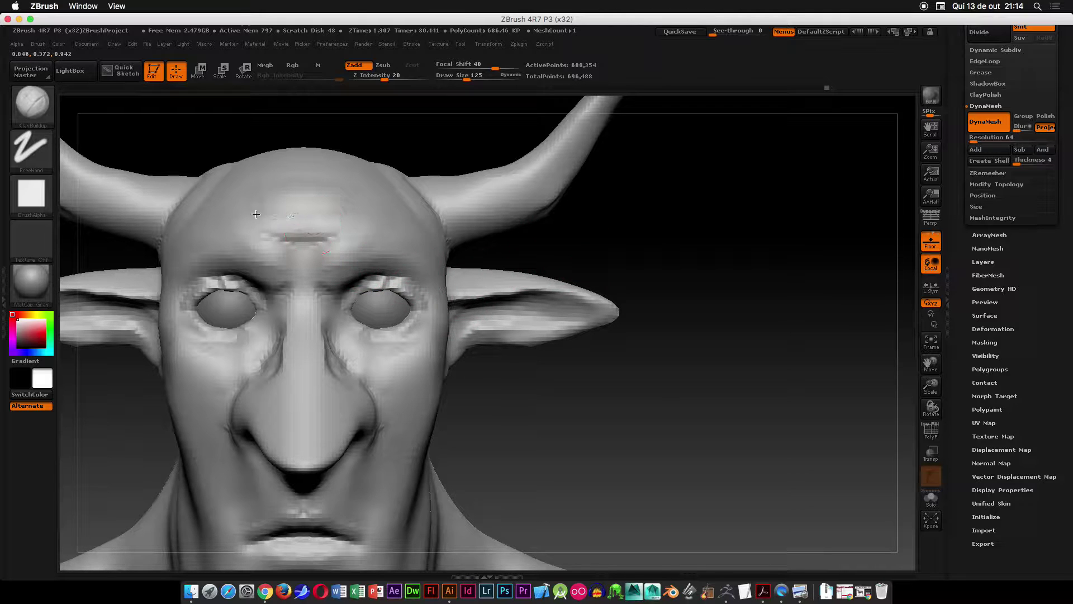
- Sculpt and smooth the tip and underside of the nose at draw size 125, undoing the last stroke
{"action": "mouse_move", "coordinate": [742, 261]}
{"action": "left_mouse_down"}
{"action": "mouse_move", "coordinate": [589, 342]}
{"action": "mouse_move", "coordinate": [487, 338]}
{"action": "left_mouse_up"}
{"action": "left_click_drag", "start_coordinate": [357, 312], "coordinate": [325, 343]}
{"action": "left_click_drag", "start_coordinate": [268, 366], "coordinate": [321, 327]}
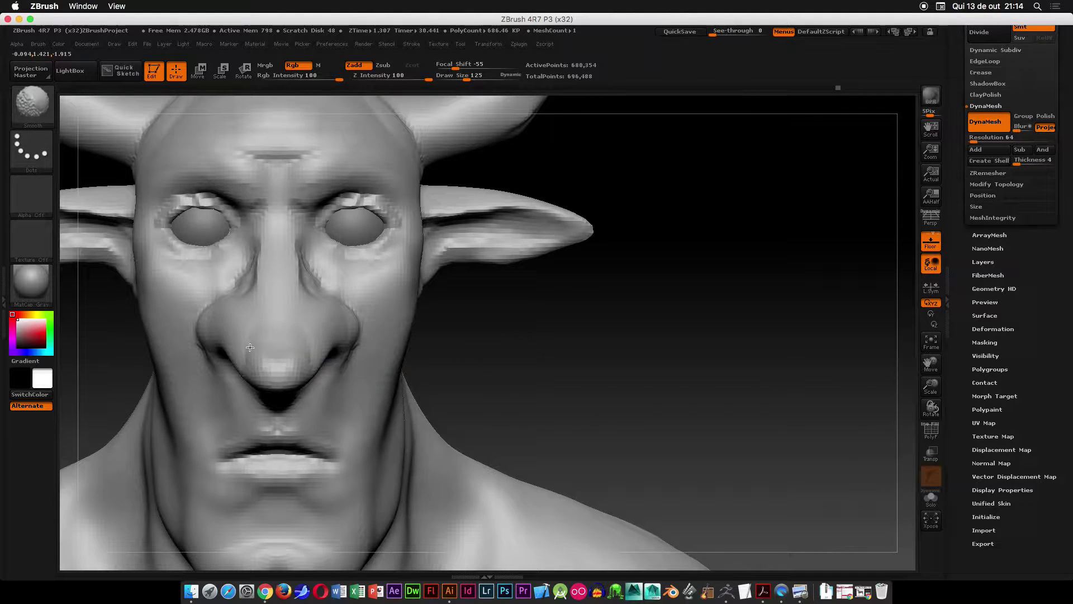
{"action": "left_click_drag", "start_coordinate": [616, 333], "coordinate": [390, 373]}
{"action": "left_click_drag", "start_coordinate": [220, 427], "coordinate": [296, 443]}
{"action": "left_click_drag", "start_coordinate": [431, 337], "coordinate": [298, 426]}
{"action": "key", "text": "ctrl+z"}
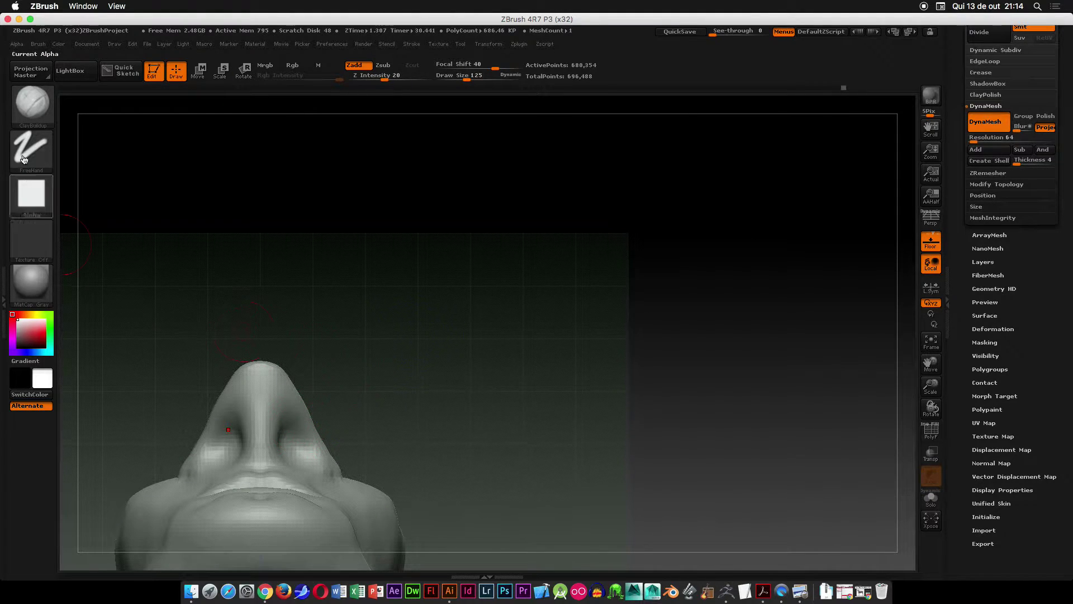
- Reshape the nostrils from below with the Move brush
{"action": "left_click", "coordinate": [32, 102]}
{"action": "left_click", "coordinate": [671, 275]}
{"action": "key", "text": "space"}
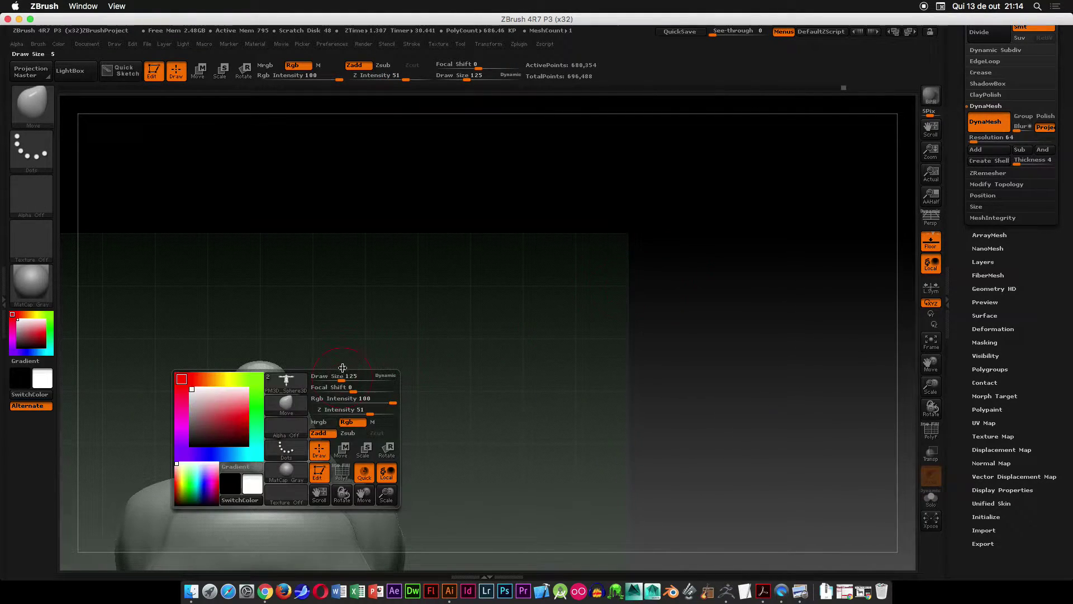
{"action": "left_click_drag", "start_coordinate": [333, 467], "coordinate": [325, 478]}
{"action": "left_click_drag", "start_coordinate": [406, 312], "coordinate": [396, 448]}
{"action": "left_click_drag", "start_coordinate": [475, 475], "coordinate": [416, 470]}
- Push the mouth corners back and pull the upper lip area forward with the Move brush at draw size 244
{"action": "mouse_move", "coordinate": [201, 240]}
{"action": "left_mouse_down"}
{"action": "mouse_move", "coordinate": [182, 220]}
{"action": "mouse_move", "coordinate": [332, 290]}
{"action": "left_mouse_up"}
{"action": "left_click_drag", "start_coordinate": [317, 243], "coordinate": [343, 299]}
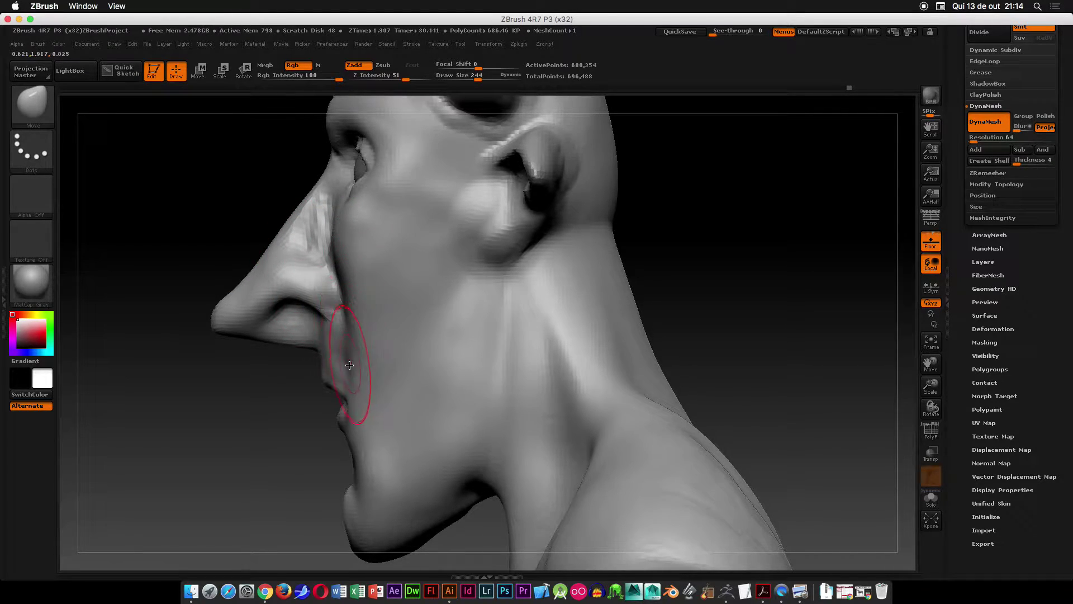
{"action": "left_click_drag", "start_coordinate": [350, 365], "coordinate": [361, 367]}
{"action": "left_click_drag", "start_coordinate": [350, 405], "coordinate": [380, 407]}
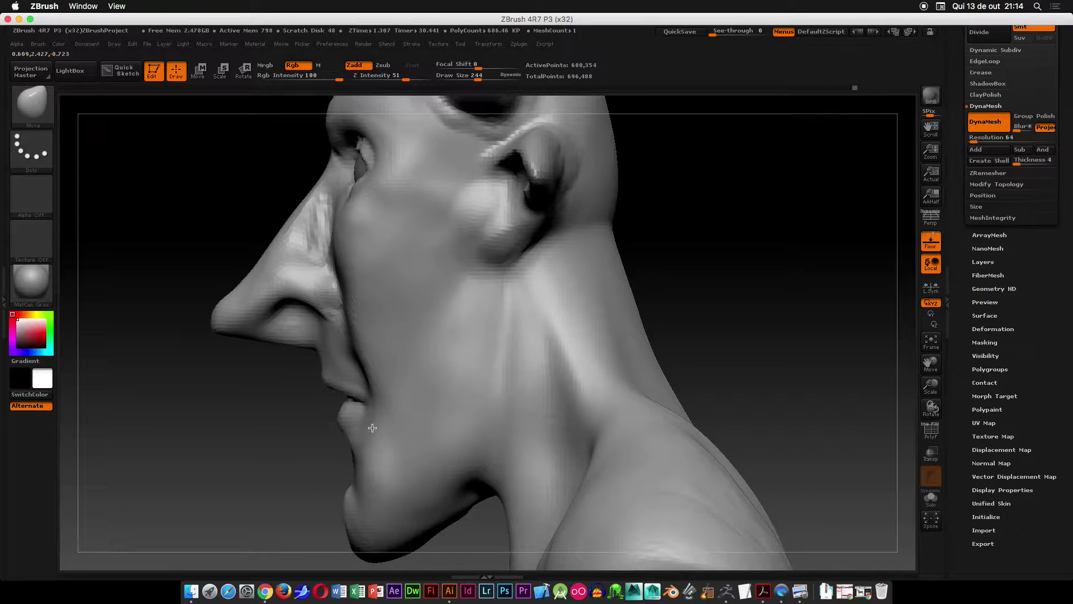
{"action": "mouse_move", "coordinate": [351, 335]}
{"action": "left_mouse_down"}
{"action": "mouse_move", "coordinate": [364, 333]}
{"action": "mouse_move", "coordinate": [322, 338]}
{"action": "left_mouse_up"}
- Refine the nose tip, nostril wing and side of the nose in profile with the Move brush at draw size 173
{"action": "key", "text": "space"}
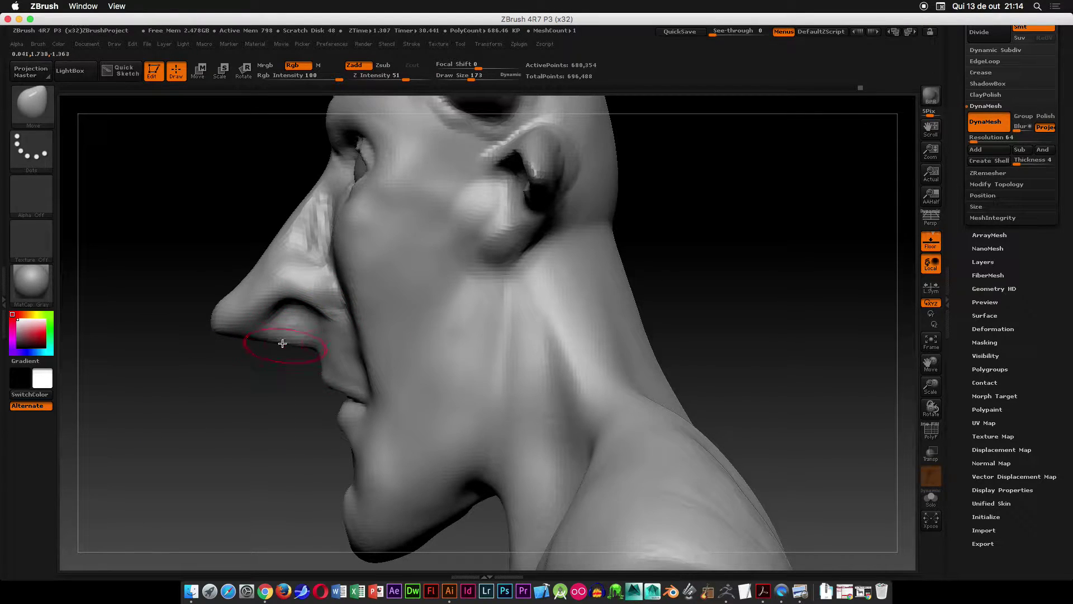
{"action": "left_click_drag", "start_coordinate": [231, 284], "coordinate": [232, 286]}
{"action": "left_click_drag", "start_coordinate": [217, 326], "coordinate": [224, 319]}
{"action": "left_click_drag", "start_coordinate": [285, 341], "coordinate": [286, 337]}
{"action": "left_click_drag", "start_coordinate": [312, 276], "coordinate": [317, 271]}
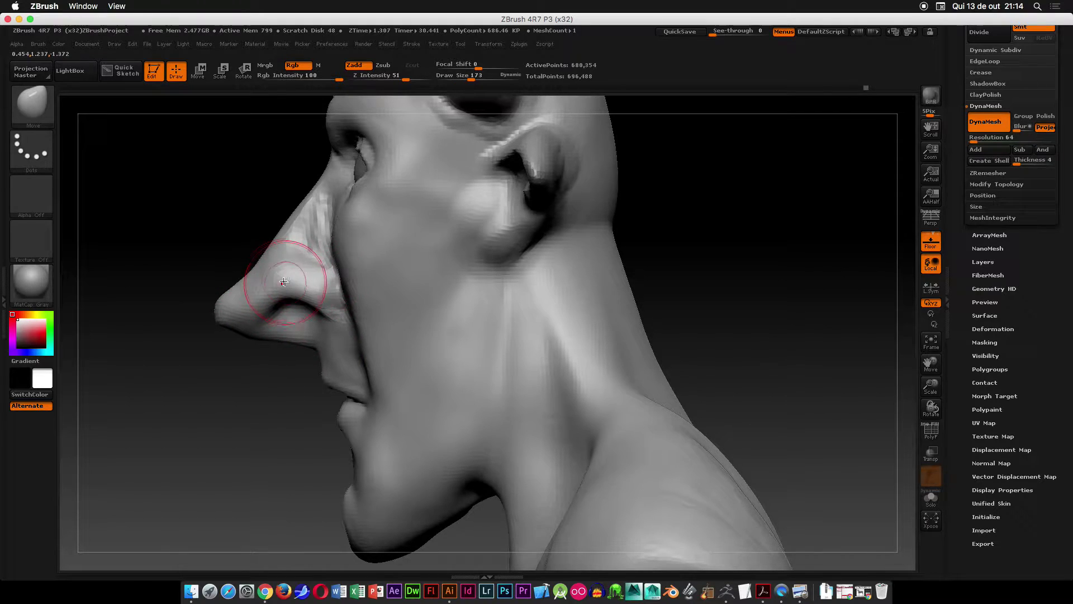
{"action": "left_click_drag", "start_coordinate": [328, 308], "coordinate": [326, 305]}
{"action": "left_click_drag", "start_coordinate": [325, 268], "coordinate": [331, 266]}
- Smooth the cheeks below the eyes at draw size 173
{"action": "mouse_move", "coordinate": [173, 187]}
{"action": "left_mouse_down", "text": "shift"}
{"action": "mouse_move", "coordinate": [313, 224]}
{"action": "mouse_move", "coordinate": [294, 224]}
{"action": "mouse_move", "coordinate": [289, 202]}
{"action": "left_mouse_up", "text": "shift"}
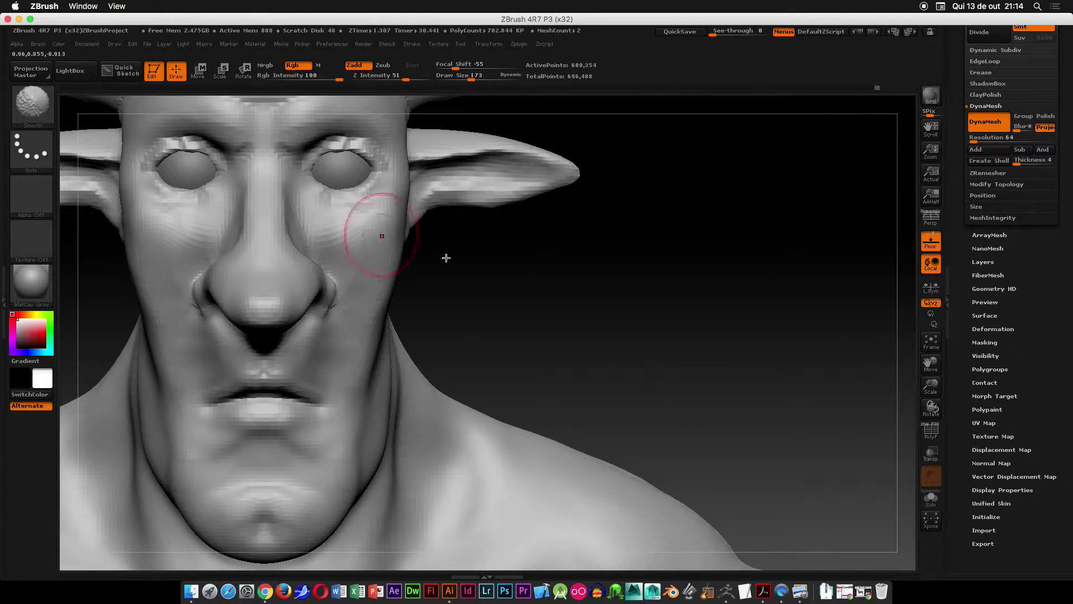
{"action": "left_click_drag", "start_coordinate": [429, 252], "coordinate": [508, 181], "text": "alt"}
{"action": "left_click_drag", "start_coordinate": [402, 249], "coordinate": [401, 238], "text": "shift"}
- Adjust the side of the cheek with the Move brush at draw size 191 and undo the last stroke
{"action": "mouse_move", "coordinate": [511, 204]}
{"action": "left_mouse_down"}
{"action": "mouse_move", "coordinate": [582, 294]}
{"action": "mouse_move", "coordinate": [564, 325]}
{"action": "left_mouse_up"}
{"action": "key", "text": "space"}
{"action": "left_click_drag", "start_coordinate": [414, 237], "coordinate": [399, 251]}
{"action": "key", "text": "space"}
{"action": "mouse_move", "coordinate": [371, 296]}
{"action": "left_mouse_down"}
{"action": "mouse_move", "coordinate": [380, 296]}
{"action": "mouse_move", "coordinate": [353, 292]}
{"action": "mouse_move", "coordinate": [354, 306]}
{"action": "left_mouse_up"}
{"action": "key", "text": "ctrl+z"}
- Reshape the back of the skull and the neck in profile with the Move brush at draw size 788
{"action": "key", "text": "f"}
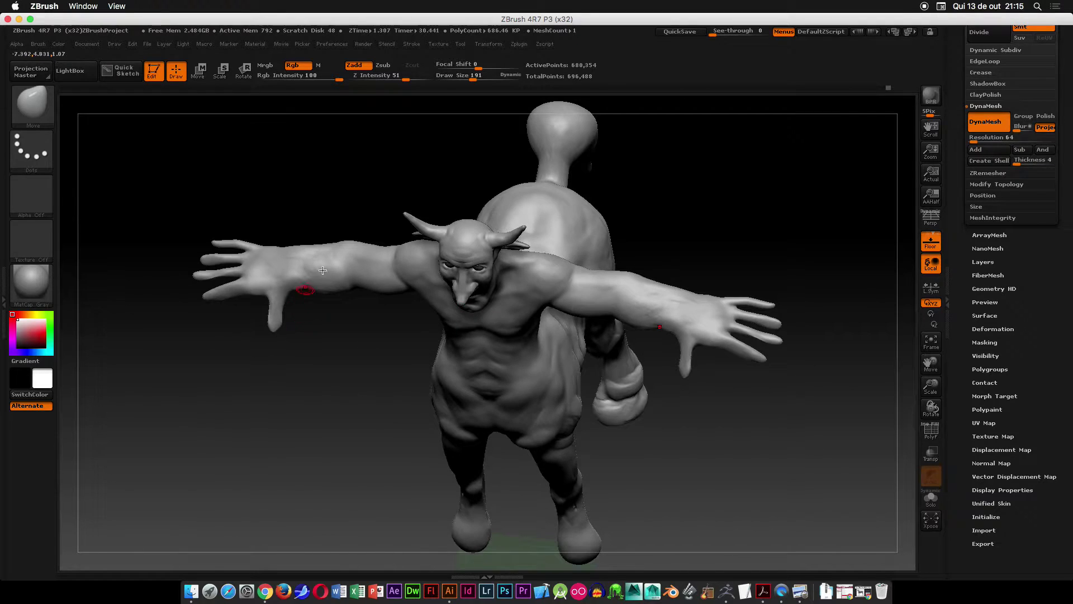
{"action": "mouse_move", "coordinate": [671, 193]}
{"action": "right_mouse_down", "text": "alt"}
{"action": "mouse_move", "coordinate": [601, 261]}
{"action": "mouse_move", "coordinate": [671, 381]}
{"action": "mouse_move", "coordinate": [815, 123]}
{"action": "right_mouse_up", "text": "alt"}
{"action": "right_click_drag", "start_coordinate": [755, 184], "coordinate": [620, 232]}
{"action": "key", "text": "space"}
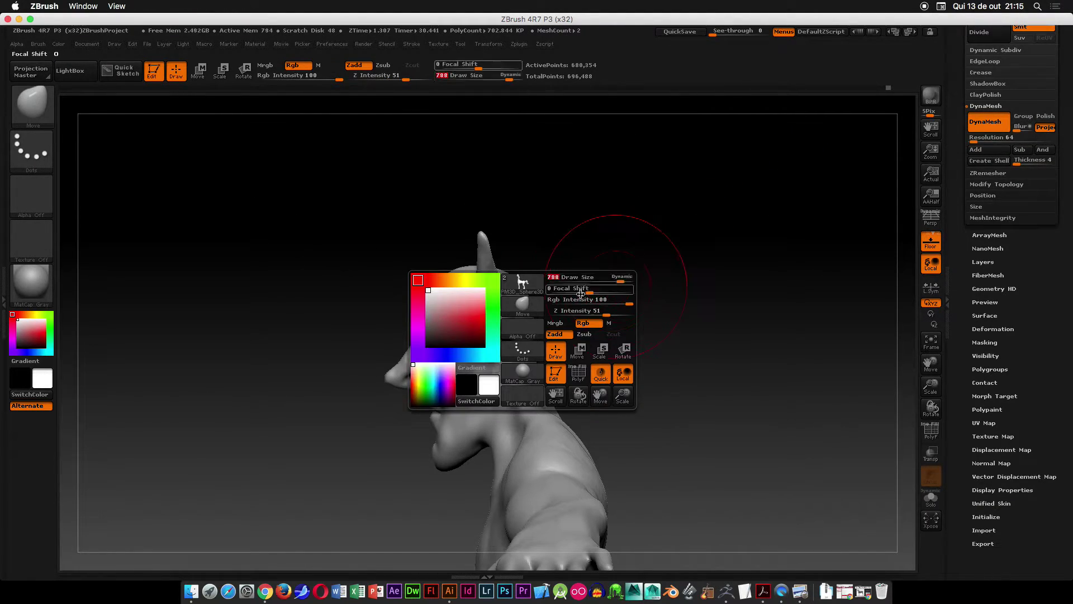
{"action": "mouse_move", "coordinate": [535, 308]}
{"action": "left_mouse_down"}
{"action": "mouse_move", "coordinate": [550, 305]}
{"action": "mouse_move", "coordinate": [524, 269]}
{"action": "left_mouse_up"}
{"action": "left_click_drag", "start_coordinate": [532, 352], "coordinate": [522, 359]}
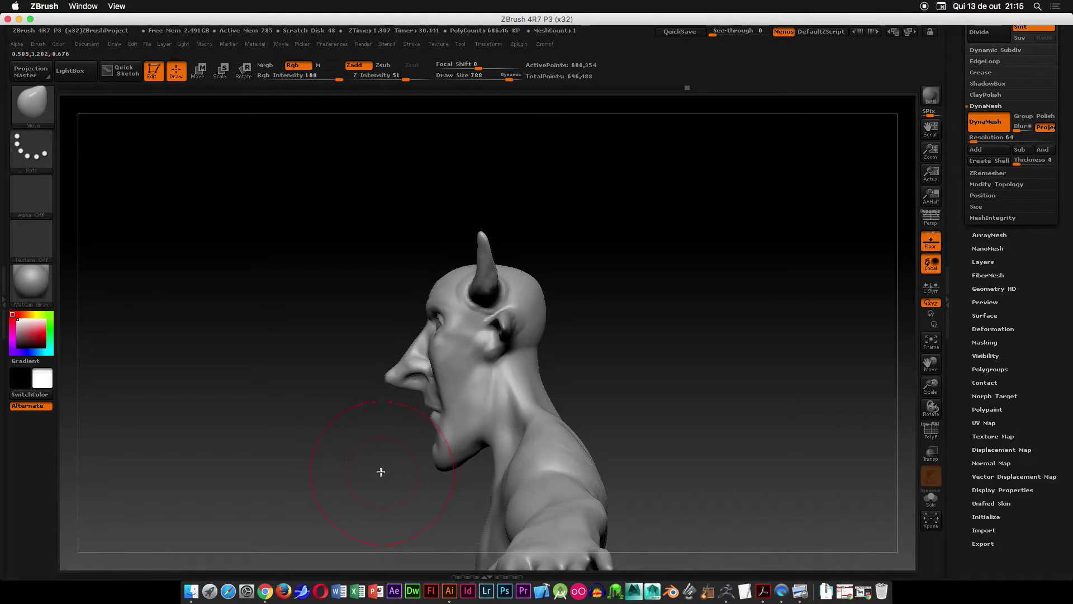
- Adjust the lips, chin and jaw in profile with the Move brush at draw size 367
{"action": "left_click_drag", "start_coordinate": [380, 472], "coordinate": [440, 301], "text": "alt"}
{"action": "mouse_move", "coordinate": [428, 327]}
{"action": "right_mouse_down", "text": "ctrl"}
{"action": "mouse_move", "coordinate": [421, 414]}
{"action": "mouse_move", "coordinate": [364, 449]}
{"action": "right_mouse_up", "text": "ctrl"}
{"action": "key", "text": "space"}
{"action": "left_click_drag", "start_coordinate": [454, 350], "coordinate": [428, 350]}
{"action": "left_click_drag", "start_coordinate": [455, 410], "coordinate": [486, 405]}
{"action": "mouse_move", "coordinate": [456, 366]}
{"action": "left_mouse_down"}
{"action": "mouse_move", "coordinate": [462, 357]}
{"action": "mouse_move", "coordinate": [440, 337]}
{"action": "left_mouse_up"}
{"action": "mouse_move", "coordinate": [388, 364]}
{"action": "left_mouse_down"}
{"action": "mouse_move", "coordinate": [376, 363]}
{"action": "mouse_move", "coordinate": [470, 358]}
{"action": "left_mouse_up"}
- Build up the muscles of the lower abdomen above the front legs with ClayBuildup at draw size 420 and smooth them
{"action": "key", "text": "f"}
{"action": "left_click_drag", "start_coordinate": [659, 349], "coordinate": [658, 374], "text": "alt"}
{"action": "right_click_drag", "start_coordinate": [644, 298], "coordinate": [629, 236], "text": "ctrl"}
{"action": "left_click_drag", "start_coordinate": [591, 347], "coordinate": [605, 307], "text": "alt"}
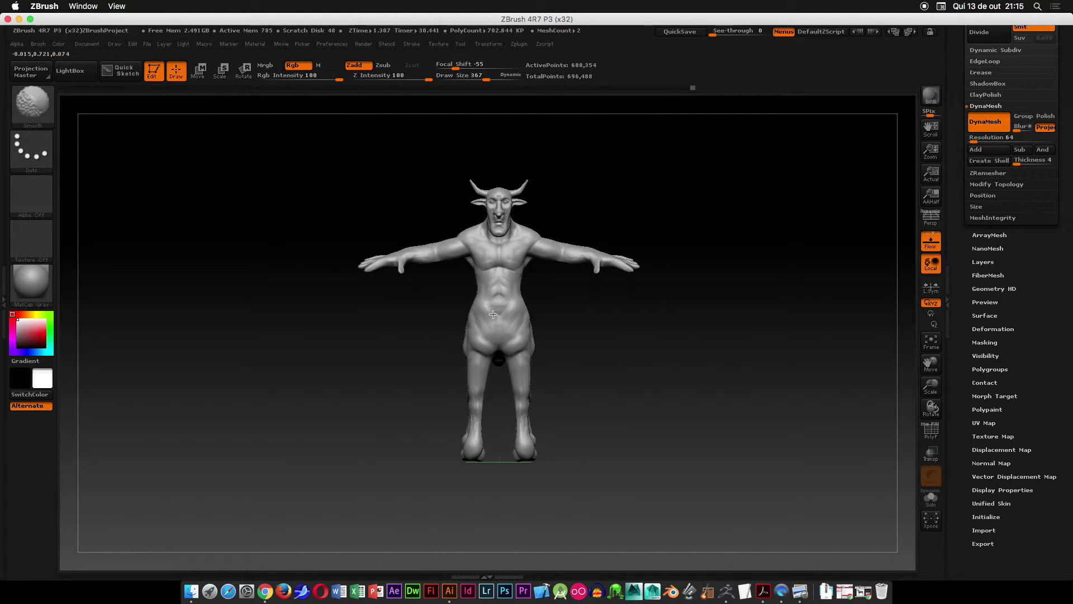
{"action": "key", "text": "b"}
{"action": "key", "text": "c"}
{"action": "key", "text": "b"}
{"action": "left_click_drag", "start_coordinate": [603, 363], "coordinate": [604, 267], "text": "alt"}
{"action": "right_click_drag", "start_coordinate": [599, 319], "coordinate": [589, 395], "text": "ctrl"}
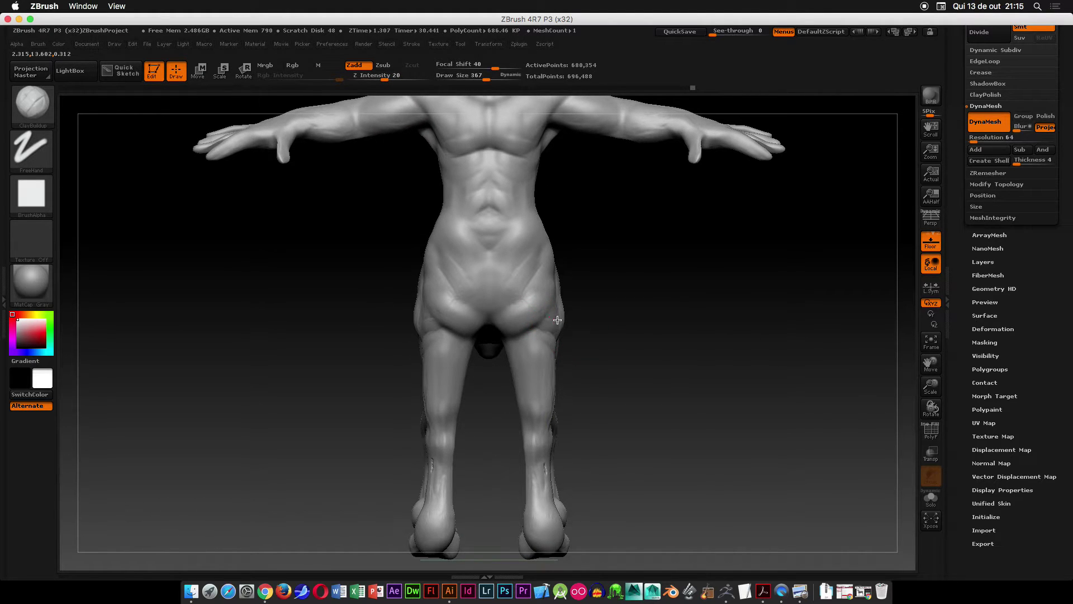
{"action": "right_click_drag", "start_coordinate": [484, 363], "coordinate": [514, 342]}
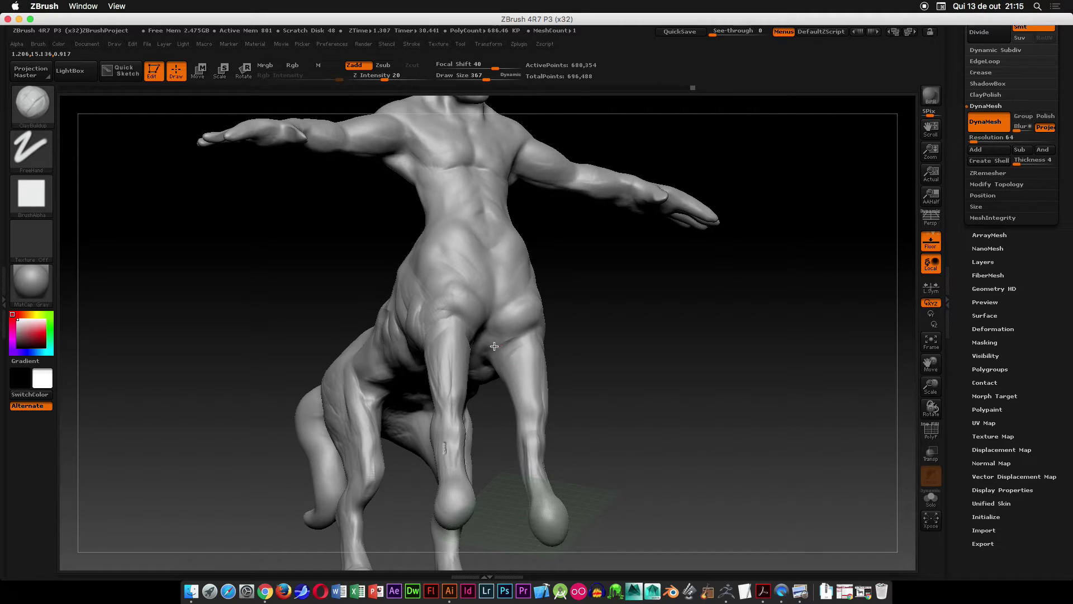
{"action": "right_click_drag", "start_coordinate": [493, 333], "coordinate": [479, 350], "text": "shift"}
{"action": "right_click", "coordinate": [496, 303]}
{"action": "left_click_drag", "start_coordinate": [496, 302], "coordinate": [499, 301]}
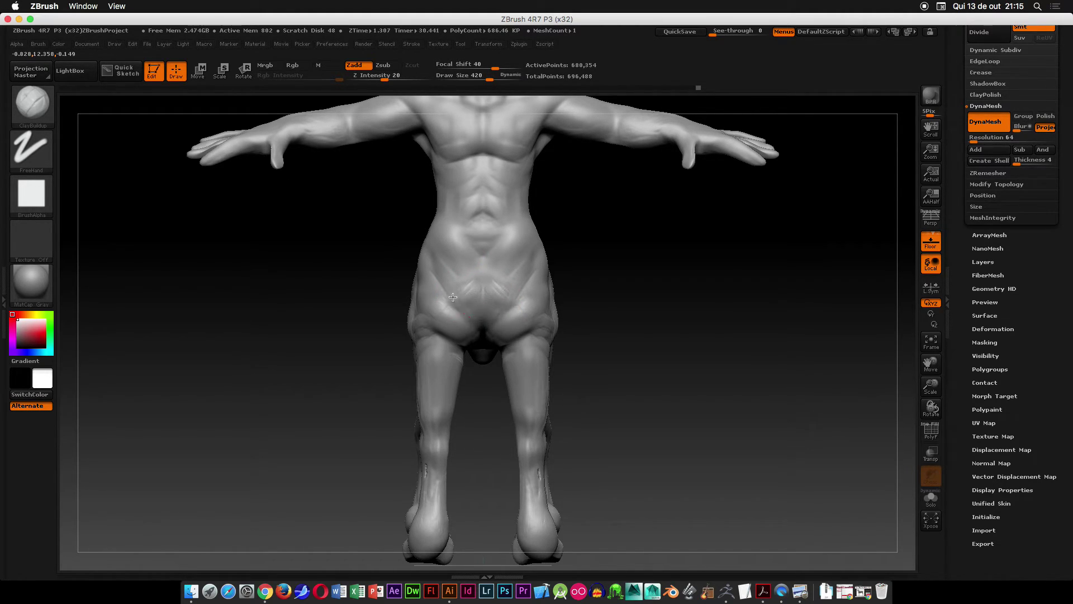
{"action": "key", "text": "shift"}
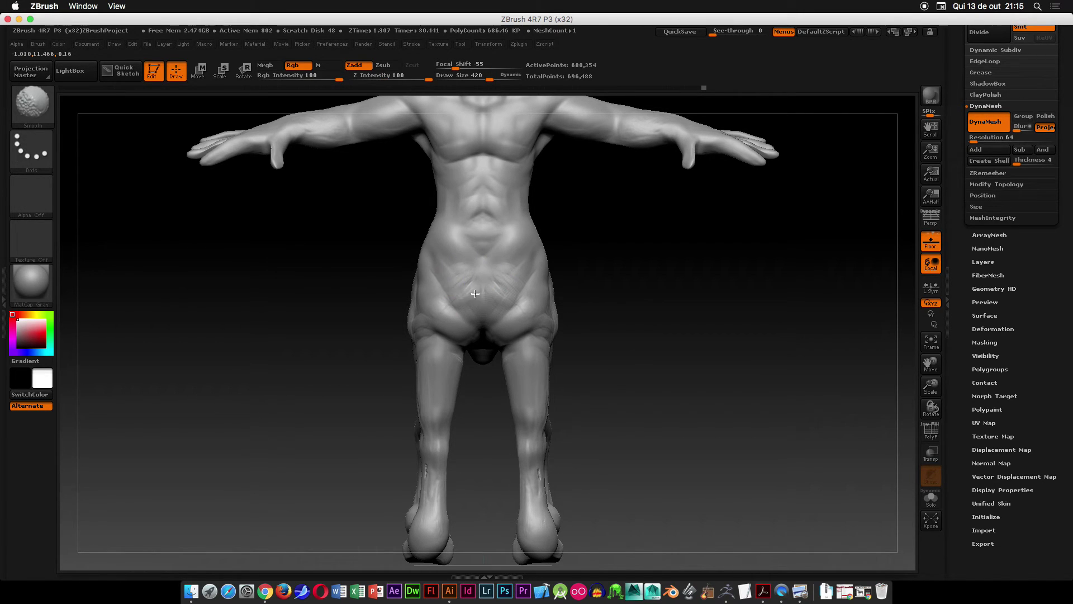
{"action": "mouse_move", "coordinate": [627, 318]}
{"action": "right_mouse_down", "text": "alt"}
{"action": "mouse_move", "coordinate": [613, 271]}
{"action": "mouse_move", "coordinate": [575, 312]}
{"action": "mouse_move", "coordinate": [623, 307]}
{"action": "mouse_move", "coordinate": [546, 359]}
{"action": "right_mouse_up", "text": "alt"}
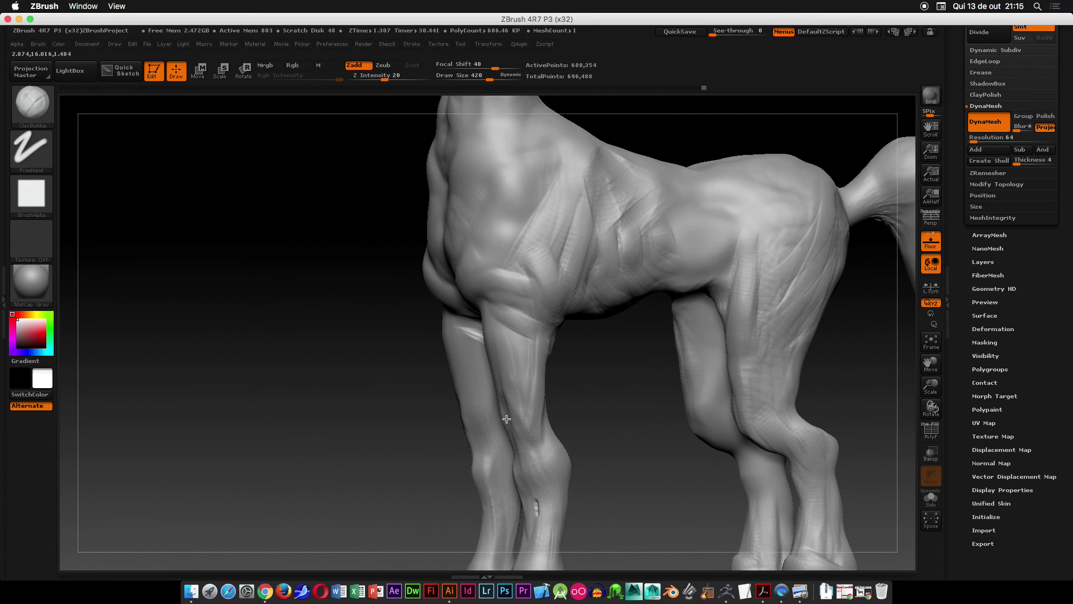